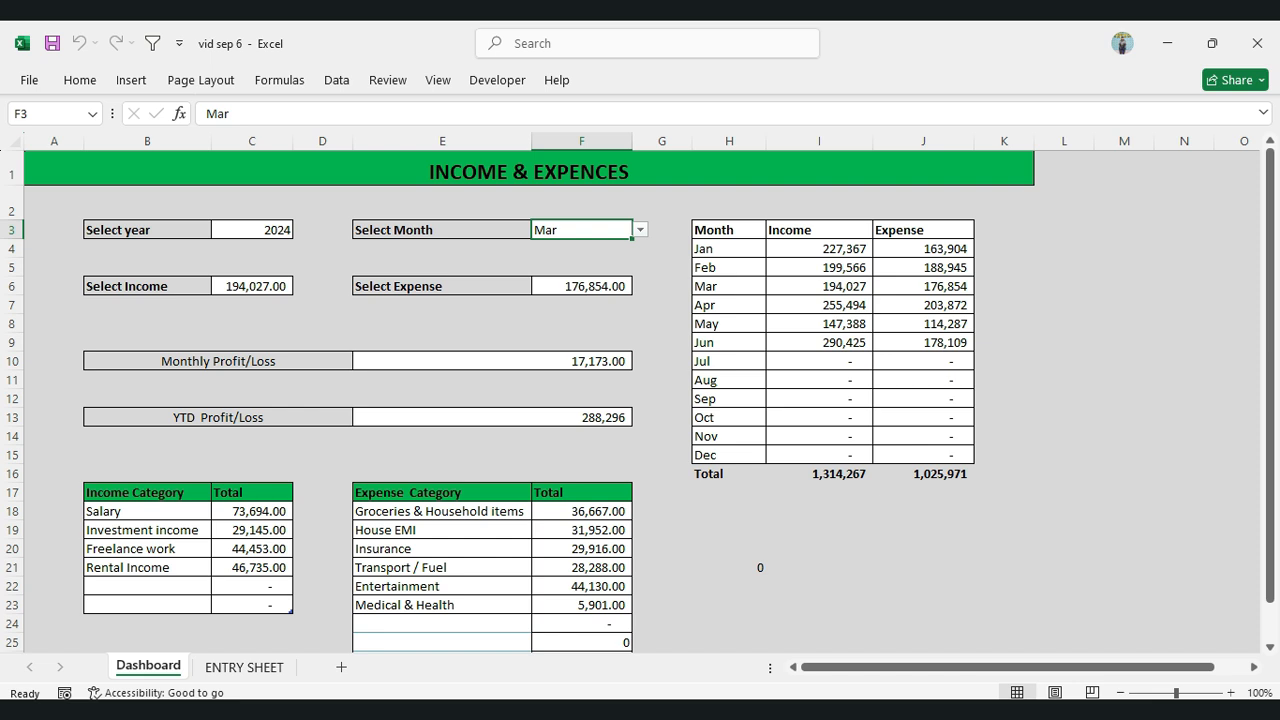
# Set the selected month on the income and expense dashboard to May
pyautogui.hotkey('alt', 'Down')
pyautogui.press('Down')
pyautogui.press('Down')
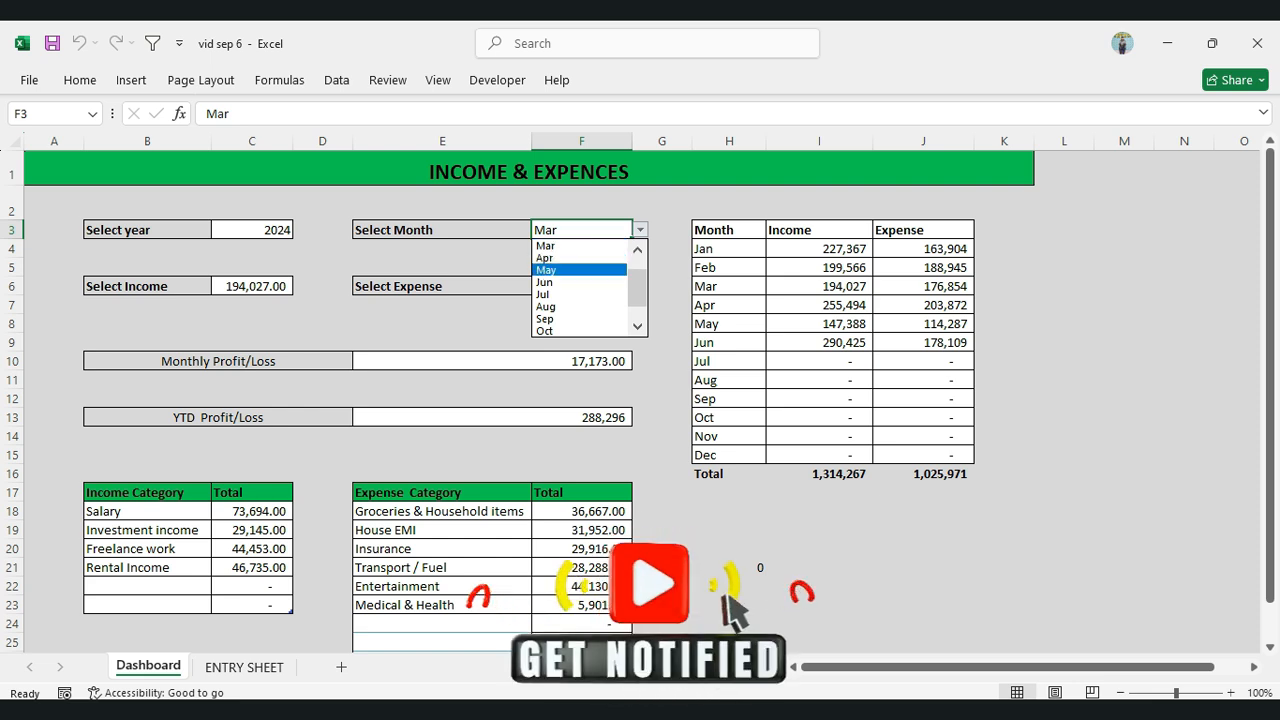
pyautogui.press('Return')
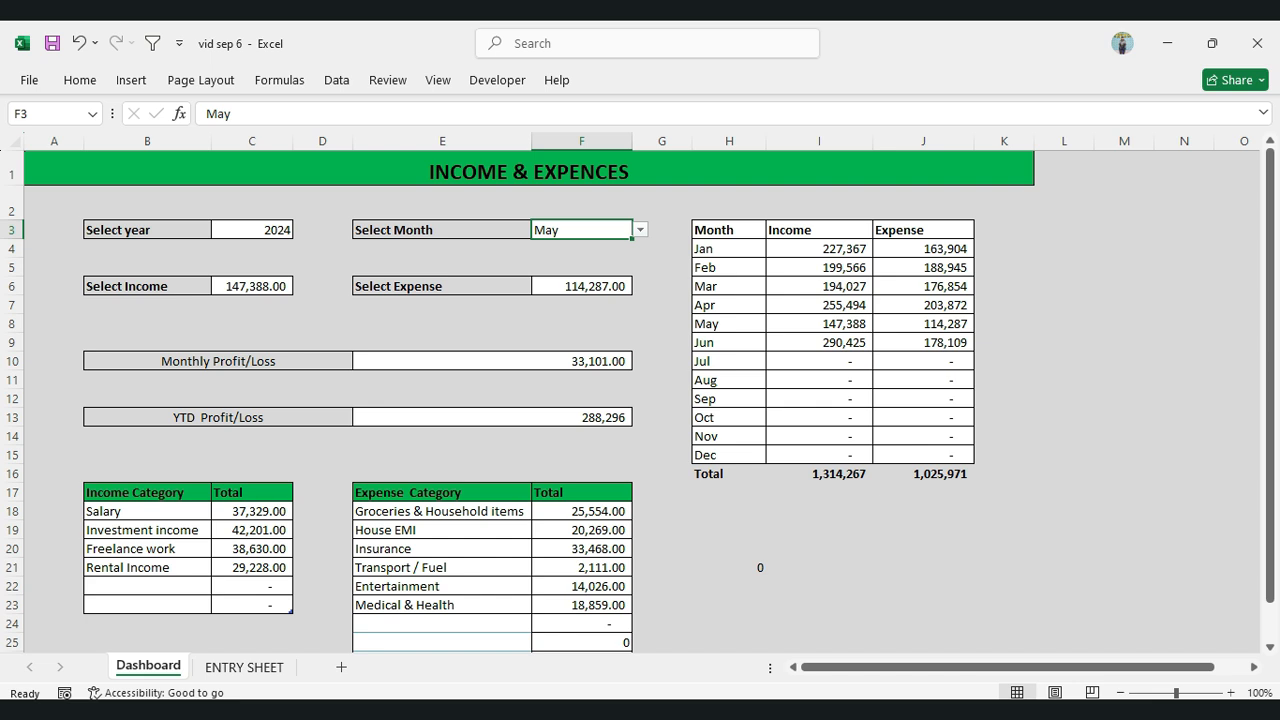
pyautogui.click(442, 305)
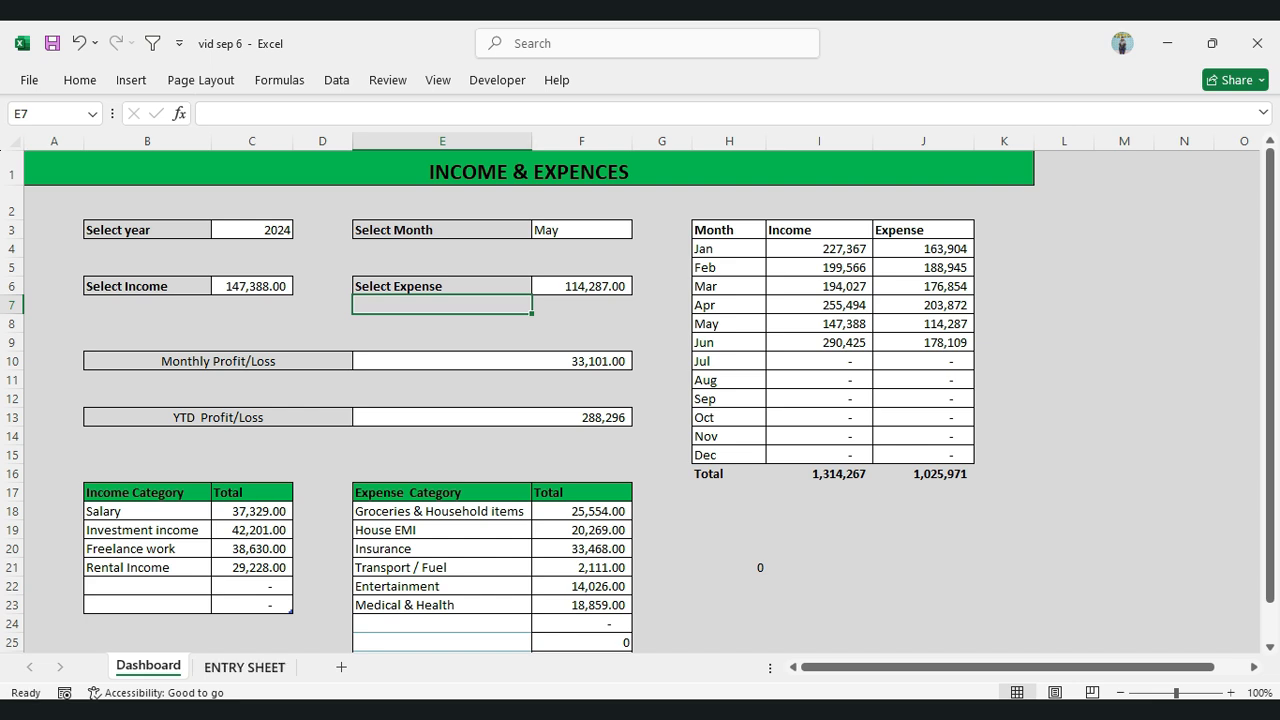
# On the ENTRY SHEET, enter the date 07/05/2024 in the first empty row at the end of the table
pyautogui.click(244, 667)
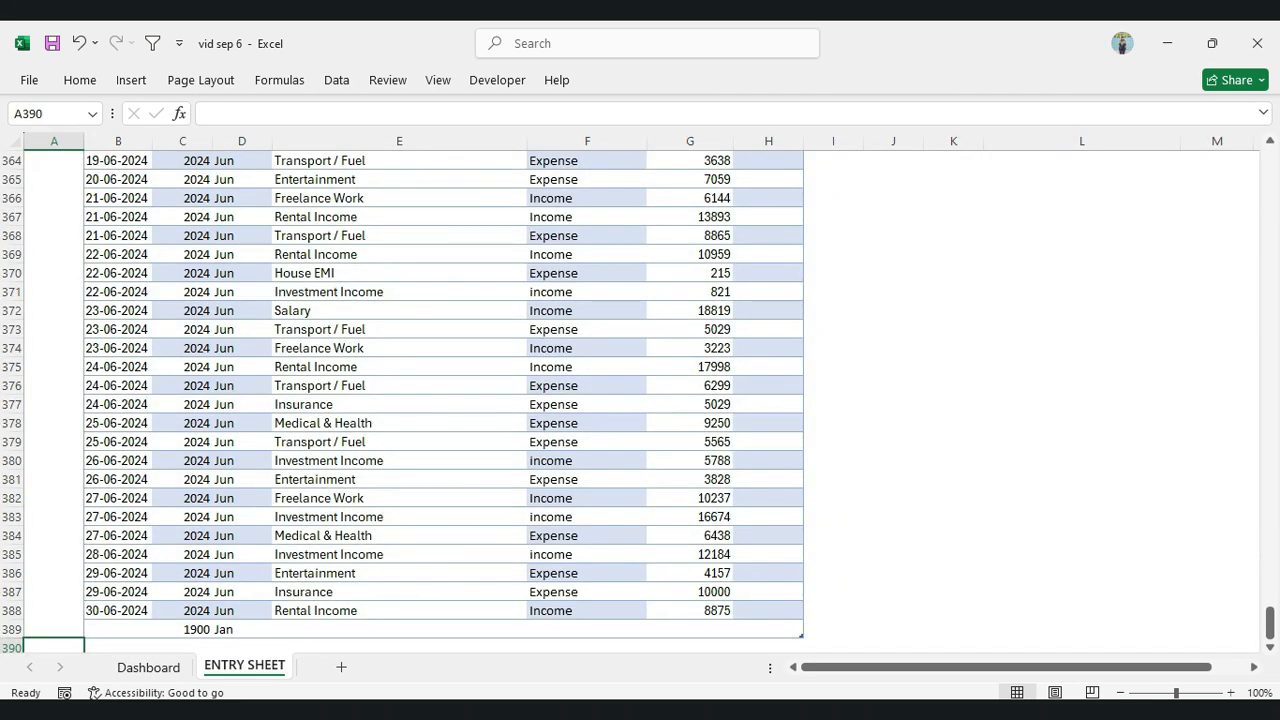
pyautogui.click(118, 629)
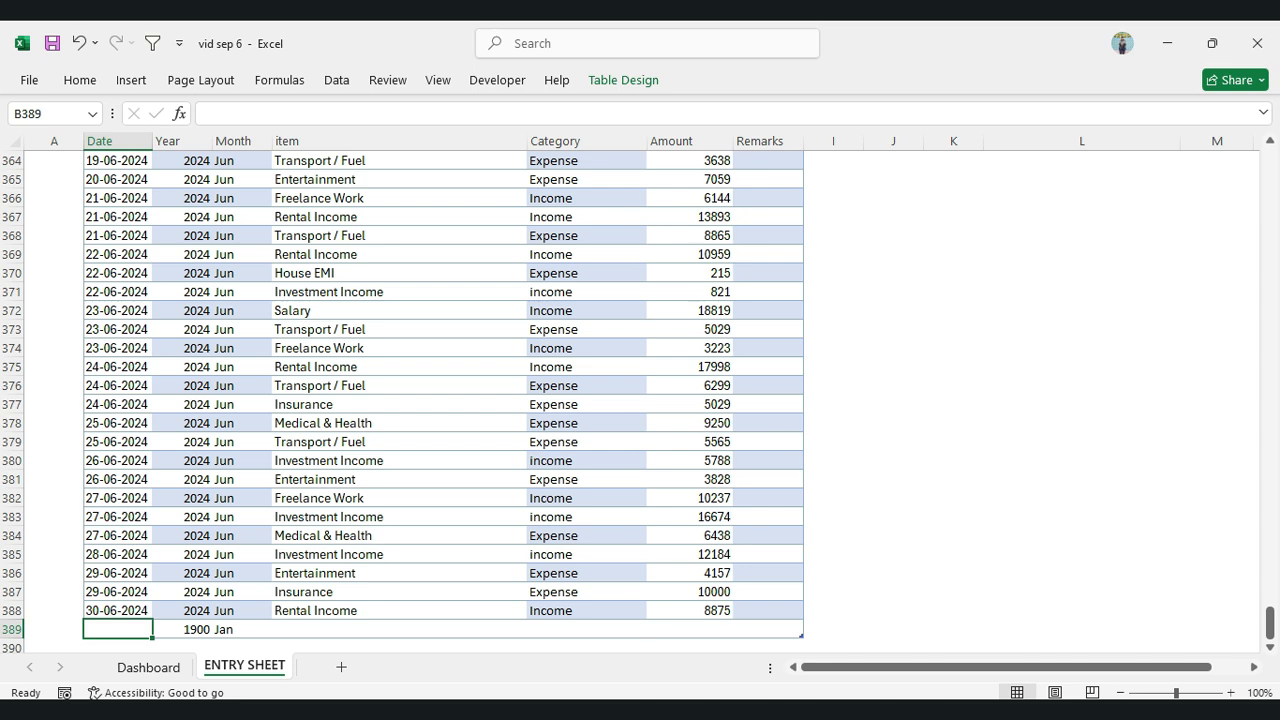
pyautogui.write('07/05/2024')
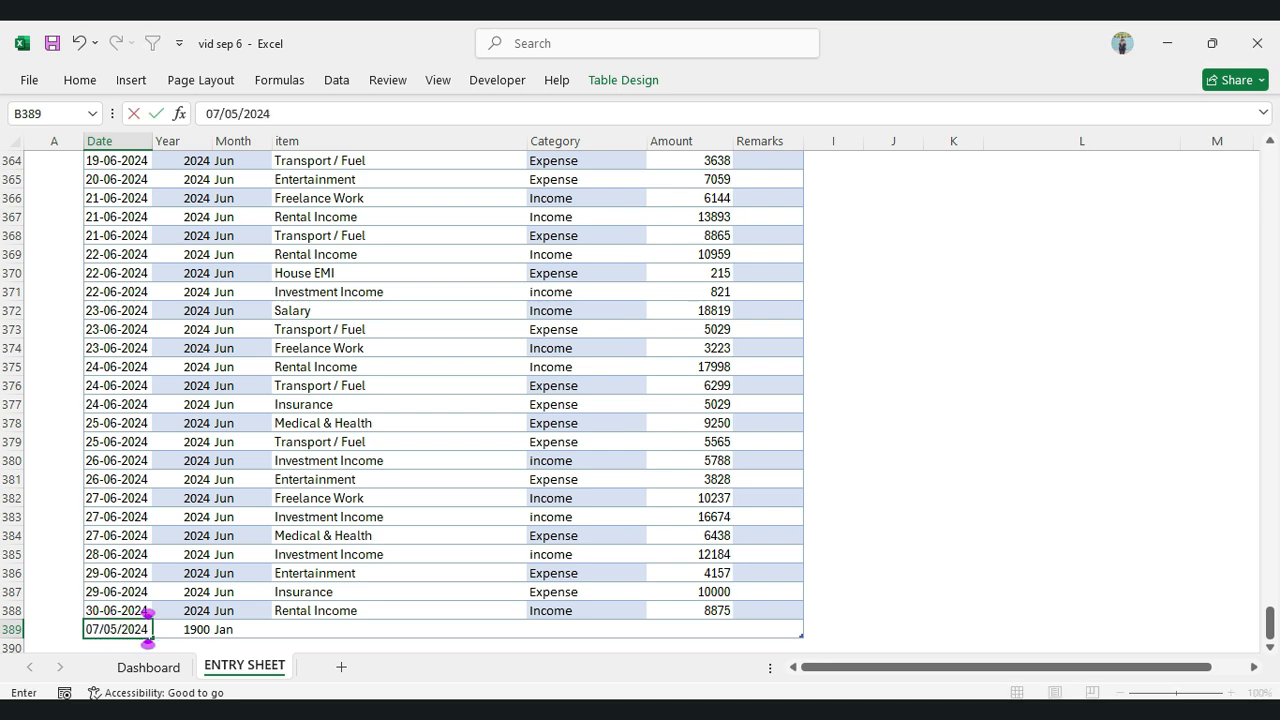
pyautogui.press('Return')
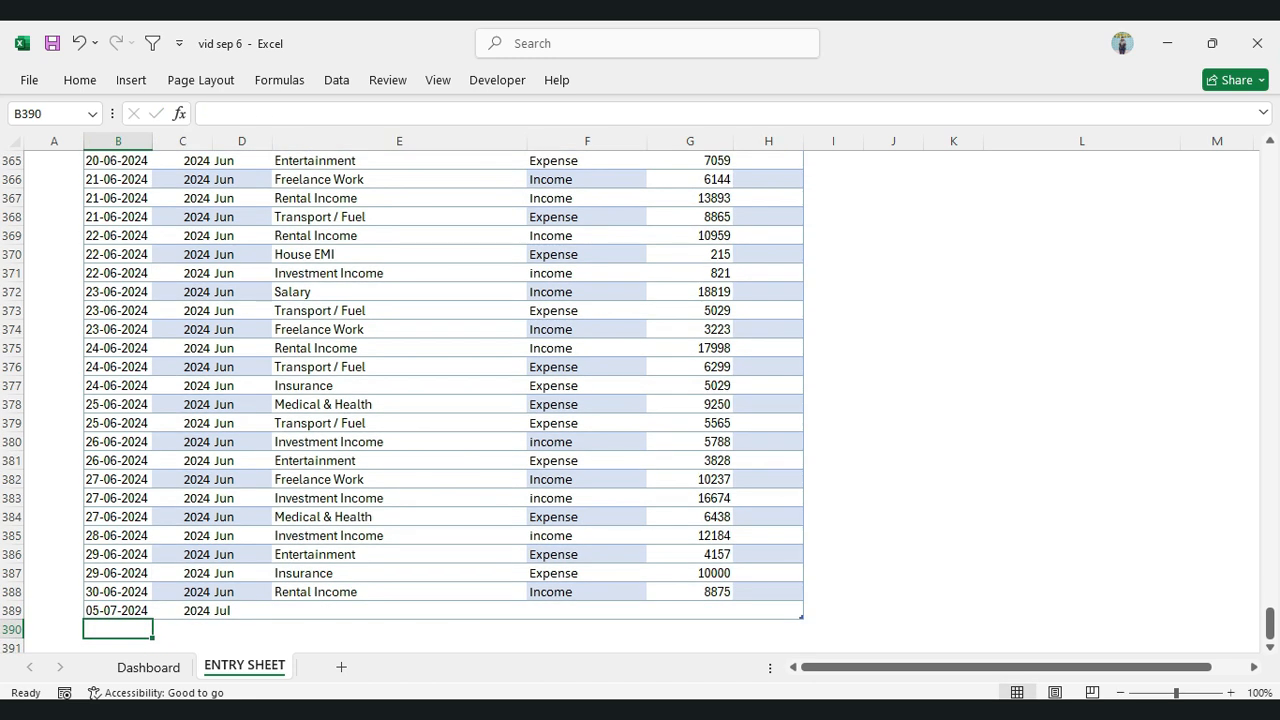
# Complete the new July entry with Salary as the item and an amount of 5000
pyautogui.click(399, 610)
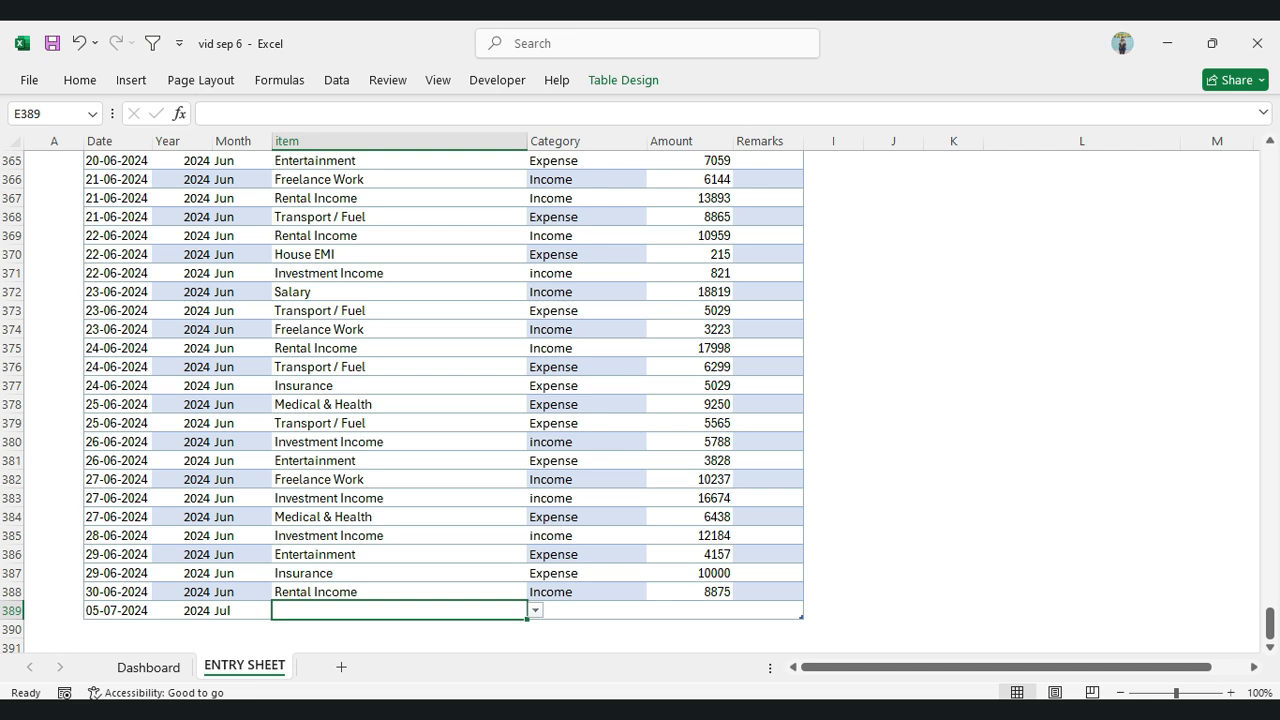
pyautogui.click(535, 610)
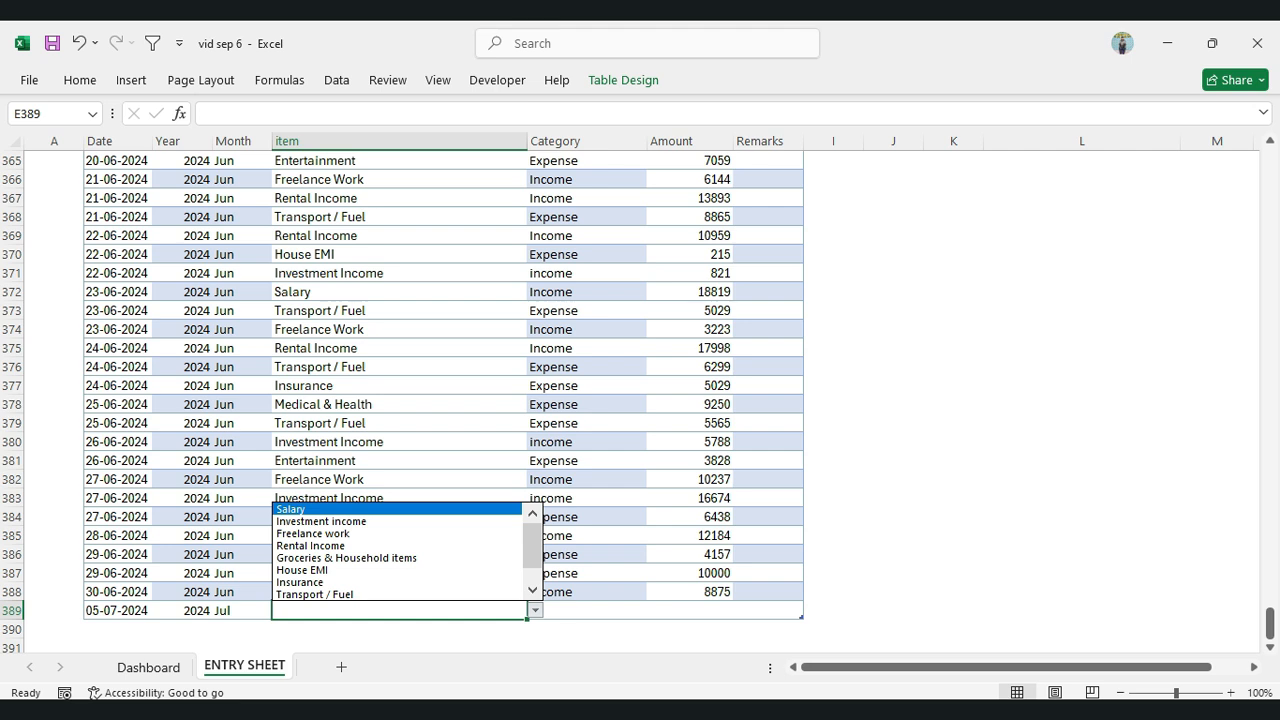
pyautogui.press('Return')
pyautogui.press('Right')
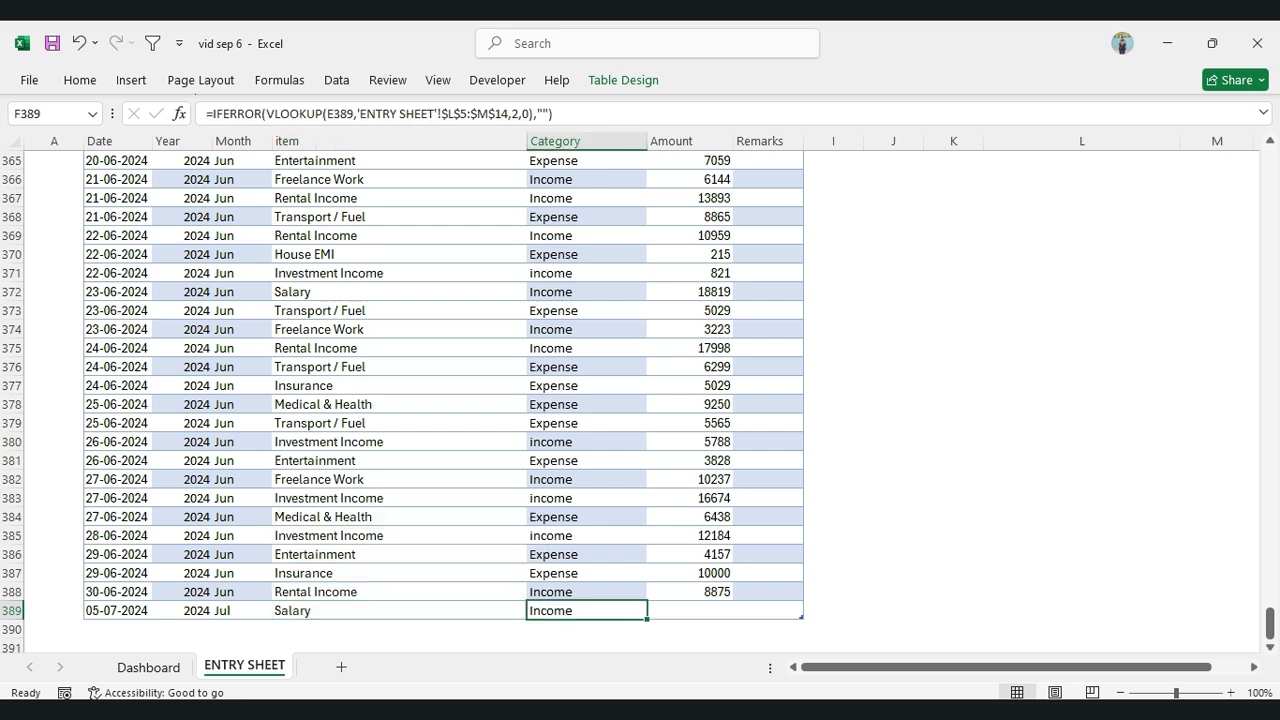
pyautogui.press('Right')
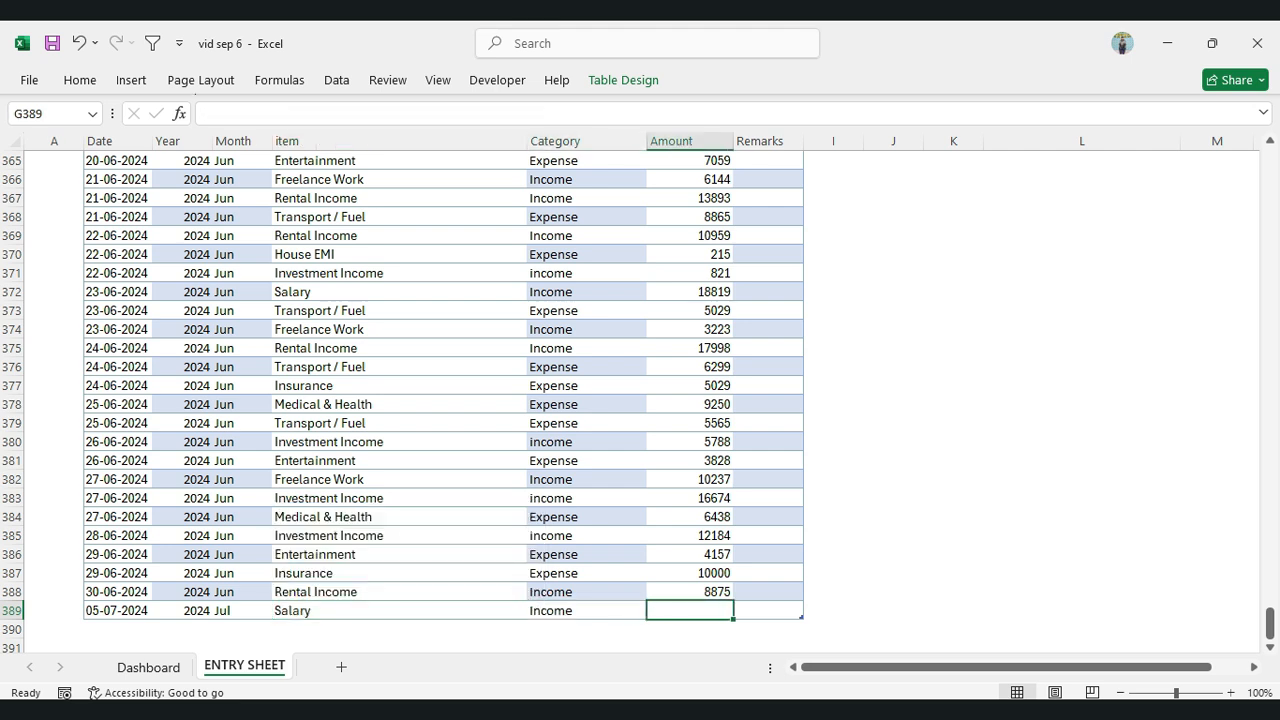
pyautogui.write('5000')
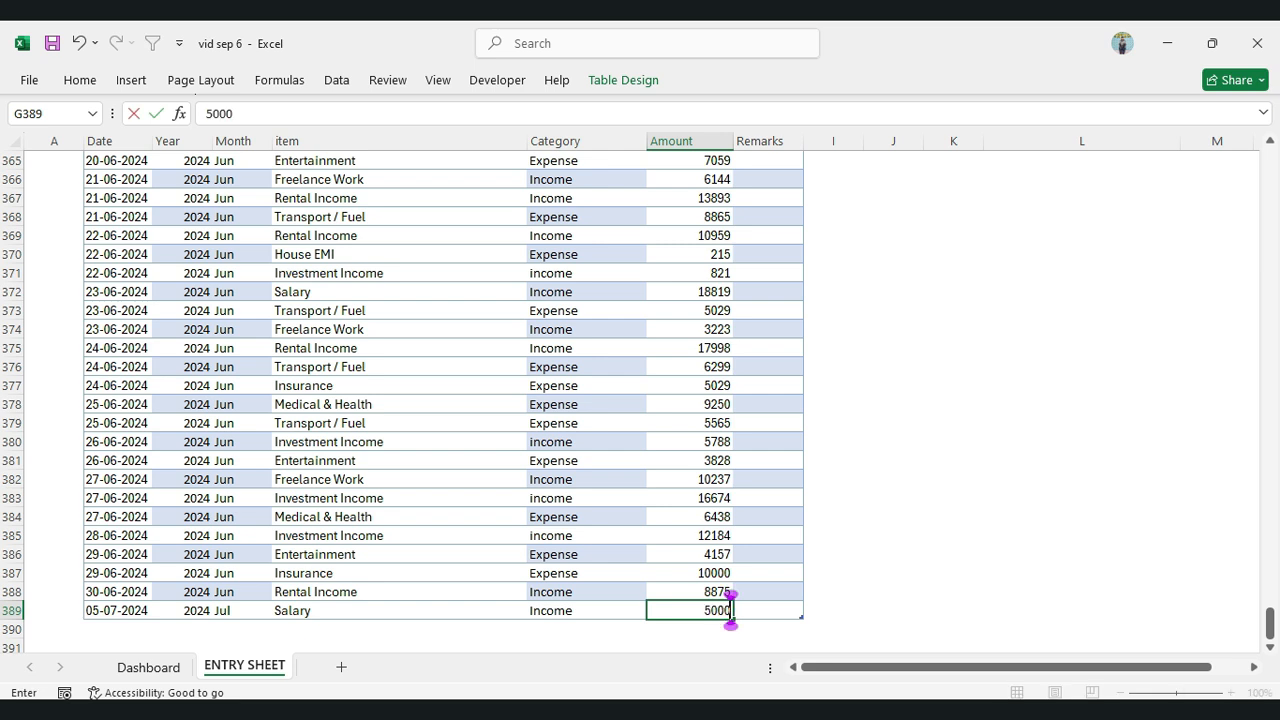
pyautogui.press('Return')
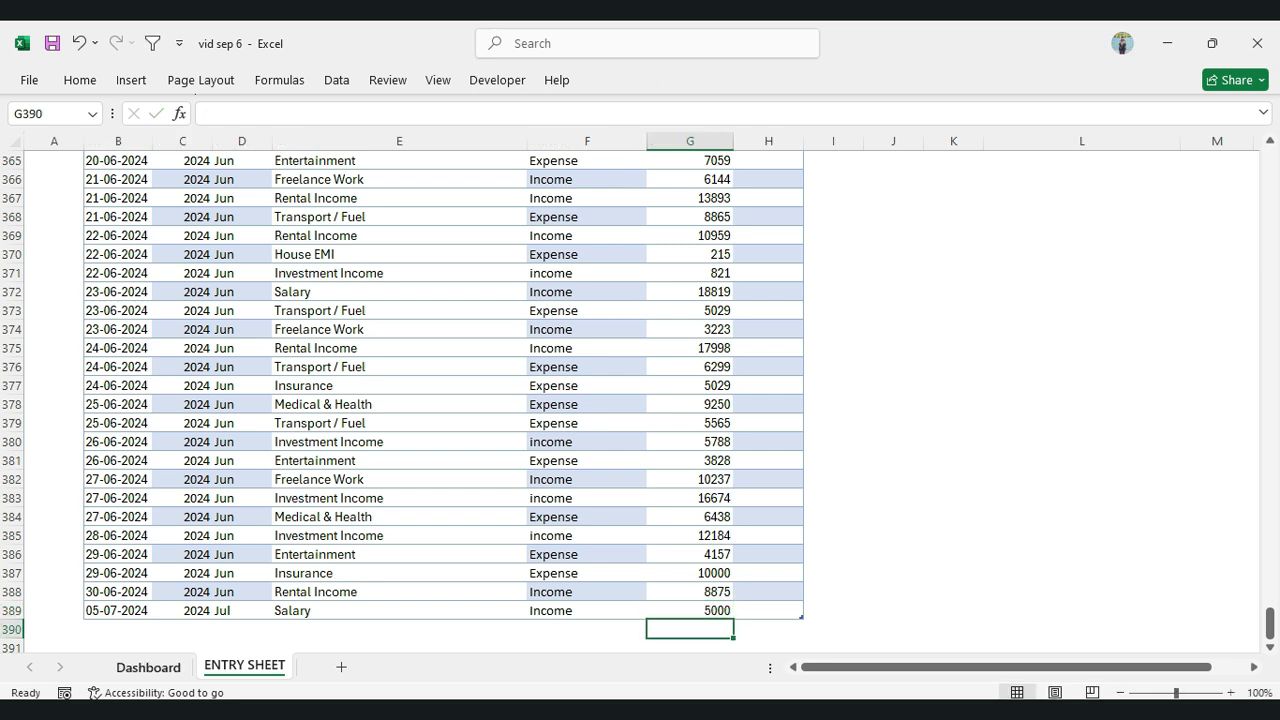
# Set the Dashboard's selected month to Jul and check the monthly profit/loss and July income cells
pyautogui.click(148, 667)
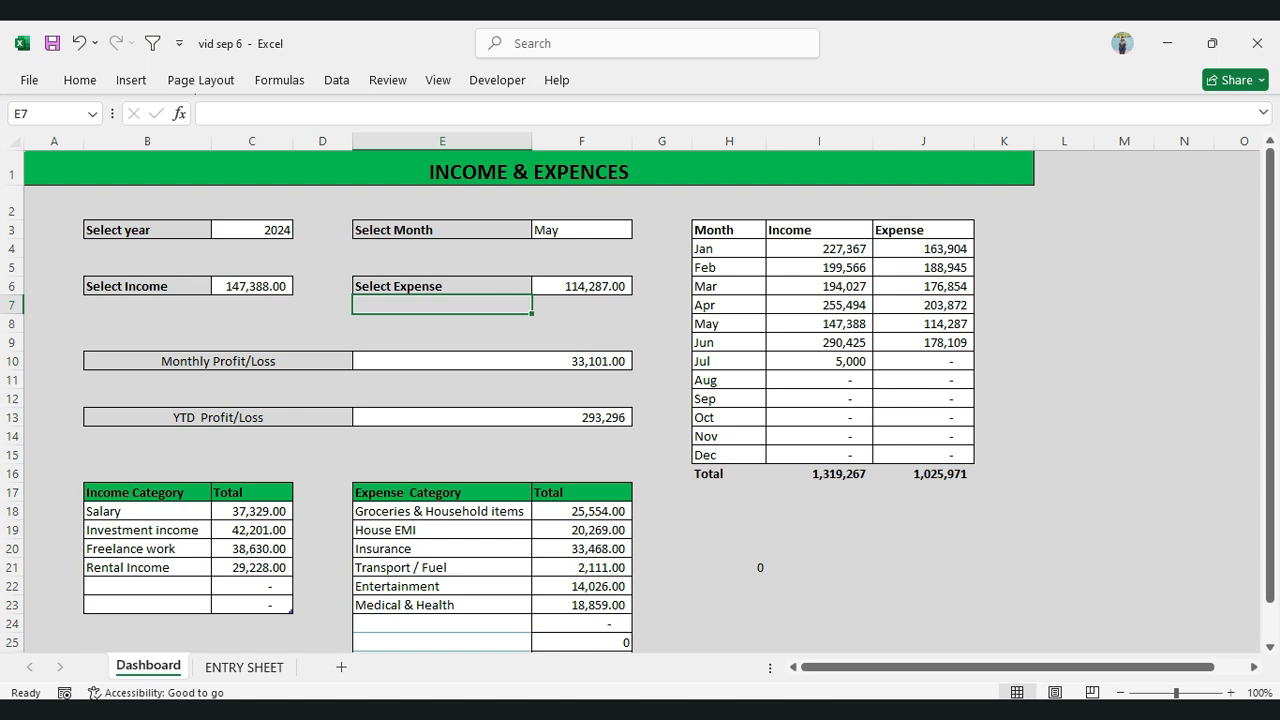
pyautogui.click(582, 230)
pyautogui.click(641, 230)
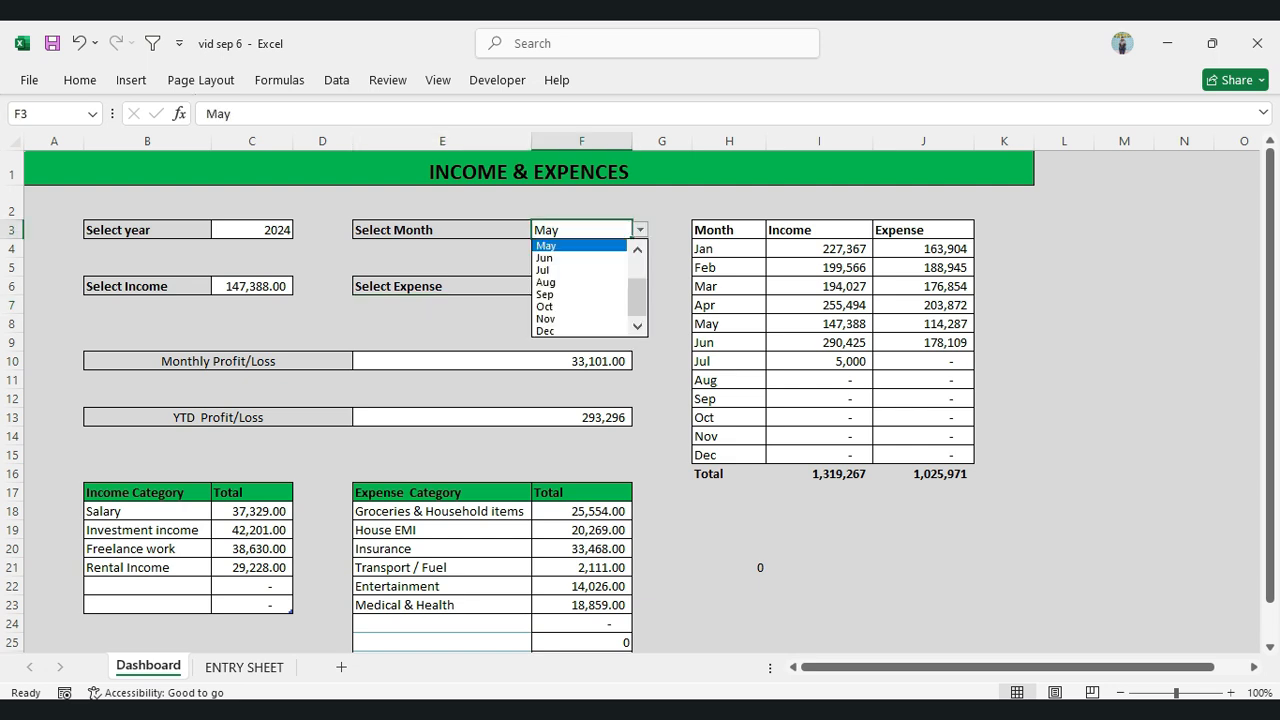
pyautogui.press('Down')
pyautogui.press('Down')
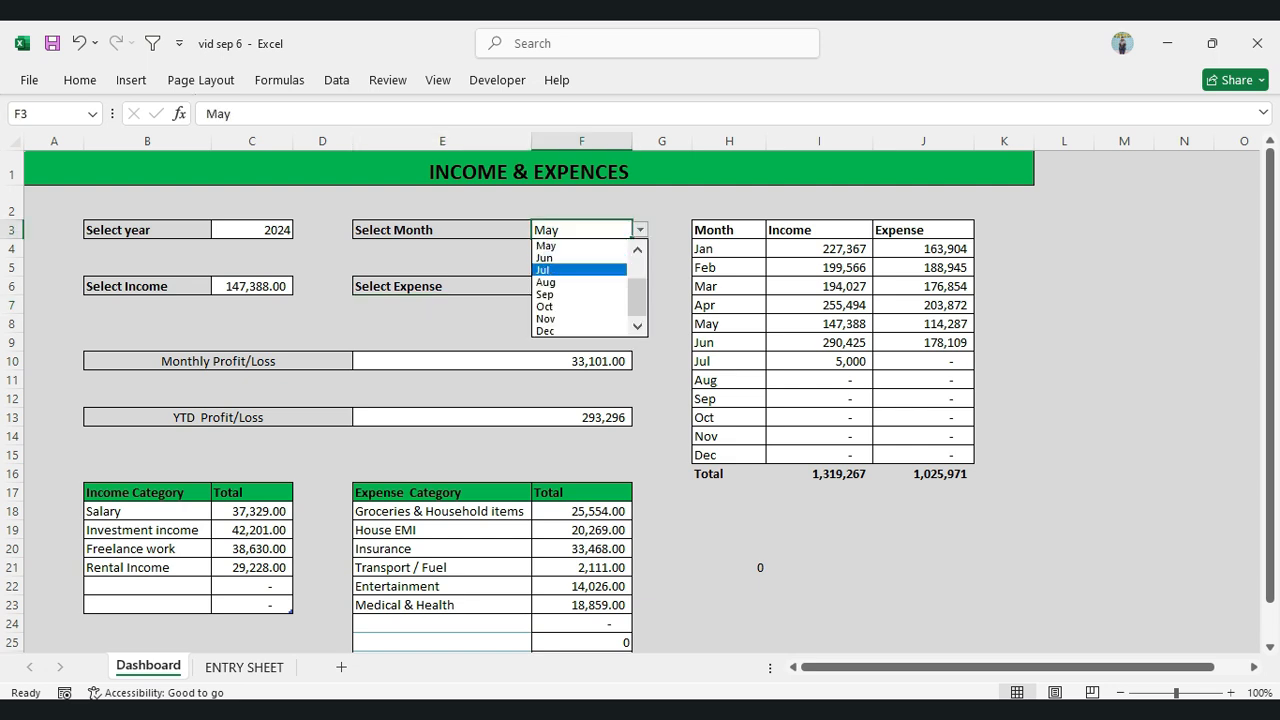
pyautogui.press('Return')
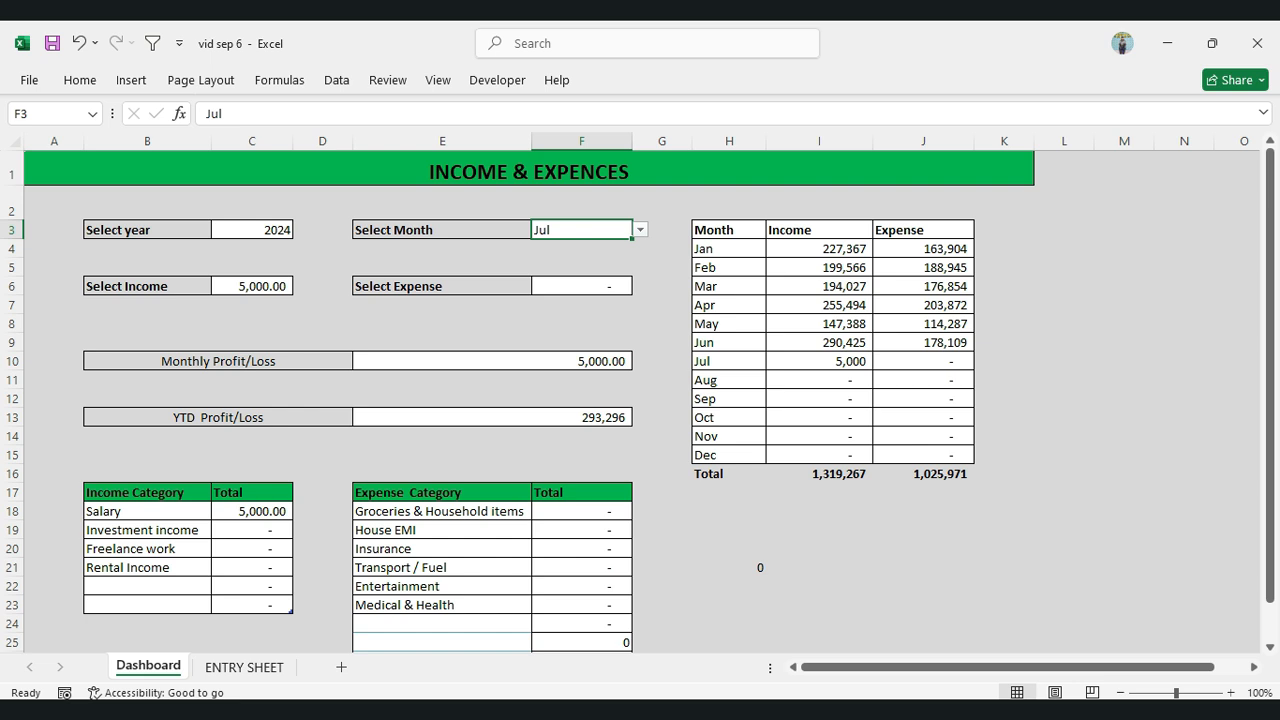
pyautogui.click(492, 361)
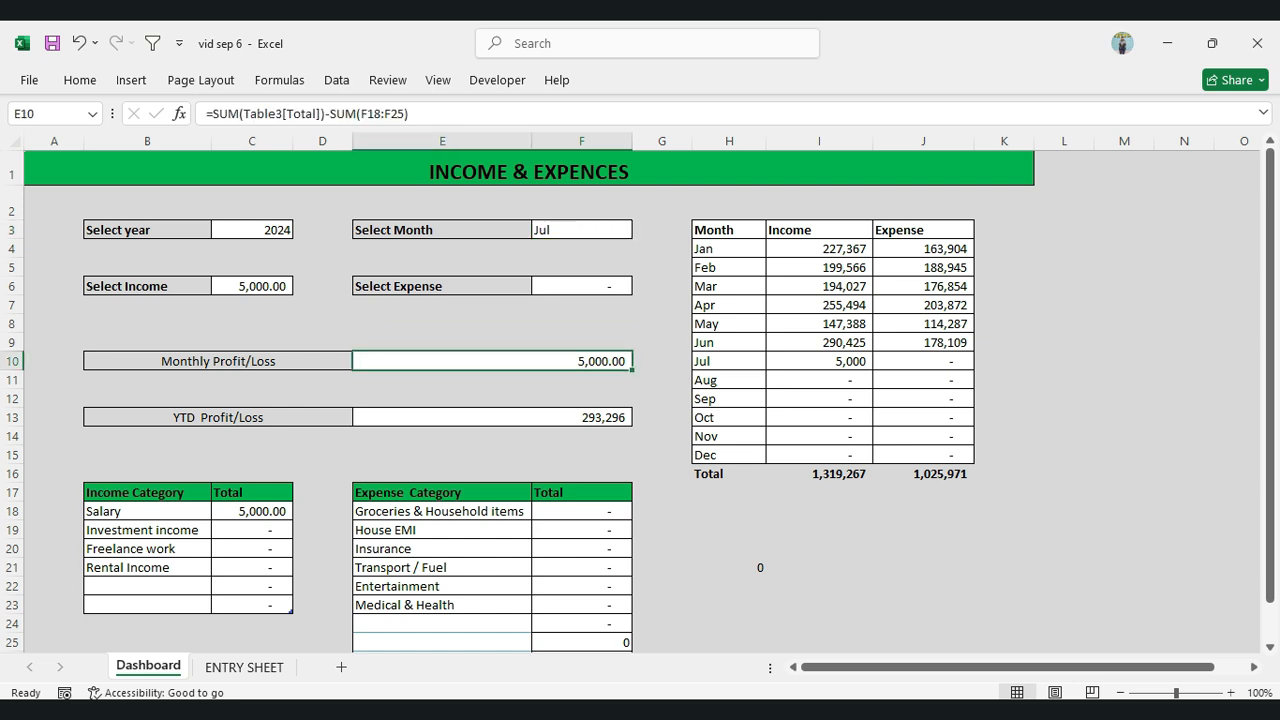
pyautogui.click(442, 437)
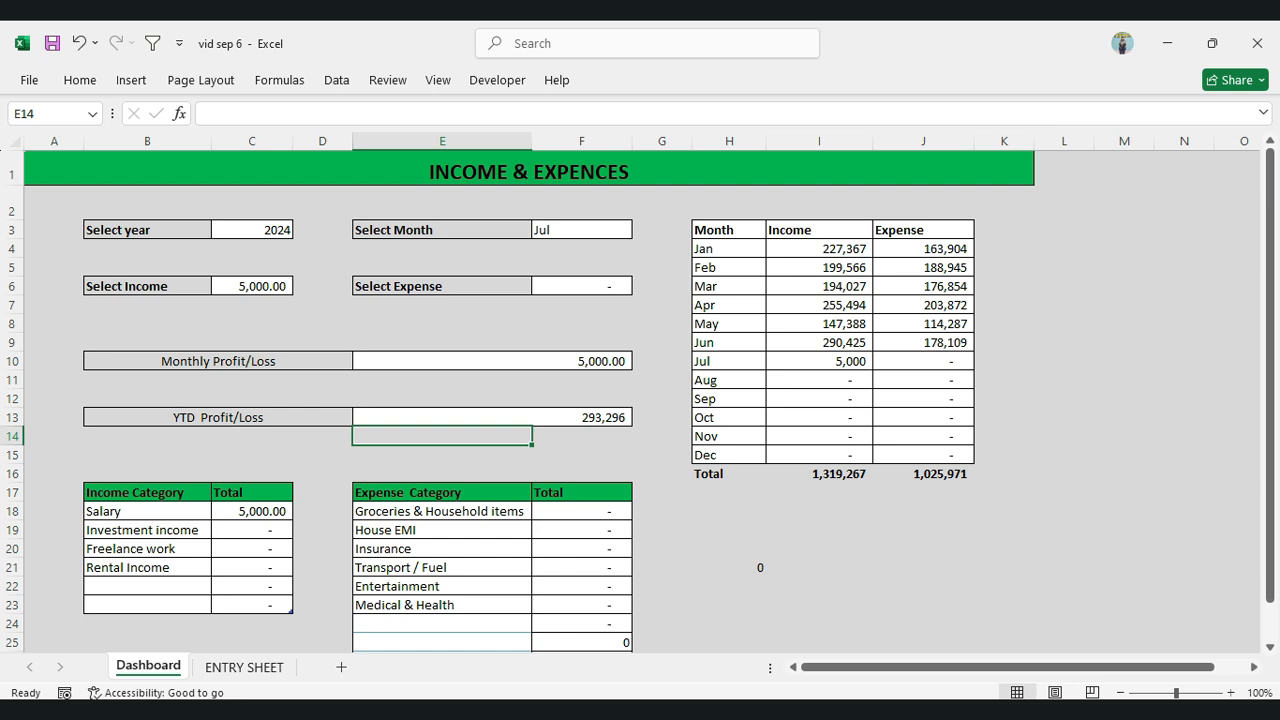
pyautogui.click(819, 361)
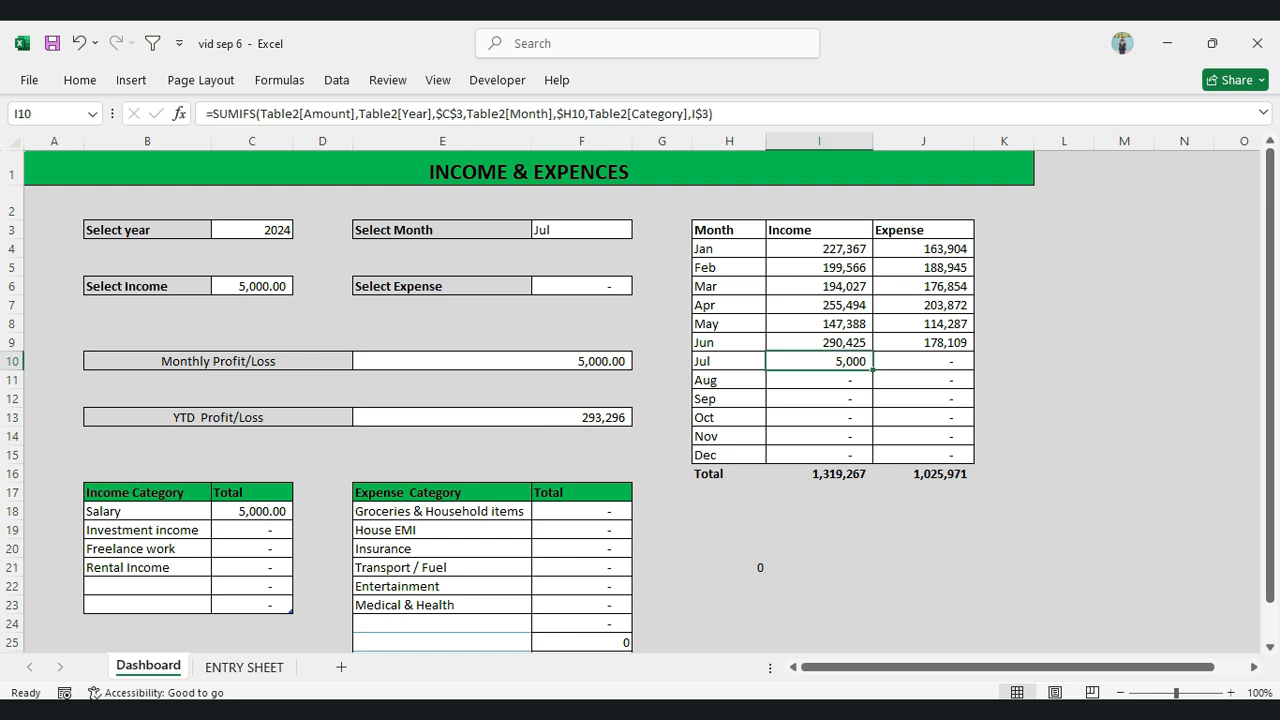
pyautogui.click(582, 380)
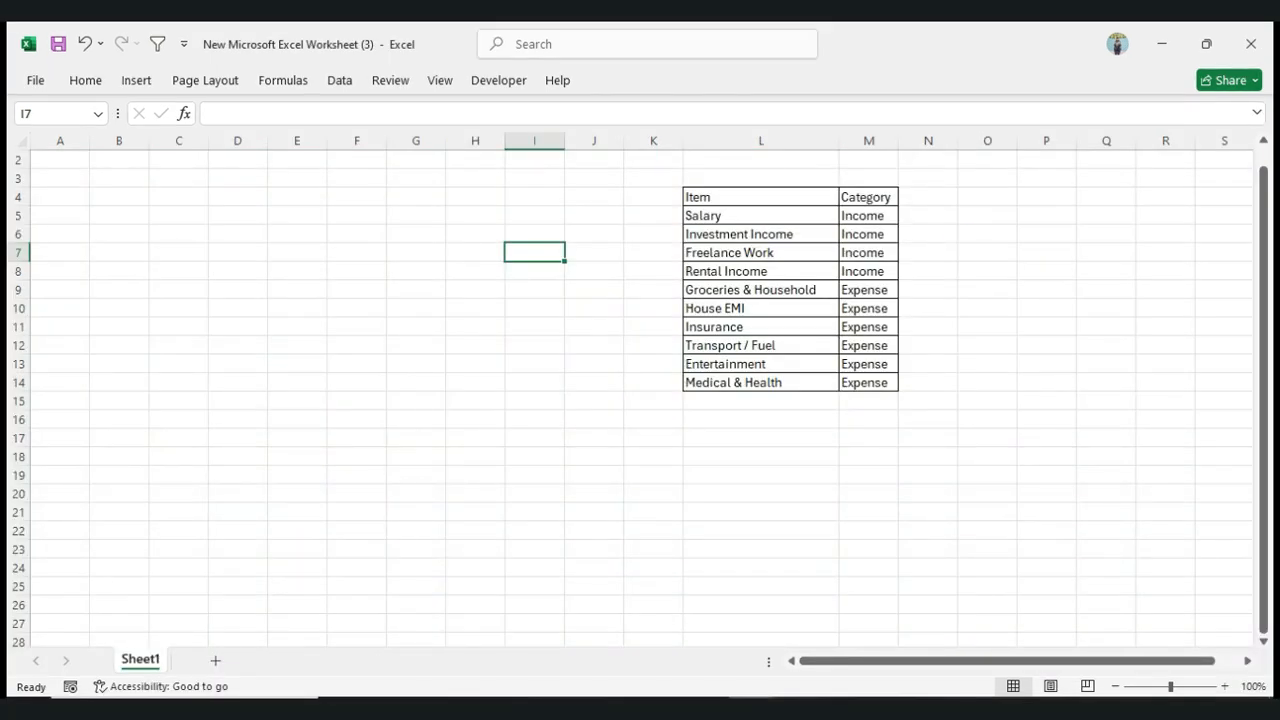
# In the new worksheet's Item and Category list, examine the group of income items and the group of expense items
pyautogui.click(761, 216)
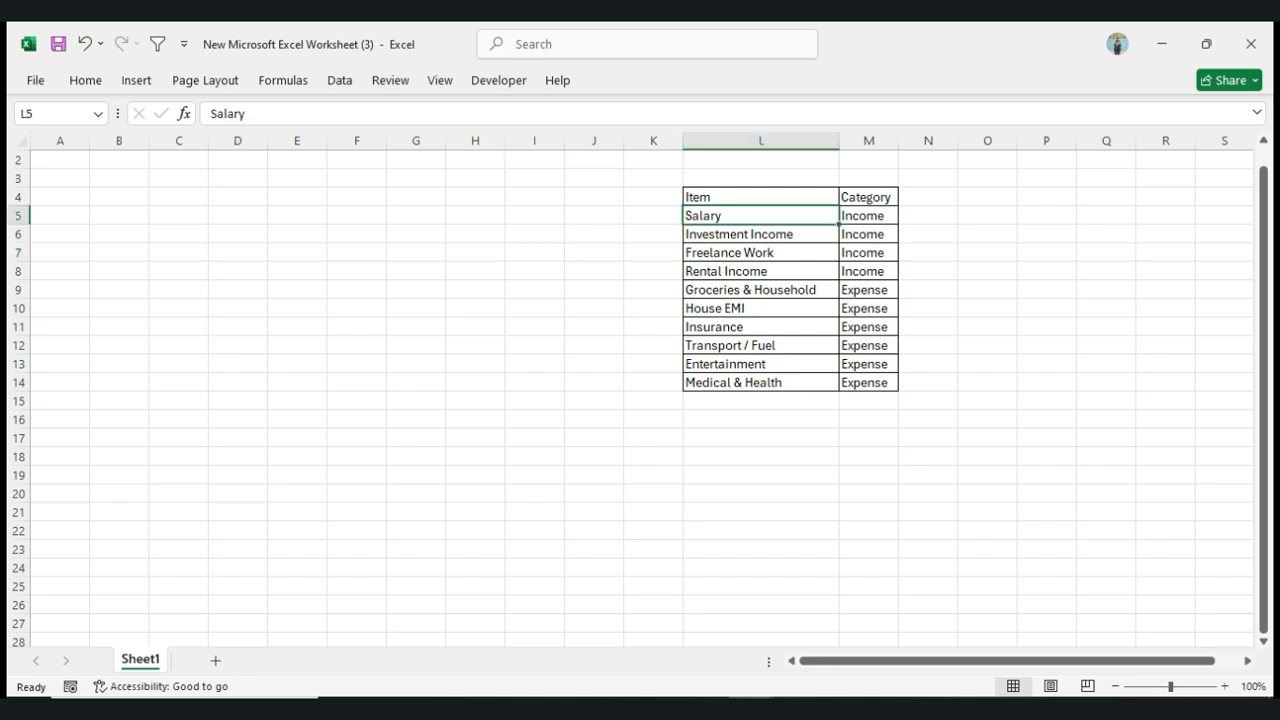
pyautogui.hotkey('shift', 'Right')
pyautogui.hotkey('shift', 'Down')
pyautogui.hotkey('shift', 'Down')
pyautogui.hotkey('shift', 'Down')
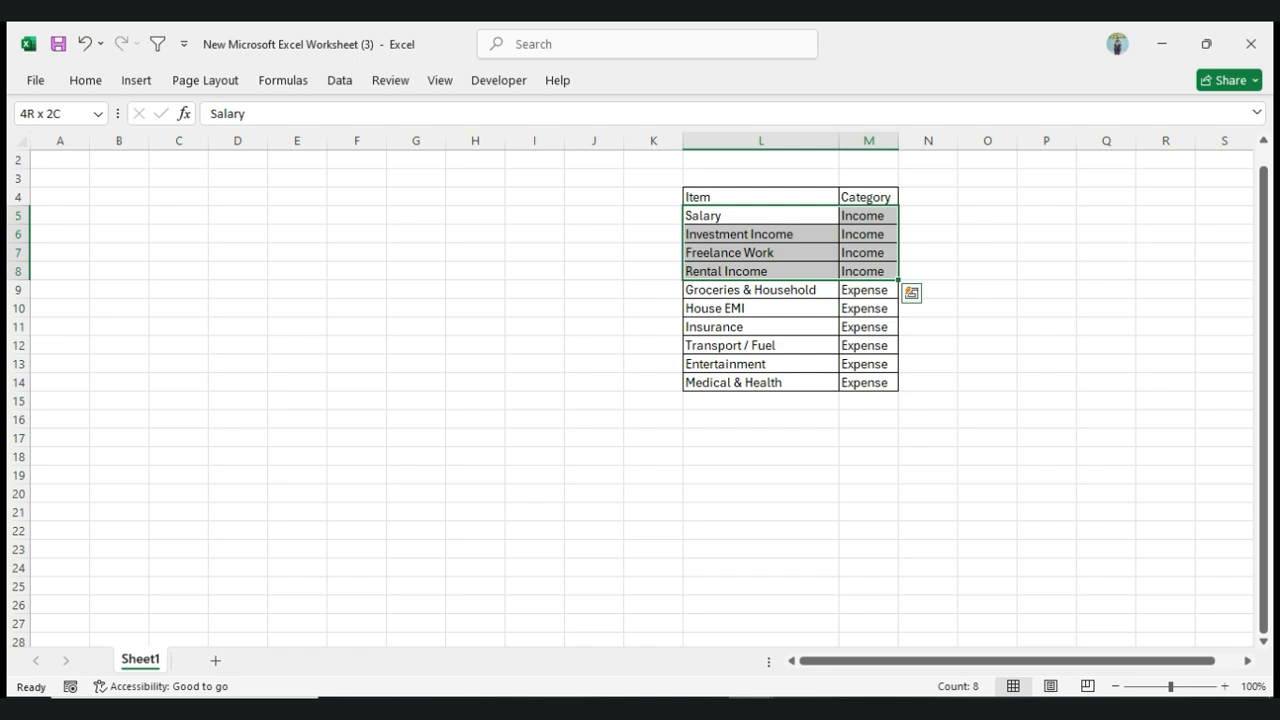
pyautogui.click(761, 290)
pyautogui.hotkey('shift', 'Right')
pyautogui.hotkey('shift', 'Down')
pyautogui.hotkey('shift', 'Down')
pyautogui.hotkey('shift', 'Down')
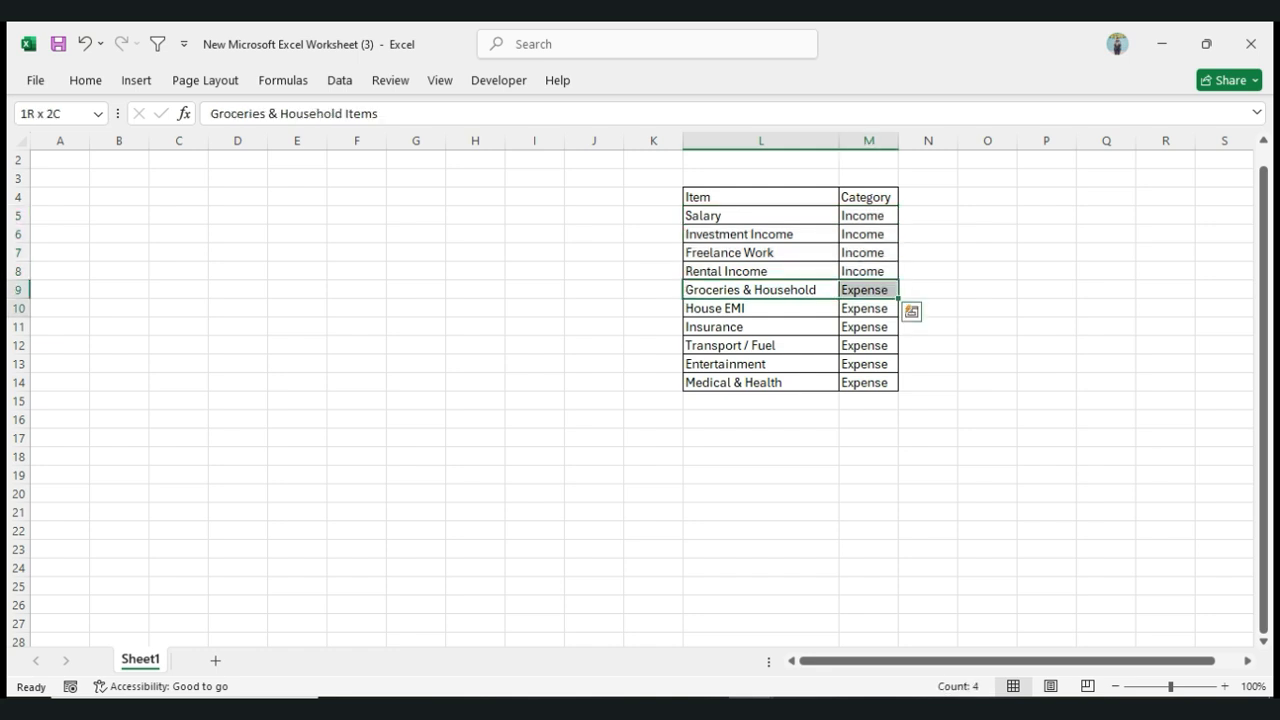
pyautogui.hotkey('shift', 'Down')
pyautogui.hotkey('shift', 'Down')
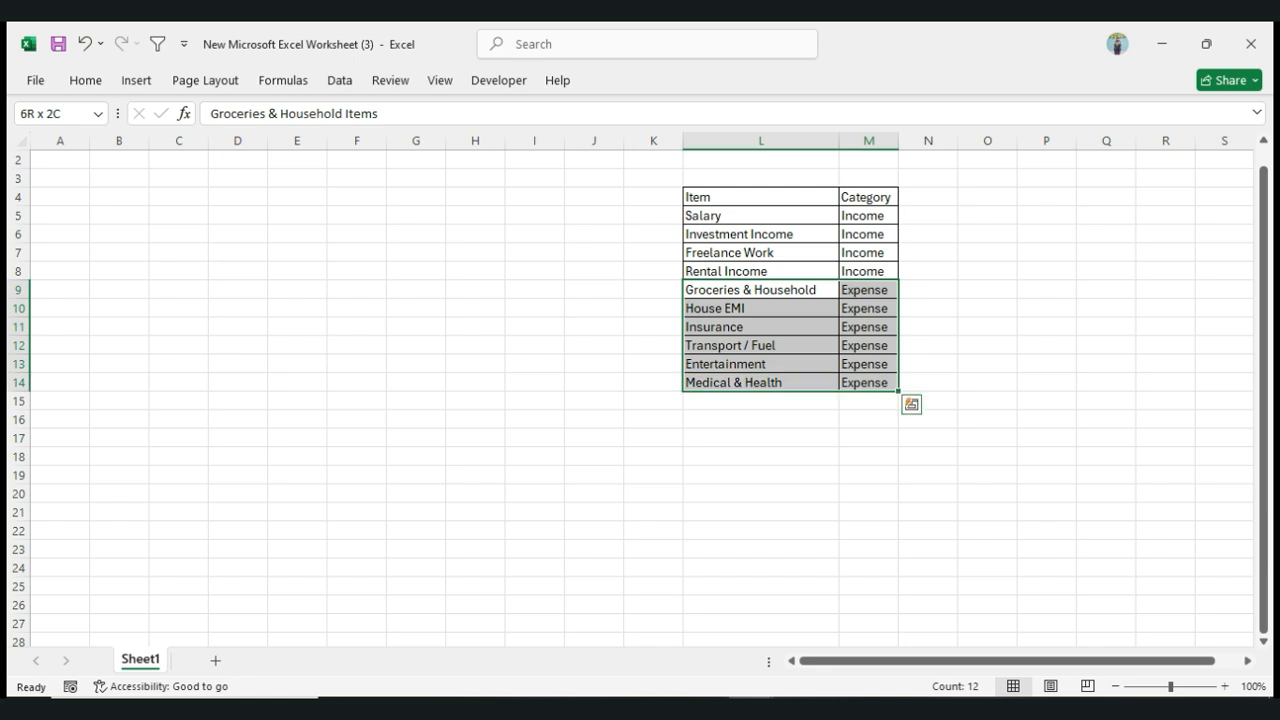
pyautogui.press('Up')
pyautogui.press('Up')
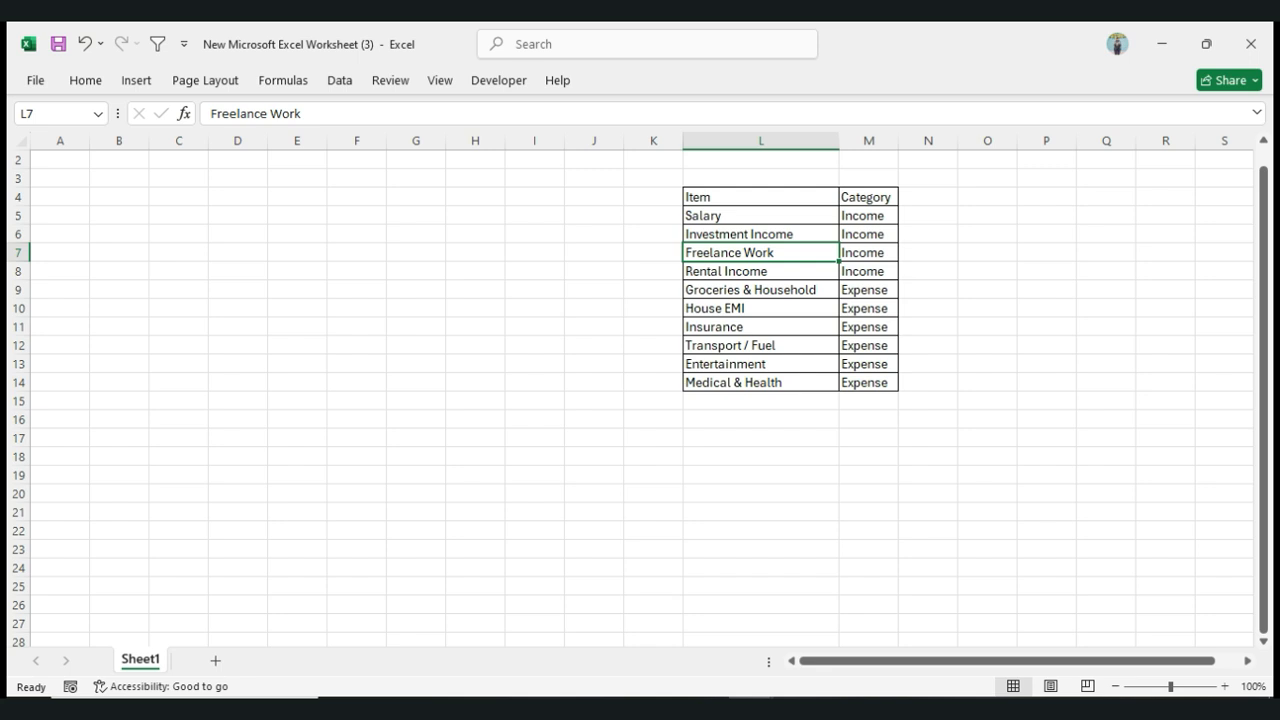
# Convert the Item and Category list in L4:M14 into a table with headers
pyautogui.click(760, 290)
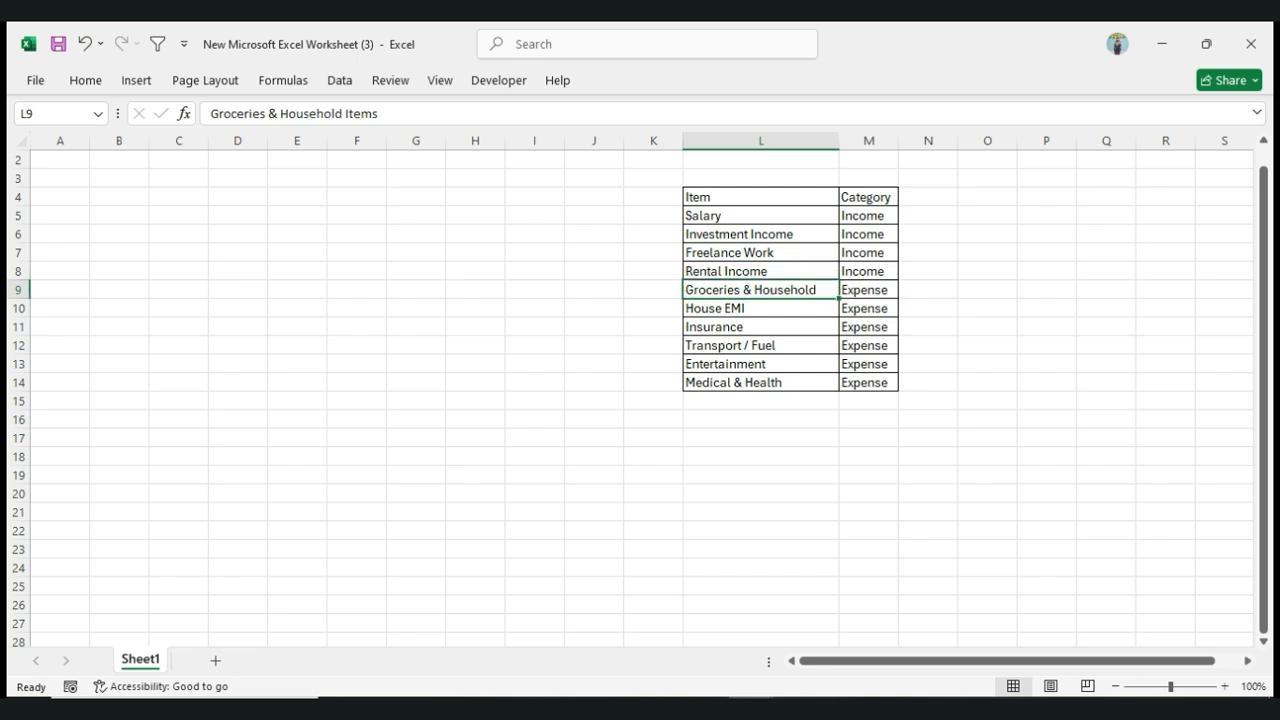
pyautogui.hotkey('ctrl', 't')
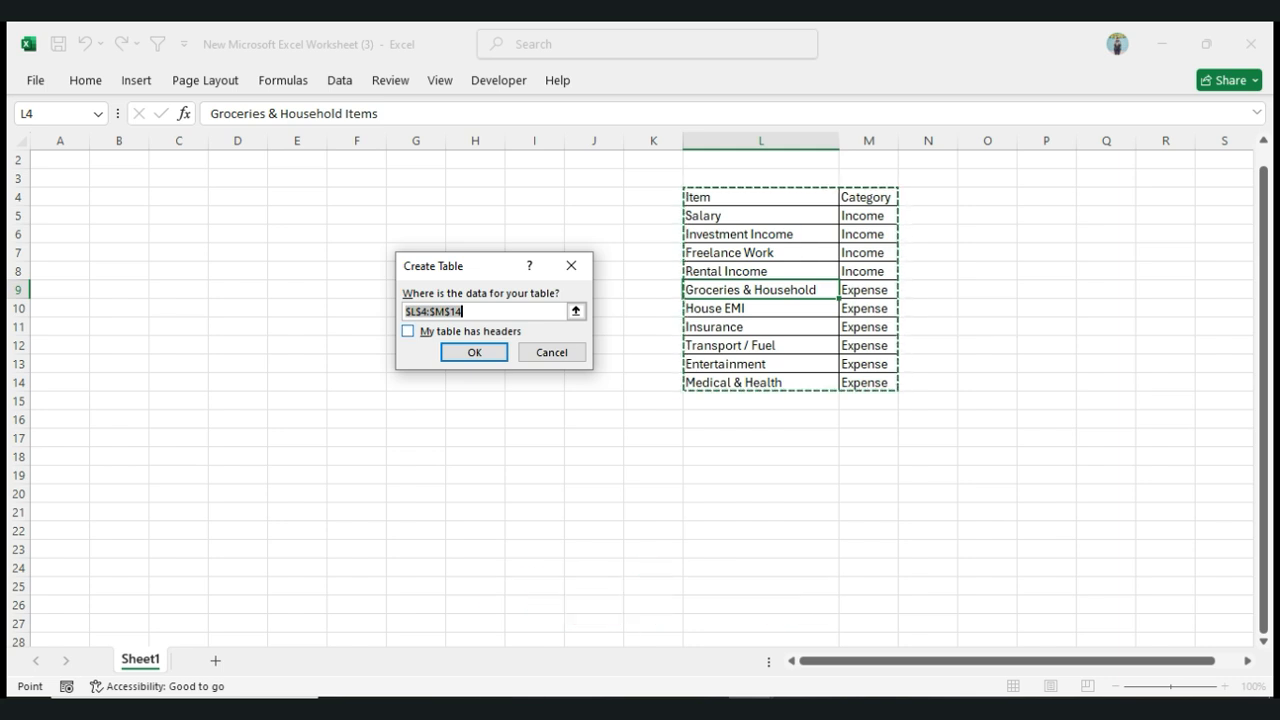
pyautogui.hotkey('alt', 'm')
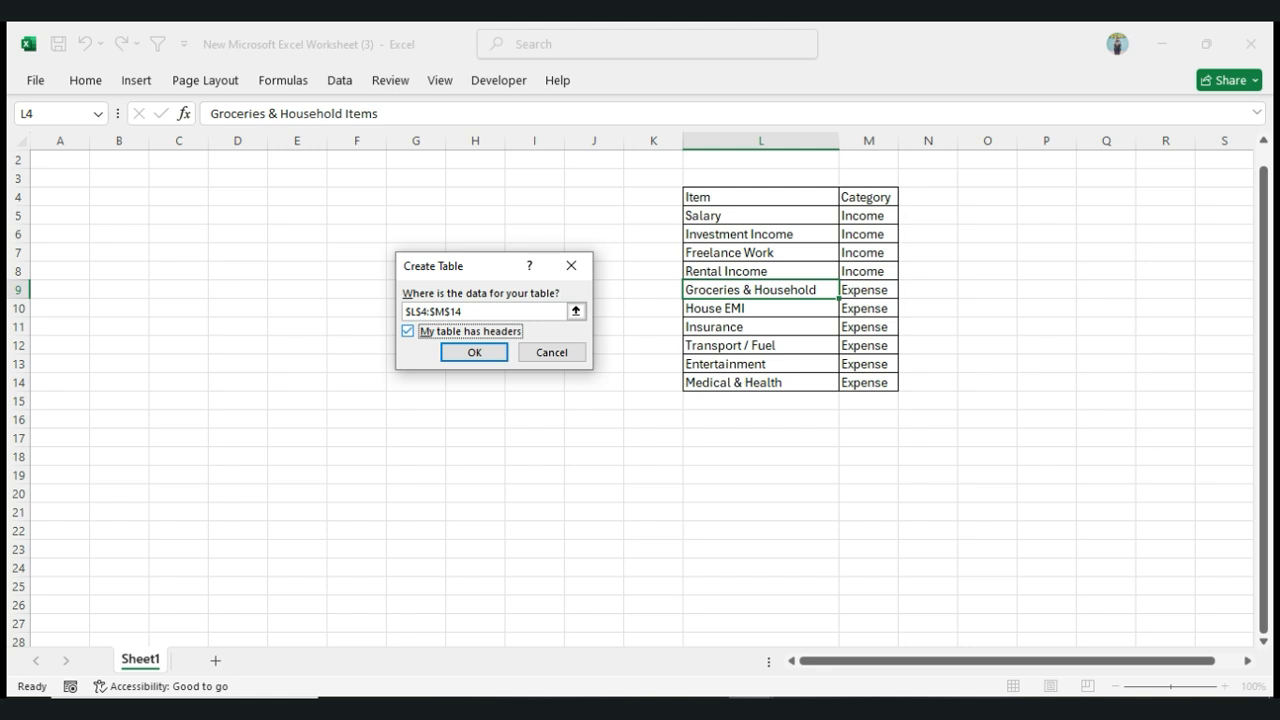
pyautogui.press('Return')
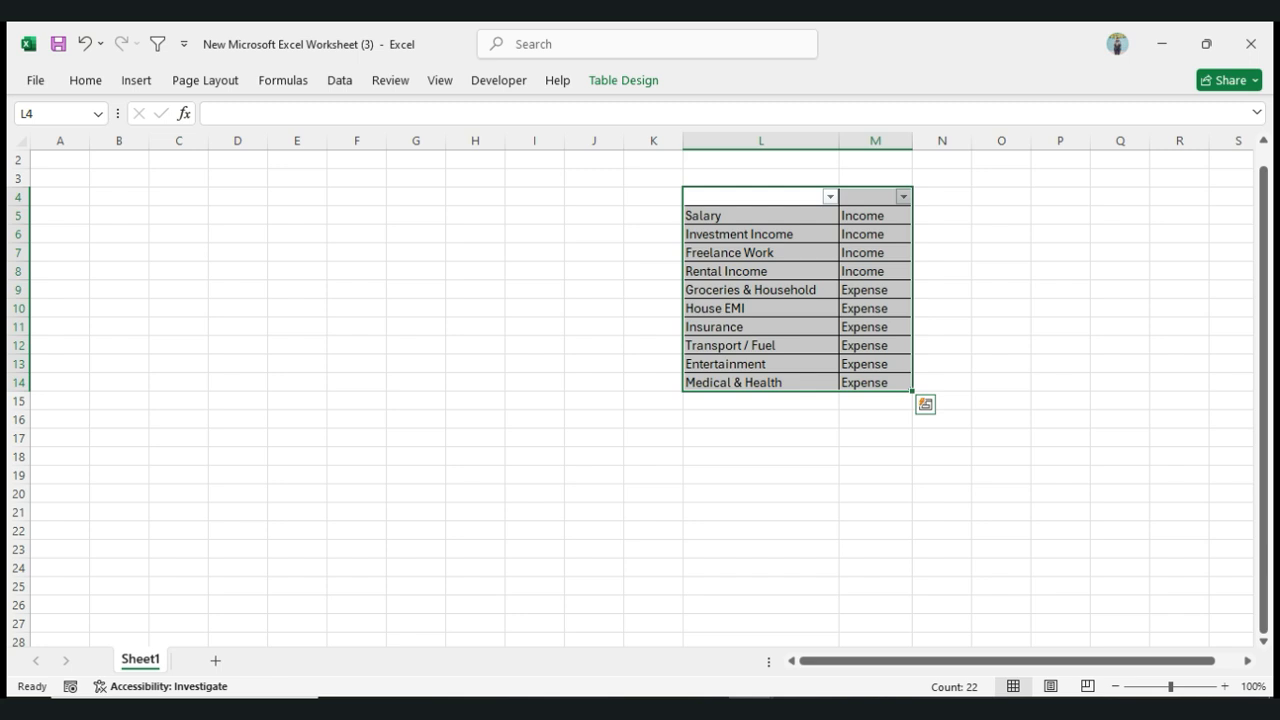
# Apply the orange gridded table style from the Light group to the Item and Category table
pyautogui.click(760, 271)
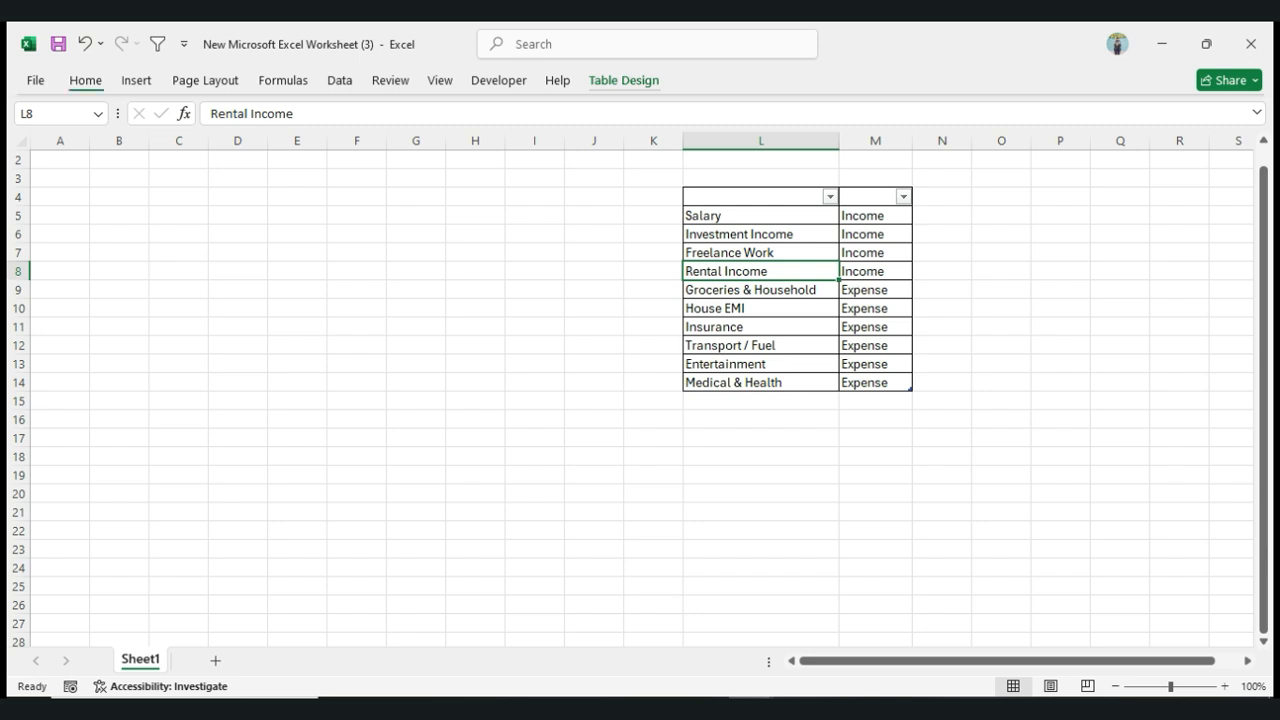
pyautogui.click(623, 80)
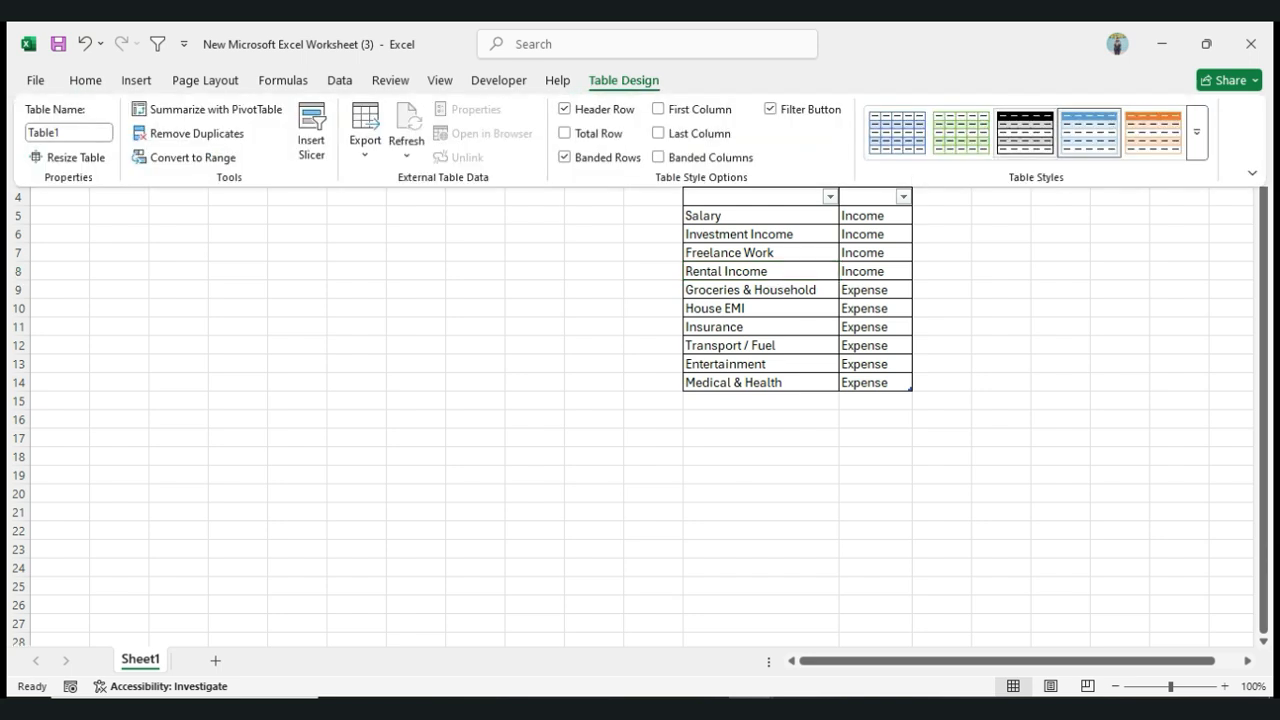
pyautogui.click(1197, 131)
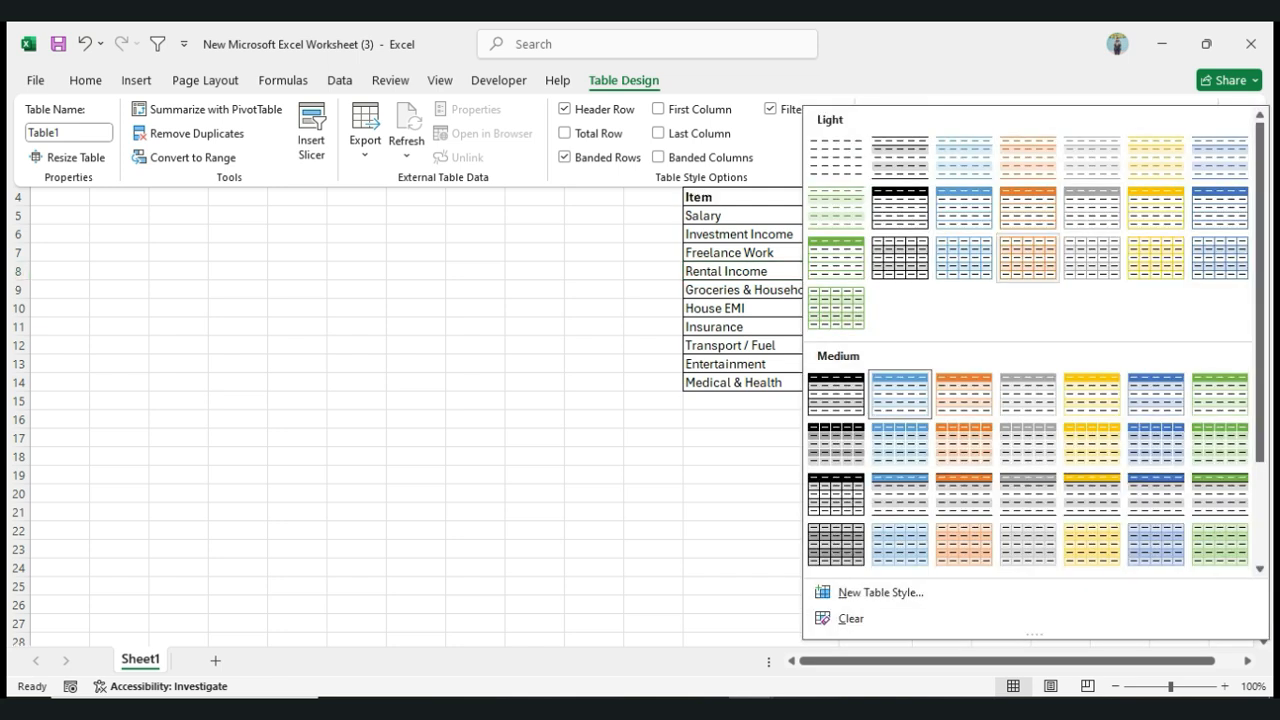
pyautogui.click(1028, 257)
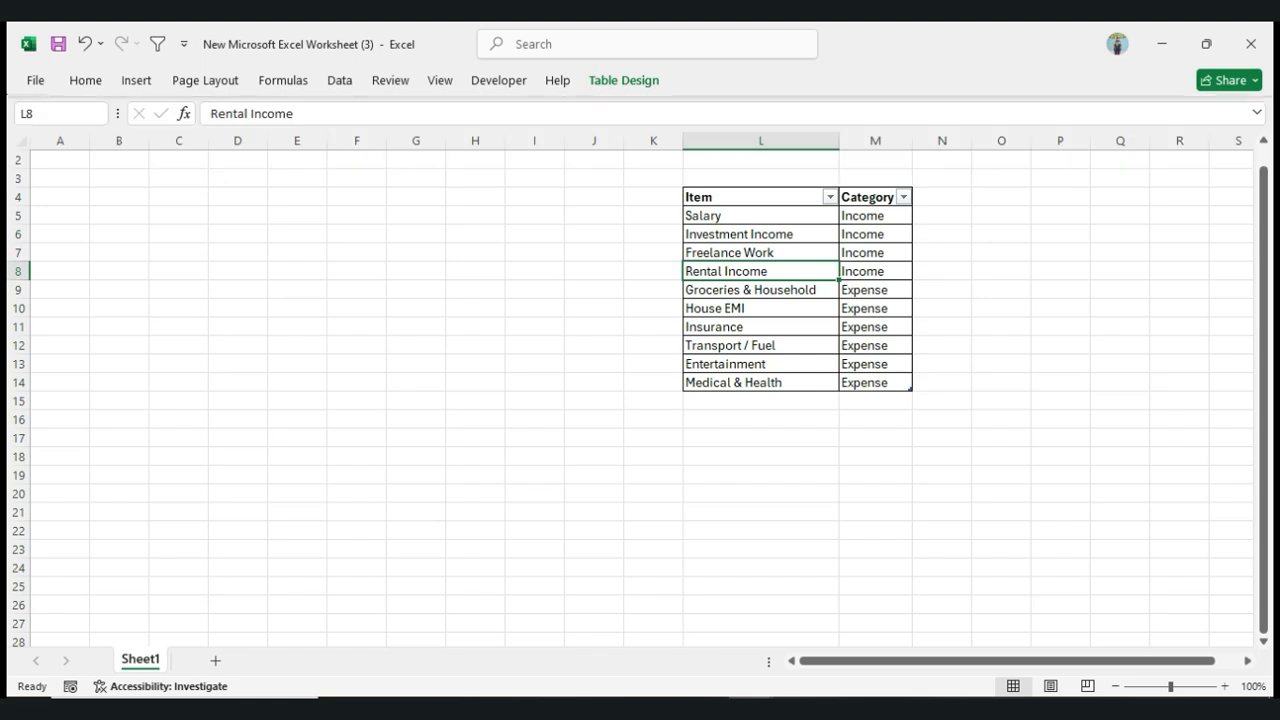
pyautogui.click(760, 215)
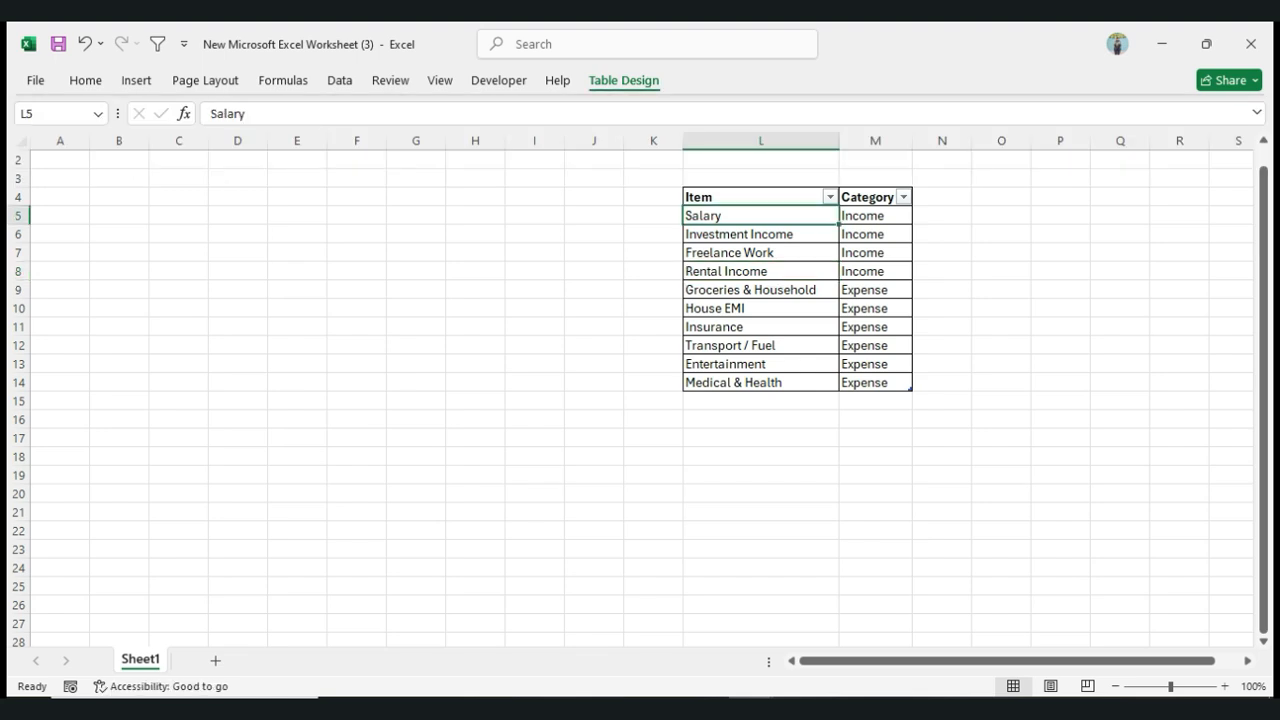
# Turn off the header filter buttons on the Item and Category table
pyautogui.click(623, 80)
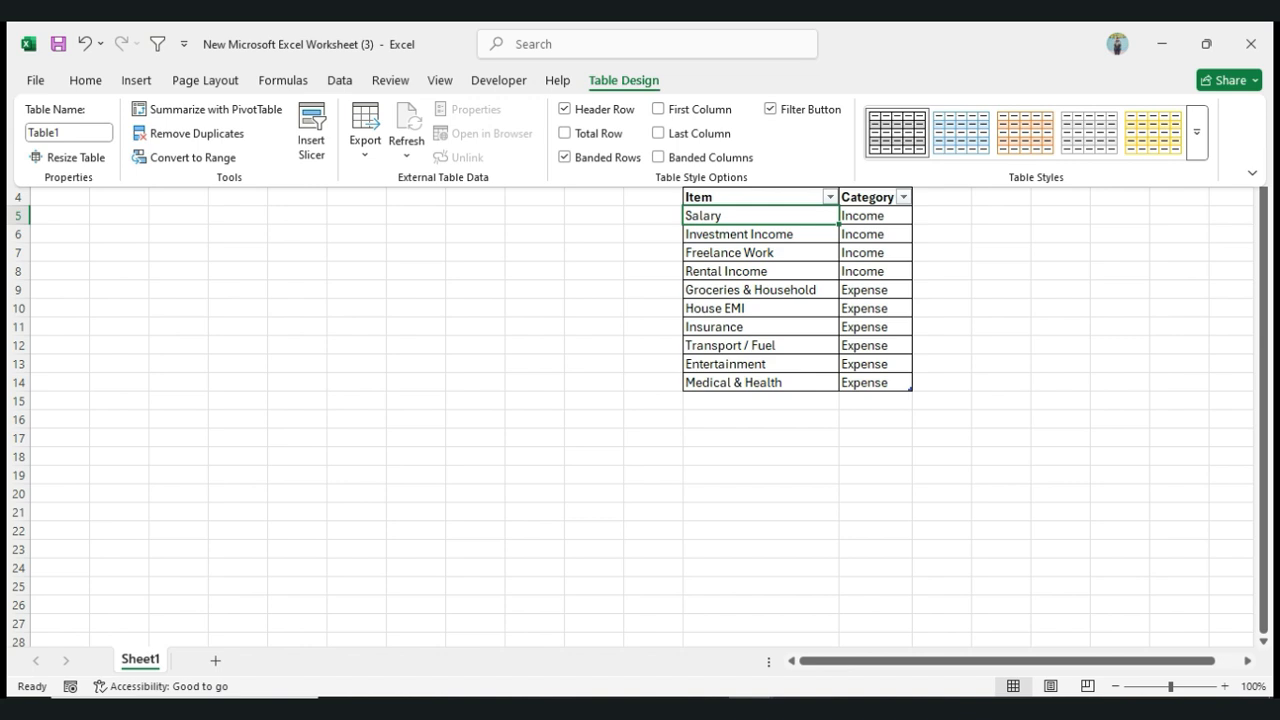
pyautogui.press('Escape')
pyautogui.click(760, 252)
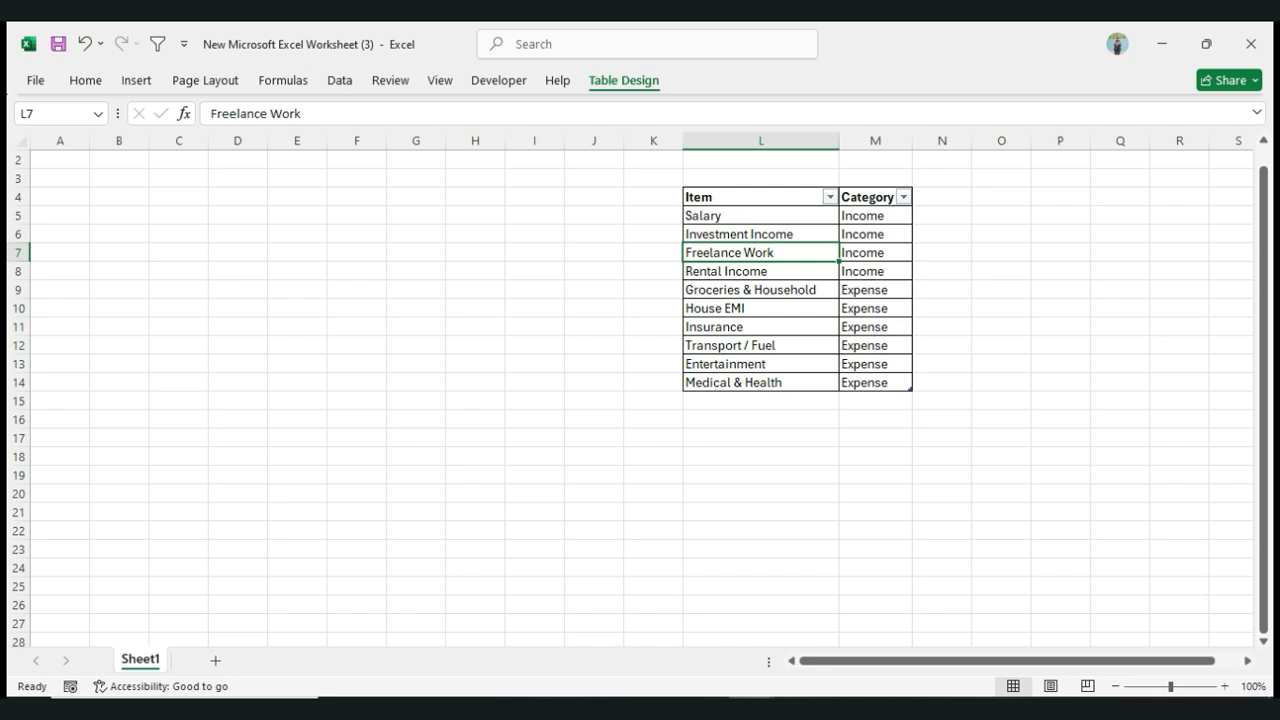
pyautogui.click(623, 80)
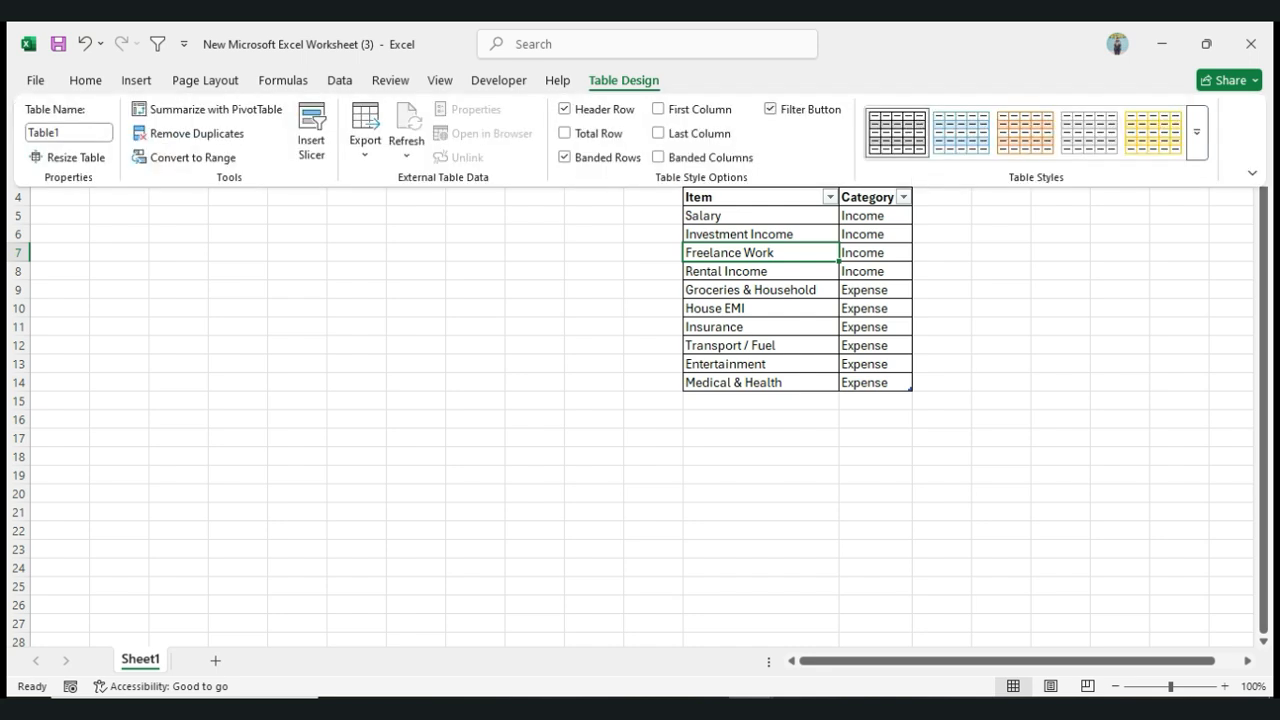
pyautogui.click(772, 109)
pyautogui.press('Escape')
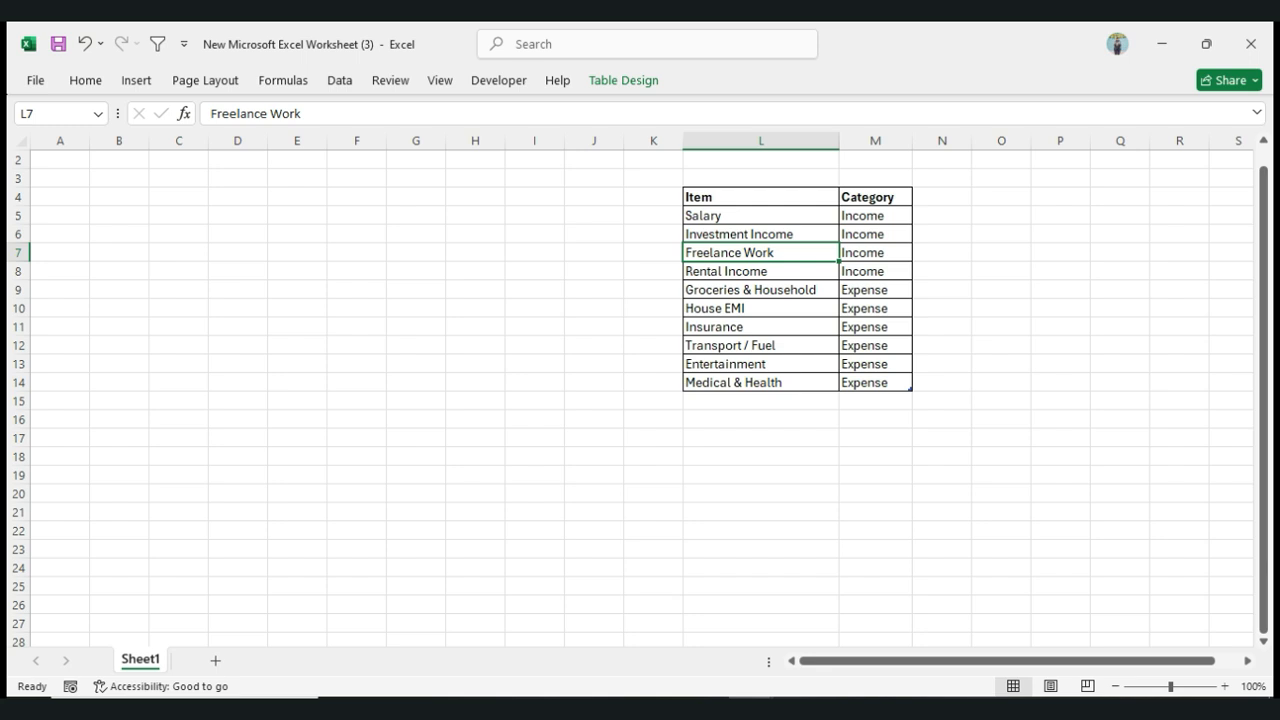
# Enter the column headers Date, Year, Month, Item, Category and Amount across B5:G5
pyautogui.click(237, 215)
pyautogui.click(119, 215)
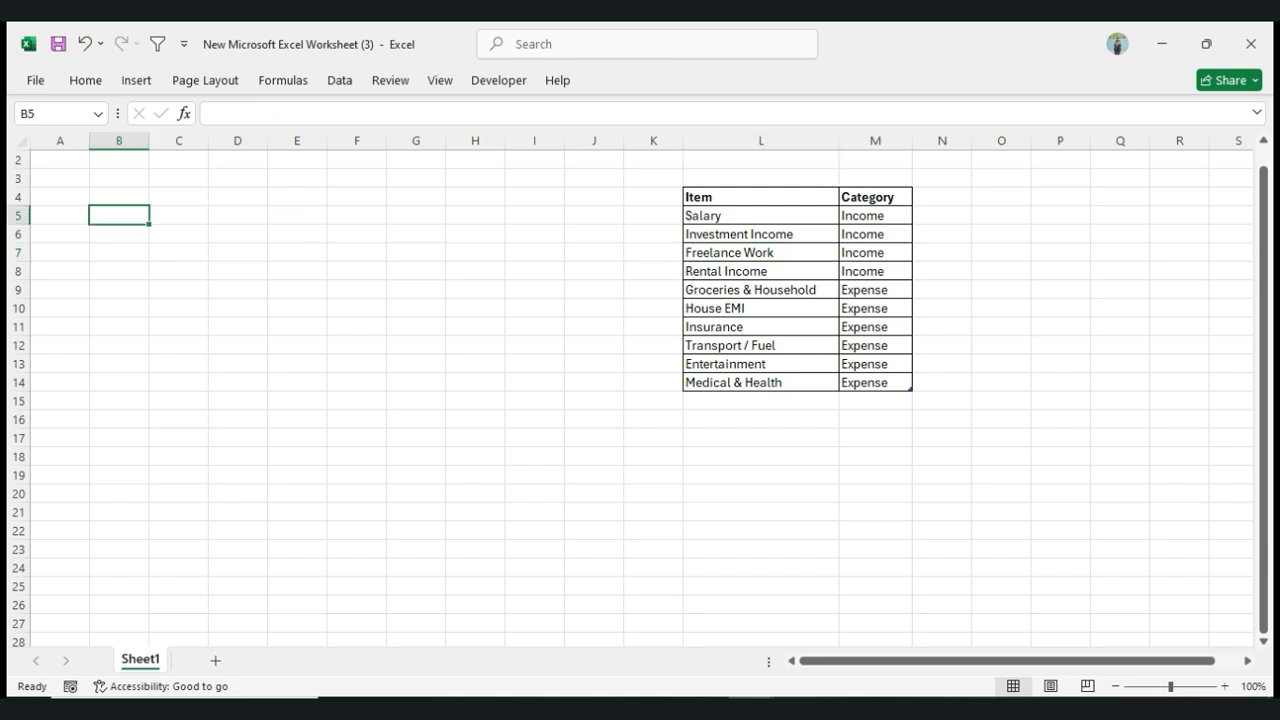
pyautogui.write('Dat')
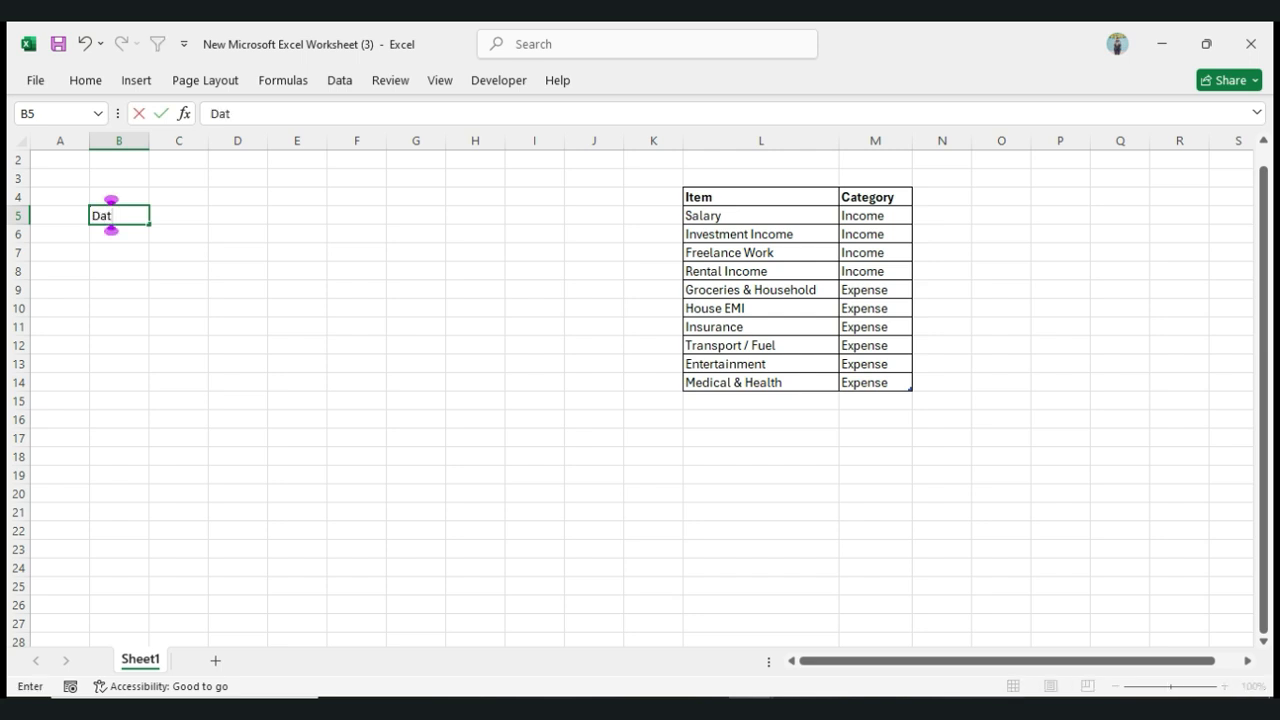
pyautogui.write('e')
pyautogui.press('Tab')
pyautogui.write('Y')
pyautogui.press('Tab')
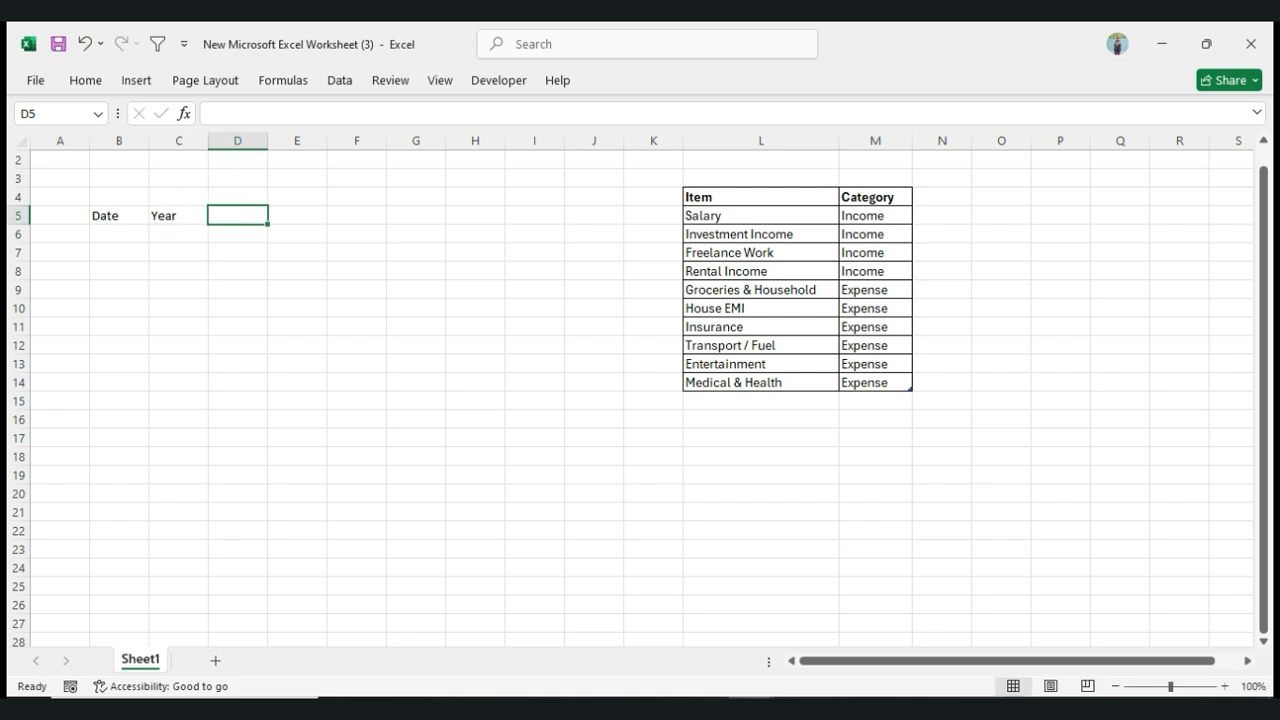
pyautogui.write('Month')
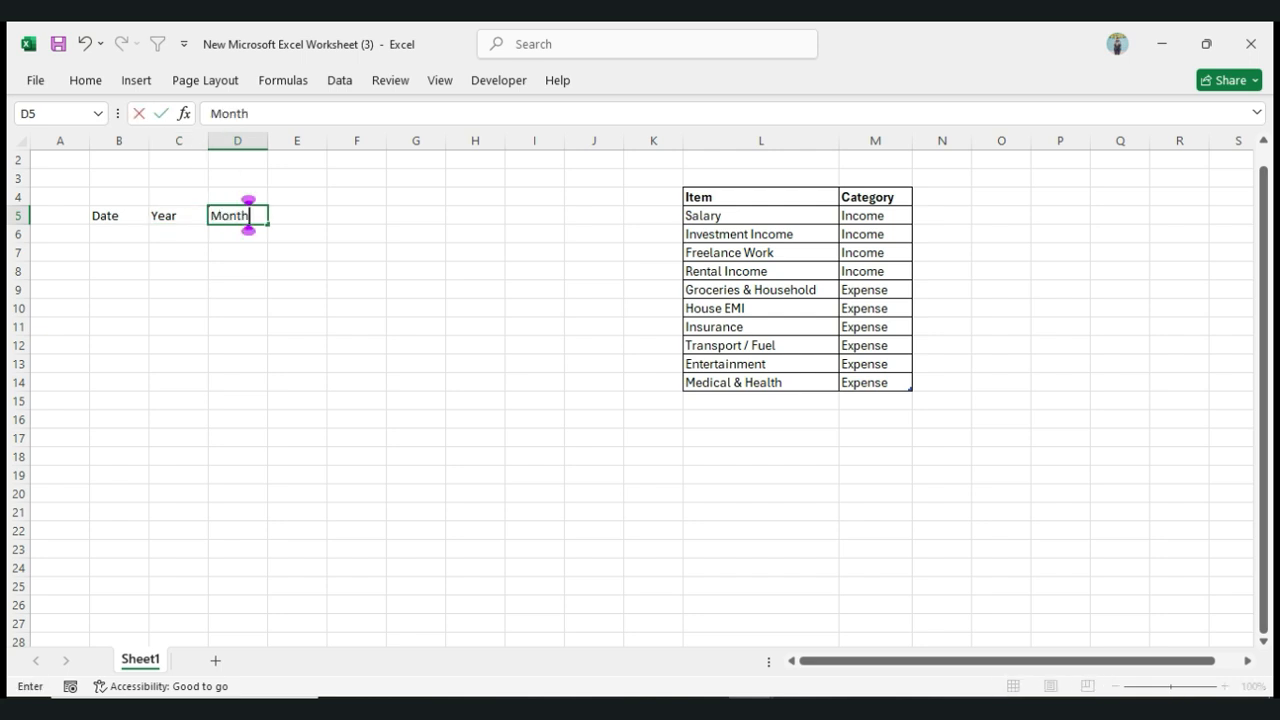
pyautogui.press('Tab')
pyautogui.write('Item')
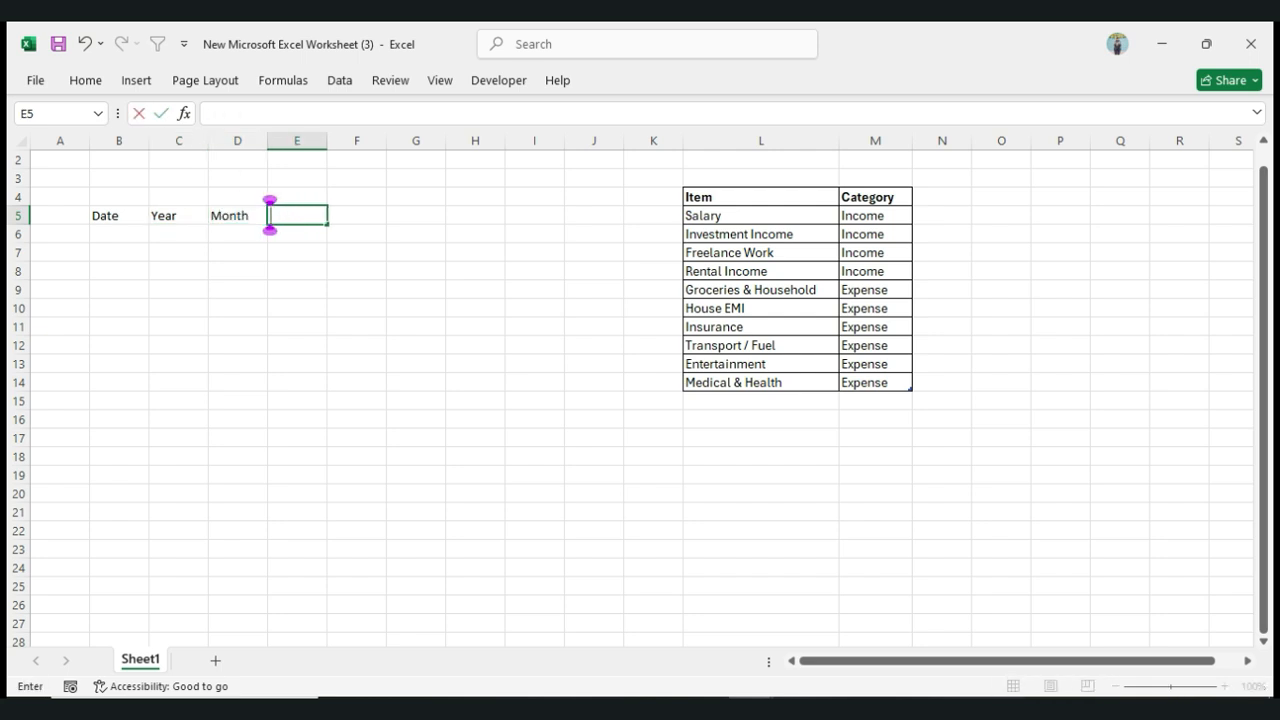
pyautogui.press('Tab')
pyautogui.write('Category')
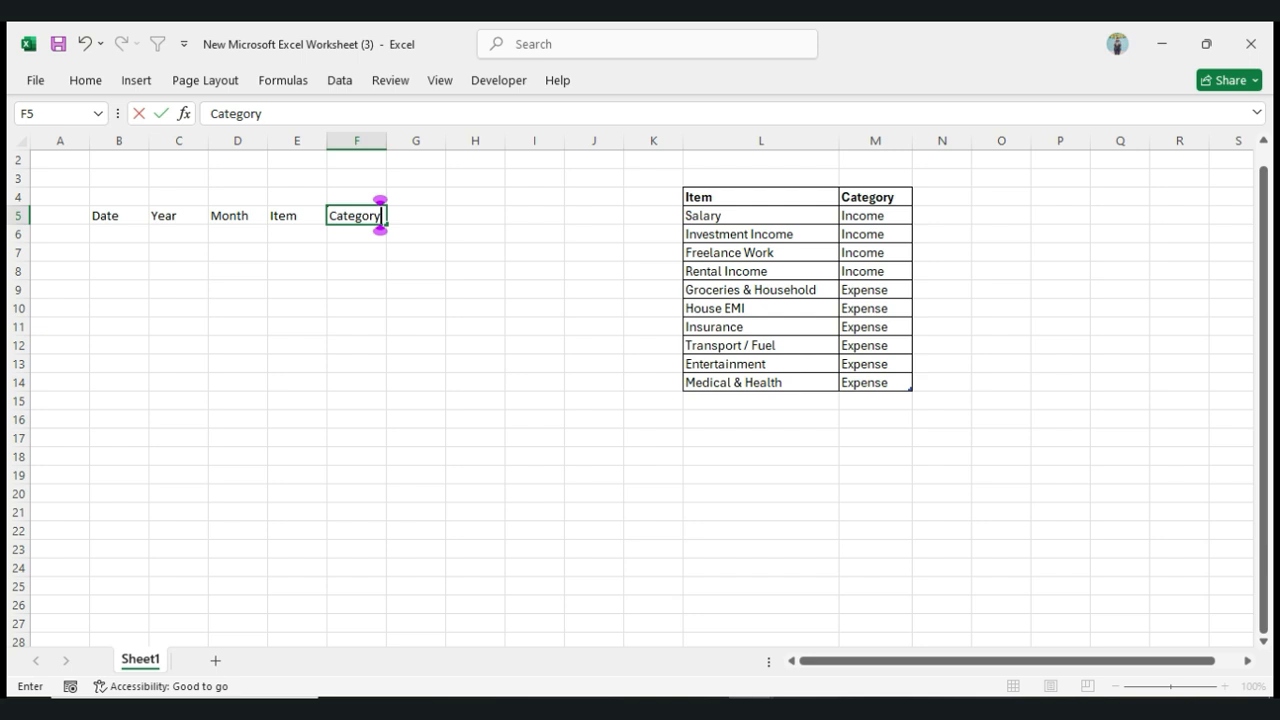
pyautogui.press('Tab')
pyautogui.write('Amount')
pyautogui.press('Tab')
pyautogui.hotkey('shift', 'Tab')
pyautogui.press('Return')
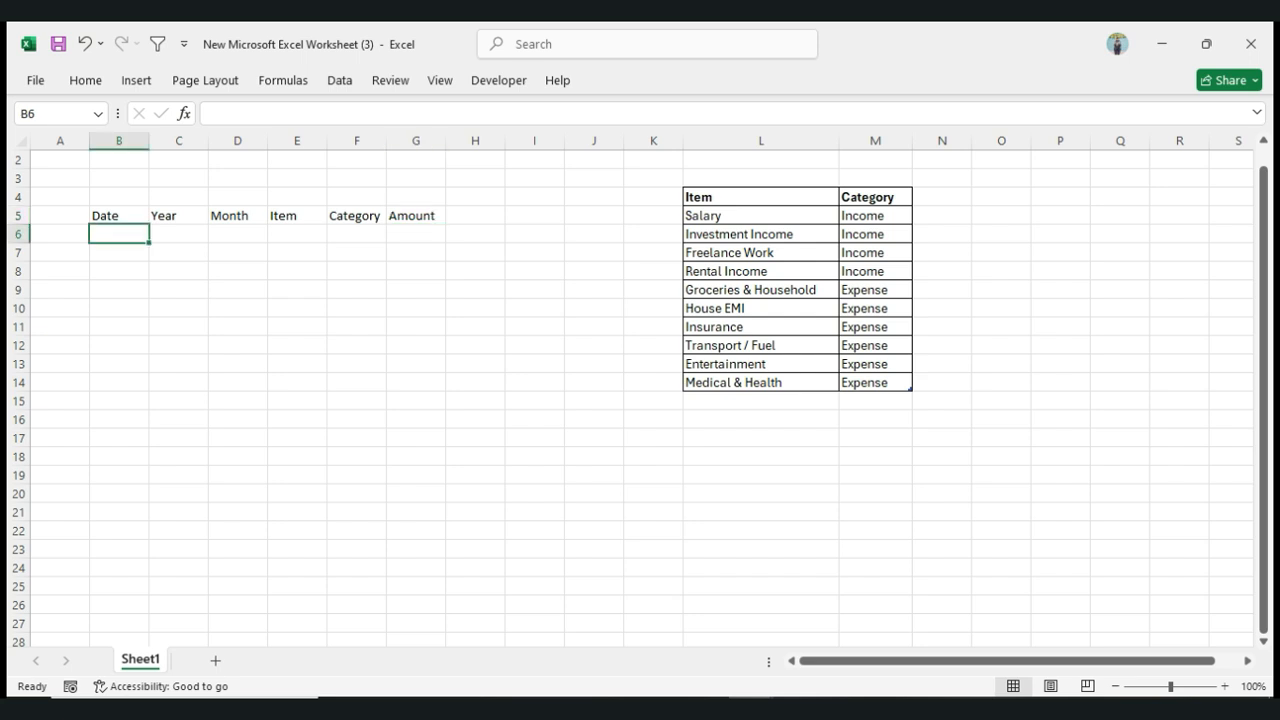
# Enter the date 01-01-2024 in B6 under Date and widen column B slightly
pyautogui.write('01-01-2024')
pyautogui.press('Return')
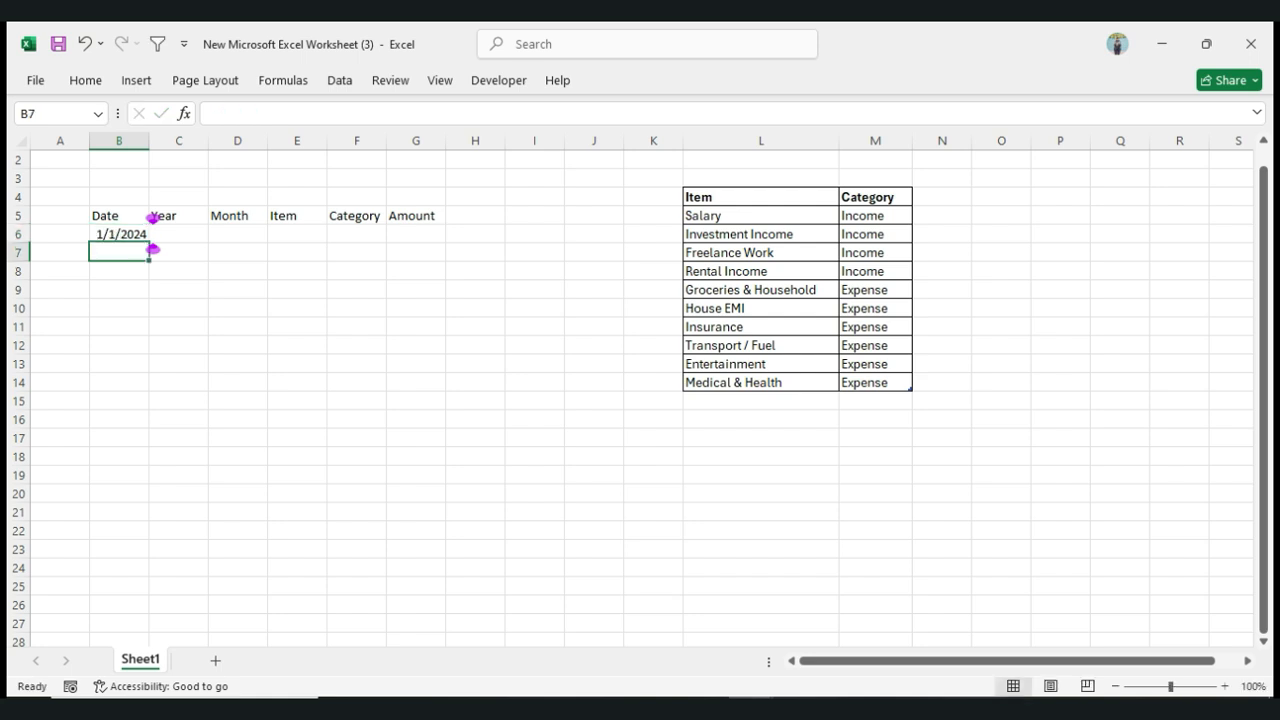
pyautogui.moveTo(149, 141); pyautogui.dragTo(162, 141)
# Apply the custom number format dd-mm-yyyy to the whole Date column B
pyautogui.click(125, 141)
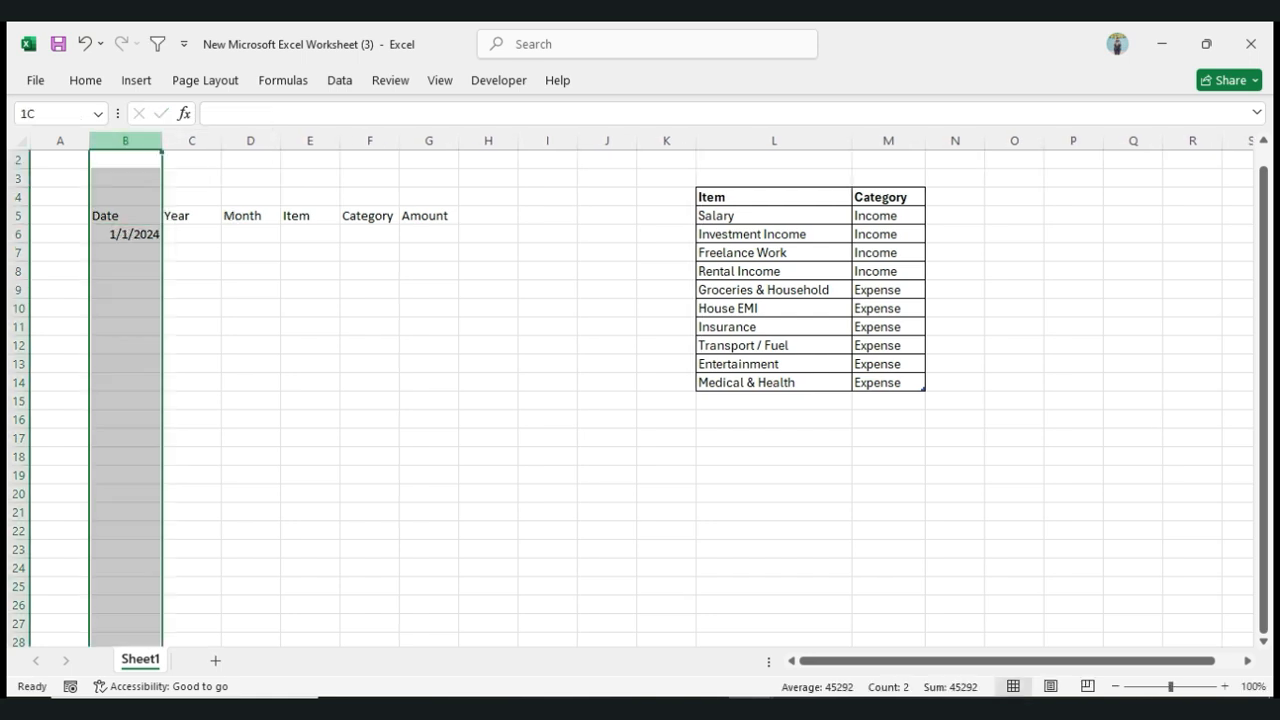
pyautogui.rightClick(147, 143)
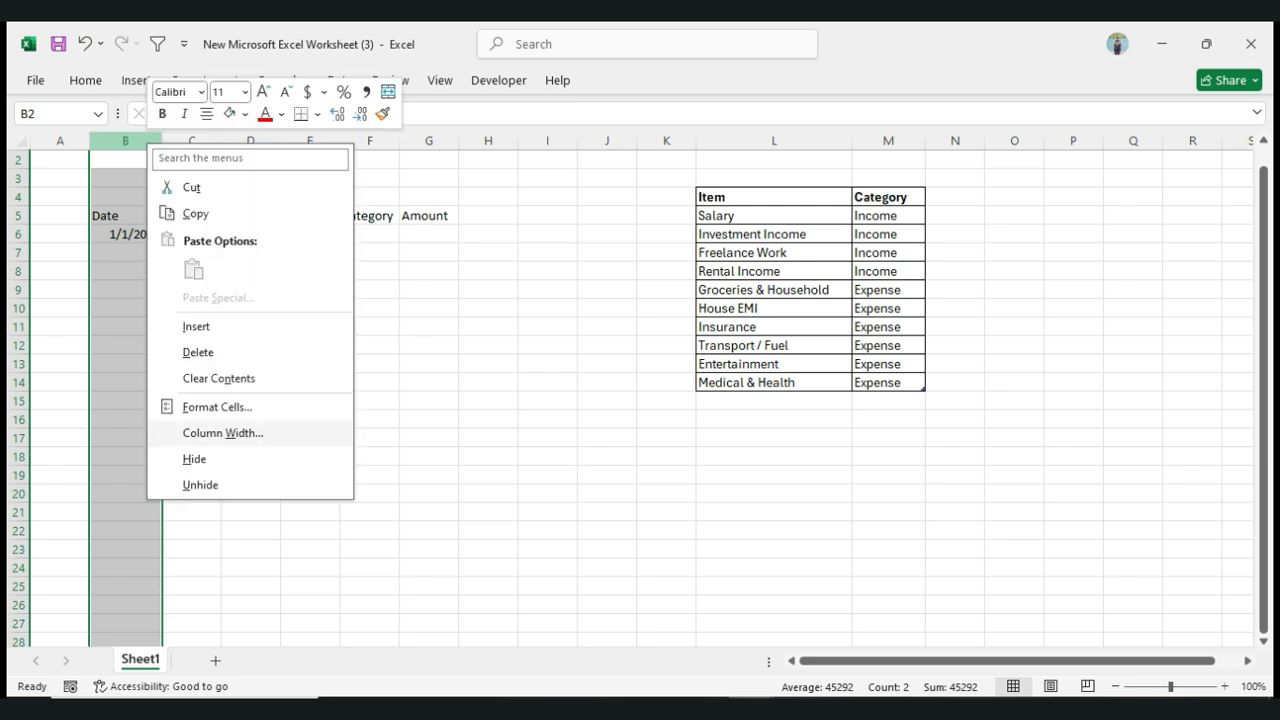
pyautogui.click(217, 406)
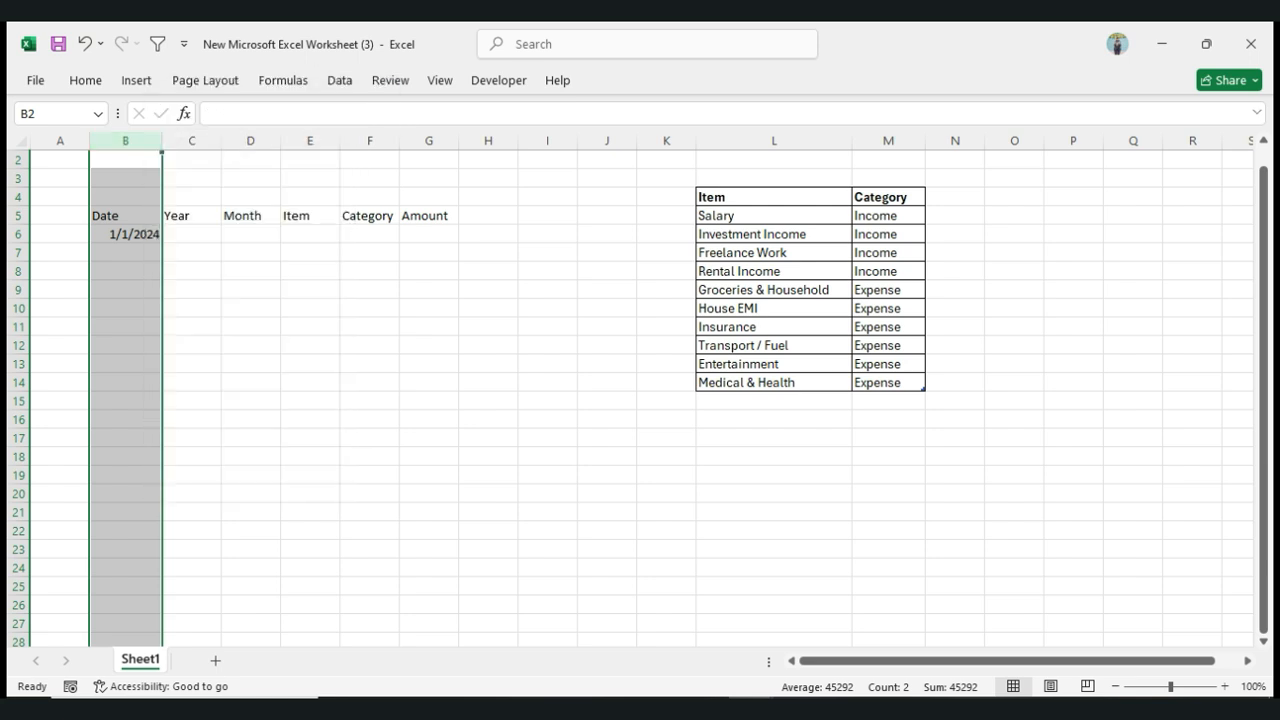
pyautogui.click(50, 391)
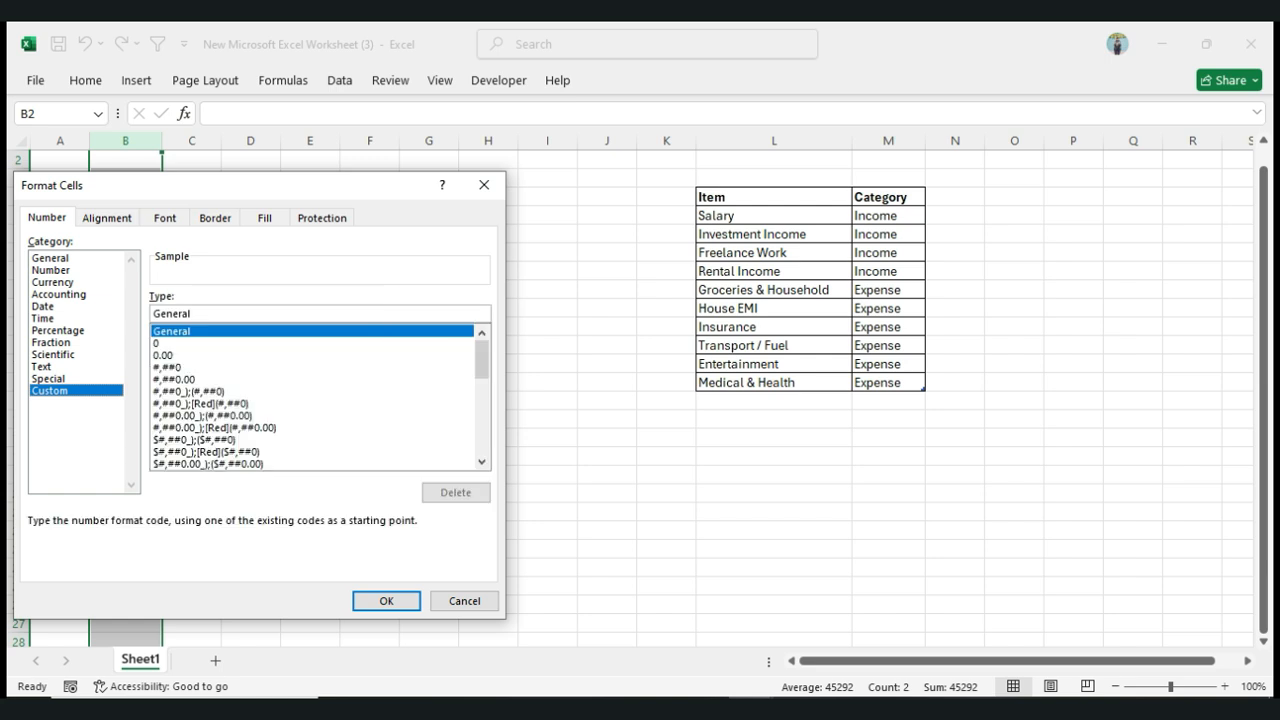
pyautogui.press('BackSpace')
pyautogui.press('BackSpace')
pyautogui.press('BackSpace')
pyautogui.press('BackSpace')
pyautogui.press('BackSpace')
pyautogui.press('BackSpace')
pyautogui.press('BackSpace')
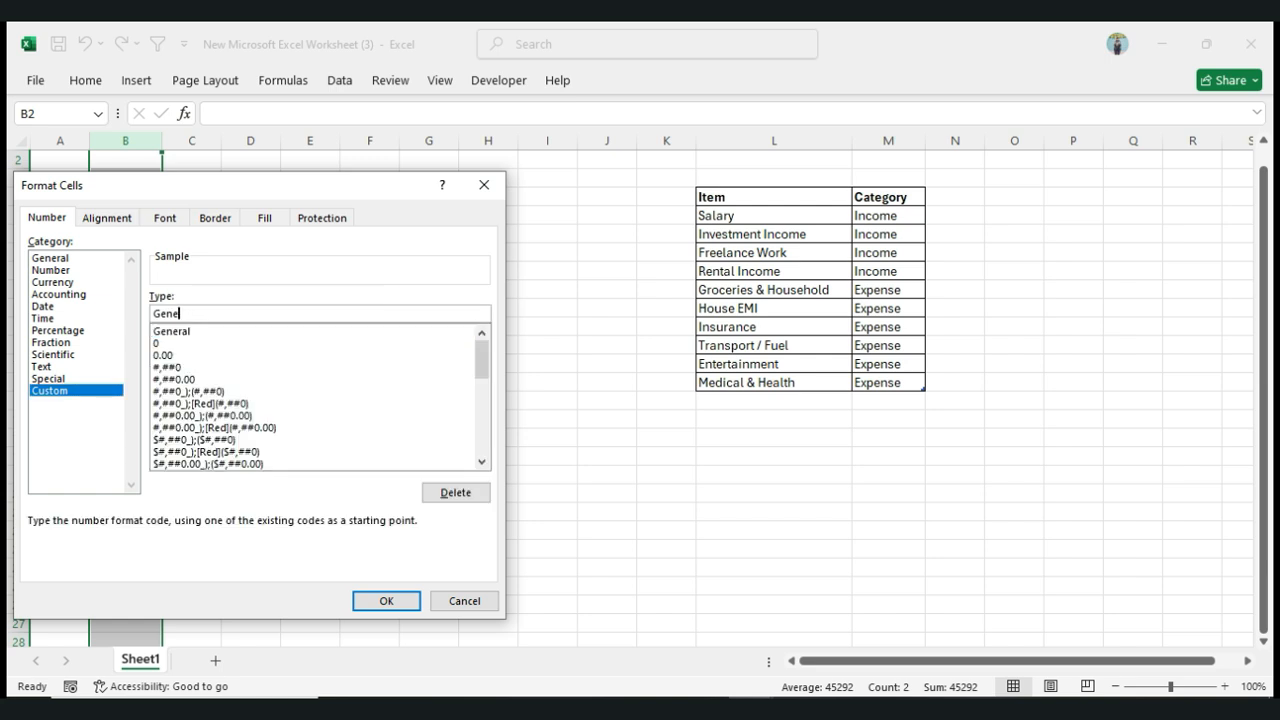
pyautogui.write('dd-mm-yyyy')
pyautogui.click(386, 600)
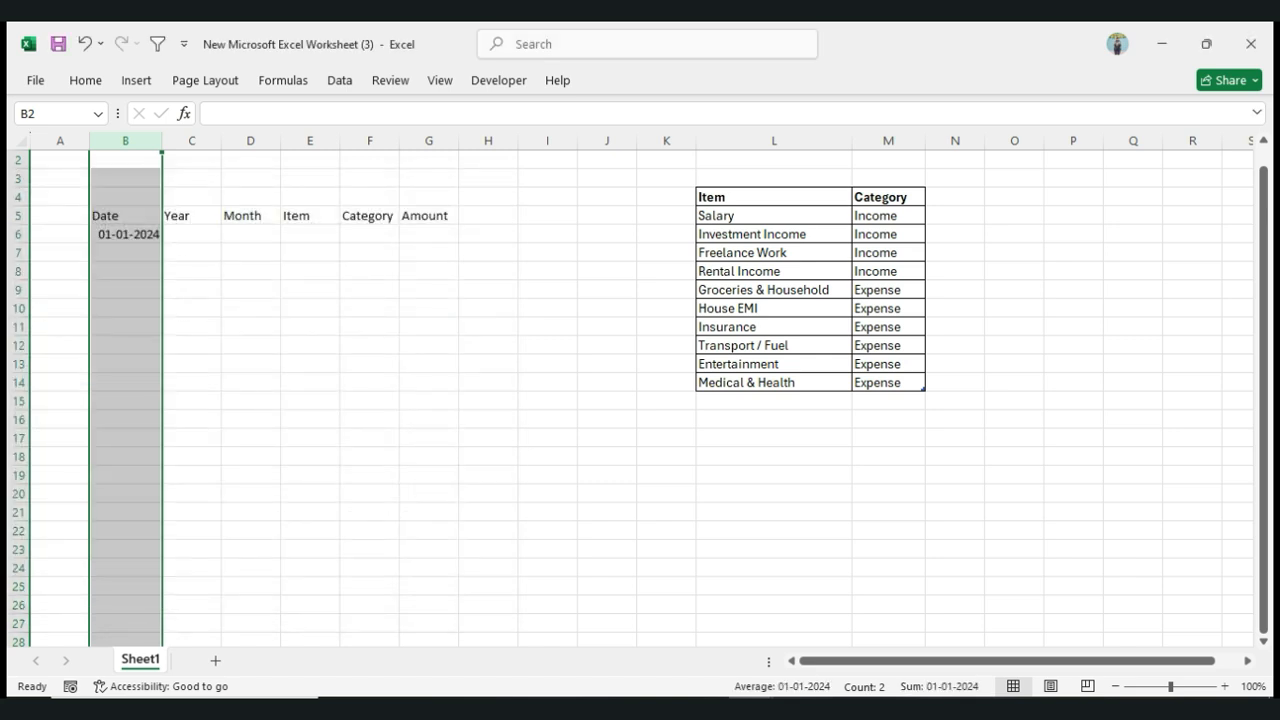
pyautogui.click(125, 253)
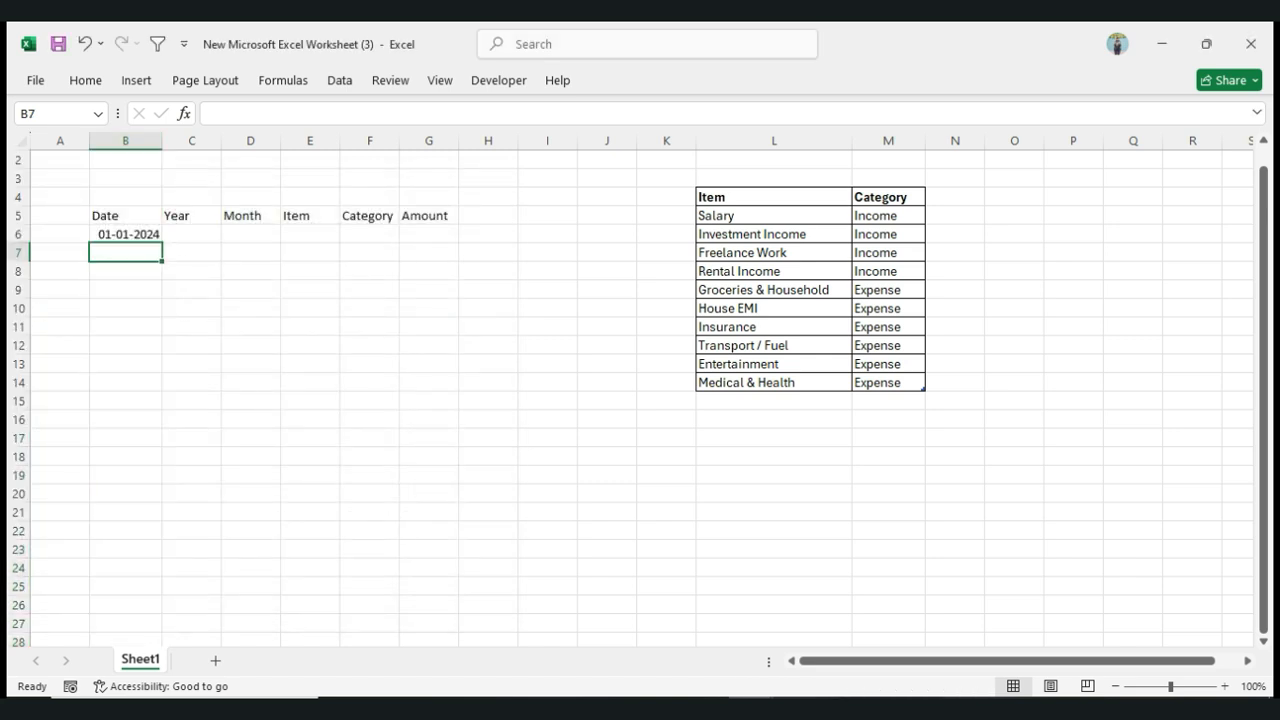
# Enter the formula =YEAR(B6) in C6 to extract the year from the date
pyautogui.click(191, 234)
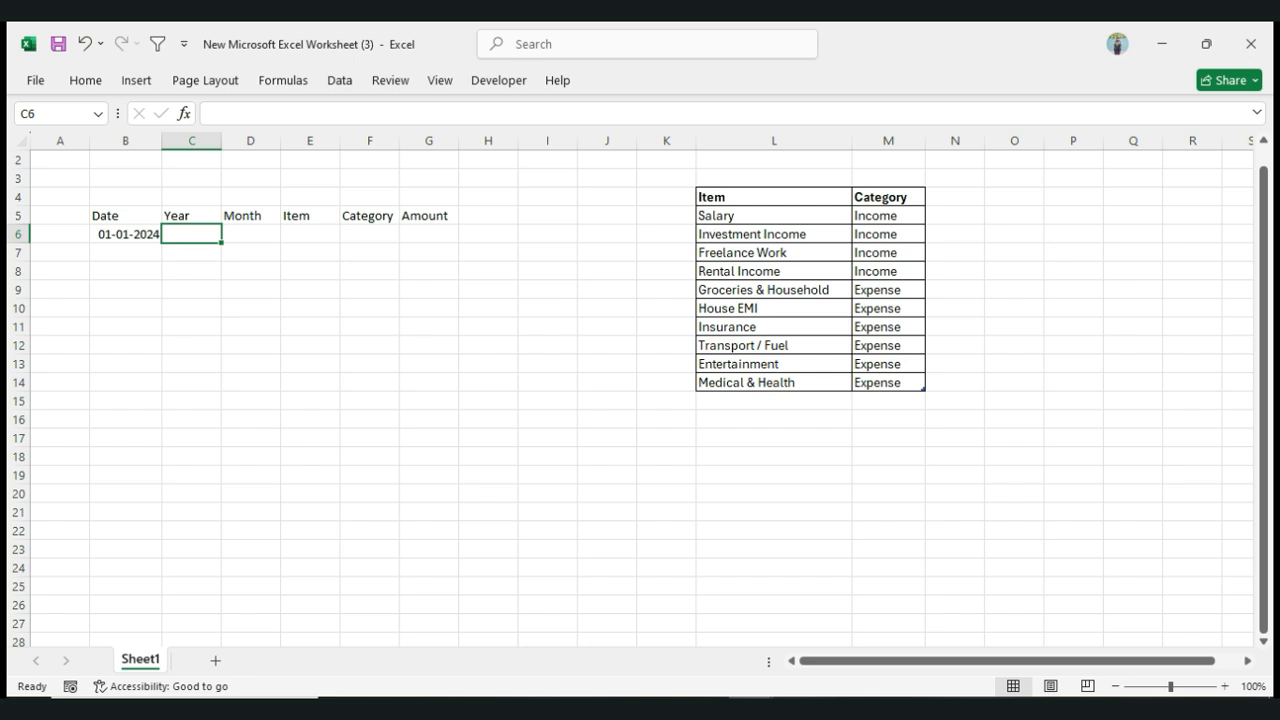
pyautogui.write('=y')
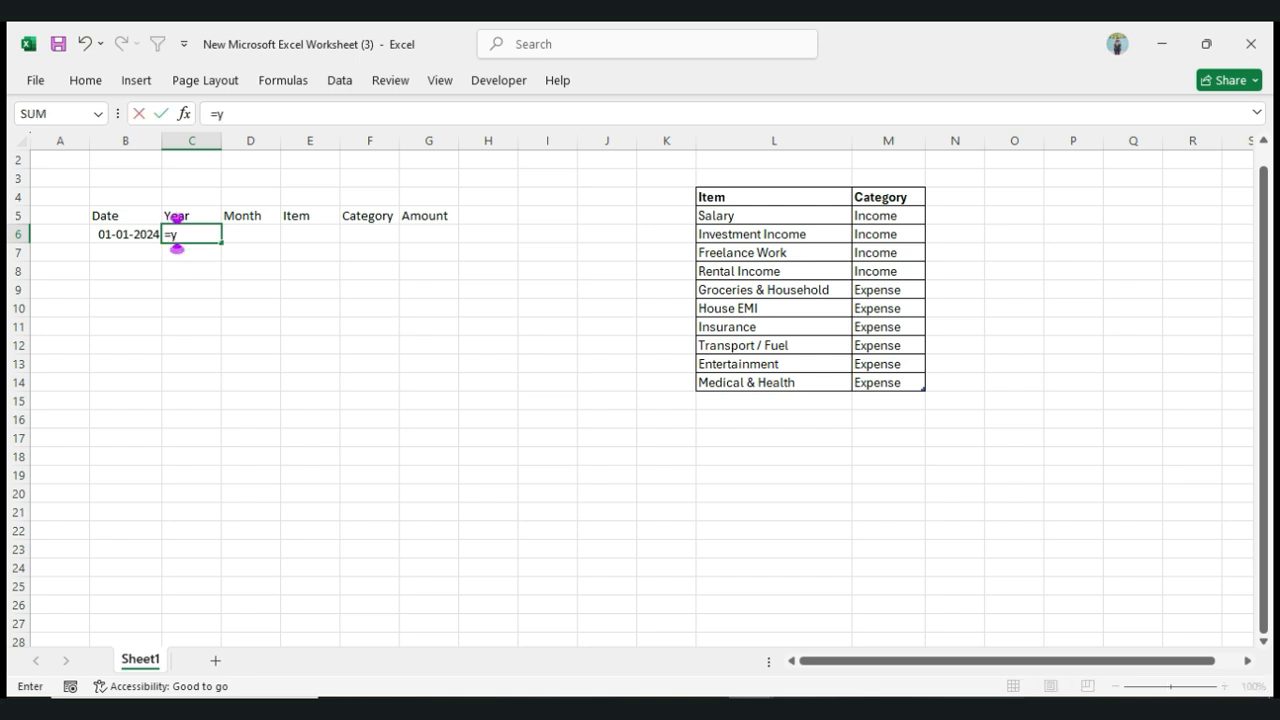
pyautogui.write('ear(')
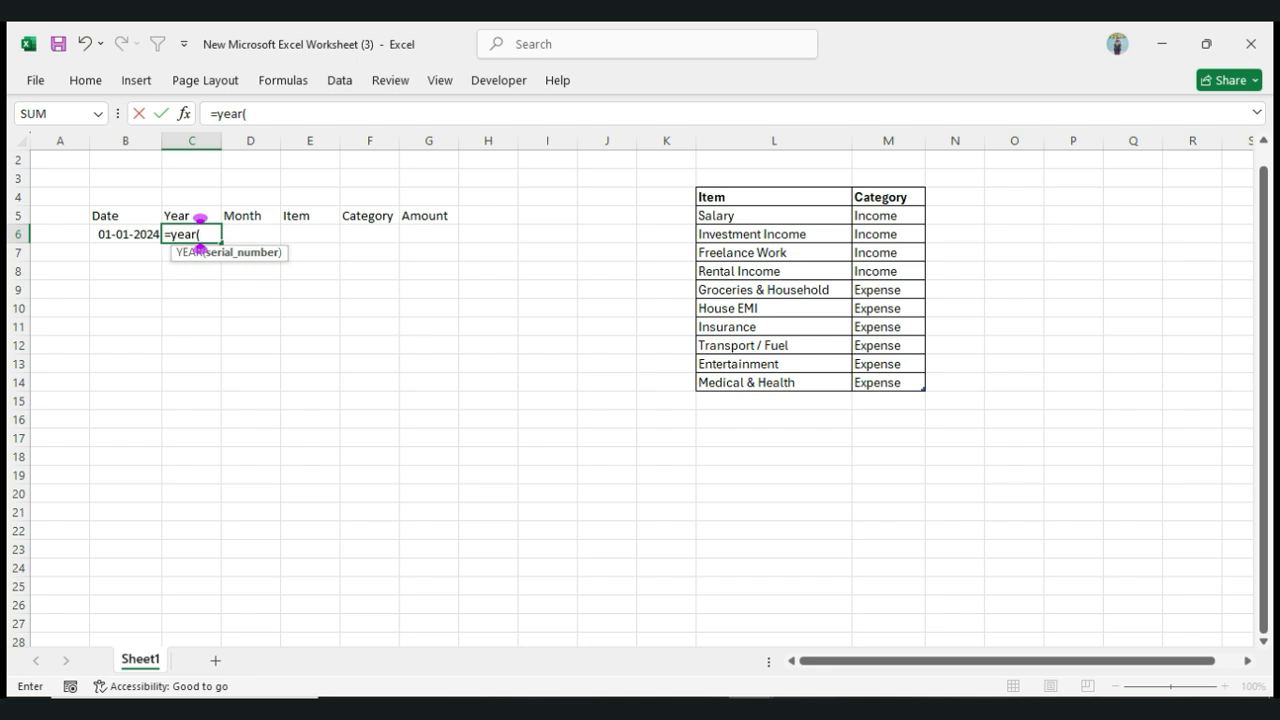
pyautogui.click(125, 234)
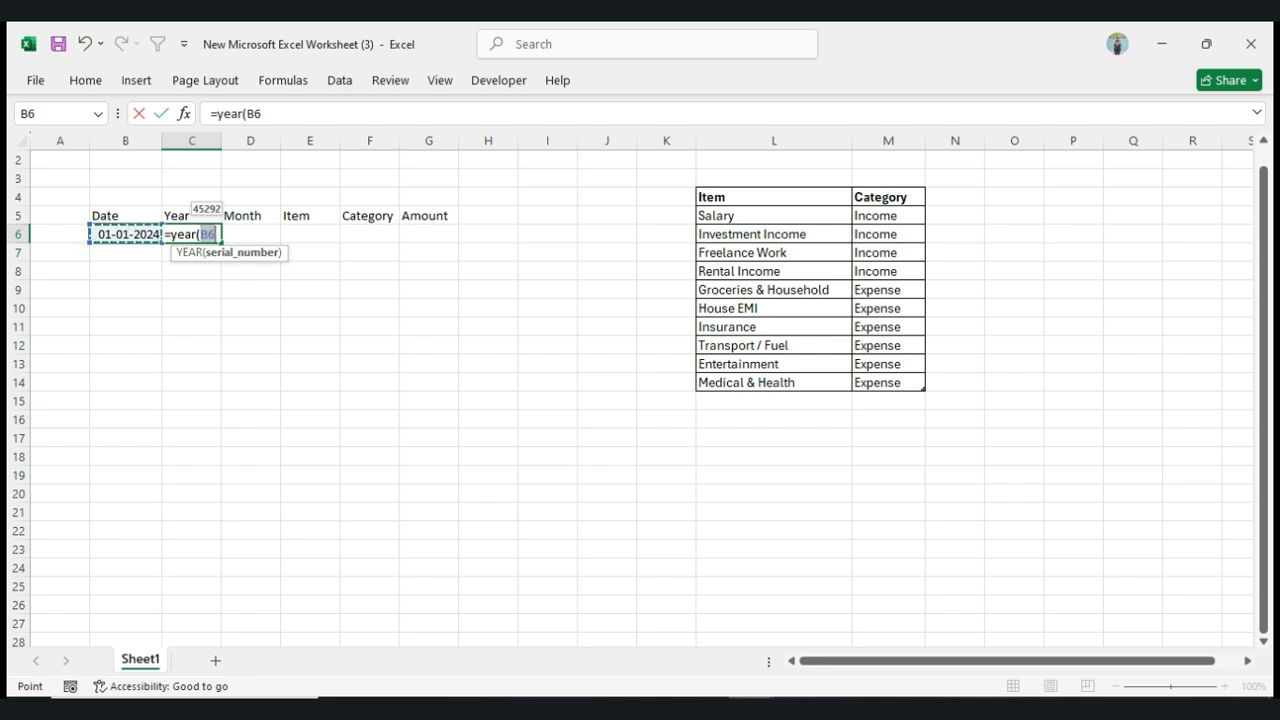
pyautogui.write(')')
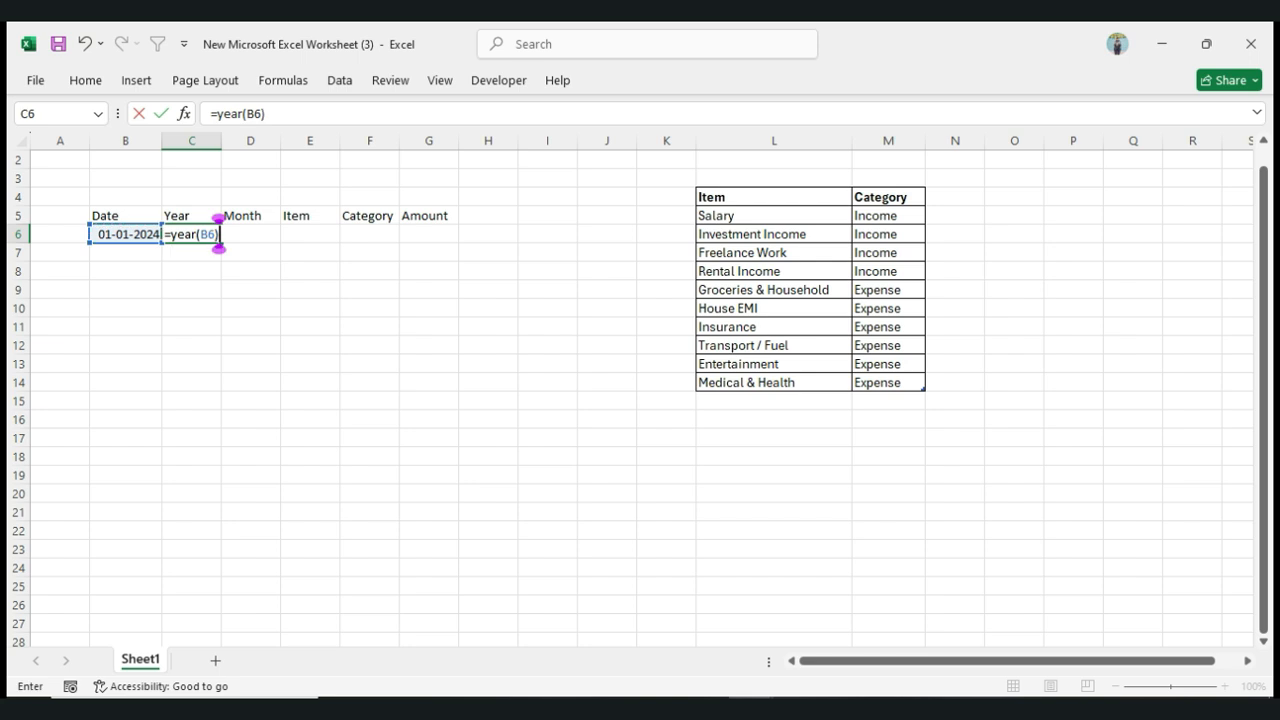
pyautogui.press('Return')
pyautogui.click(191, 234)
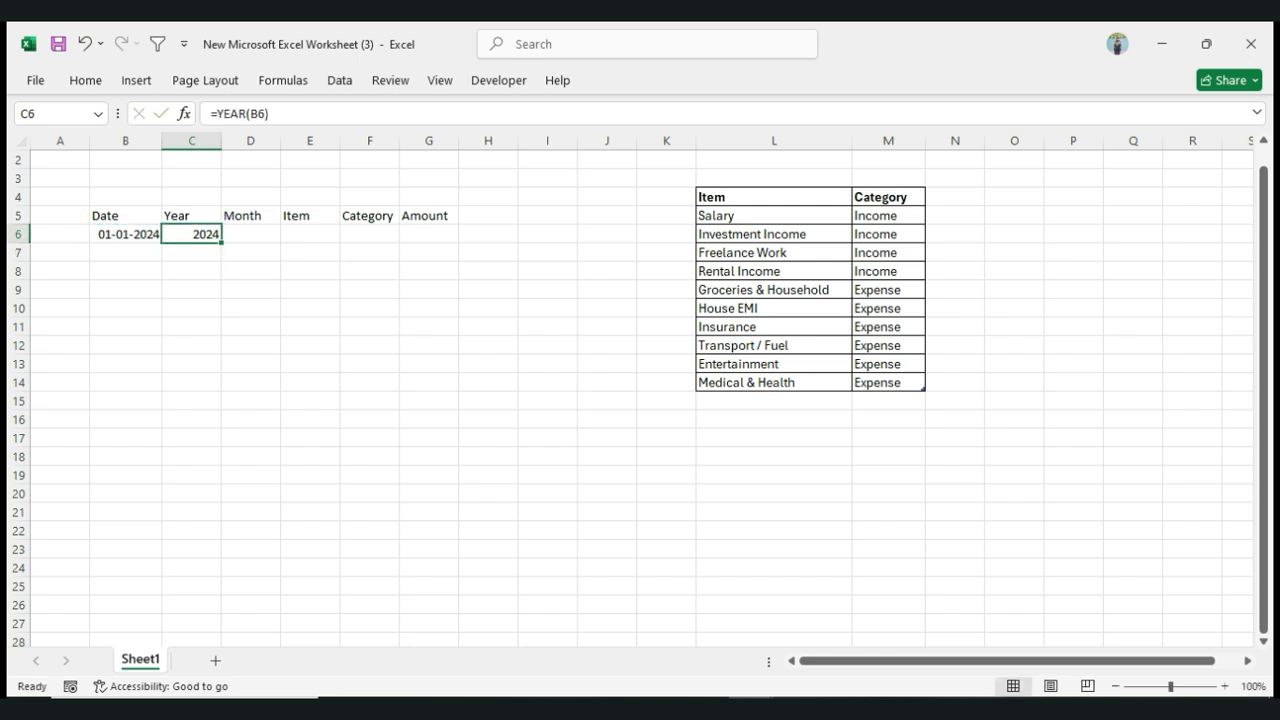
# Enter the formula =TEXT(B6,"mmm") in D6 to extract the abbreviated month name from the date
pyautogui.click(250, 234)
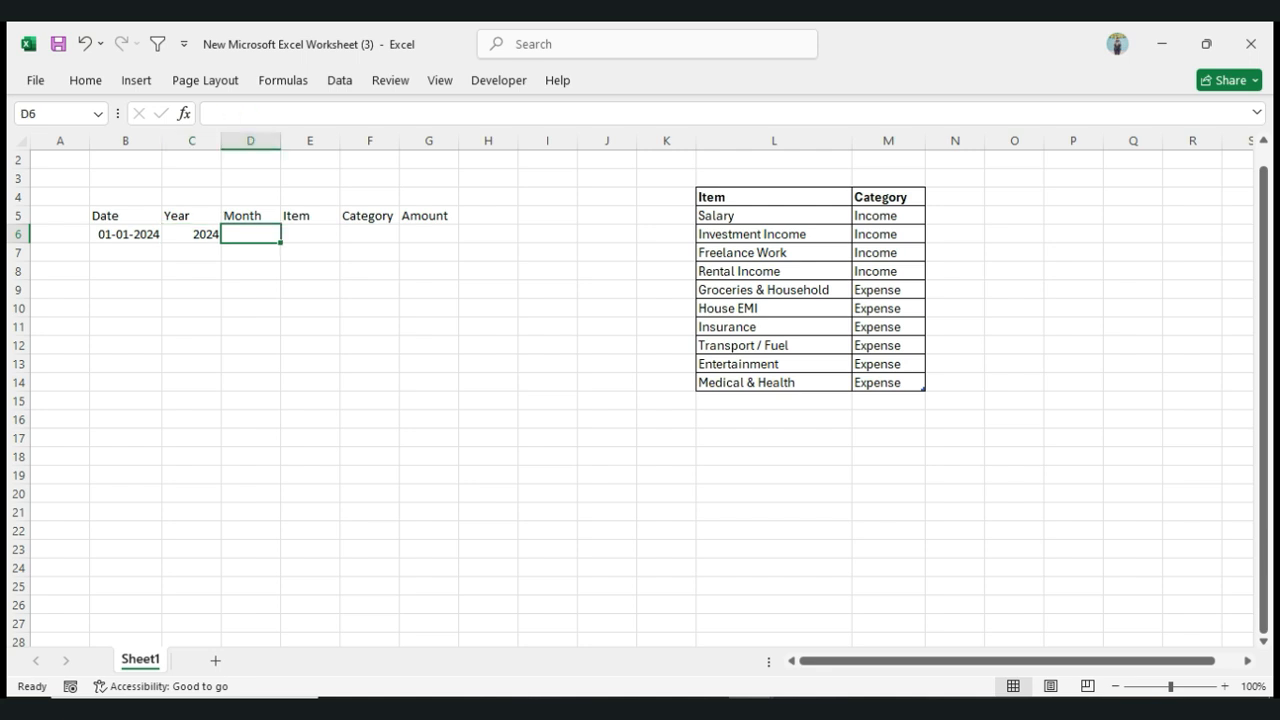
pyautogui.click(240, 113)
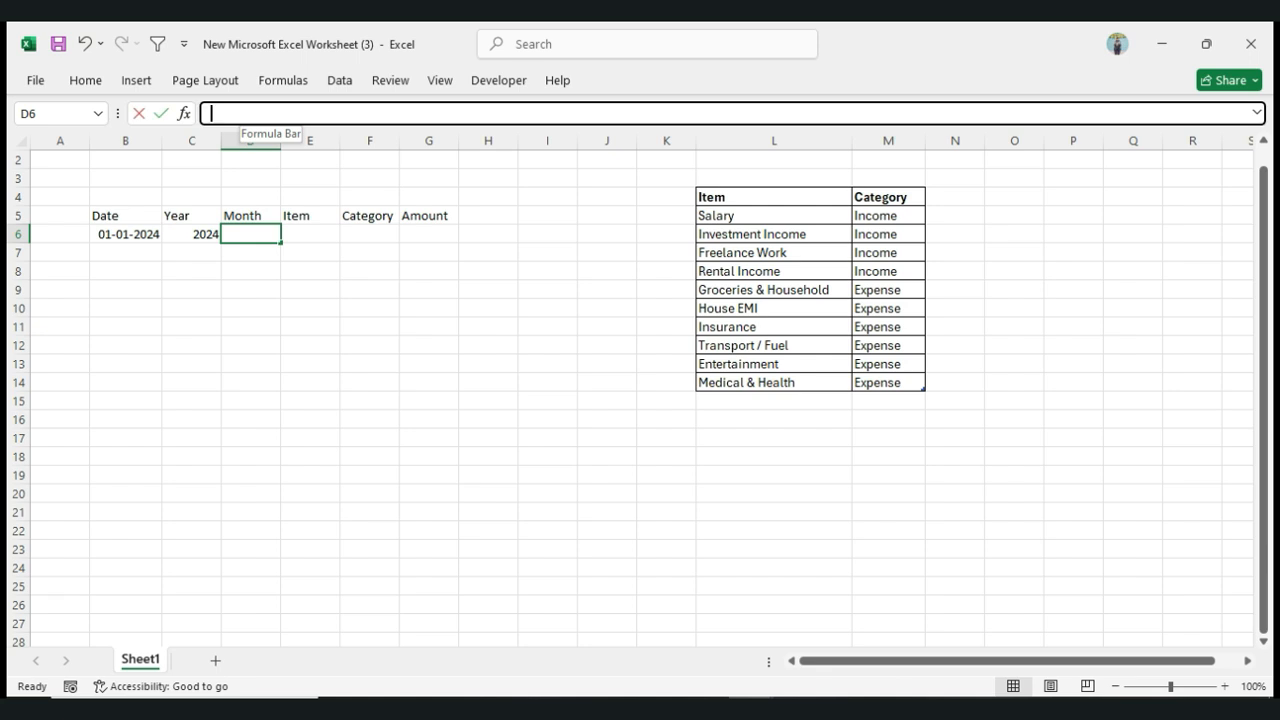
pyautogui.write('=')
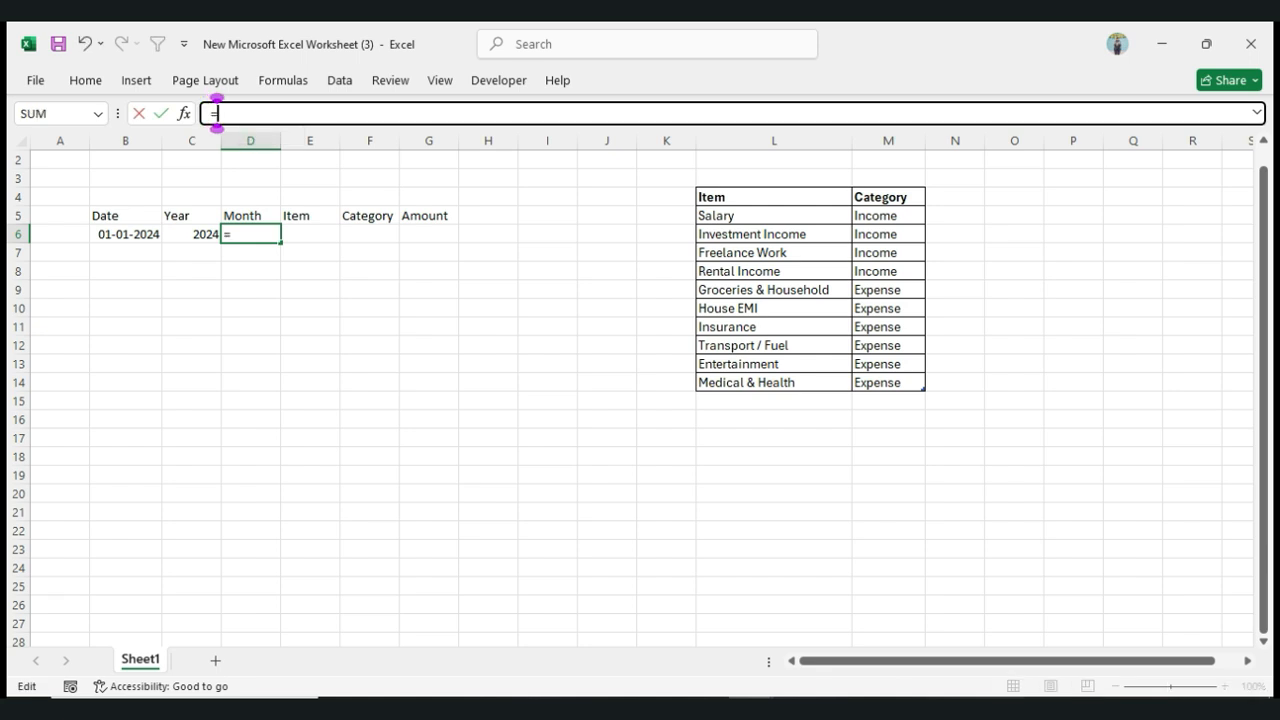
pyautogui.write('tex')
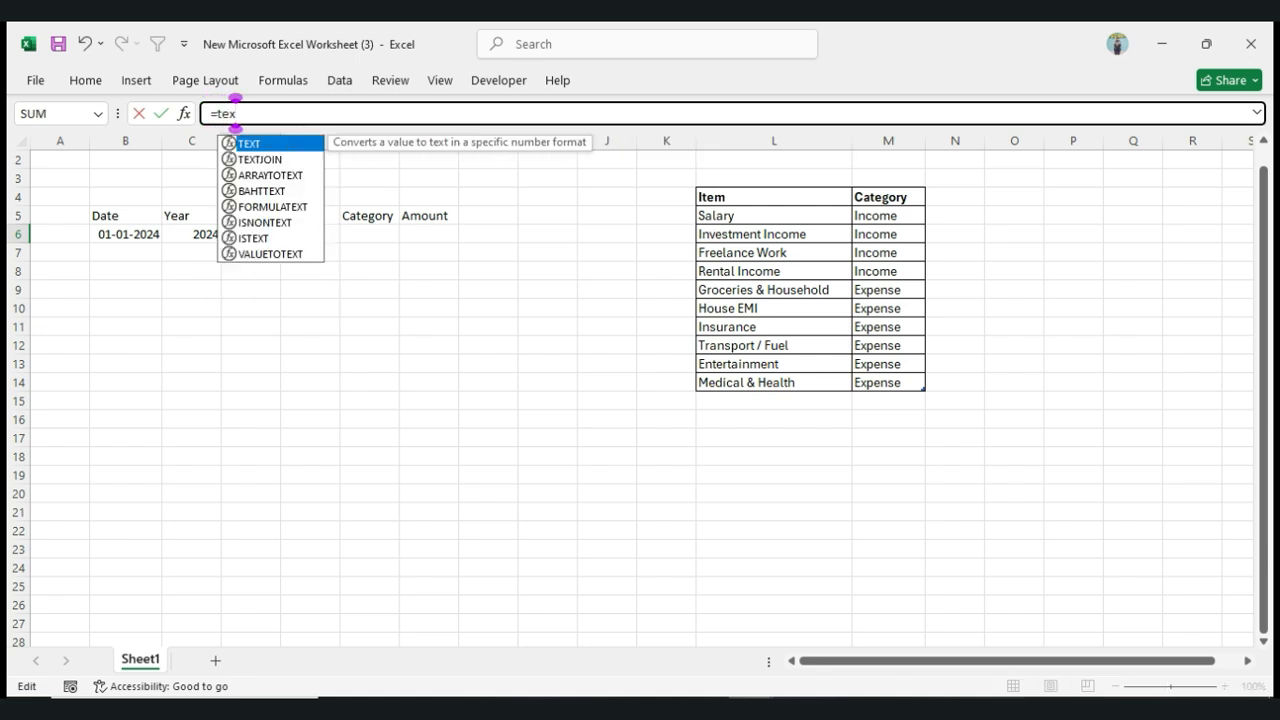
pyautogui.write('t(')
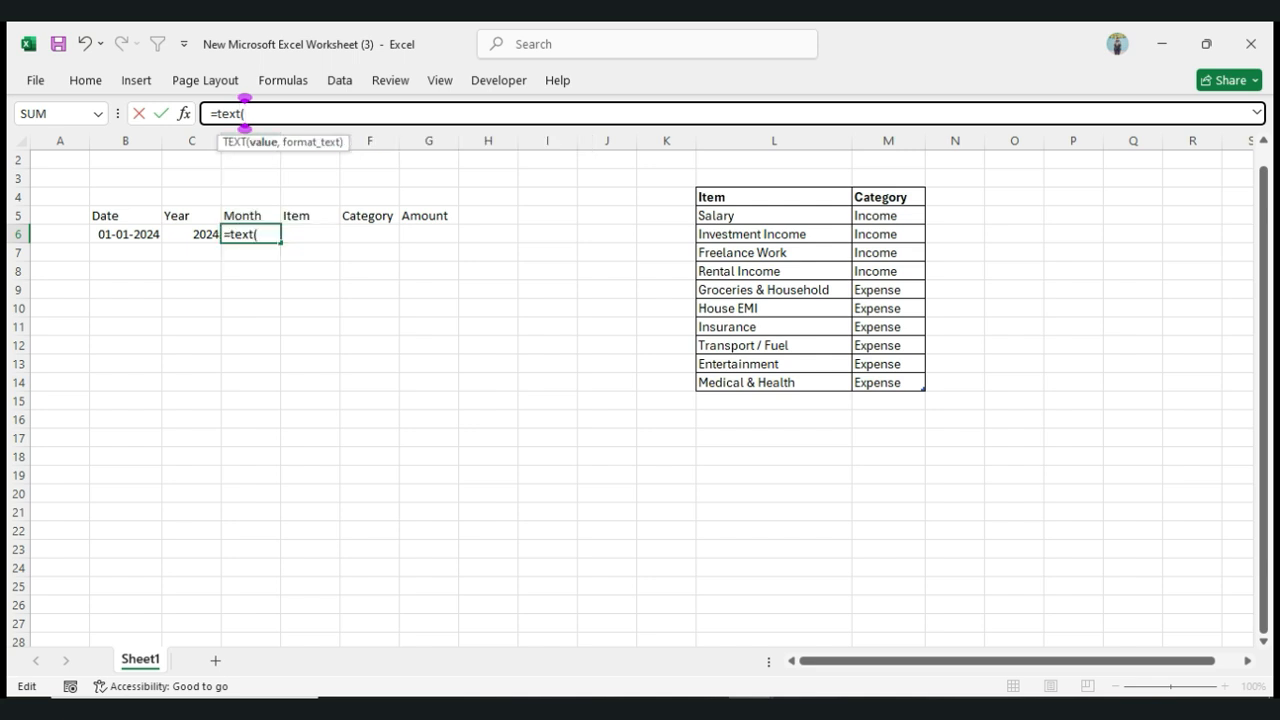
pyautogui.click(125, 234)
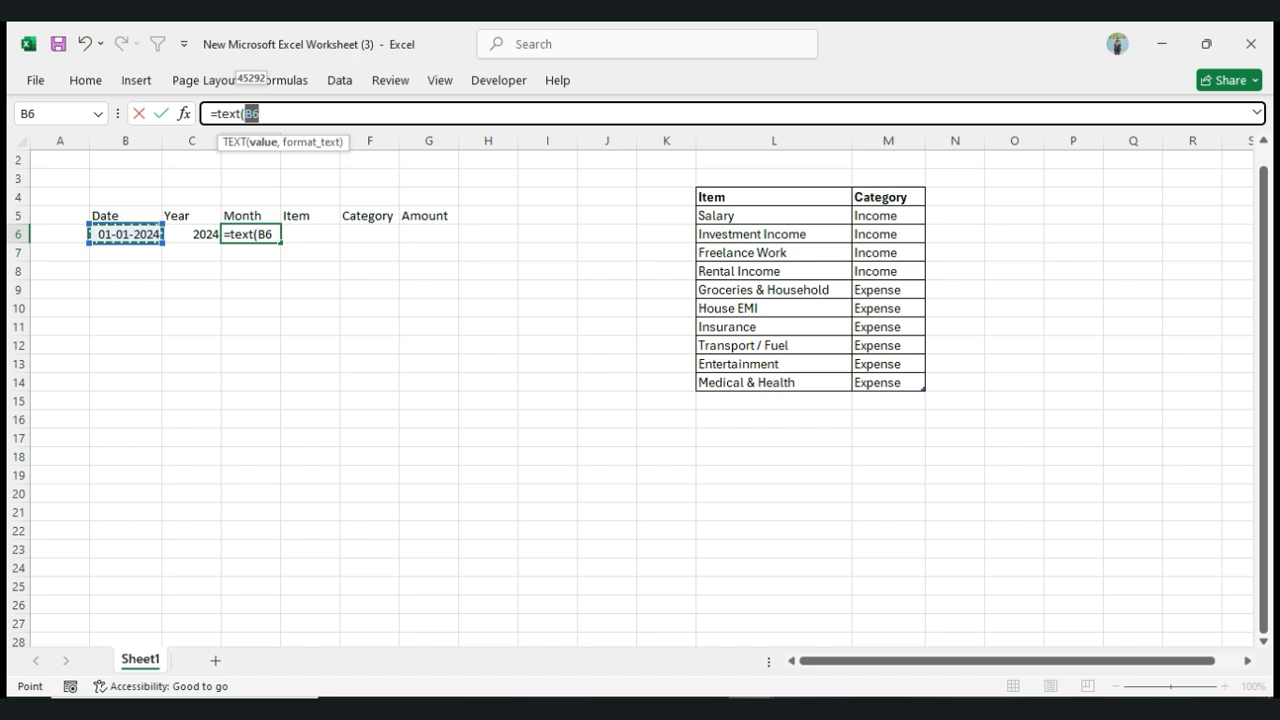
pyautogui.write(',')
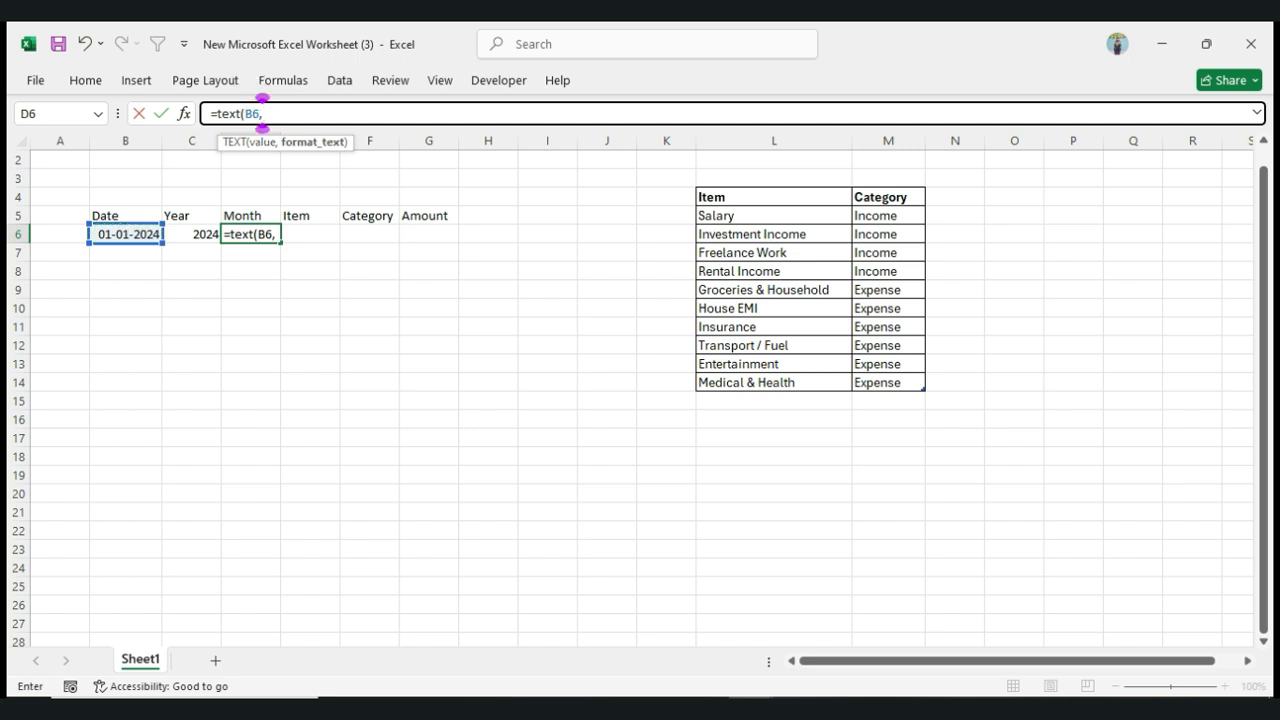
pyautogui.write('"')
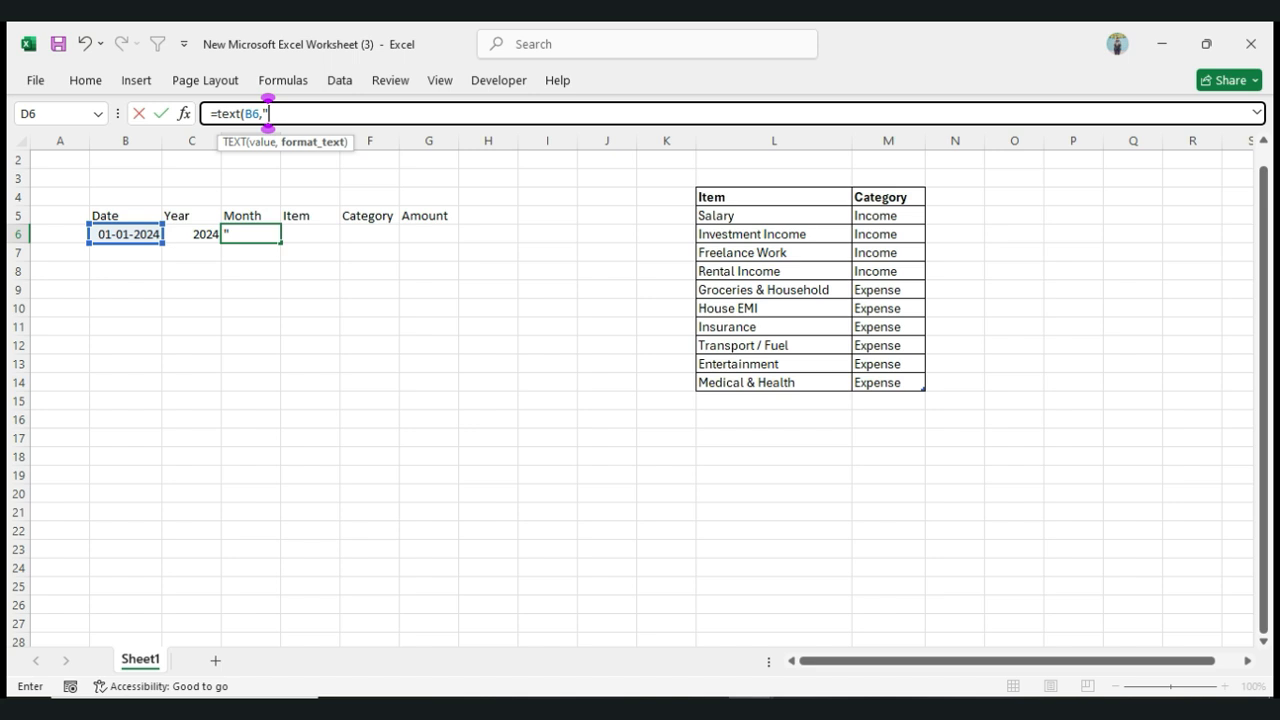
pyautogui.write('mmm"')
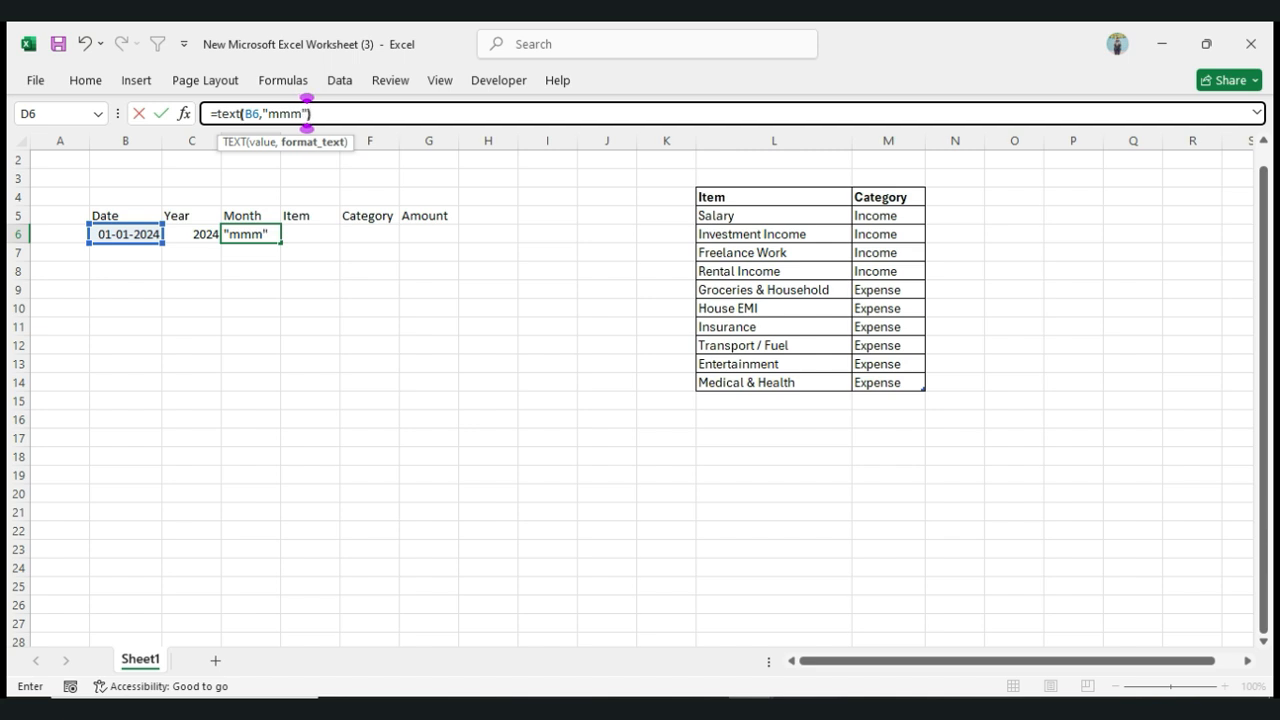
pyautogui.write(')')
pyautogui.press('Return')
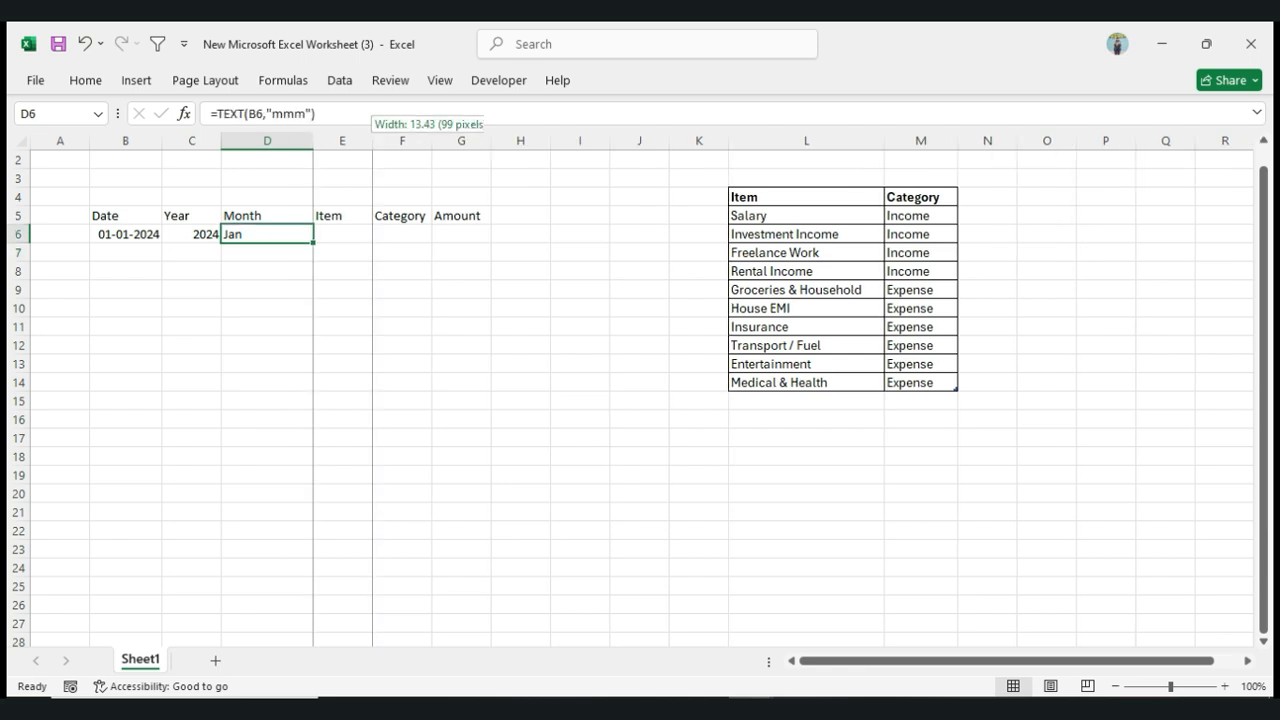
# Widen the Item column E and set the data validation of E6 to allow a List
pyautogui.moveTo(372, 141); pyautogui.dragTo(440, 141)
pyautogui.click(376, 234)
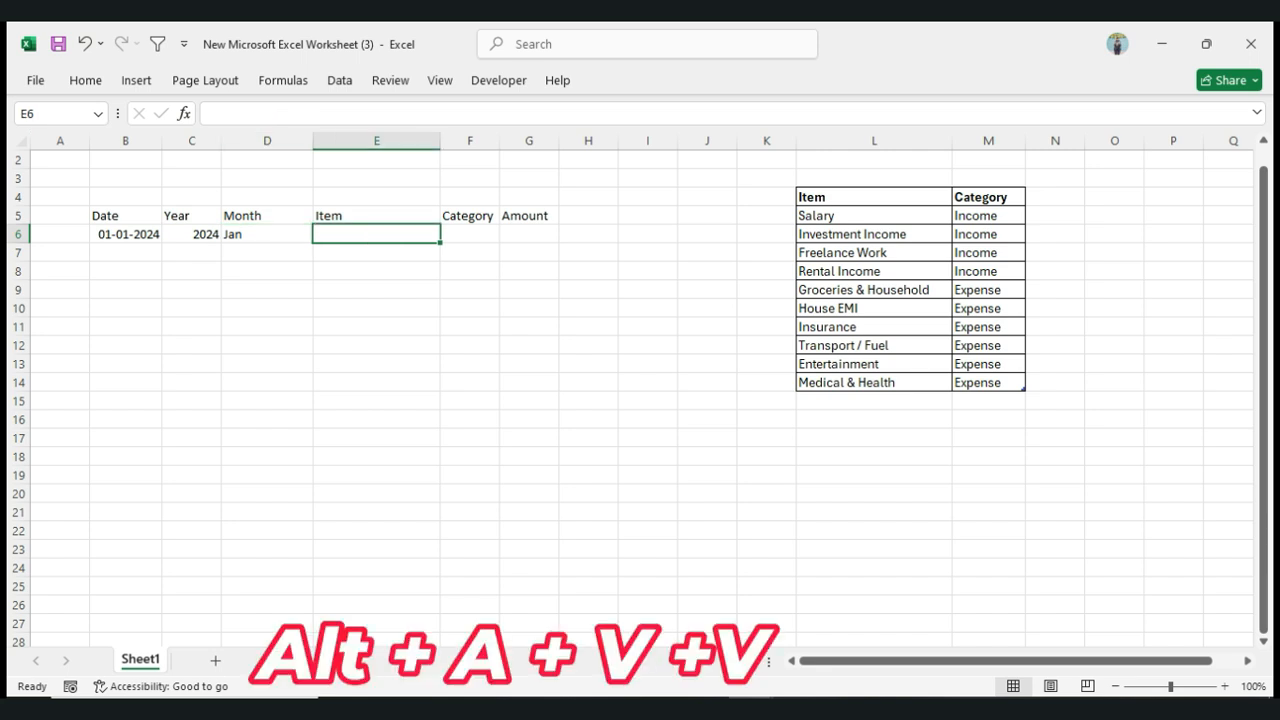
pyautogui.press('alt')
pyautogui.press('a')
pyautogui.press('v')
pyautogui.press('v')
pyautogui.moveTo(461, 157); pyautogui.dragTo(722, 54)
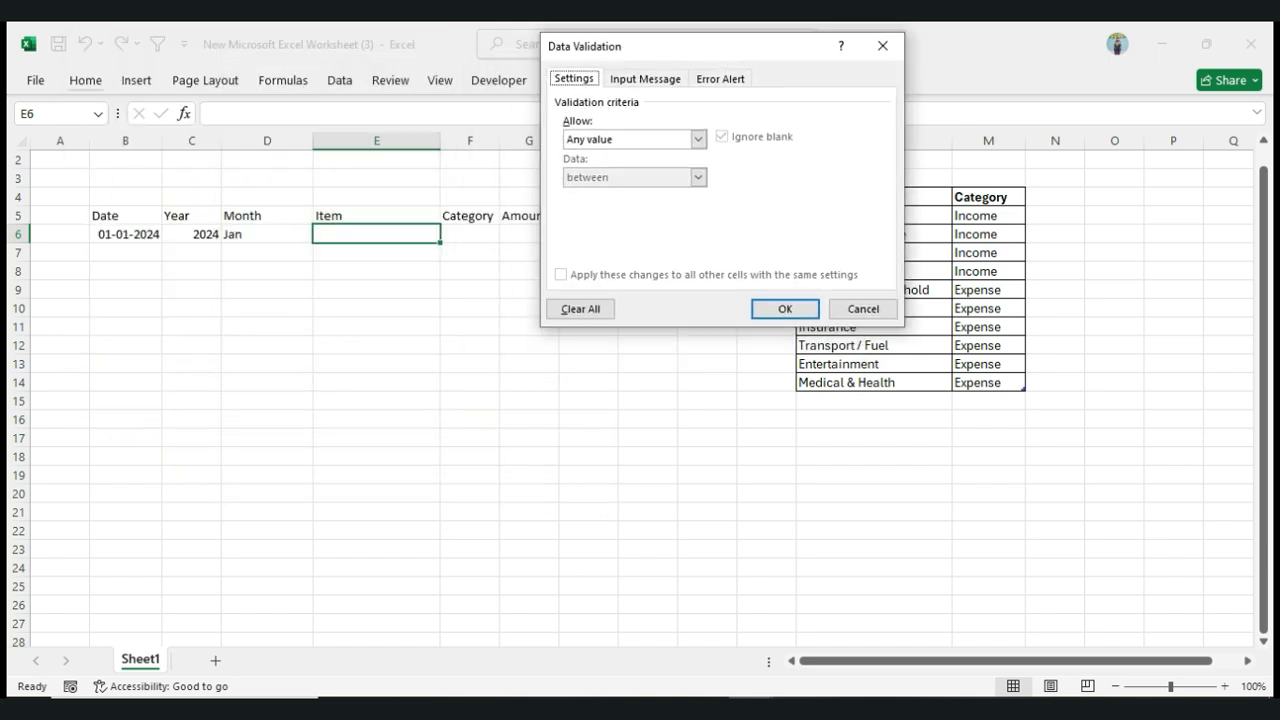
pyautogui.click(698, 139)
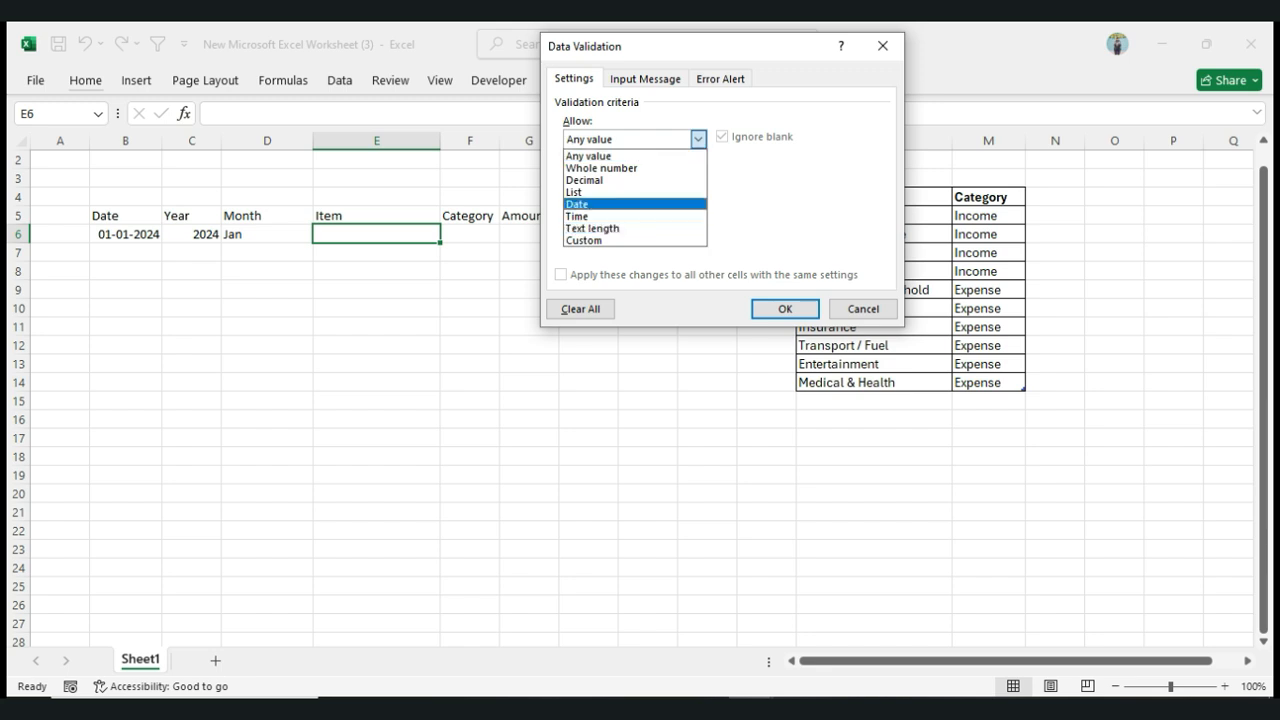
pyautogui.click(575, 192)
# Set the source of E6's validation list to the item names in =$L$5:$L$14 and apply the rule
pyautogui.click(806, 215)
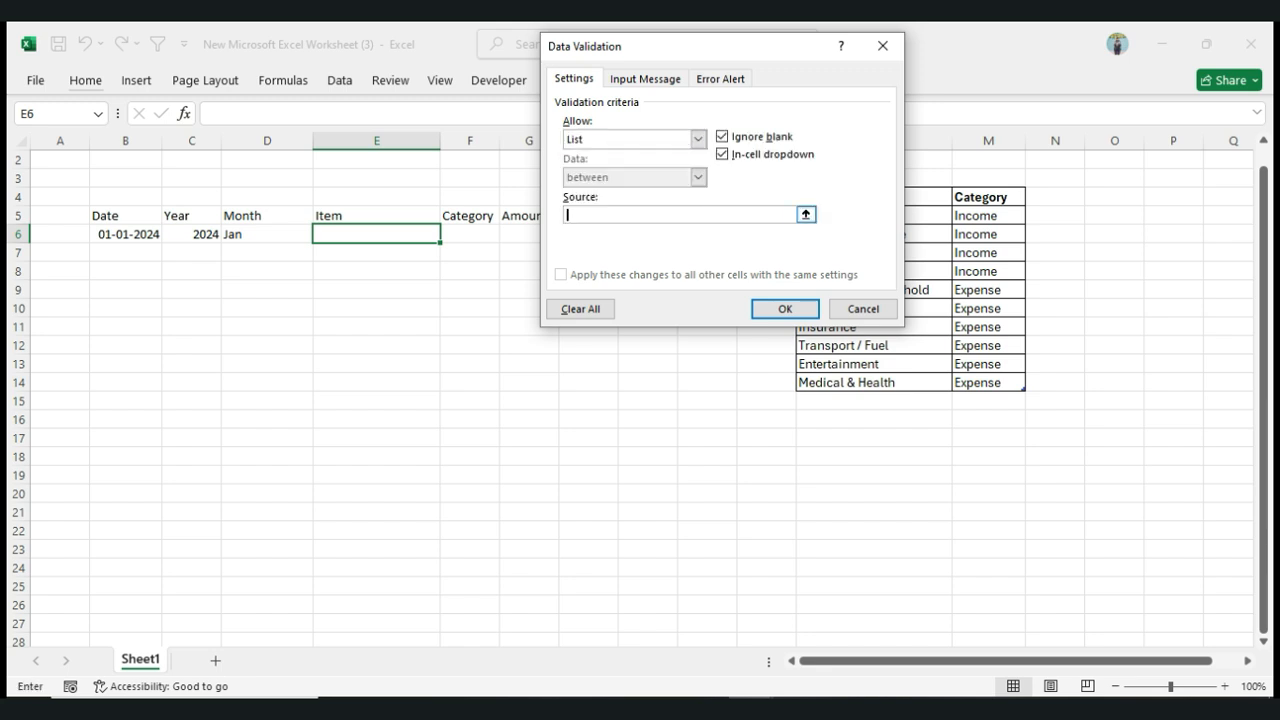
pyautogui.moveTo(674, 56); pyautogui.dragTo(460, 73)
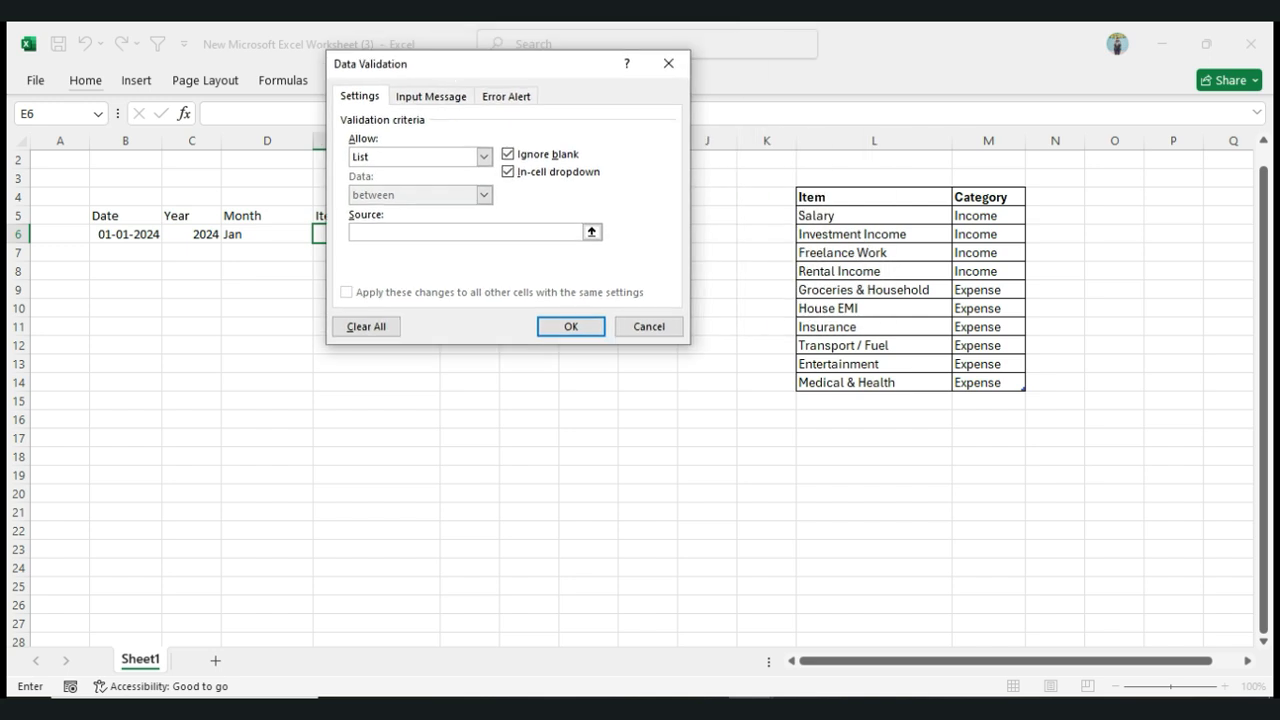
pyautogui.click(874, 216)
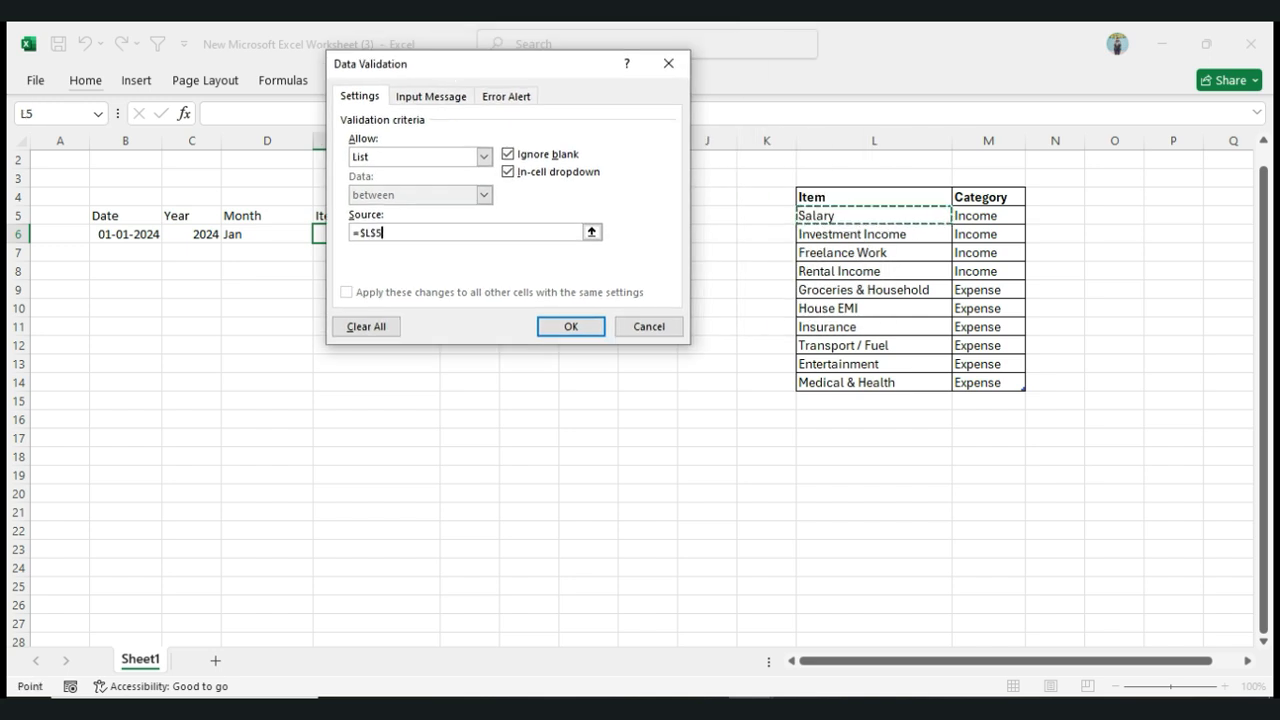
pyautogui.moveTo(874, 216); pyautogui.dragTo(874, 383)
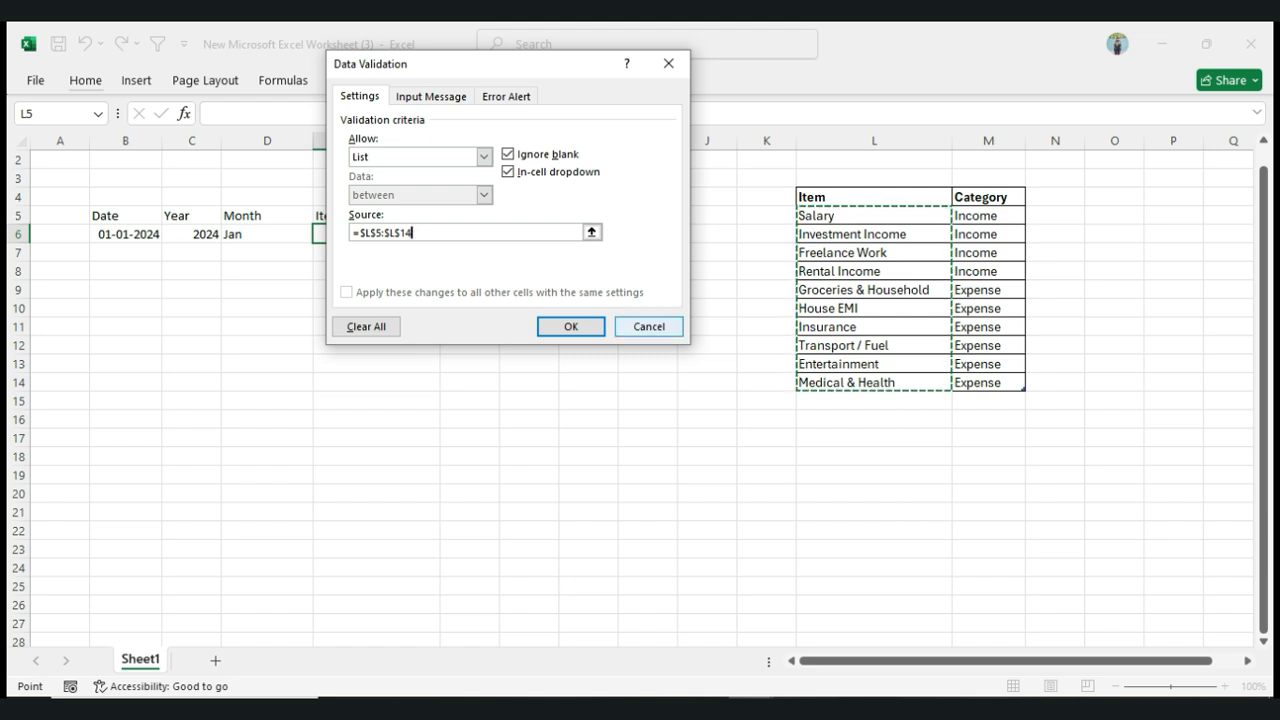
pyautogui.click(570, 326)
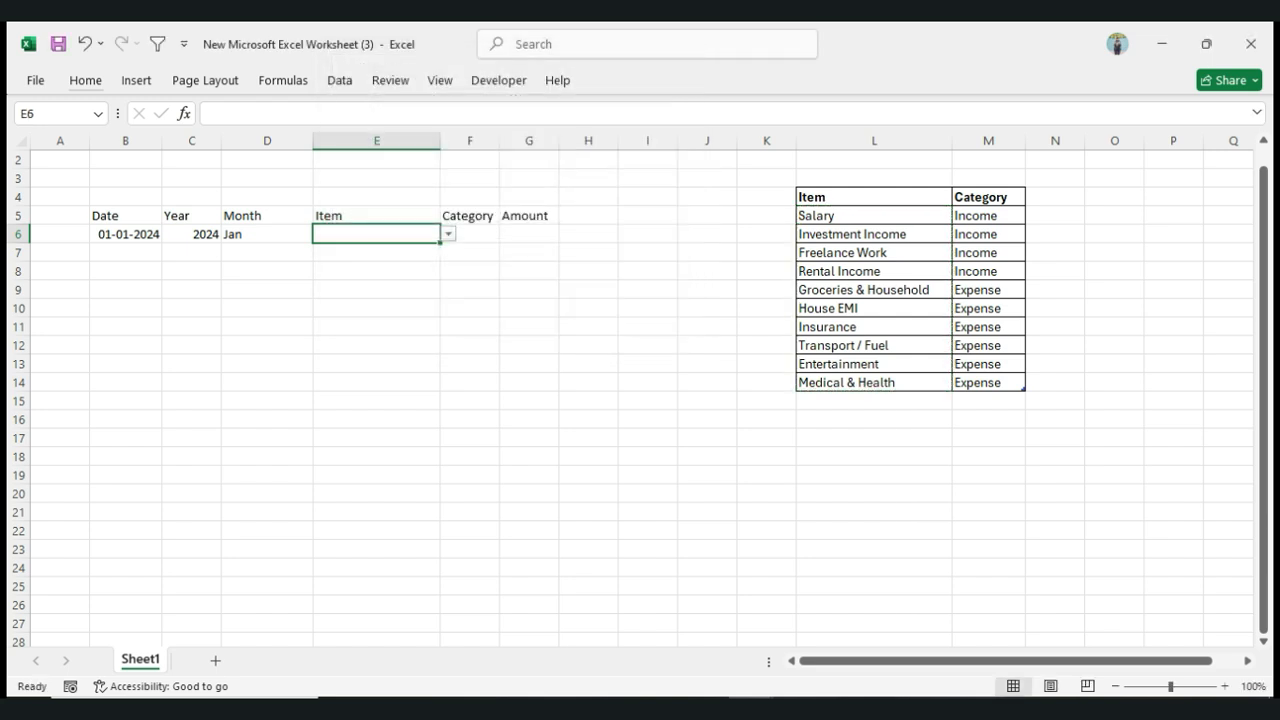
# Choose Salary from the item list in E6 and widen the Category column F
pyautogui.click(448, 234)
pyautogui.click(448, 234)
pyautogui.click(448, 234)
pyautogui.click(448, 234)
pyautogui.click(470, 234)
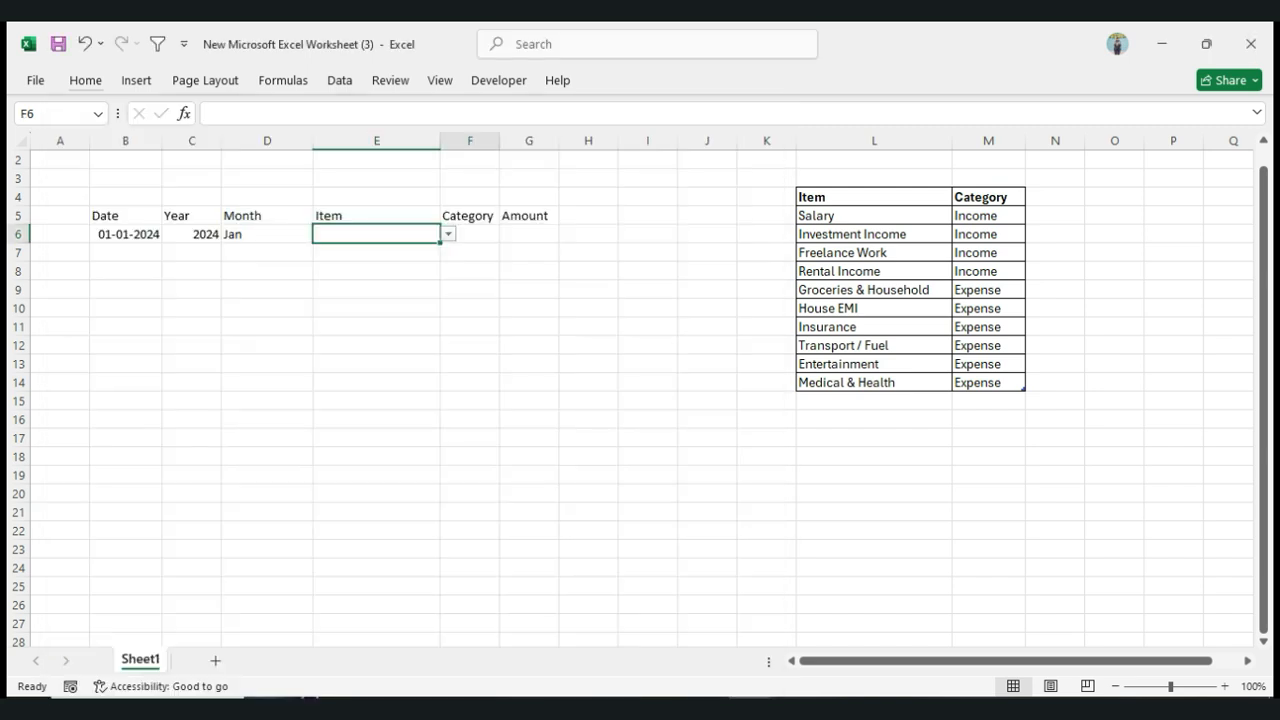
pyautogui.click(376, 234)
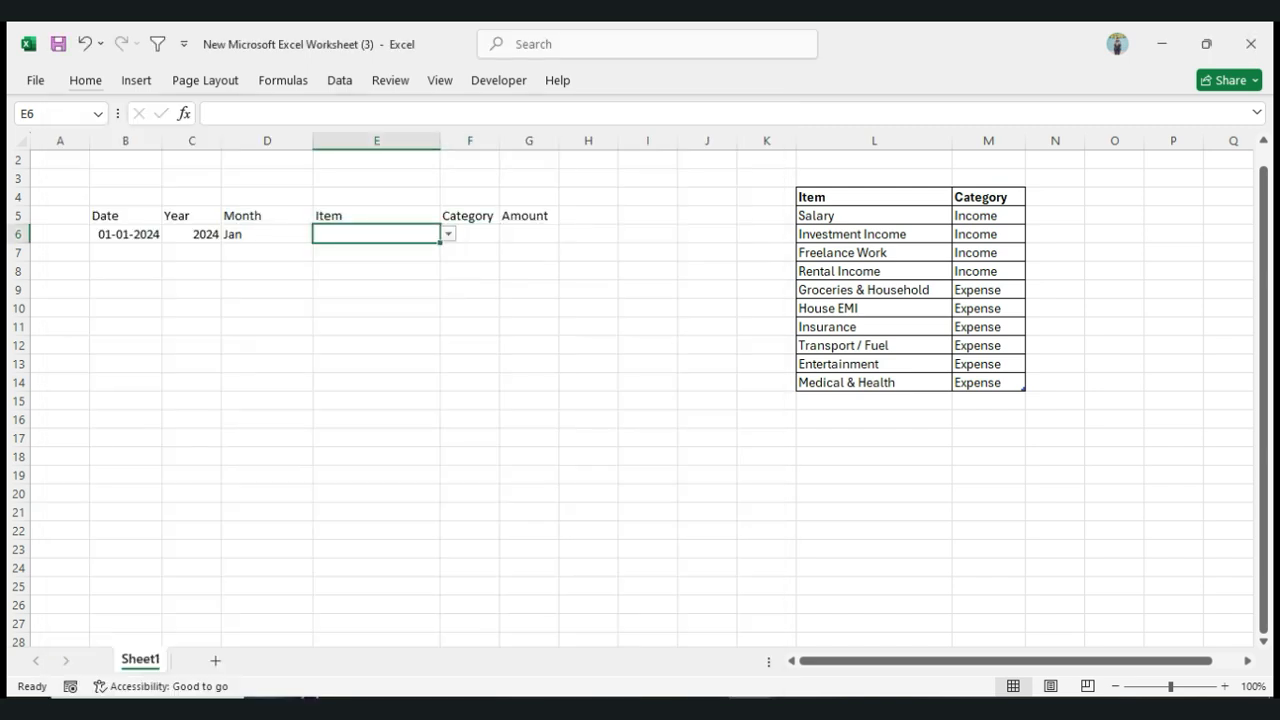
pyautogui.click(448, 234)
pyautogui.click(376, 248)
pyautogui.click(470, 216)
pyautogui.click(470, 234)
pyautogui.moveTo(500, 140); pyautogui.dragTo(557, 140)
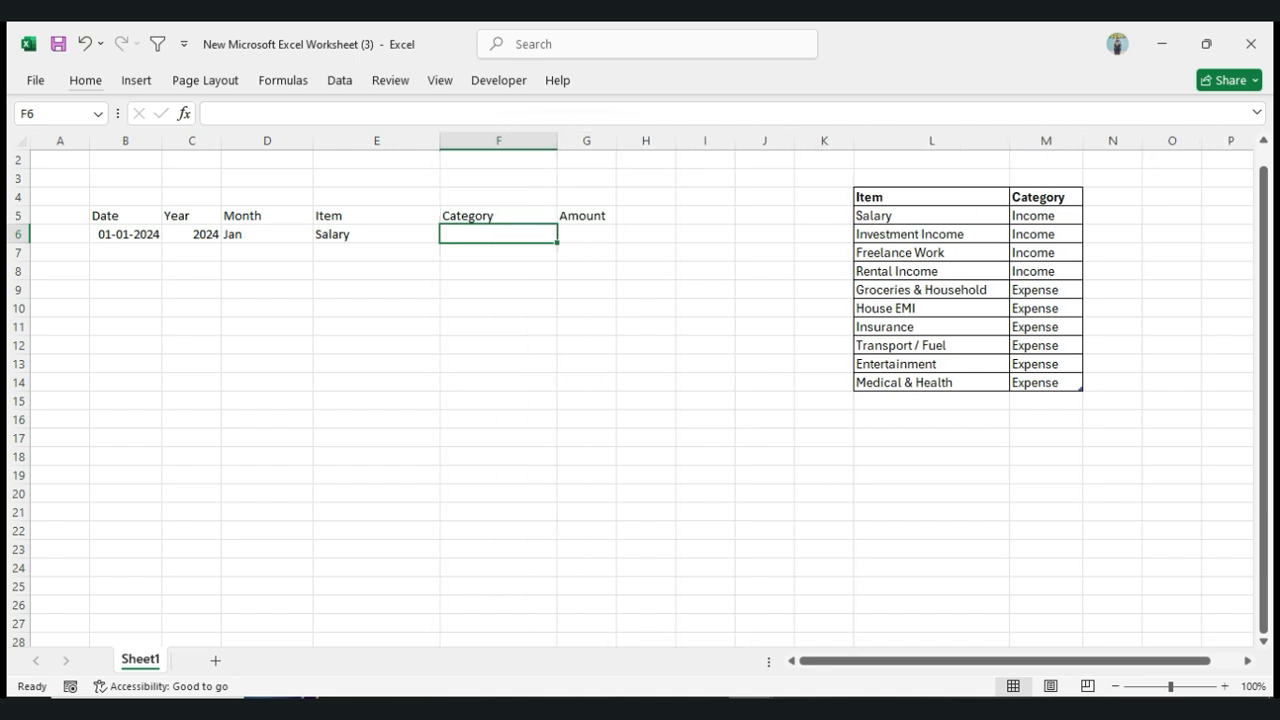
# Enter the formula =IFERROR(VLOOKUP(E6,Table1[#All],2,0),"") in F6 to look up the item's category
pyautogui.write('=iferror')
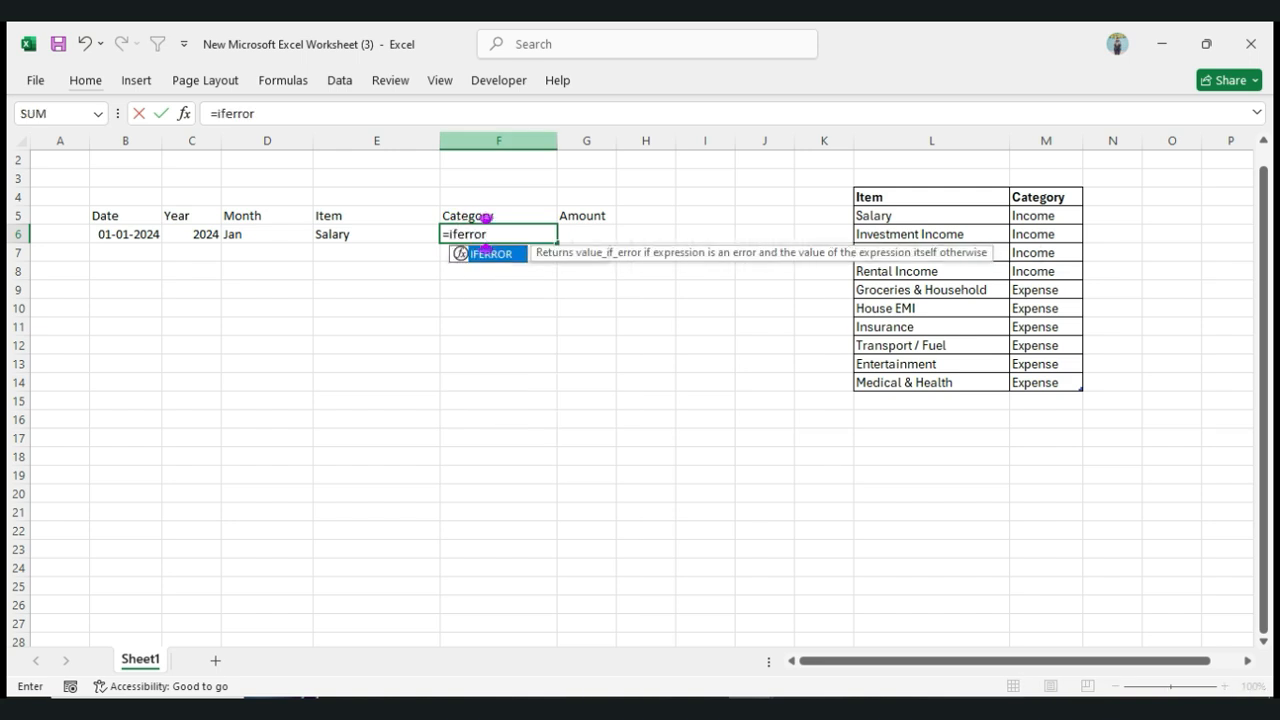
pyautogui.write('(')
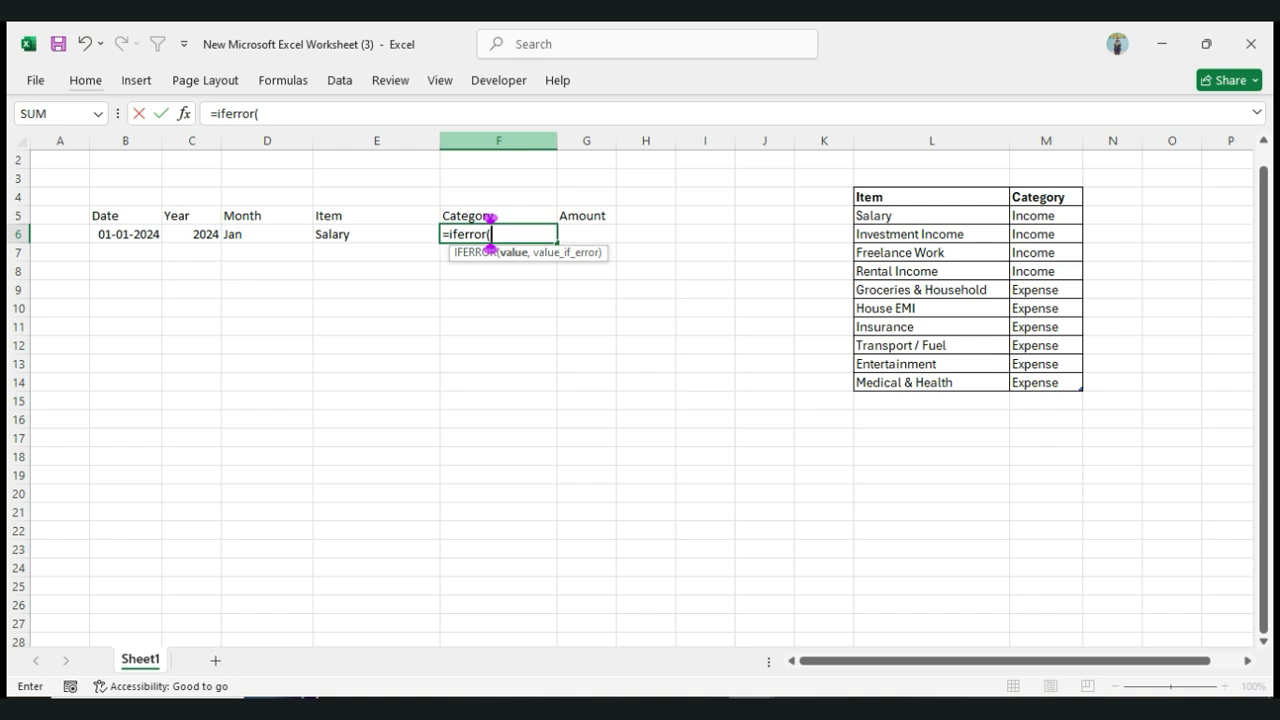
pyautogui.write('vlookup')
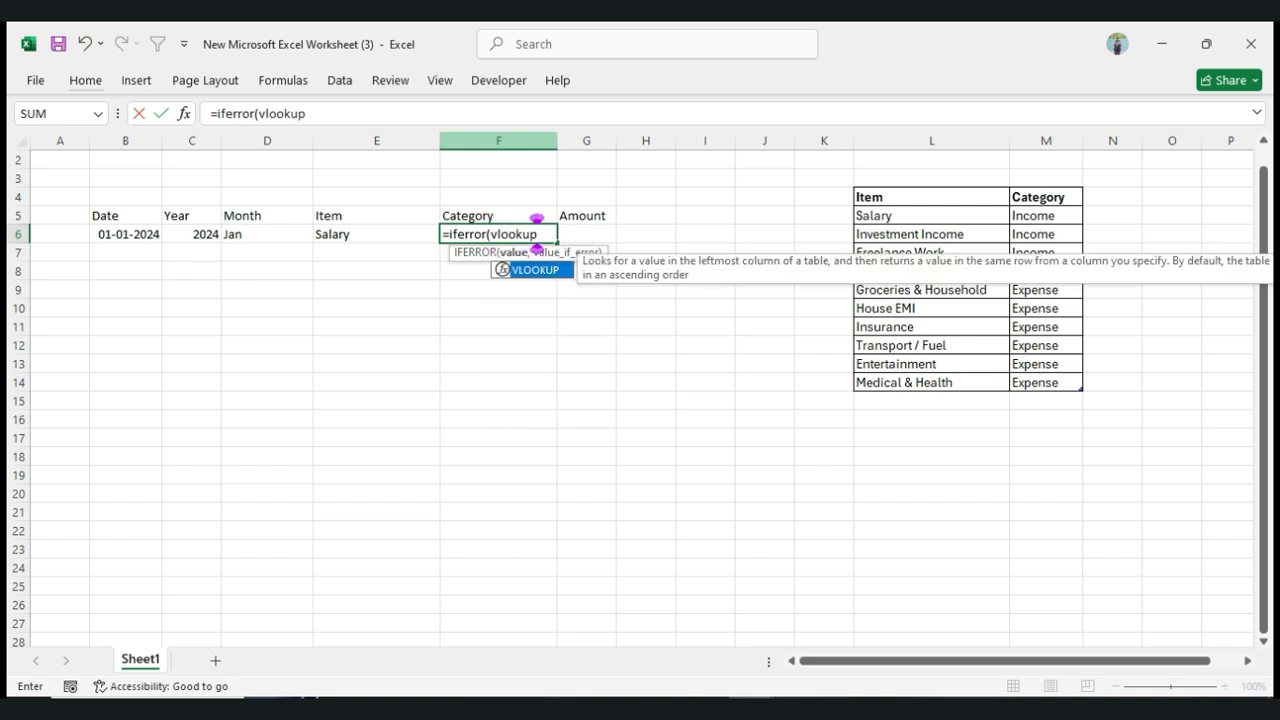
pyautogui.write('(')
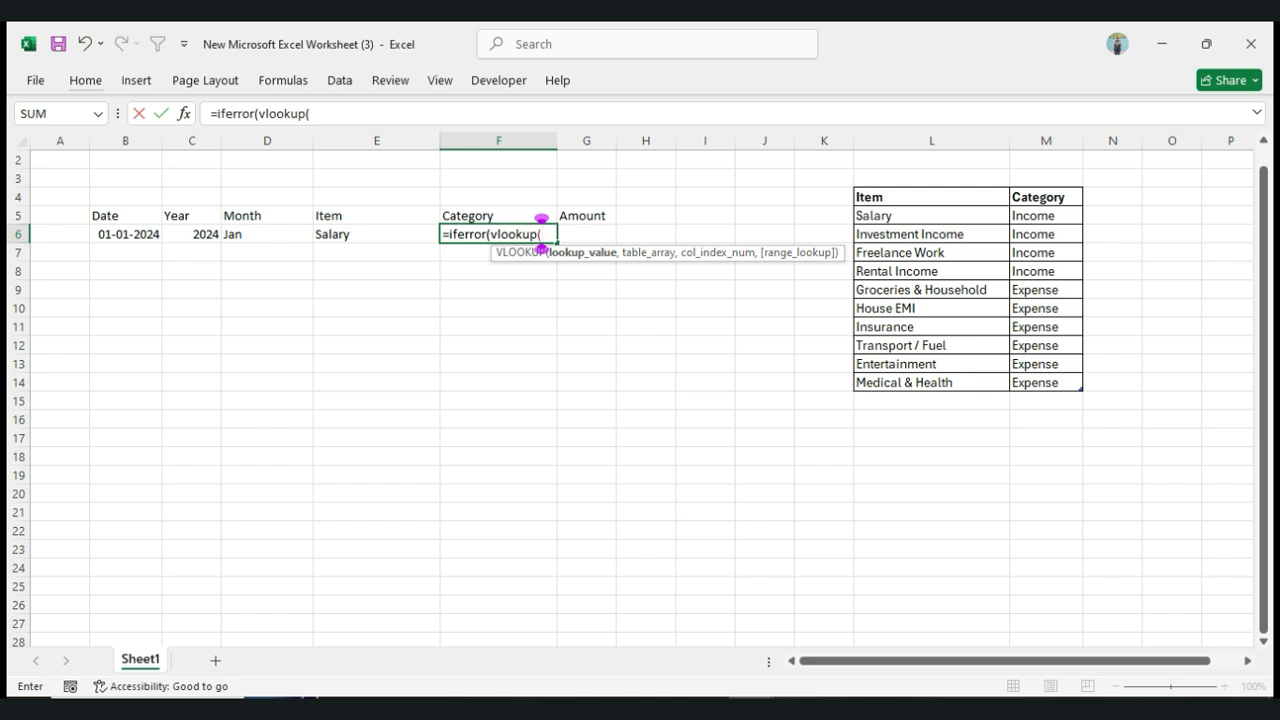
pyautogui.press('Left')
pyautogui.write(',')
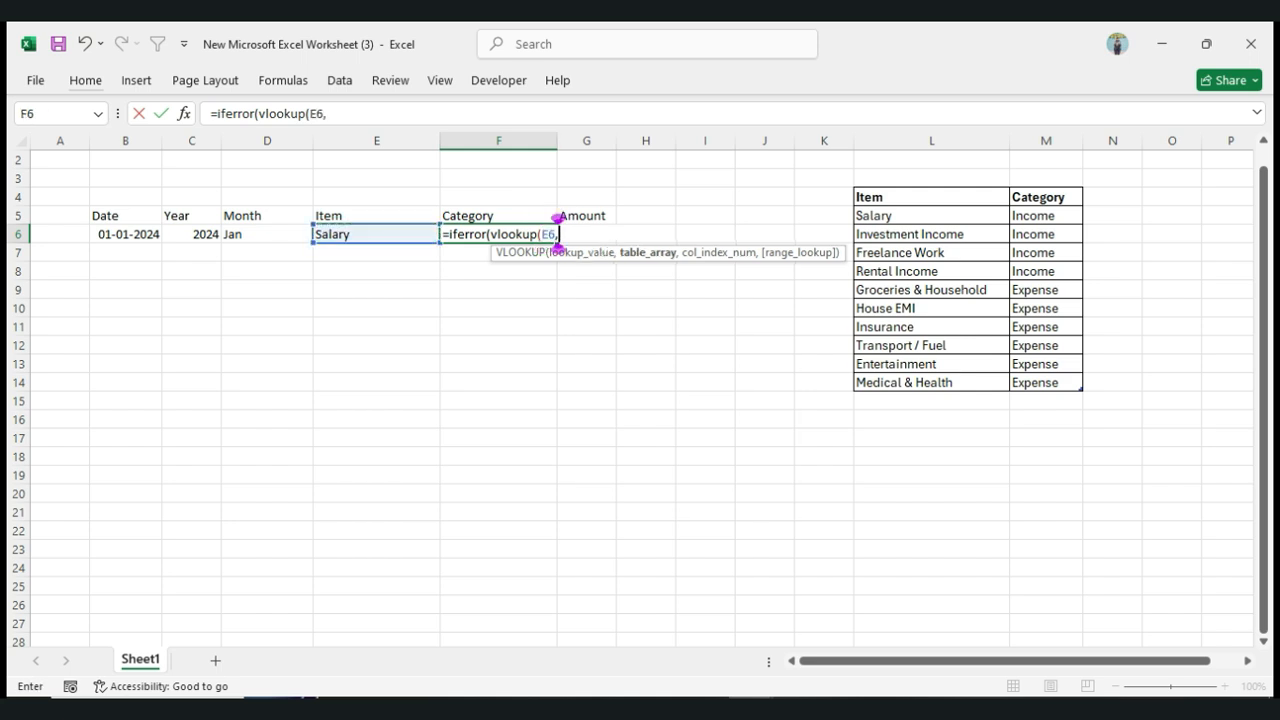
pyautogui.click(931, 252)
pyautogui.moveTo(900, 197); pyautogui.dragTo(1075, 385)
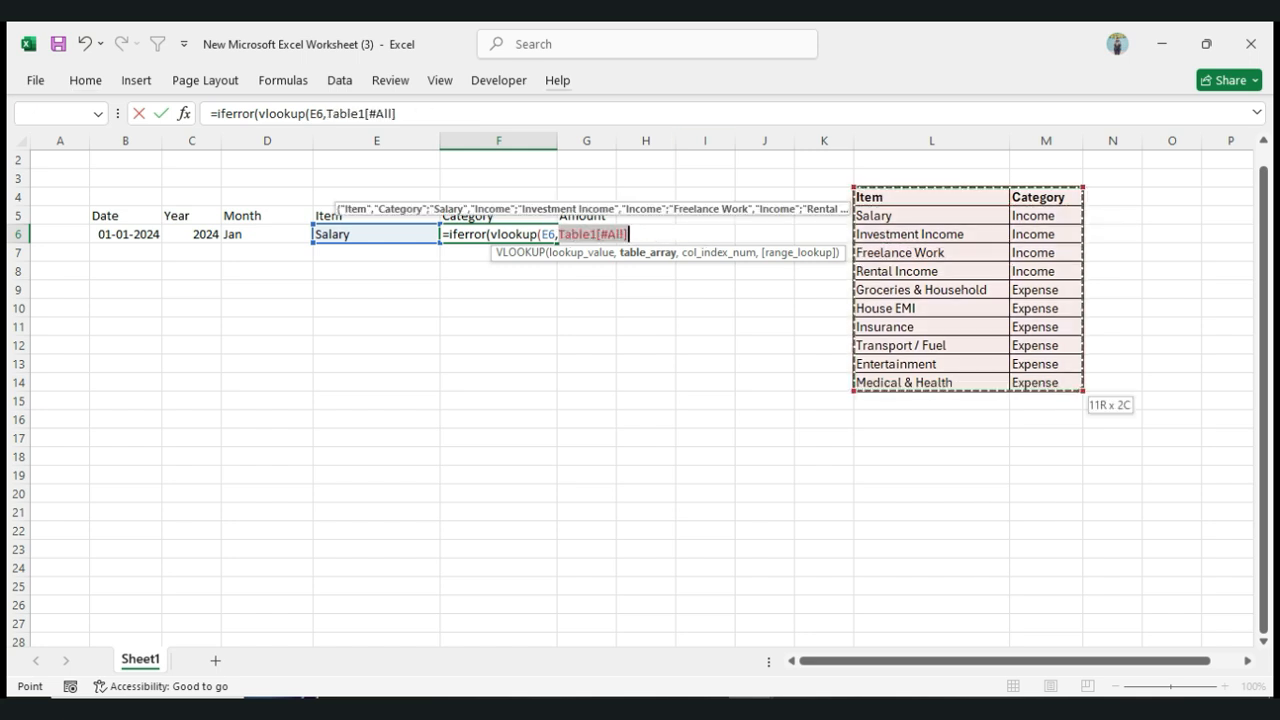
pyautogui.click(396, 113)
pyautogui.write(',')
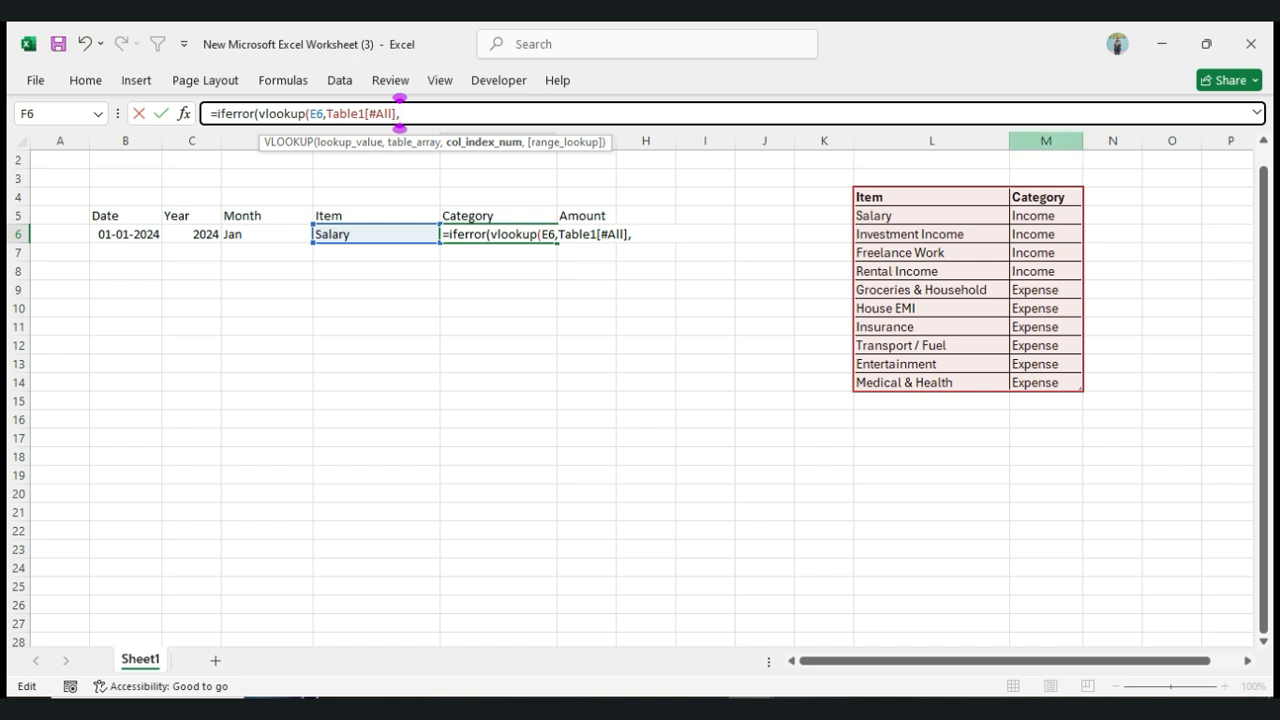
pyautogui.write('2')
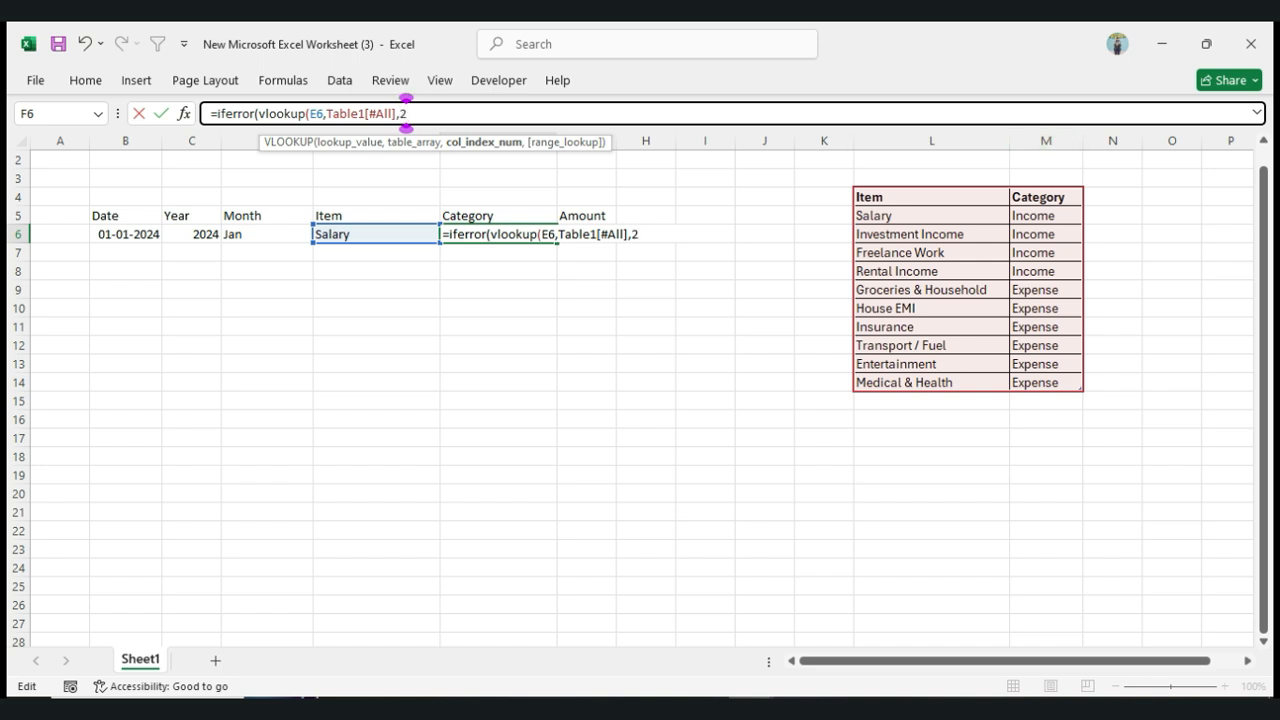
pyautogui.write(',0')
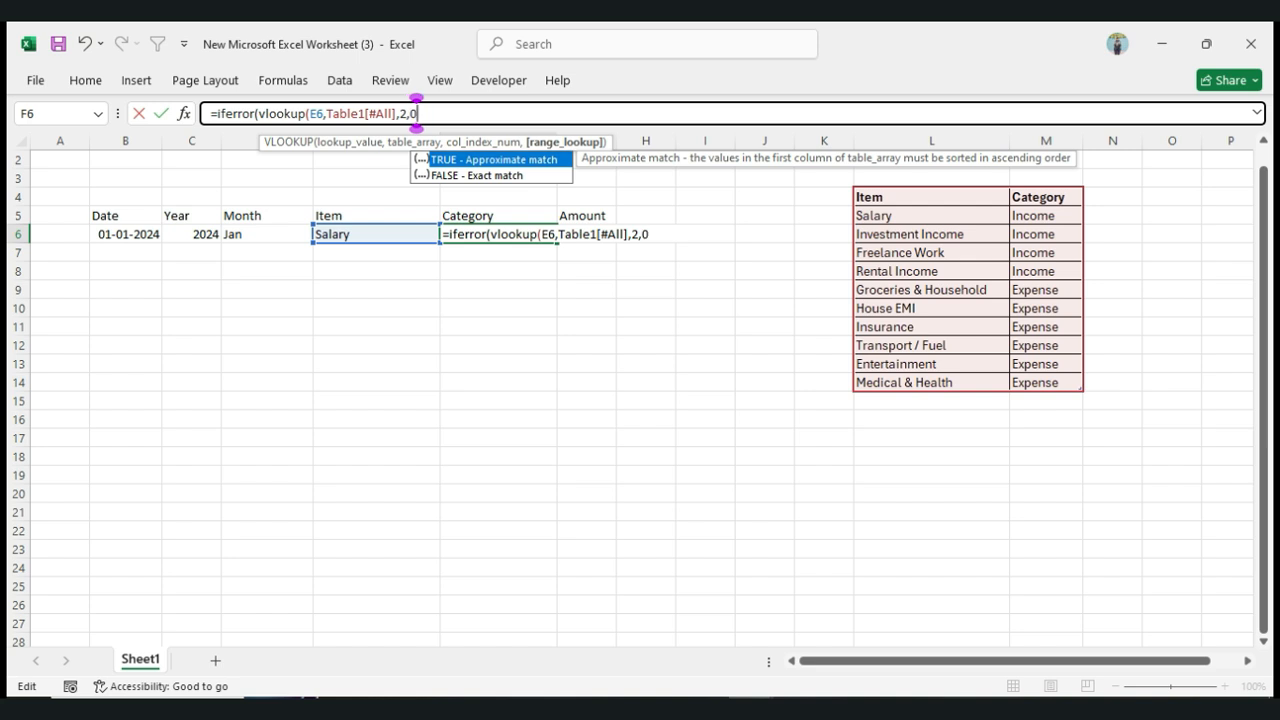
pyautogui.write(')')
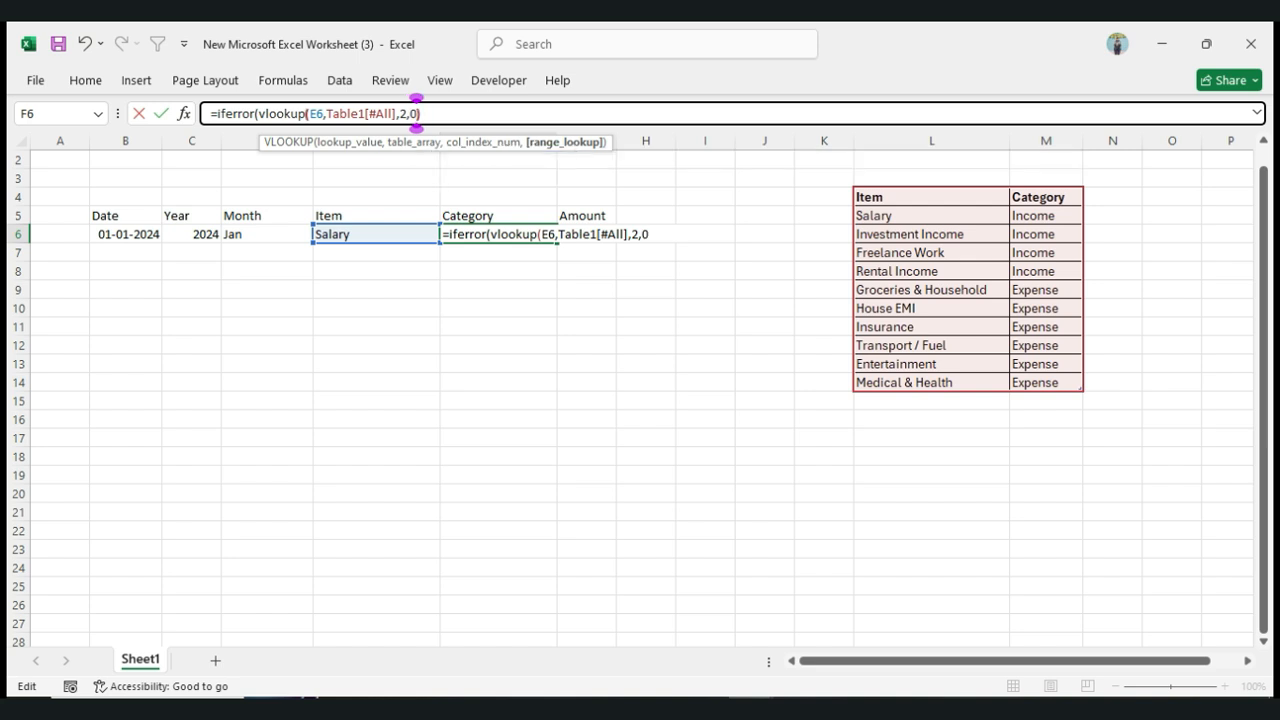
pyautogui.write(',')
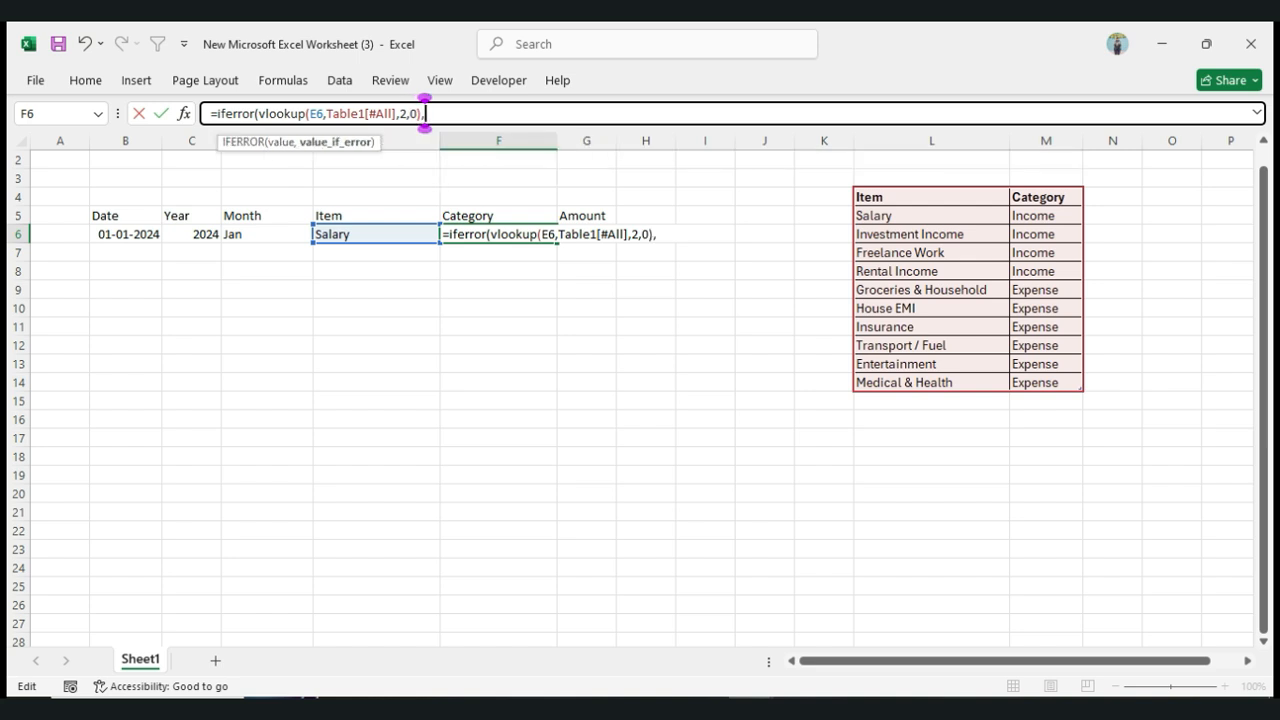
pyautogui.write('"")')
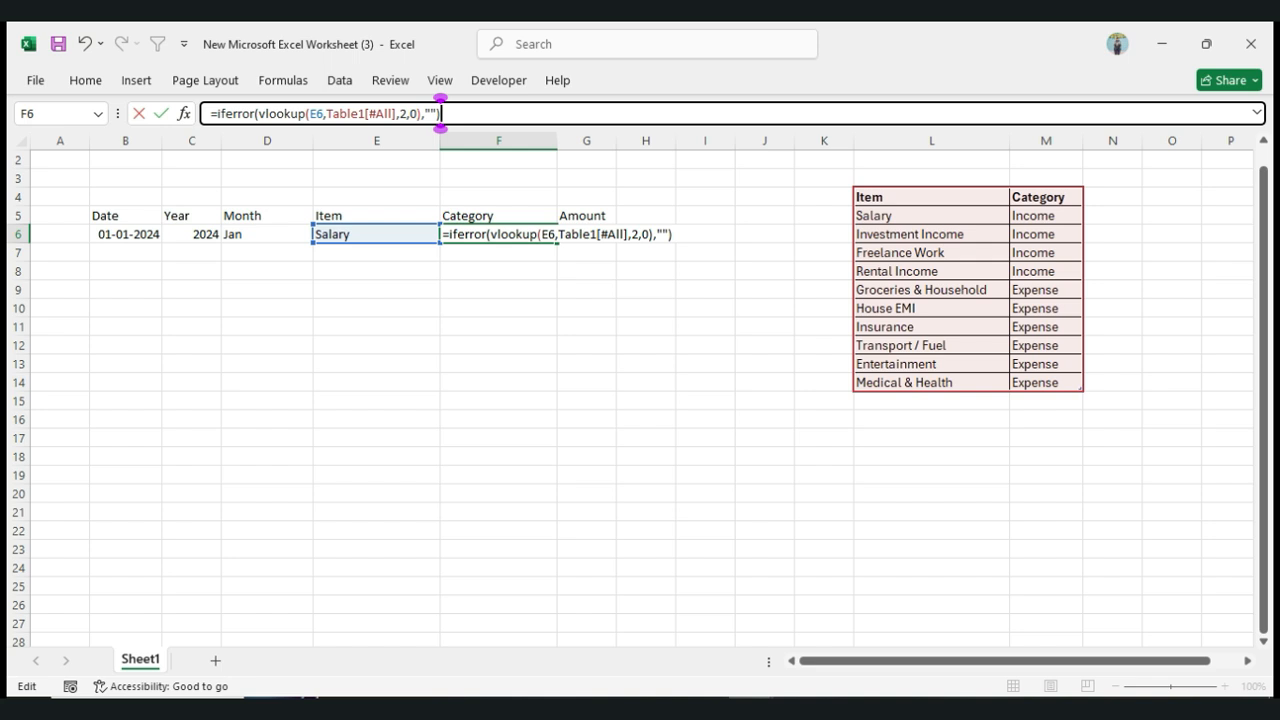
pyautogui.press('Return')
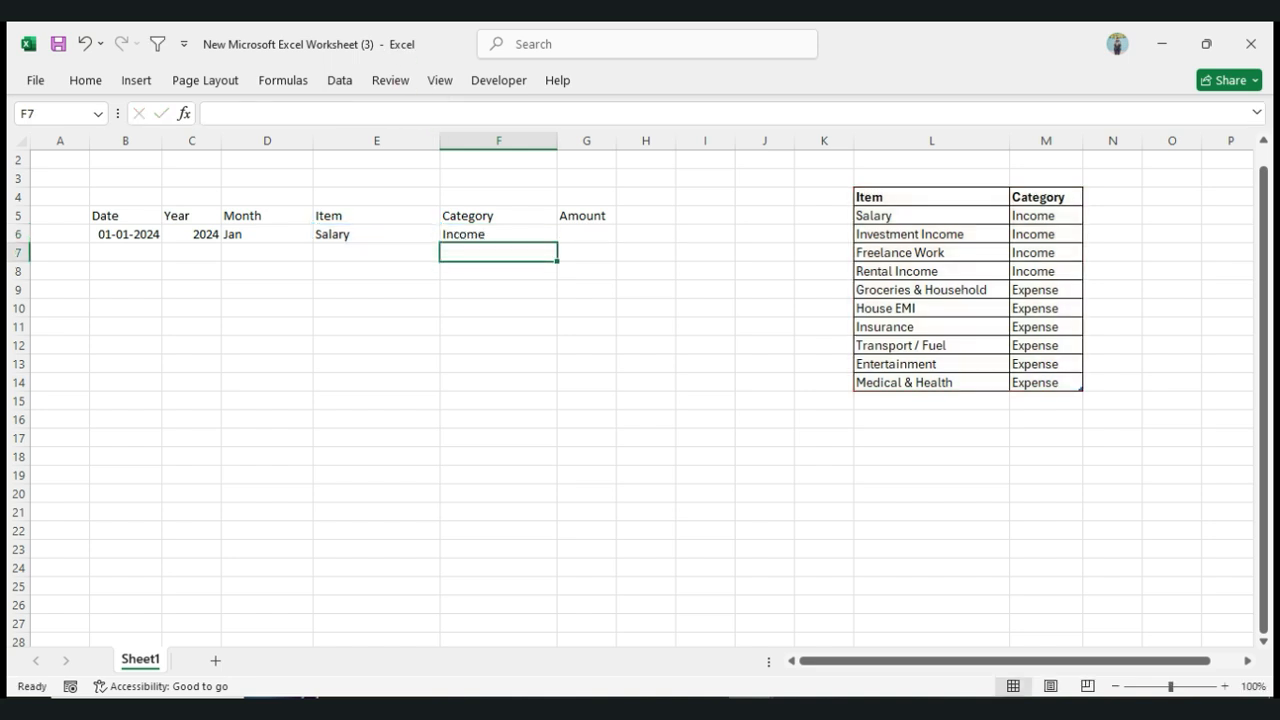
# Enter the amount 6000 in G6 under Amount
pyautogui.click(498, 234)
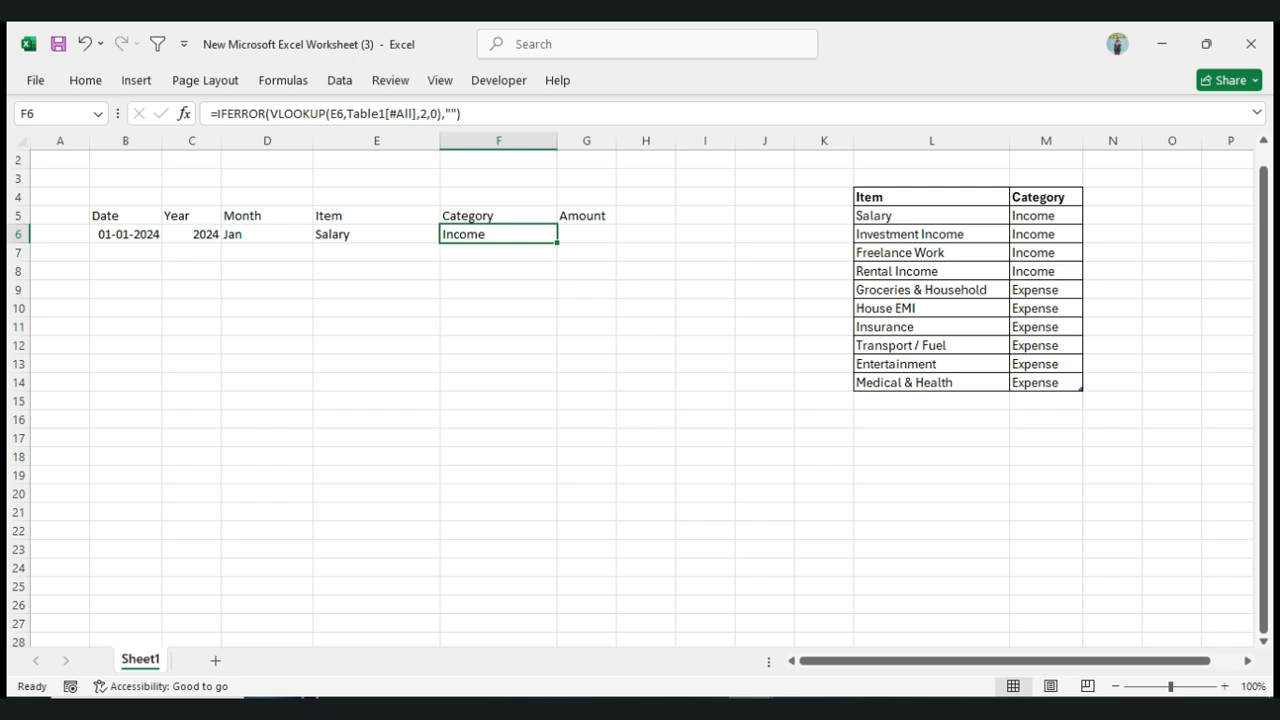
pyautogui.press('Right')
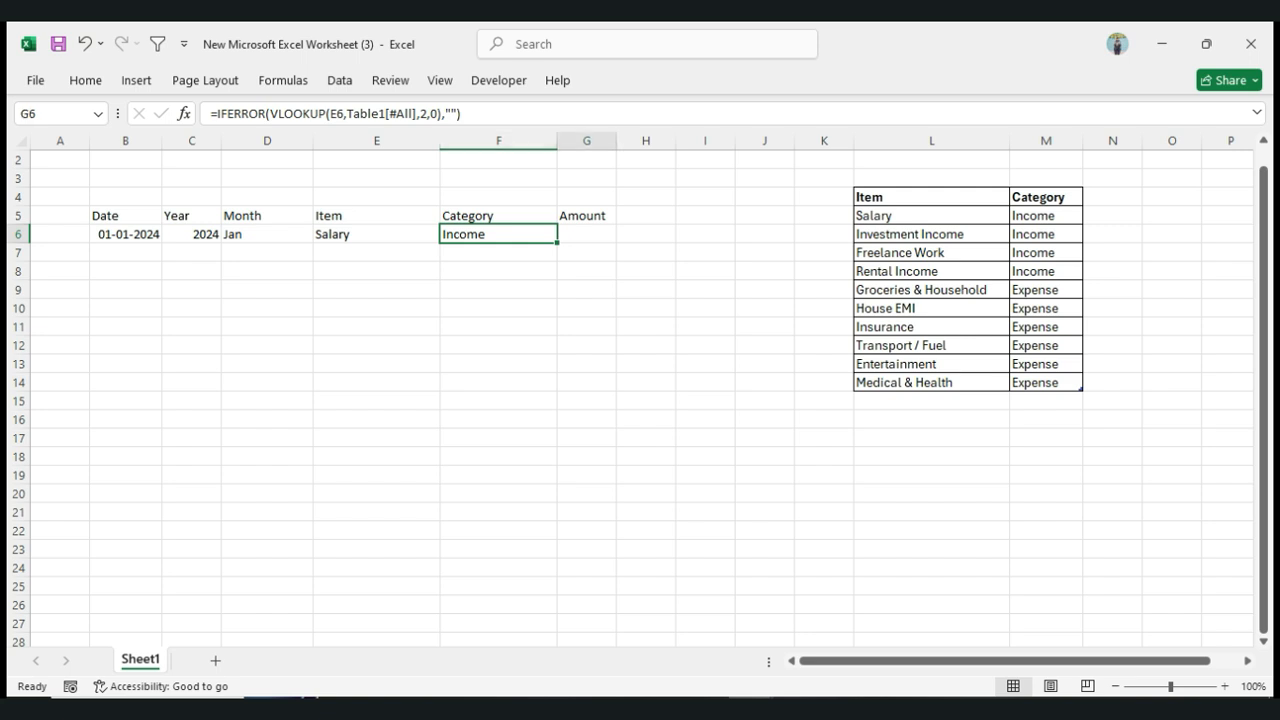
pyautogui.write('6000')
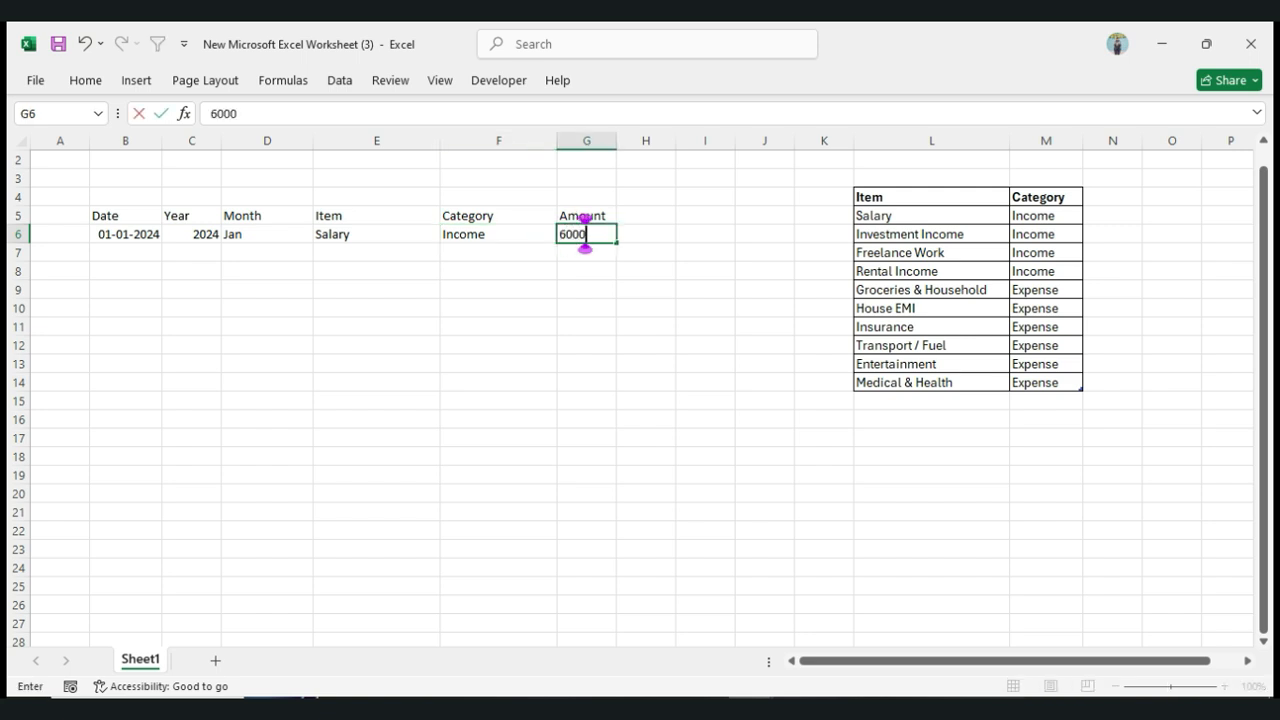
pyautogui.press('Return')
# Convert the transaction range B5:G6 into a table with headers
pyautogui.click(125, 216)
pyautogui.hotkey('ctrl', 'shift', 'Down')
pyautogui.click(125, 216)
pyautogui.hotkey('ctrl', 'shift', 'Down')
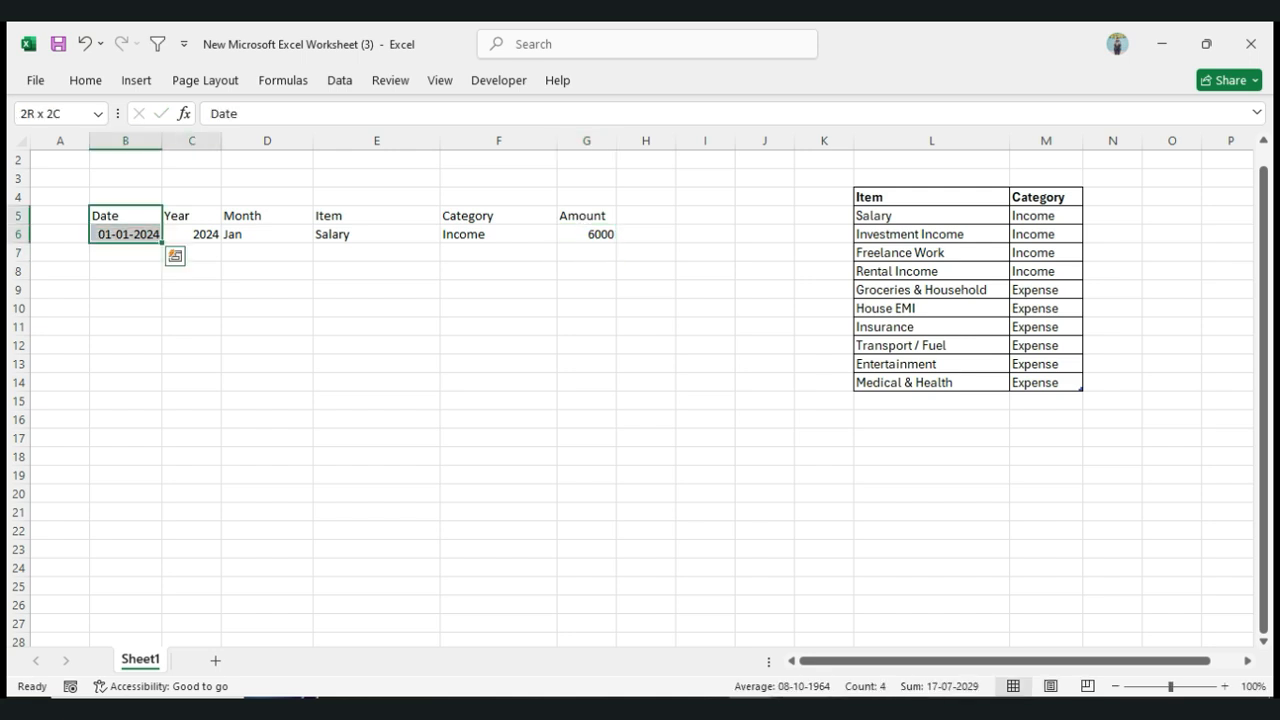
pyautogui.hotkey('shift', 'Right')
pyautogui.hotkey('shift', 'Right')
pyautogui.hotkey('shift', 'Right')
pyautogui.hotkey('shift', 'Right')
pyautogui.hotkey('shift', 'Right')
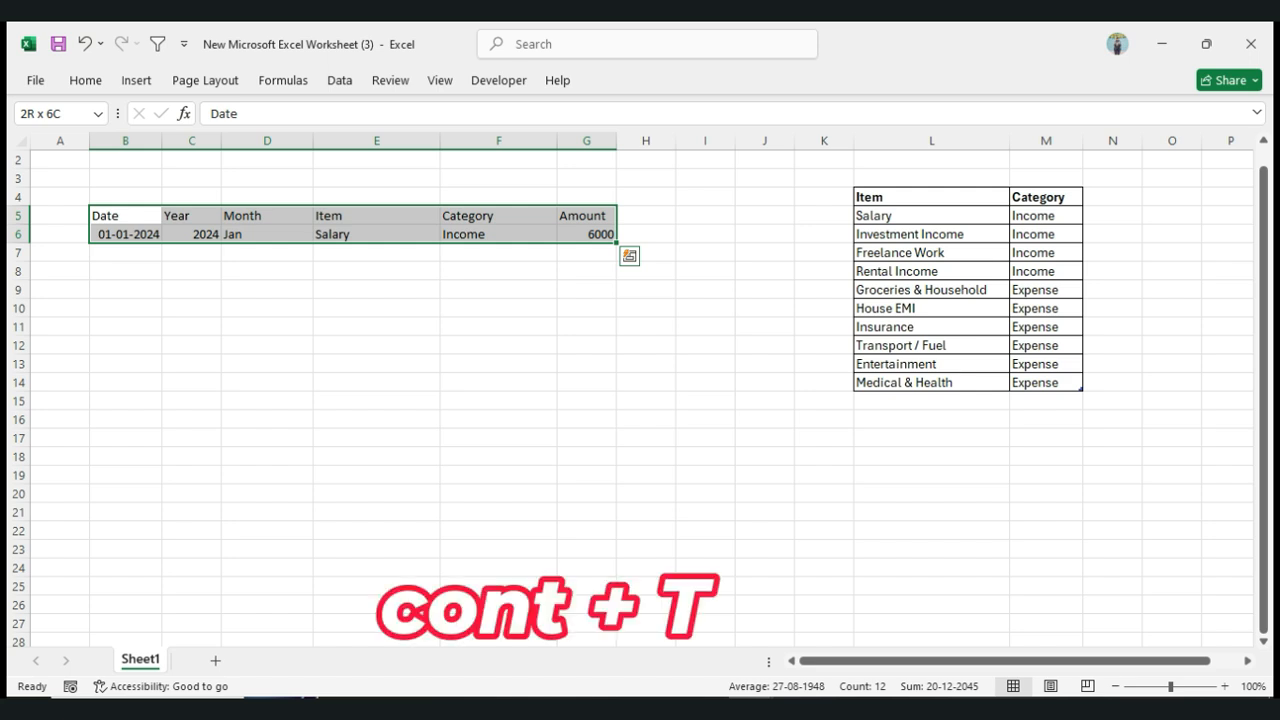
pyautogui.hotkey('ctrl', 't')
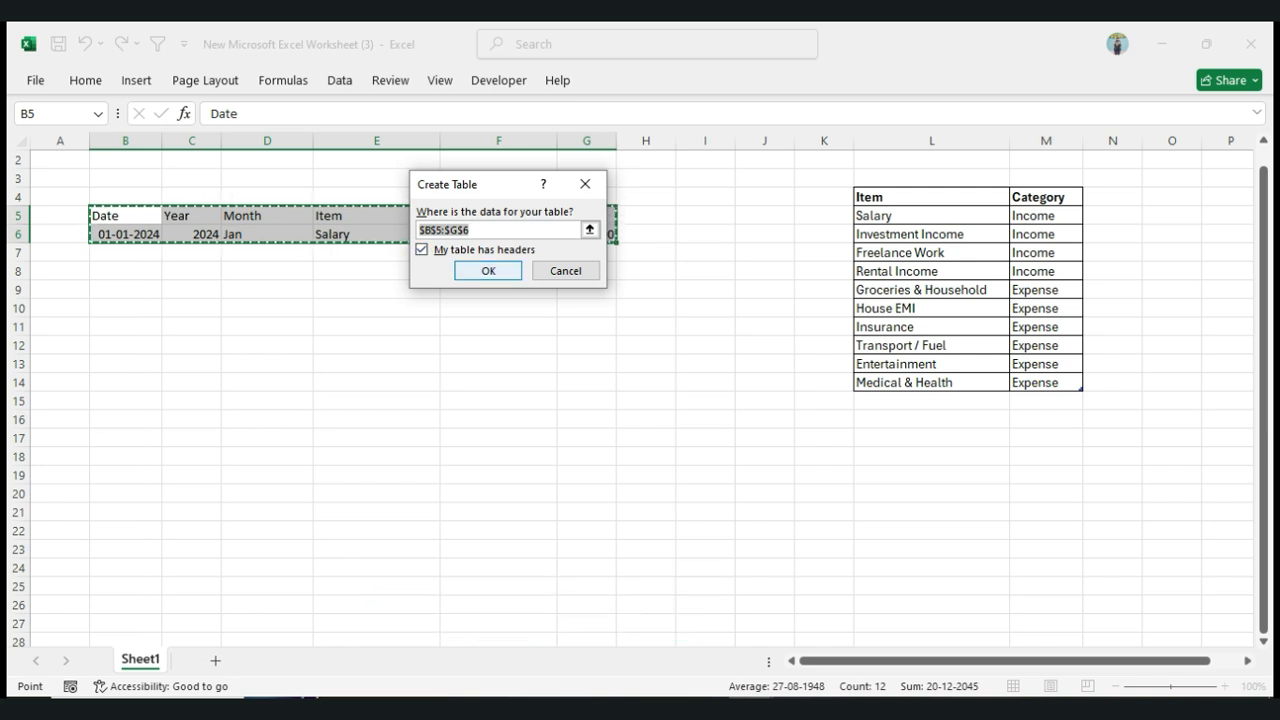
pyautogui.press('Return')
pyautogui.click(498, 308)
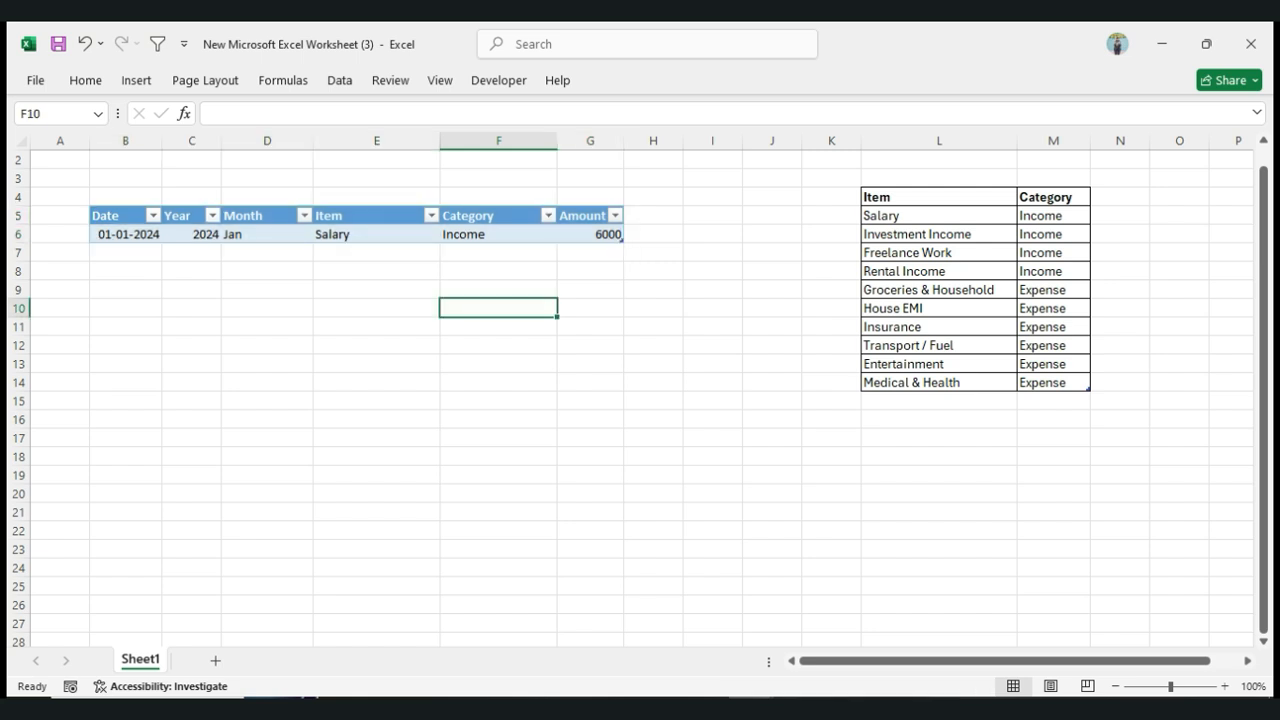
# Turn off the filter buttons in the header row of the transaction table
pyautogui.click(376, 216)
pyautogui.click(624, 80)
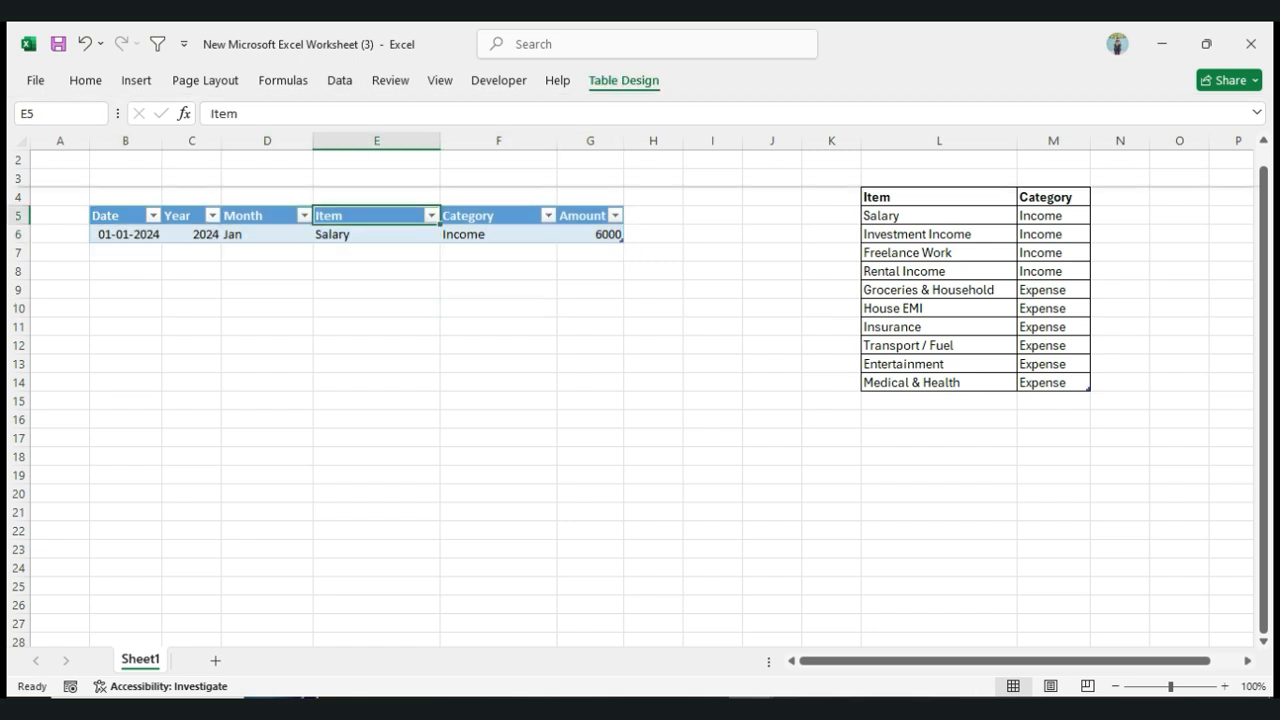
pyautogui.click(770, 109)
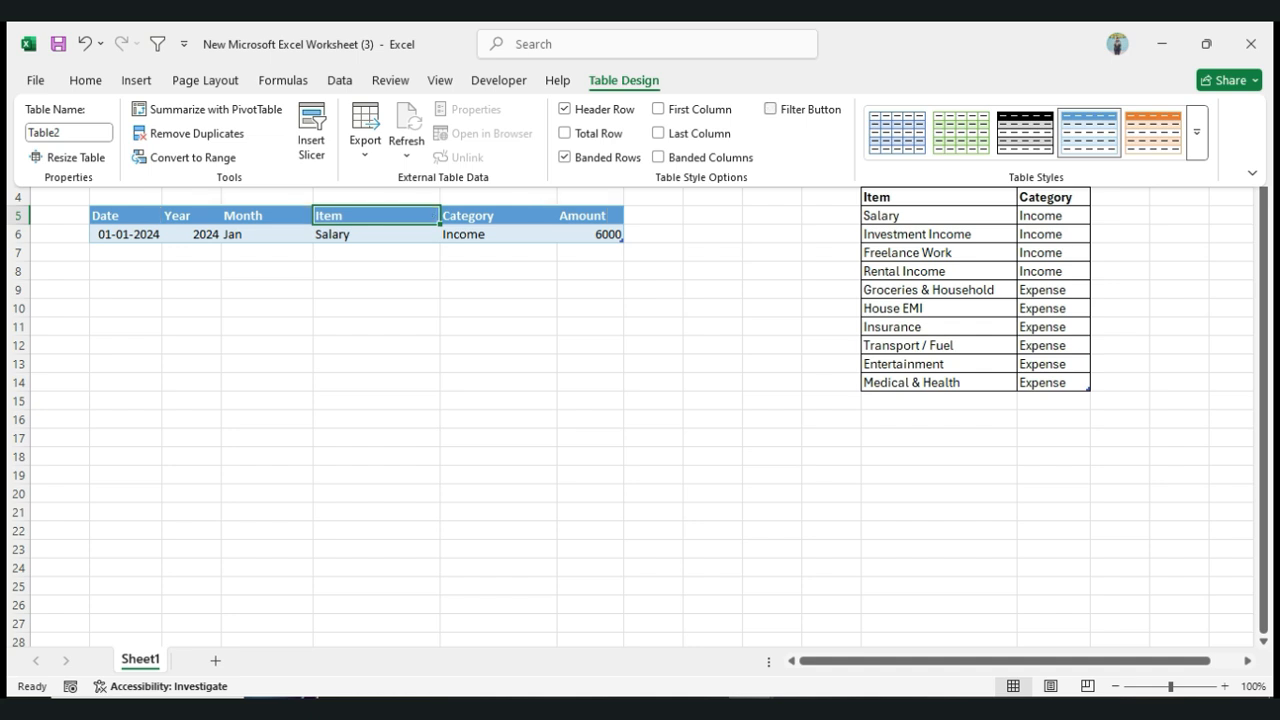
pyautogui.press('Escape')
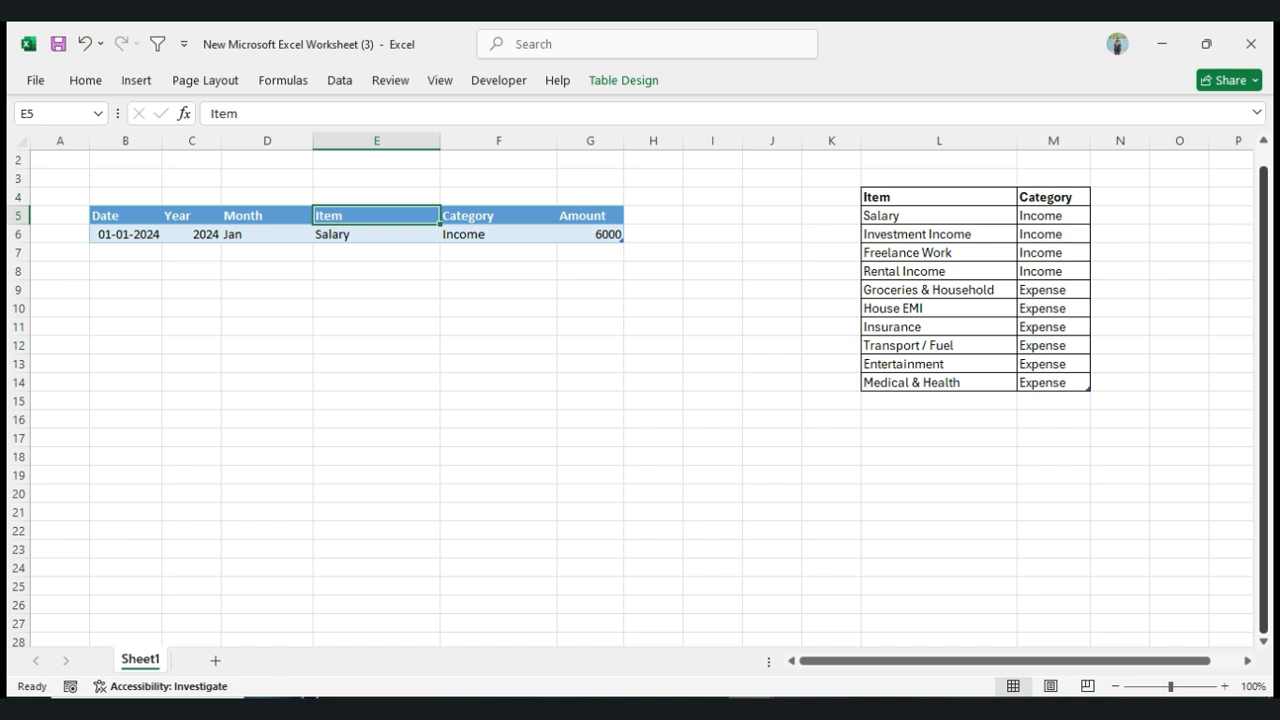
# Merge and center cells A1:I1 above the transaction table
pyautogui.hotkey('ctrl', 'Home')
pyautogui.hotkey('shift', 'Right')
pyautogui.hotkey('shift', 'Right')
pyautogui.hotkey('shift', 'Right')
pyautogui.hotkey('shift', 'Right')
pyautogui.hotkey('shift', 'Right')
pyautogui.hotkey('shift', 'Right')
pyautogui.hotkey('shift', 'Right')
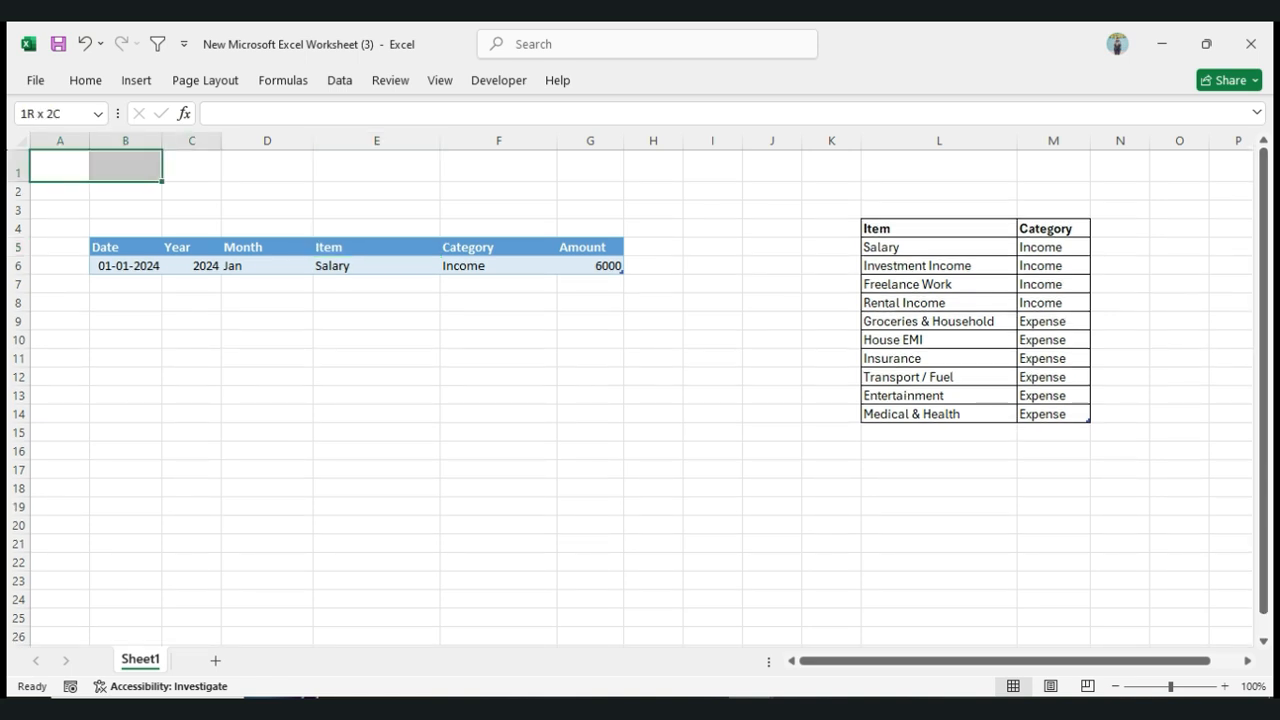
pyautogui.hotkey('shift', 'Right')
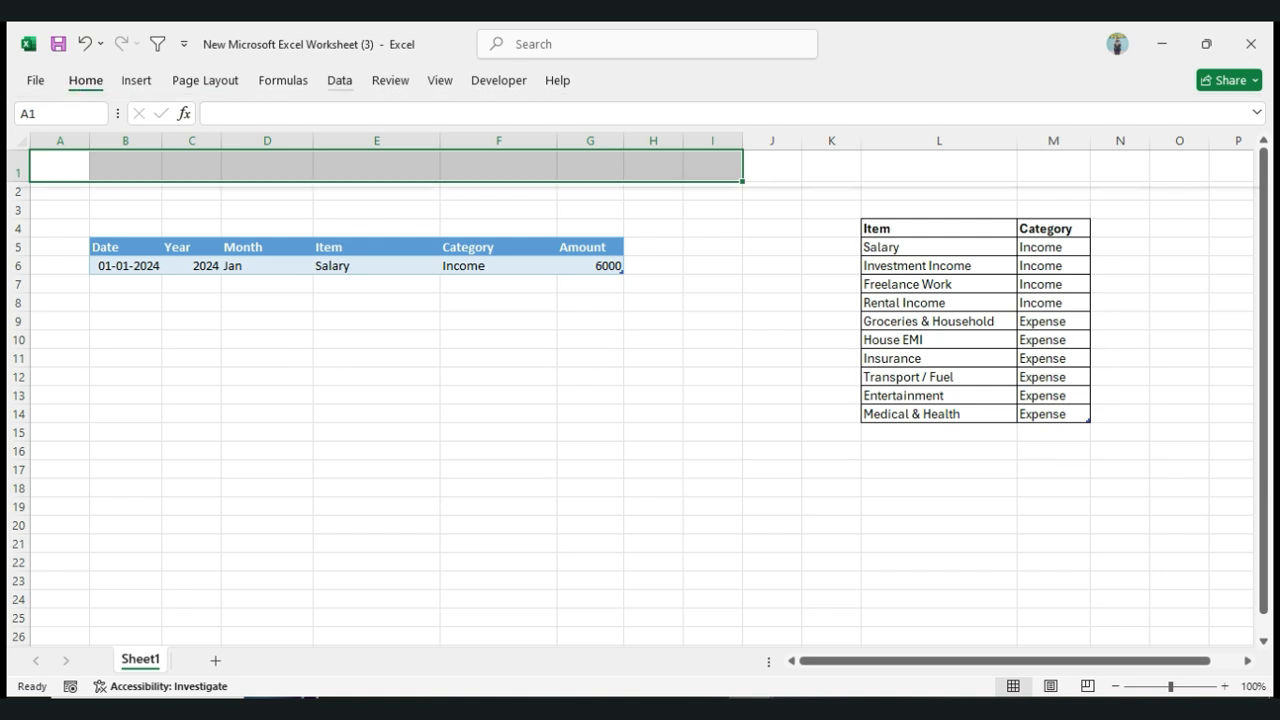
pyautogui.hotkey('ctrl', 'F1')
pyautogui.click(486, 146)
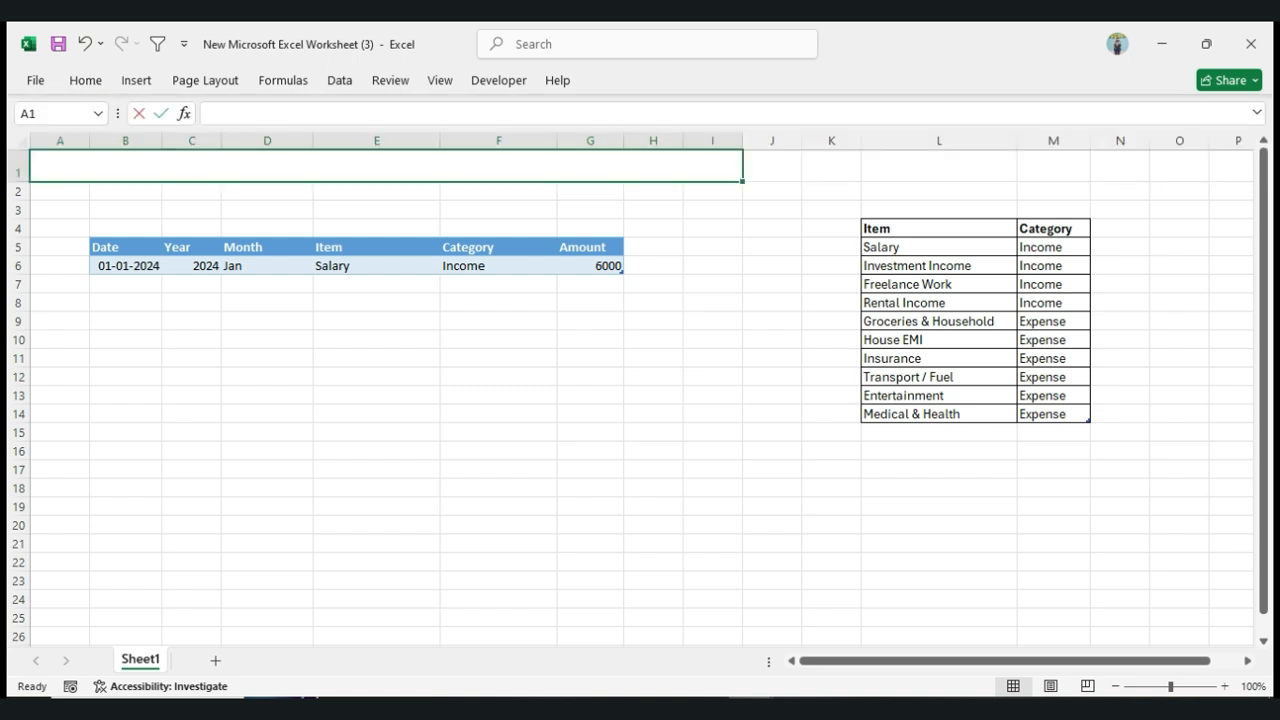
# Enter the title INCOME & EXPENSES in the merged cell A1
pyautogui.write('in')
pyautogui.press('BackSpace')
pyautogui.press('BackSpace')
pyautogui.write('IN')
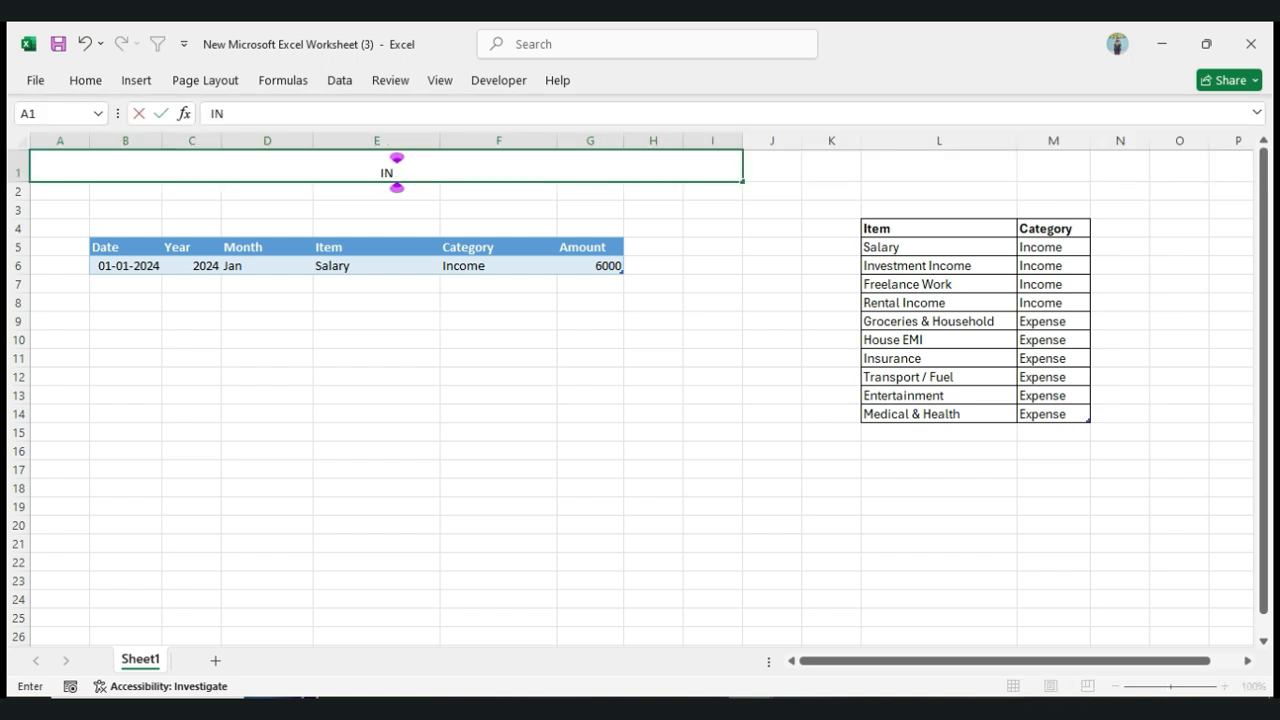
pyautogui.write('COME &')
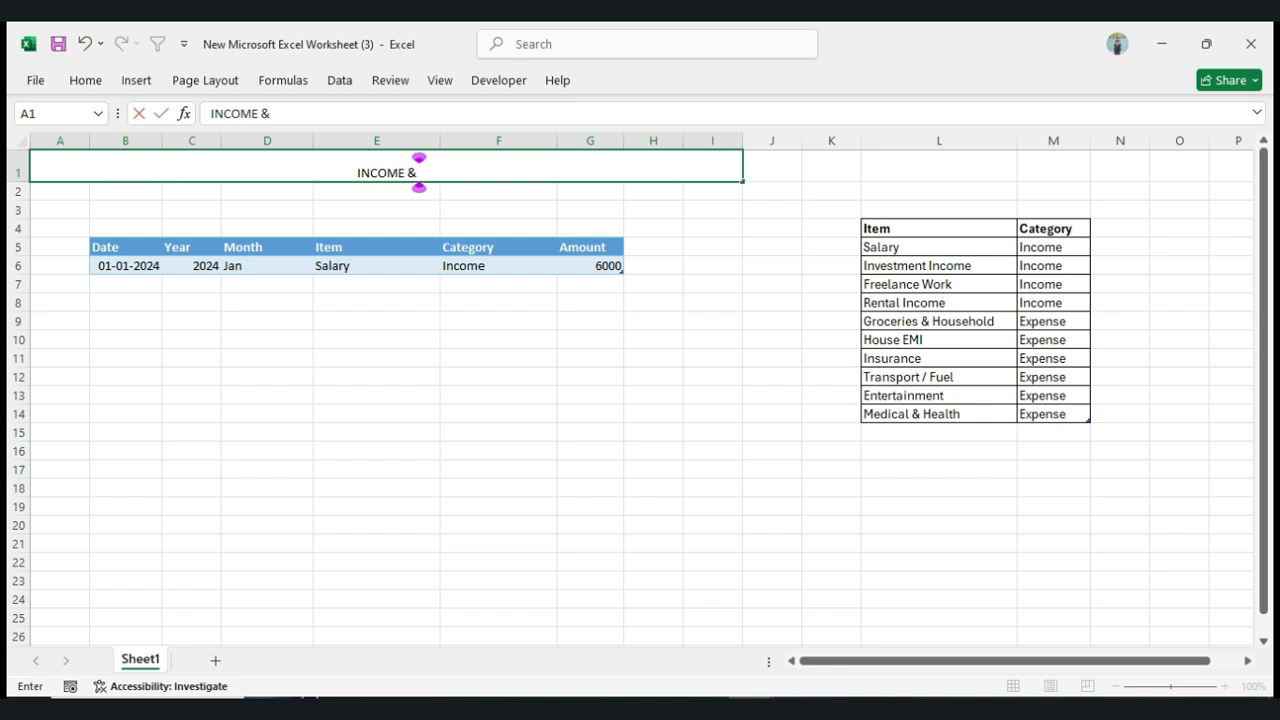
pyautogui.write(' PEN')
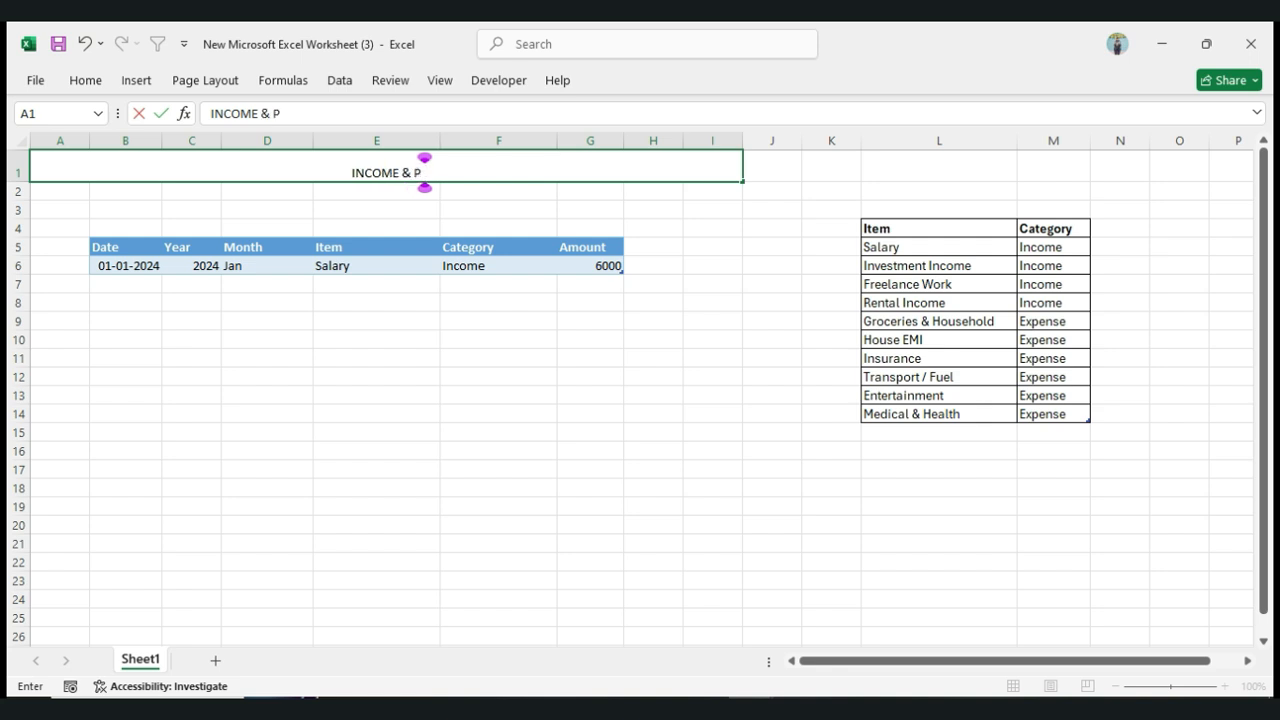
pyautogui.press('BackSpace')
pyautogui.press('BackSpace')
pyautogui.press('BackSpace')
pyautogui.write('X')
pyautogui.press('BackSpace')
pyautogui.write('EXPN')
pyautogui.press('BackSpace')
pyautogui.write('ENSES')
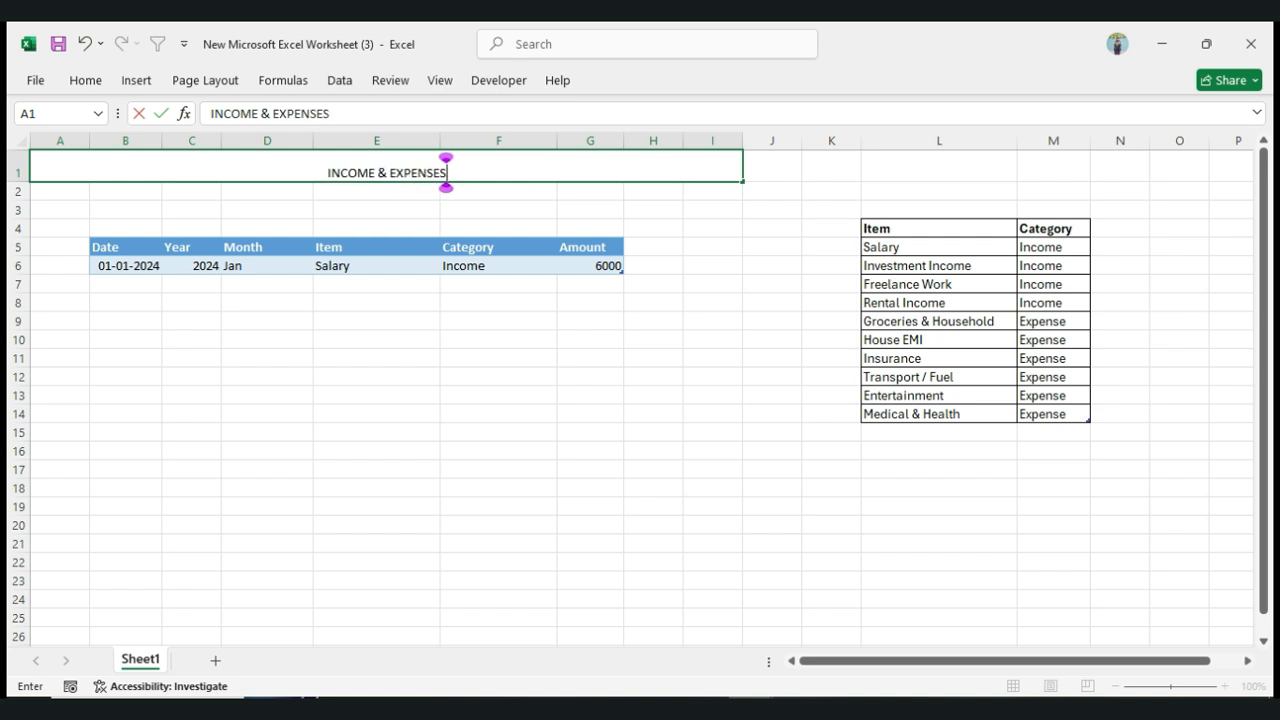
pyautogui.hotkey('ctrl', 'Return')
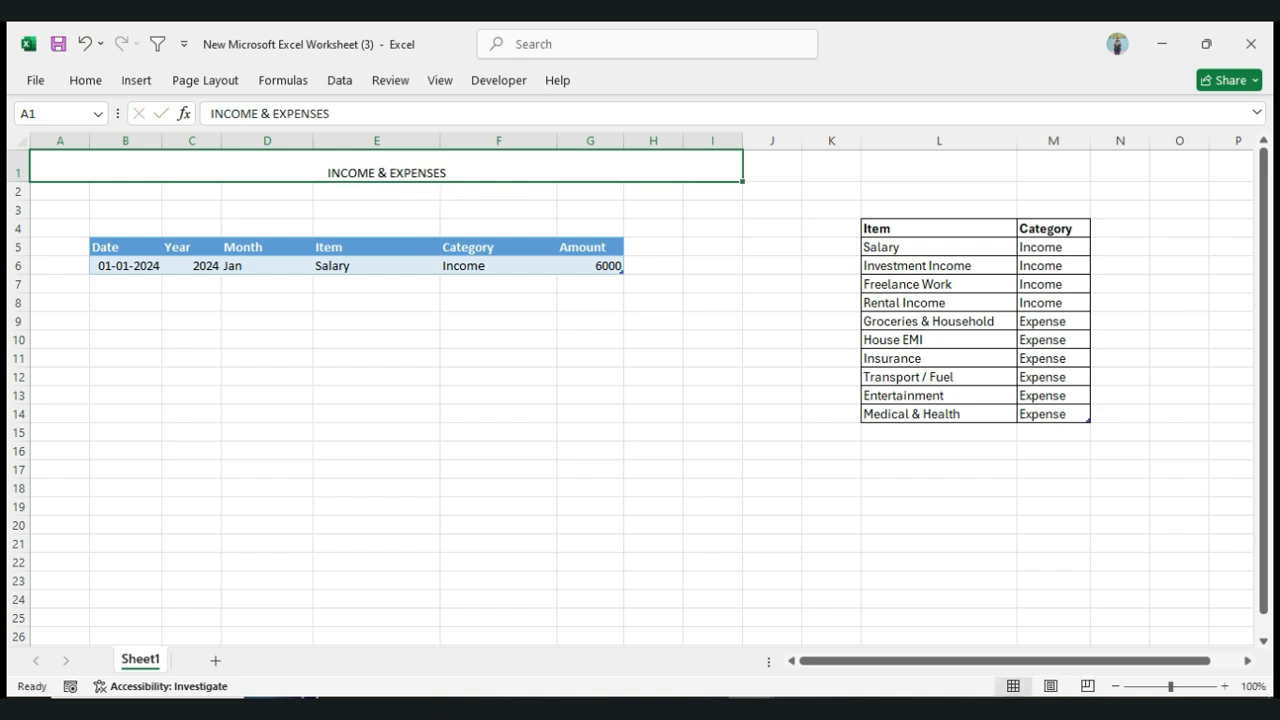
# Make the INCOME & EXPENSES title bold and set its font size to 16
pyautogui.hotkey('ctrl', 'b')
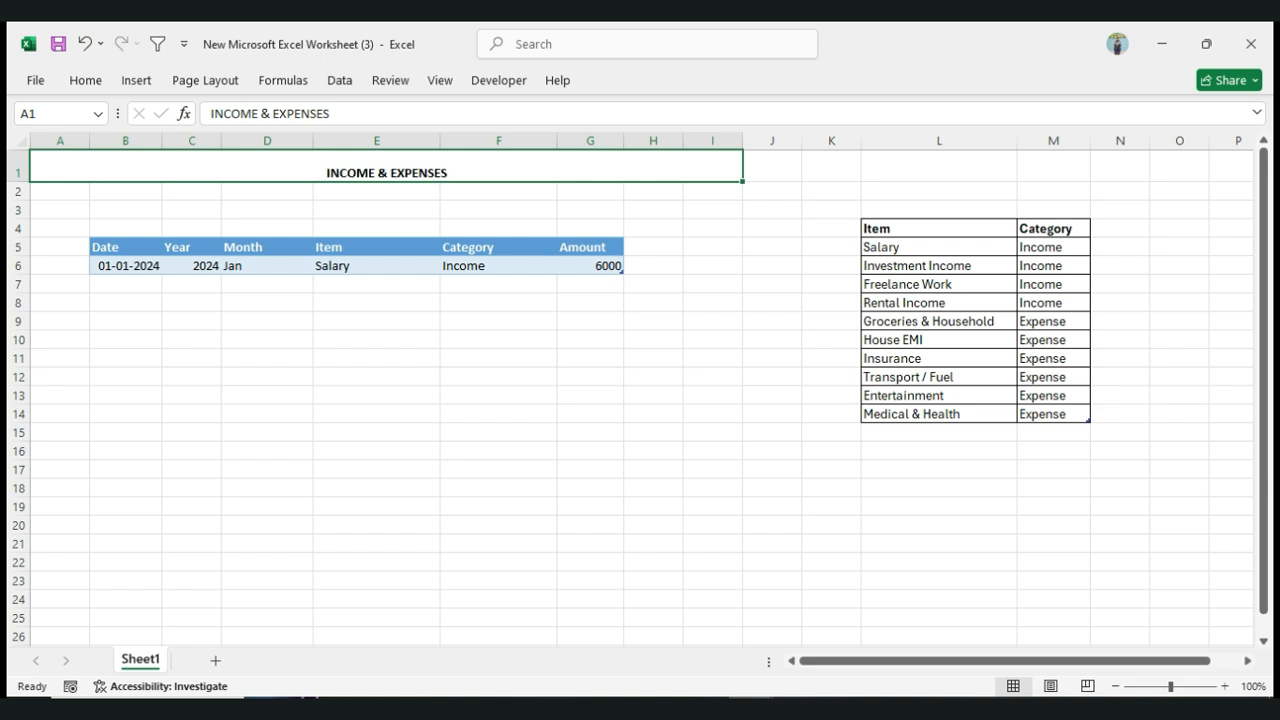
pyautogui.click(85, 80)
pyautogui.click(283, 146)
pyautogui.click(374, 240)
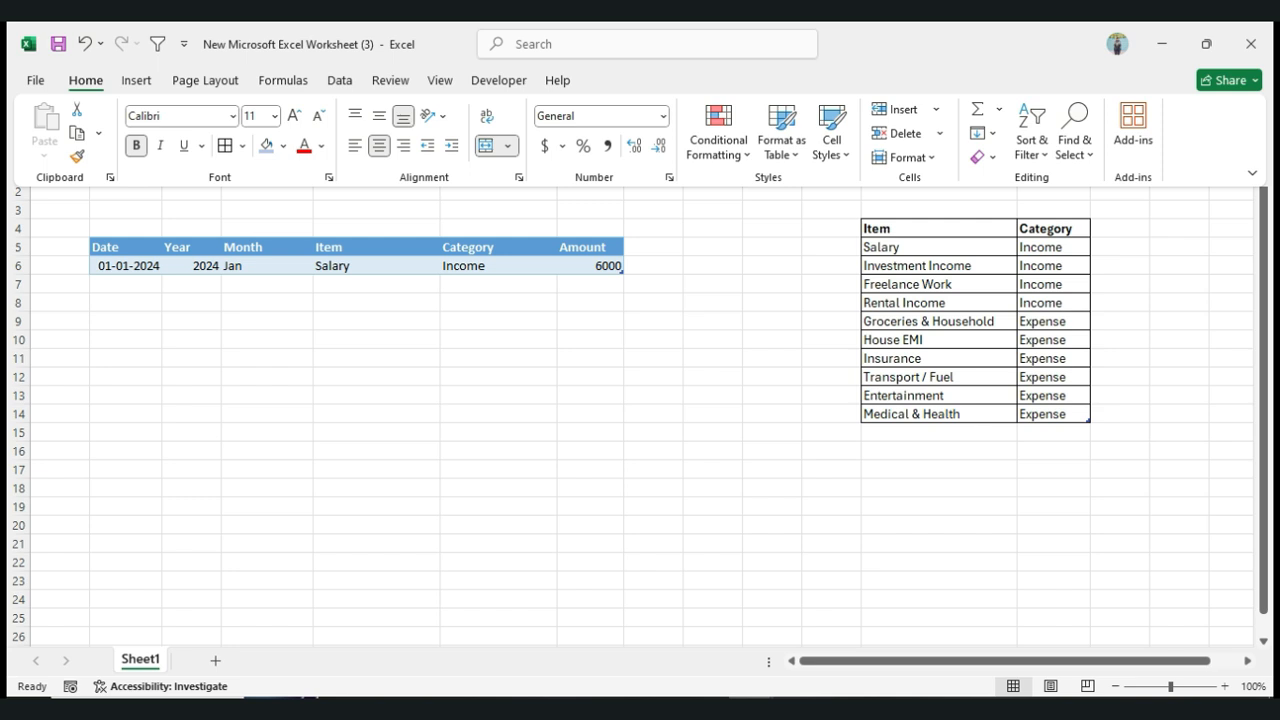
pyautogui.click(274, 116)
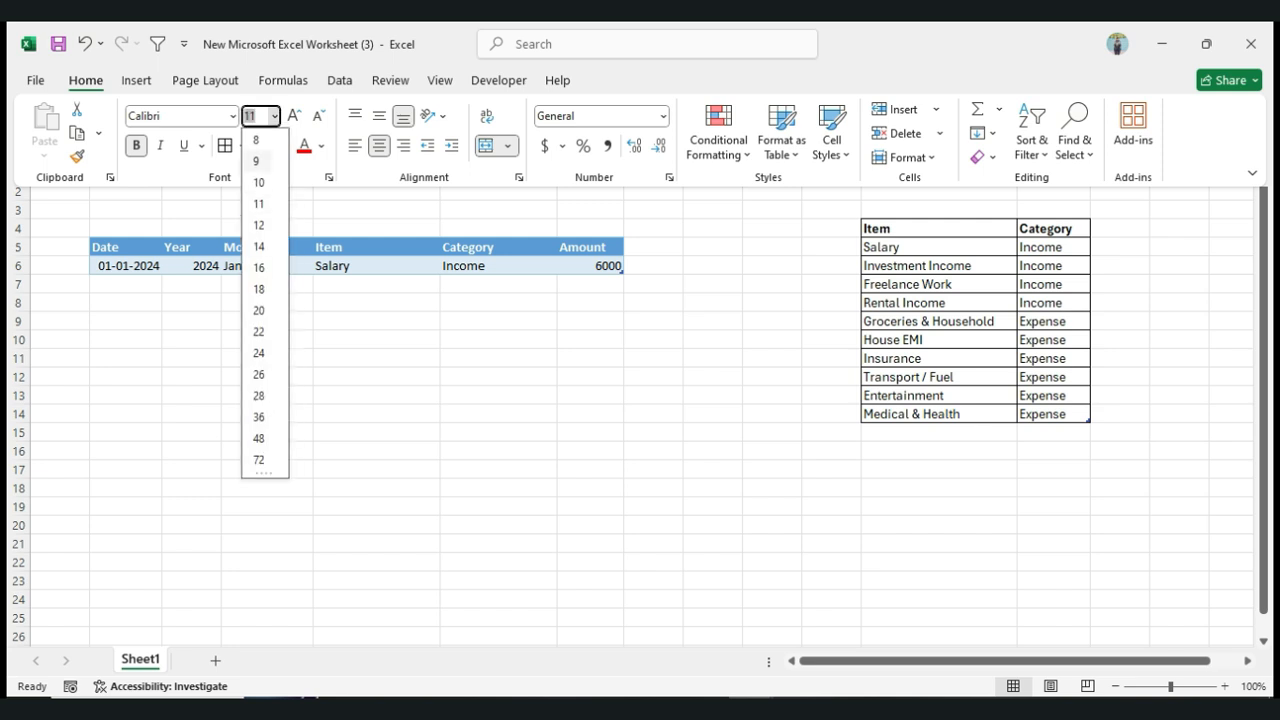
pyautogui.click(258, 268)
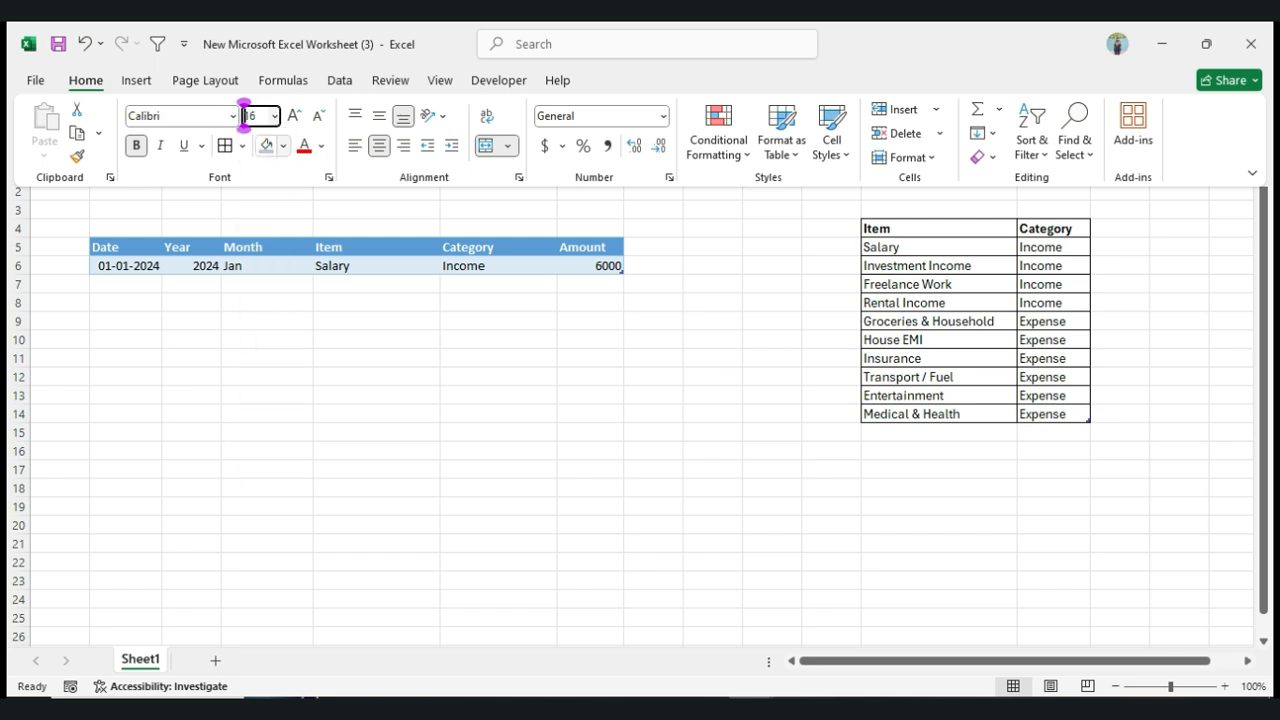
# Hide the gridlines on the transaction worksheet
pyautogui.click(267, 340)
pyautogui.click(440, 80)
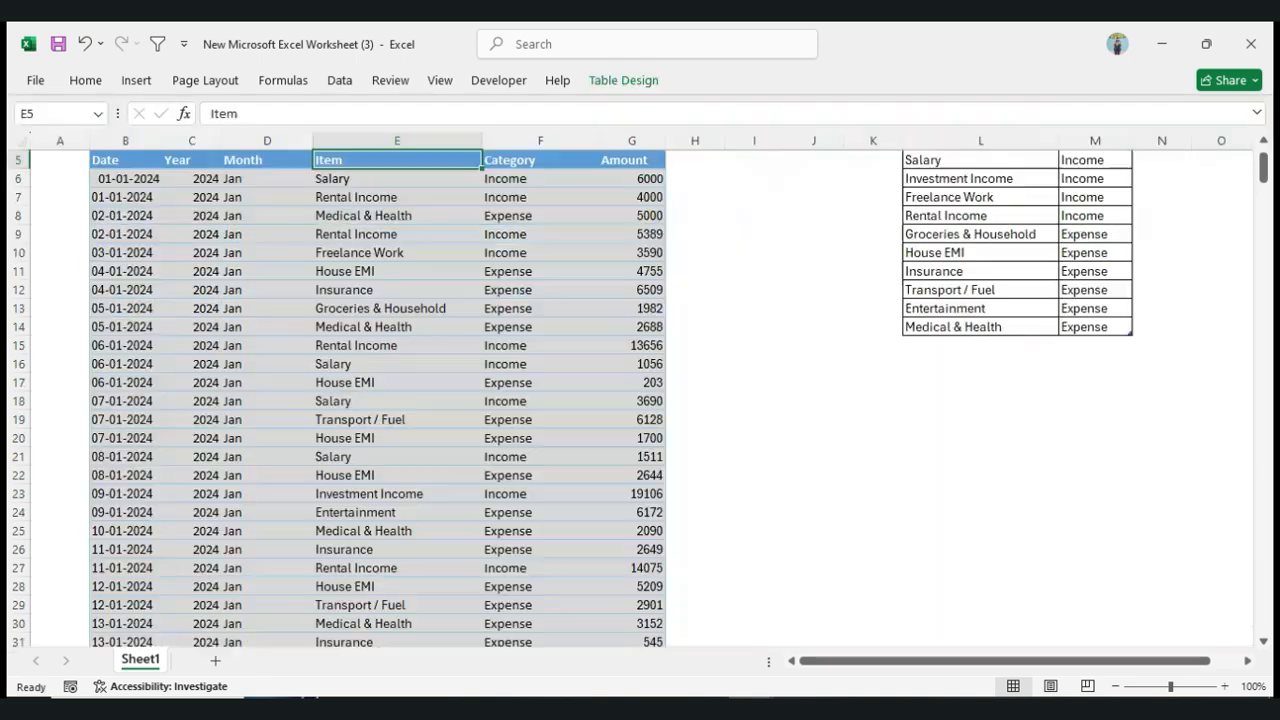
# Review the transaction table's records down to the last rows and return to the header row
pyautogui.click(397, 234)
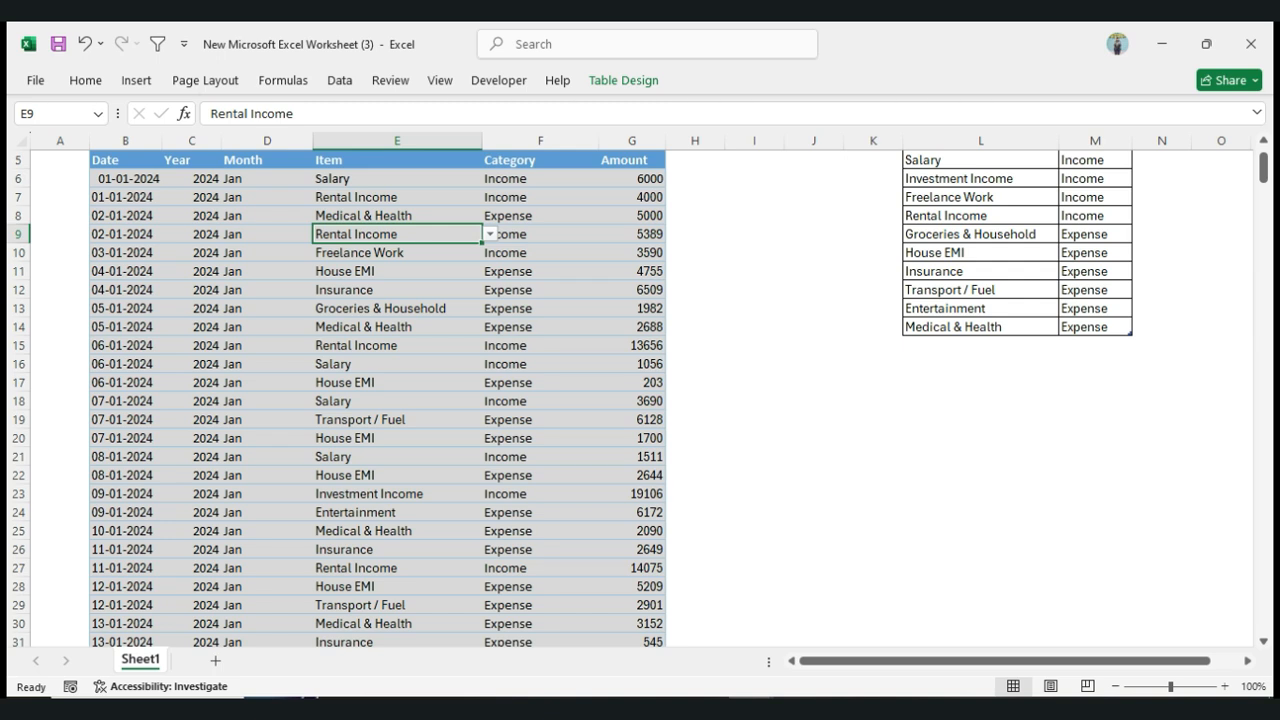
pyautogui.click(125, 197)
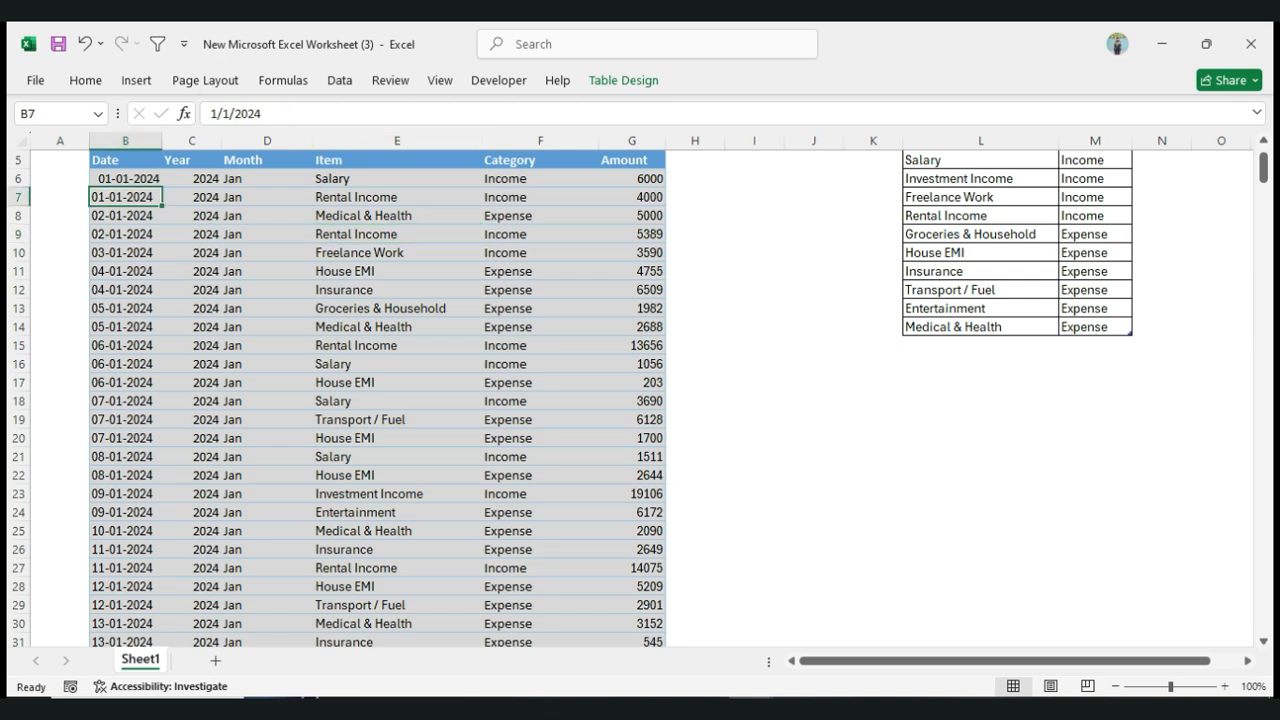
pyautogui.hotkey('ctrl', 'shift', 'Down')
pyautogui.click(267, 309)
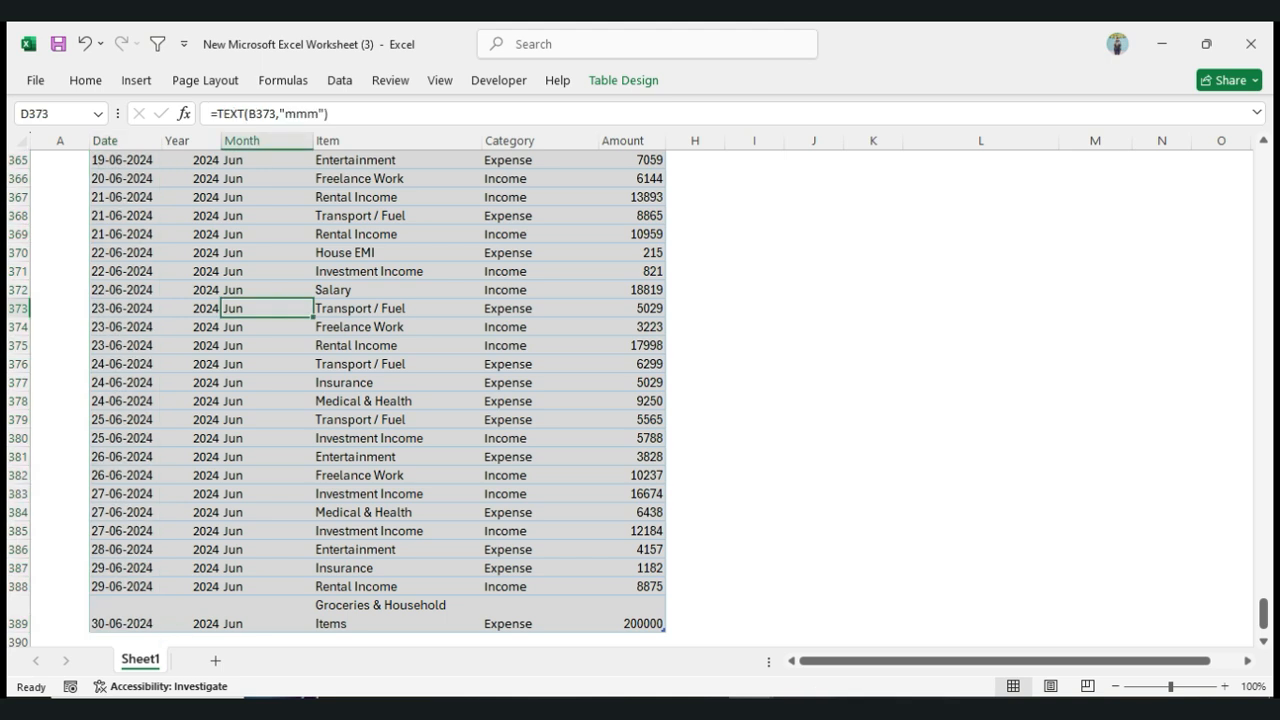
pyautogui.hotkey('ctrl', 'Up')
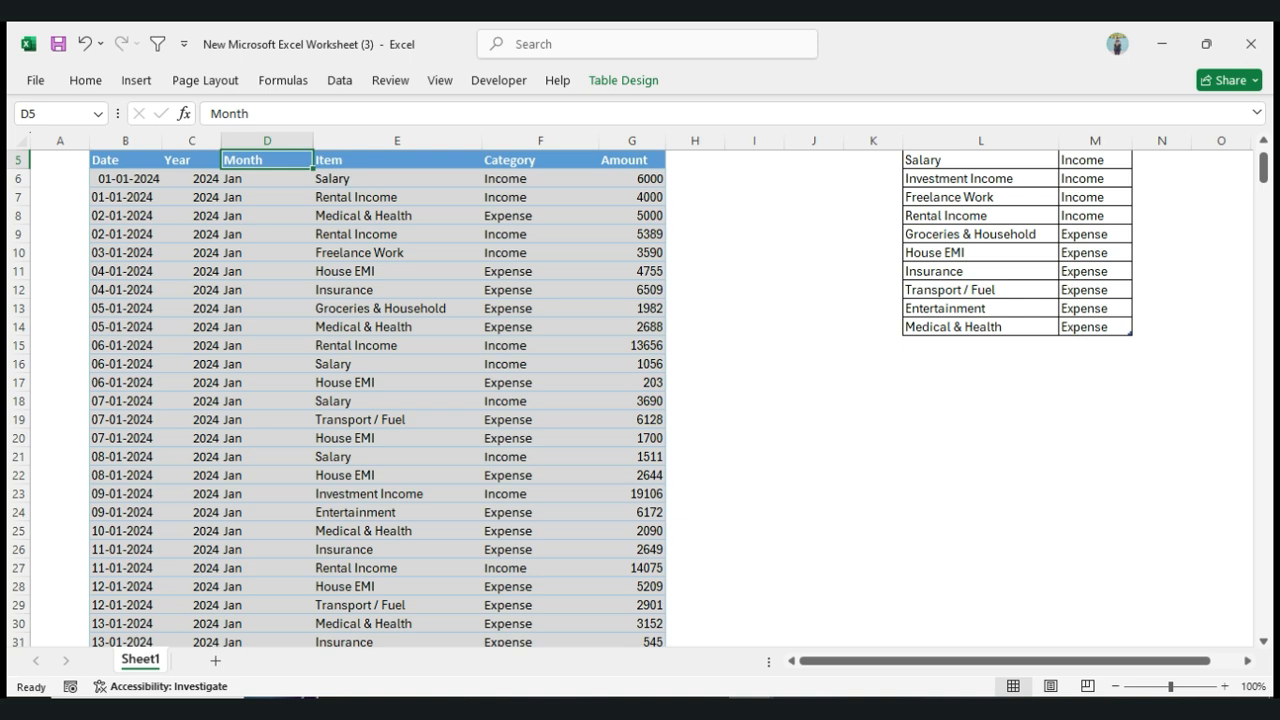
# Rename the transaction worksheet as Entrysheet
pyautogui.press('alt')
pyautogui.press('o')
pyautogui.press('h')
pyautogui.press('r')
pyautogui.write('e')
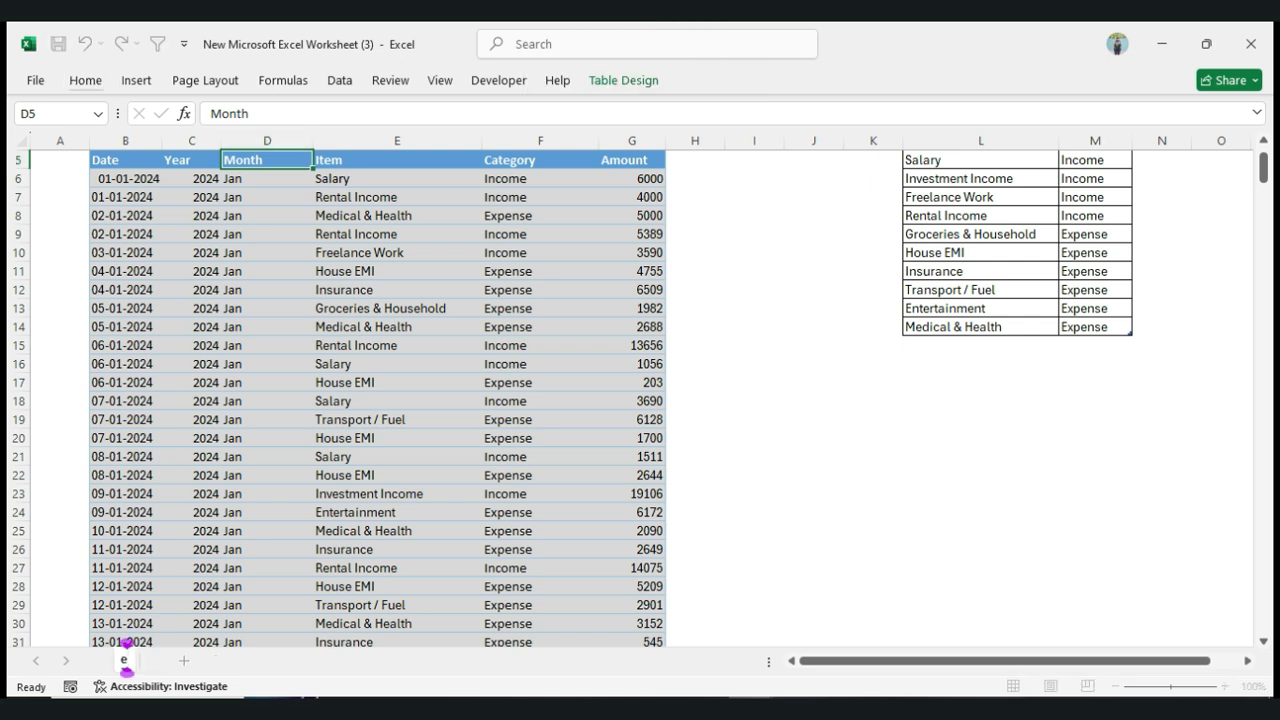
pyautogui.write('ntry')
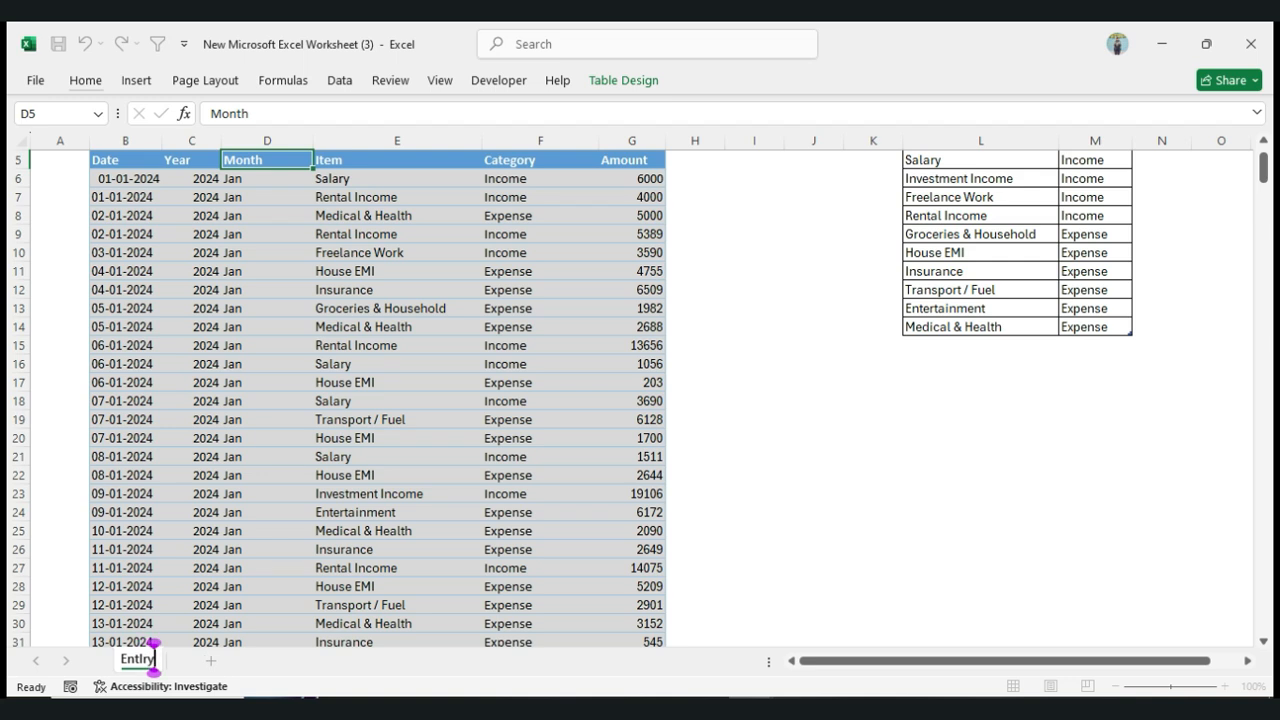
pyautogui.press('BackSpace')
pyautogui.press('BackSpace')
pyautogui.write('rysheet')
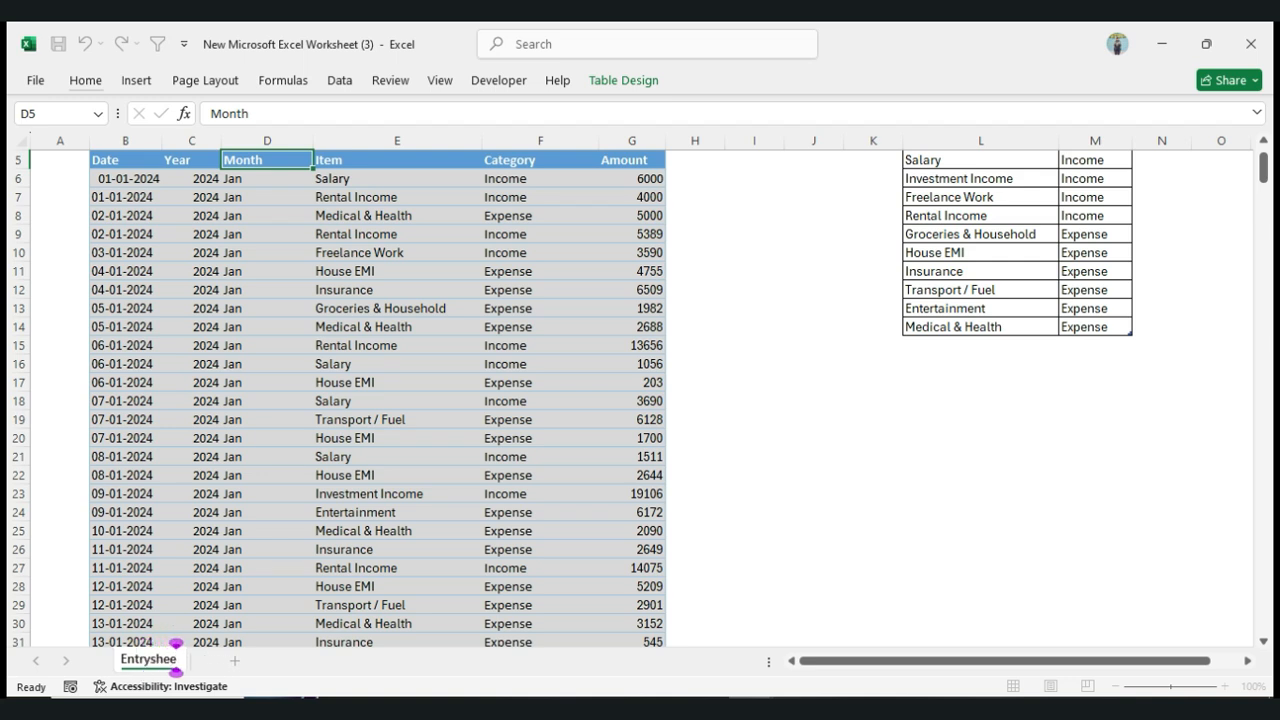
pyautogui.press('Return')
pyautogui.click(380, 493)
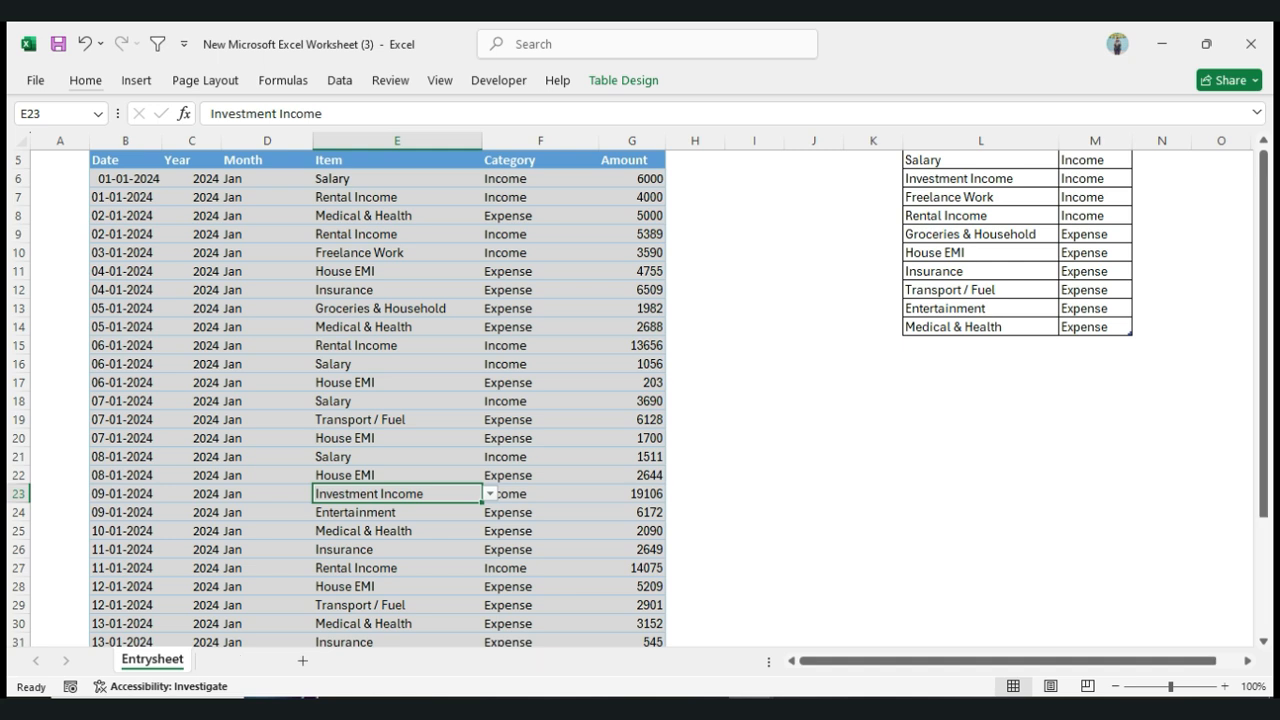
# Insert a new worksheet and rename it Dashboard
pyautogui.hotkey('shift', 'F11')
pyautogui.press('alt')
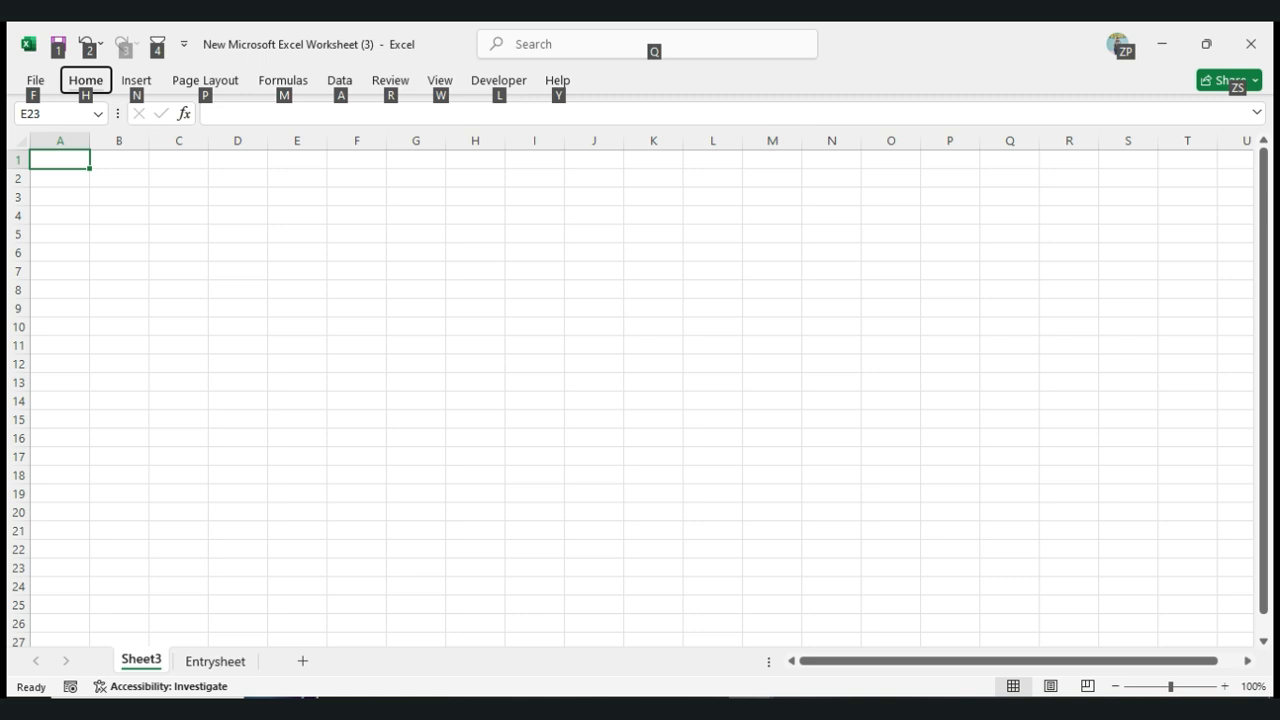
pyautogui.press('o')
pyautogui.press('h')
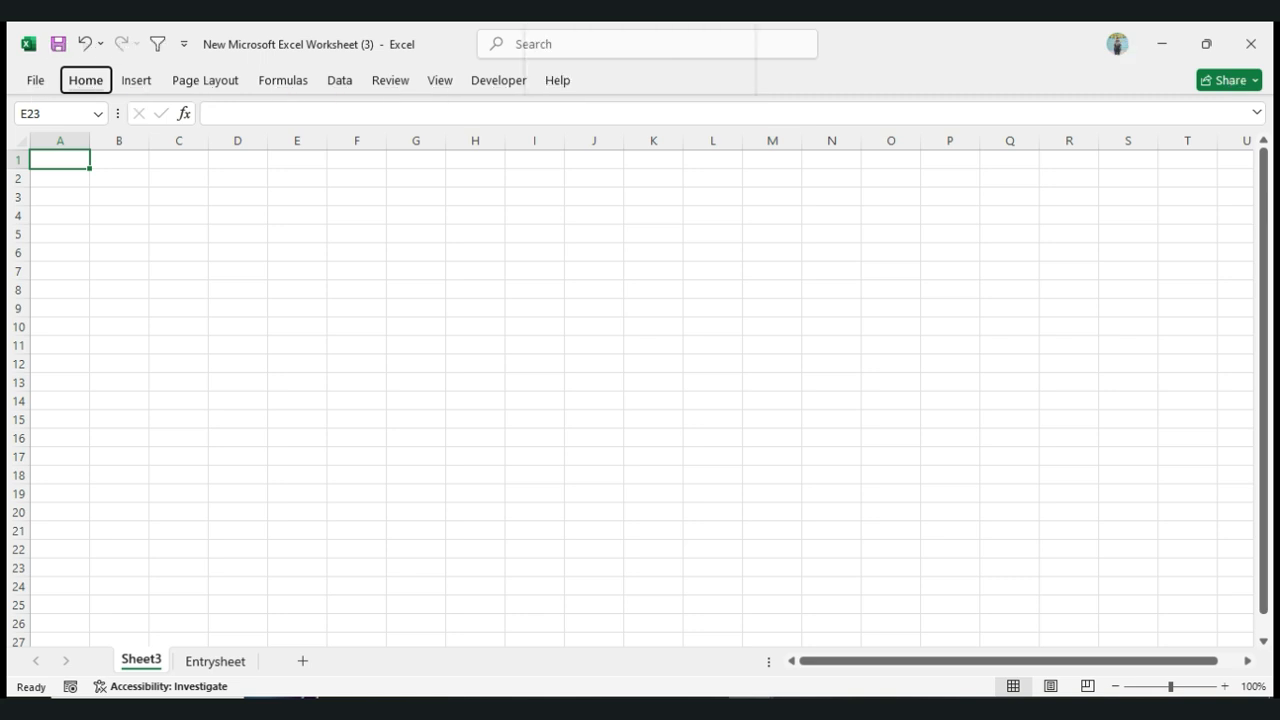
pyautogui.write('rD')
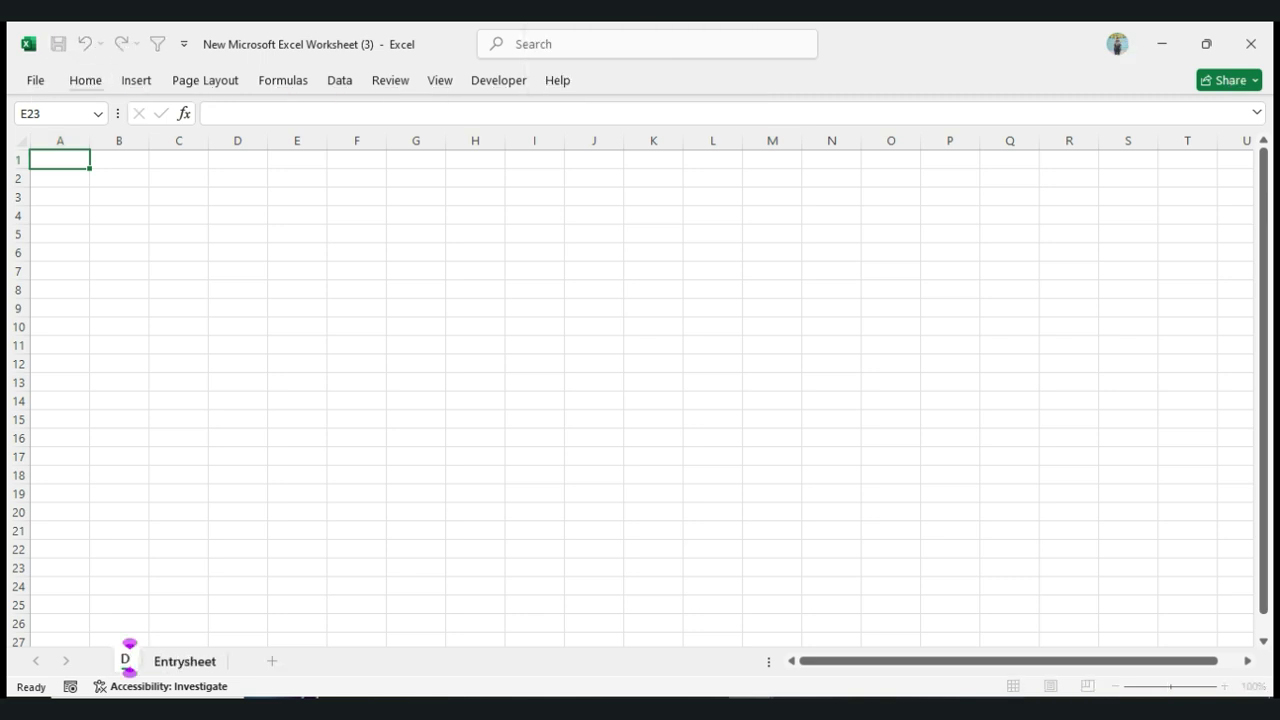
pyautogui.write('ash')
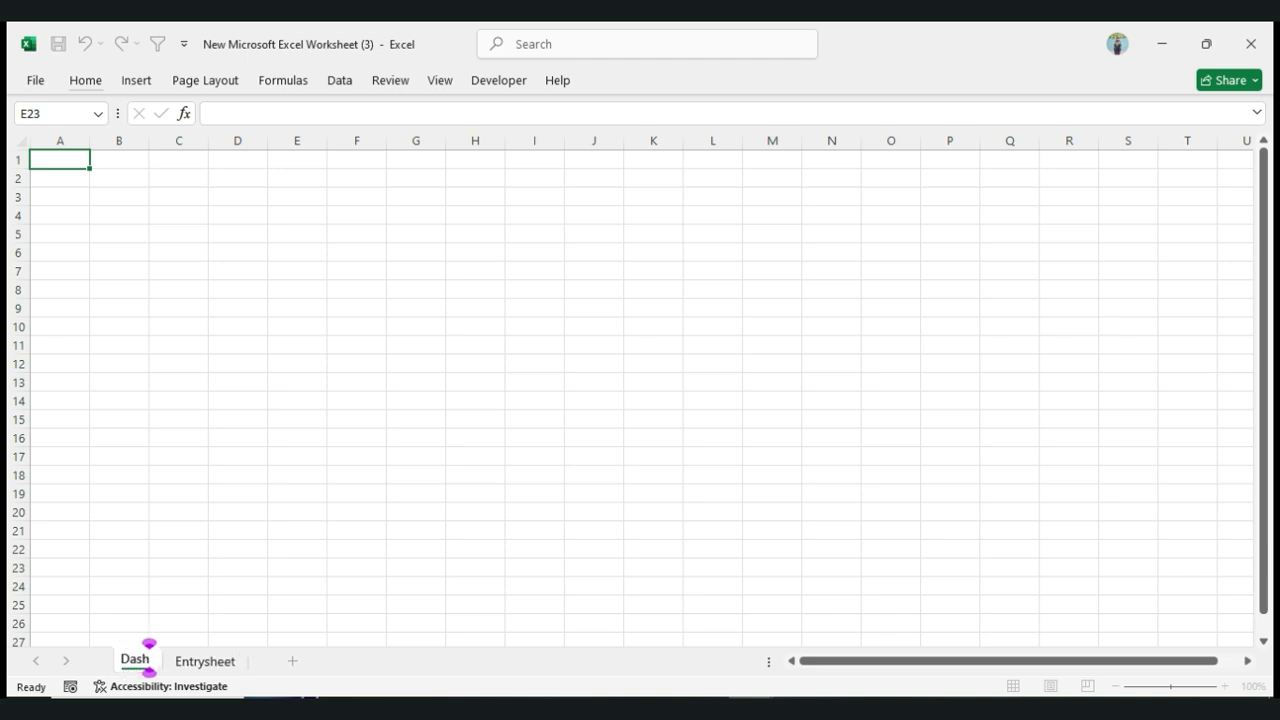
pyautogui.write('board')
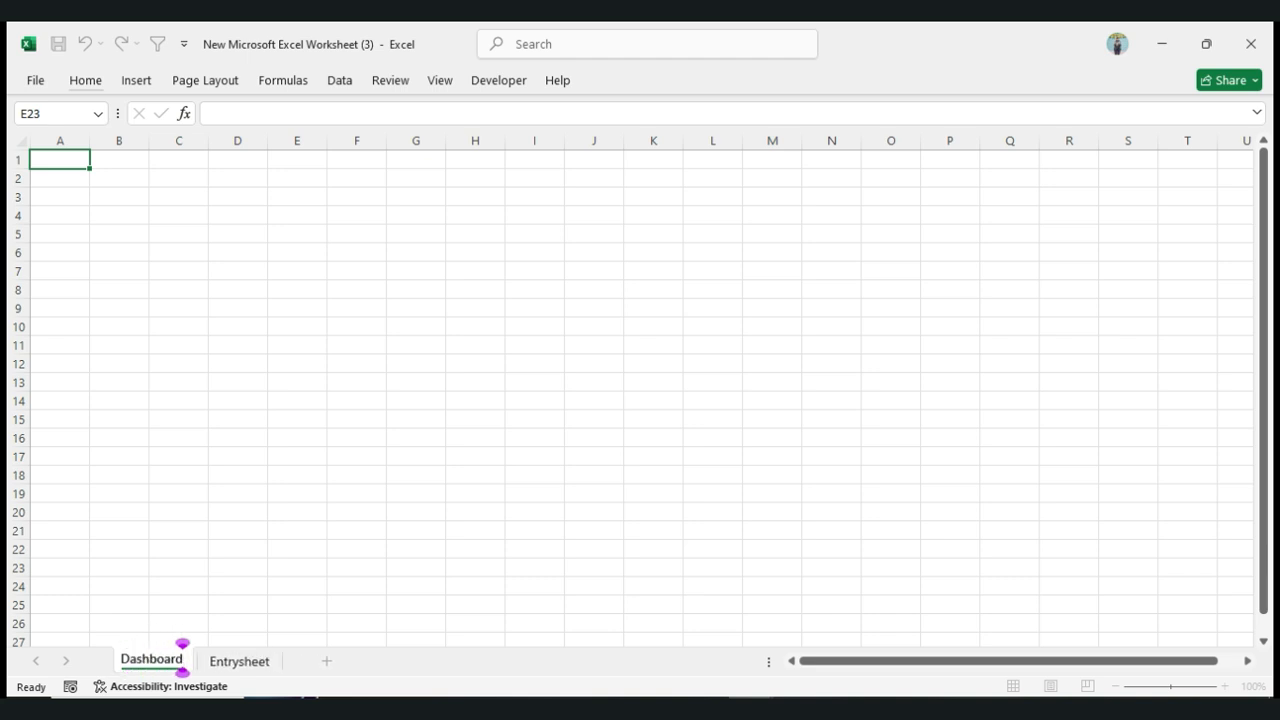
pyautogui.click(179, 568)
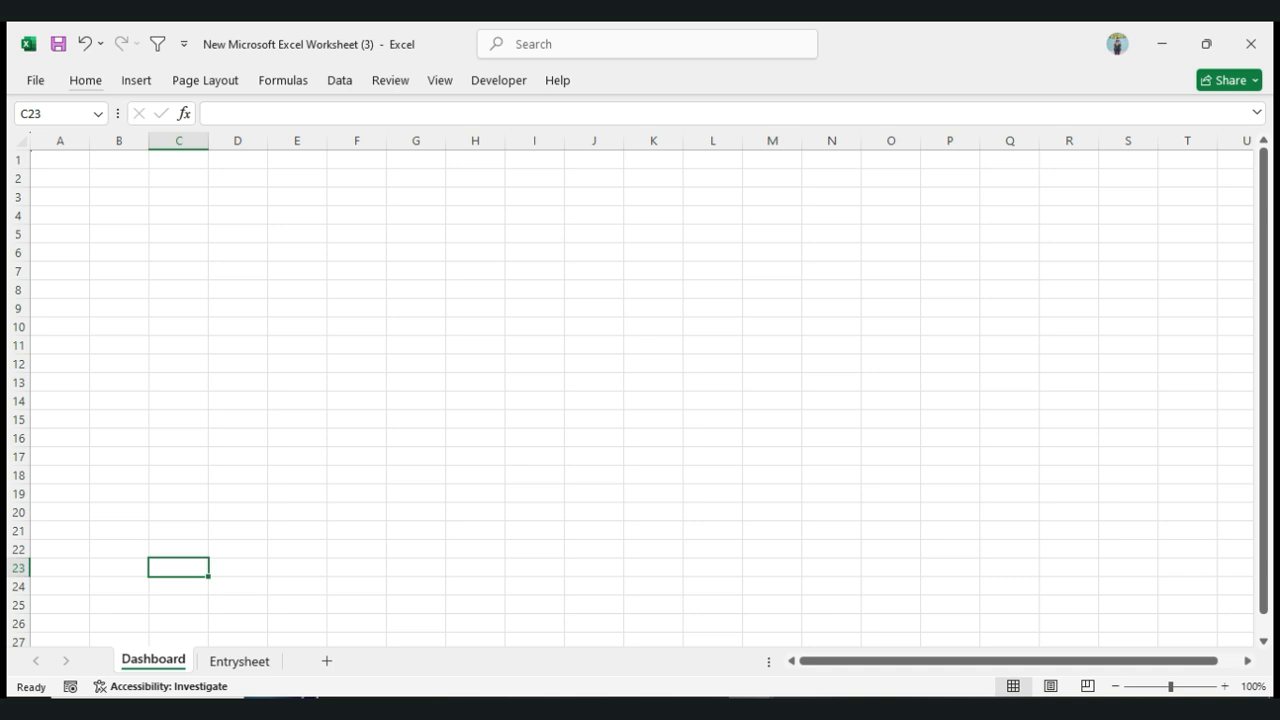
pyautogui.click(238, 364)
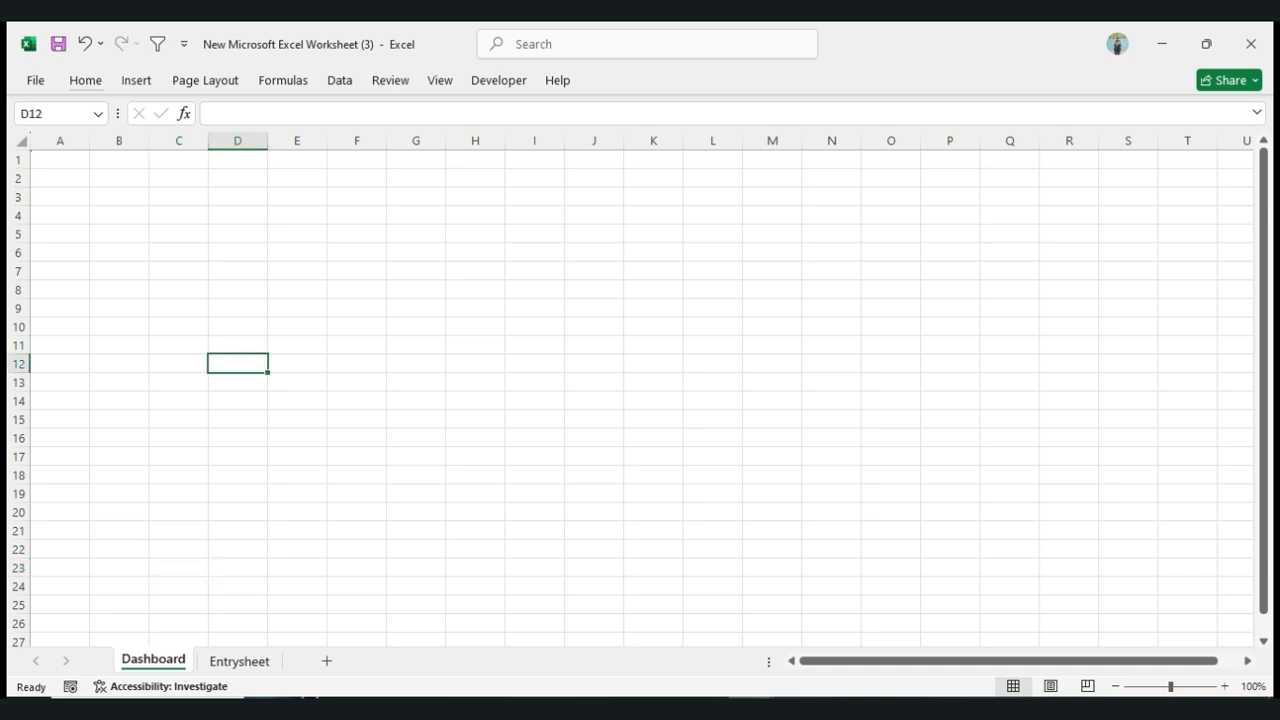
# Fill all cells of the Dashboard sheet with a light gray background
pyautogui.click(21, 140)
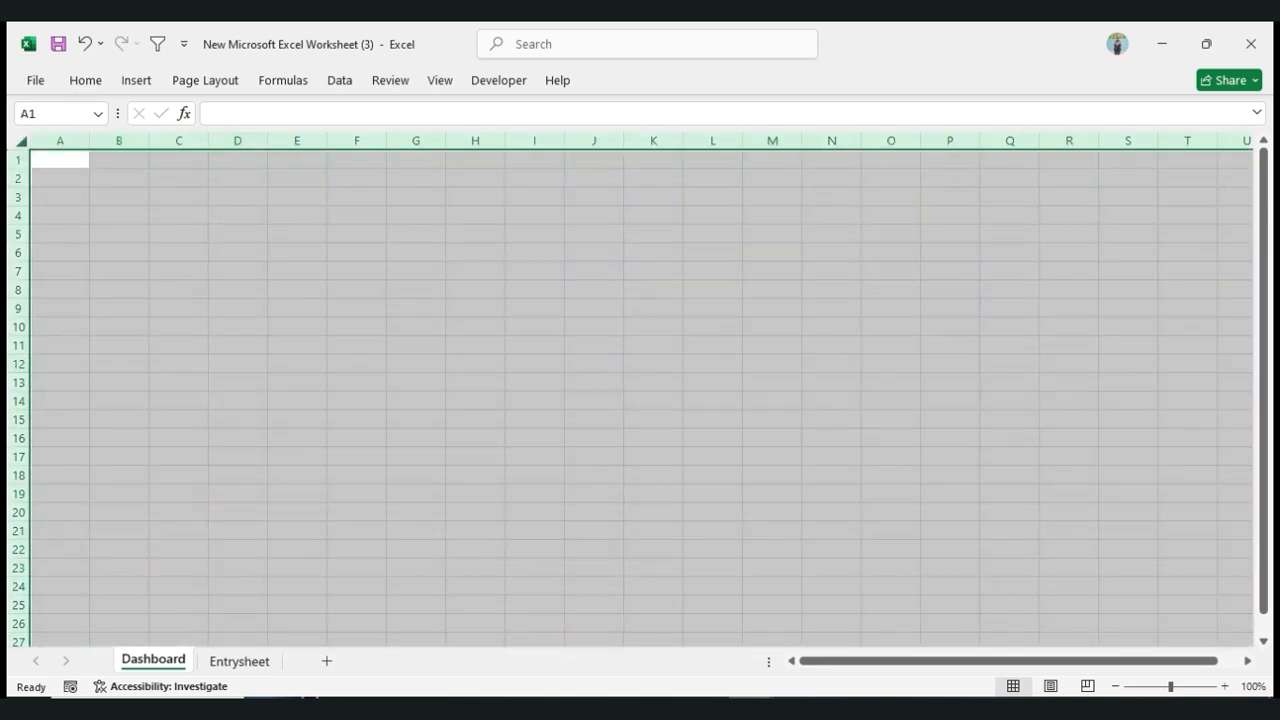
pyautogui.click(85, 80)
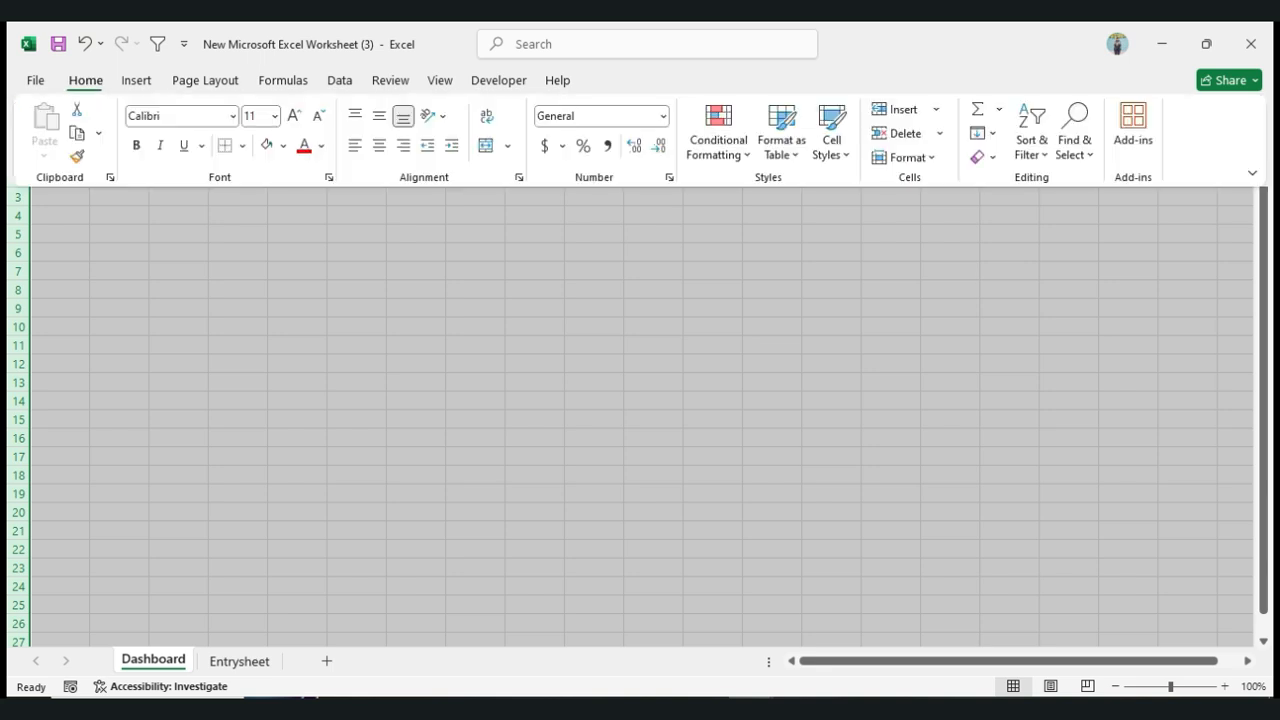
pyautogui.click(283, 146)
pyautogui.click(271, 295)
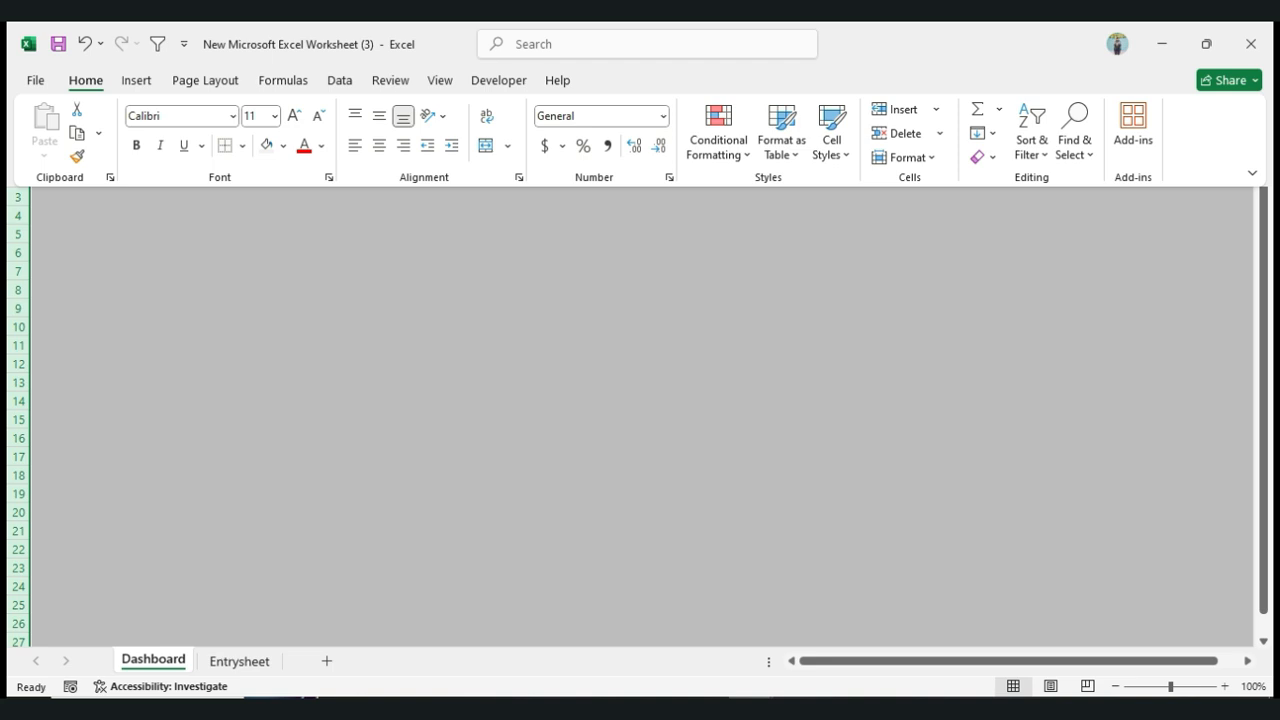
pyautogui.click(178, 283)
# Merge and center A1:L1 in a taller row 1 of the Dashboard sheet and enter the title INCOME & EXPENSES
pyautogui.moveTo(18, 168); pyautogui.dragTo(713, 166)
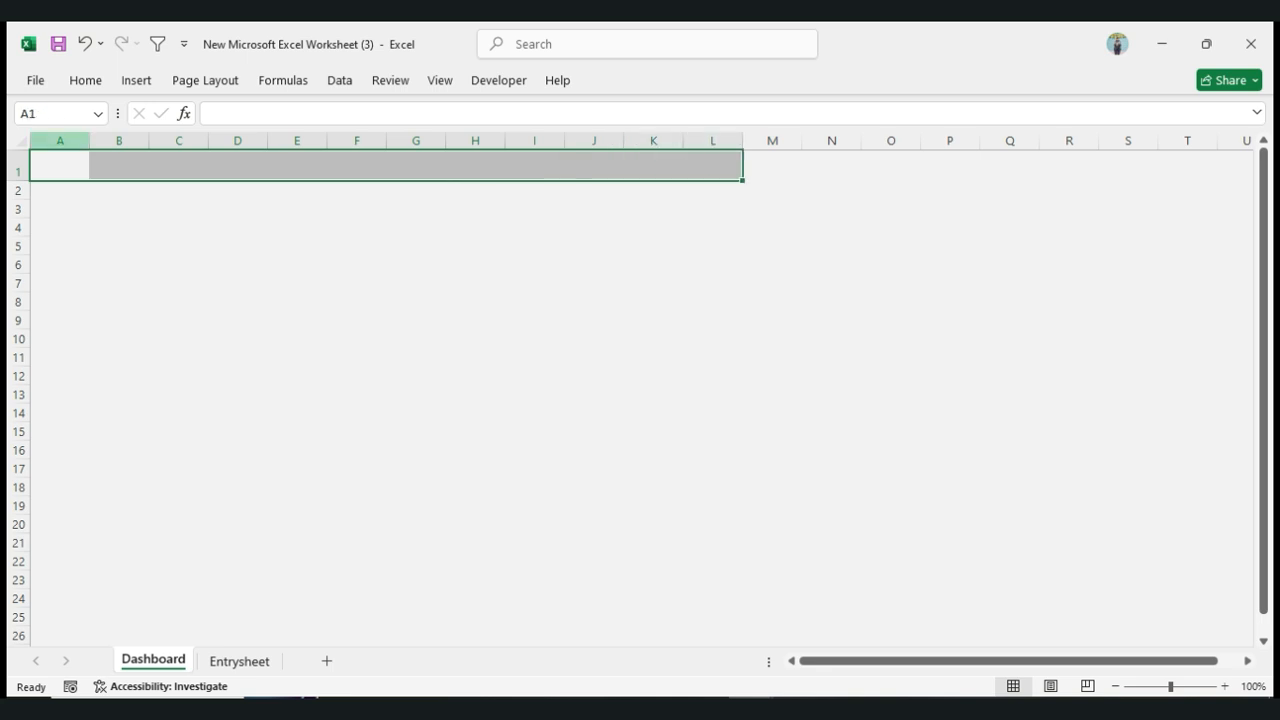
pyautogui.click(85, 80)
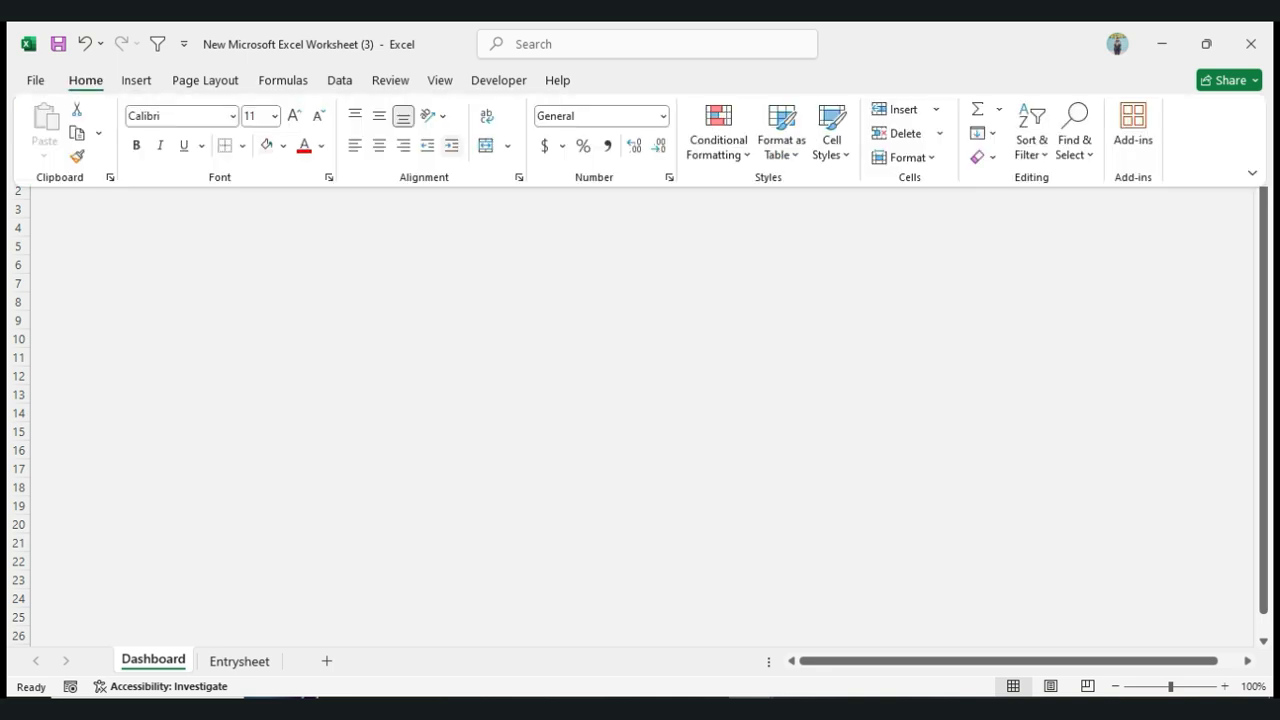
pyautogui.click(486, 145)
pyautogui.write('INCOME & EXPENSES')
pyautogui.hotkey('ctrl', 'Return')
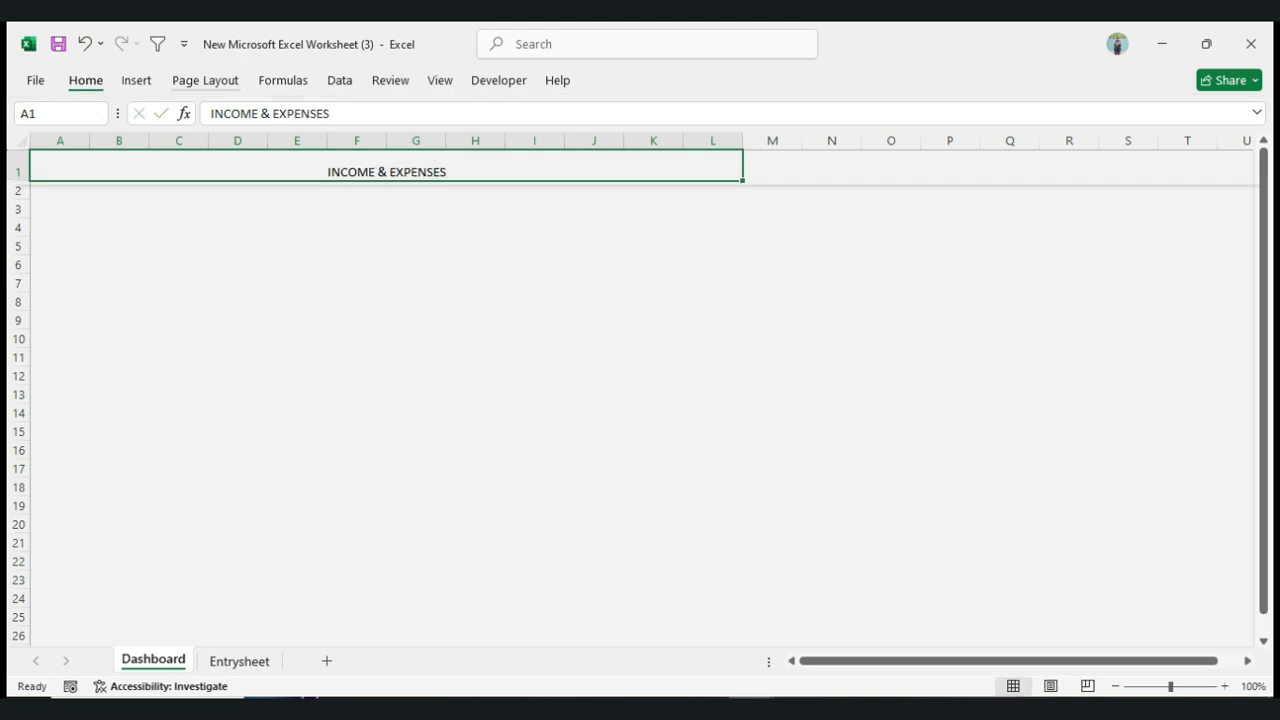
# Make the Dashboard title in A1 bold and enlarge its font
pyautogui.click(85, 80)
pyautogui.press('Escape')
pyautogui.hotkey('ctrl', 'b')
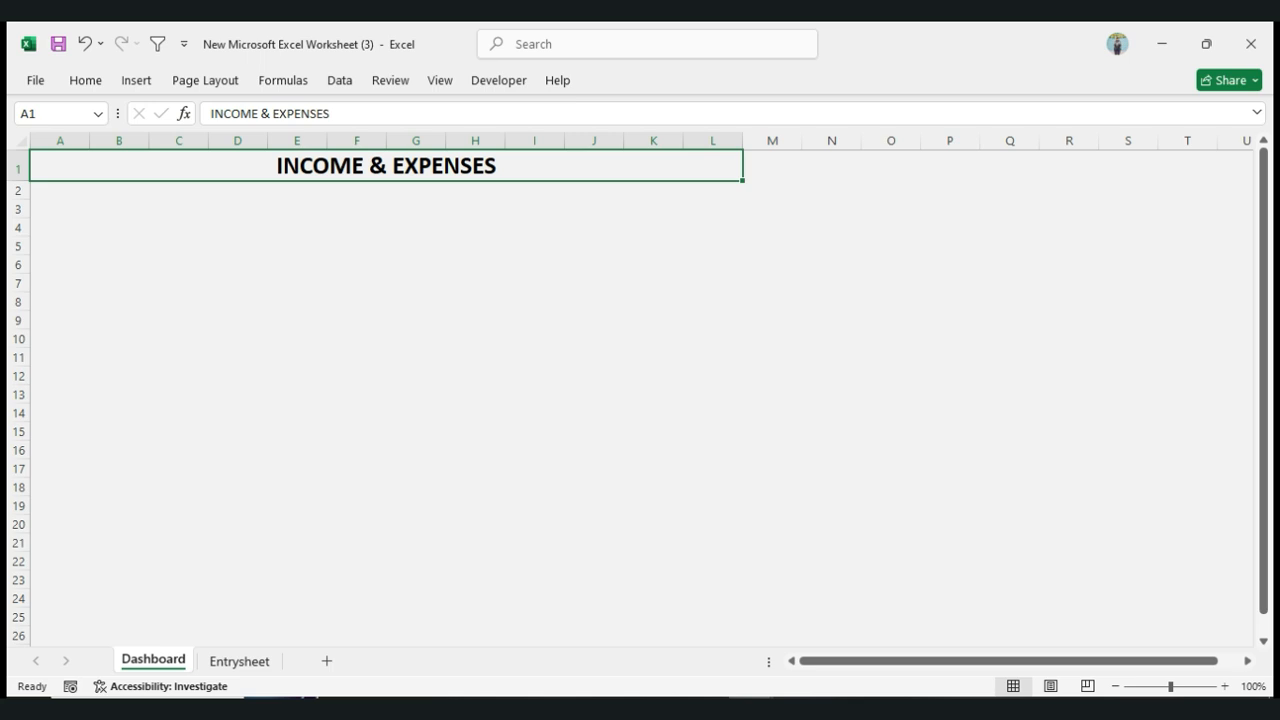
# Enter the label Select Year in B3, fit column B to it and make the label bold
pyautogui.click(415, 319)
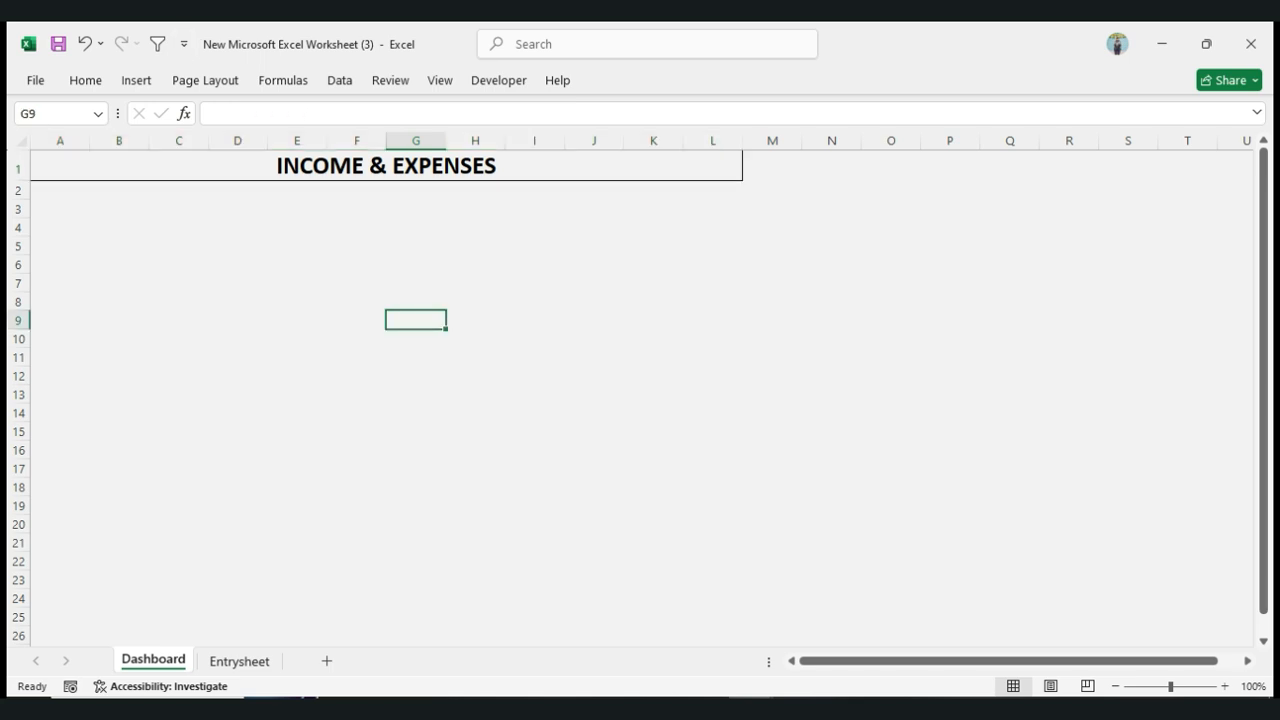
pyautogui.click(119, 208)
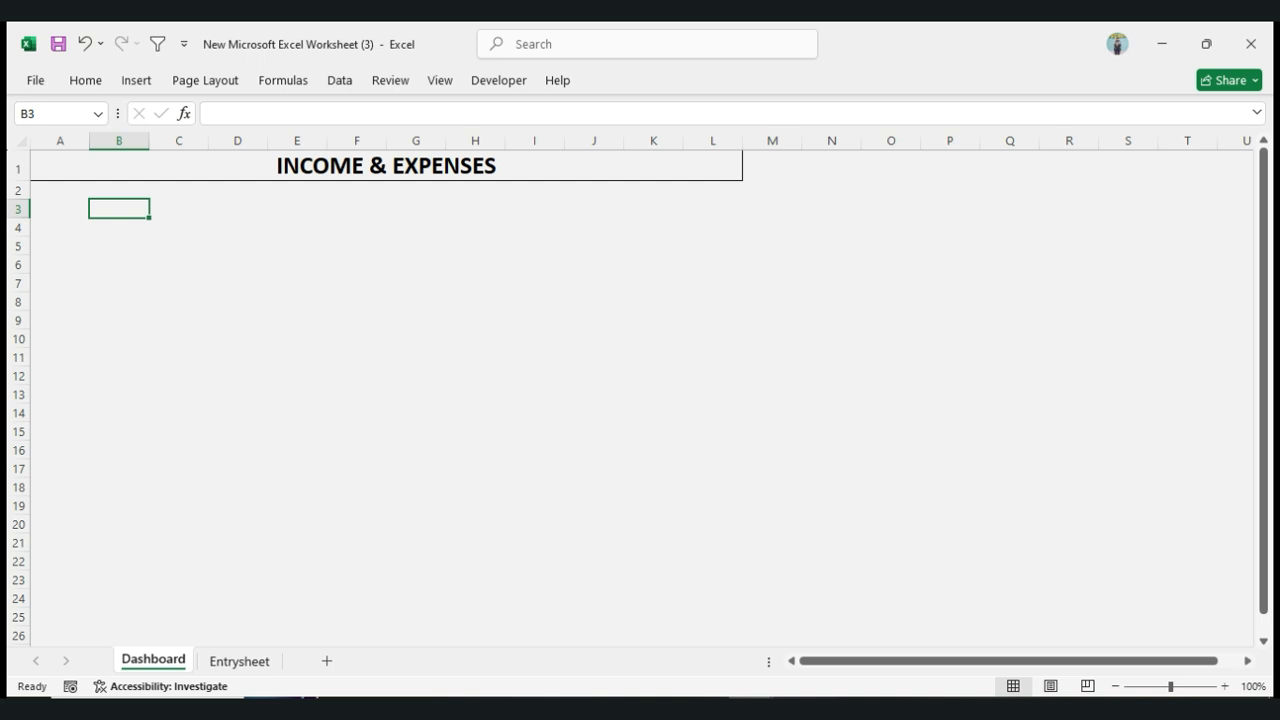
pyautogui.write('s')
pyautogui.press('BackSpace')
pyautogui.write('Sele')
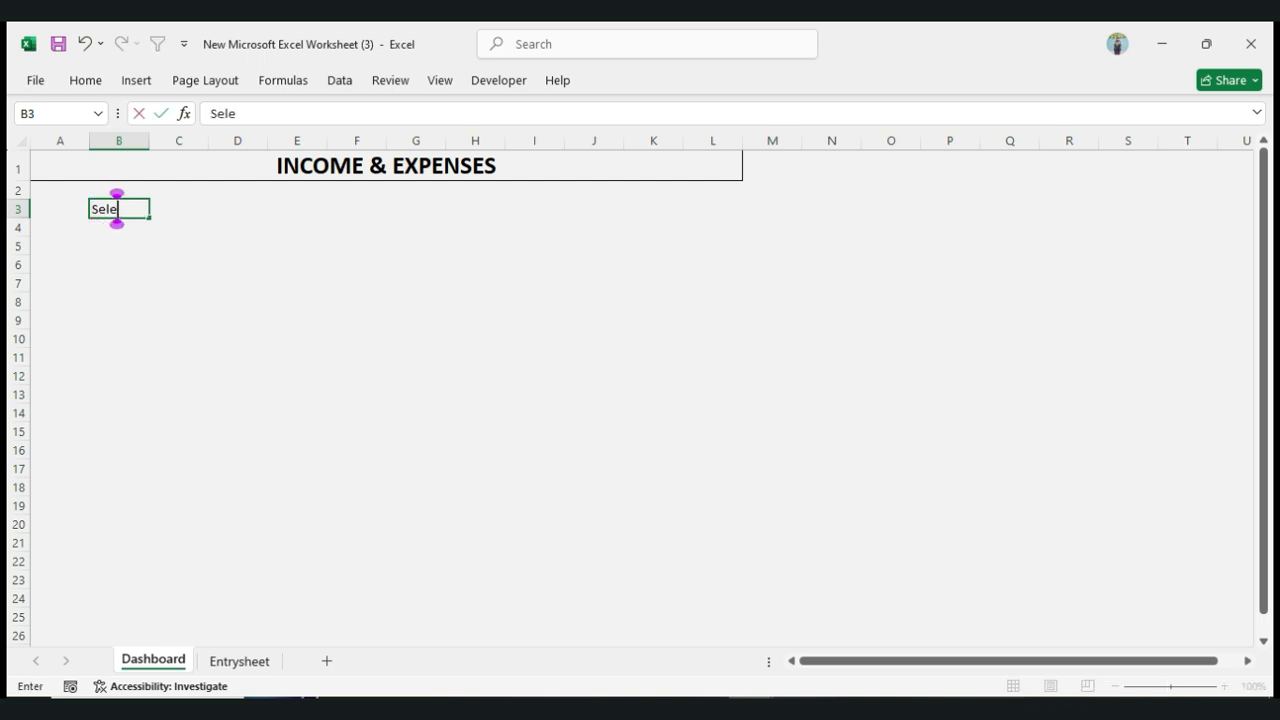
pyautogui.write('ct Year')
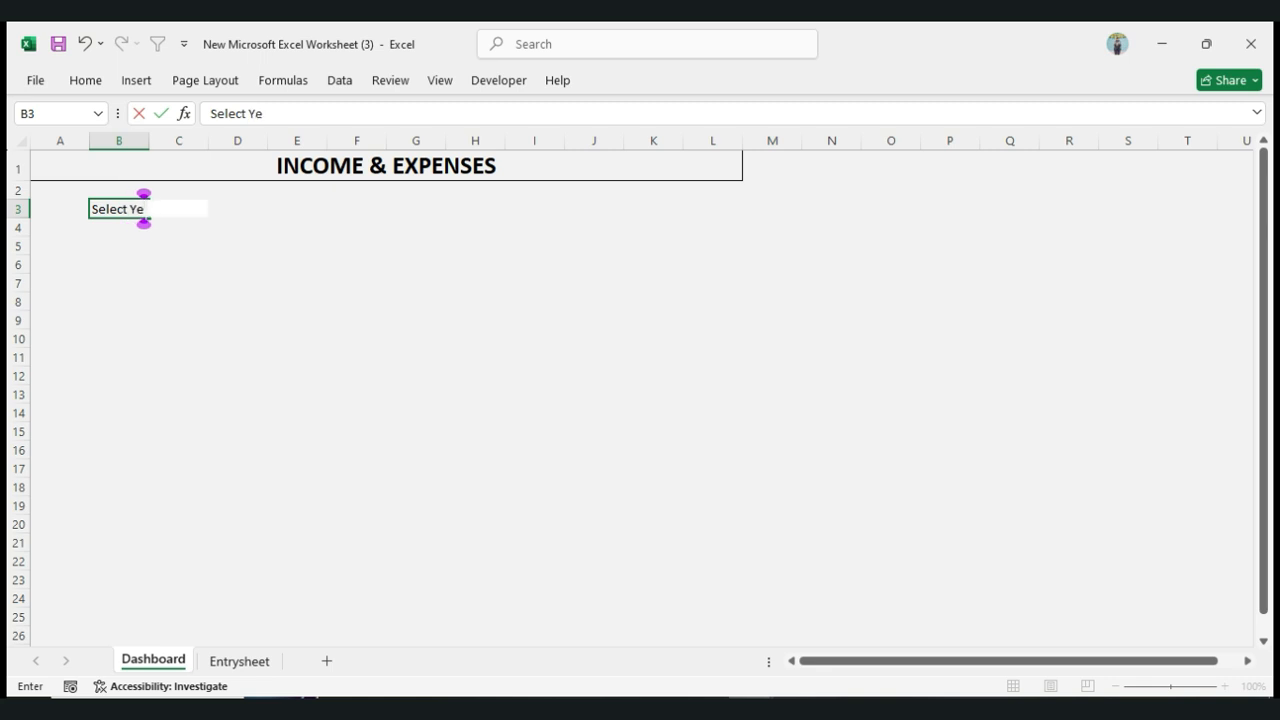
pyautogui.doubleClick(149, 140)
pyautogui.hotkey('ctrl', 'b')
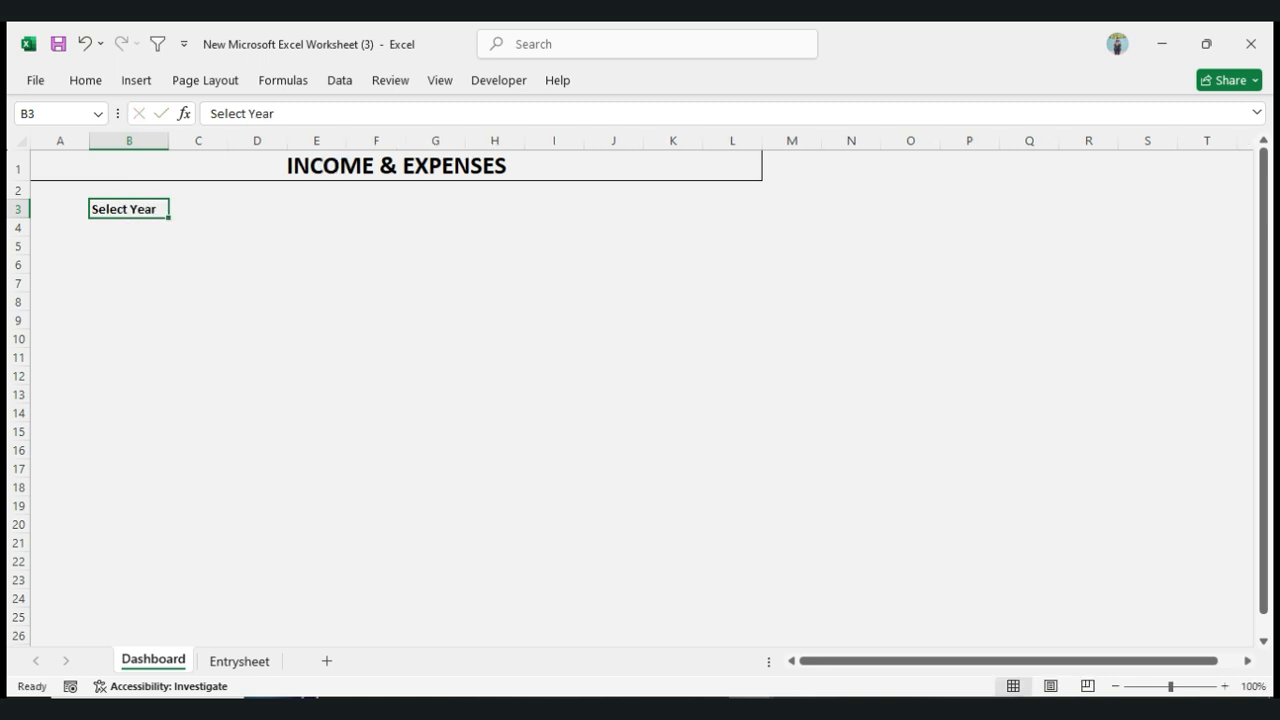
# Fill the Select Year label cell B3 with a medium gray background
pyautogui.hotkey('shift', 'F10')
pyautogui.press('Escape')
pyautogui.hotkey('ctrl', '1')
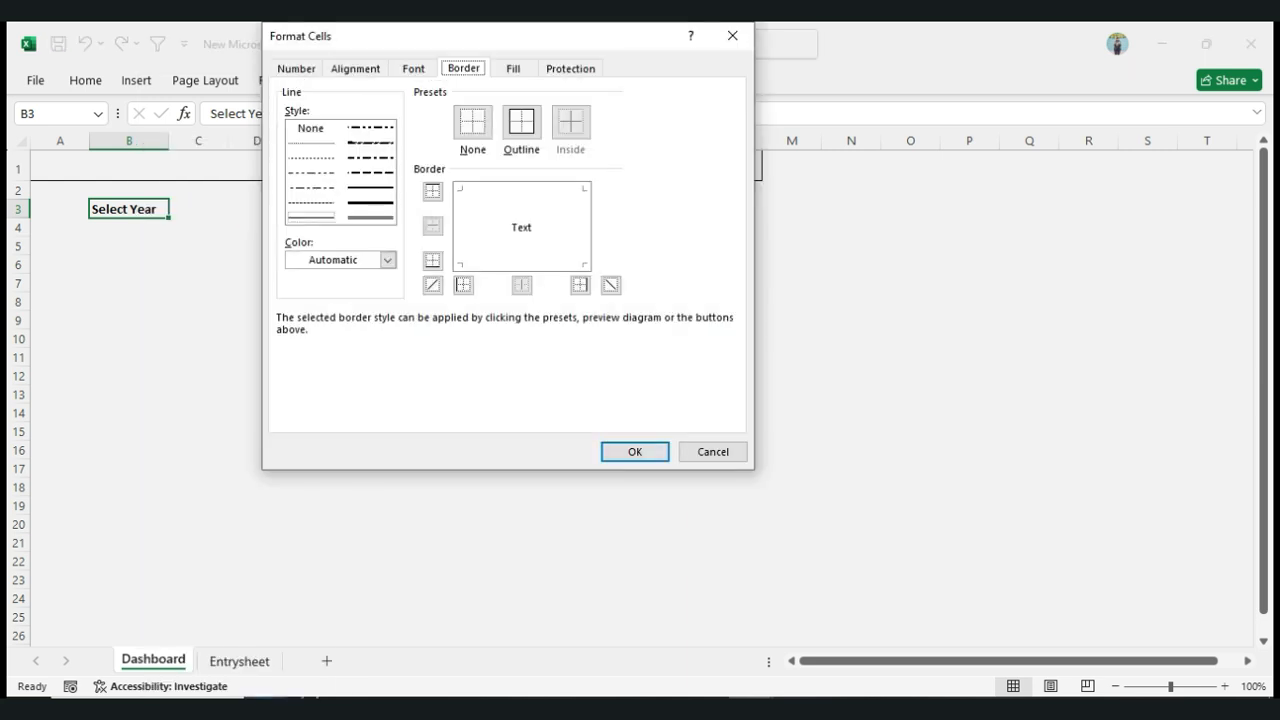
pyautogui.hotkey('ctrl', 'Tab')
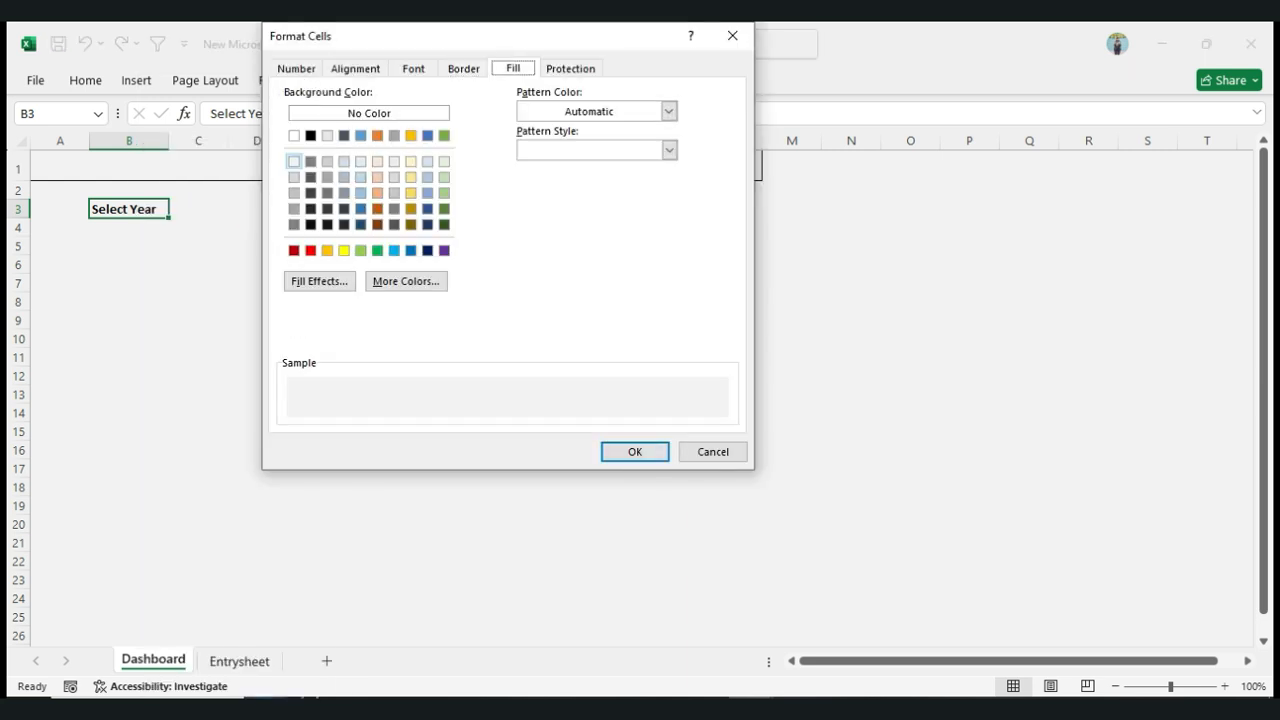
pyautogui.click(427, 161)
pyautogui.press('Return')
# Fill the year input cell C3 with white and widen columns B and C slightly
pyautogui.click(198, 208)
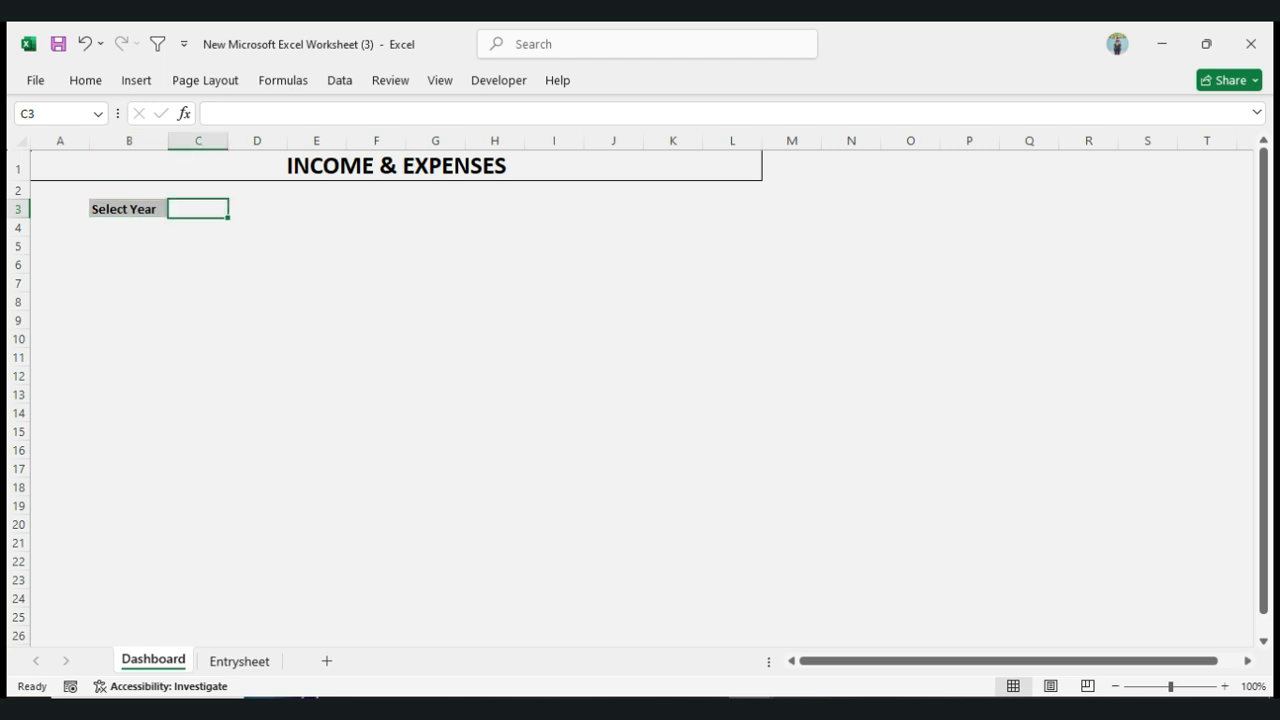
pyautogui.hotkey('ctrl', '1')
pyautogui.press('Return')
pyautogui.click(128, 208)
pyautogui.moveTo(168, 140); pyautogui.dragTo(185, 140)
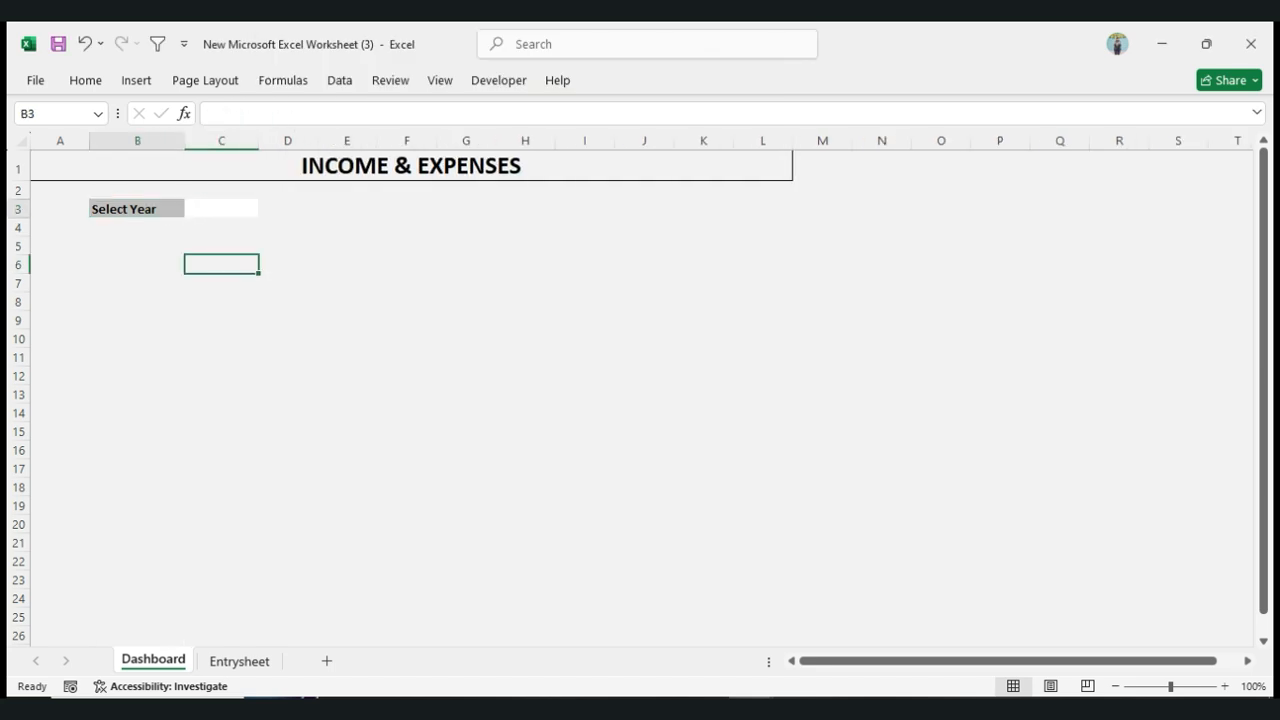
# Apply outline and inside borders to B3:C3
pyautogui.hotkey('shift', 'Right')
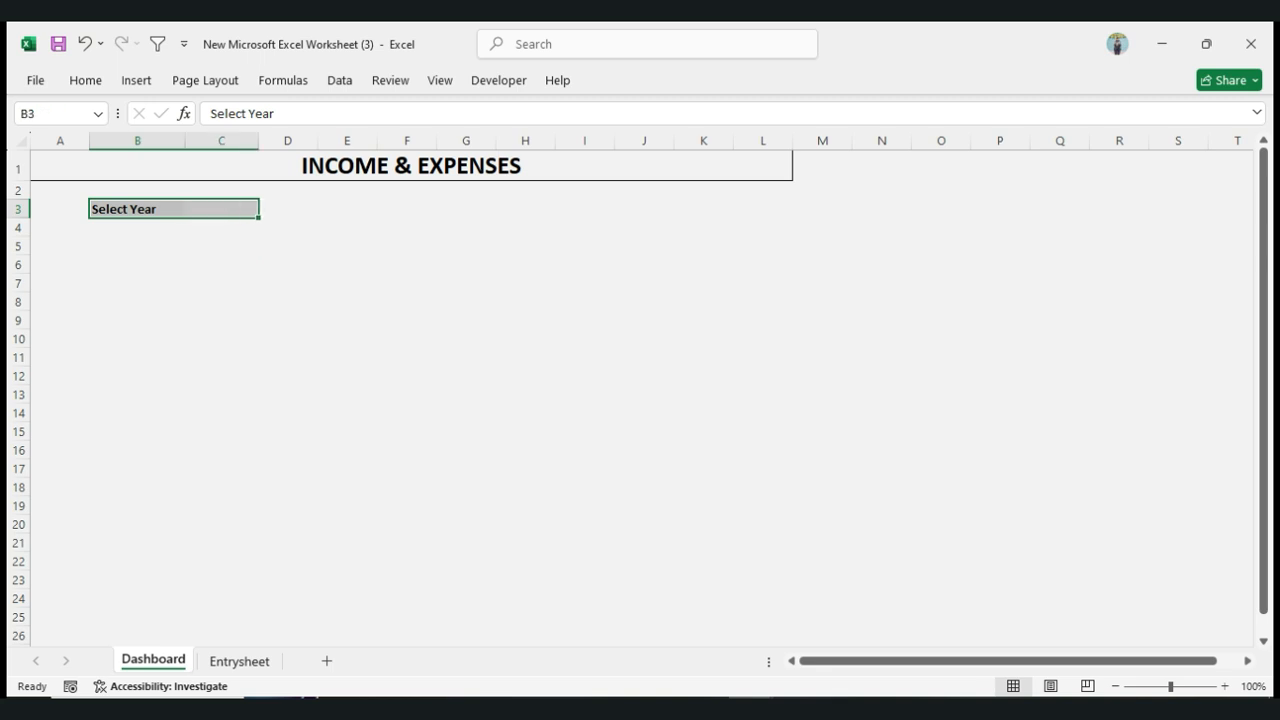
pyautogui.rightClick(141, 208)
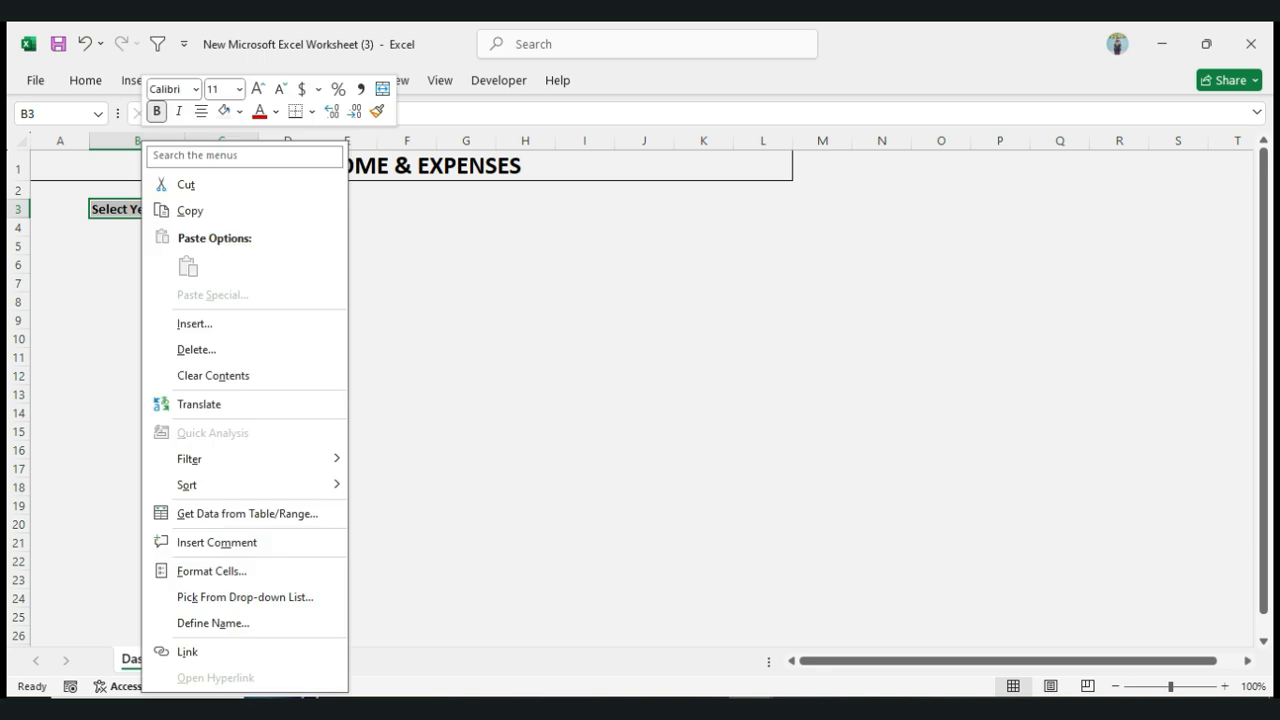
pyautogui.click(190, 571)
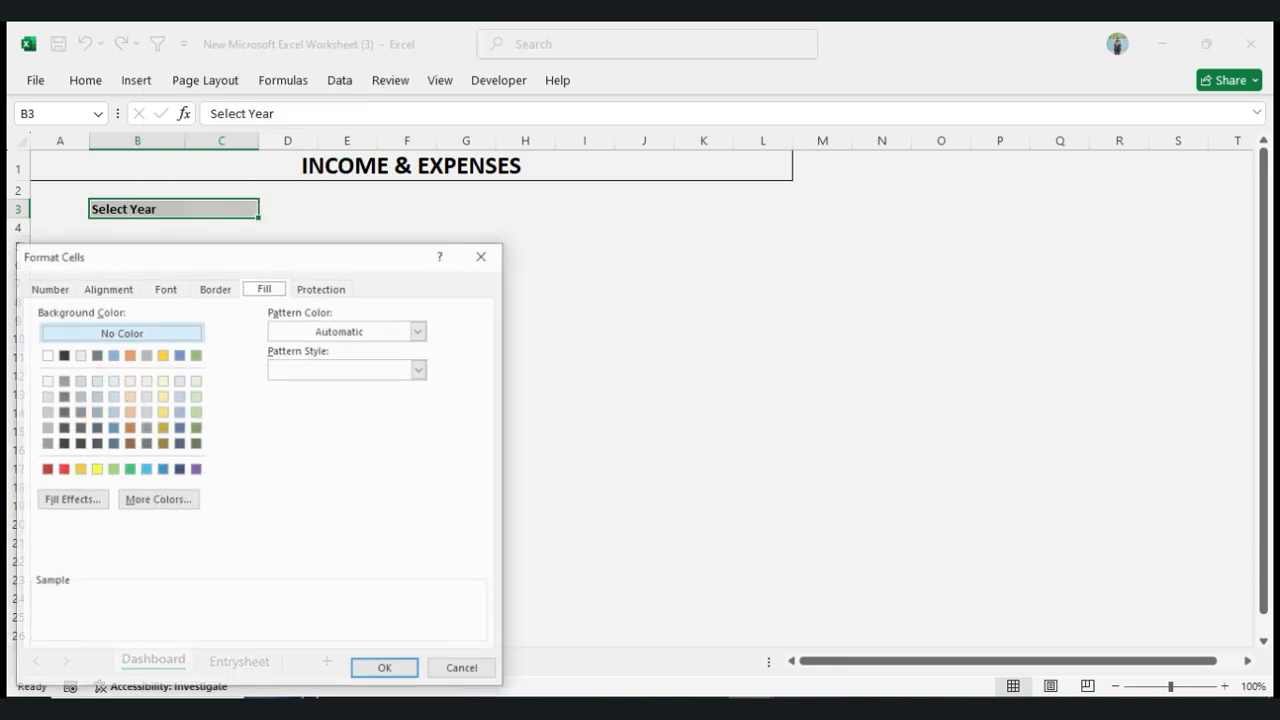
pyautogui.click(215, 287)
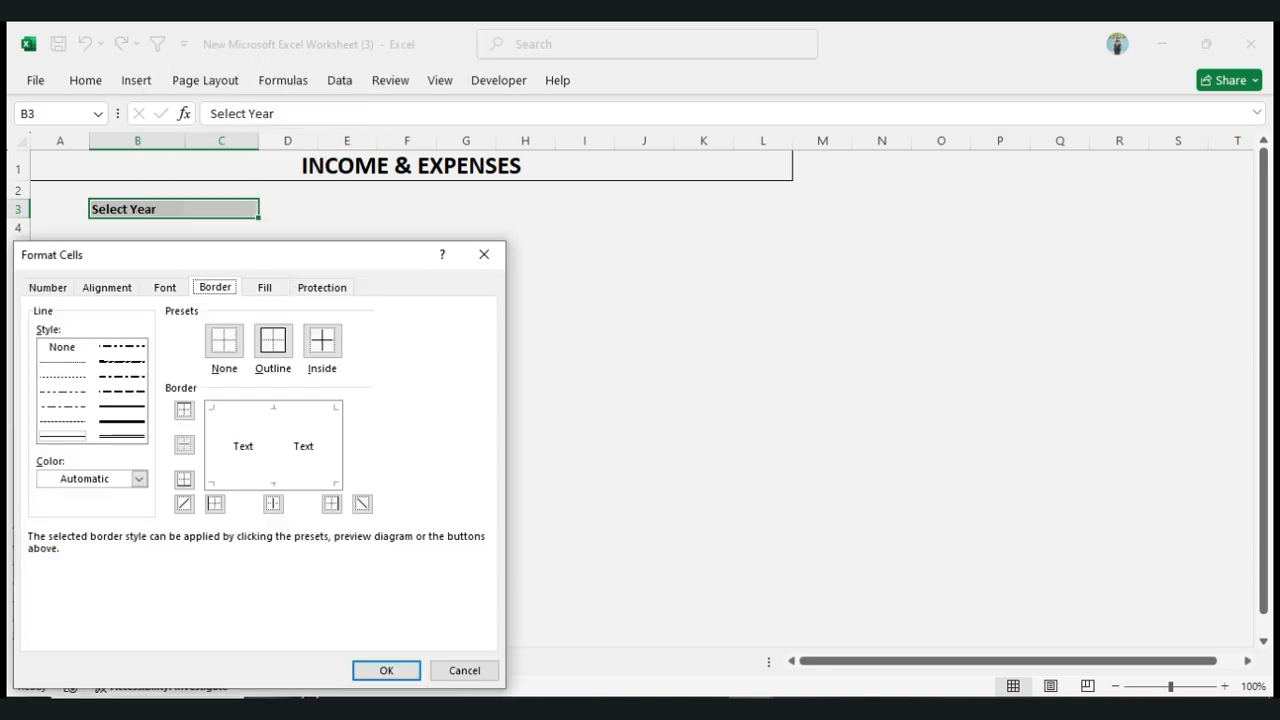
pyautogui.click(273, 340)
pyautogui.click(322, 340)
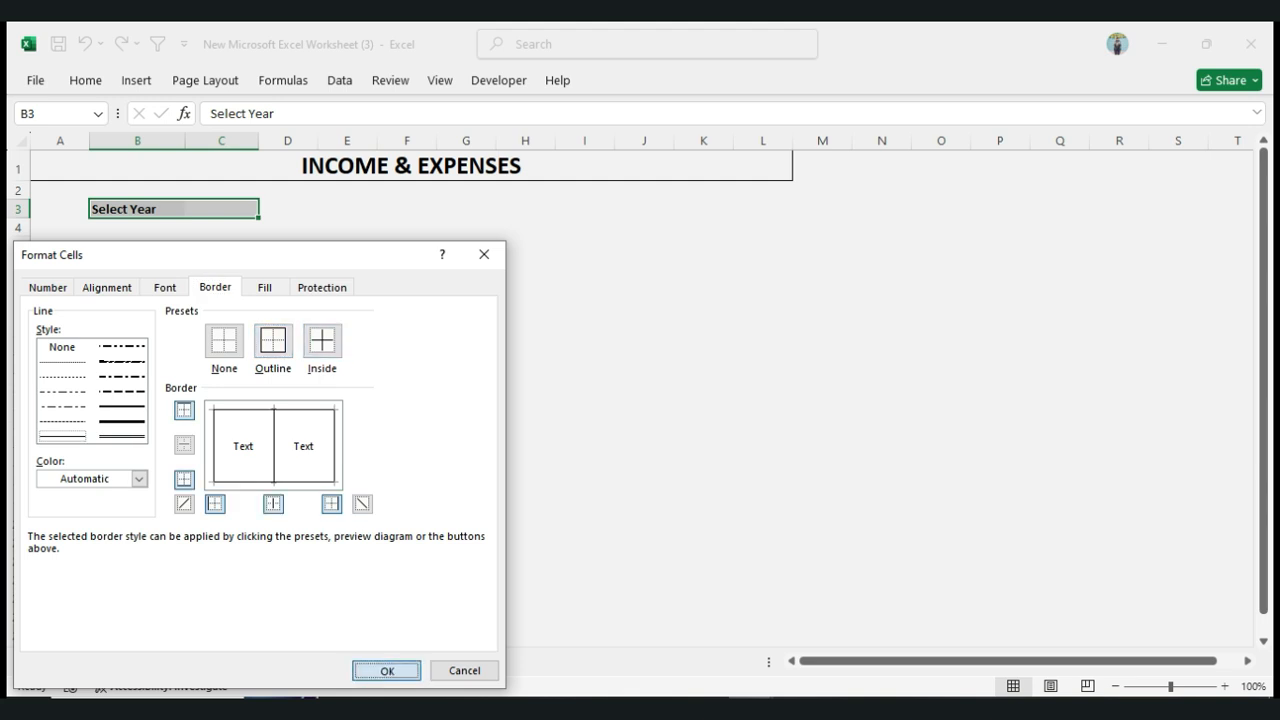
pyautogui.click(386, 670)
# Copy the formatted Select Year block B3:C3 to F3, B7 and F7, fitting column F to its label
pyautogui.click(137, 283)
pyautogui.press('Up')
pyautogui.press('Up')
pyautogui.press('Up')
pyautogui.press('Up')
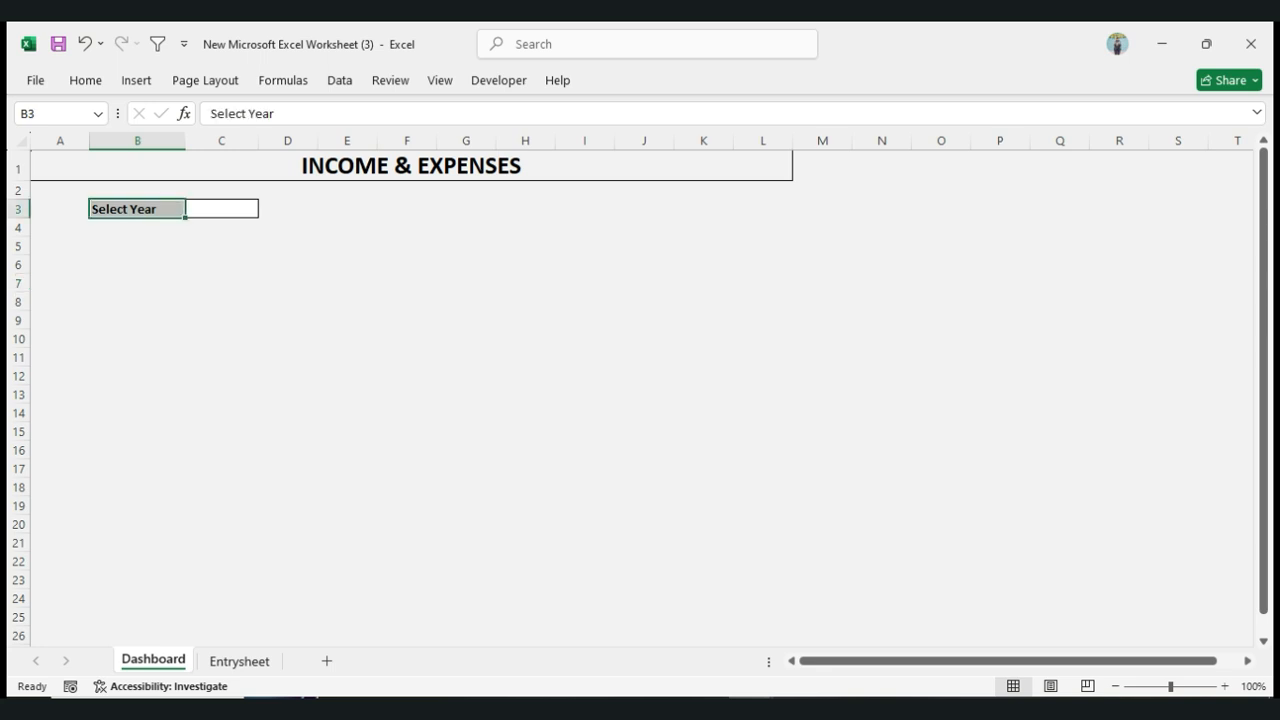
pyautogui.hotkey('shift', 'Right')
pyautogui.hotkey('ctrl', 'c')
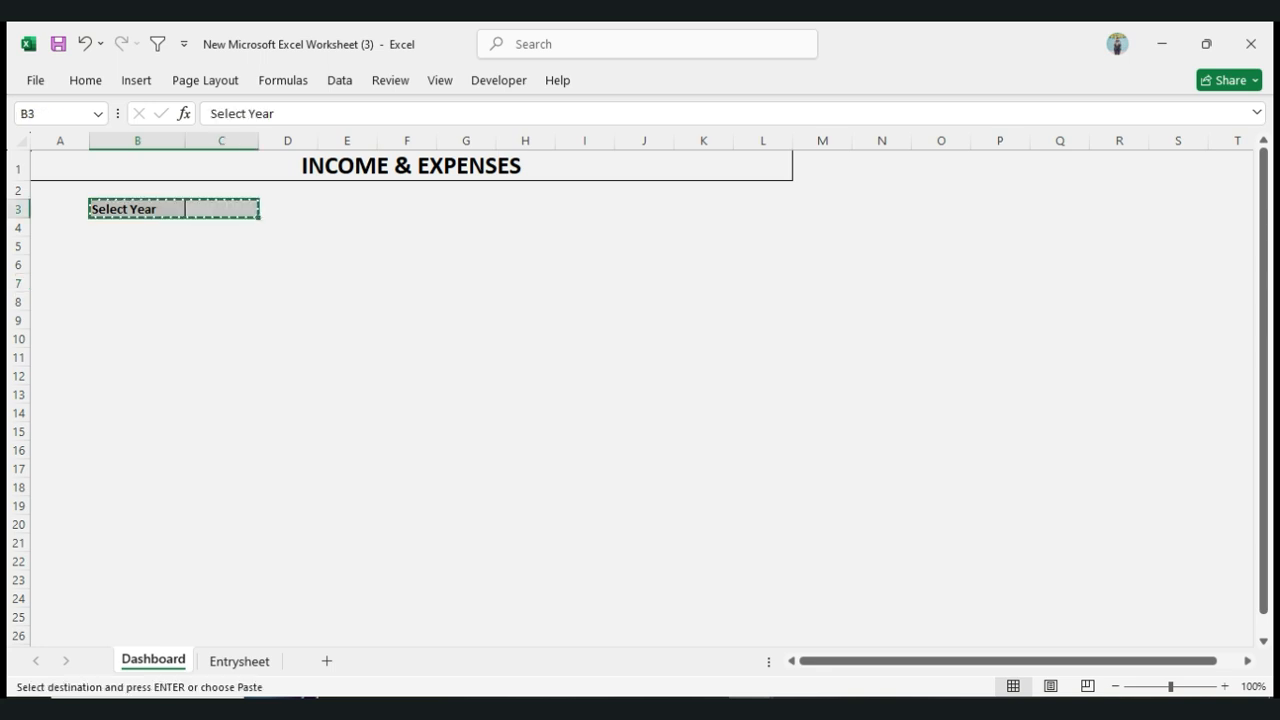
pyautogui.click(406, 208)
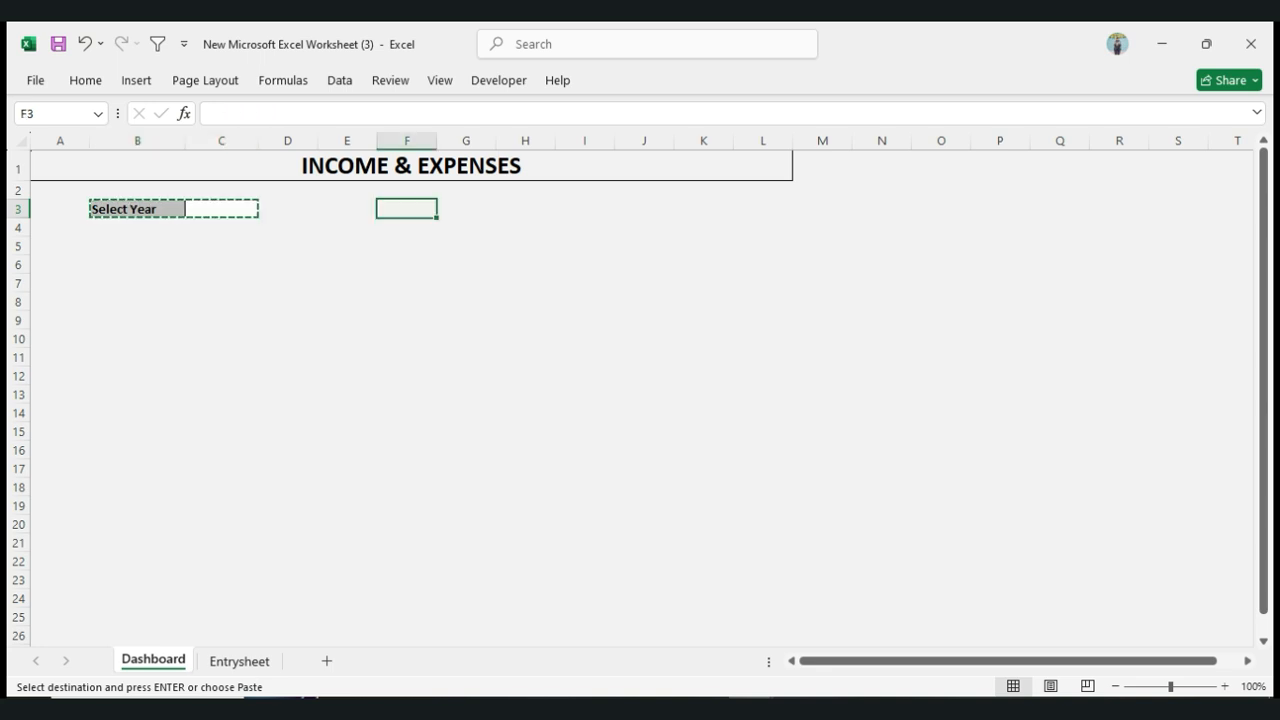
pyautogui.hotkey('ctrl', 'v')
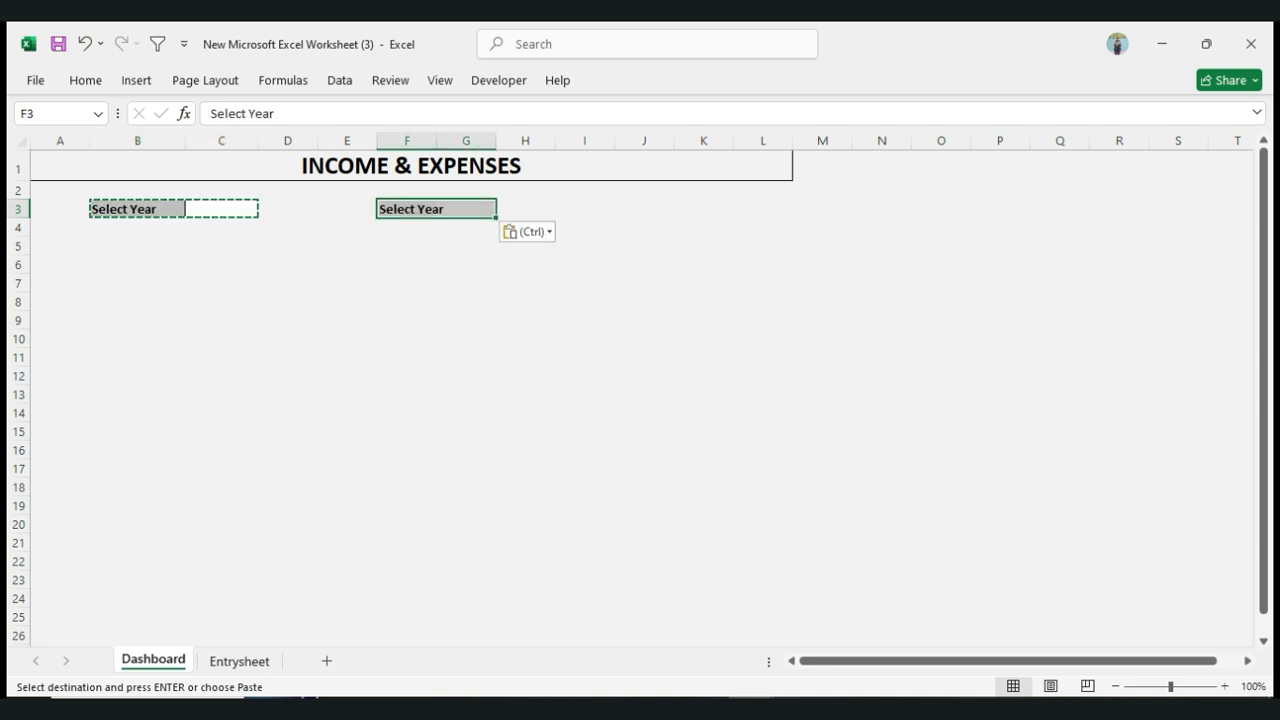
pyautogui.click(137, 283)
pyautogui.hotkey('ctrl', 'v')
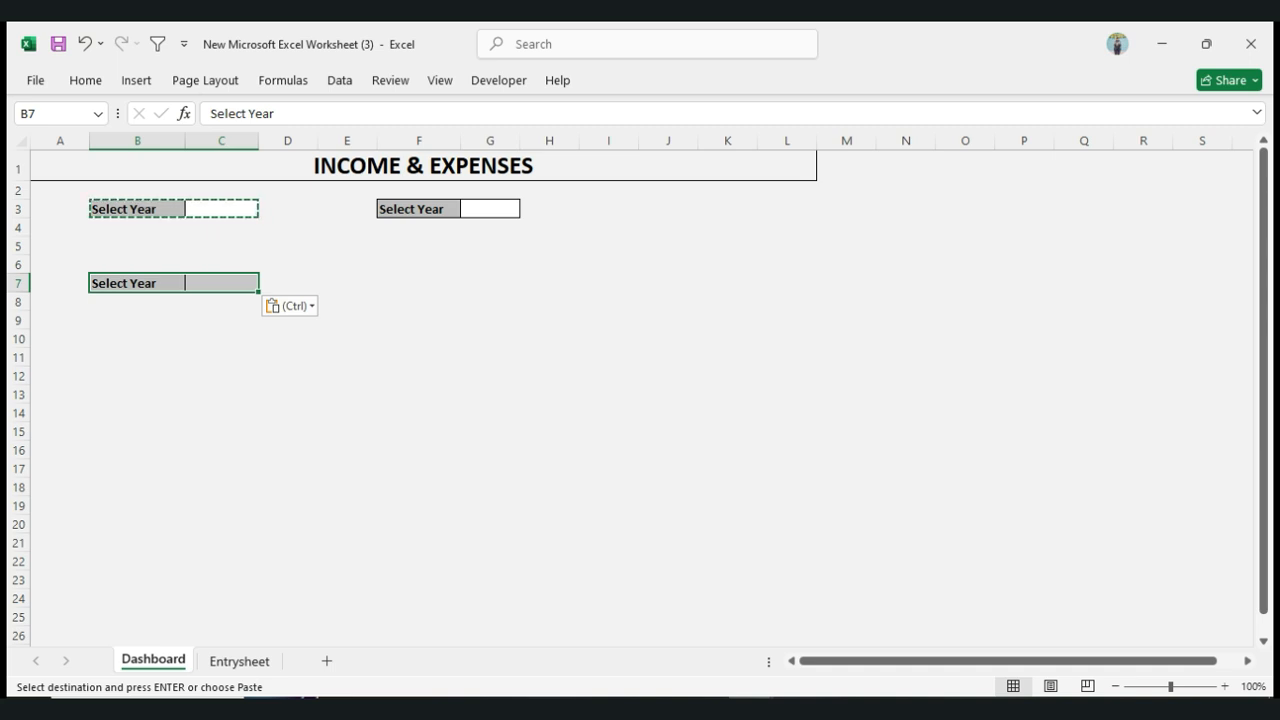
pyautogui.click(419, 283)
pyautogui.hotkey('ctrl', 'v')
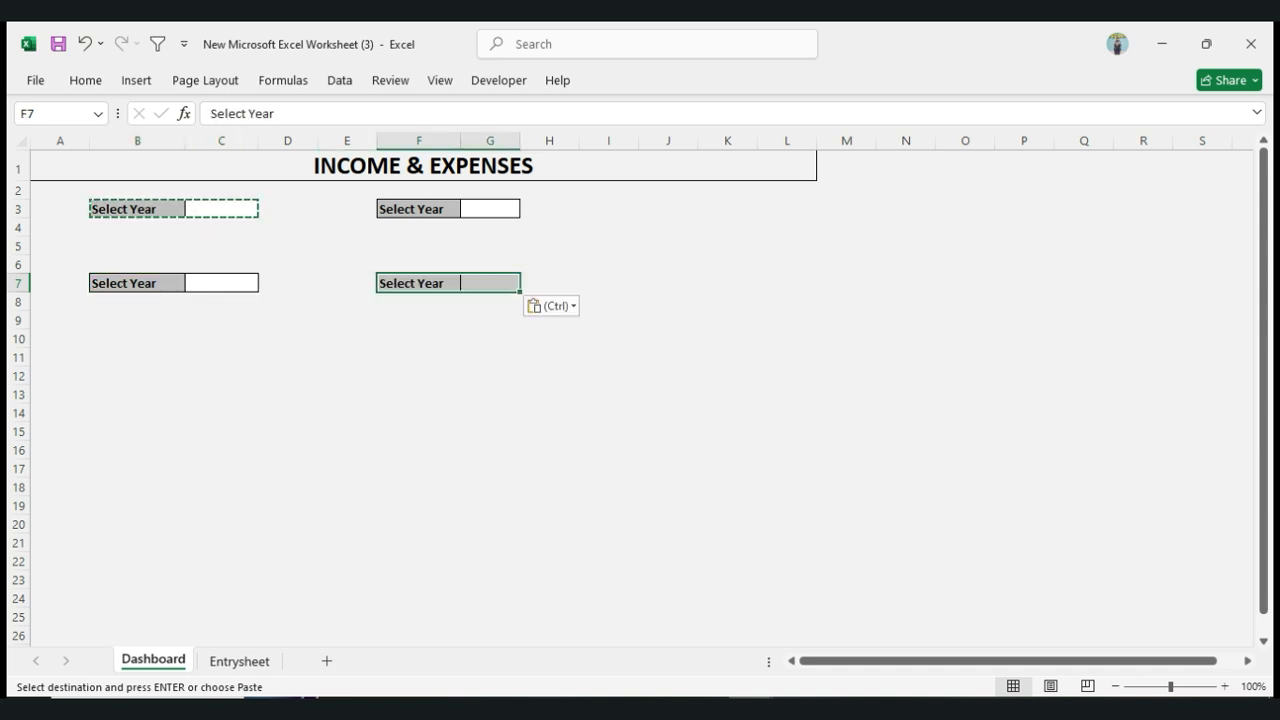
# Replace the copied label in B7 with Income
pyautogui.doubleClick(150, 283)
pyautogui.press('BackSpace')
pyautogui.press('BackSpace')
pyautogui.press('BackSpace')
pyautogui.press('BackSpace')
pyautogui.press('BackSpace')
pyautogui.press('BackSpace')
pyautogui.press('BackSpace')
pyautogui.press('BackSpace')
pyautogui.press('BackSpace')
pyautogui.press('BackSpace')
pyautogui.press('BackSpace')
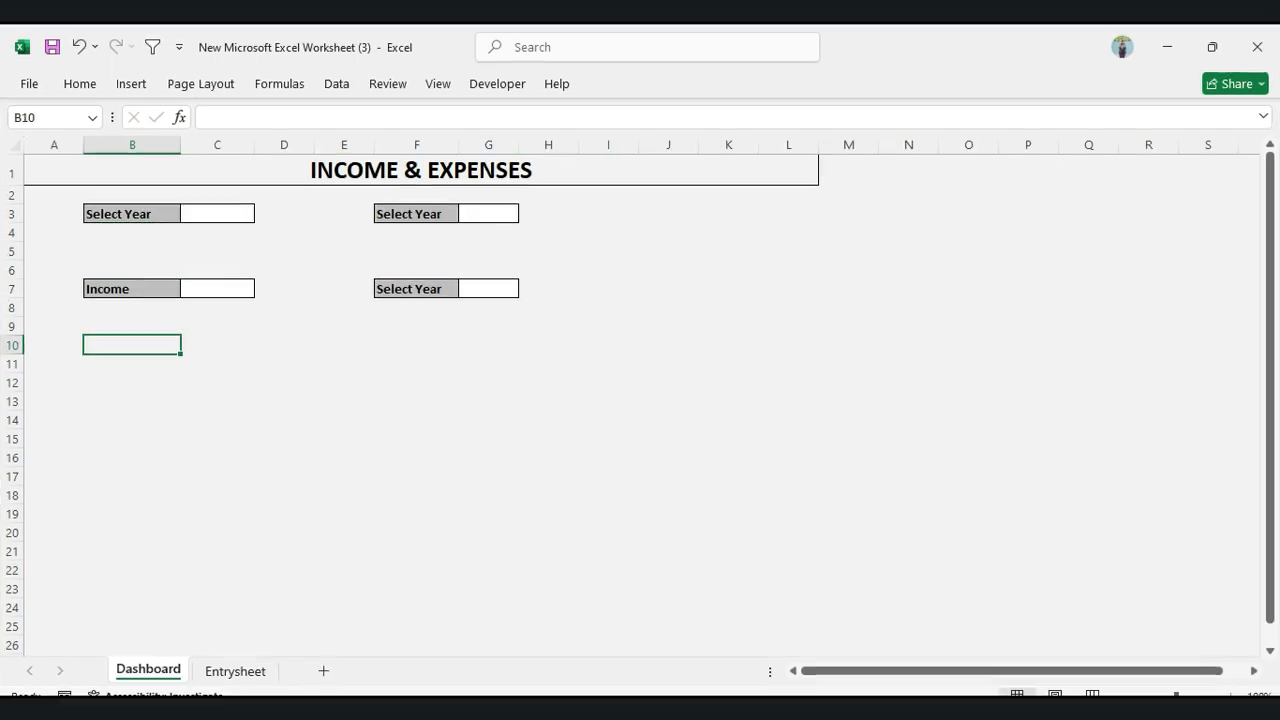
# Merge and center B10:D10 and enter the label Monthly Profit/Losss
pyautogui.moveTo(132, 344); pyautogui.dragTo(284, 344)
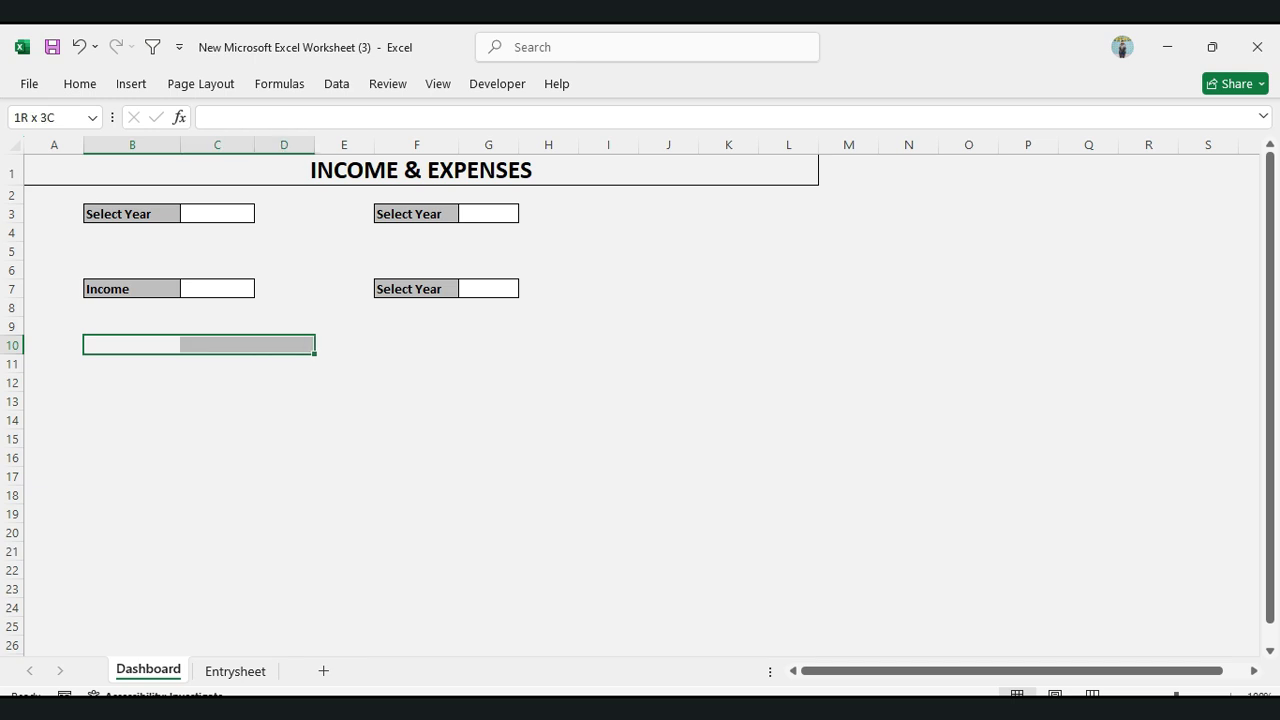
pyautogui.click(80, 83)
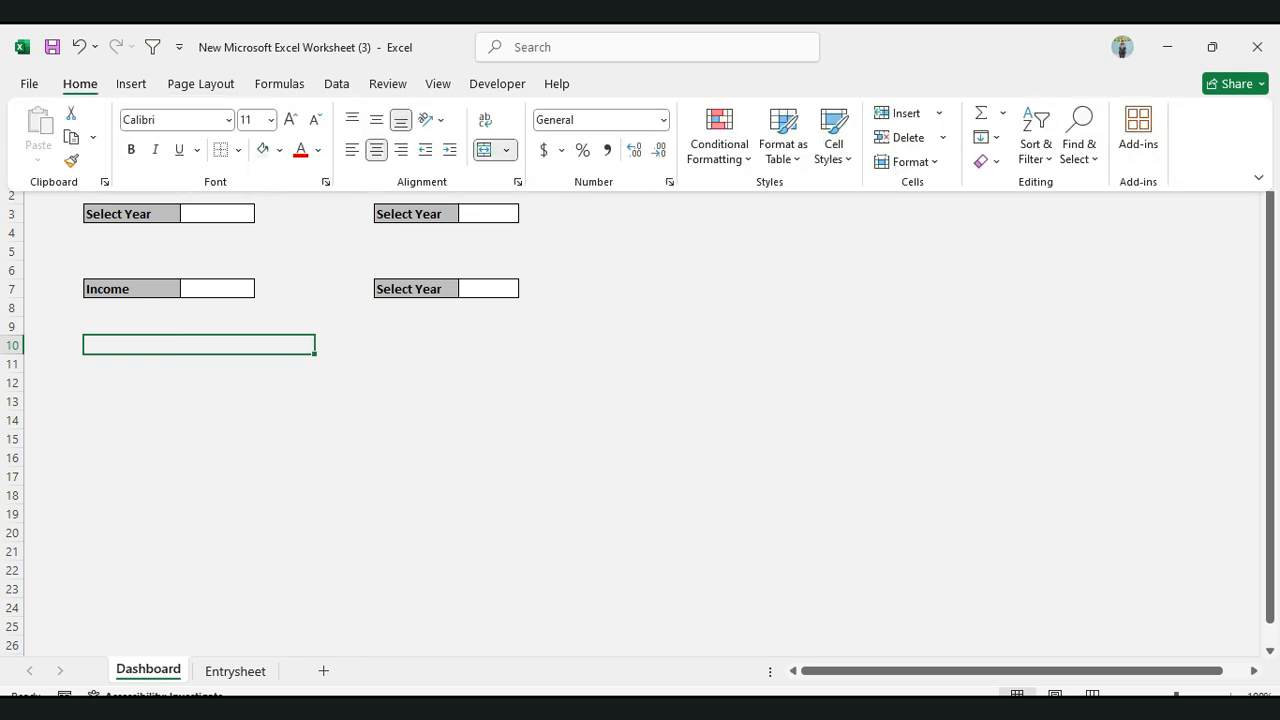
pyautogui.write('Monthly')
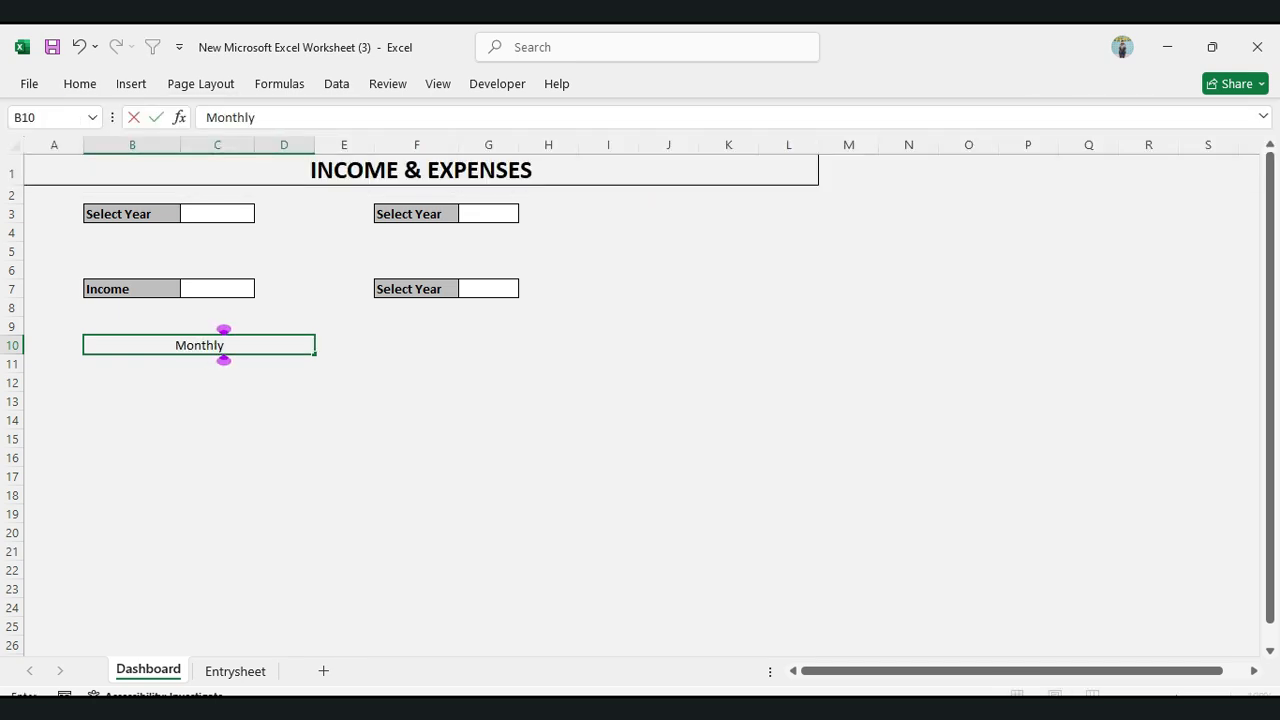
pyautogui.write(' Profit/Losss')
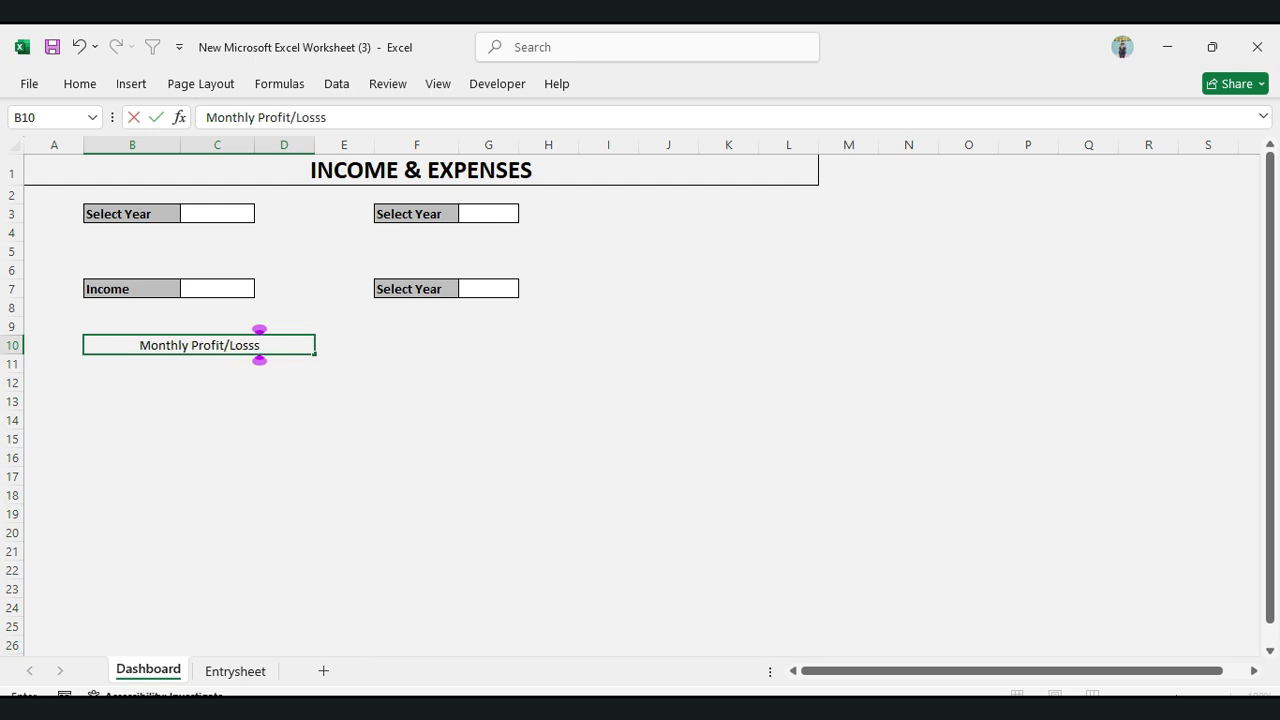
pyautogui.click(217, 382)
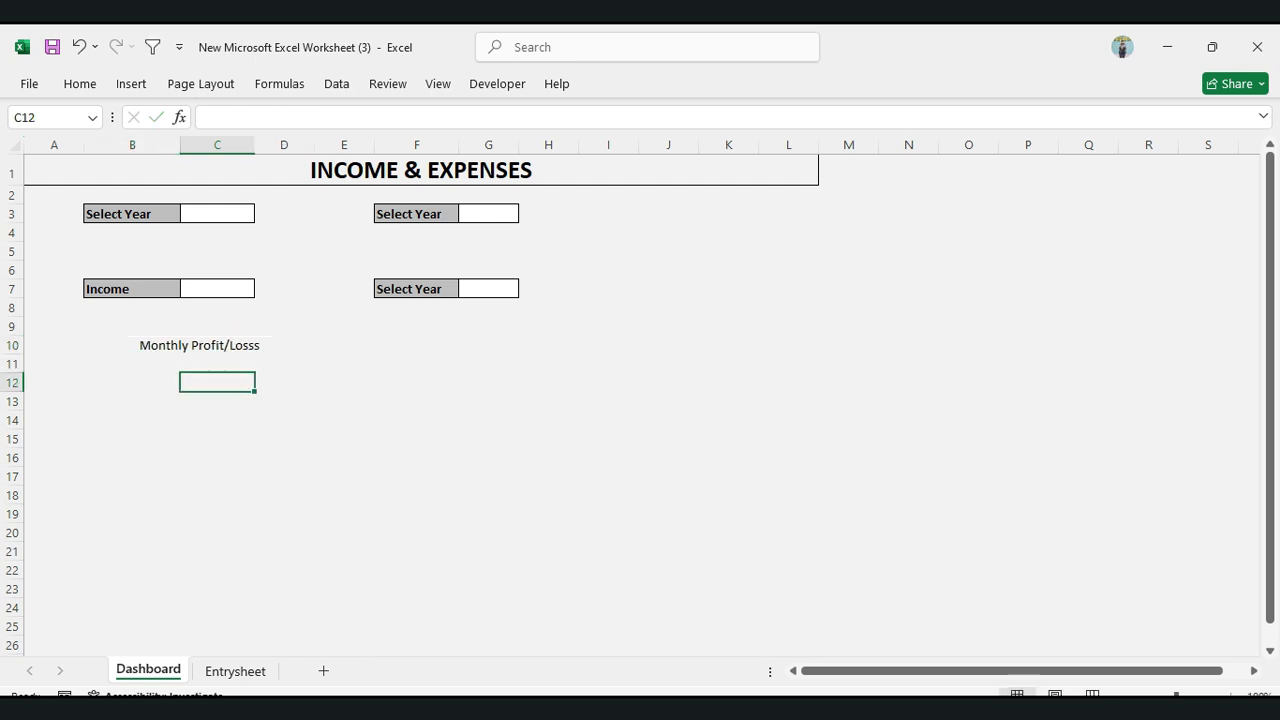
# Make the Monthly Profit/Losss label bold and fill its merged cell with medium gray
pyautogui.click(199, 345)
pyautogui.hotkey('ctrl', 'b')
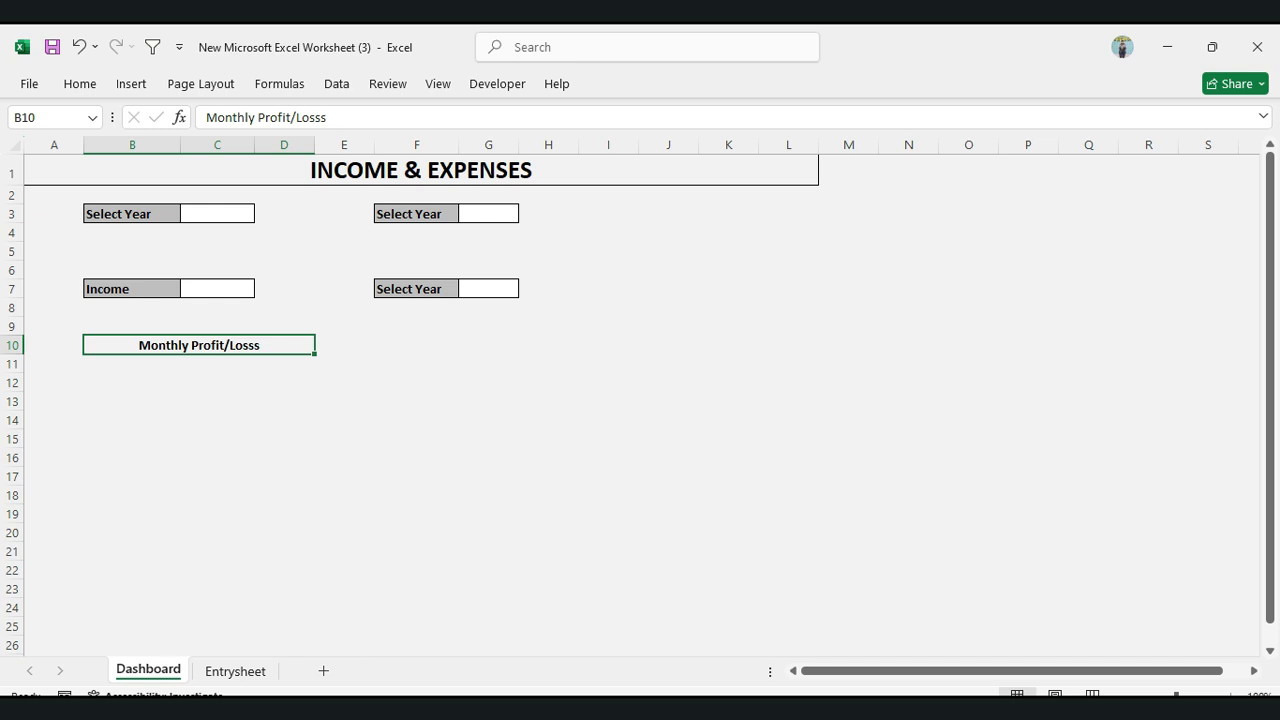
pyautogui.rightClick(212, 345)
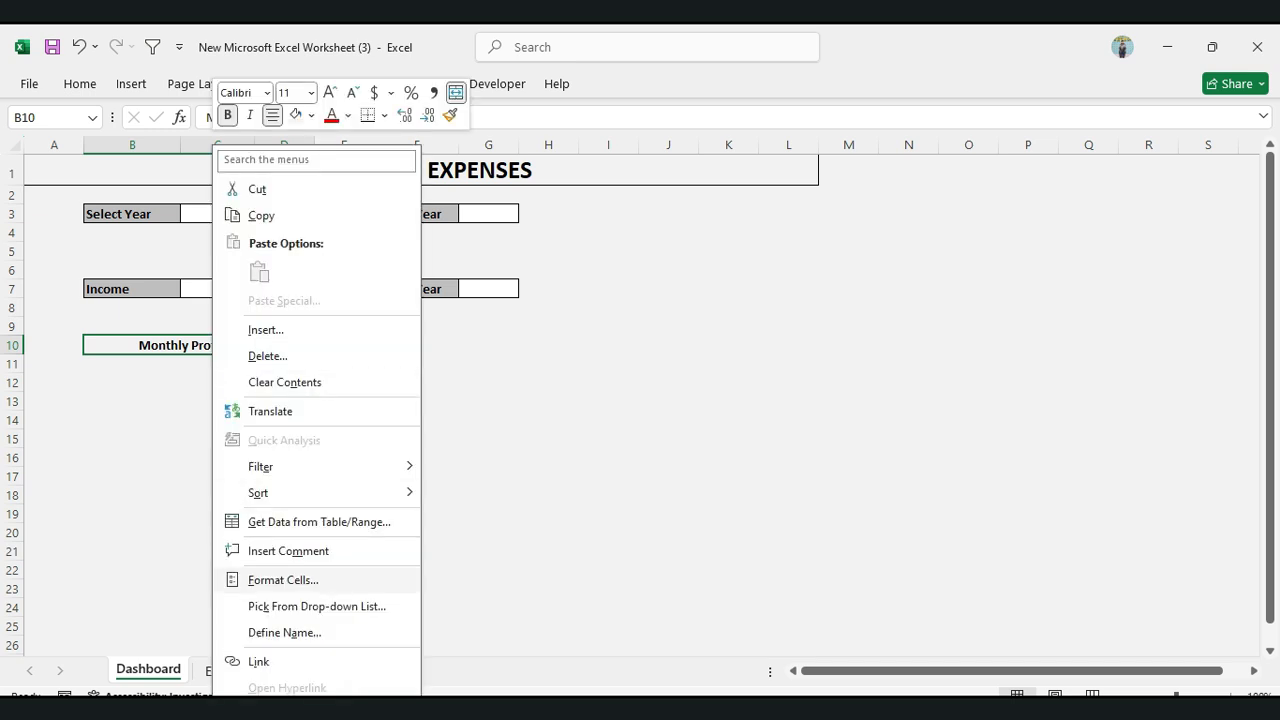
pyautogui.click(283, 580)
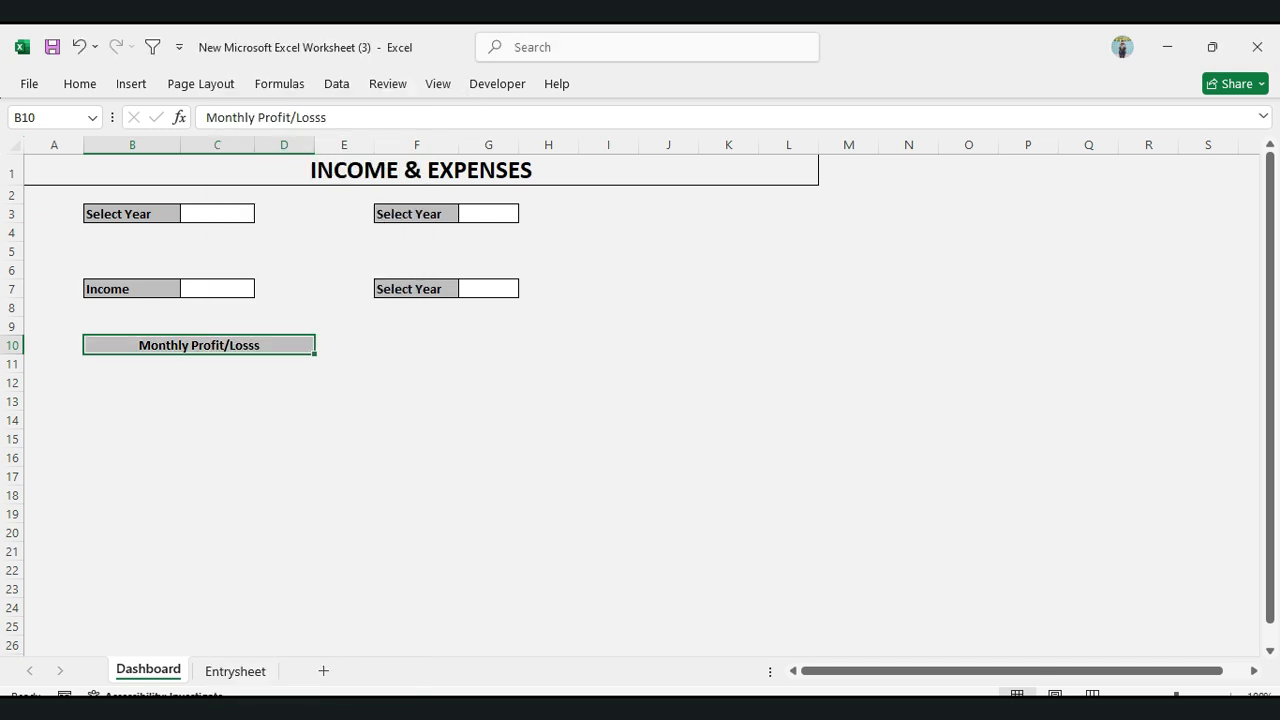
# Merge and center E10:F10 beside the monthly profit/loss label and fill the merged cell with white
pyautogui.click(344, 345)
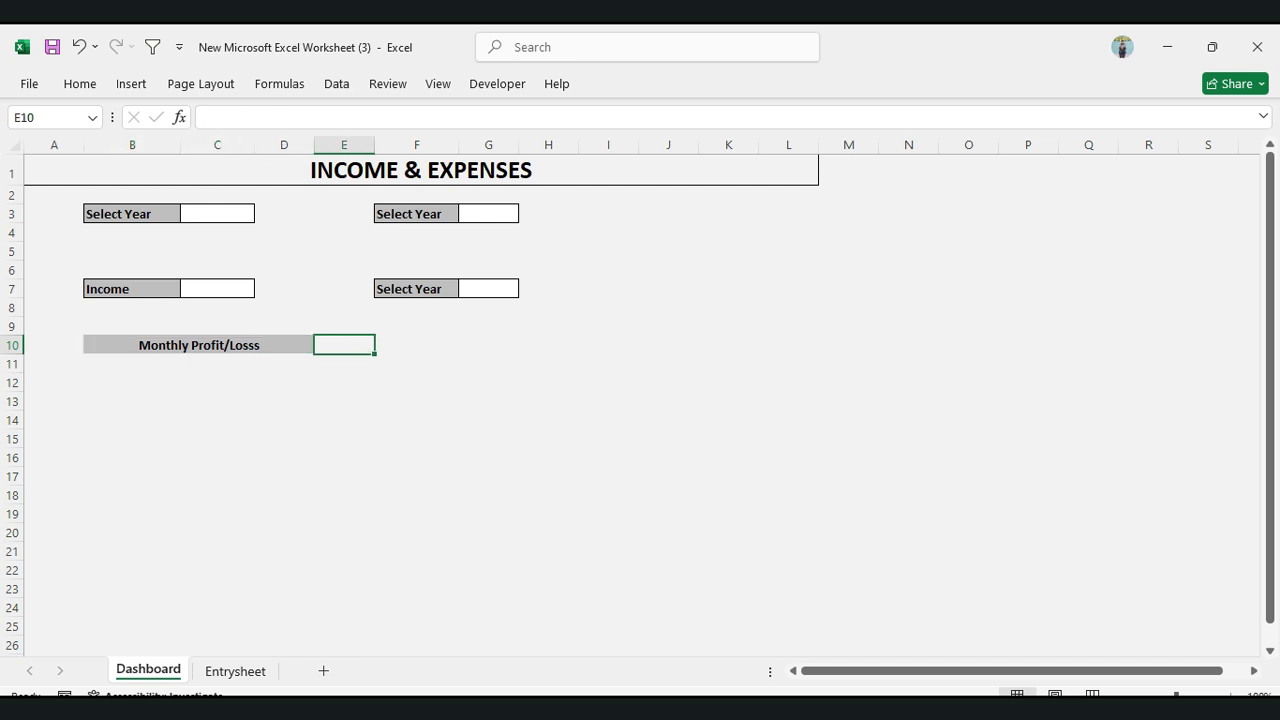
pyautogui.moveTo(344, 345); pyautogui.dragTo(417, 345)
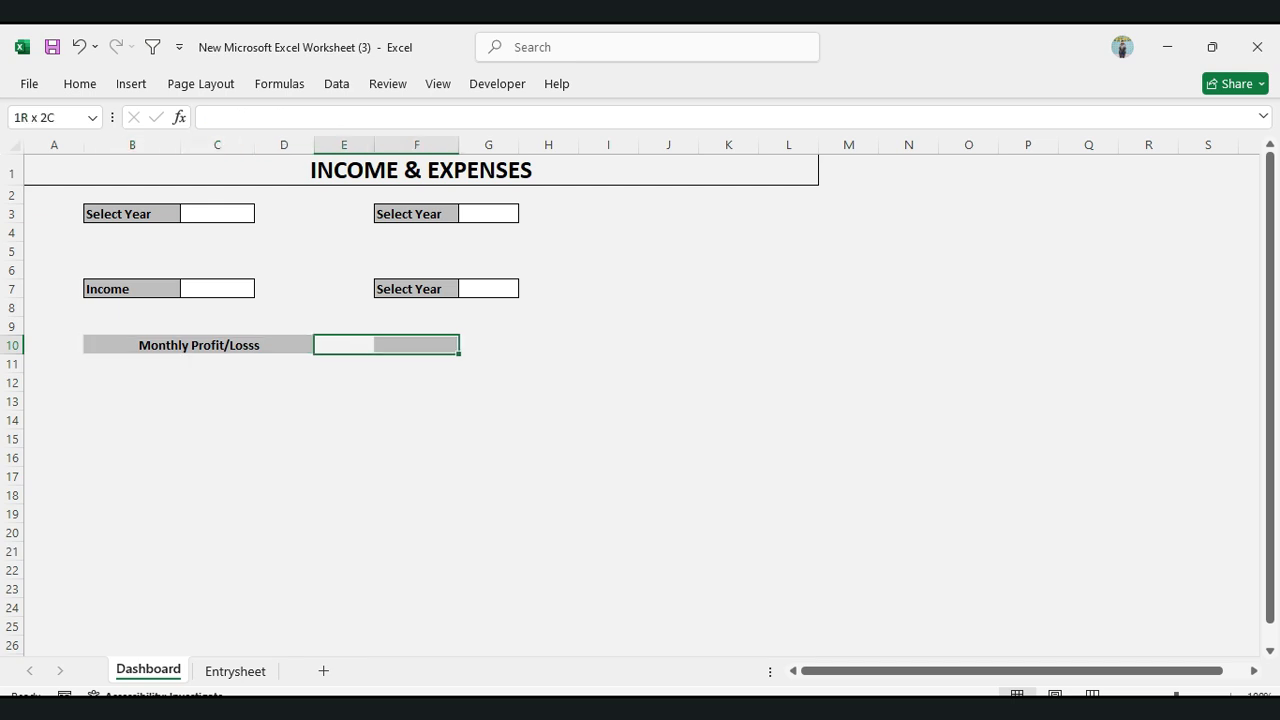
pyautogui.click(80, 84)
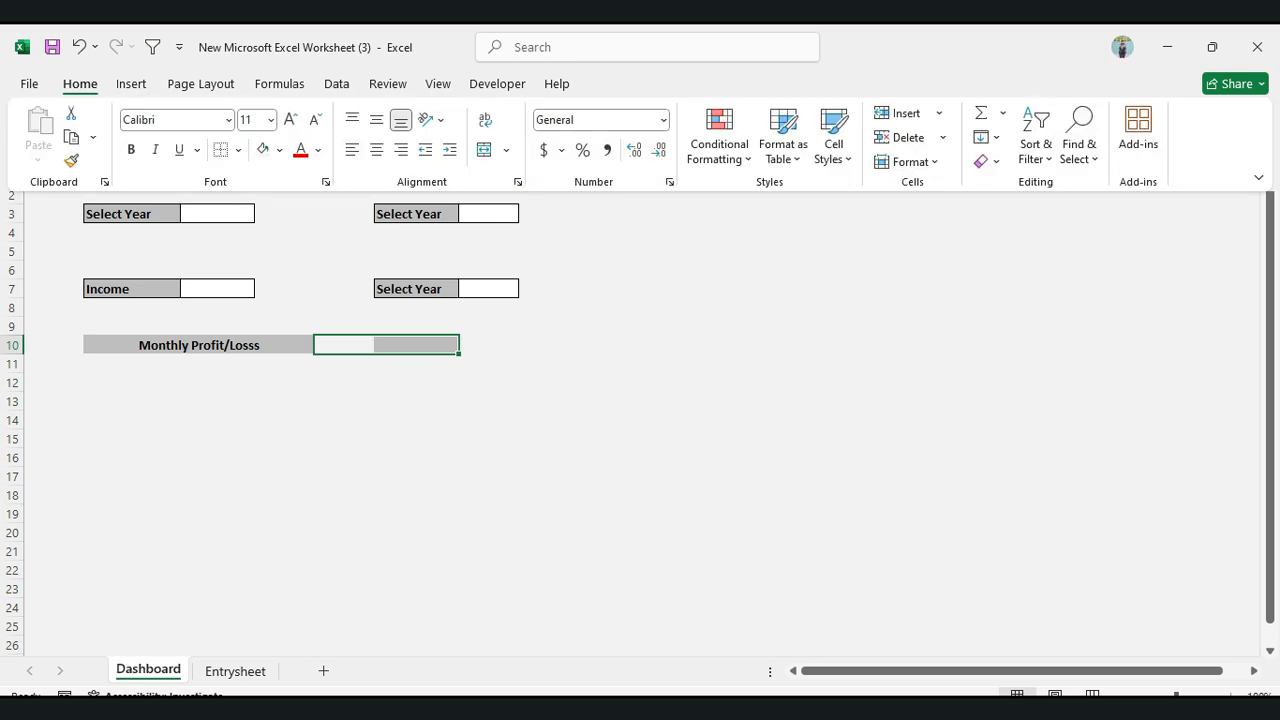
pyautogui.click(484, 149)
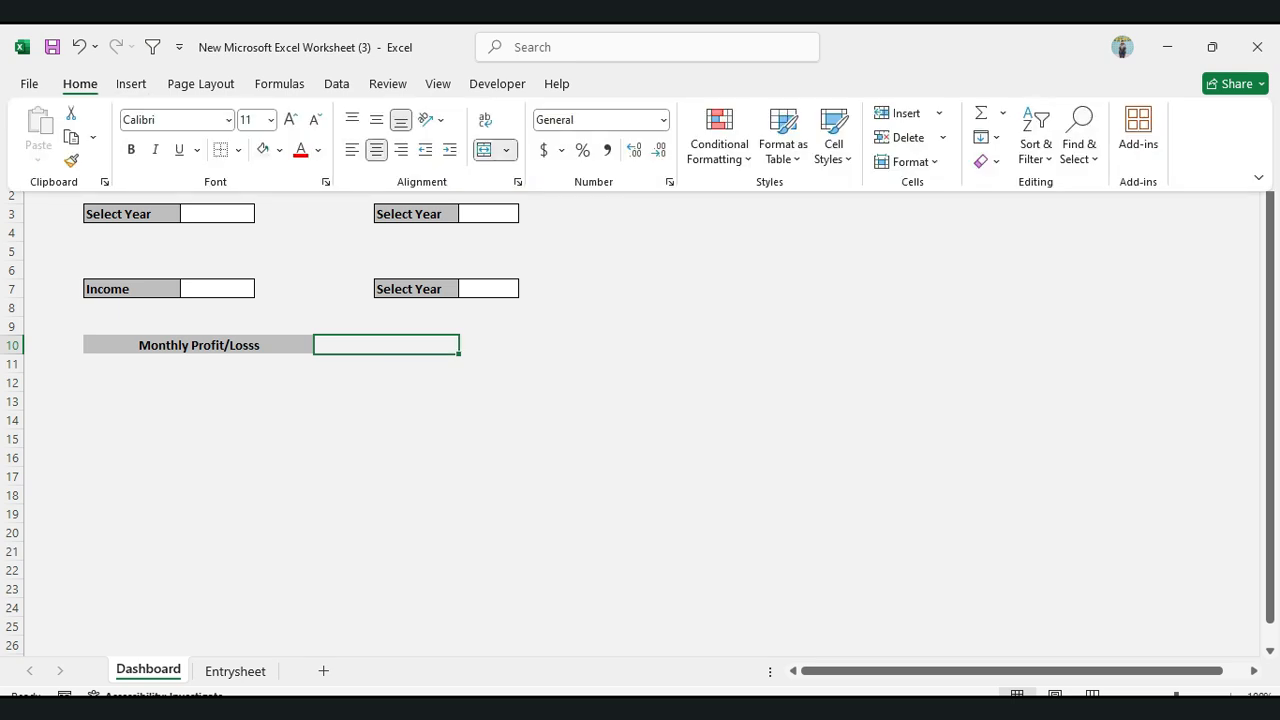
pyautogui.rightClick(362, 345)
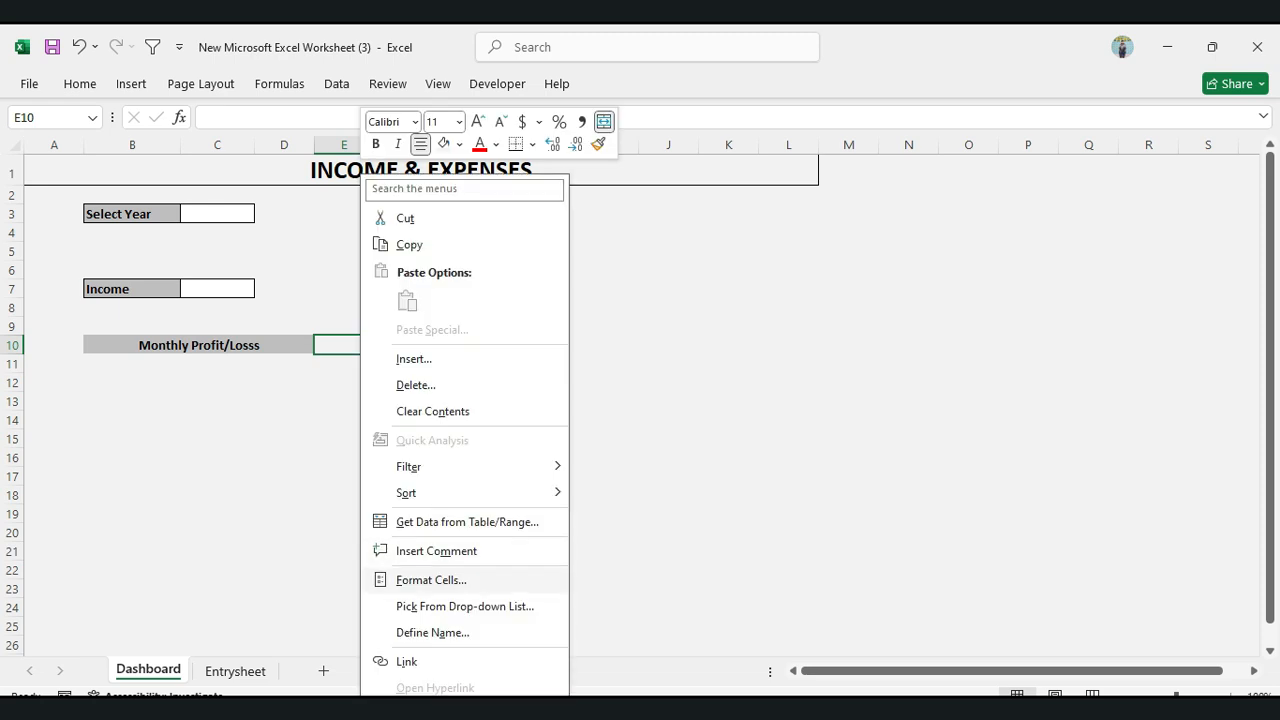
pyautogui.click(431, 580)
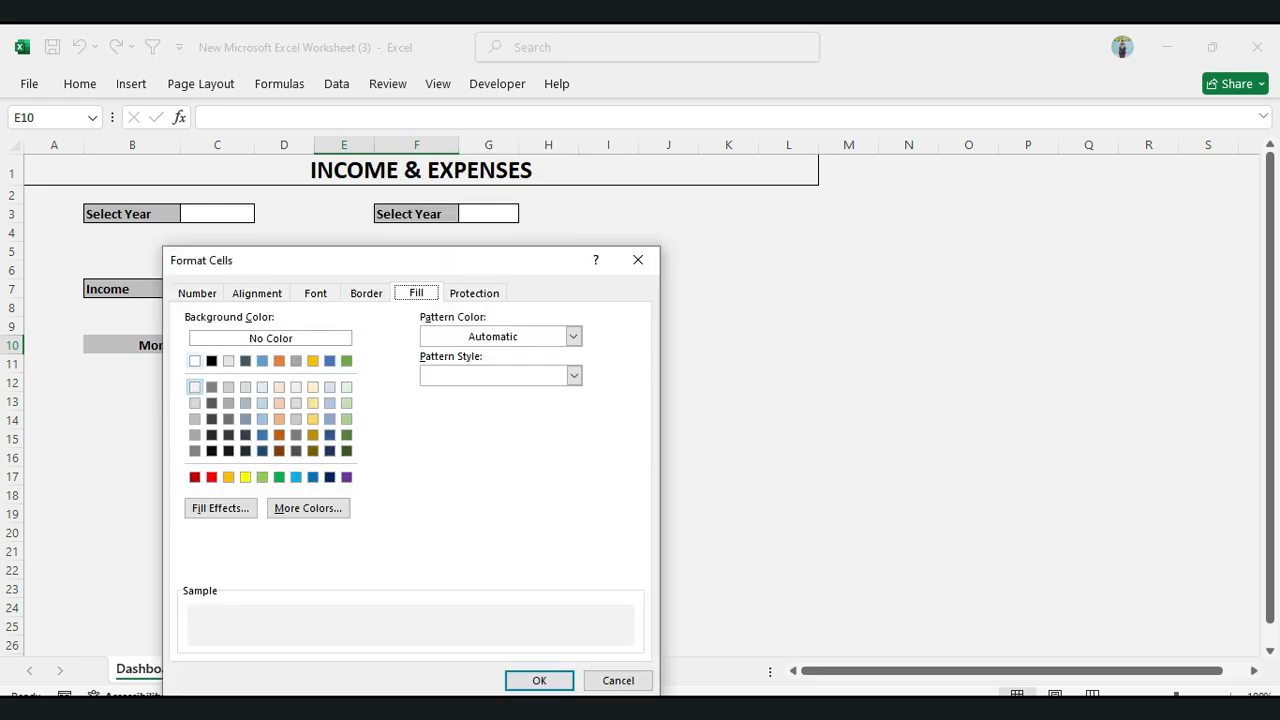
pyautogui.click(539, 681)
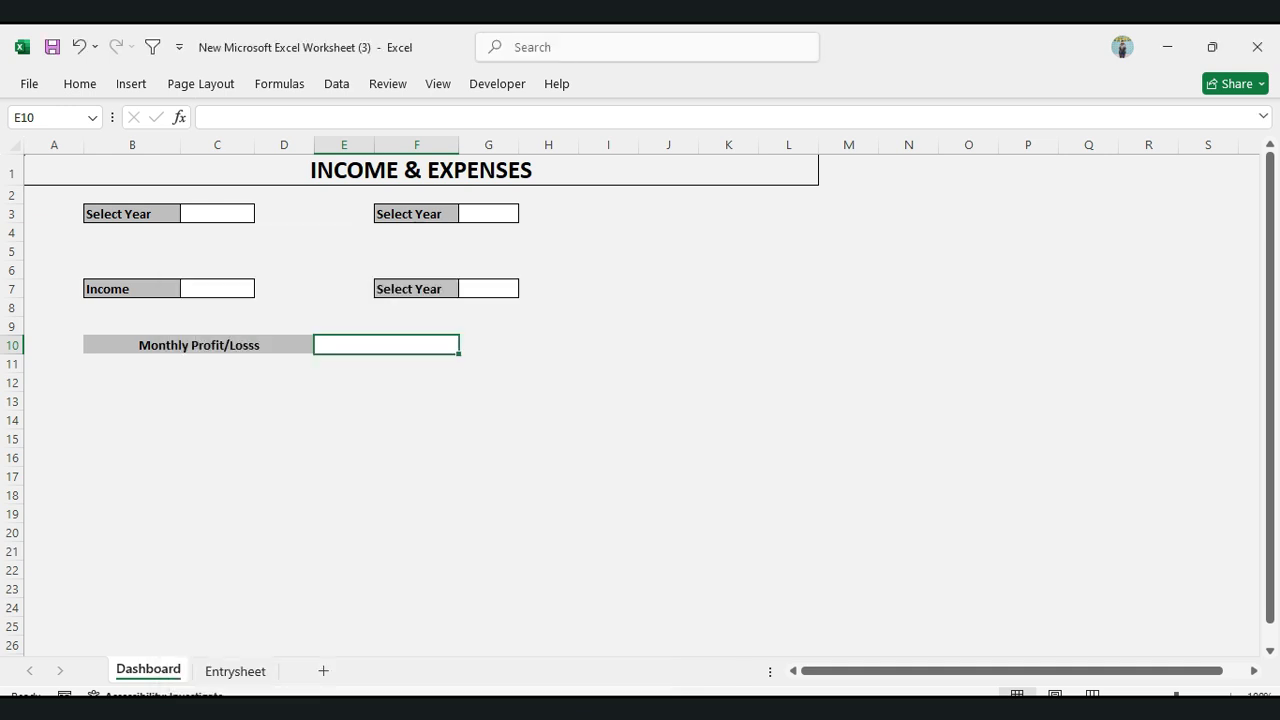
# Add outline and inside borders to the monthly profit/loss block B10:F10
pyautogui.click(344, 401)
pyautogui.moveTo(199, 345); pyautogui.dragTo(386, 345)
pyautogui.rightClick(160, 345)
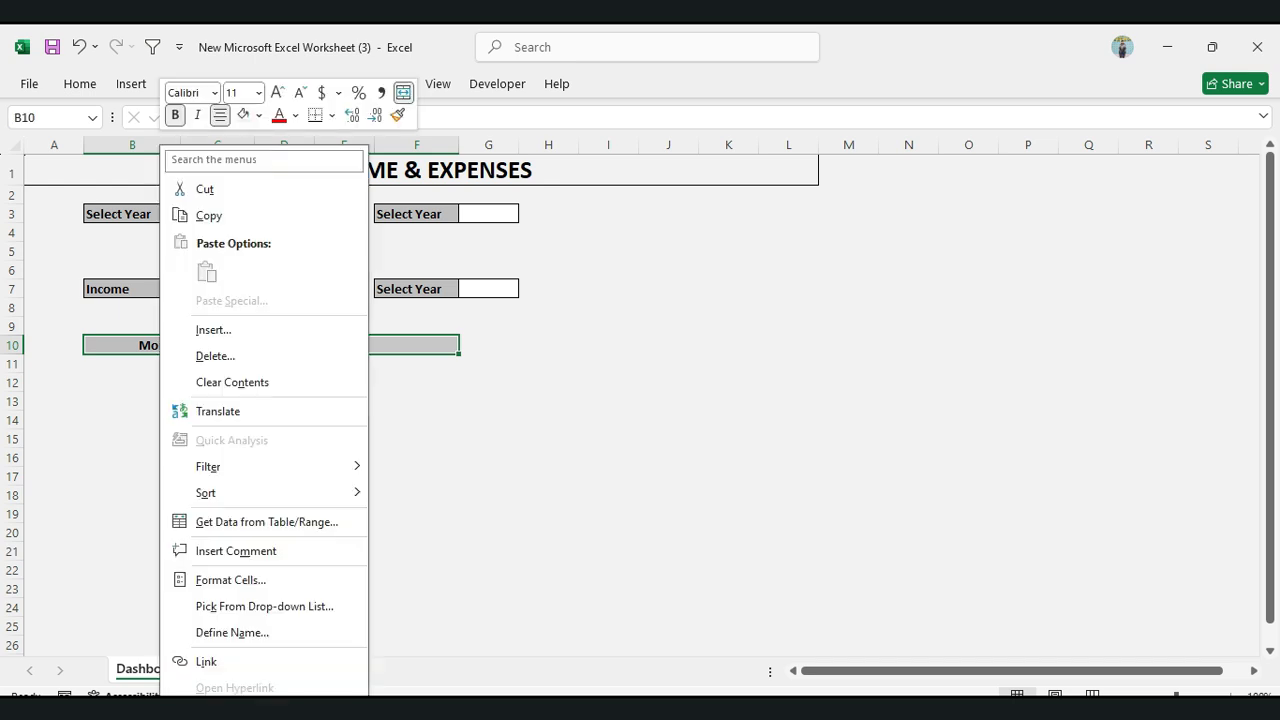
pyautogui.click(230, 580)
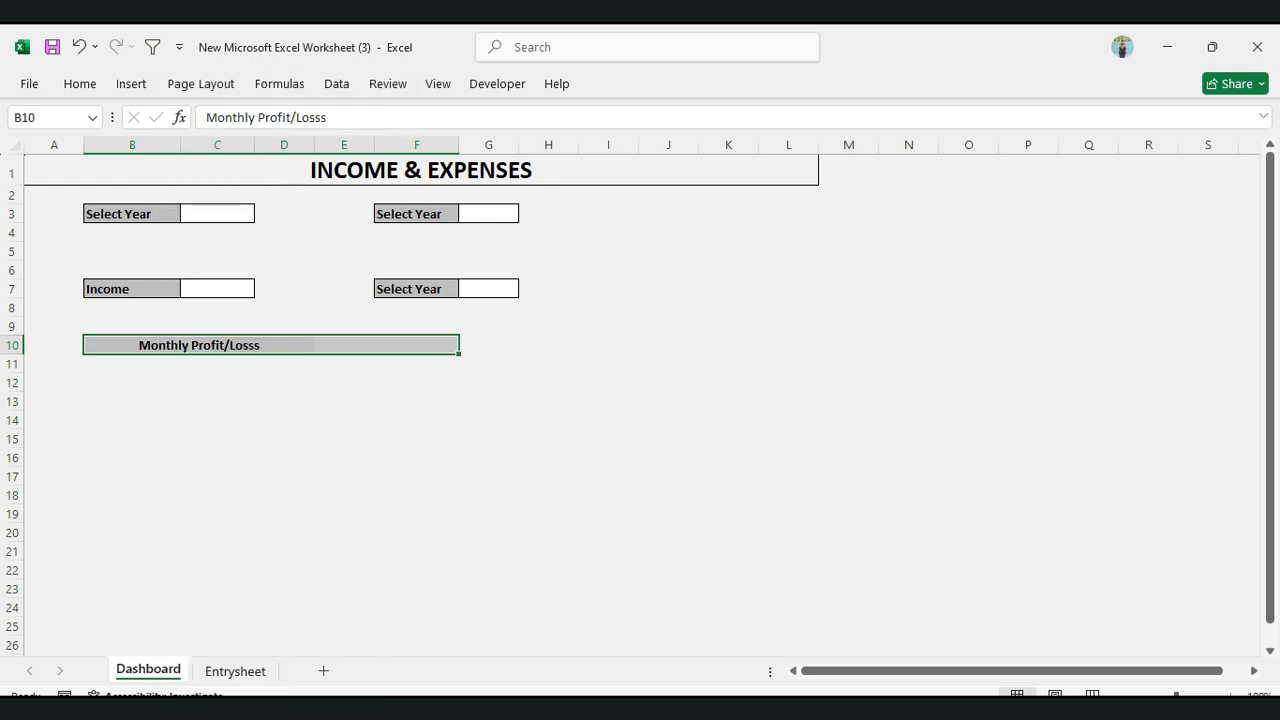
pyautogui.moveTo(341, 272); pyautogui.dragTo(582, 189)
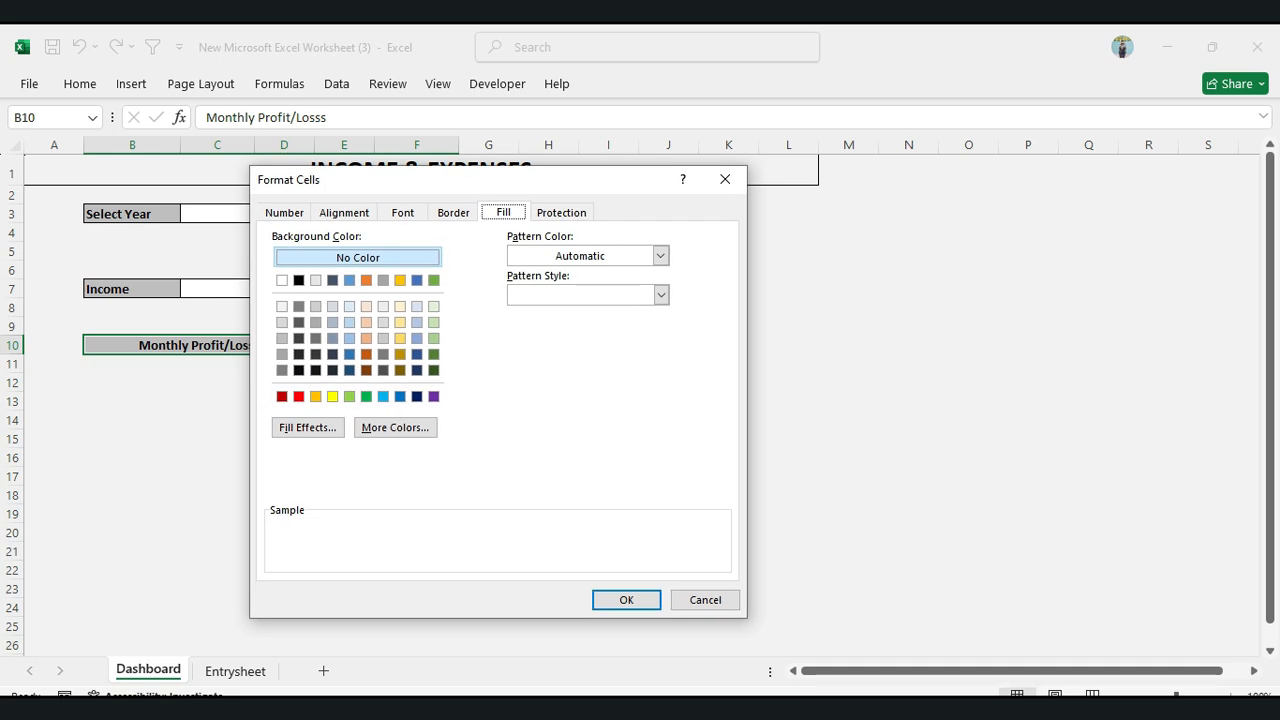
pyautogui.click(453, 212)
pyautogui.click(511, 266)
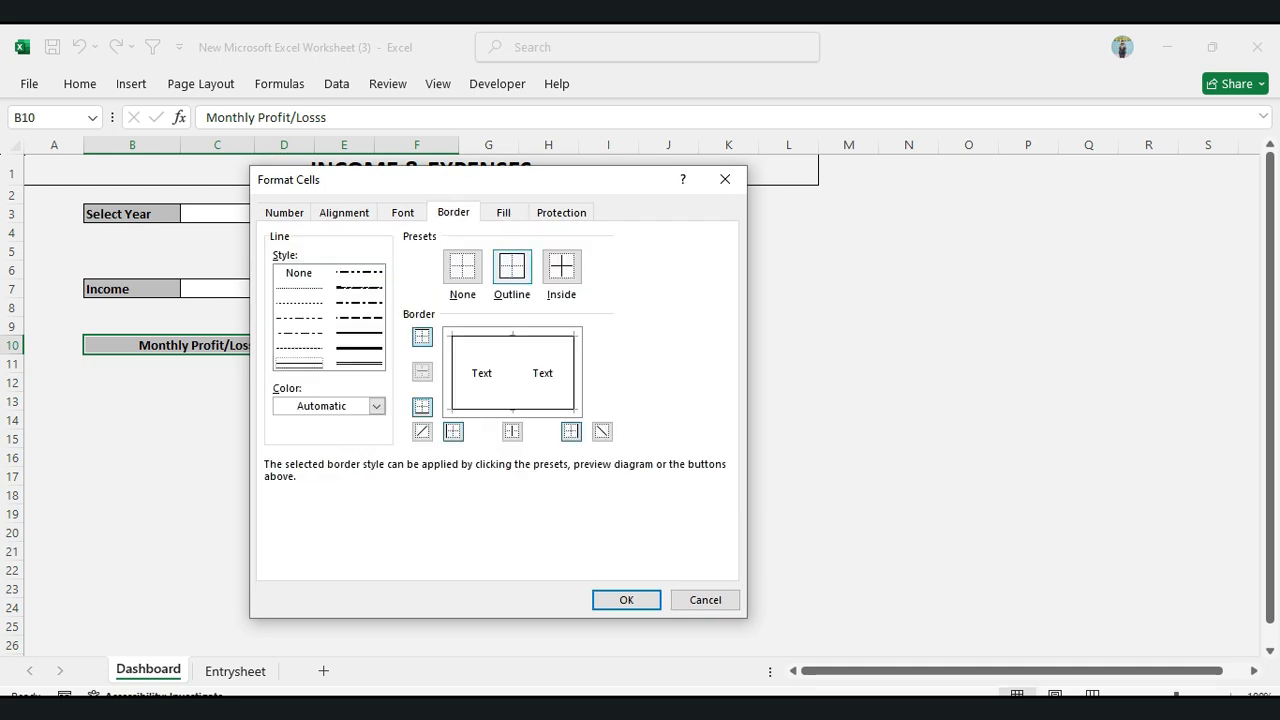
pyautogui.click(561, 266)
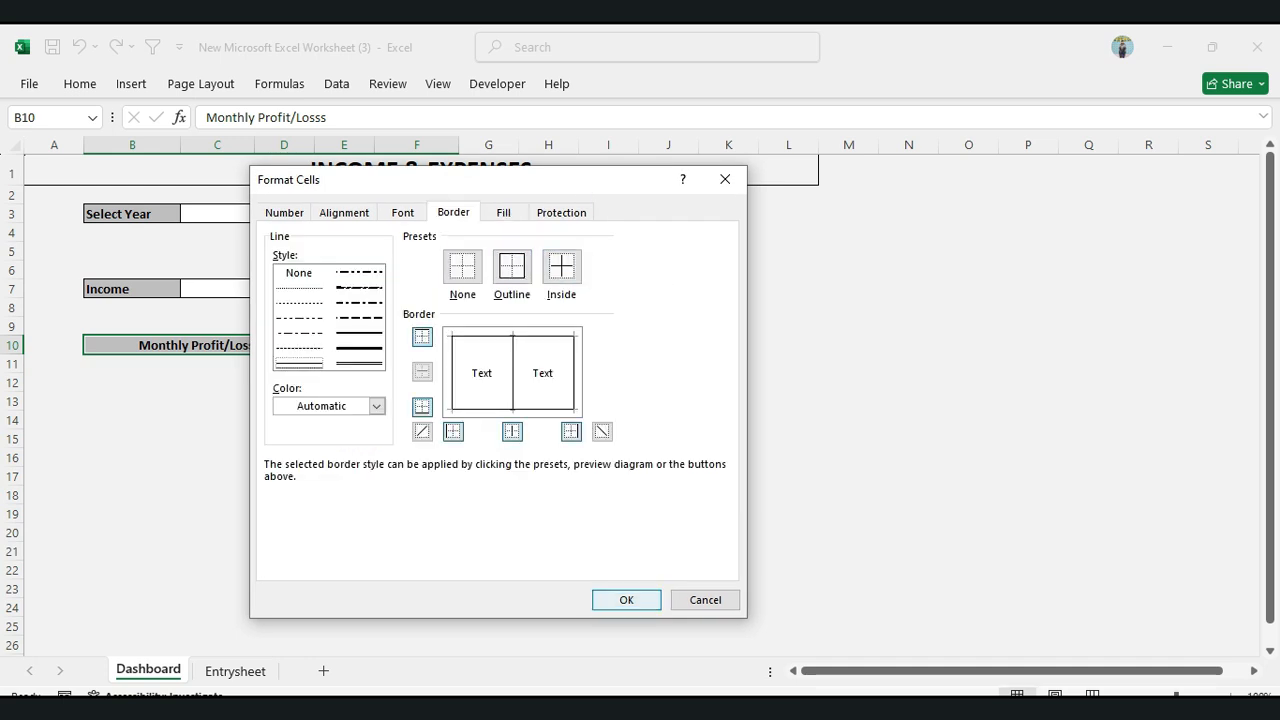
pyautogui.click(626, 600)
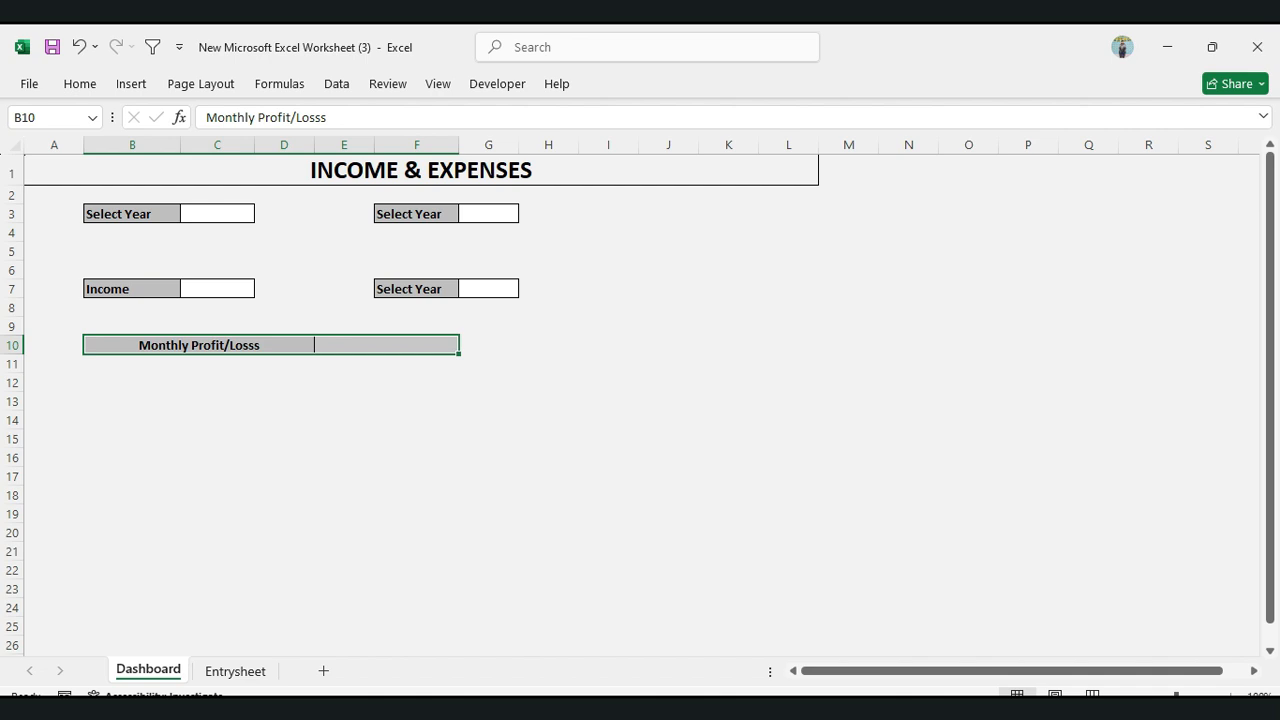
# Copy the bordered monthly profit/loss block B10:F10 to B13
pyautogui.click(284, 420)
pyautogui.moveTo(200, 345); pyautogui.dragTo(386, 345)
pyautogui.hotkey('ctrl', 'c')
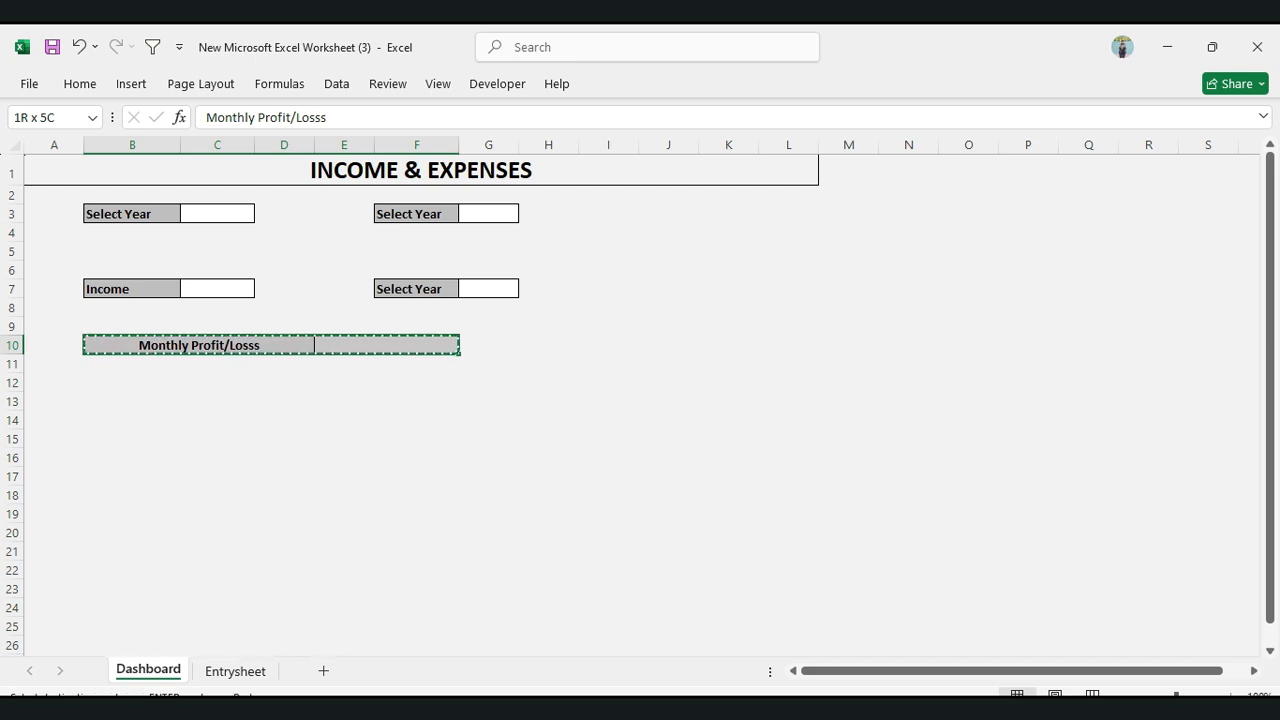
pyautogui.click(132, 401)
pyautogui.hotkey('ctrl', 'v')
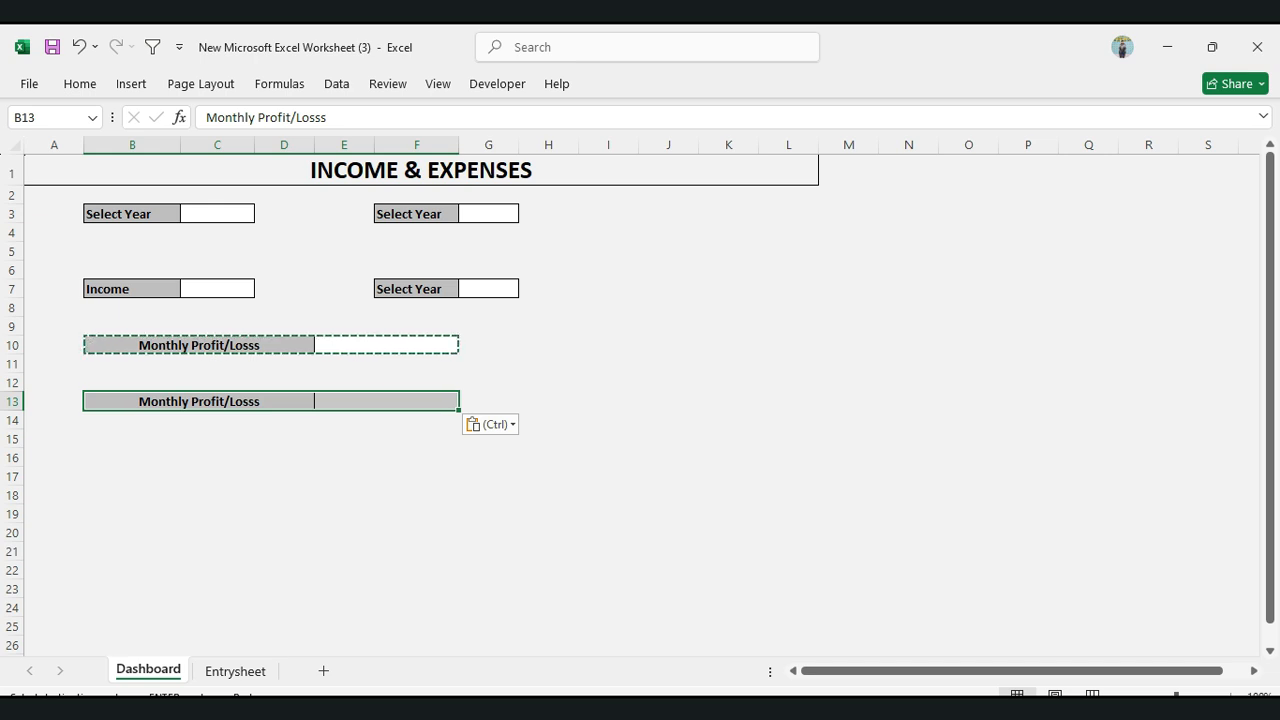
# Replace the copied label in B13 with YTD Profit/Loss and correct the B10 label to Monthly Profit/Loss
pyautogui.click(199, 401)
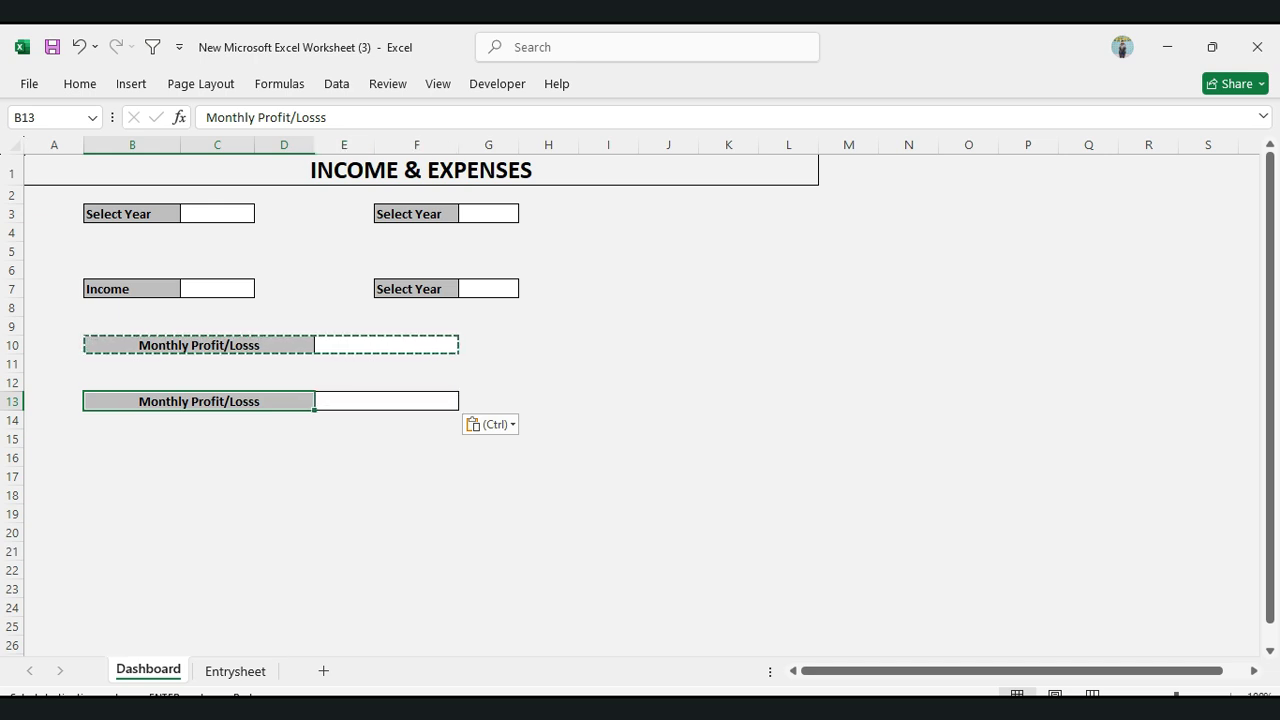
pyautogui.press('BackSpace')
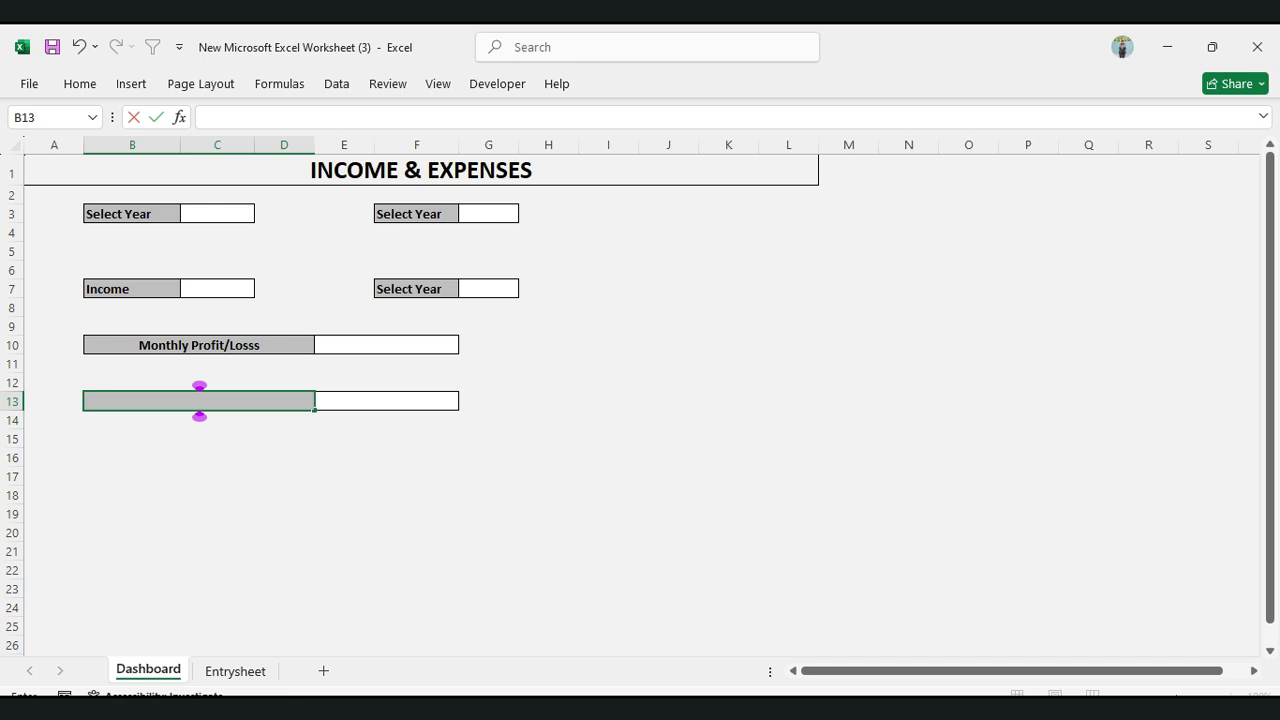
pyautogui.write('YT')
pyautogui.press('BackSpace')
pyautogui.press('BackSpace')
pyautogui.write('YTD PRFI')
pyautogui.press('BackSpace')
pyautogui.press('BackSpace')
pyautogui.press('BackSpace')
pyautogui.write('rofit/')
pyautogui.press('BackSpace')
pyautogui.write('/Loss')
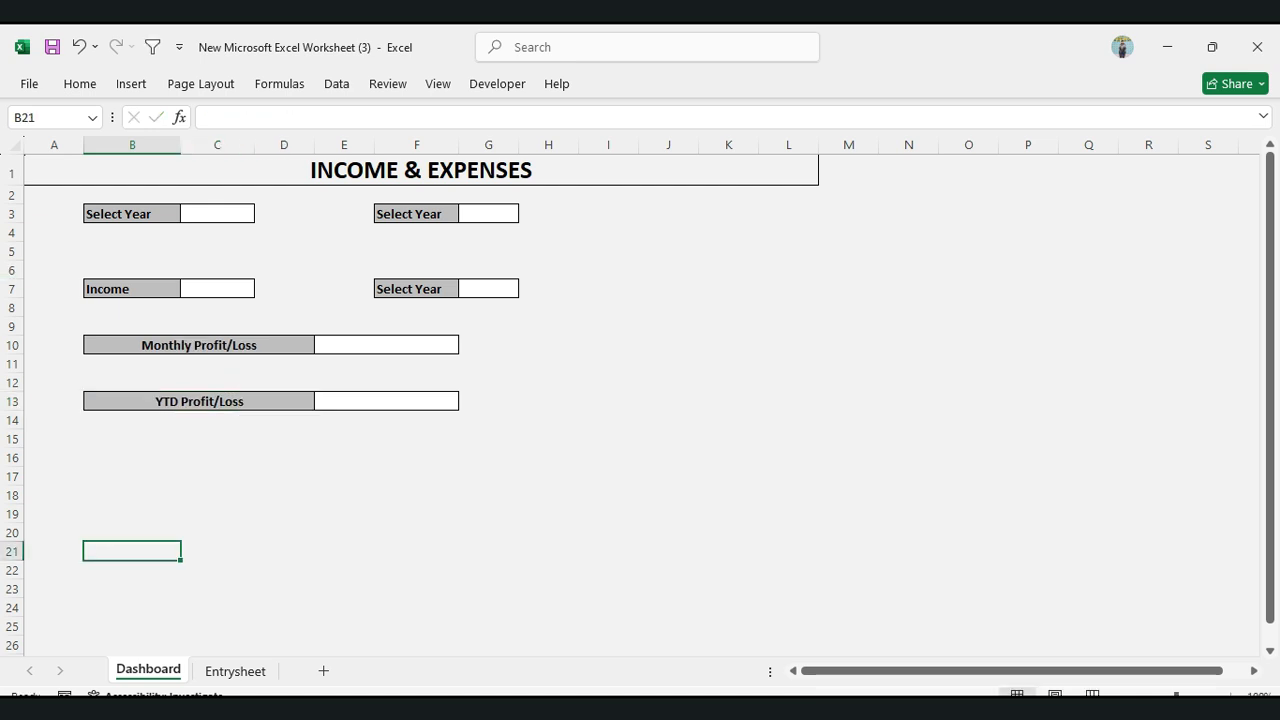
# Enter the table headers Income Category in B16 and Total in C16
pyautogui.click(132, 458)
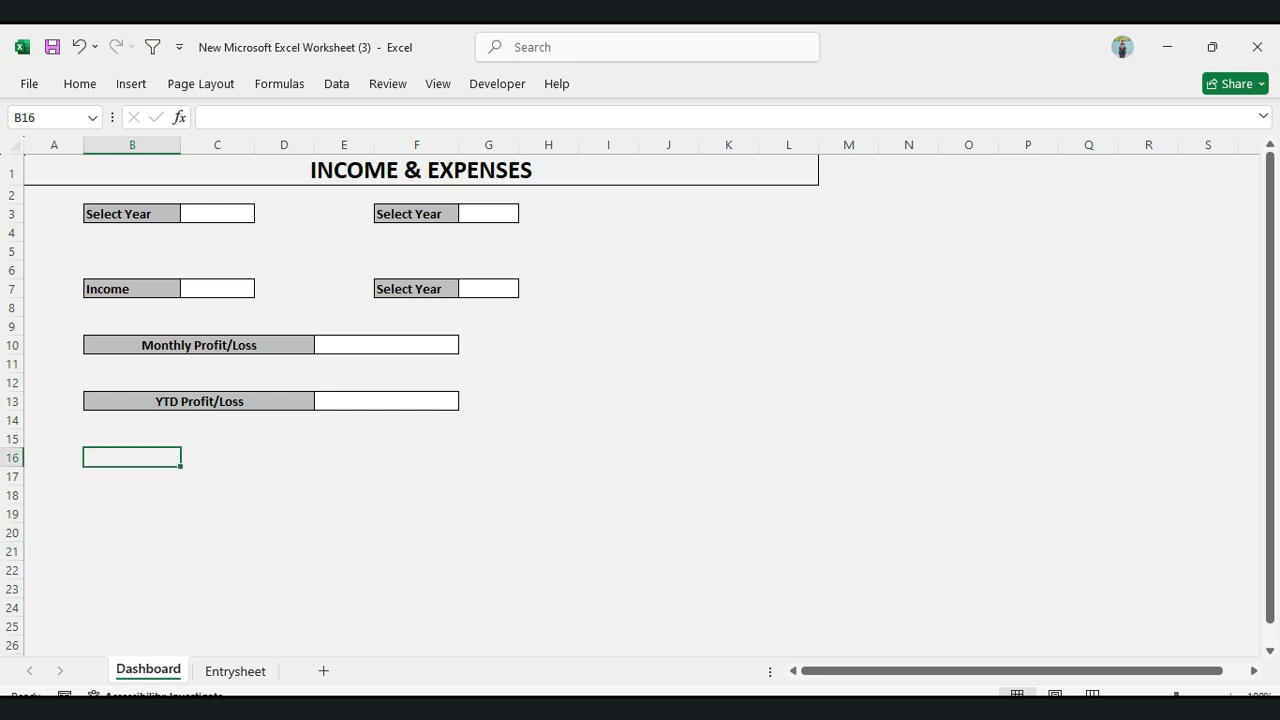
pyautogui.click(416, 458)
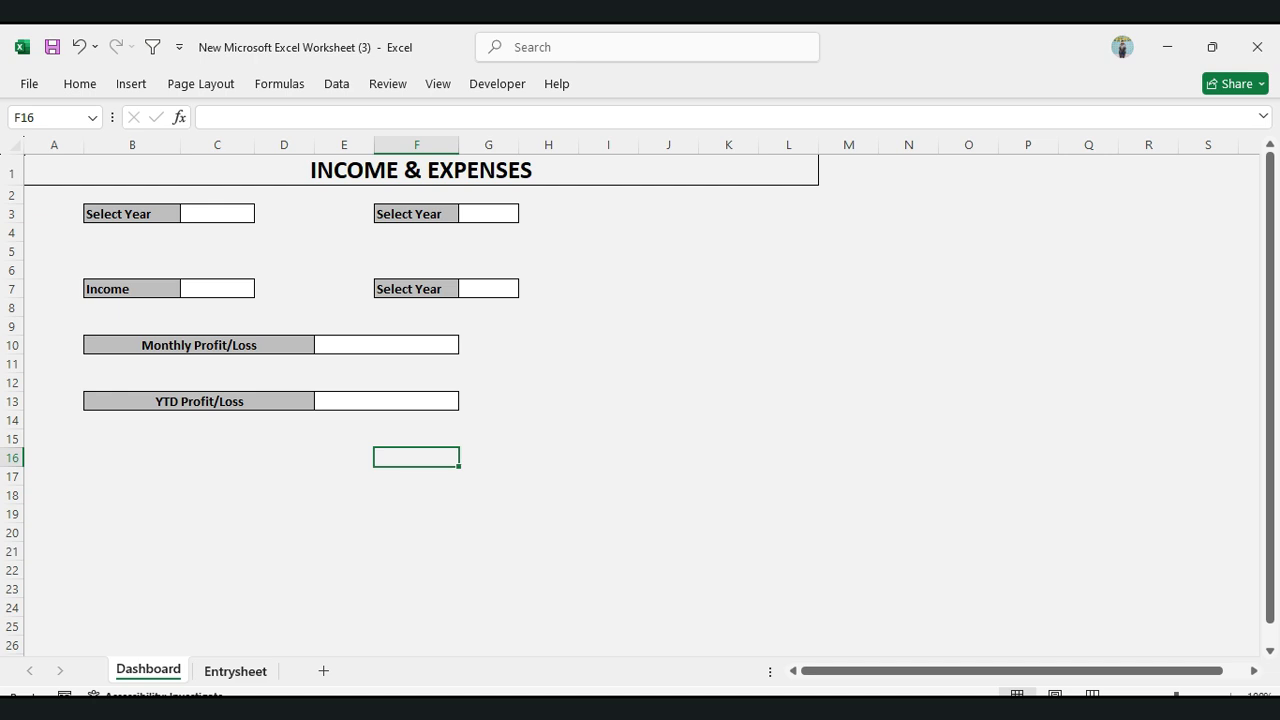
pyautogui.click(132, 458)
pyautogui.write('Income Ca')
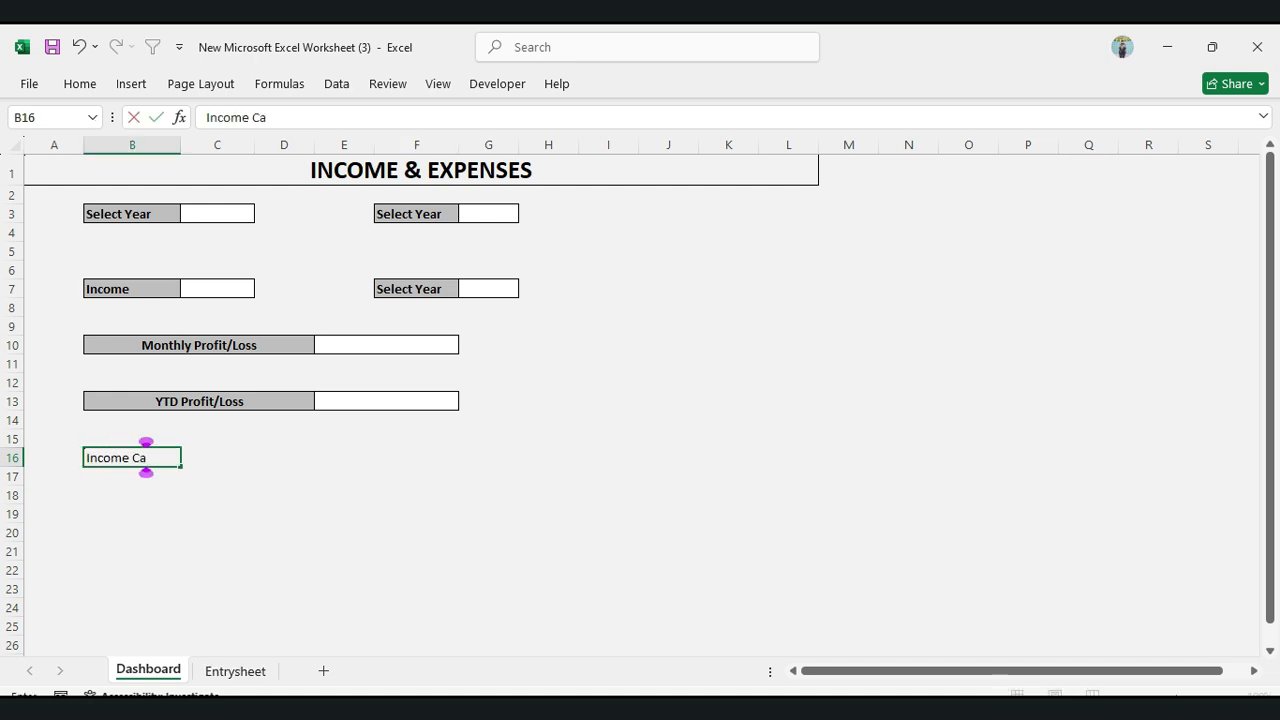
pyautogui.write('tego')
pyautogui.press('BackSpace')
pyautogui.press('BackSpace')
pyautogui.write('egory')
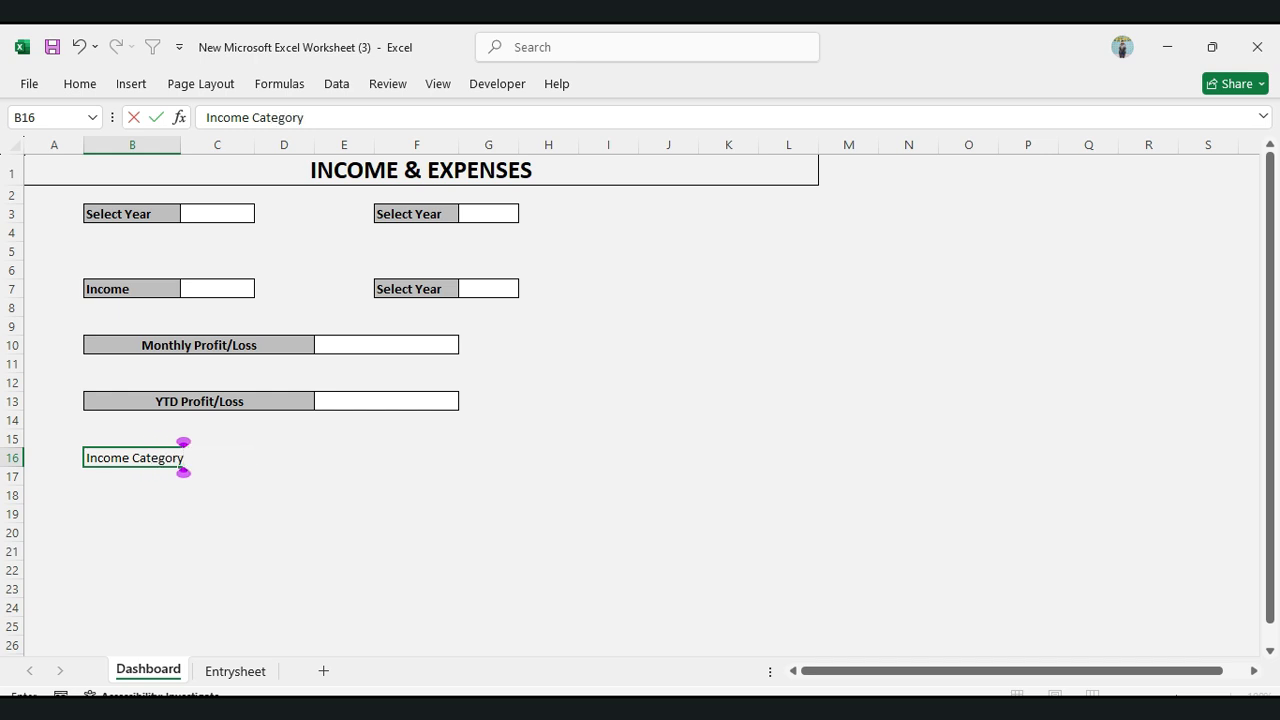
pyautogui.press('F2')
pyautogui.press('Tab')
pyautogui.write('Total')
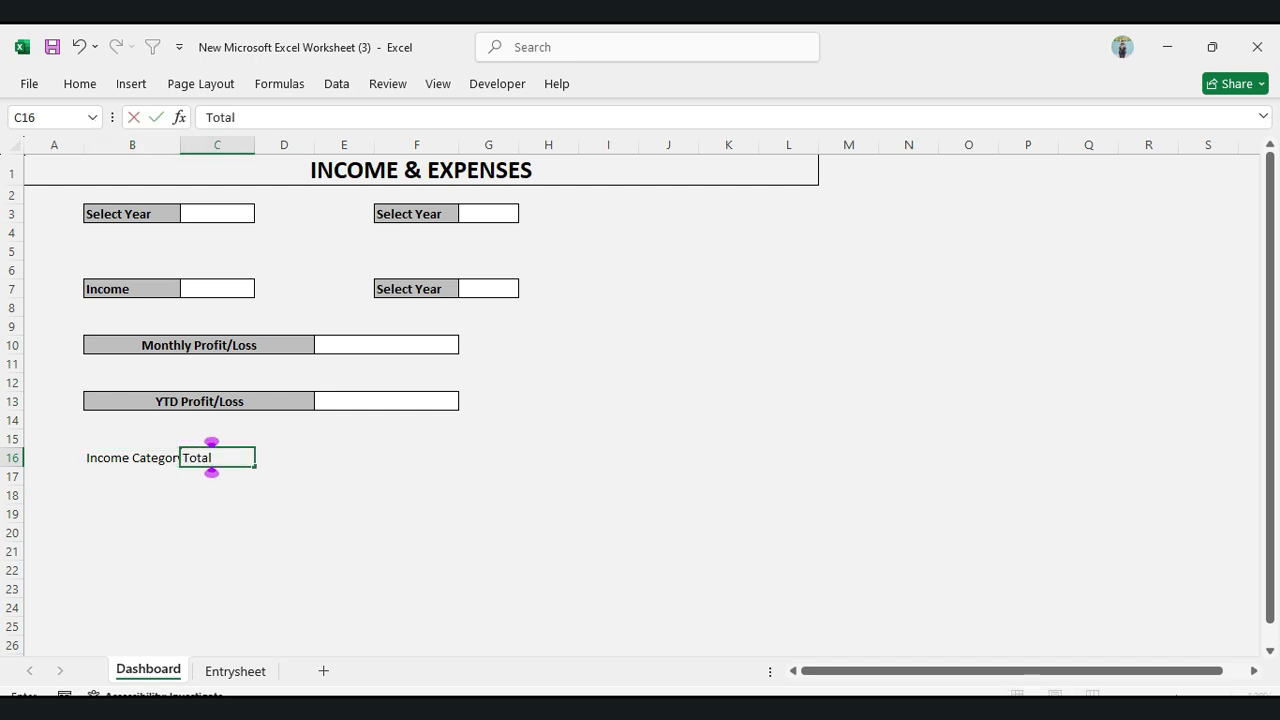
pyautogui.press('Return')
# Copy the four income items Salary through Rental Income from L5:L8 on Entrysheet to B17 on Dashboard
pyautogui.hotkey('ctrl', 'pagedown')
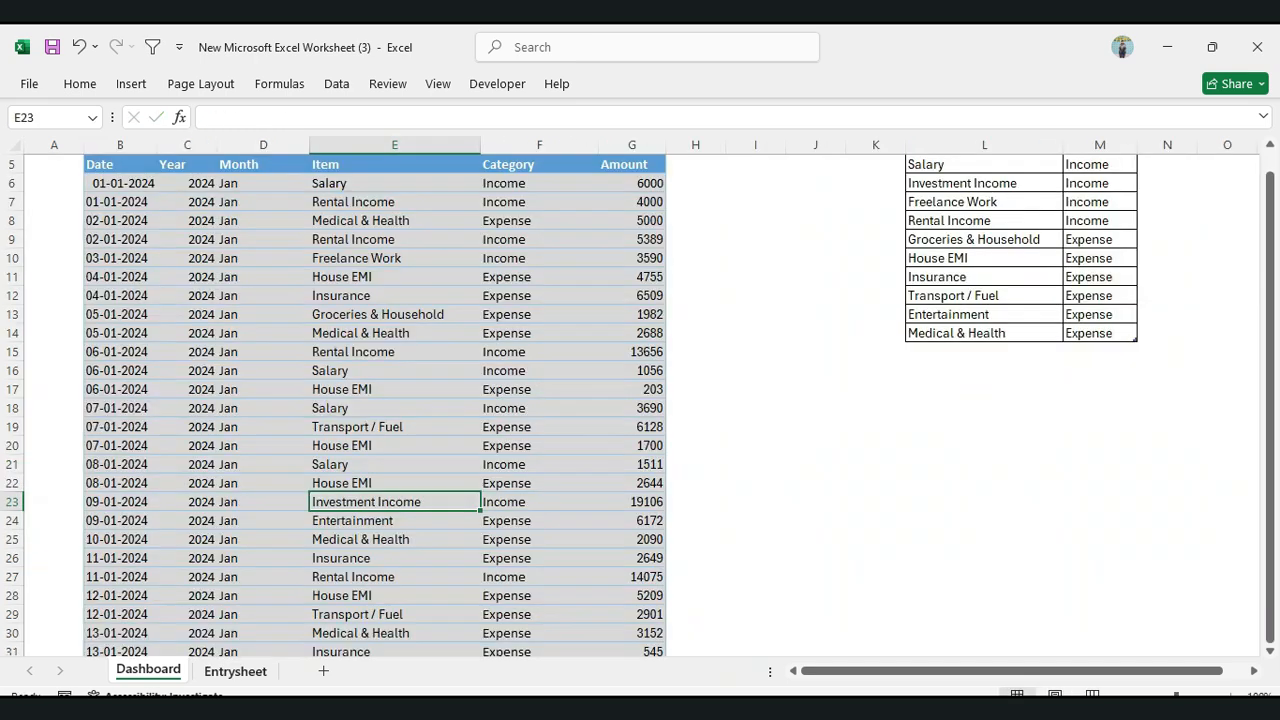
pyautogui.moveTo(960, 165); pyautogui.dragTo(960, 221)
pyautogui.hotkey('ctrl', 'c')
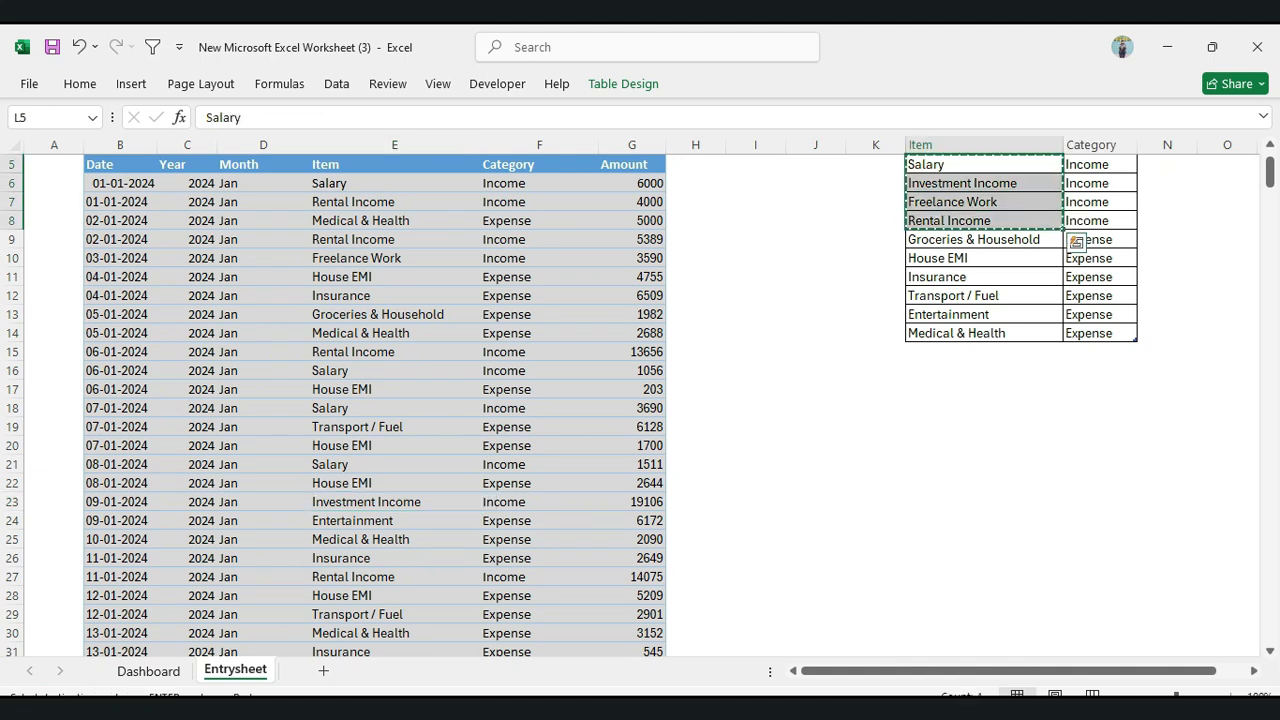
pyautogui.hotkey('ctrl', 'pageup')
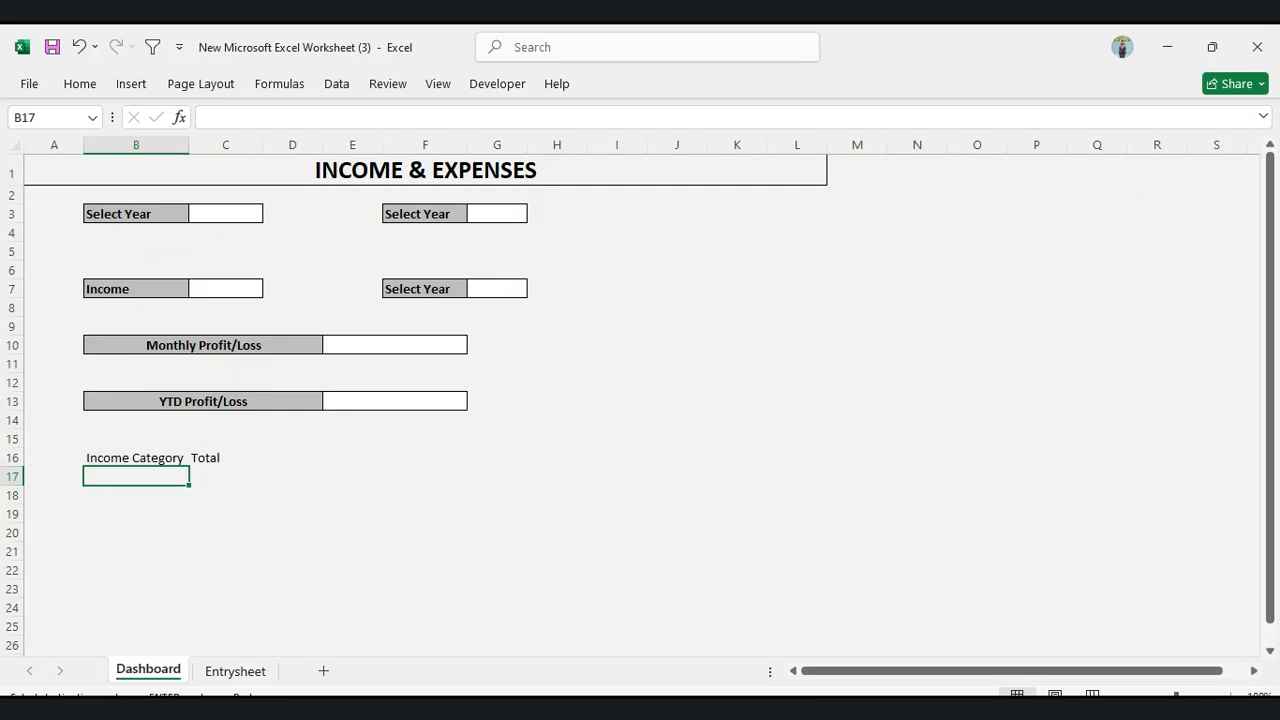
pyautogui.hotkey('ctrl', 'v')
# Fill the pasted income item cells B17:B20 with light gray
pyautogui.hotkey('shift', 'F10')
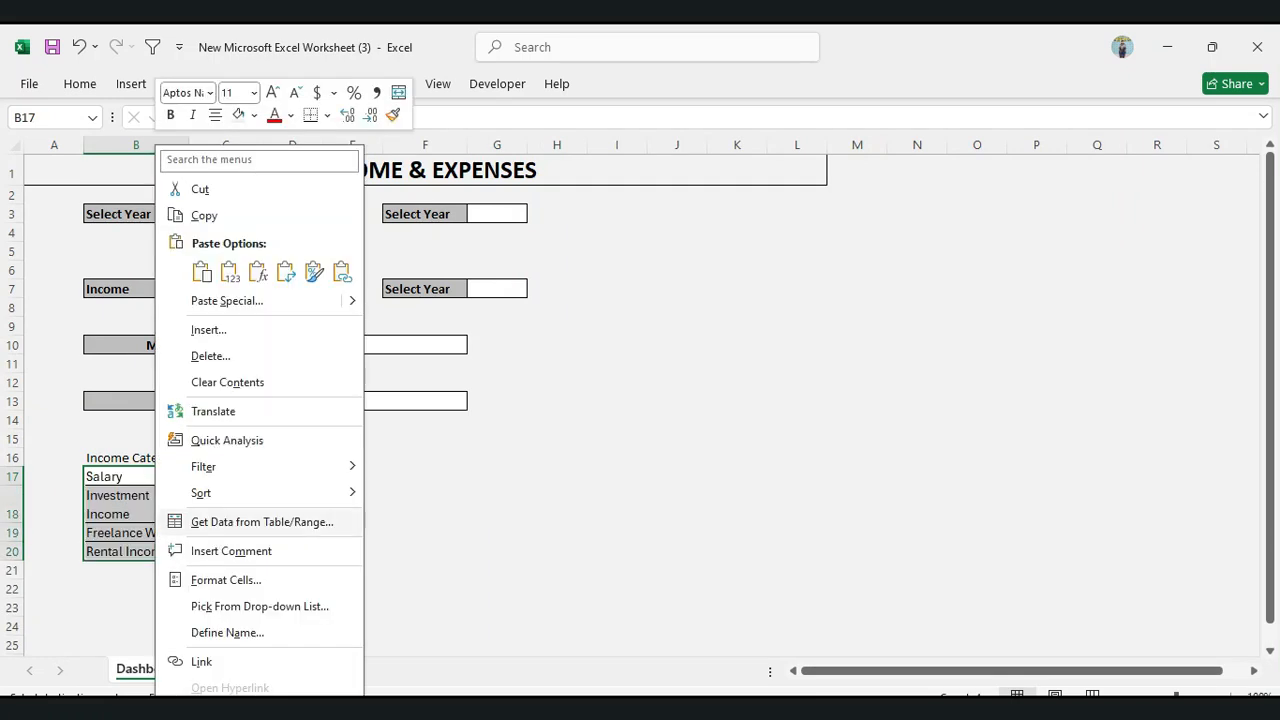
pyautogui.press('f')
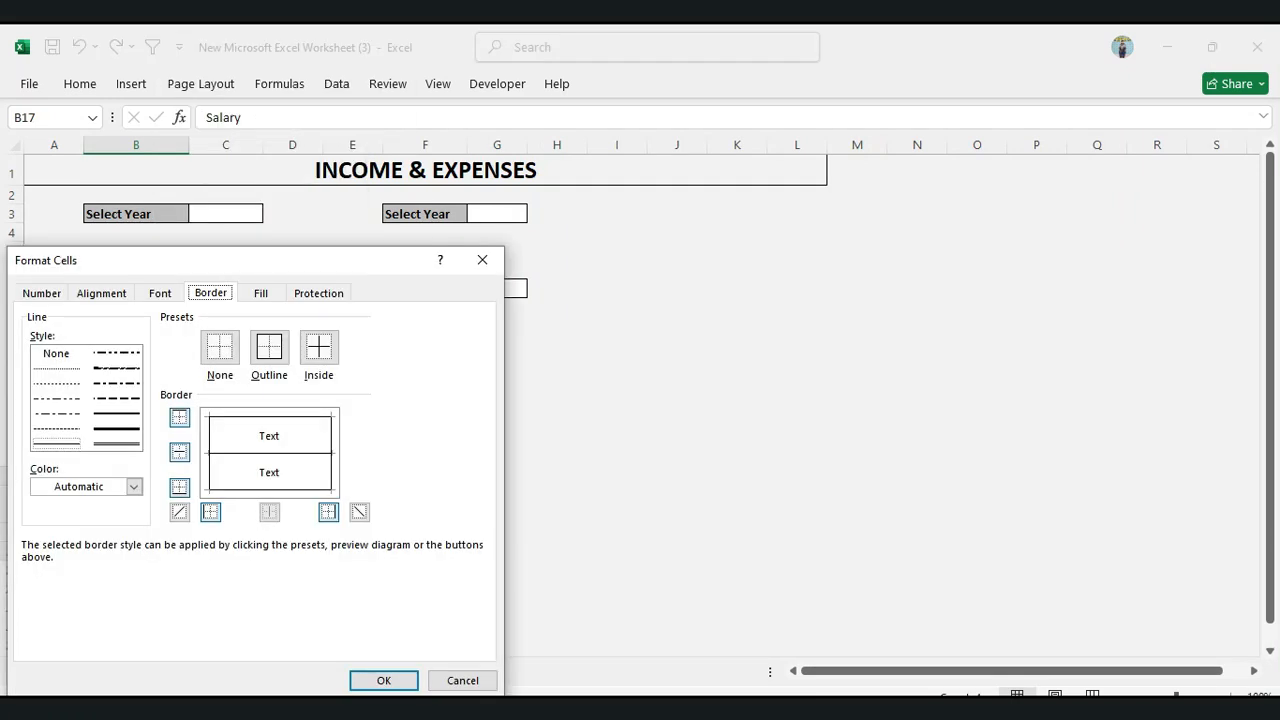
pyautogui.hotkey('ctrl', 'Tab')
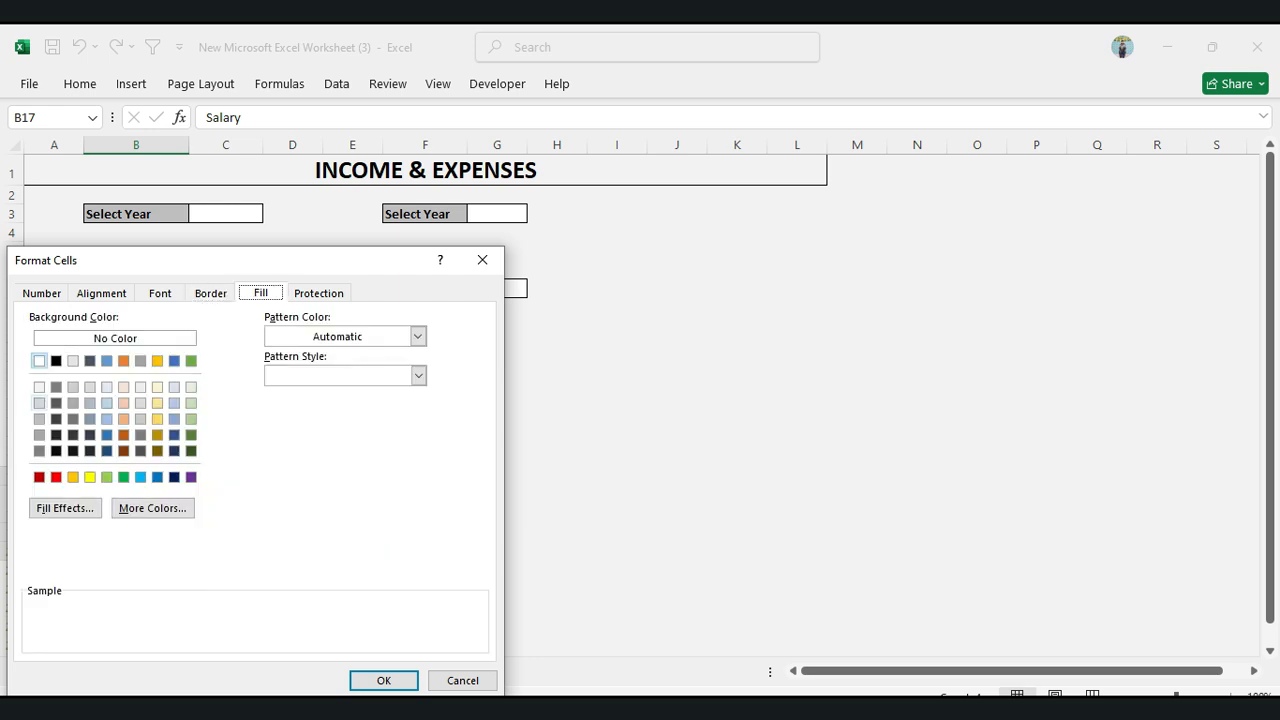
pyautogui.click(39, 419)
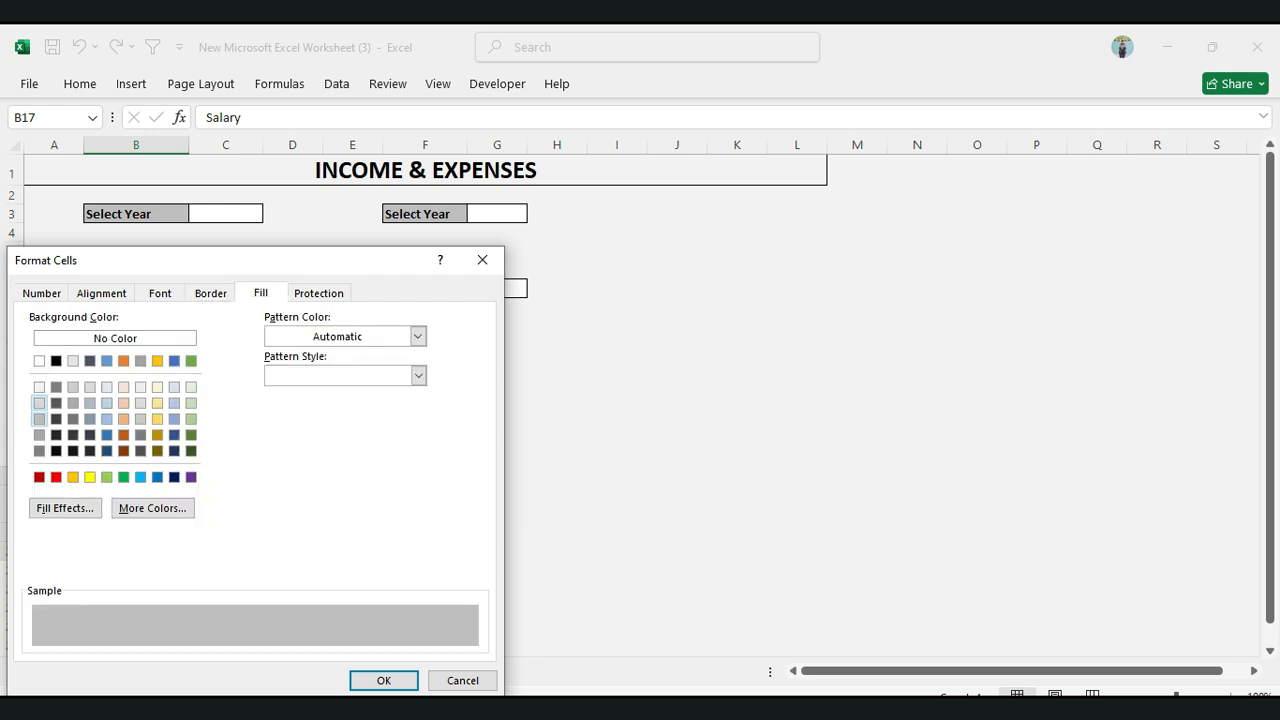
pyautogui.click(39, 403)
pyautogui.click(384, 680)
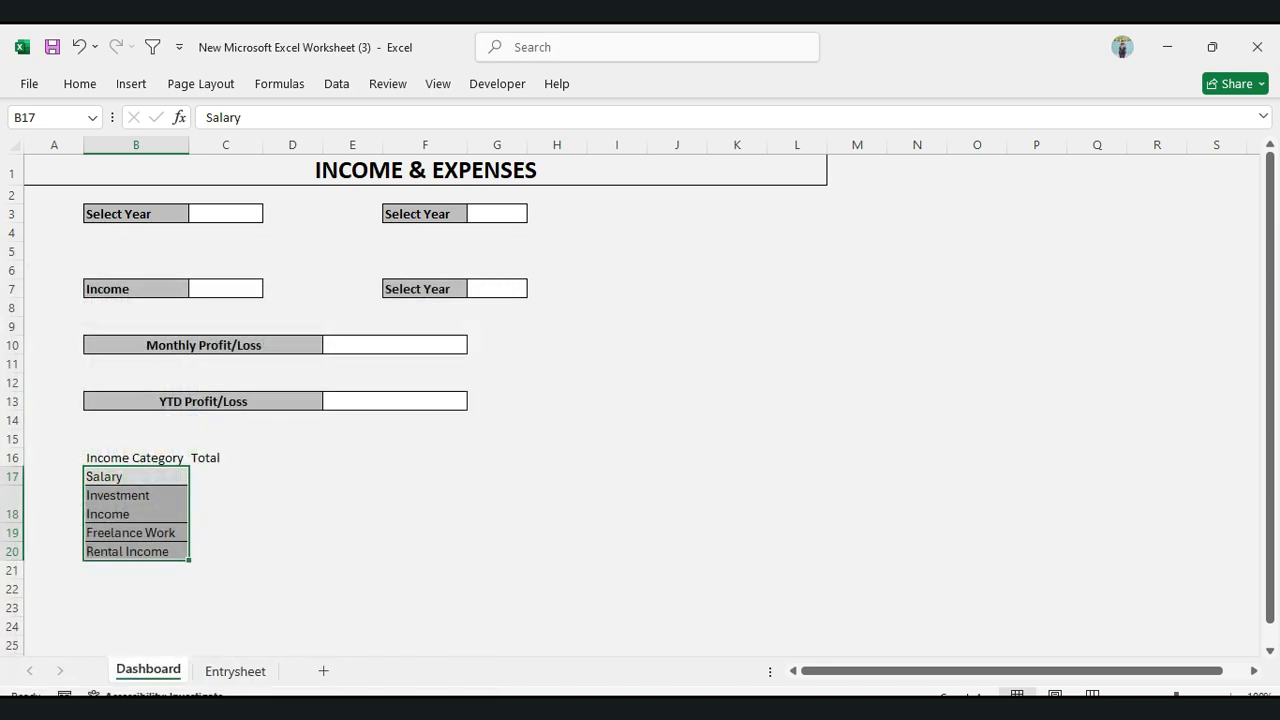
# Fill the total cells C17:C20 beside the income items with white
pyautogui.moveTo(225, 477); pyautogui.dragTo(225, 551)
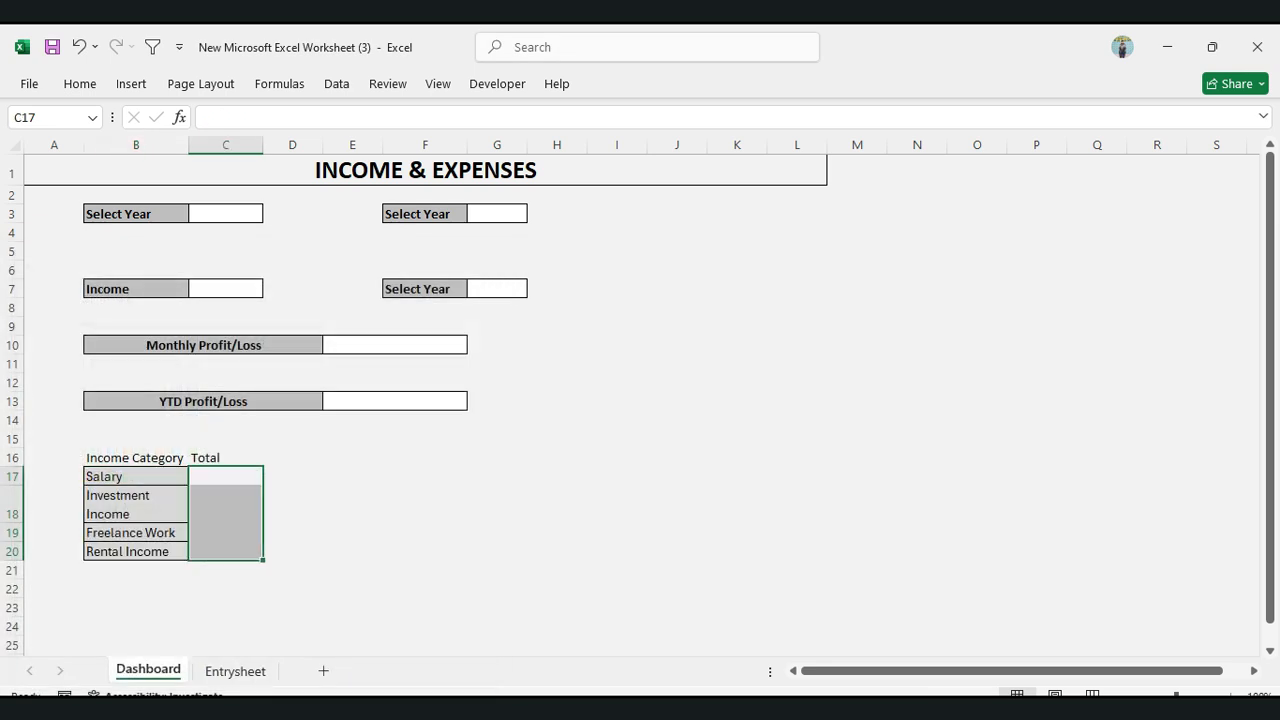
pyautogui.rightClick(219, 517)
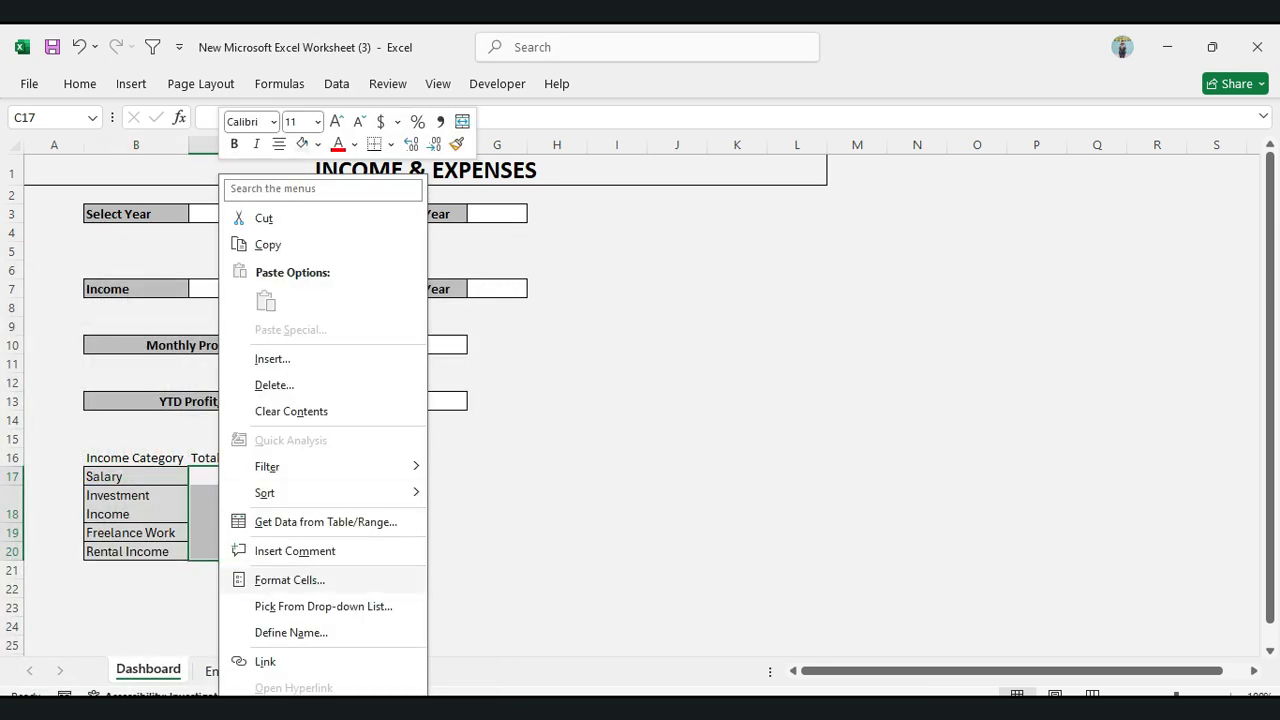
pyautogui.click(288, 580)
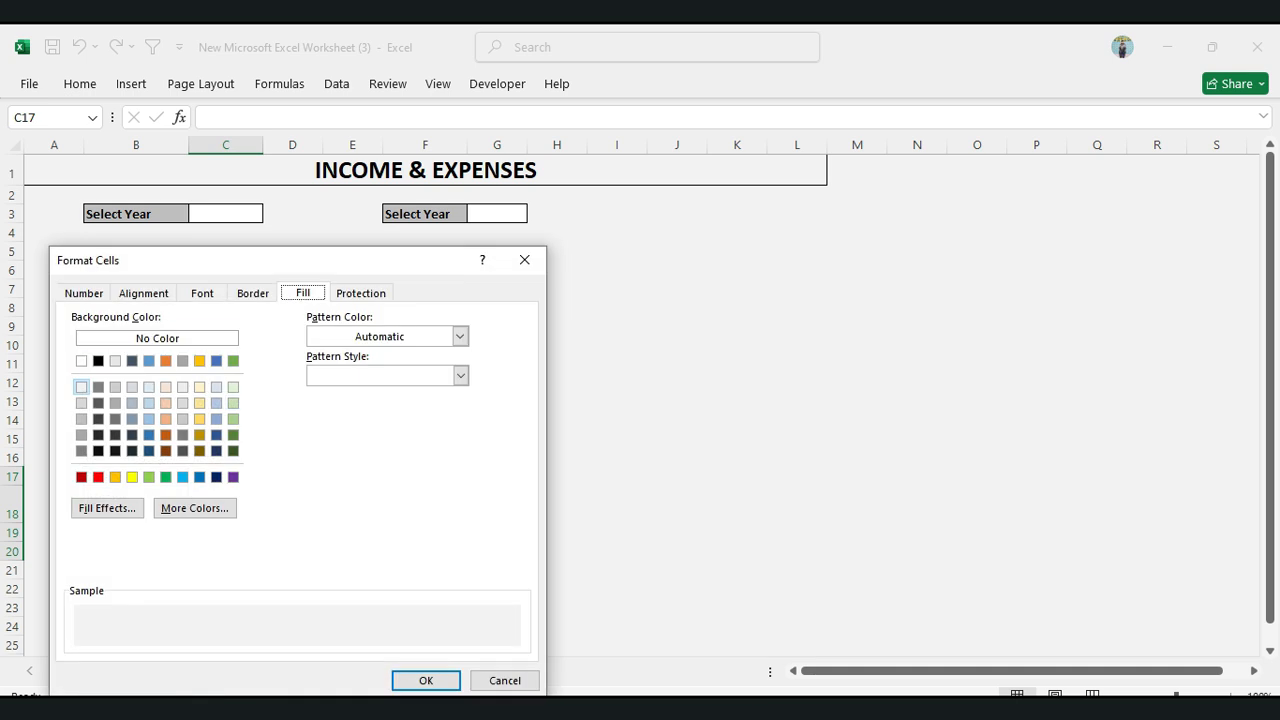
pyautogui.click(81, 360)
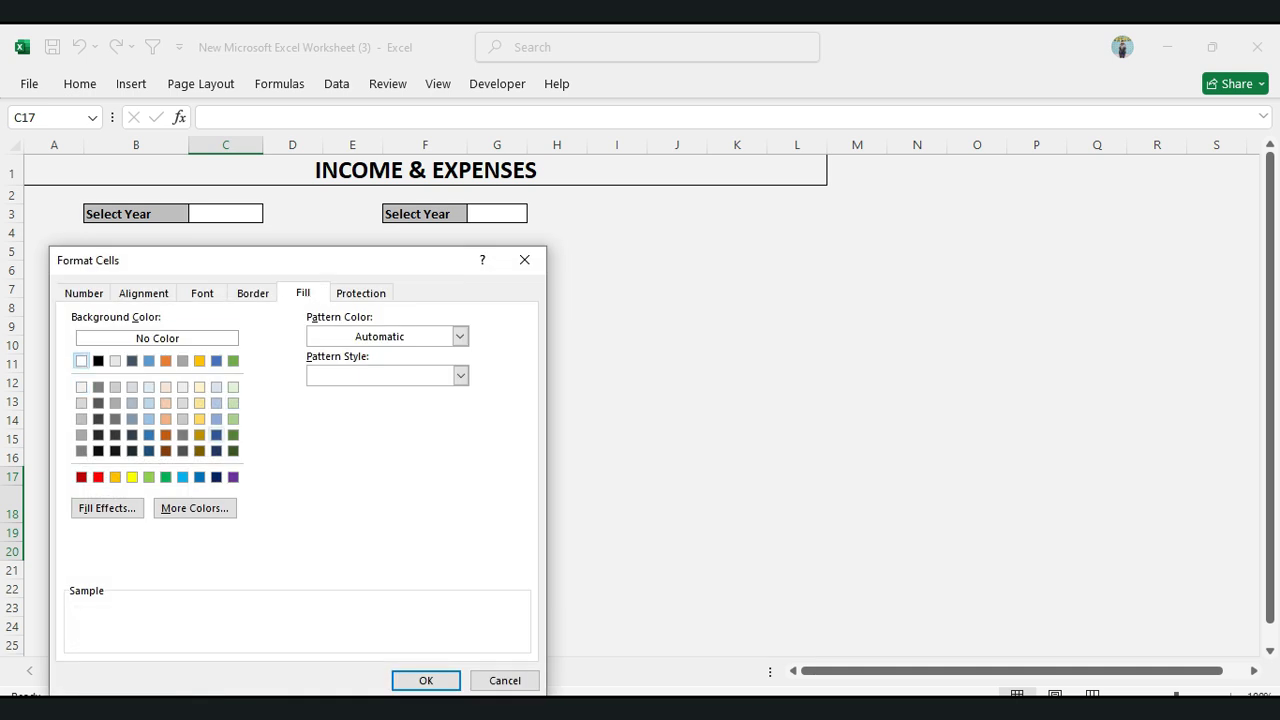
pyautogui.click(426, 680)
# Convert the range B16:C20 into a table with headers
pyautogui.moveTo(136, 457); pyautogui.dragTo(225, 476)
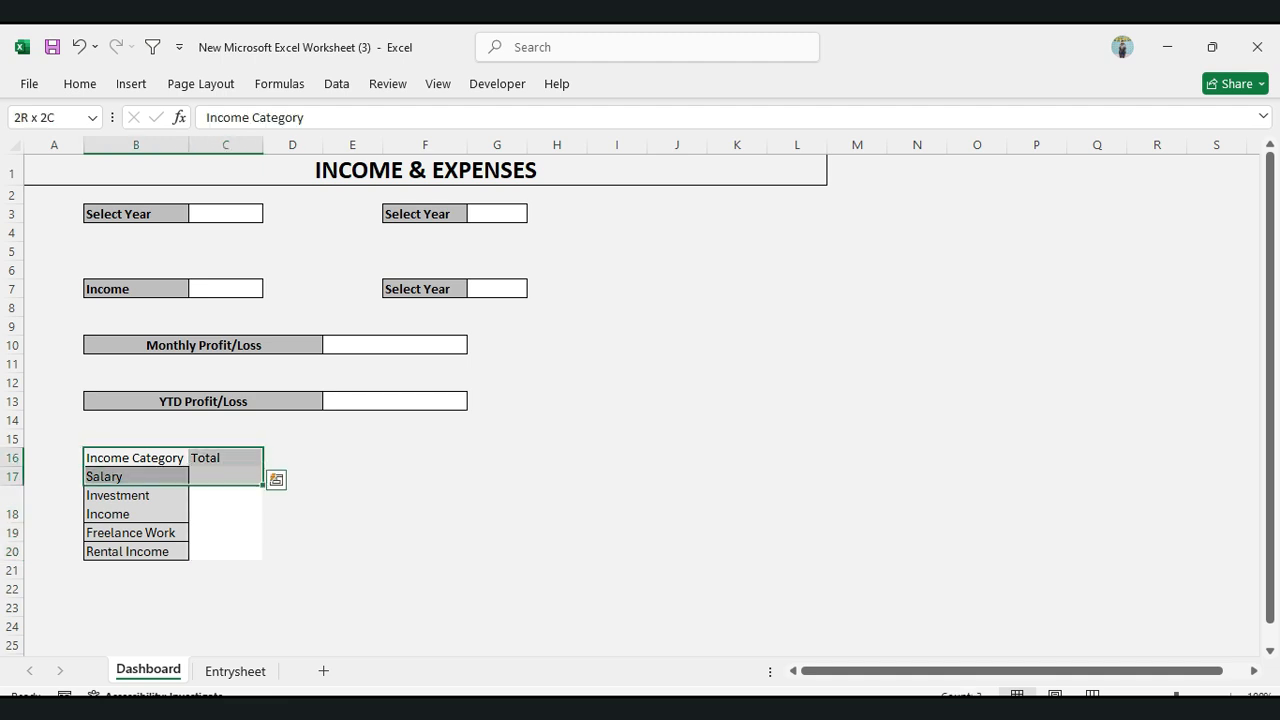
pyautogui.hotkey('shift', 'Down')
pyautogui.hotkey('shift', 'Down')
pyautogui.hotkey('shift', 'Down')
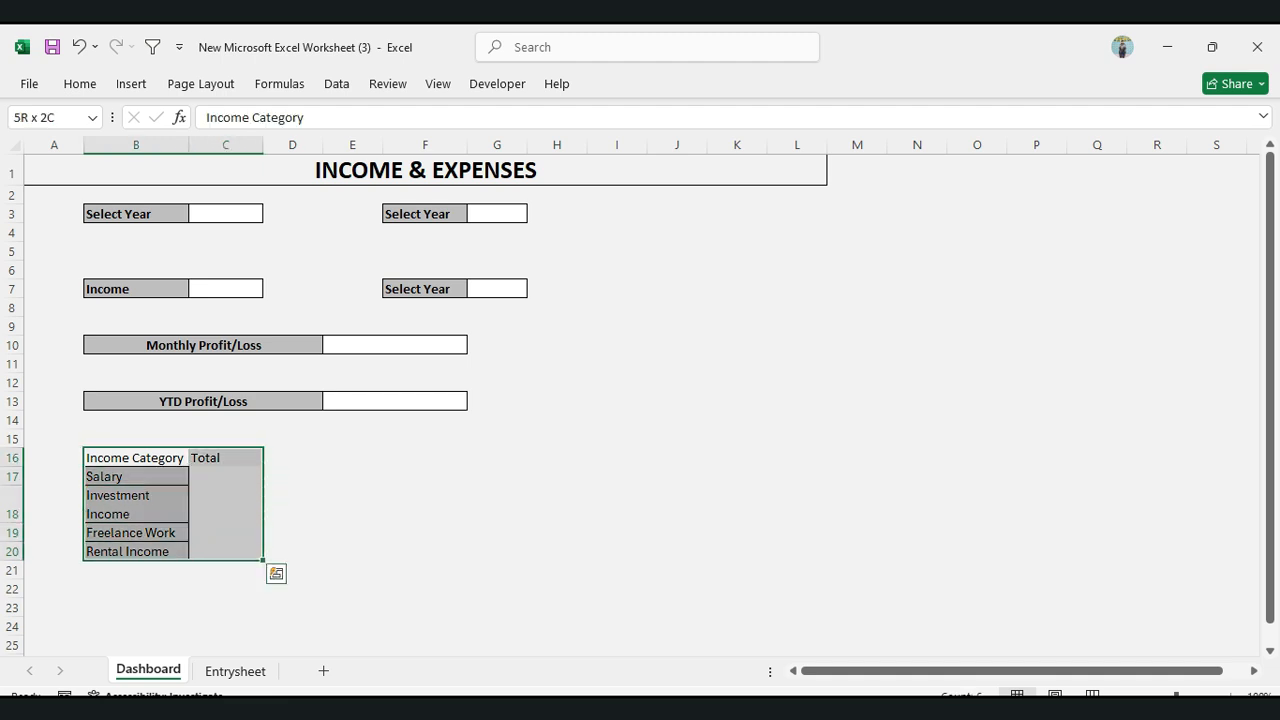
pyautogui.hotkey('ctrl', 't')
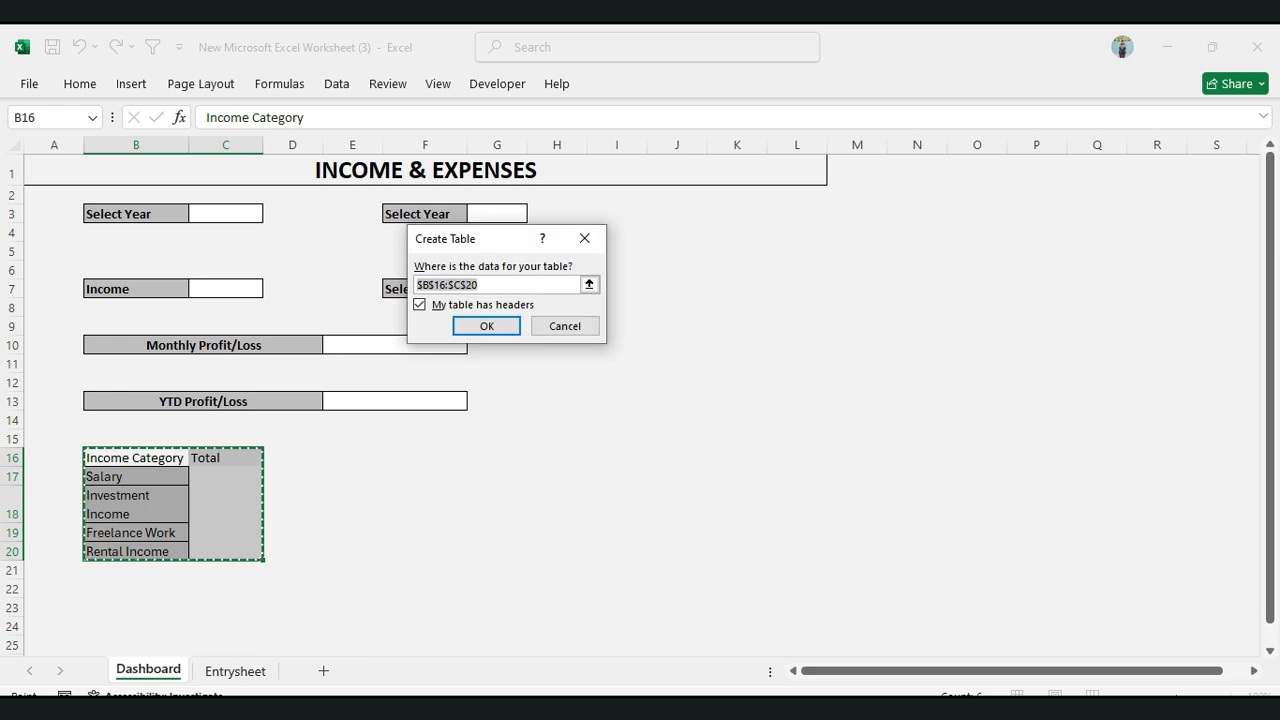
pyautogui.press('Return')
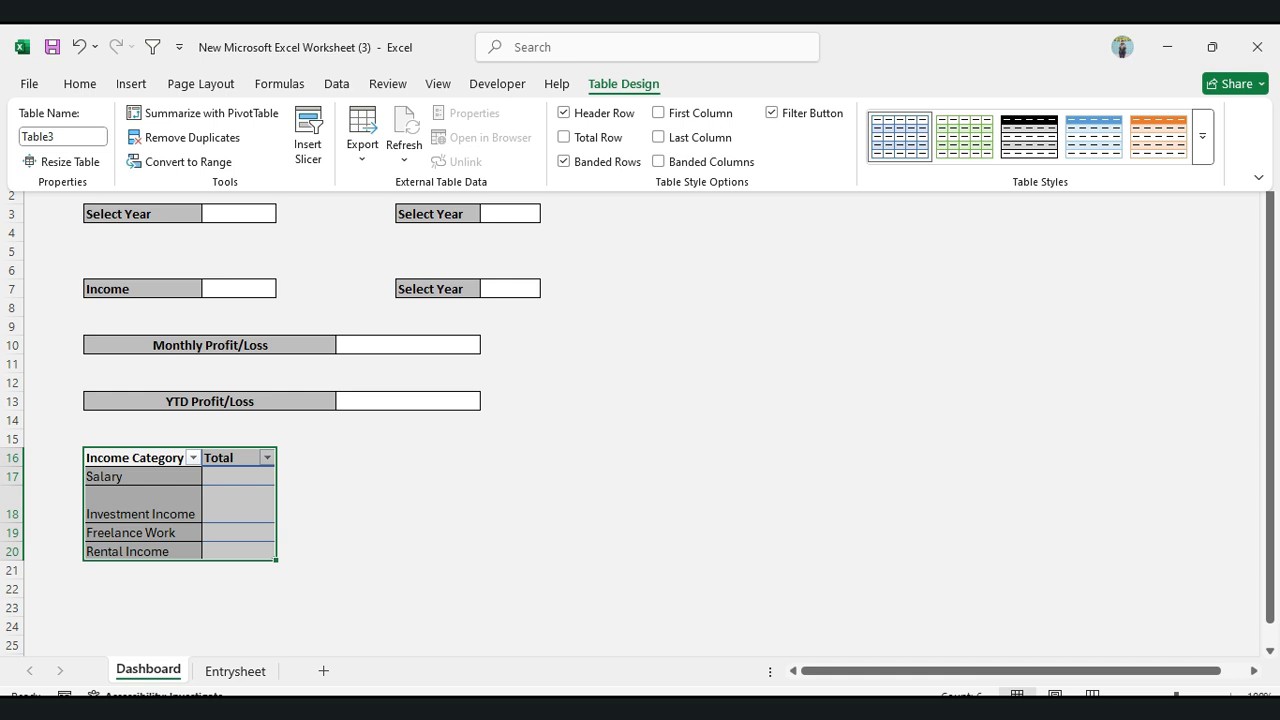
pyautogui.write('hba')
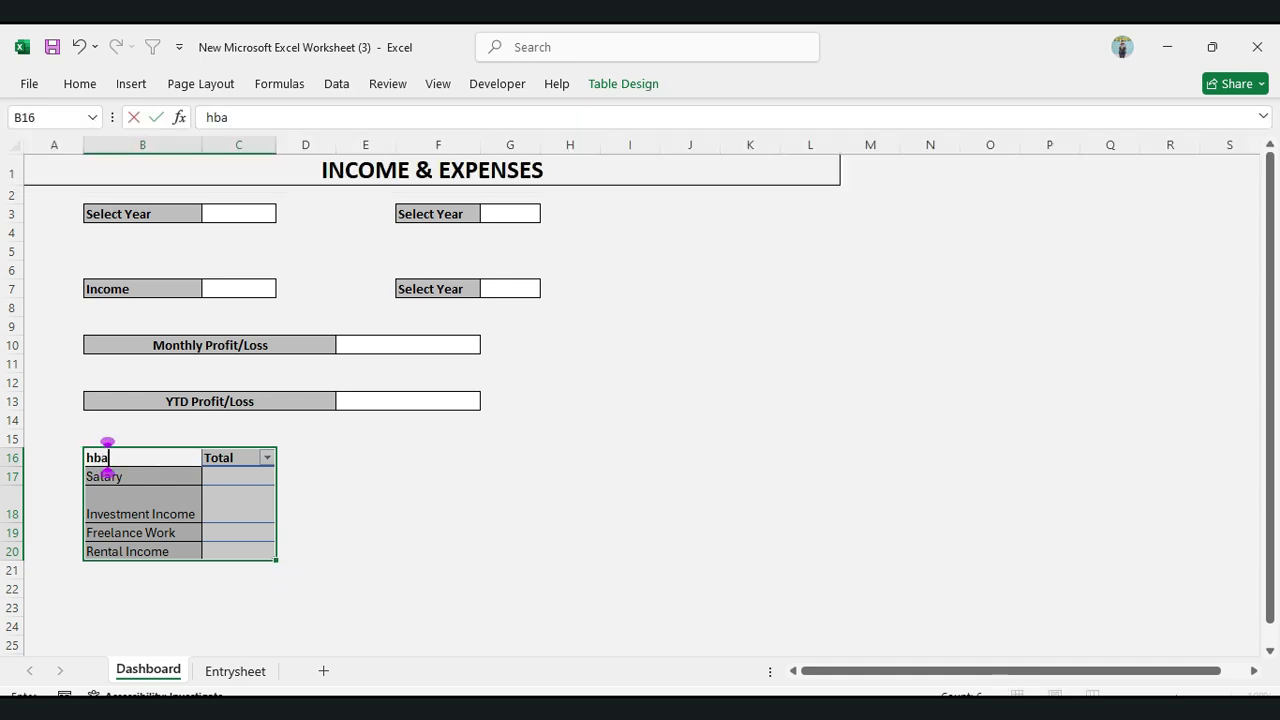
pyautogui.click(438, 505)
pyautogui.hotkey('ctrl', 'z')
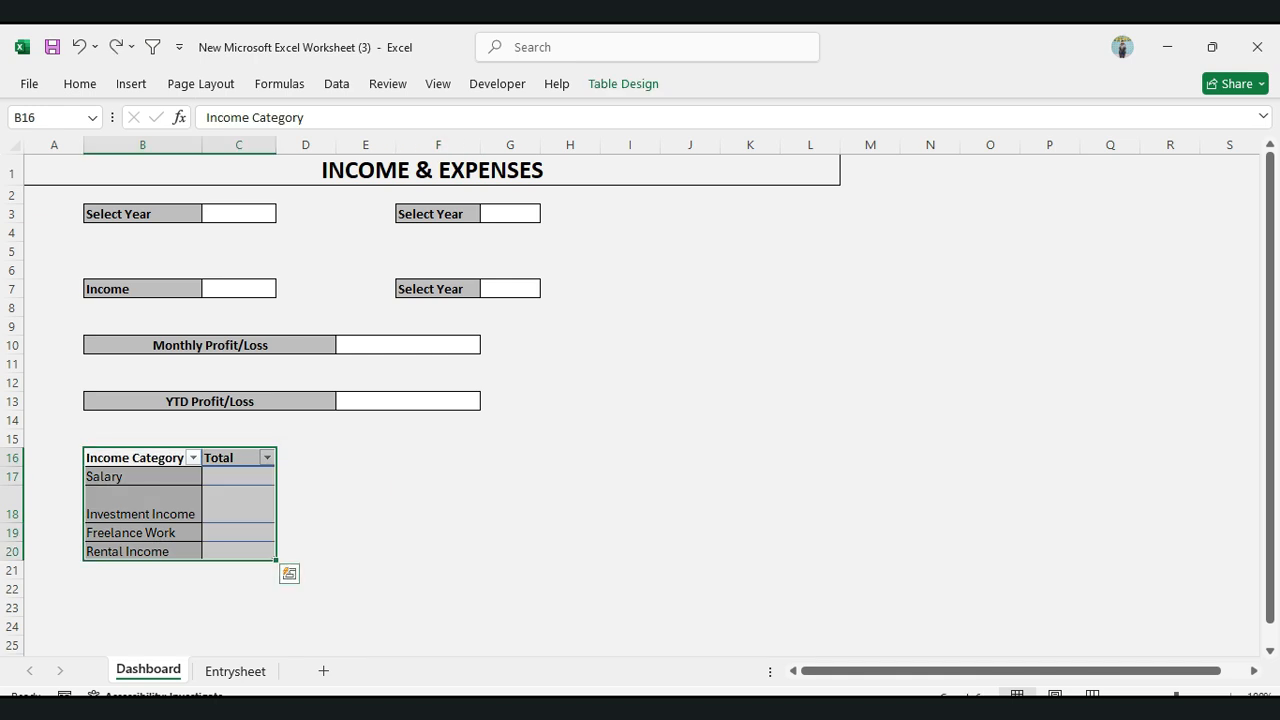
# Apply all borders to the income table B16:C20 and extend the table down through row 24
pyautogui.hotkey('alt', 'h')
pyautogui.press('b')
pyautogui.press('a')
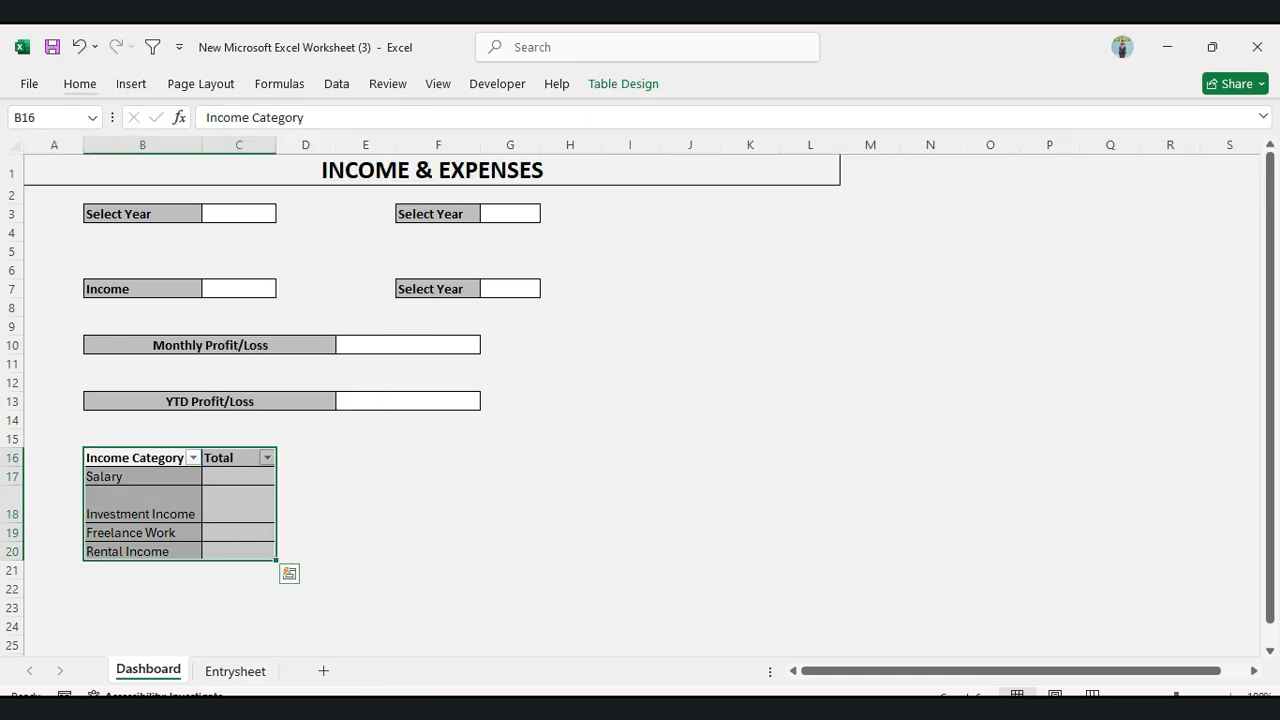
pyautogui.click(238, 532)
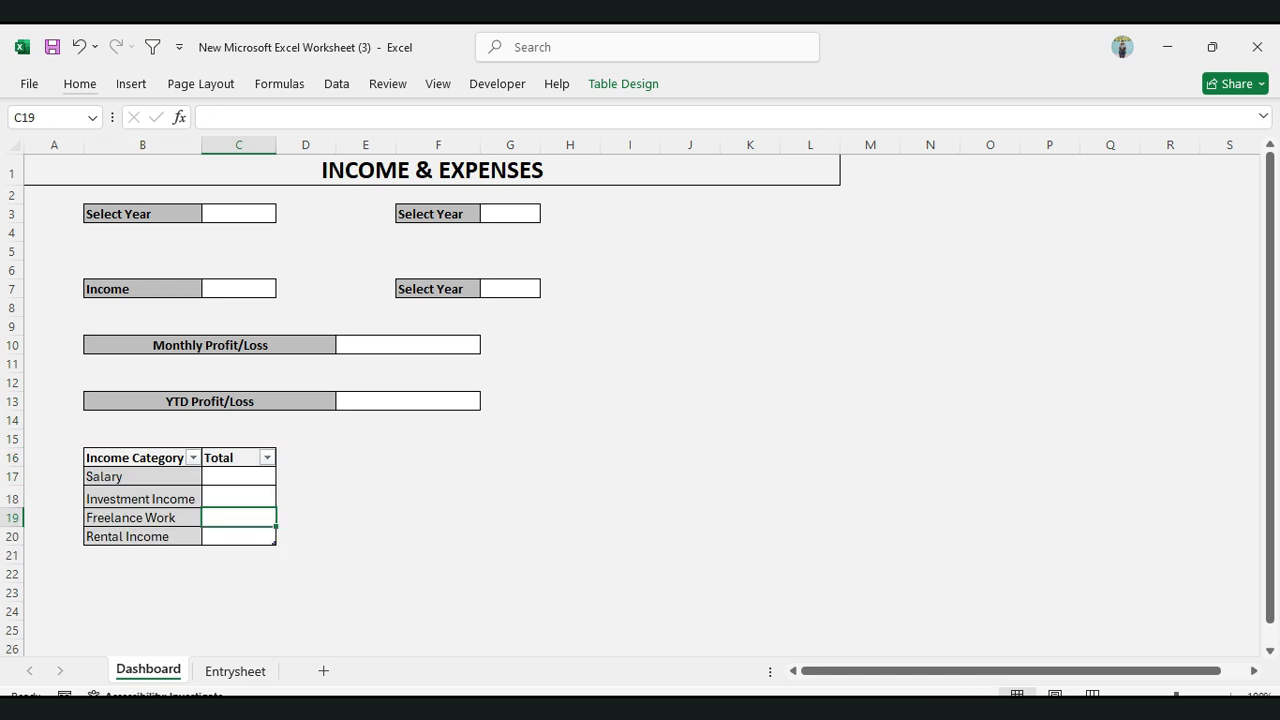
pyautogui.moveTo(275, 600); pyautogui.dragTo(275, 620)
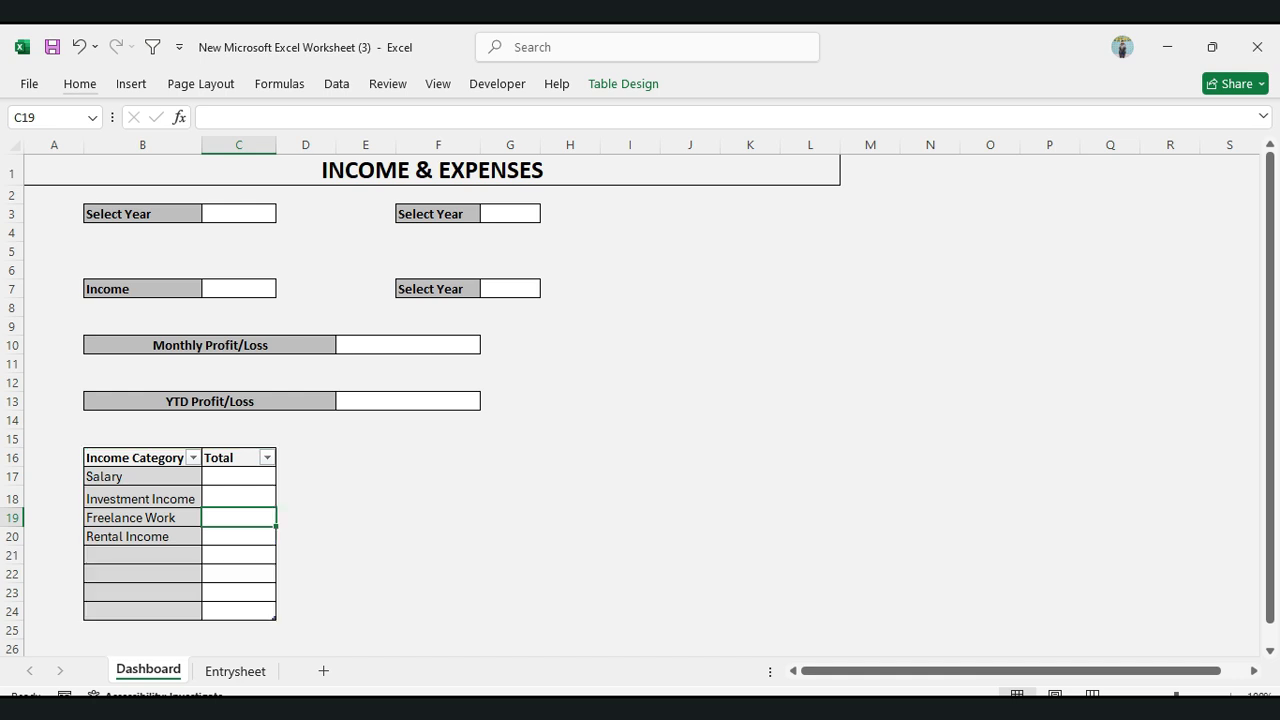
# Copy the income category table B16:C24 to F16 and even out the row heights from row 17 down
pyautogui.click(142, 555)
pyautogui.click(142, 457)
pyautogui.moveTo(142, 457); pyautogui.dragTo(238, 611)
pyautogui.hotkey('ctrl', 'c')
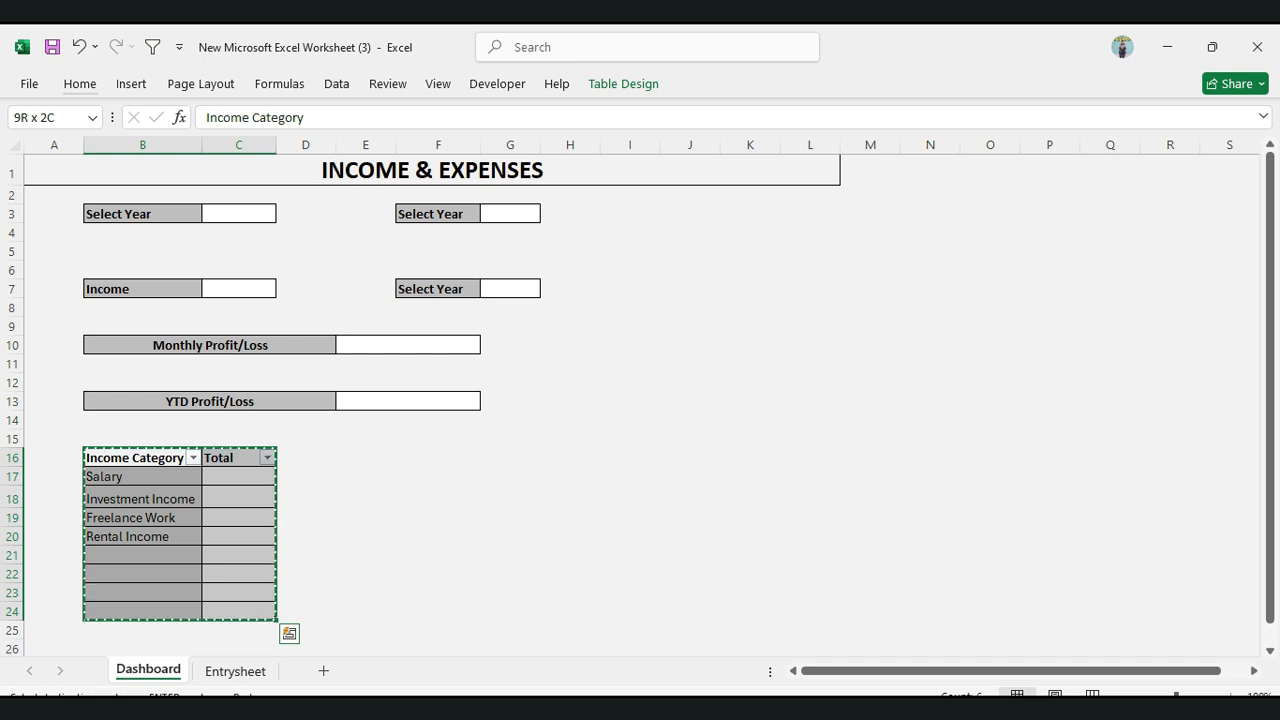
pyautogui.click(438, 457)
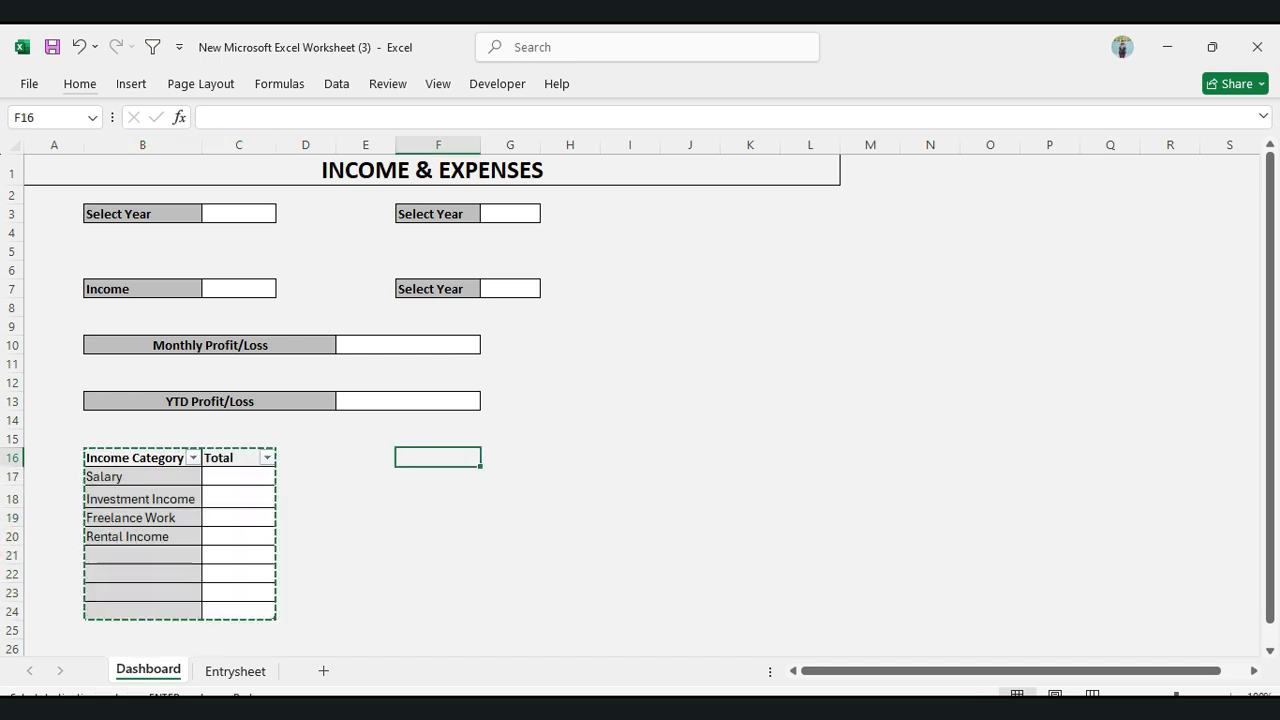
pyautogui.hotkey('ctrl', 'v')
pyautogui.moveTo(12, 476); pyautogui.dragTo(12, 648)
# Clear the copied income items below F16 and rename the F16 header Expense Category
pyautogui.moveTo(461, 445); pyautogui.dragTo(461, 520)
pyautogui.press('Delete')
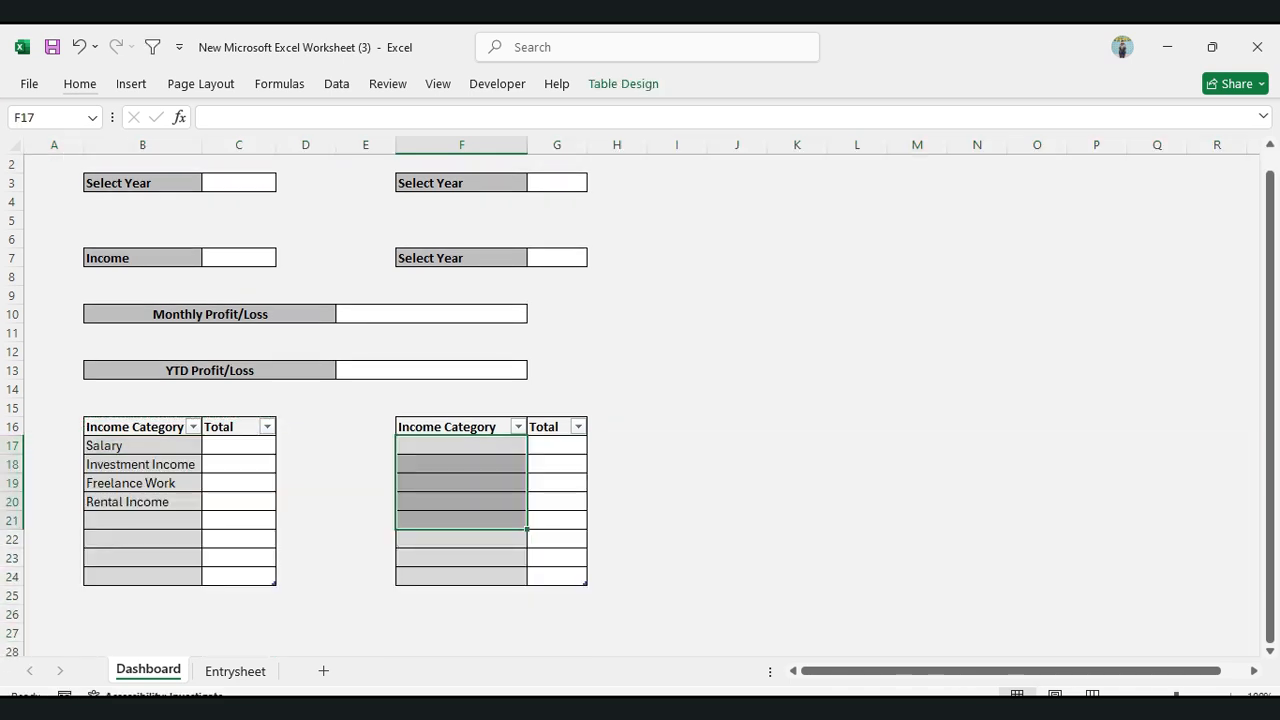
pyautogui.hotkey('shift', 'Down')
pyautogui.hotkey('shift', 'Down')
pyautogui.hotkey('shift', 'Down')
pyautogui.press('Up')
pyautogui.write('Expense Category')
pyautogui.press('Return')
# Copy the six expense items Groceries & Household Items through Medical & Health from L9:L14 on Entrysheet to F17 on Dashboard
pyautogui.hotkey('ctrl', 'pagedown')
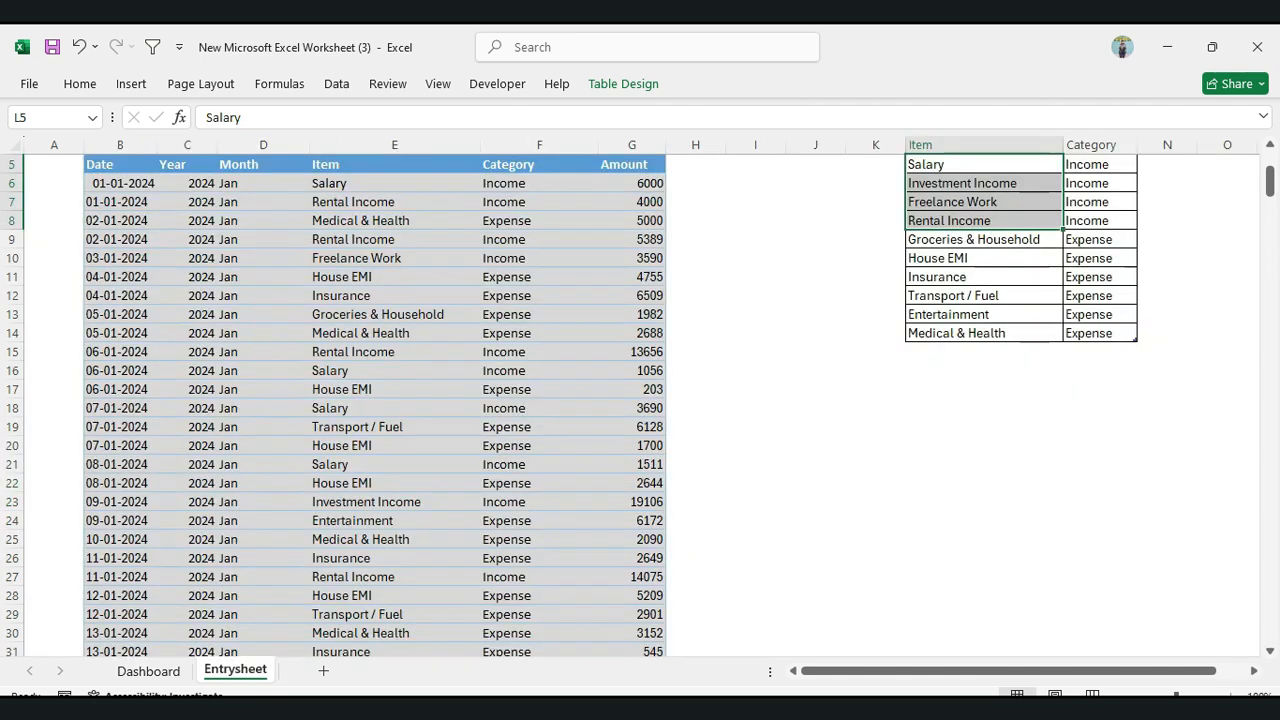
pyautogui.moveTo(973, 239); pyautogui.dragTo(973, 333)
pyautogui.hotkey('ctrl', 'c')
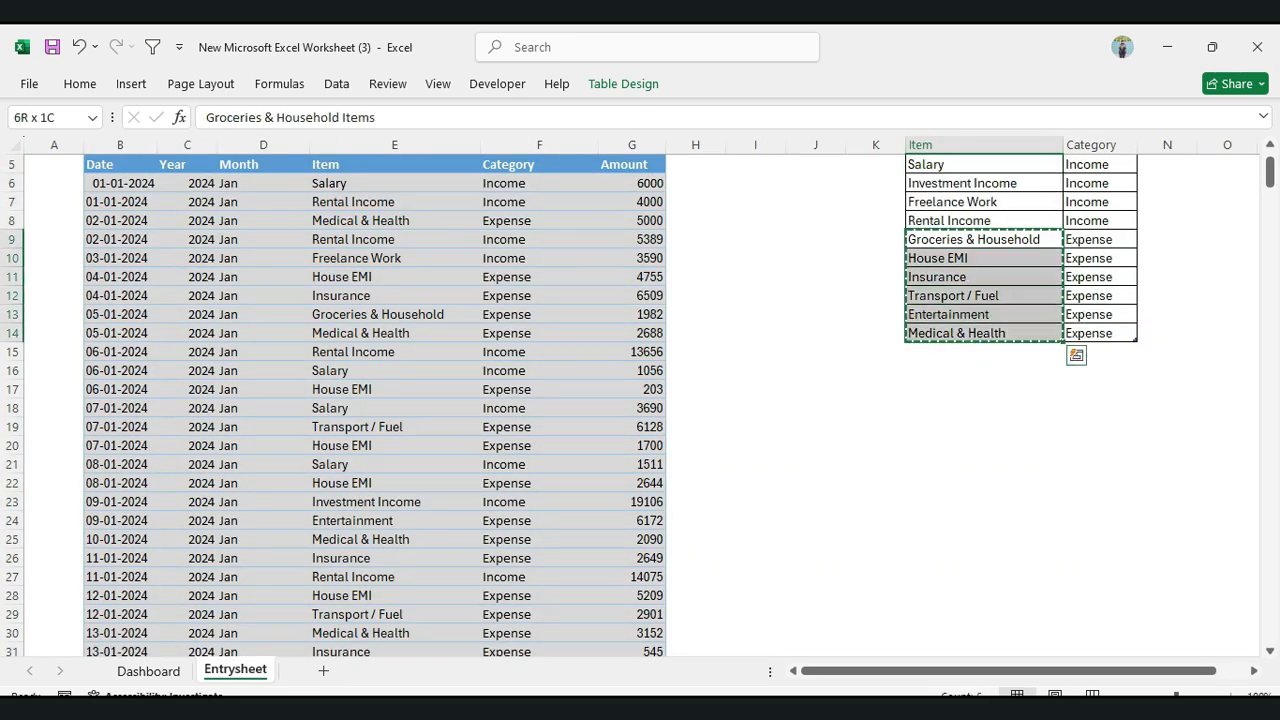
pyautogui.scroll(-3, 375, 400)
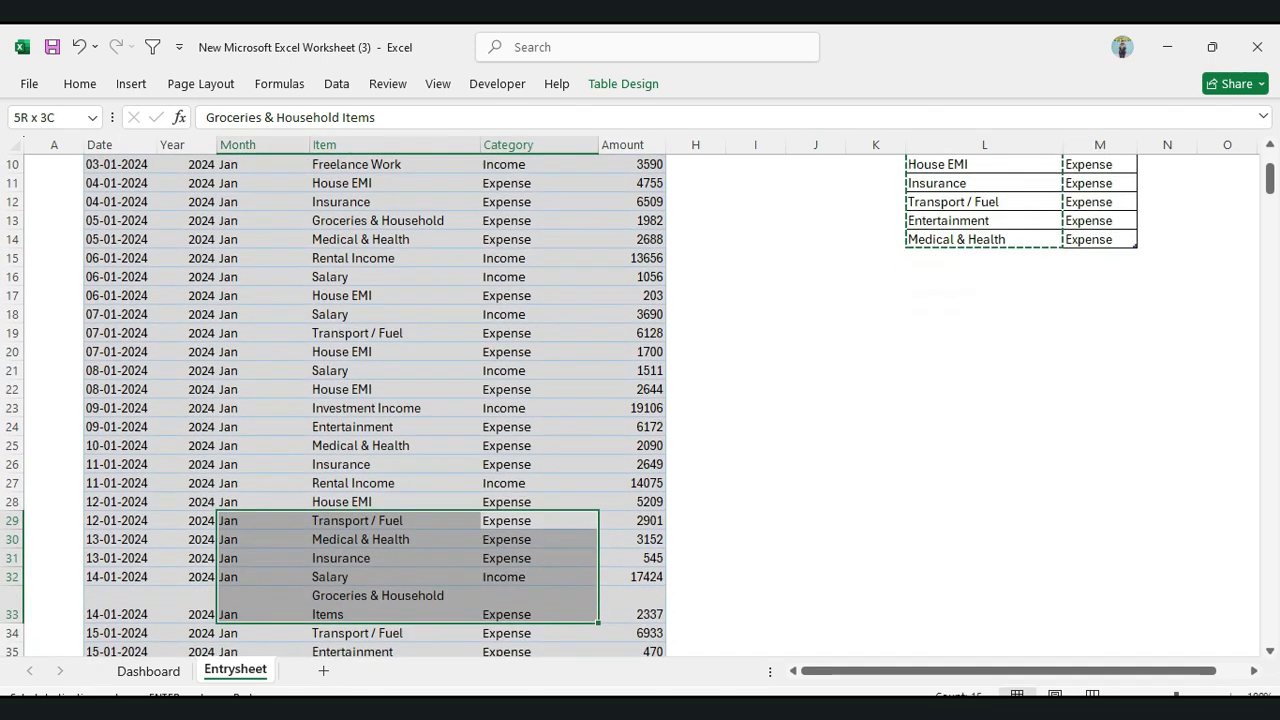
pyautogui.hotkey('ctrl', 'pageup')
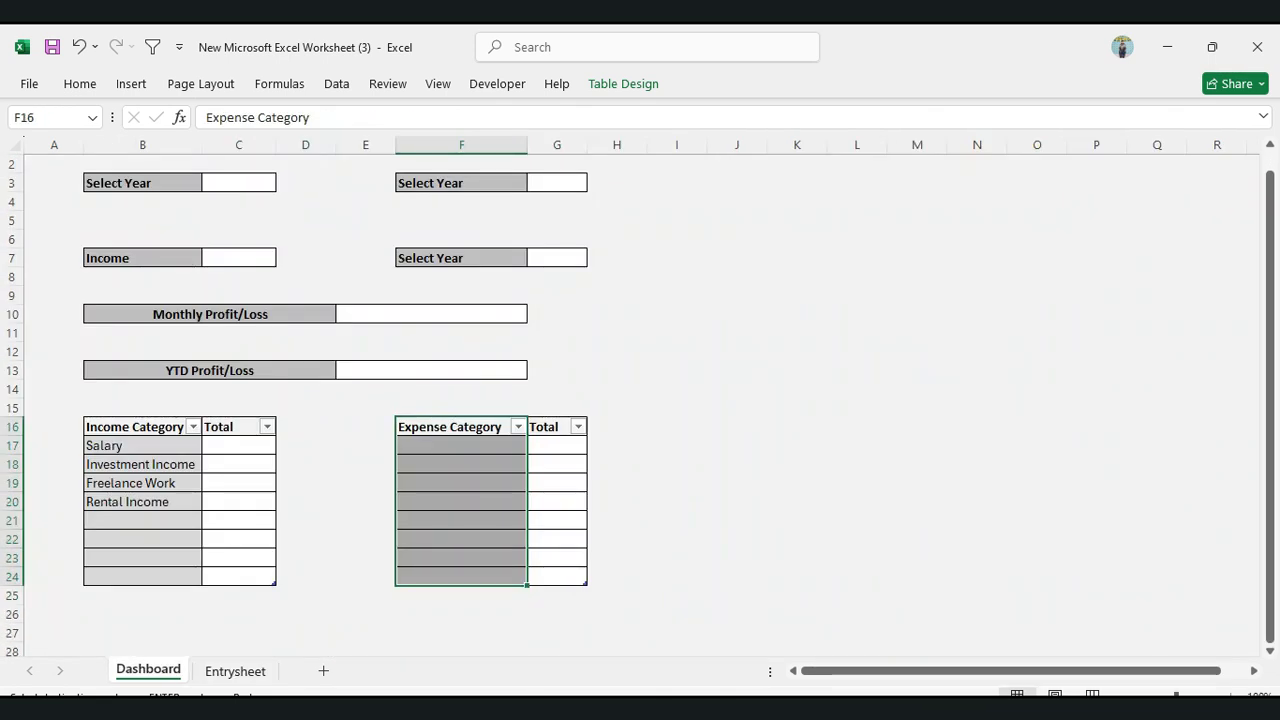
pyautogui.click(461, 445)
pyautogui.hotkey('ctrl', 'v')
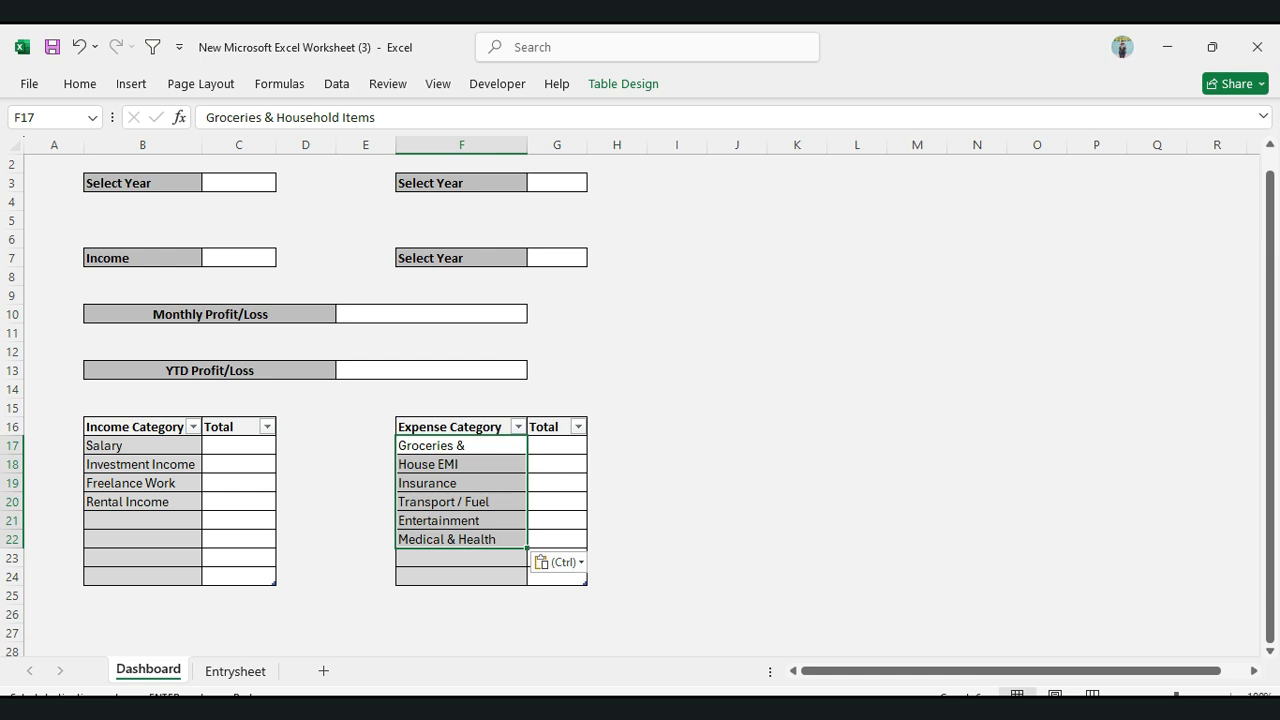
# Fill the expense item cells F17:F23 with light gray
pyautogui.click(461, 464)
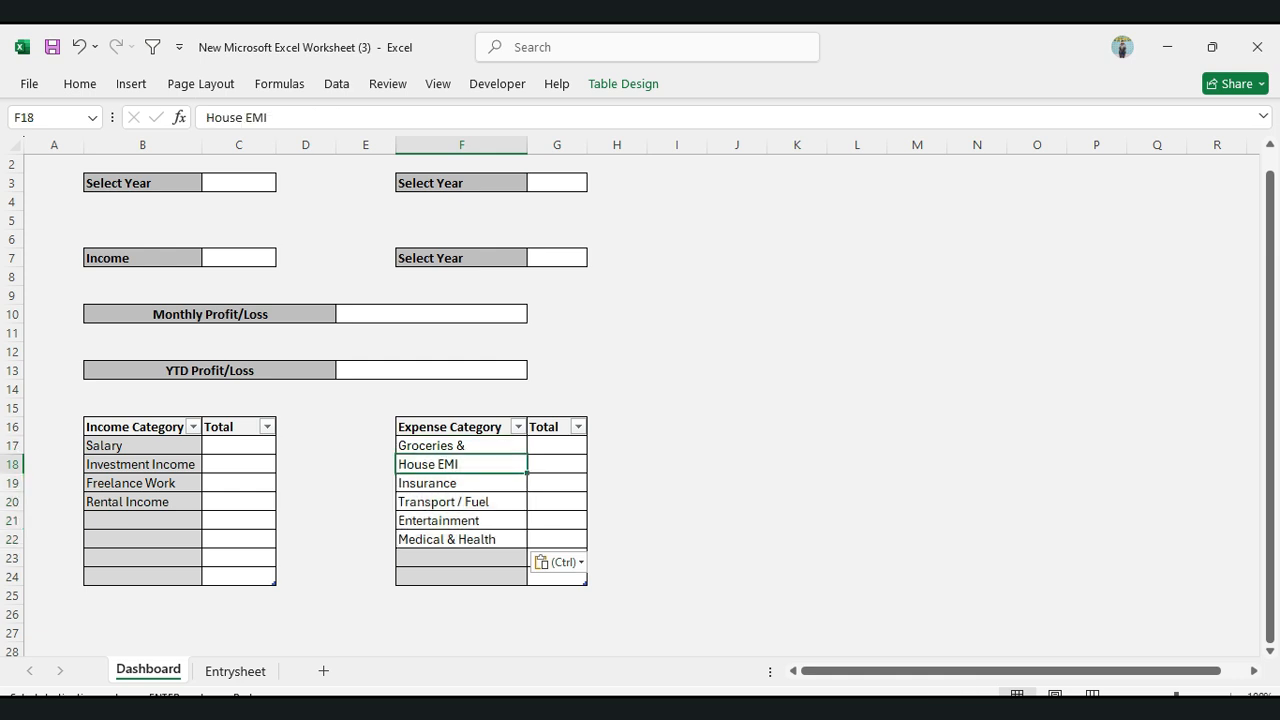
pyautogui.moveTo(461, 445); pyautogui.dragTo(461, 557)
pyautogui.rightClick(469, 502)
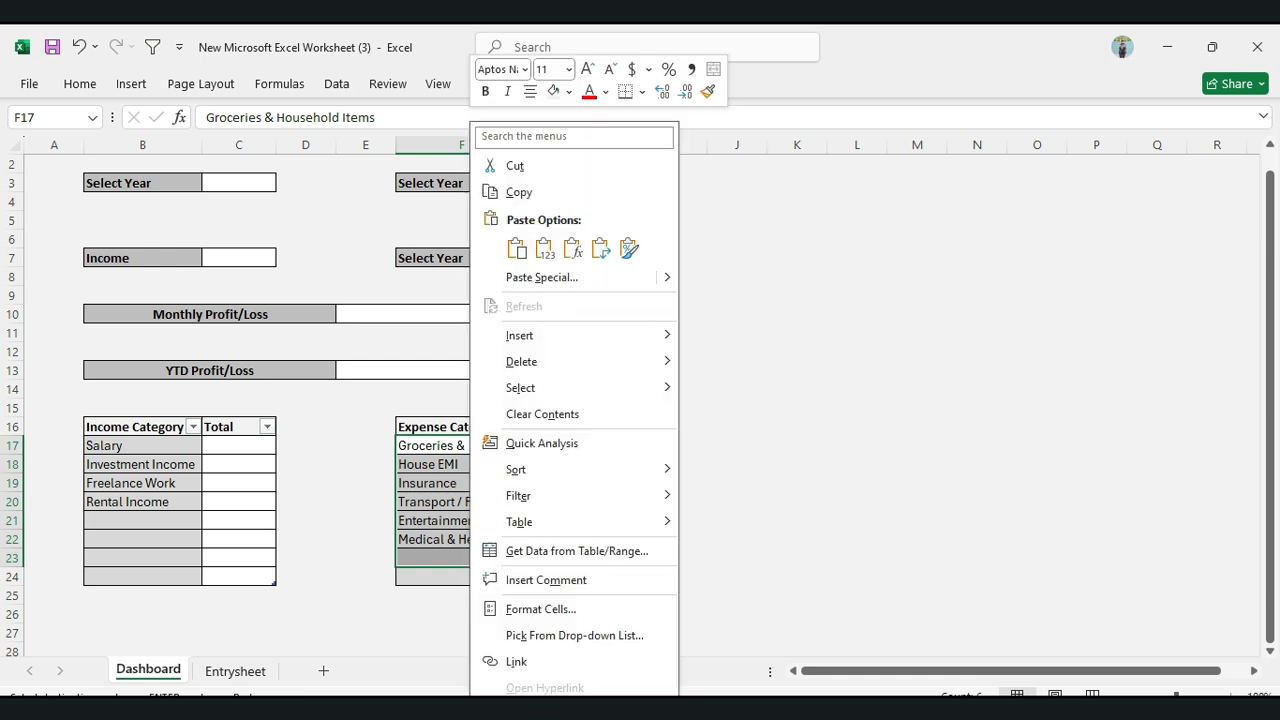
pyautogui.click(540, 609)
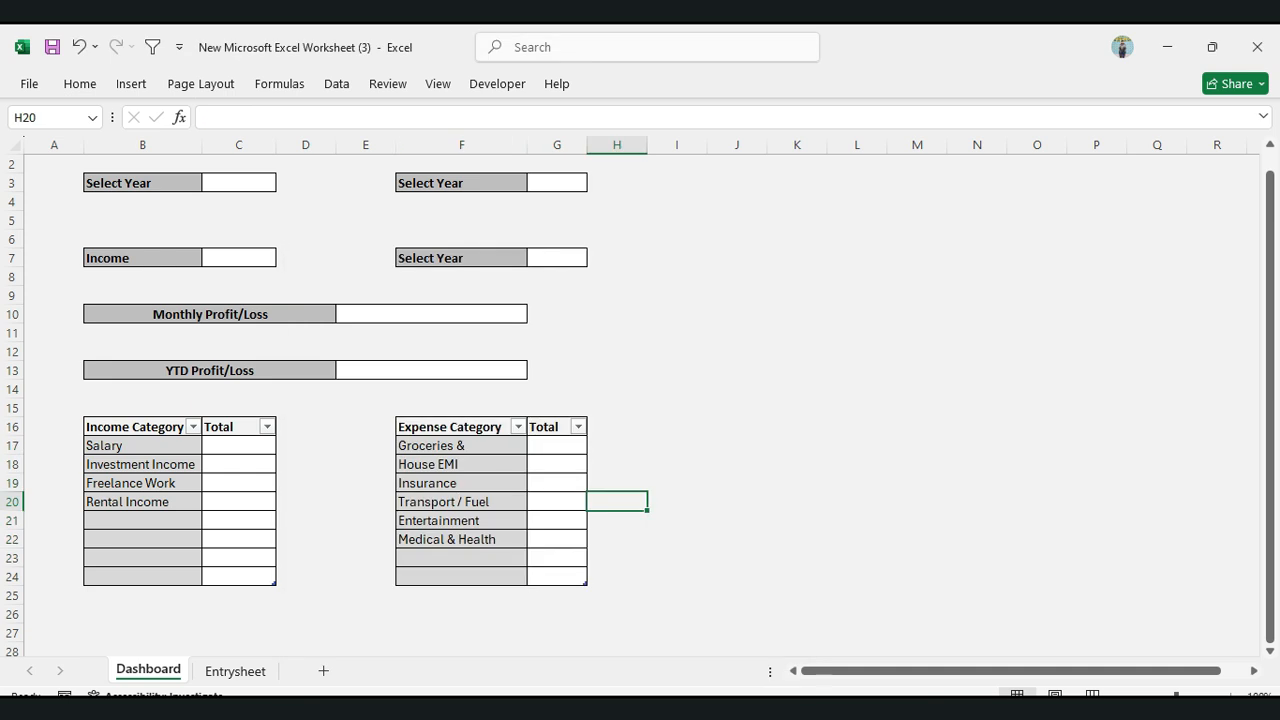
# Widen column G, which holds the expense table's Total field
pyautogui.moveTo(587, 145); pyautogui.dragTo(617, 145)
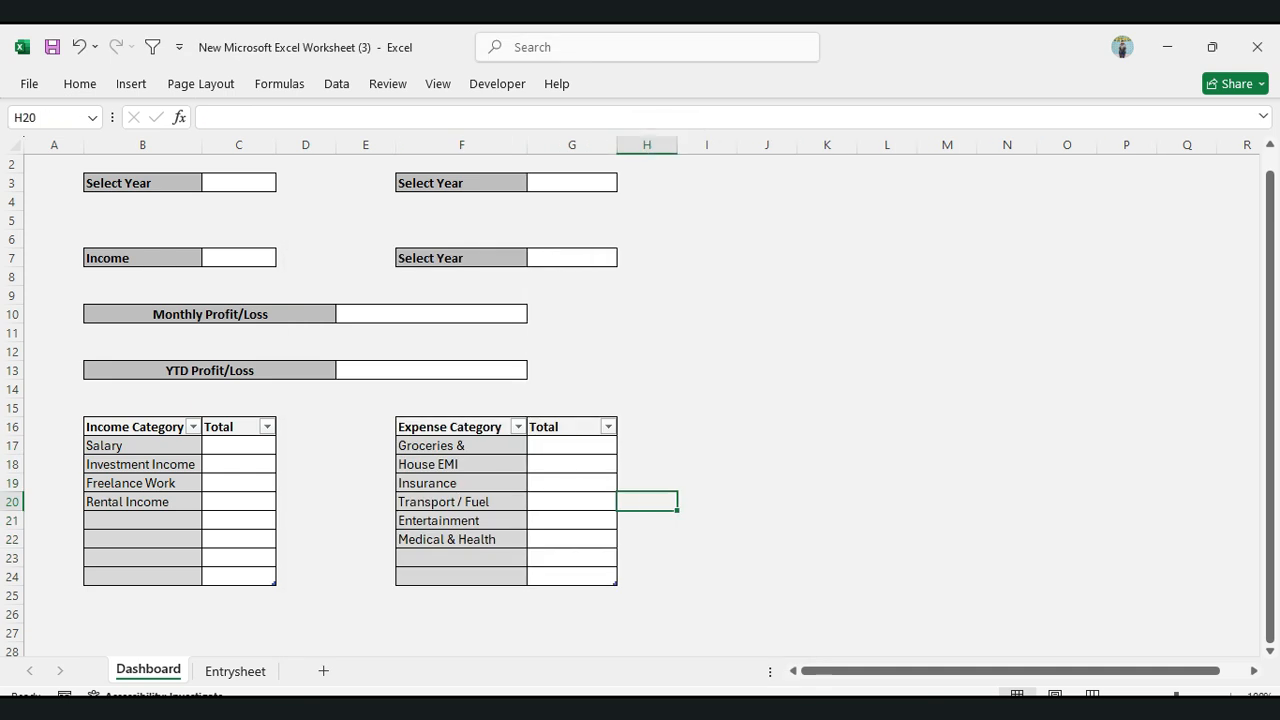
pyautogui.click(142, 483)
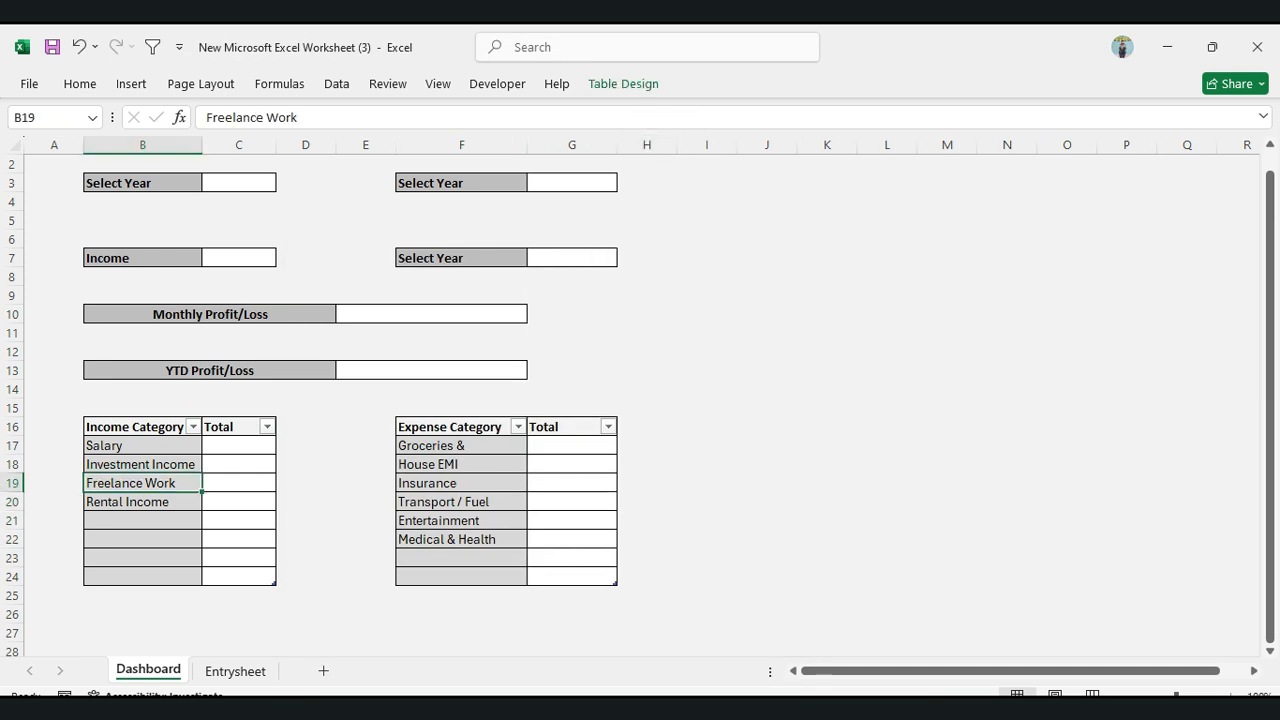
pyautogui.click(461, 502)
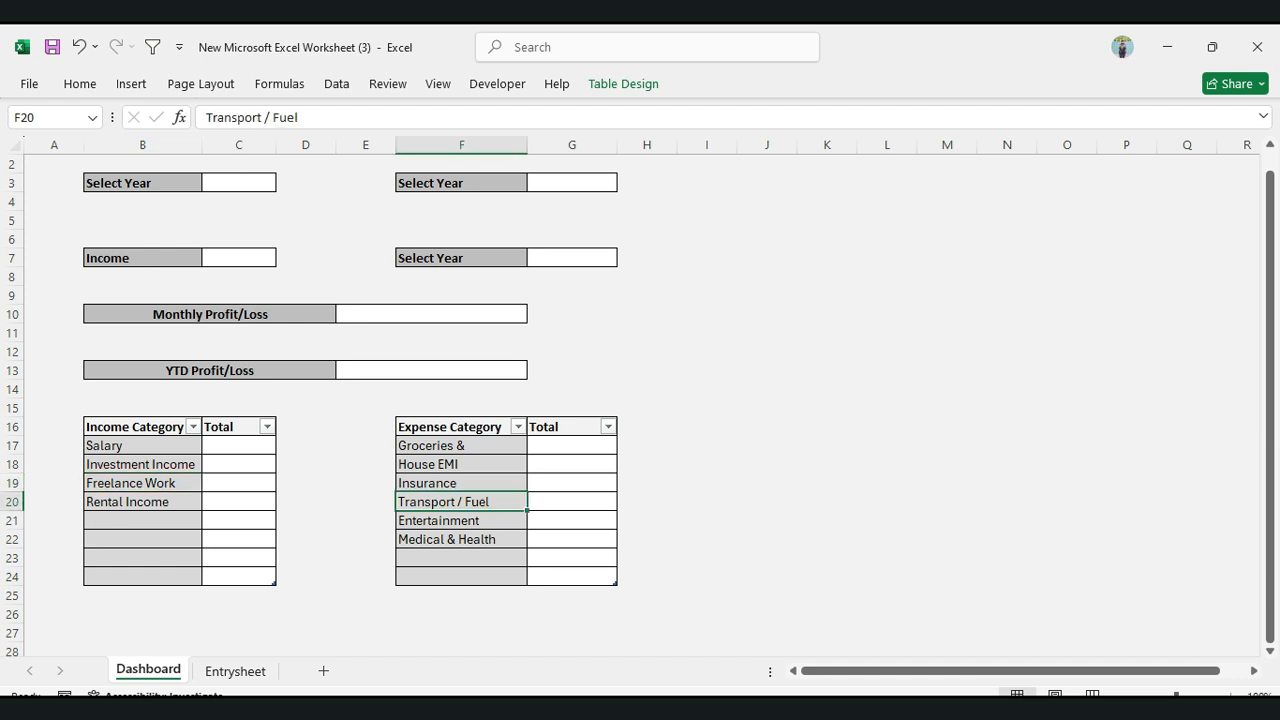
# Enter Jan in cell H4 and fill the month series down to Dec in H15
pyautogui.moveTo(1270, 295); pyautogui.dragTo(1270, 275)
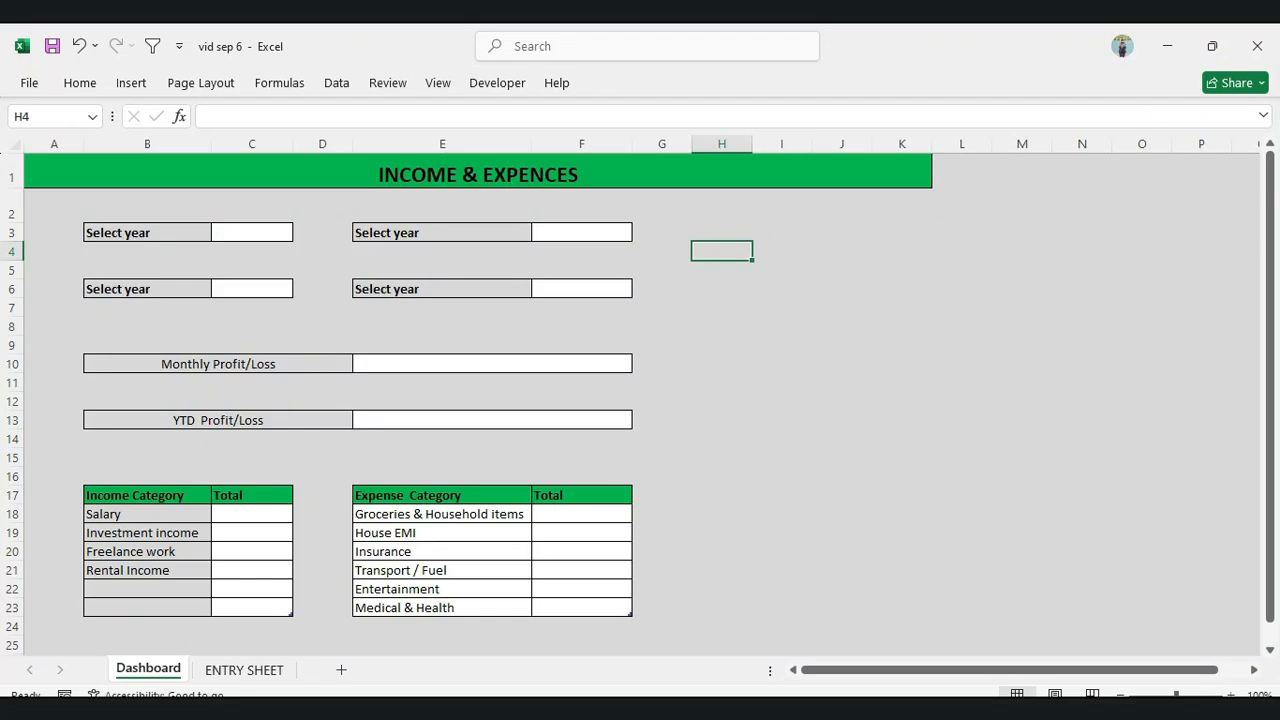
pyautogui.write('Jan')
pyautogui.press('Return')
pyautogui.click(721, 252)
pyautogui.moveTo(752, 260); pyautogui.dragTo(755, 466)
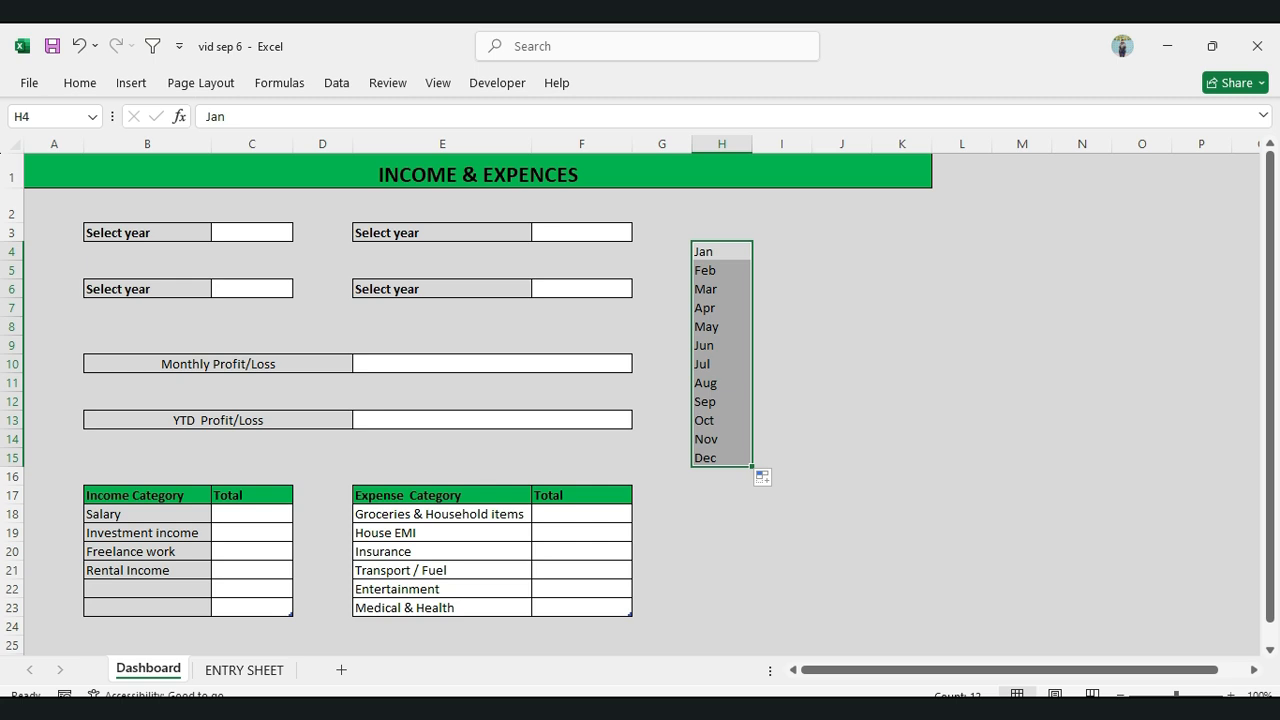
# Change the label in cell E3 to "Select Month"
pyautogui.doubleClick(442, 232)
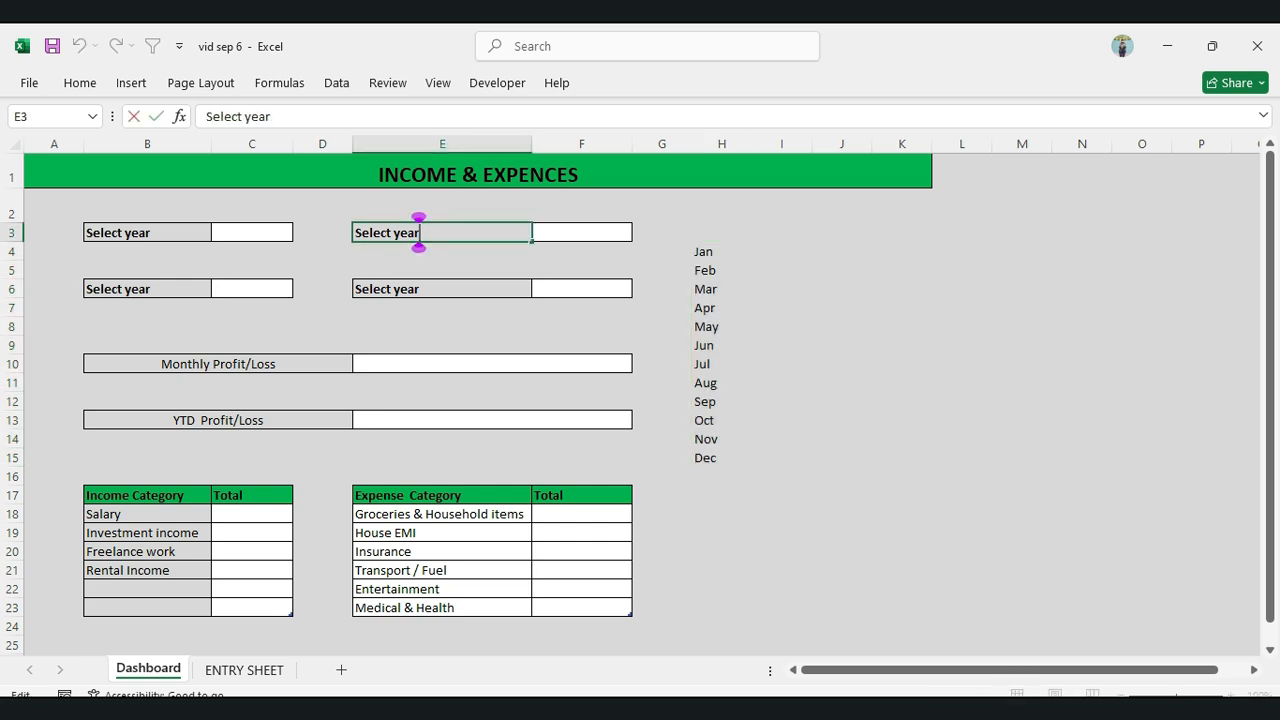
pyautogui.click(322, 308)
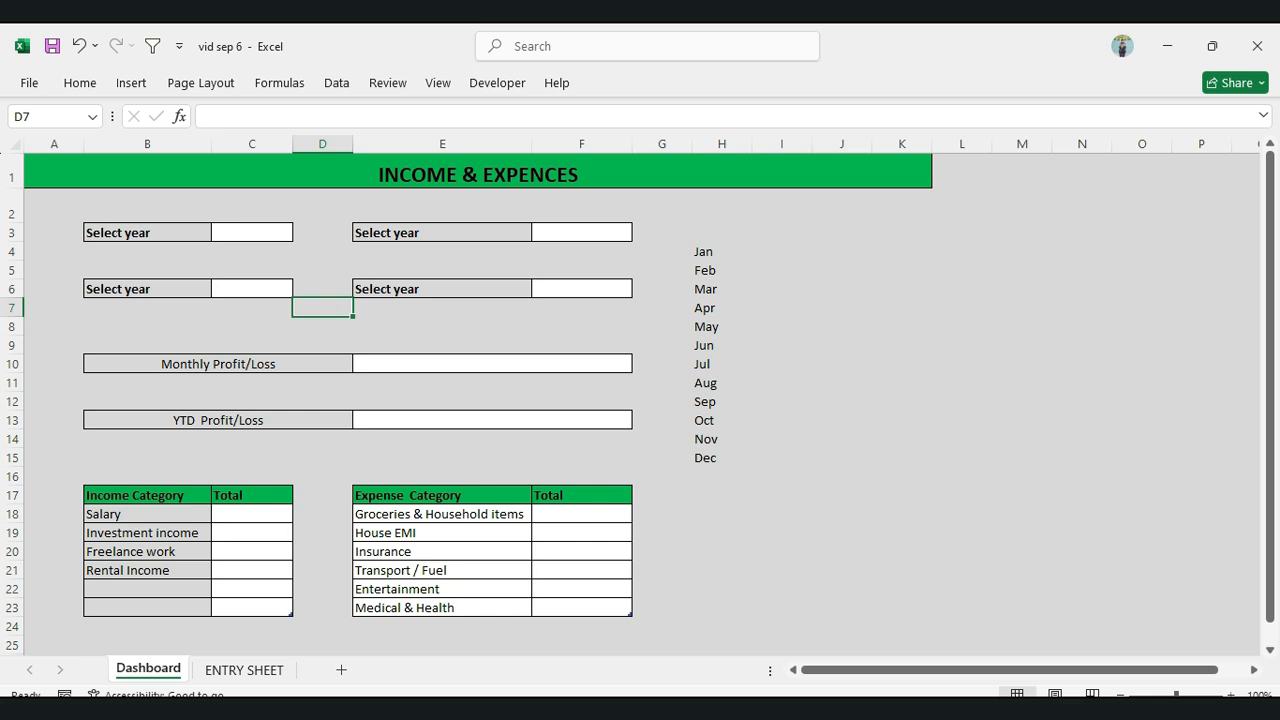
pyautogui.doubleClick(442, 232)
pyautogui.press('BackSpace')
pyautogui.press('BackSpace')
pyautogui.press('BackSpace')
pyautogui.press('BackSpace')
pyautogui.write('Month')
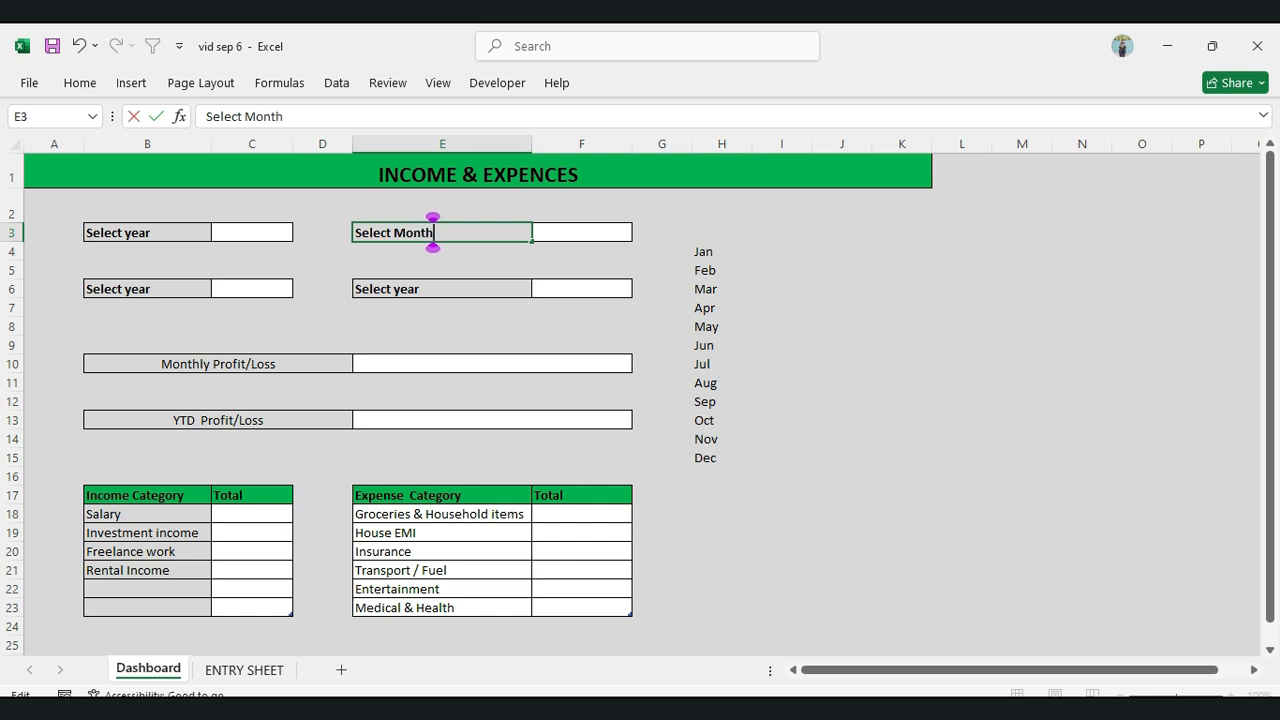
# Change the label in cell B6 to "Select Income"
pyautogui.click(147, 289)
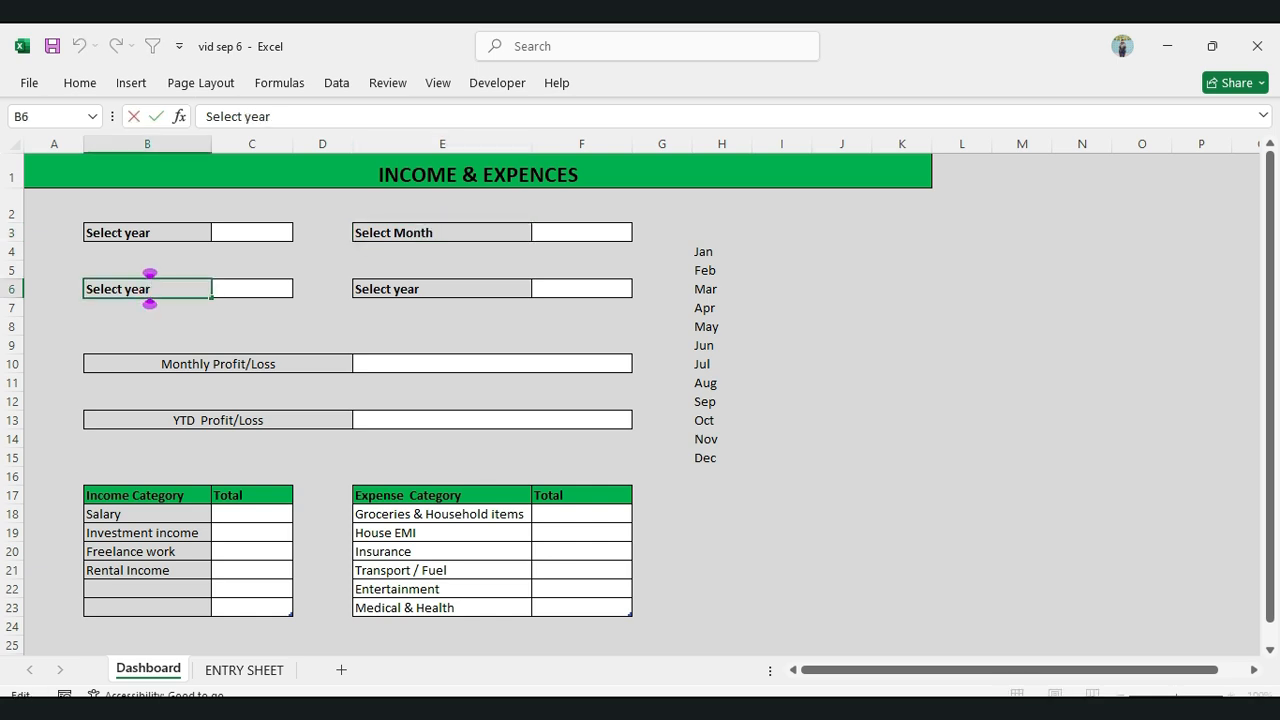
pyautogui.press('BackSpace')
pyautogui.press('BackSpace')
pyautogui.press('BackSpace')
pyautogui.press('BackSpace')
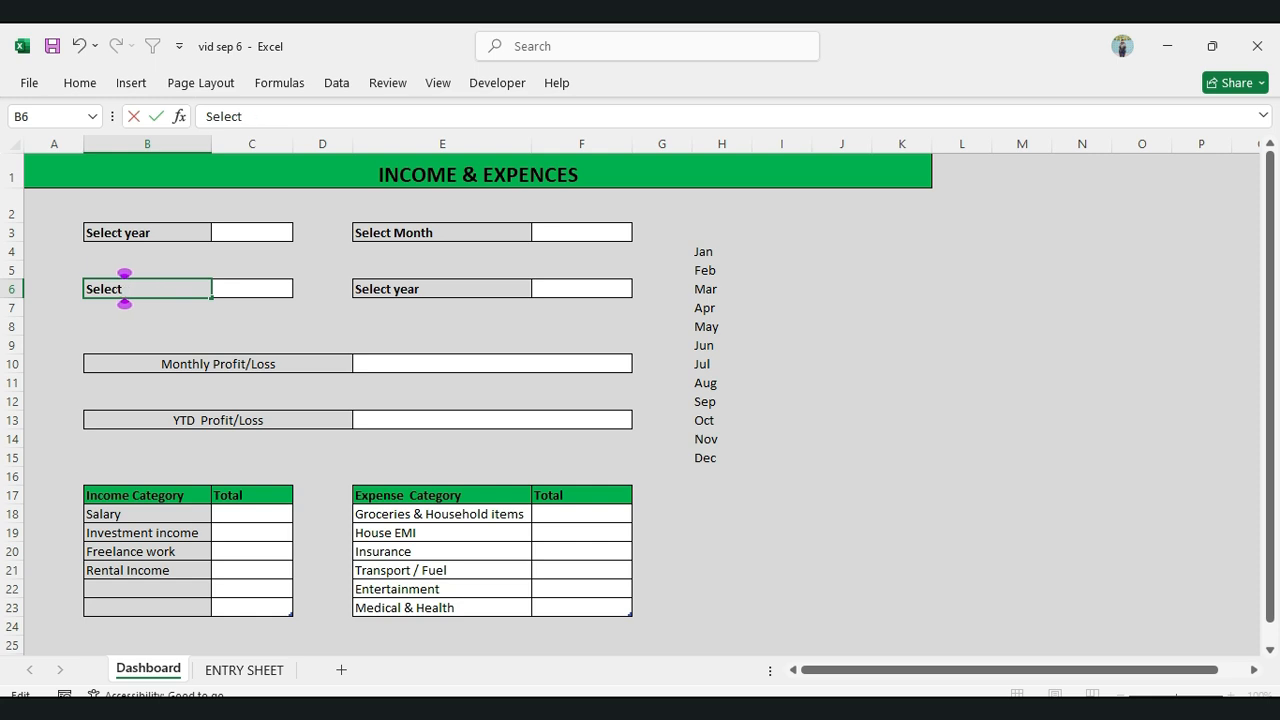
pyautogui.write('Income')
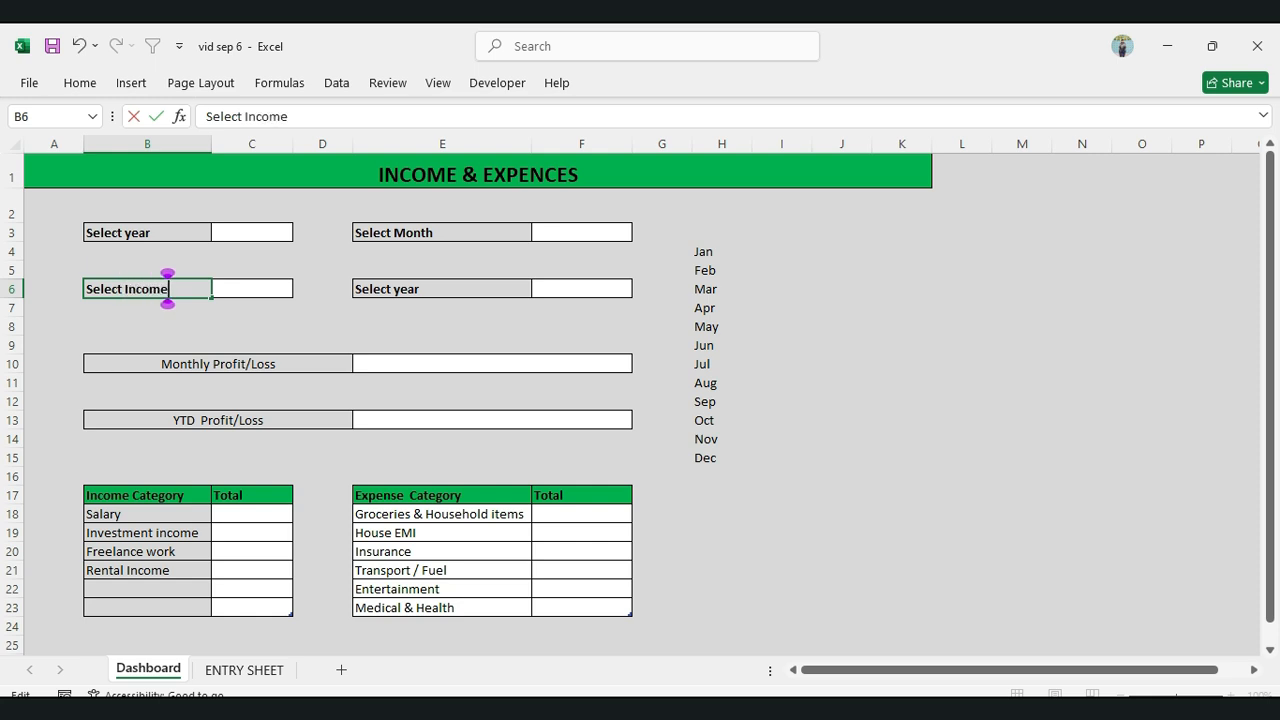
# Change the label in cell E6 to "Select Expense"
pyautogui.doubleClick(442, 289)
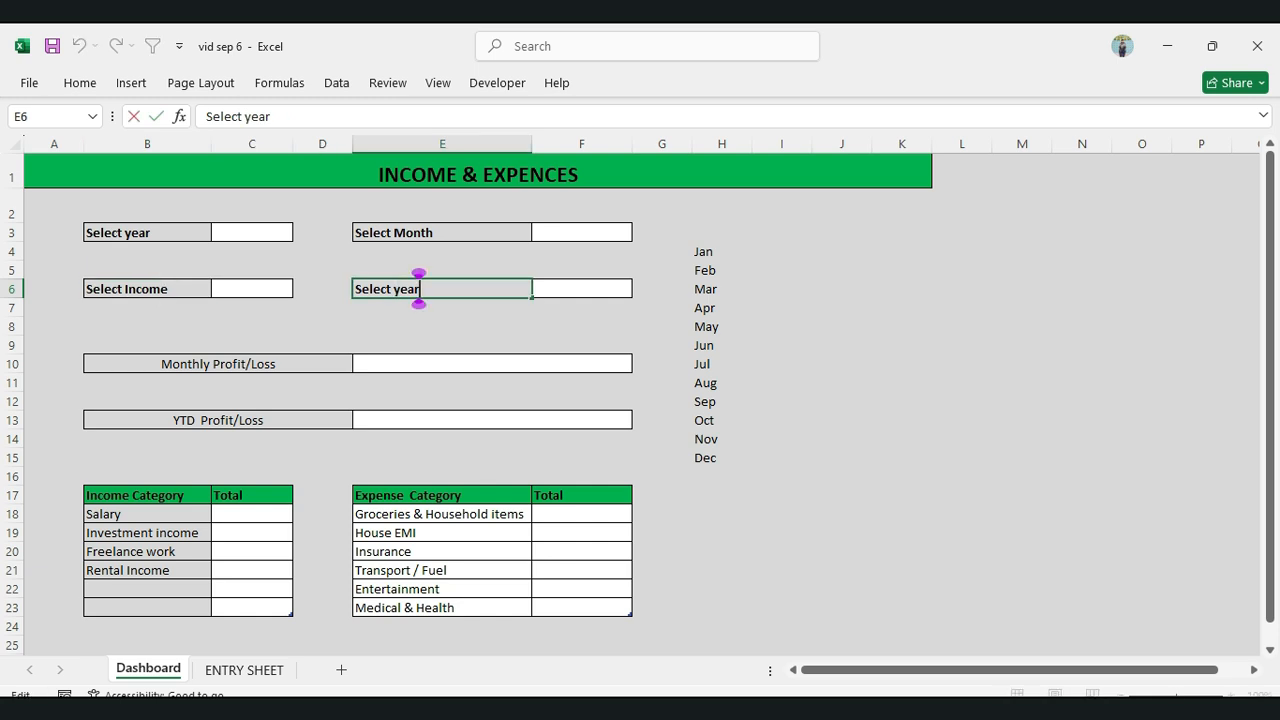
pyautogui.press('BackSpace')
pyautogui.press('BackSpace')
pyautogui.press('BackSpace')
pyautogui.press('BackSpace')
pyautogui.write('E')
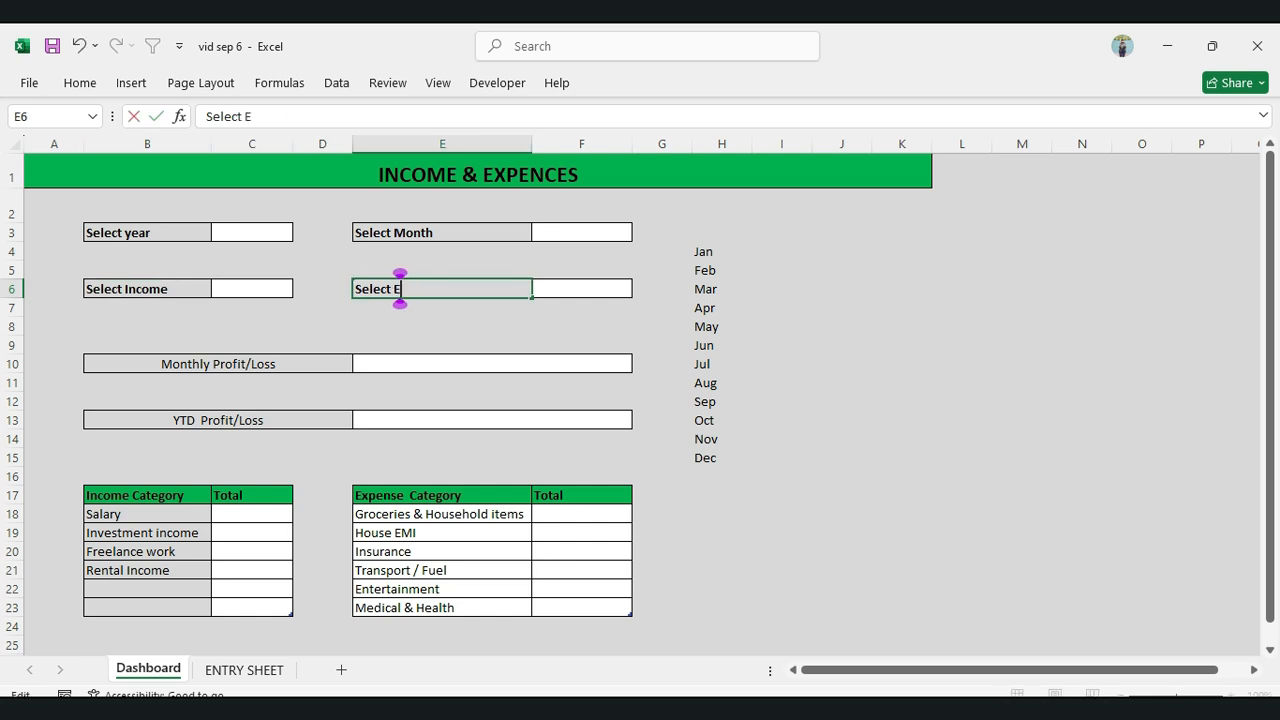
pyautogui.write('xpense')
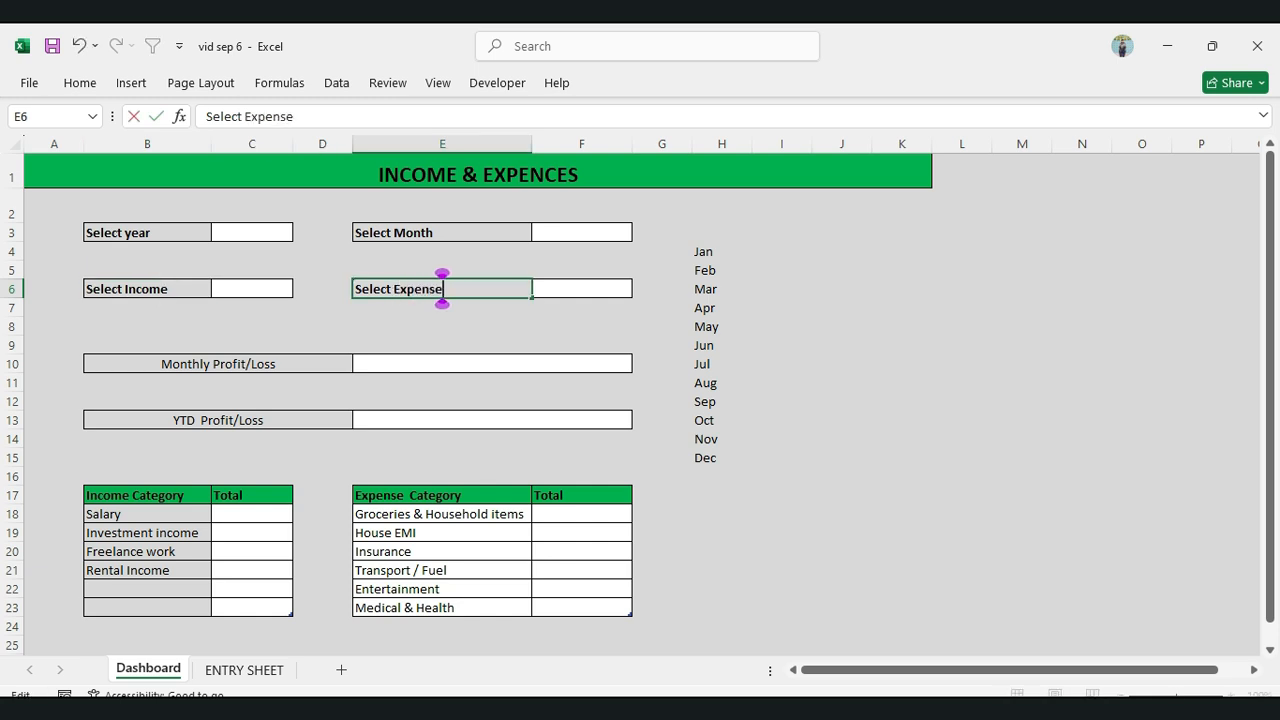
pyautogui.press('Return')
pyautogui.click(662, 308)
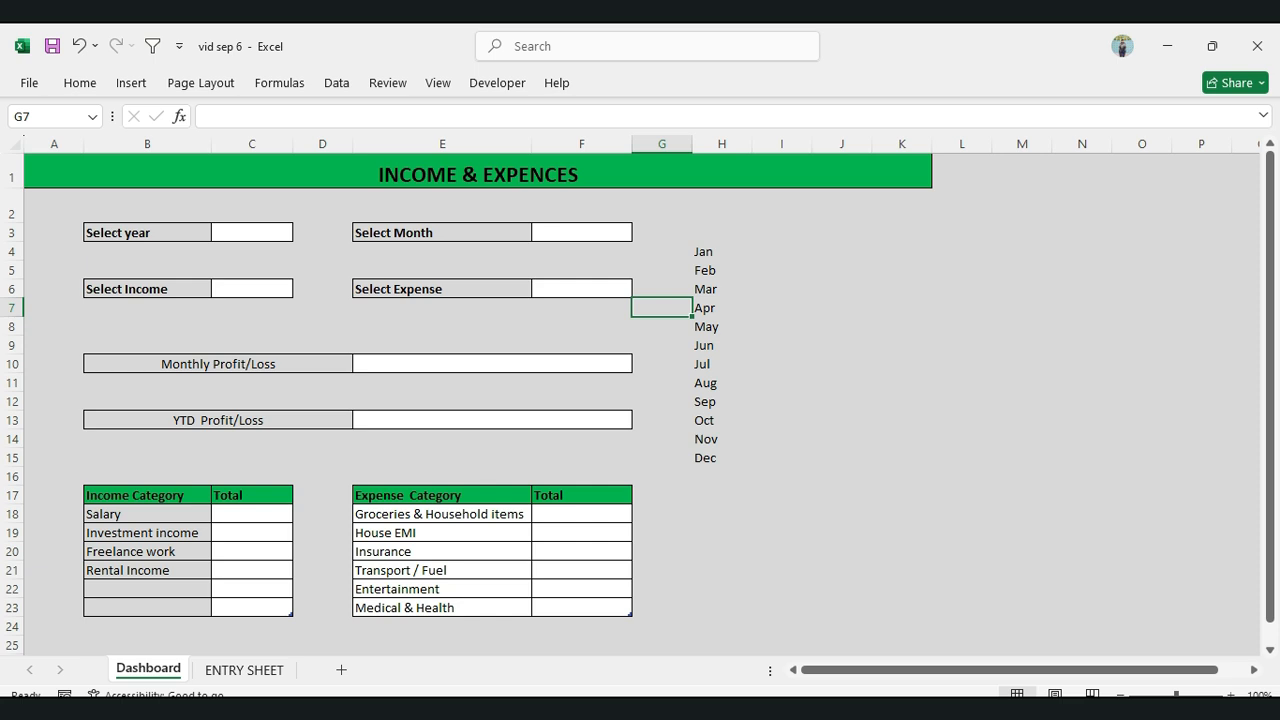
# Start a data validation rule for the Select Month input cell F3 that allows a List
pyautogui.click(582, 233)
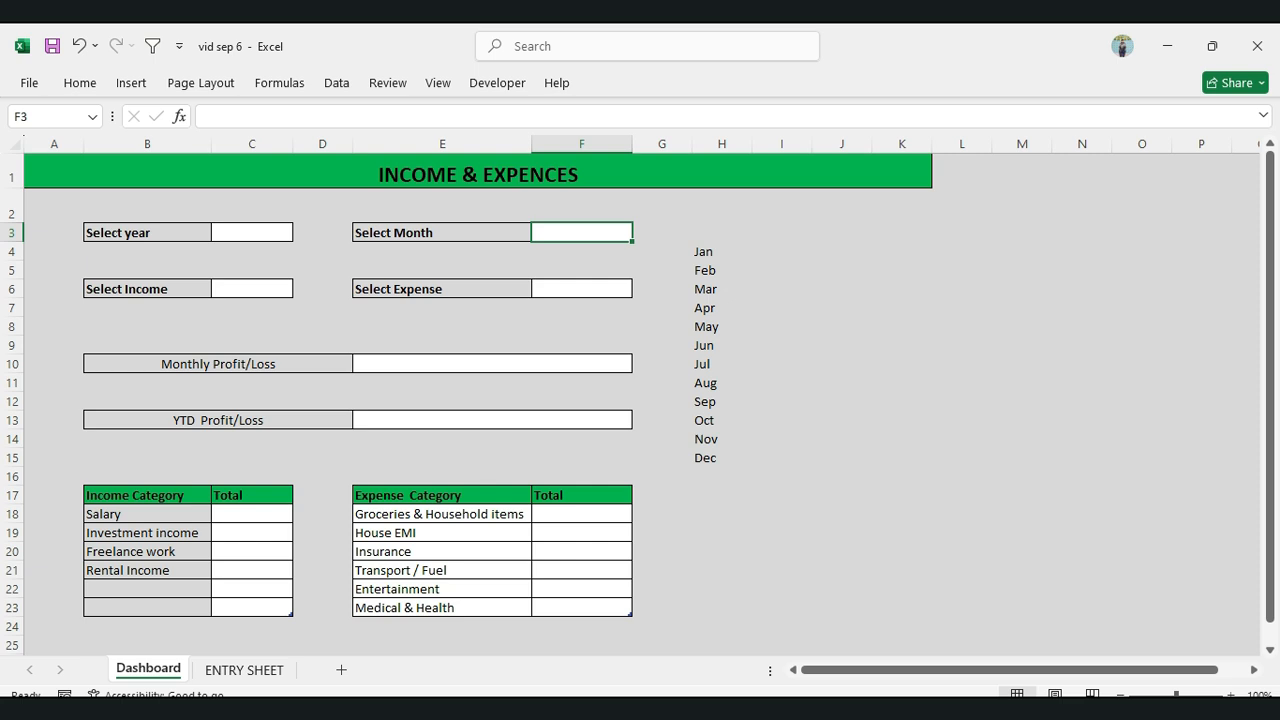
pyautogui.press('alt')
pyautogui.press('a')
pyautogui.press('v')
pyautogui.press('v')
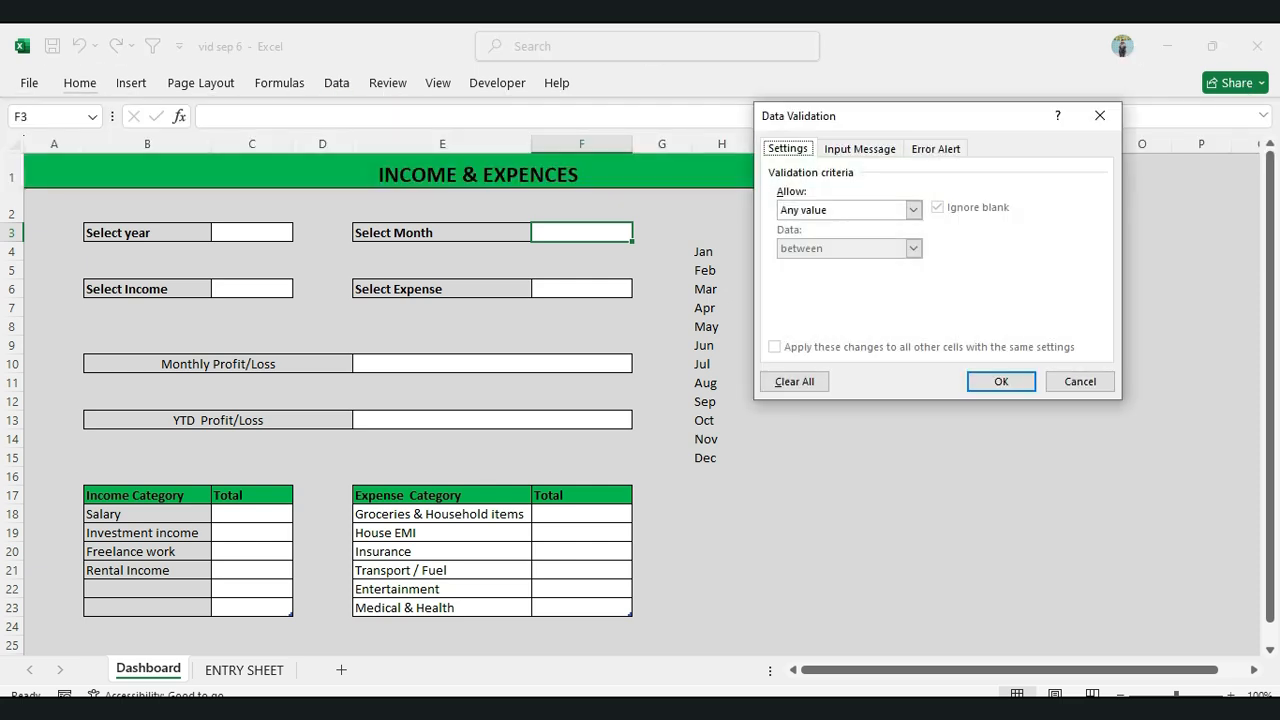
pyautogui.moveTo(889, 118); pyautogui.dragTo(787, 112)
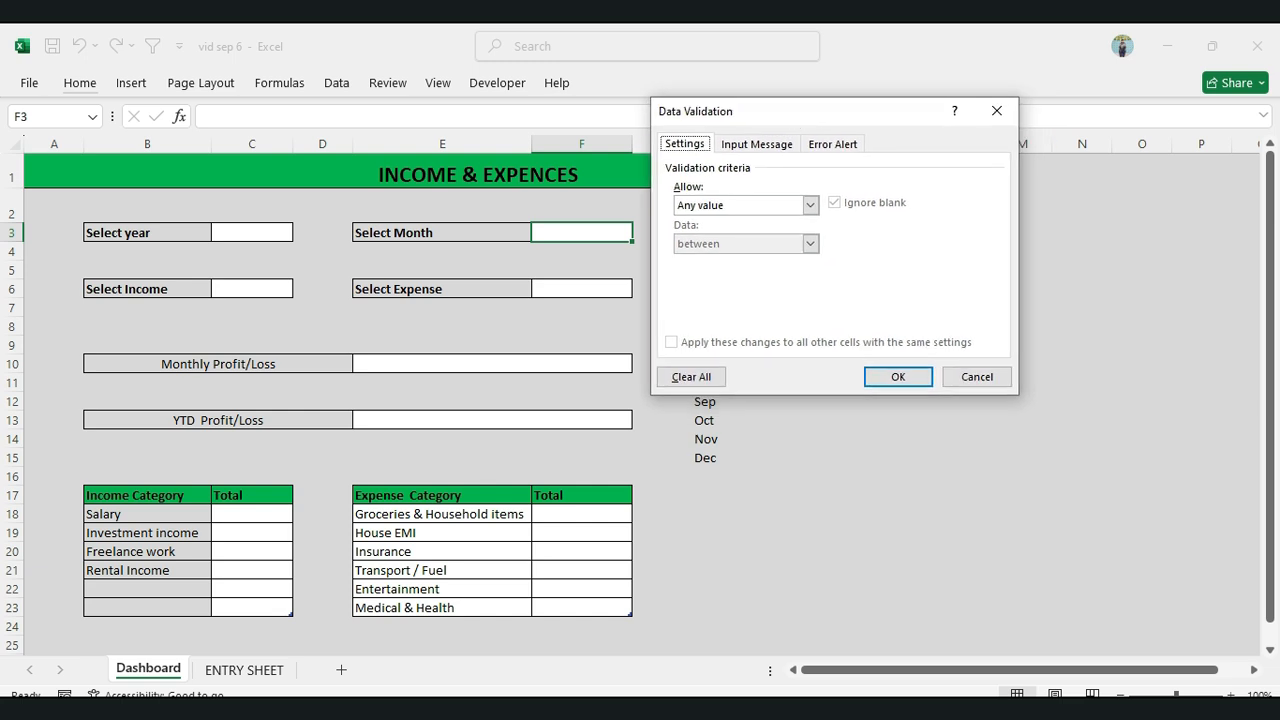
pyautogui.click(810, 204)
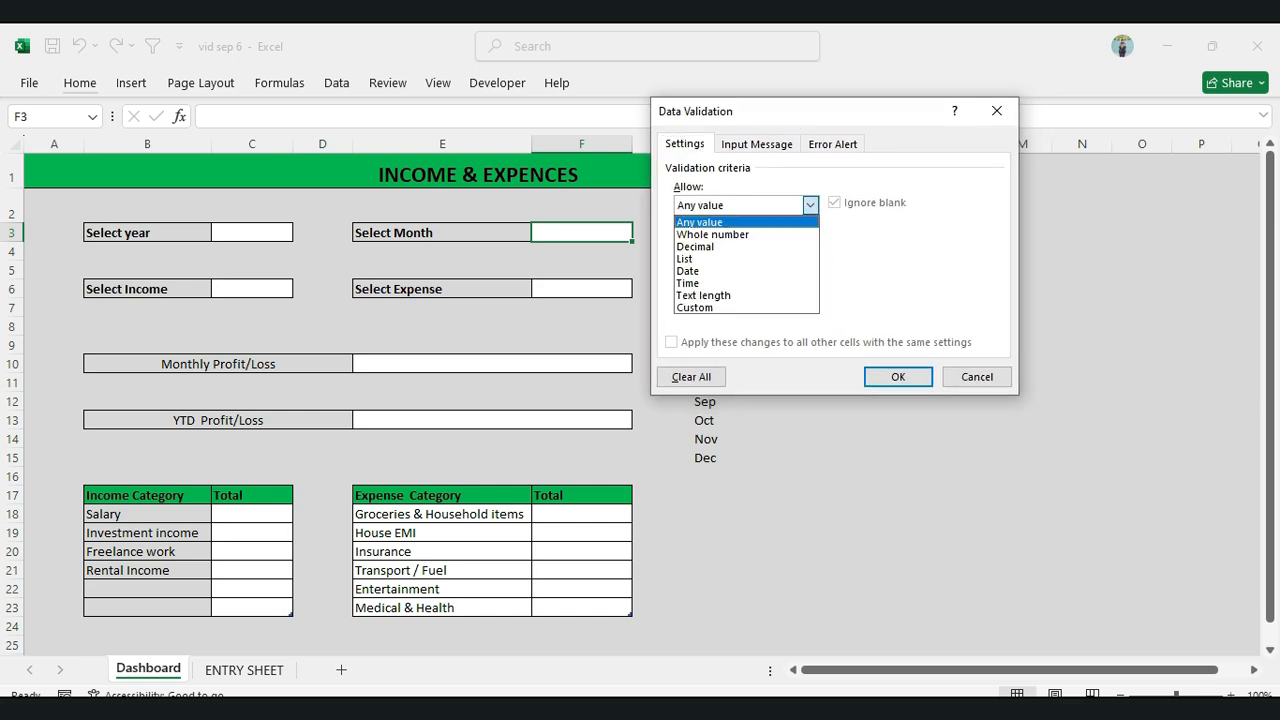
pyautogui.press('Return')
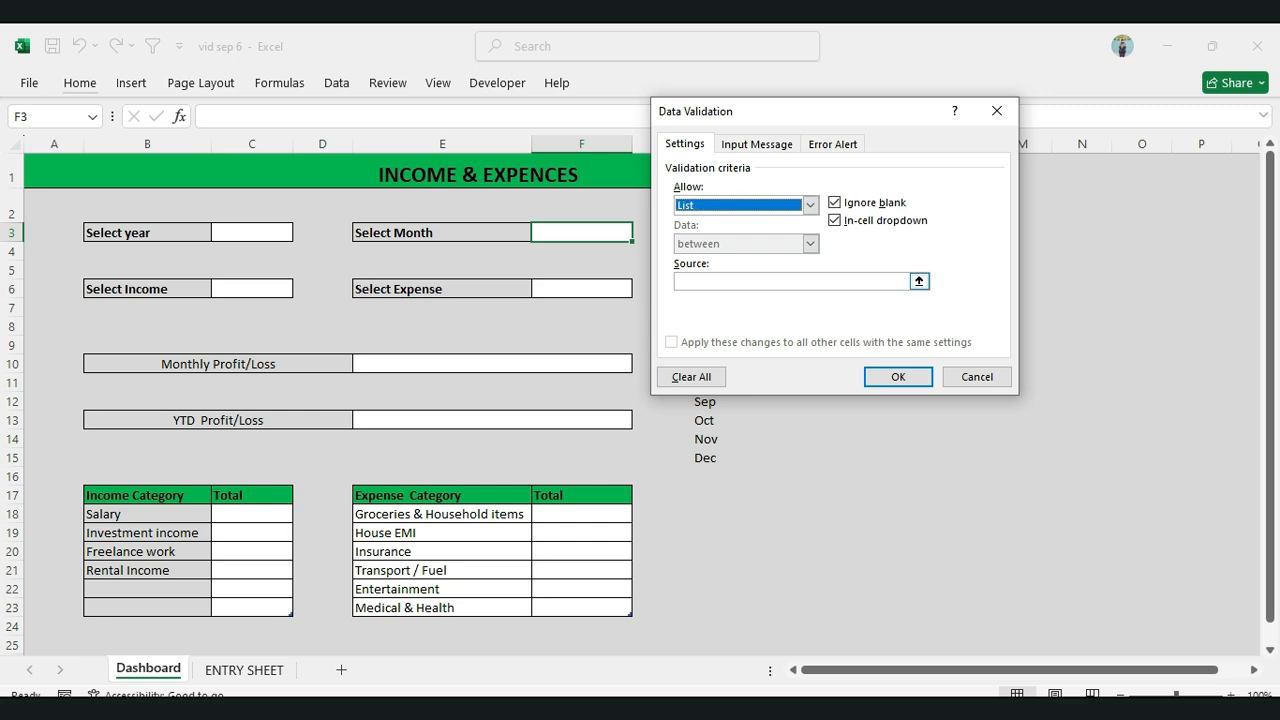
# Set the validation list's source to the months in H4:H15 and apply the rule
pyautogui.click(792, 282)
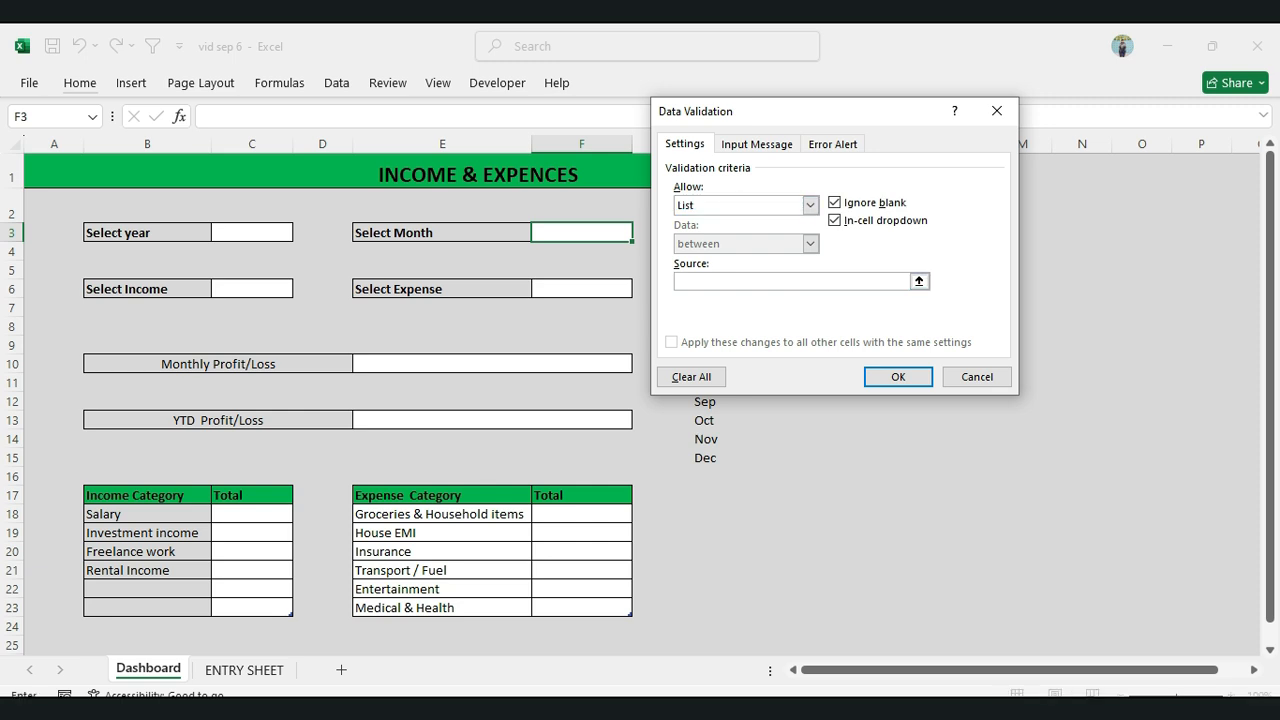
pyautogui.moveTo(781, 111); pyautogui.dragTo(314, 118)
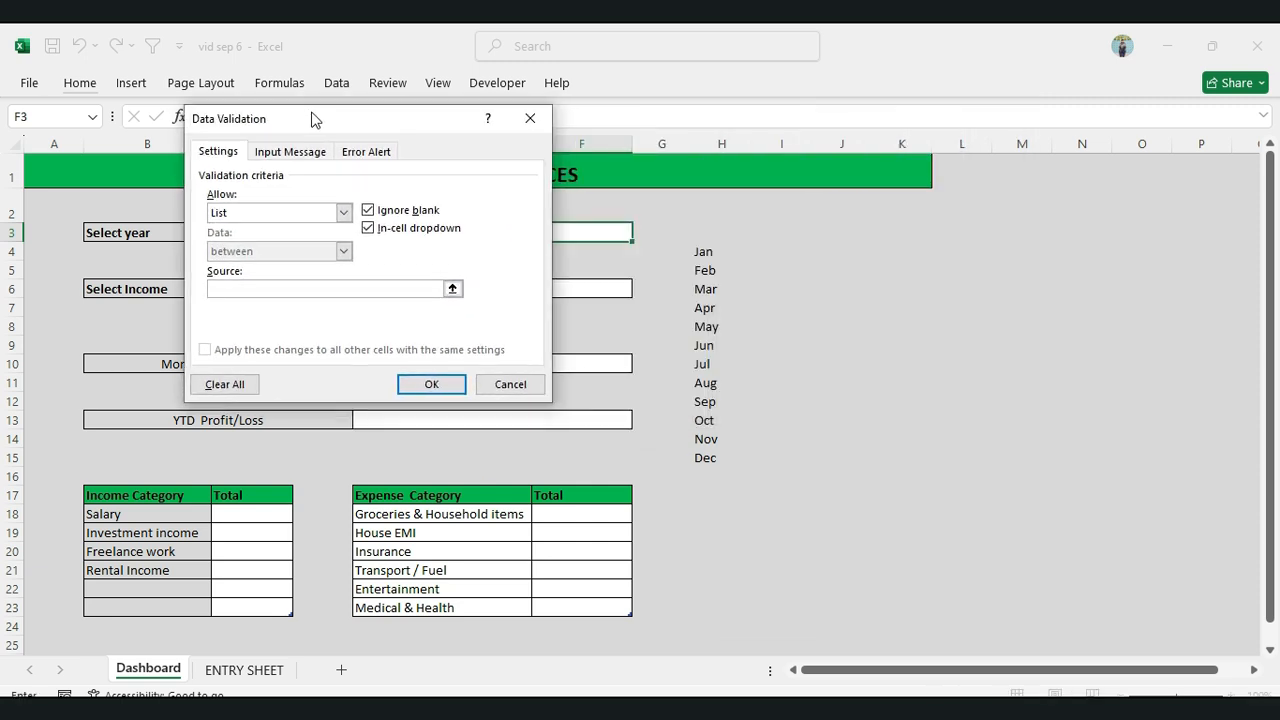
pyautogui.click(668, 252)
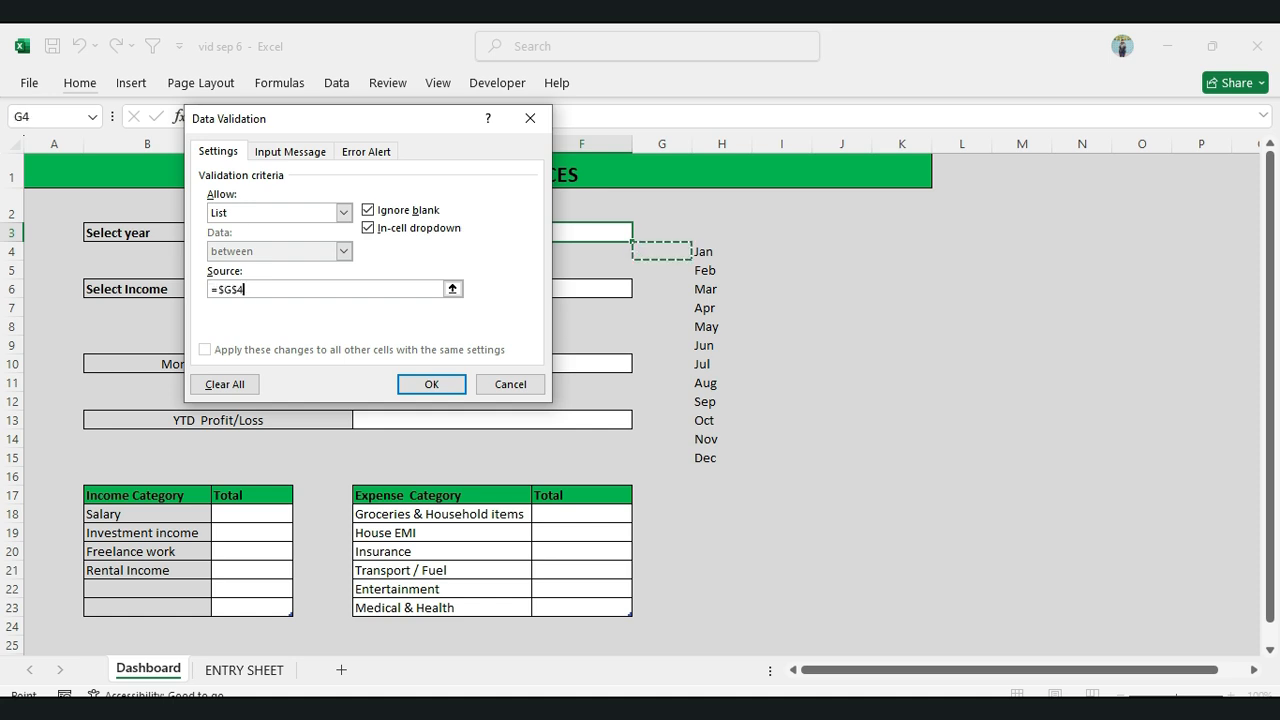
pyautogui.moveTo(705, 252); pyautogui.dragTo(720, 458)
pyautogui.moveTo(423, 128); pyautogui.dragTo(713, 142)
pyautogui.click(722, 399)
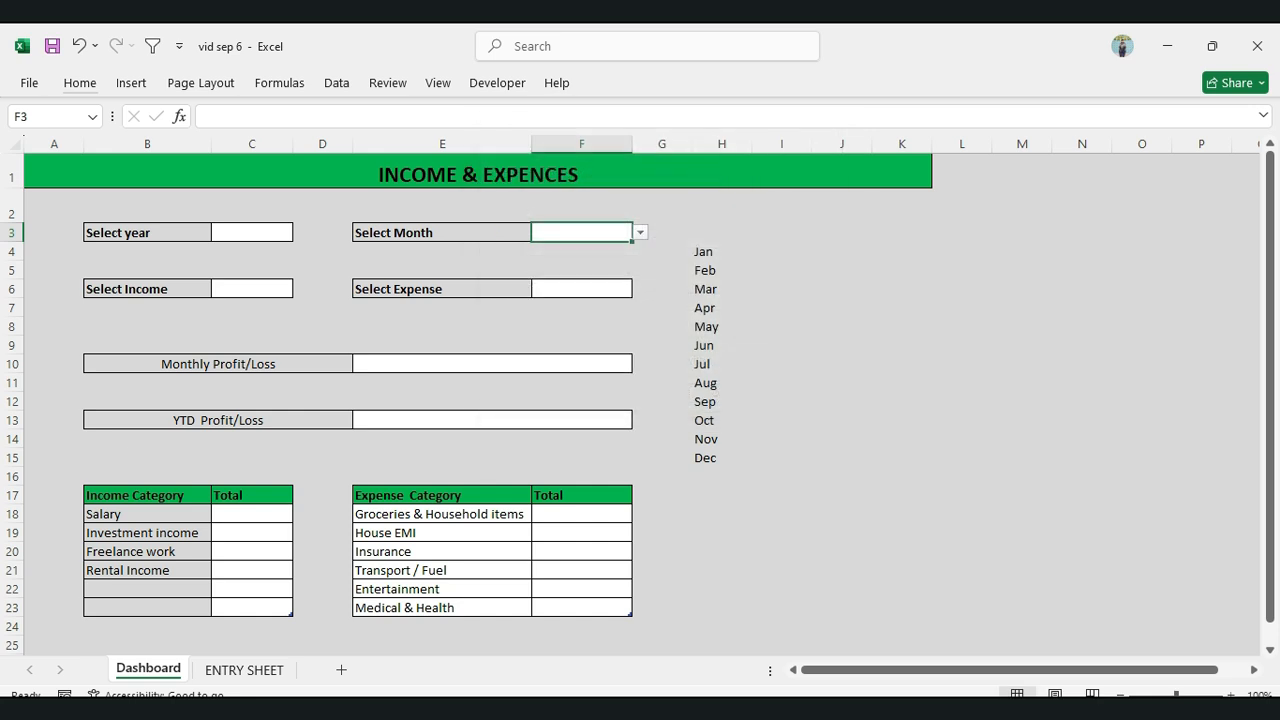
# Choose Feb from the month dropdown in cell F3
pyautogui.click(640, 232)
pyautogui.moveTo(637, 281)
pyautogui.mouseDown()
pyautogui.moveTo(637, 302)
pyautogui.moveTo(637, 286)
pyautogui.mouseUp()
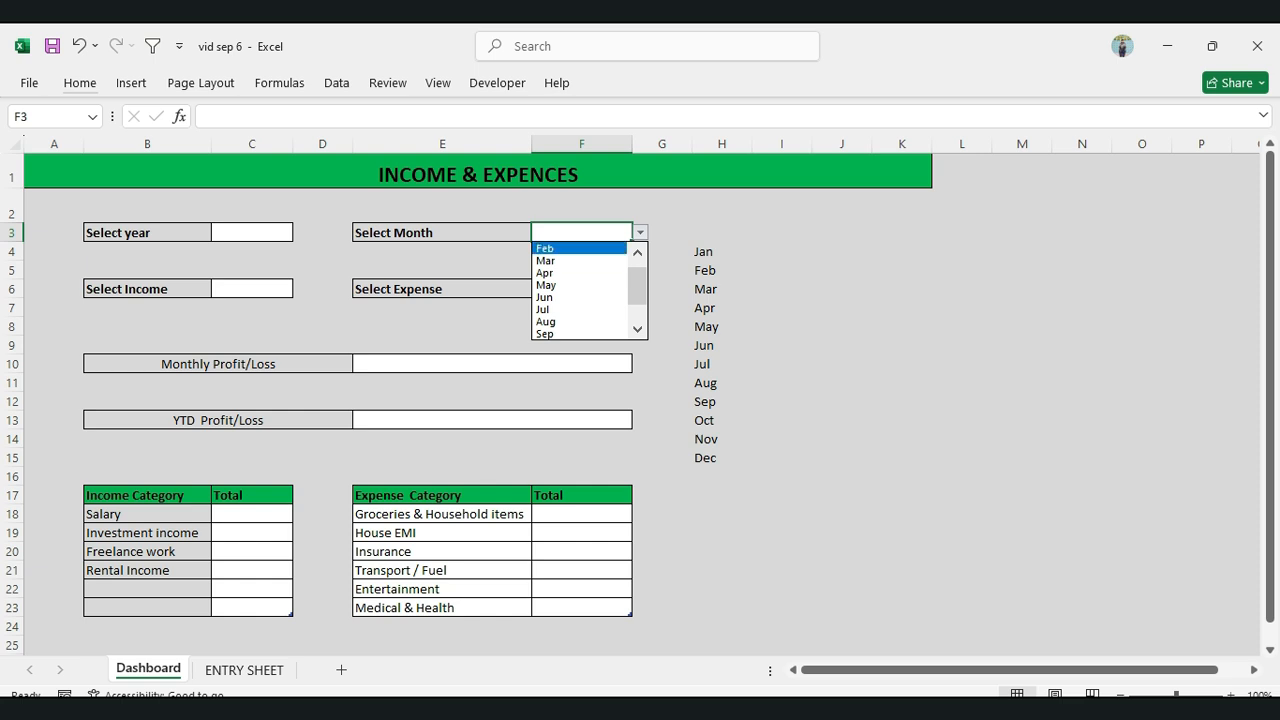
pyautogui.click(546, 248)
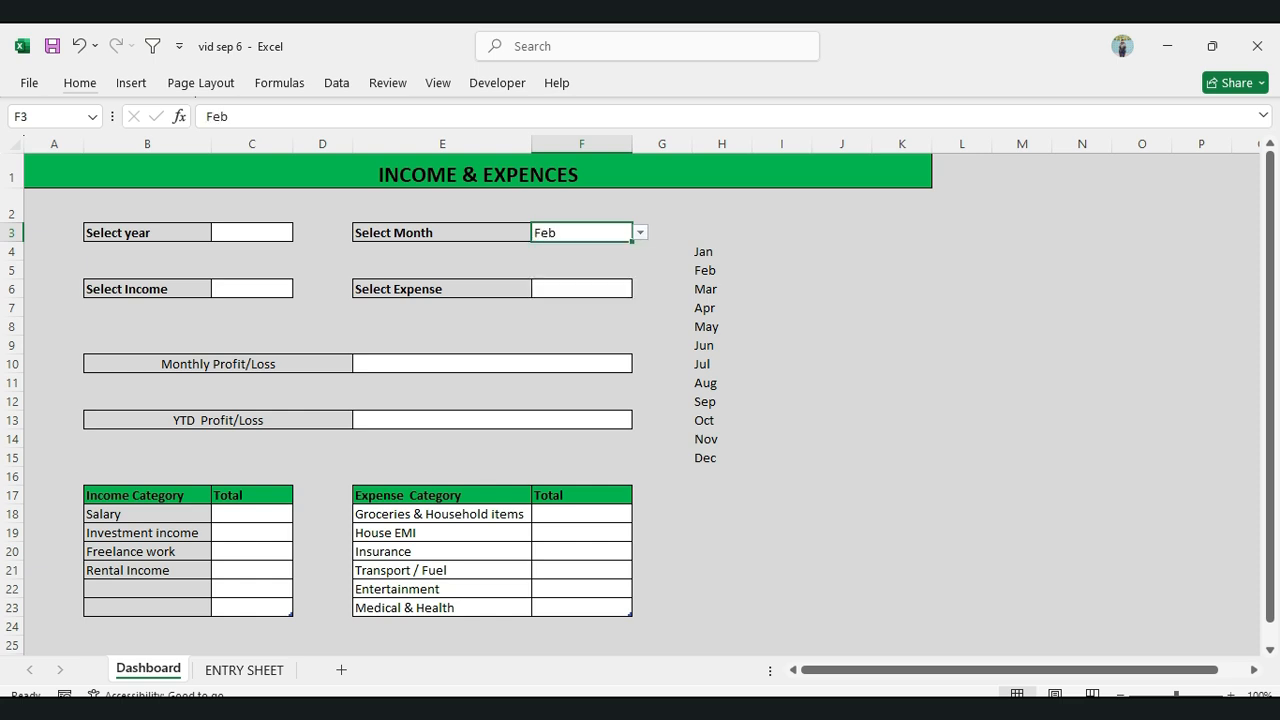
# Add the headers Month, Income and Expense in H3:J3 and widen columns I and J
pyautogui.click(721, 233)
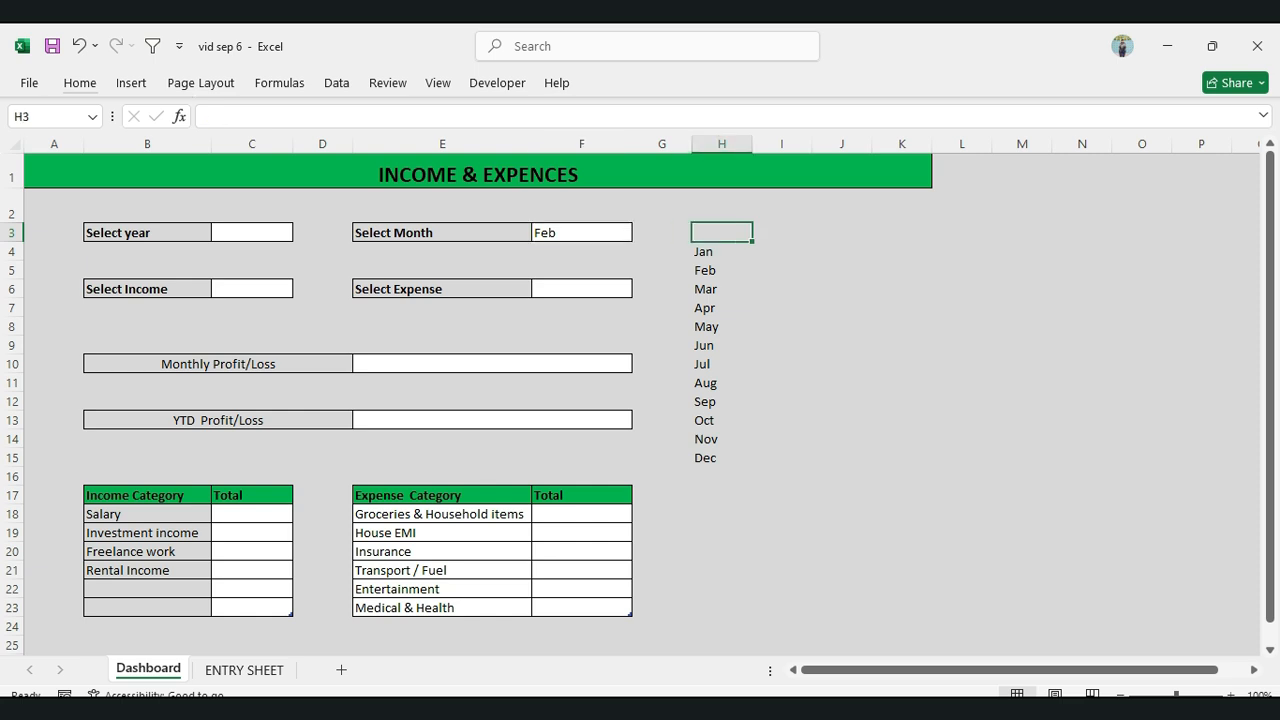
pyautogui.write('Month')
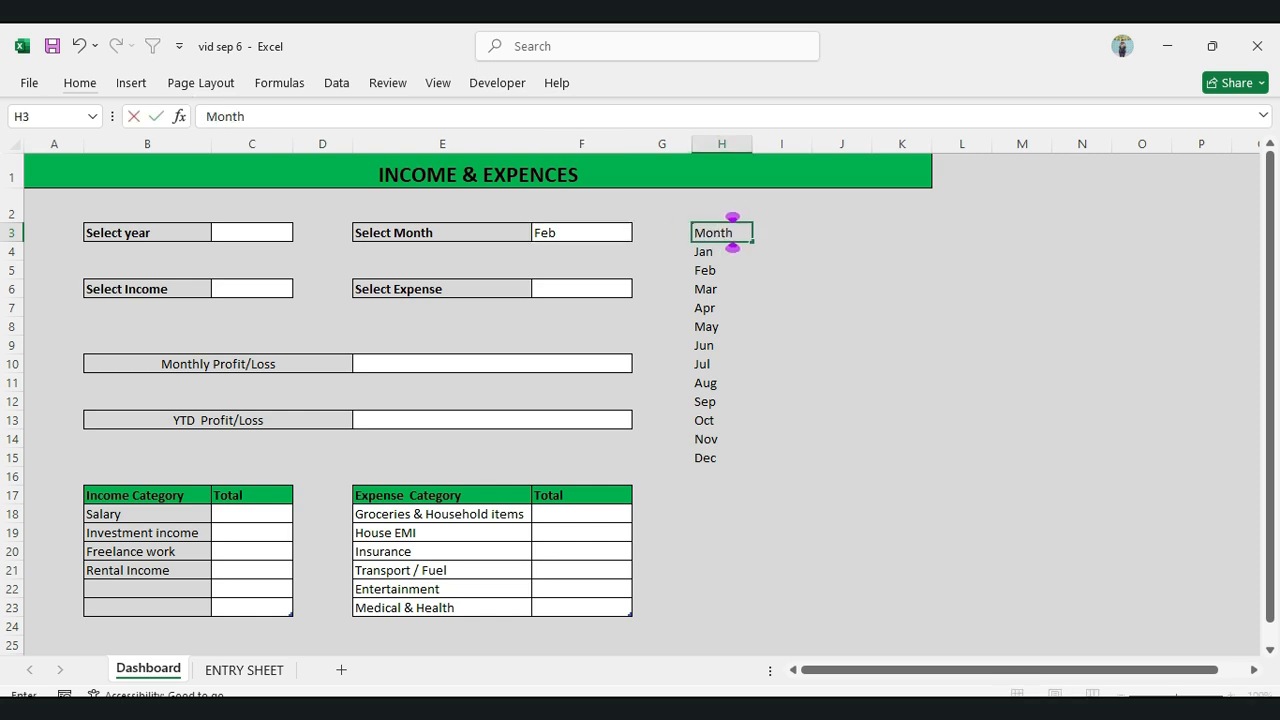
pyautogui.press('Tab')
pyautogui.write('Income')
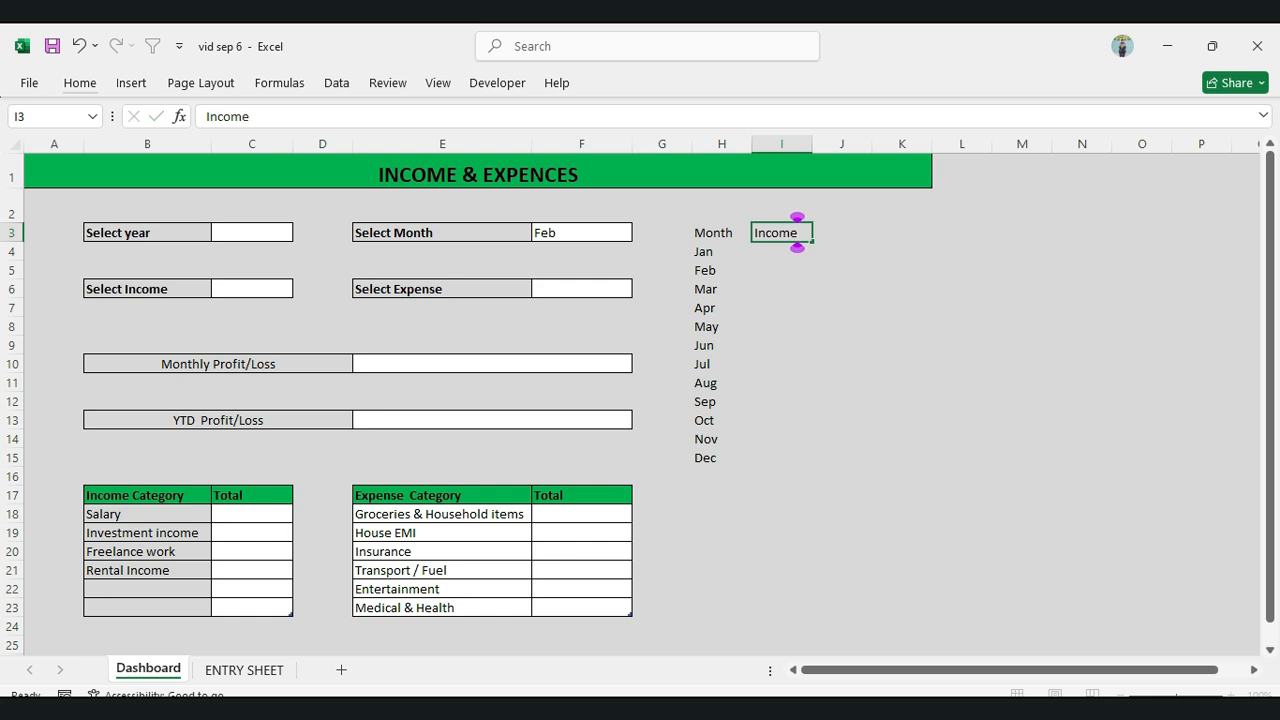
pyautogui.press('Tab')
pyautogui.write('Expense')
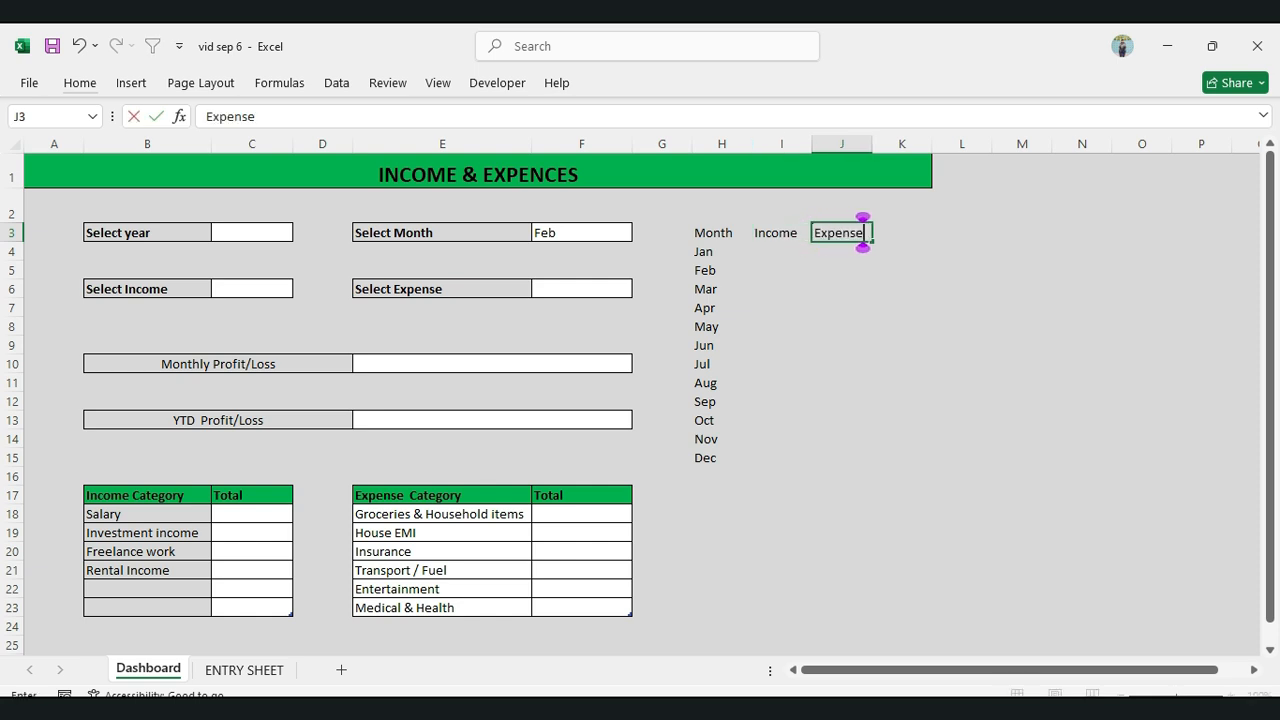
pyautogui.click(782, 233)
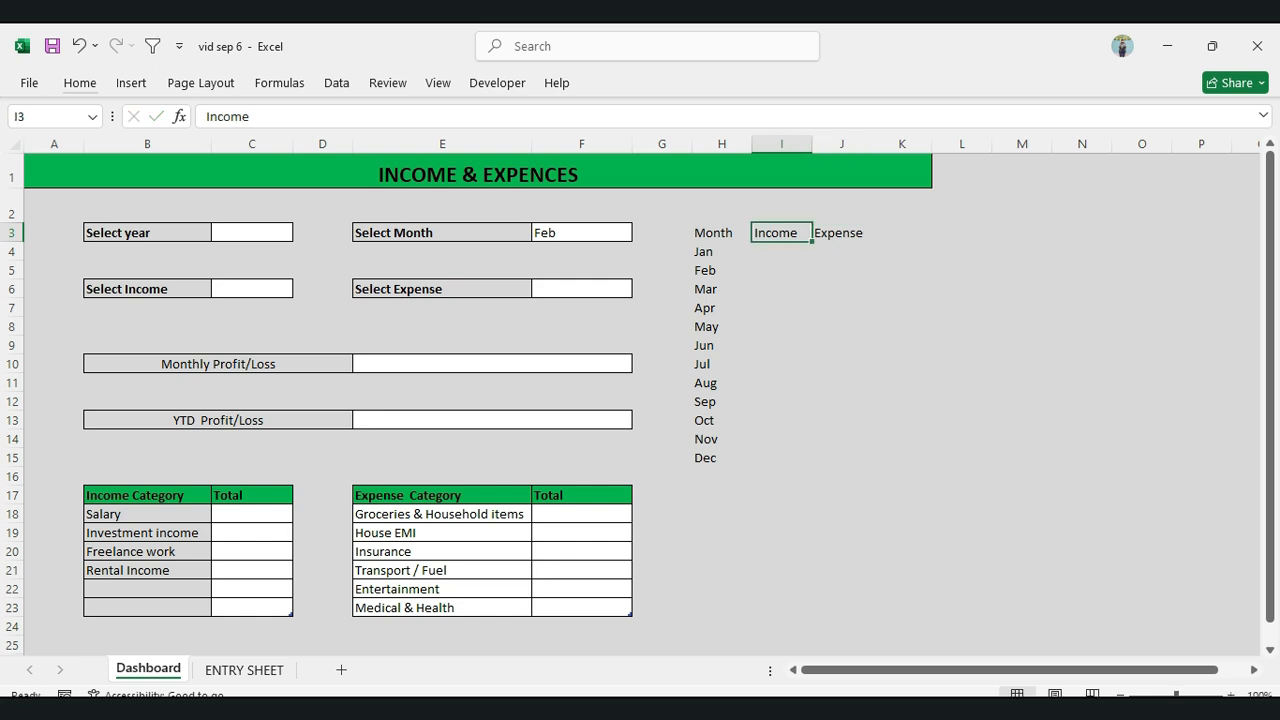
pyautogui.moveTo(812, 144); pyautogui.dragTo(960, 144)
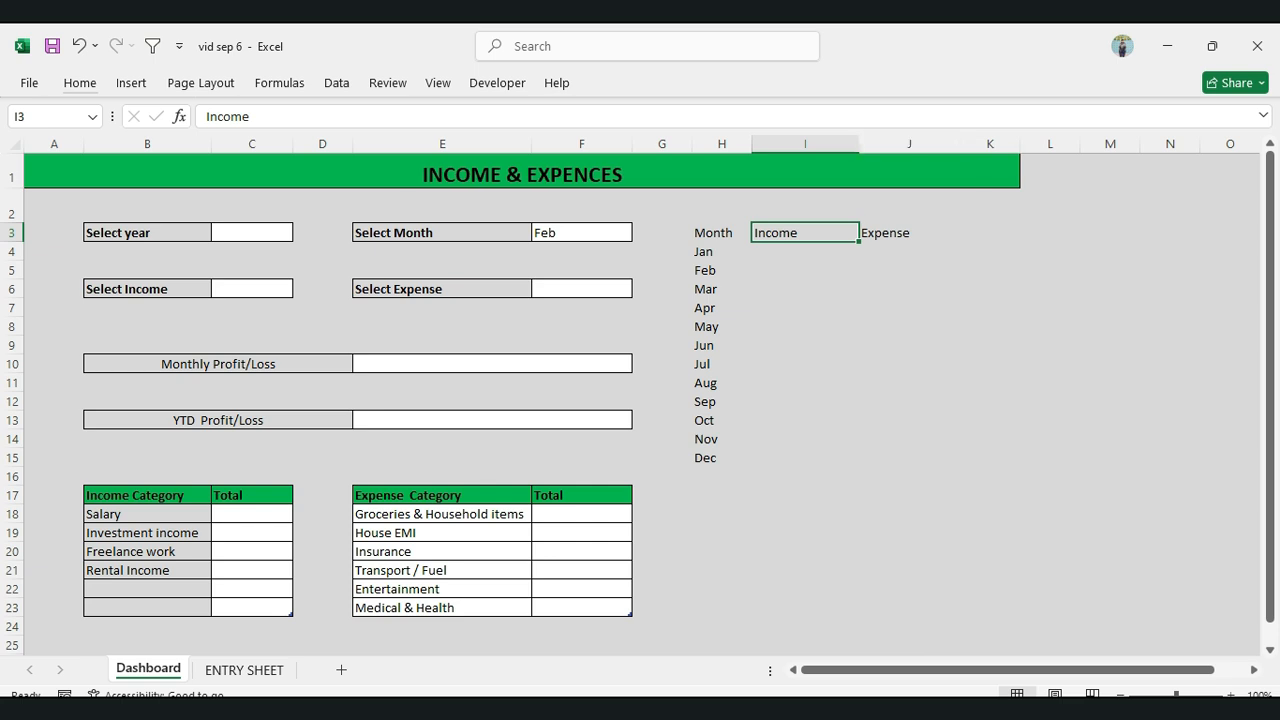
# Format the monthly table H3:J15 with outline and inside borders and a white background fill
pyautogui.click(721, 233)
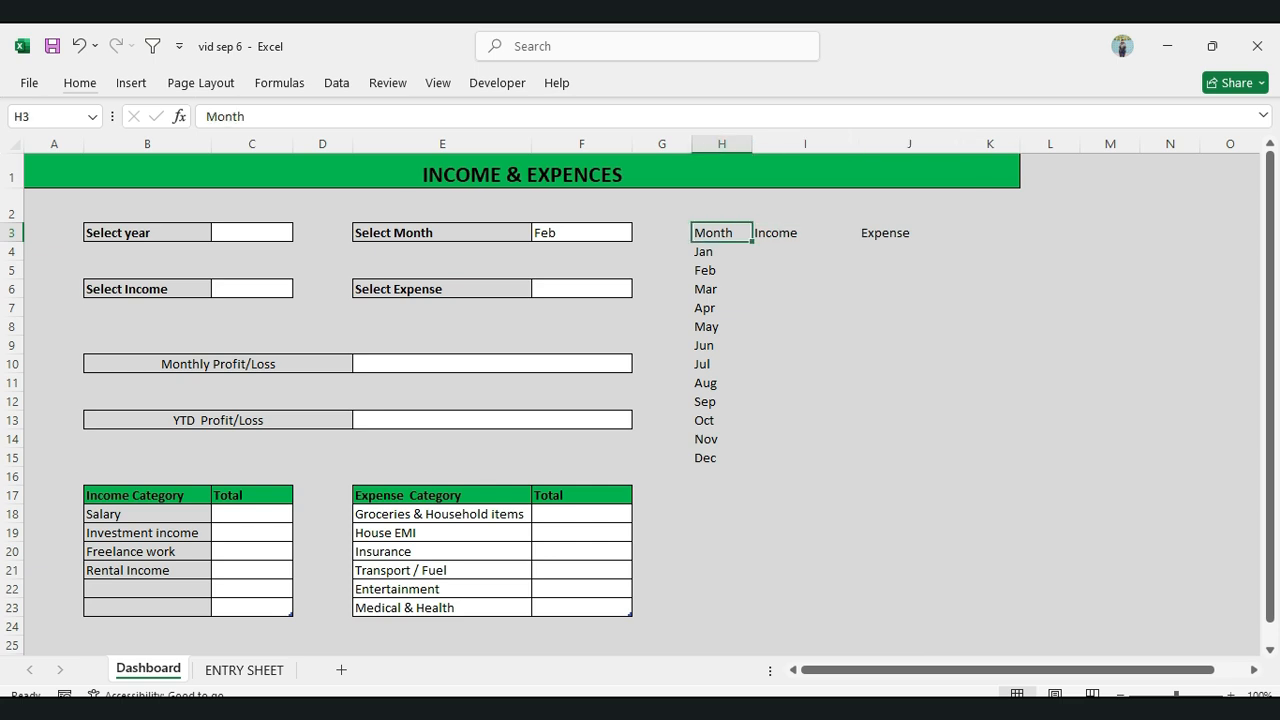
pyautogui.moveTo(721, 233); pyautogui.dragTo(910, 458)
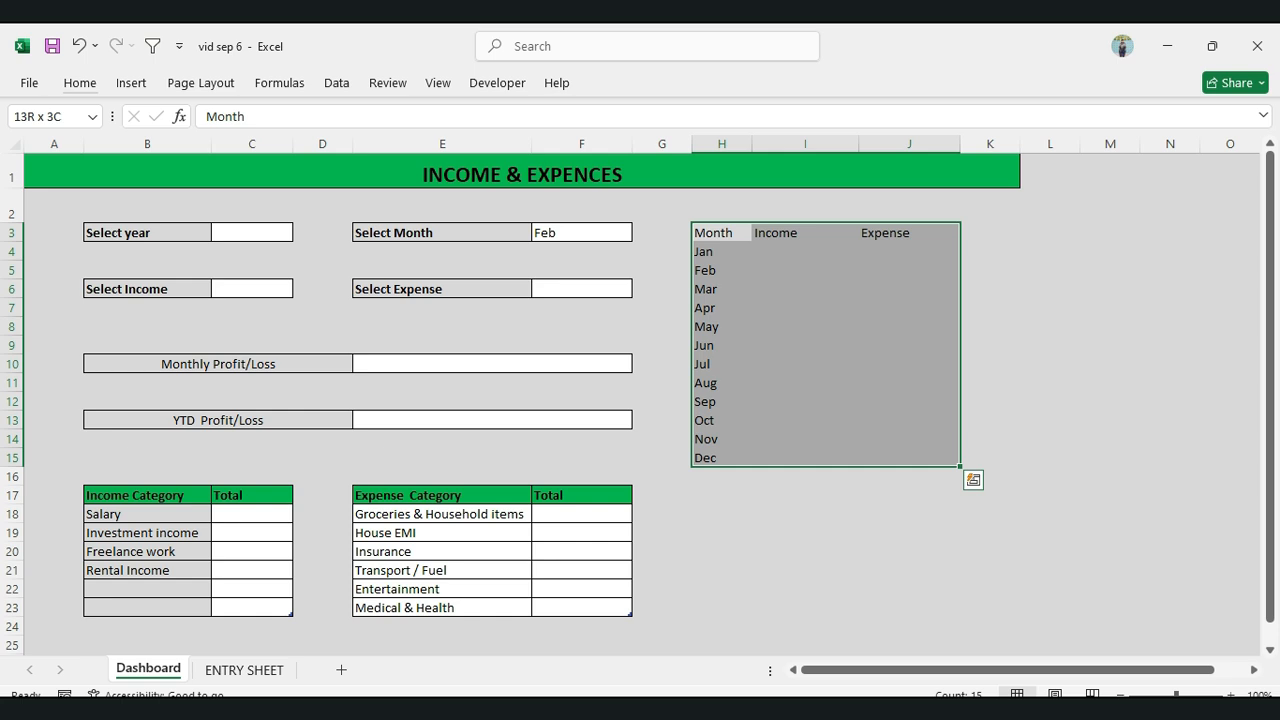
pyautogui.rightClick(708, 300)
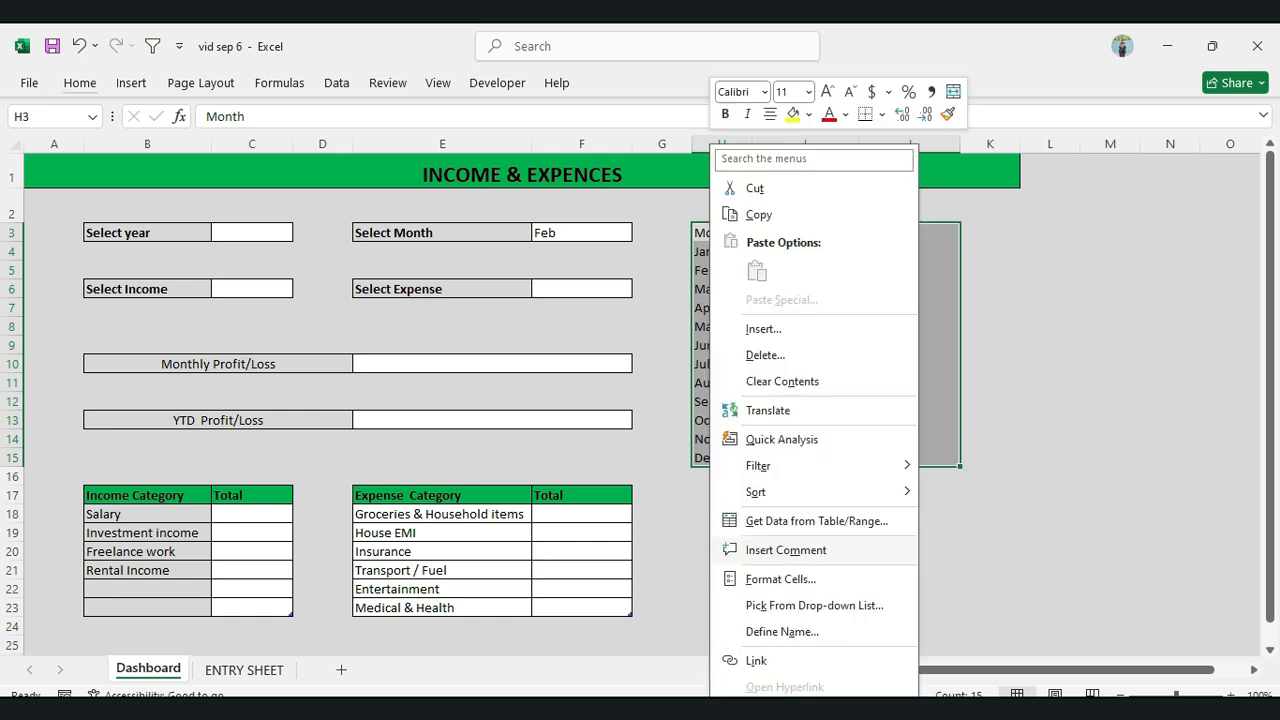
pyautogui.click(780, 579)
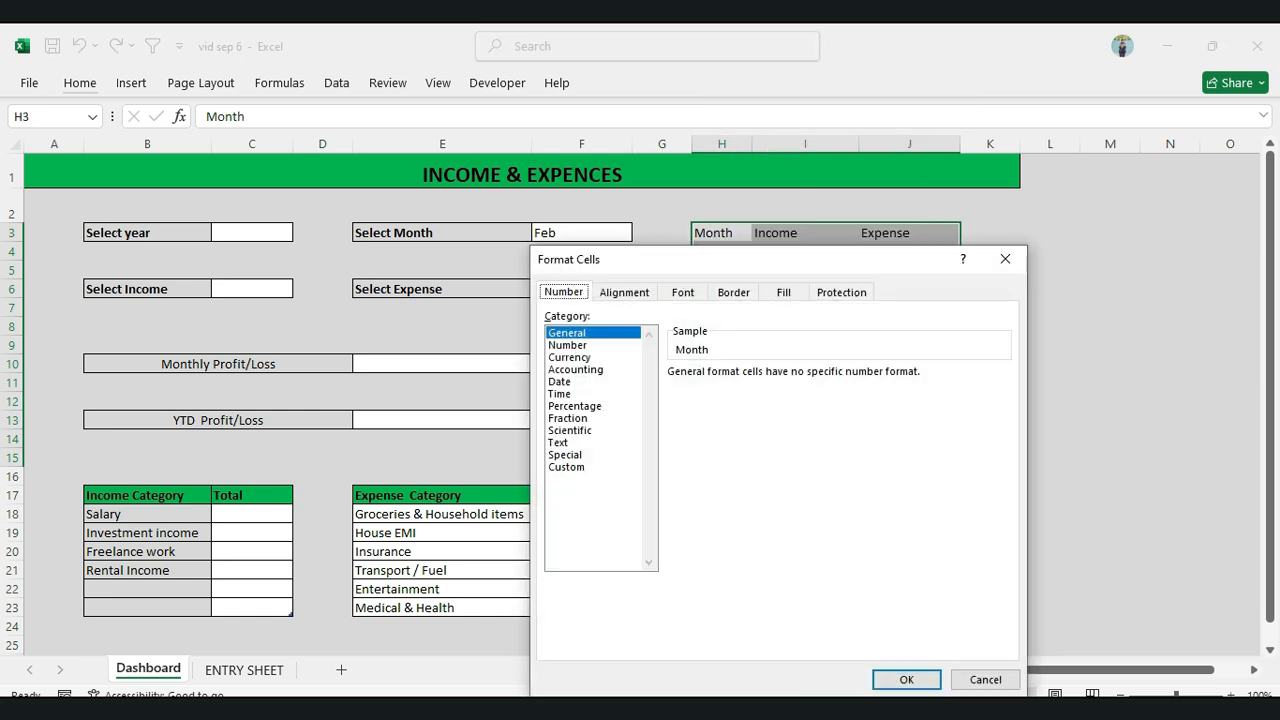
pyautogui.click(733, 291)
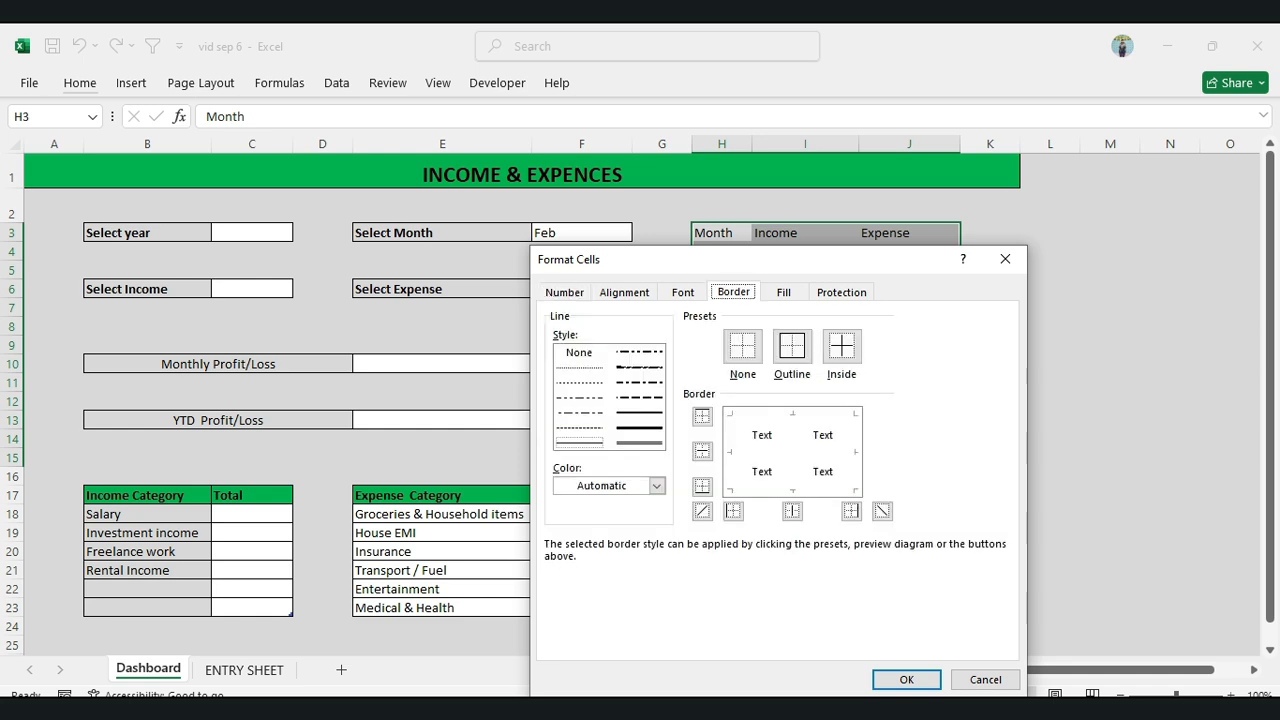
pyautogui.click(792, 346)
pyautogui.click(841, 346)
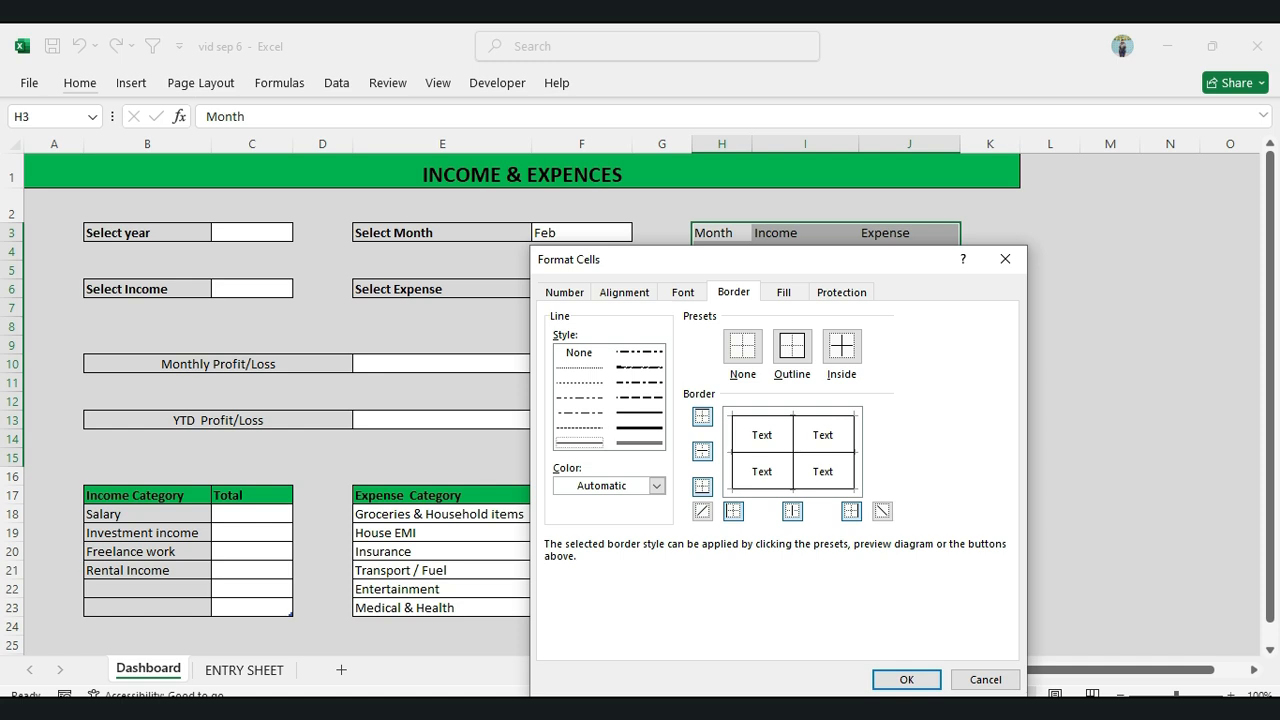
pyautogui.hotkey('ctrl', 'Tab')
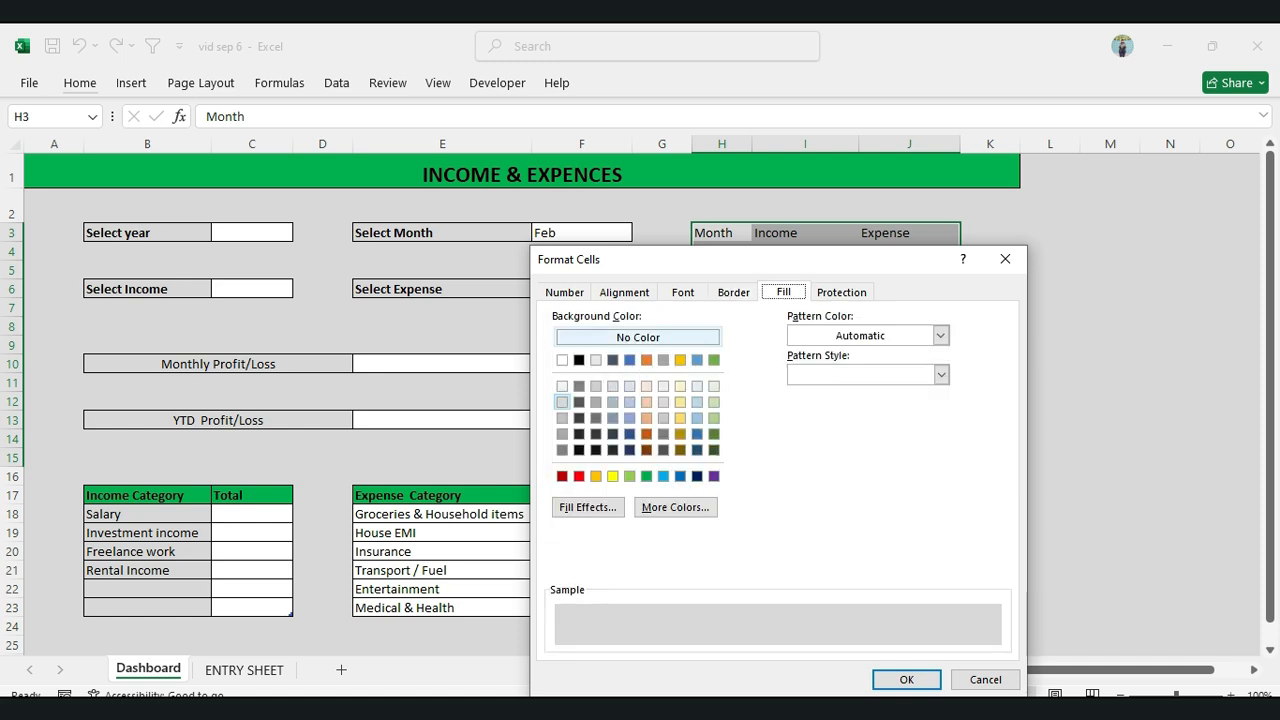
pyautogui.click(561, 359)
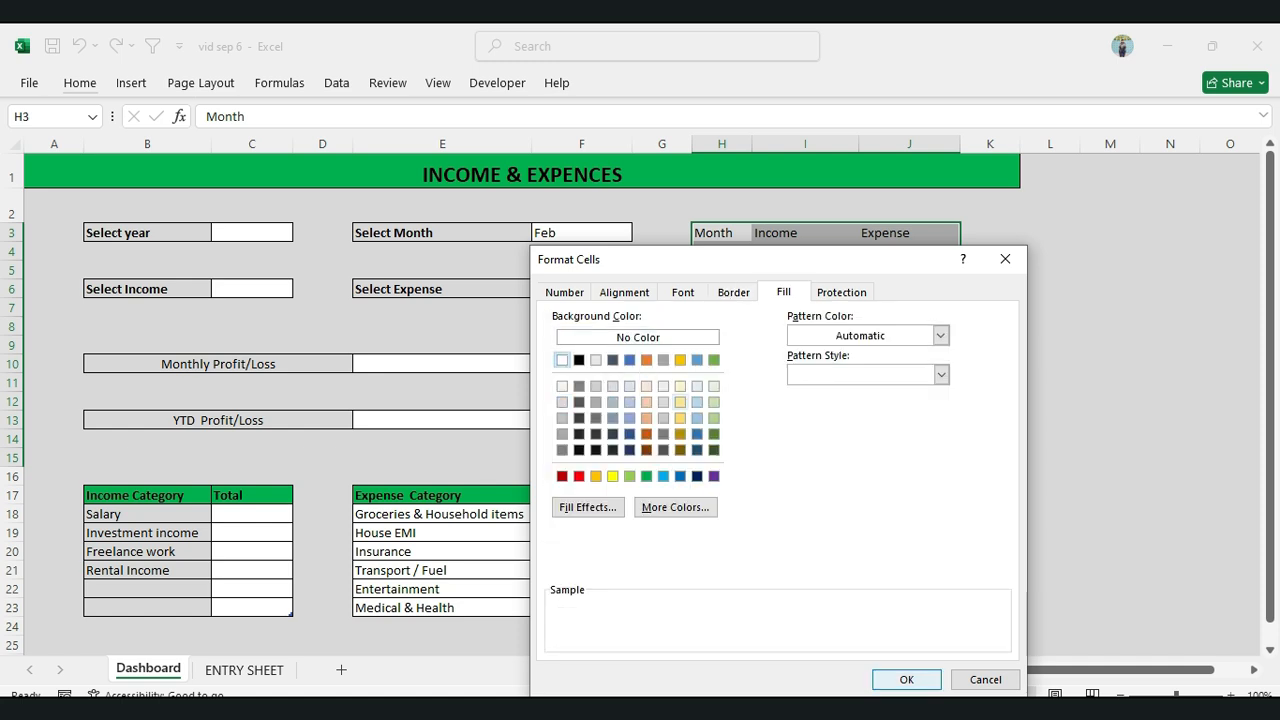
pyautogui.press('Return')
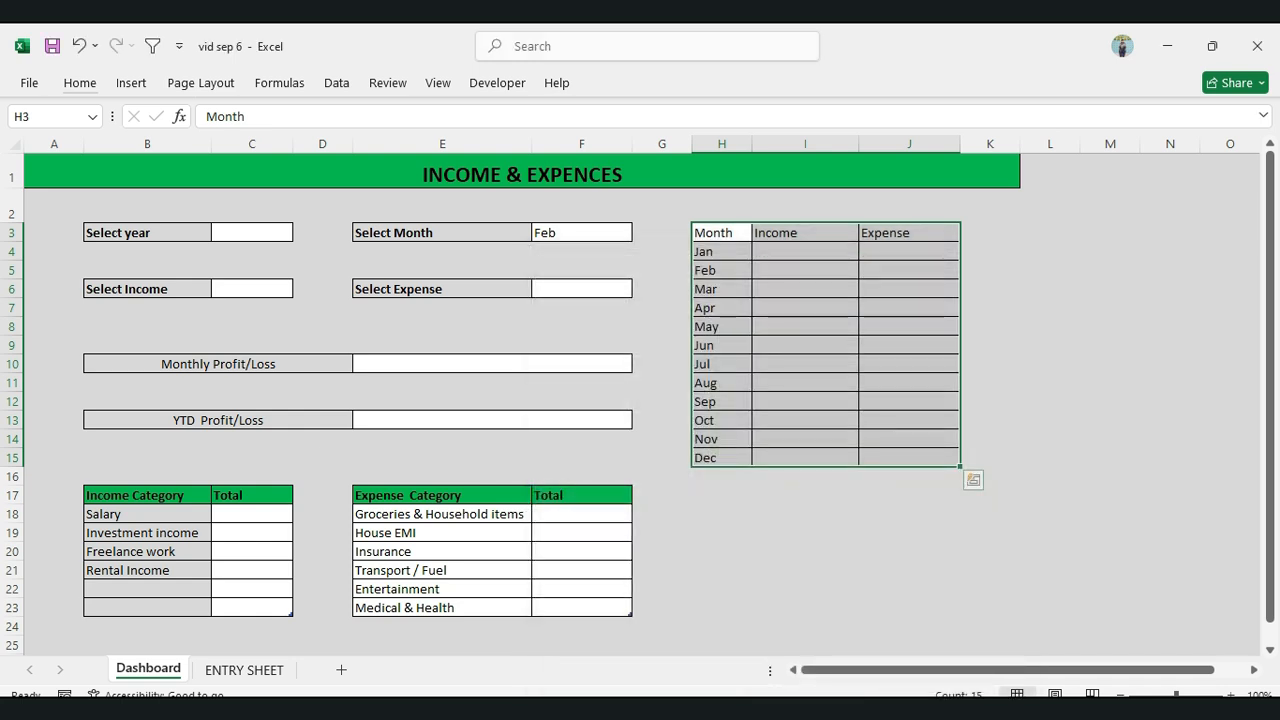
# Add a bold Total label in H16 below the months and widen column H slightly
pyautogui.click(805, 457)
pyautogui.click(721, 476)
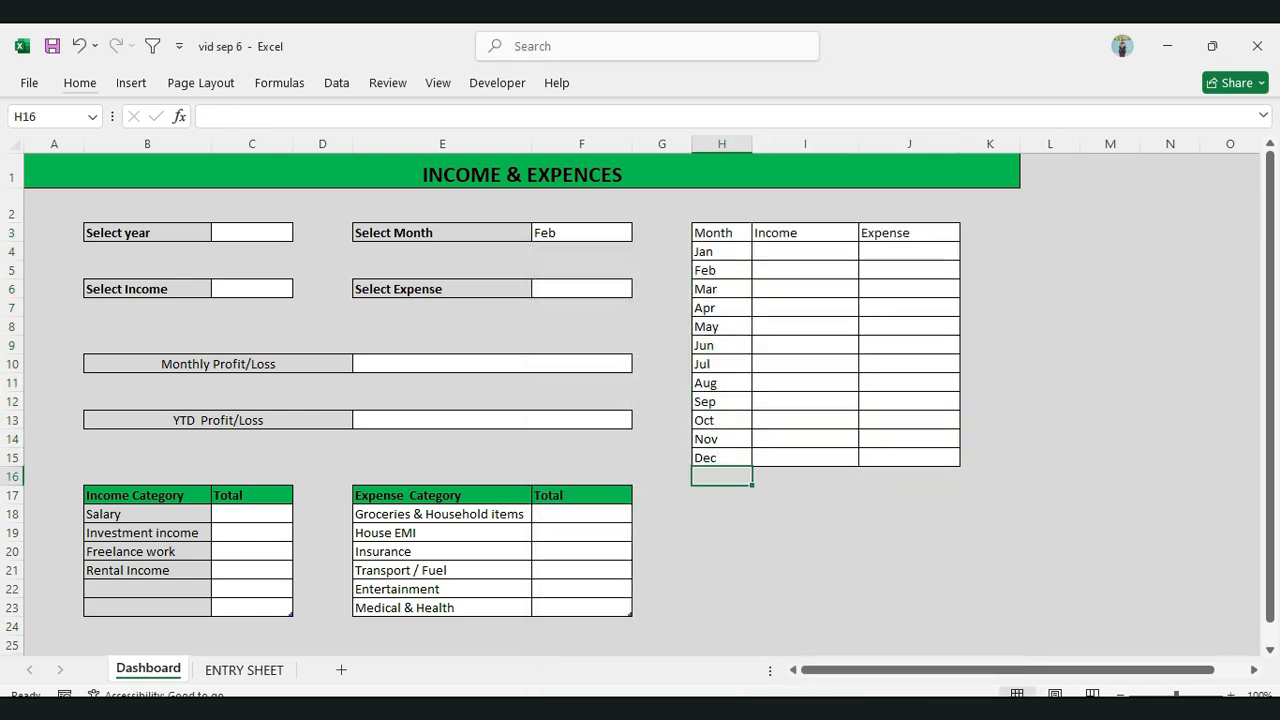
pyautogui.write('Total')
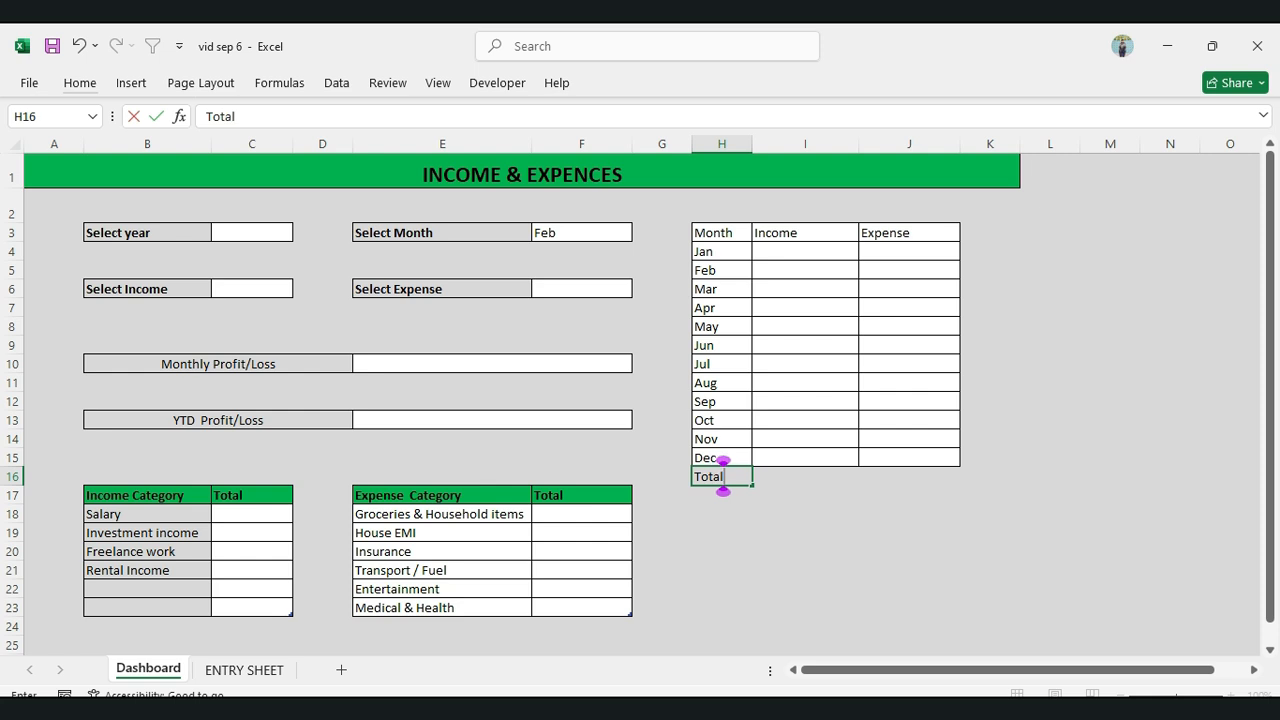
pyautogui.hotkey('ctrl', 'Return')
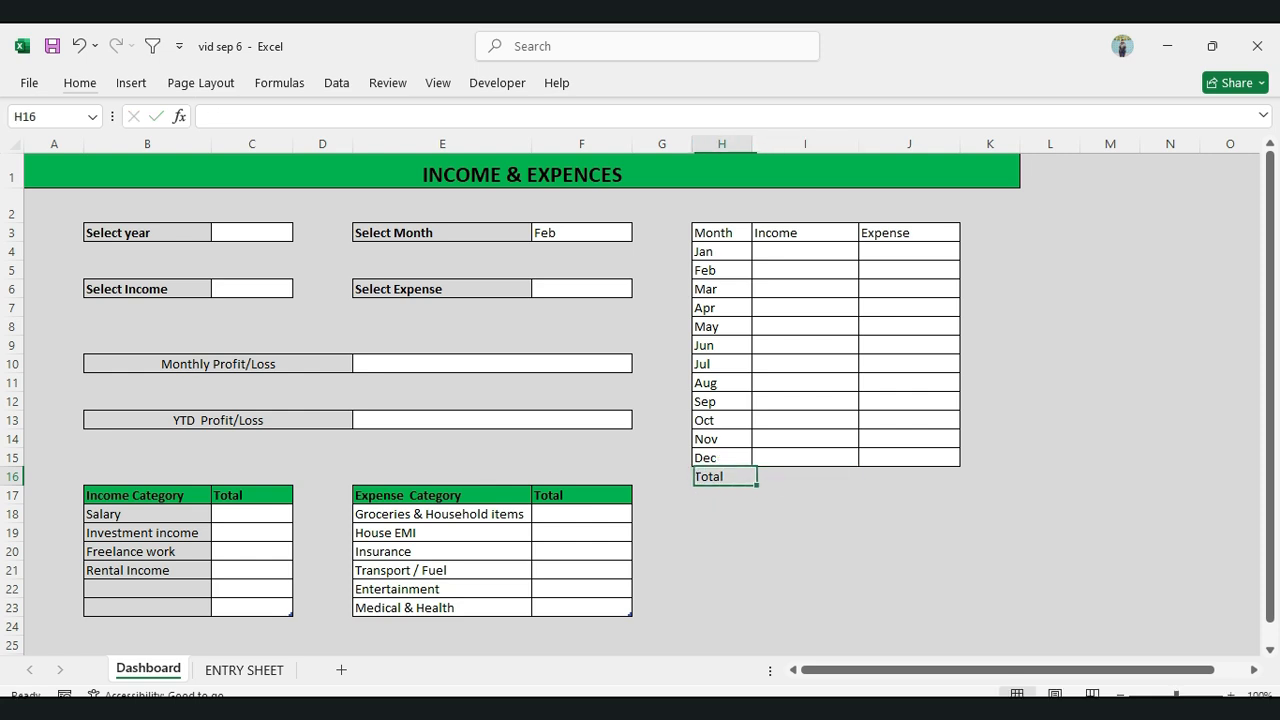
pyautogui.hotkey('ctrl', 'b')
pyautogui.moveTo(752, 144); pyautogui.dragTo(766, 144)
# Make the Month, Income and Expense headers in H3:J3 bold
pyautogui.click(713, 232)
pyautogui.moveTo(713, 232); pyautogui.dragTo(923, 232)
pyautogui.hotkey('ctrl', 'b')
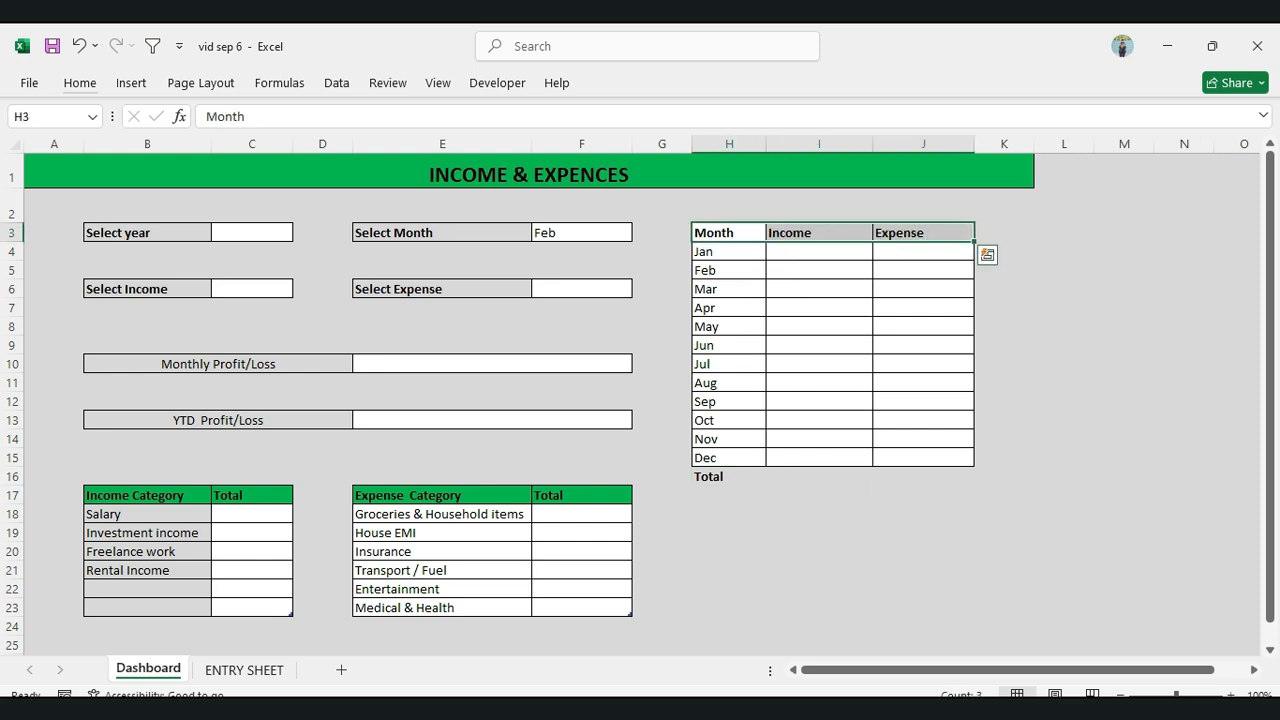
# Add a List data validation to the Select year input cell C3 with the source 2024,2025
pyautogui.click(251, 232)
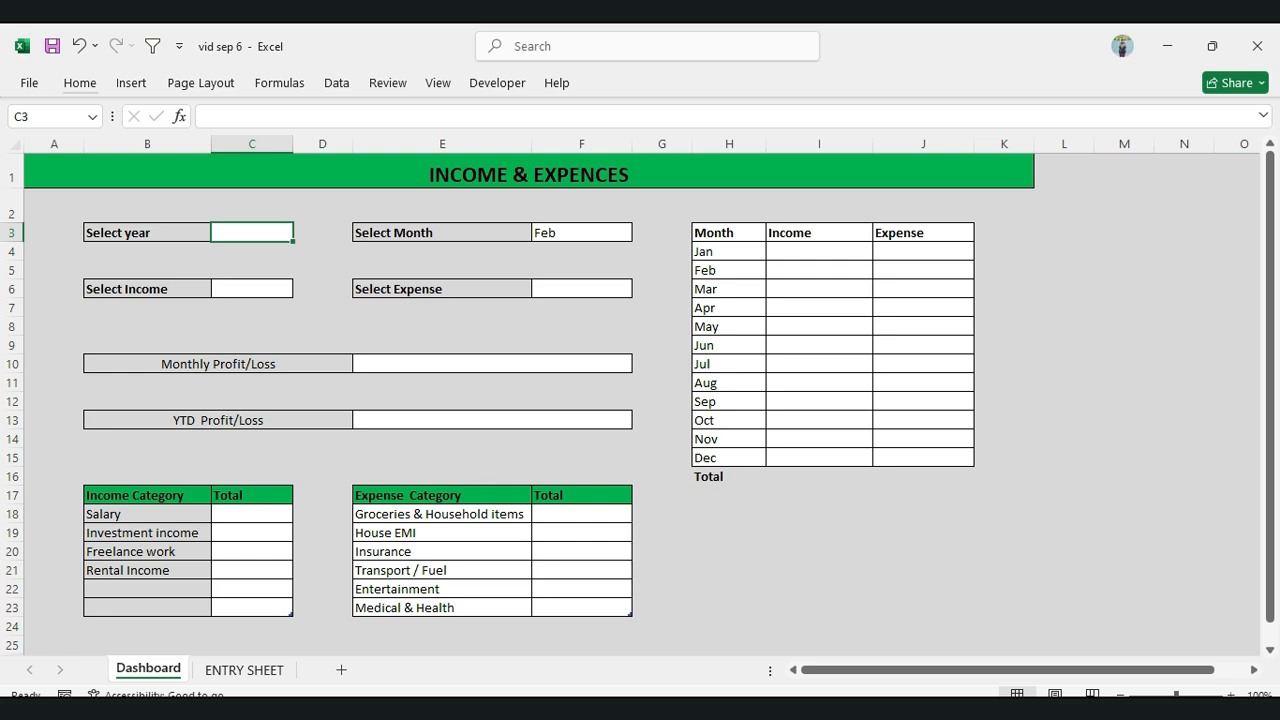
pyautogui.press('alt')
pyautogui.press('a')
pyautogui.press('v')
pyautogui.press('v')
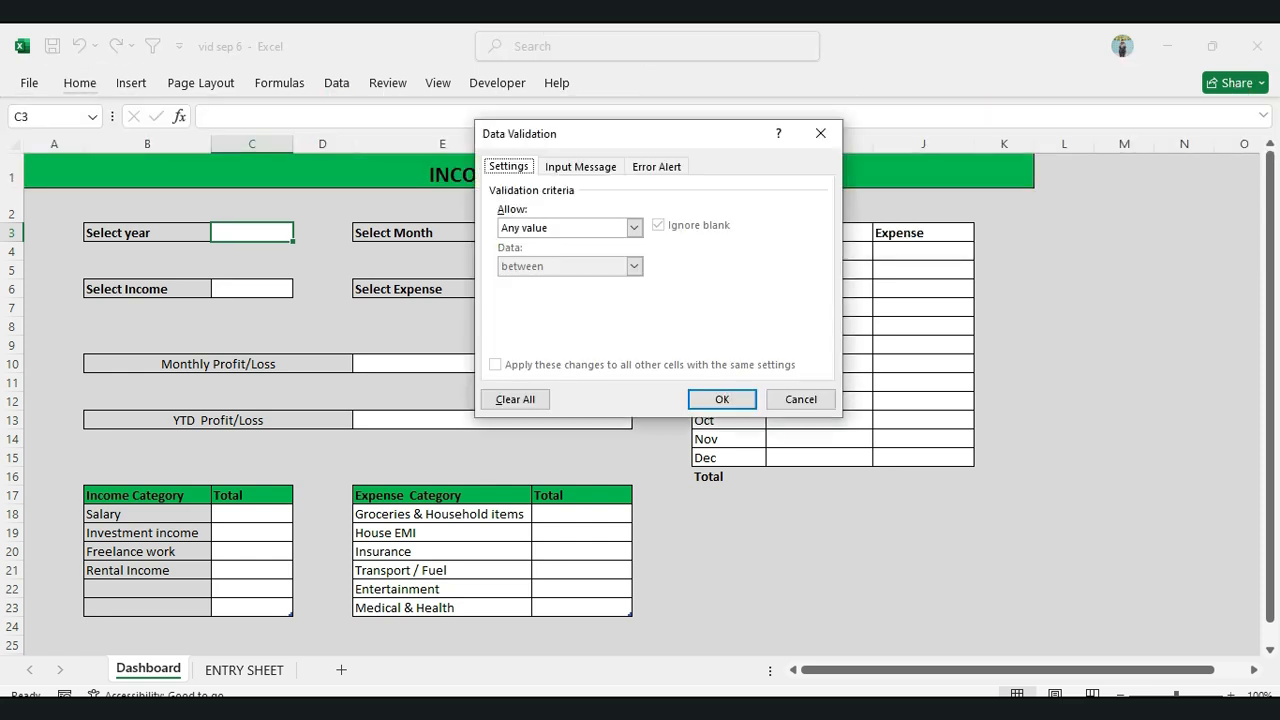
pyautogui.click(634, 227)
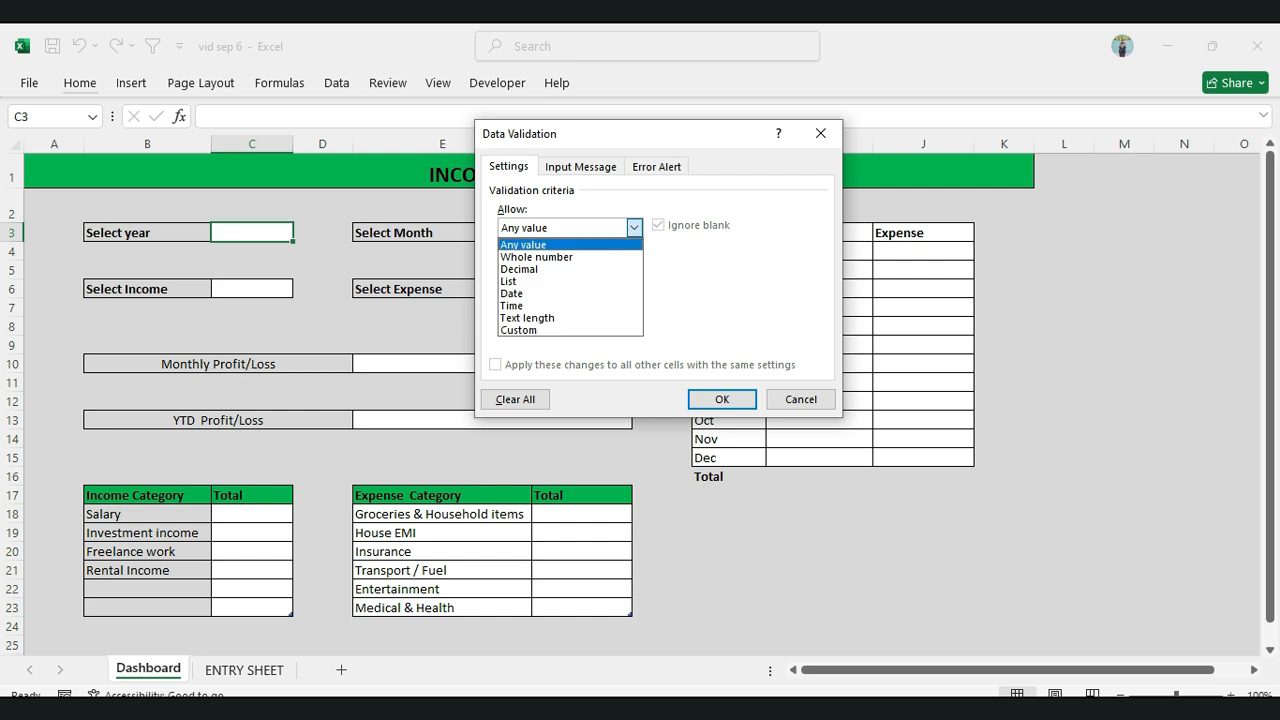
pyautogui.click(570, 281)
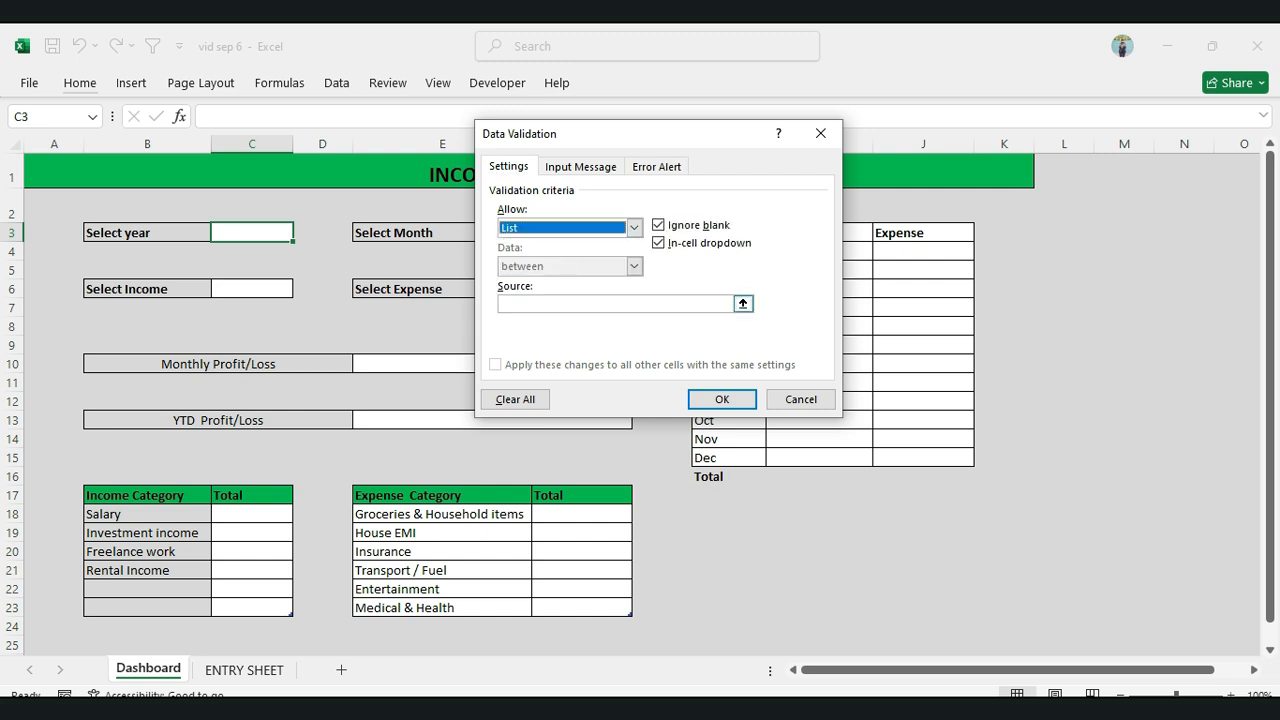
pyautogui.click(615, 303)
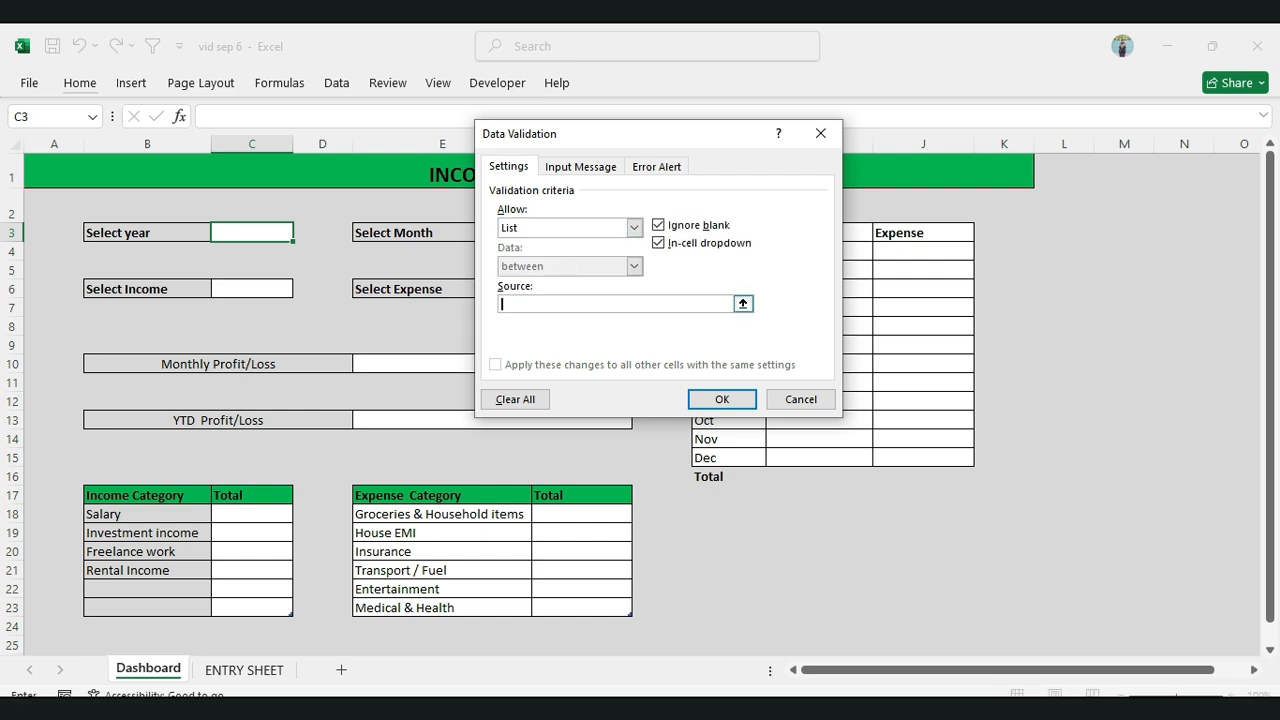
pyautogui.write('2024,2025')
pyautogui.press('Return')
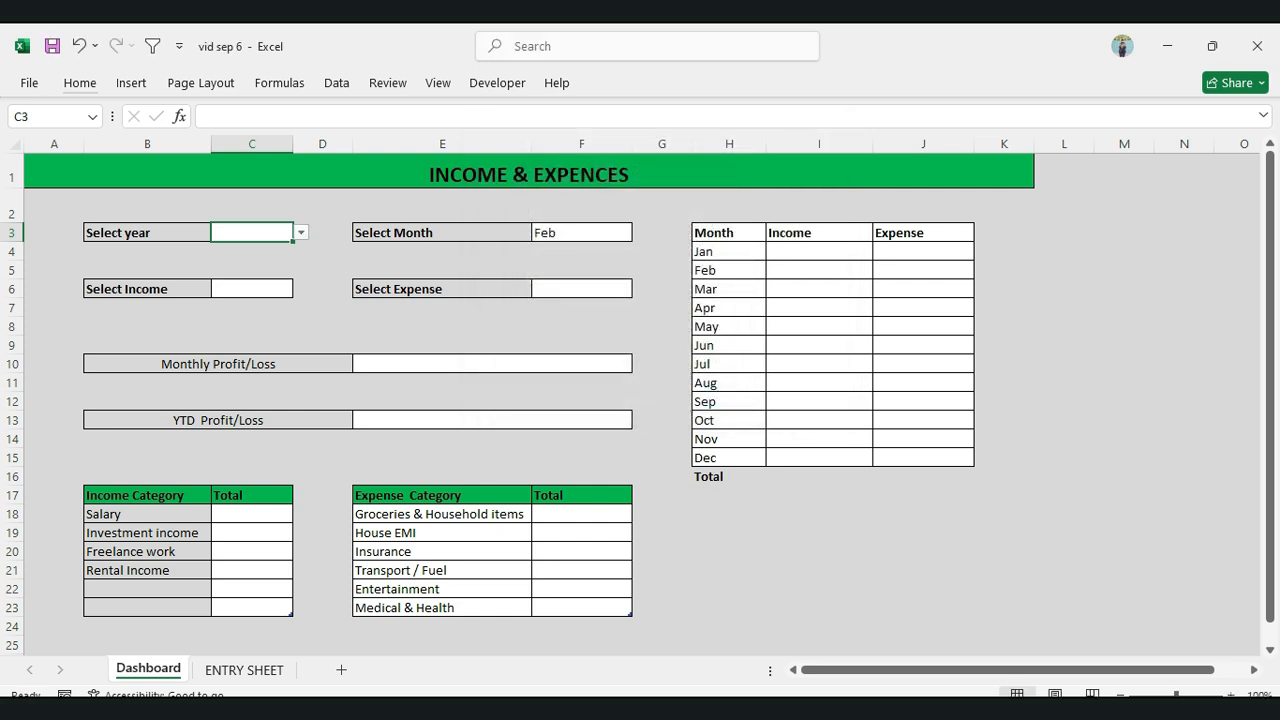
# Choose 2024 from the year dropdown in cell C3
pyautogui.click(322, 232)
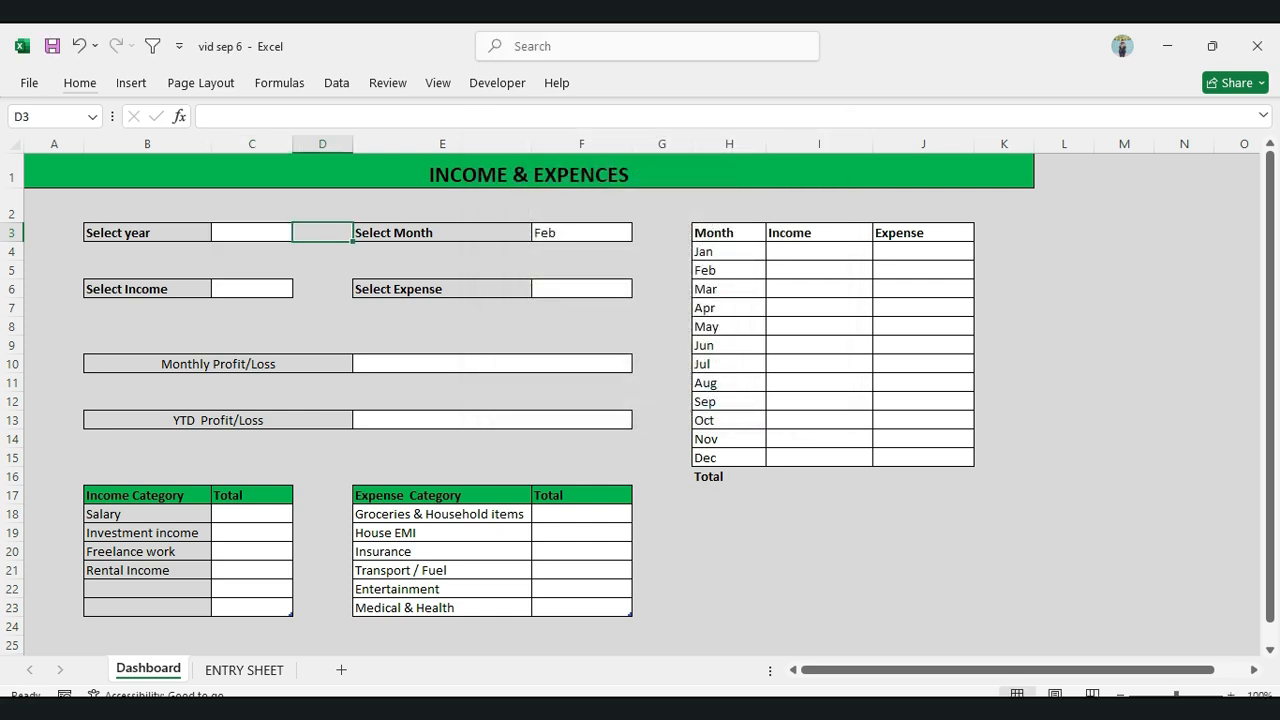
pyautogui.click(251, 232)
pyautogui.click(300, 232)
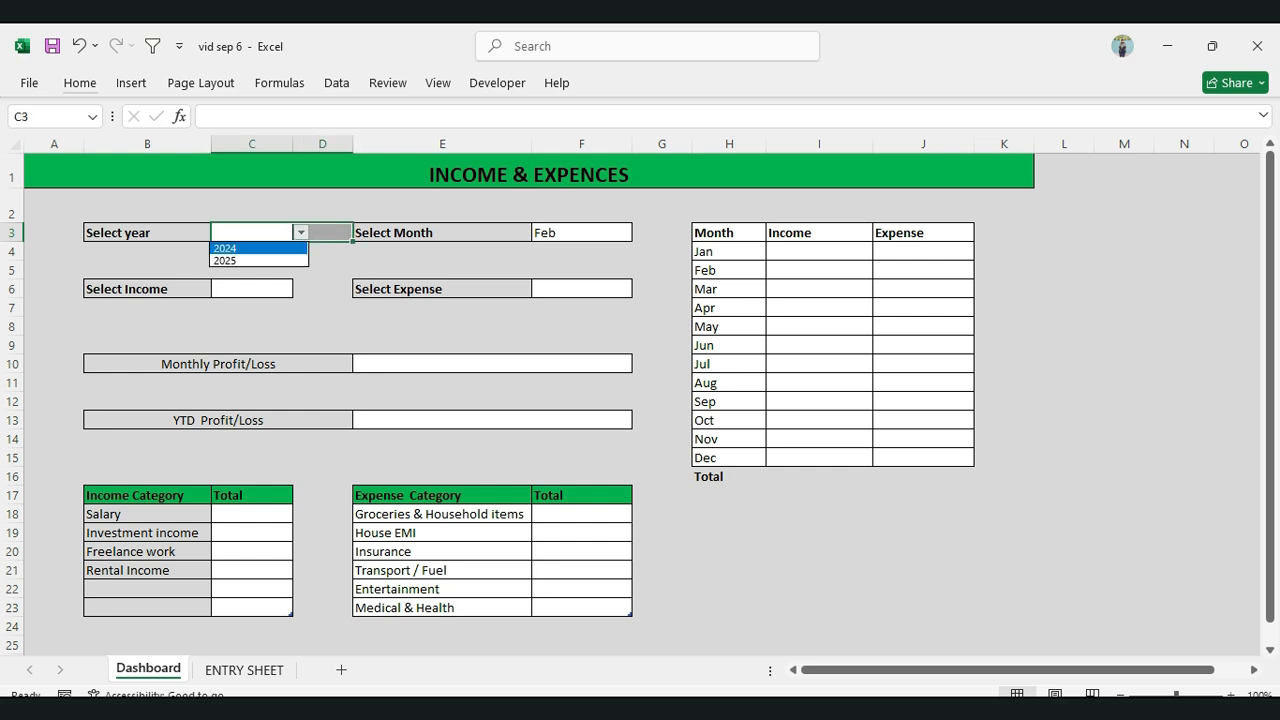
pyautogui.press('Return')
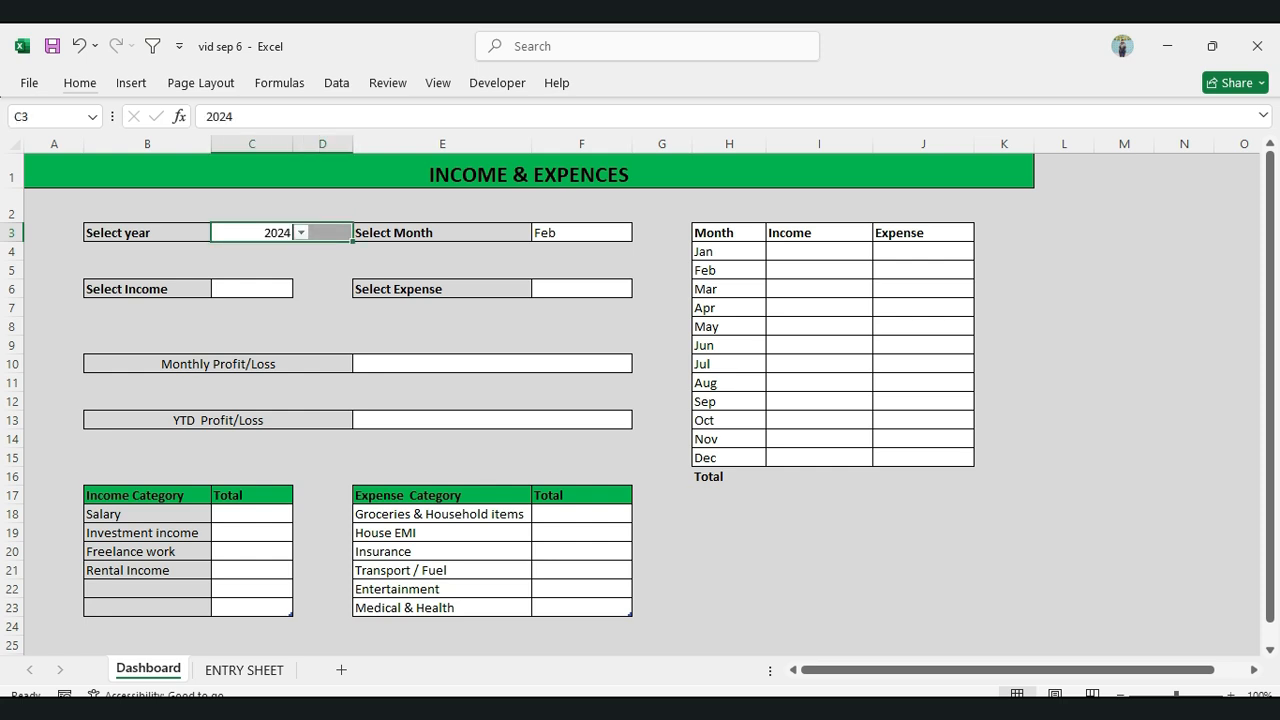
pyautogui.press('Return')
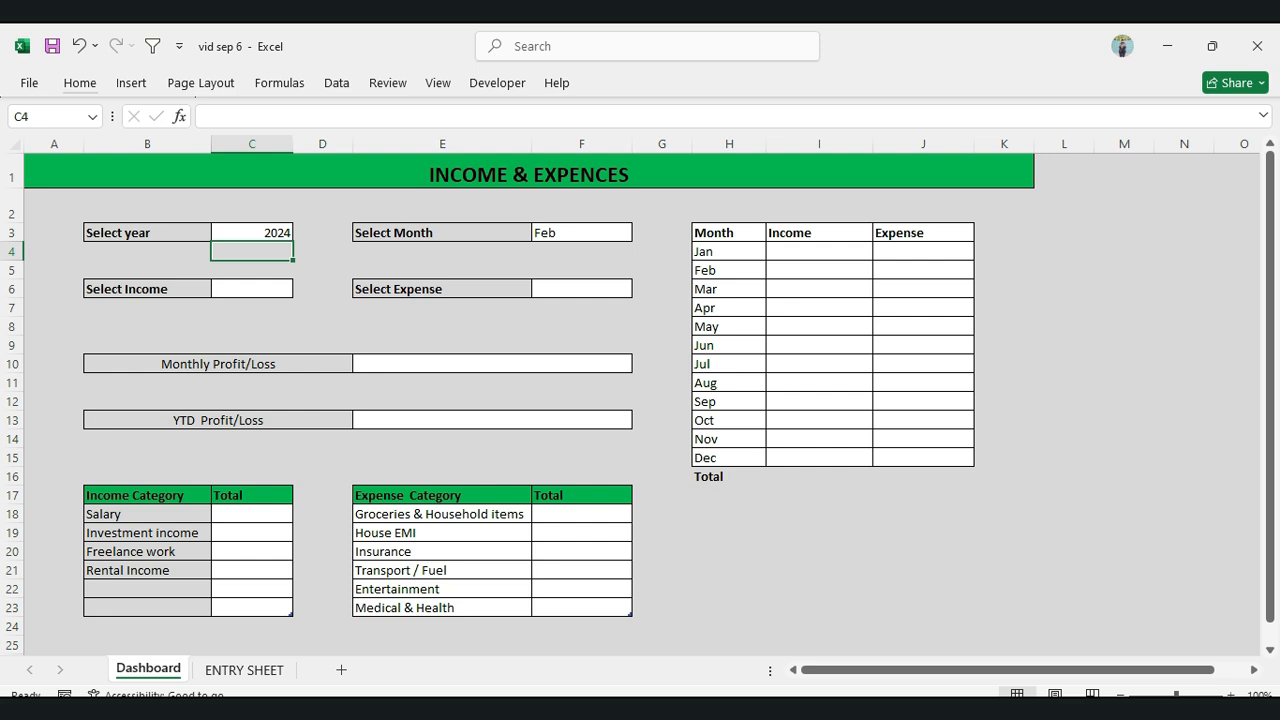
# Check which range Table2 covers on the ENTRY SHEET, then return to the Dashboard sheet
pyautogui.click(819, 327)
pyautogui.hotkey('ctrl', 'pagedown')
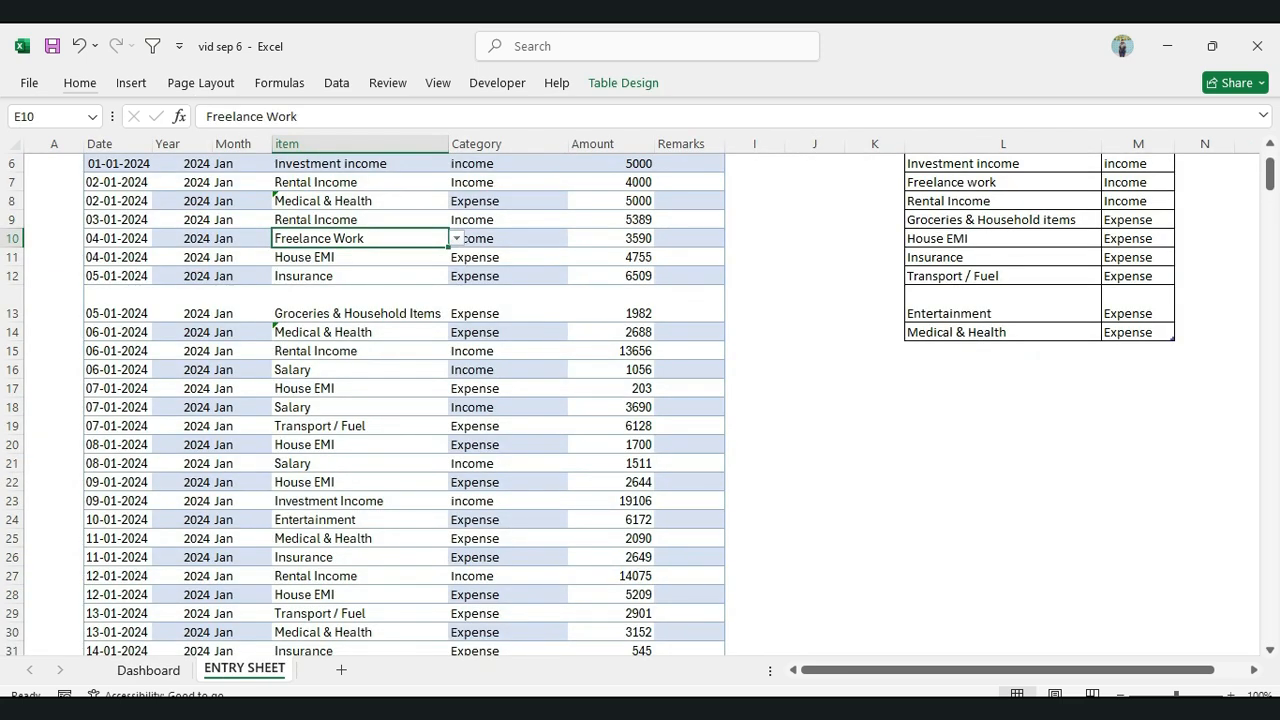
pyautogui.click(92, 117)
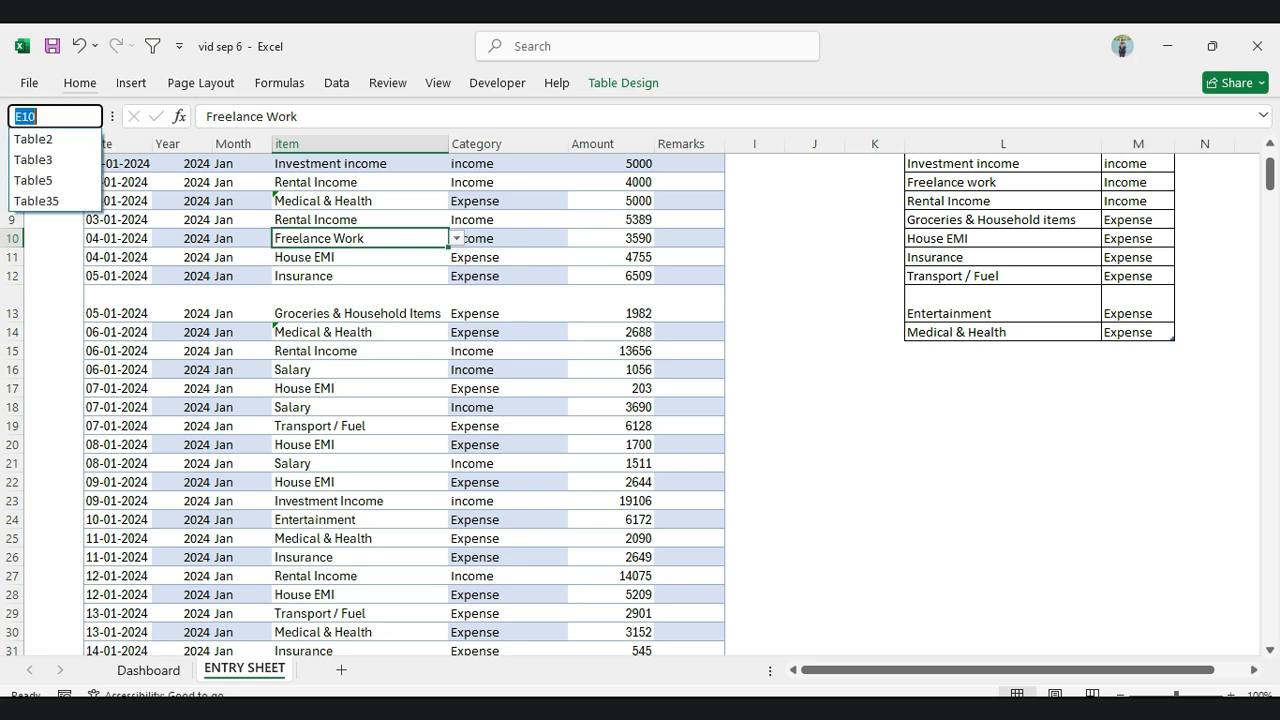
pyautogui.click(34, 140)
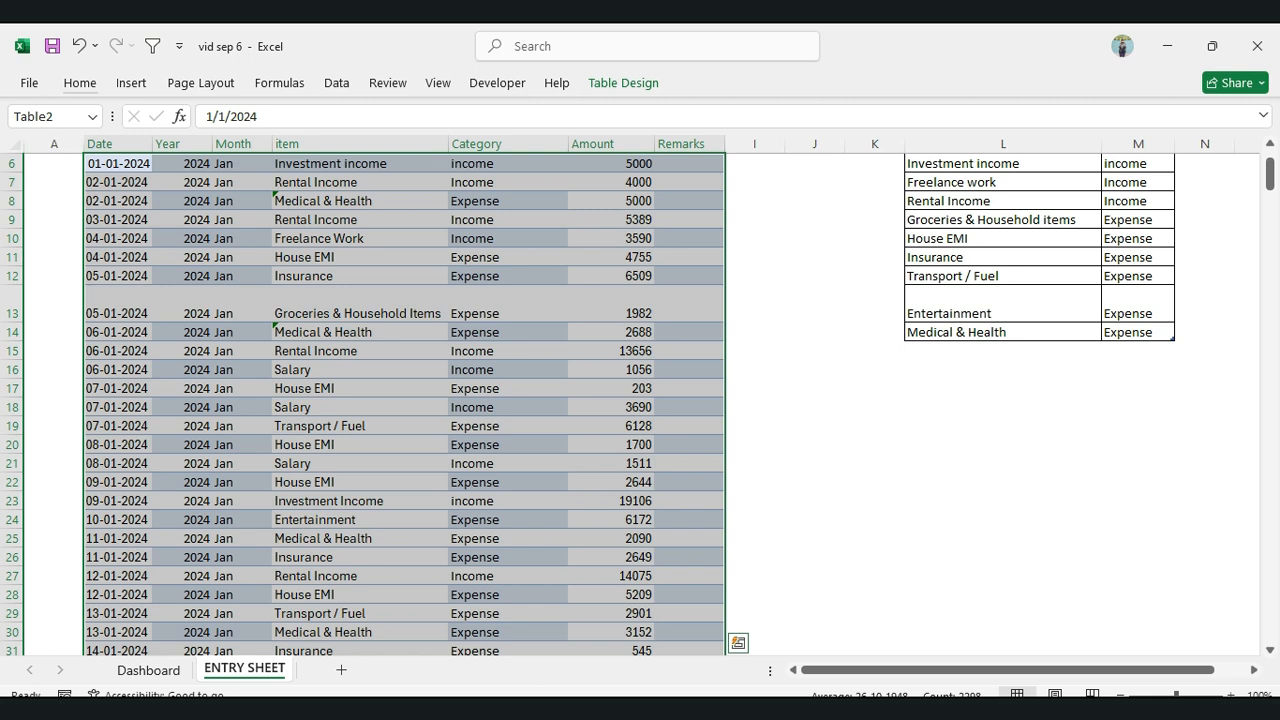
pyautogui.moveTo(1270, 174); pyautogui.dragTo(1270, 166)
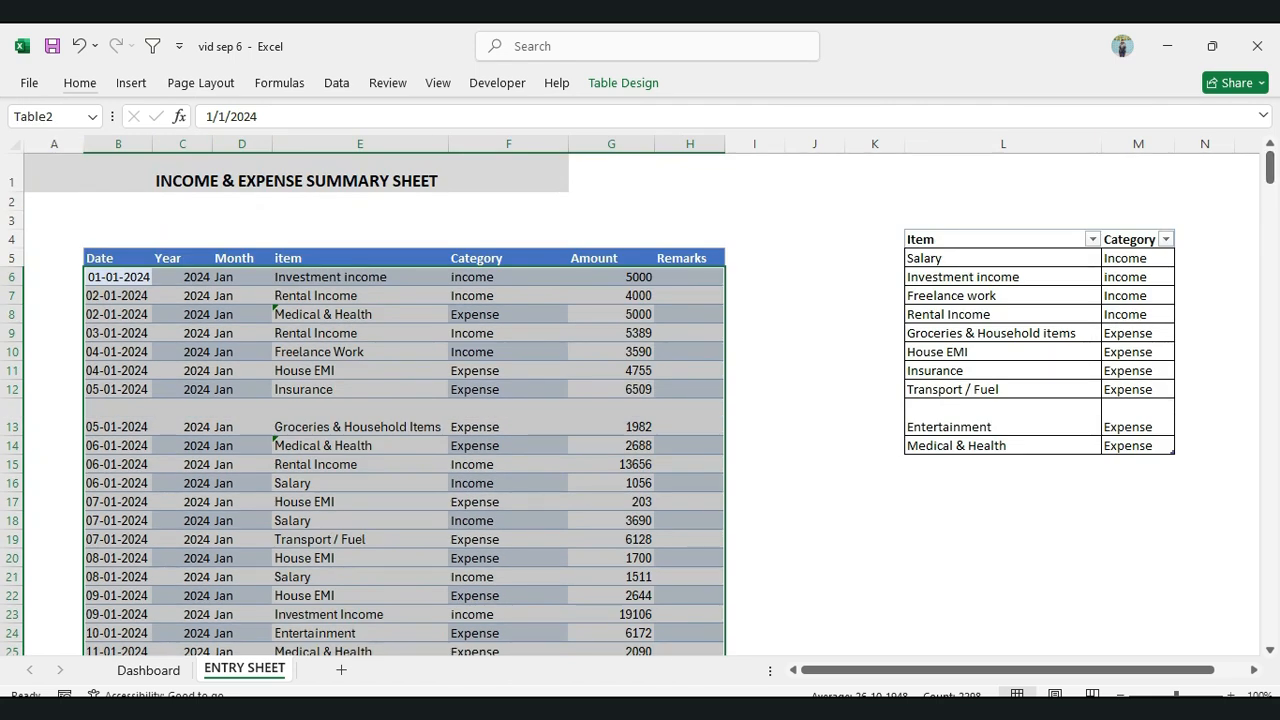
pyautogui.click(148, 670)
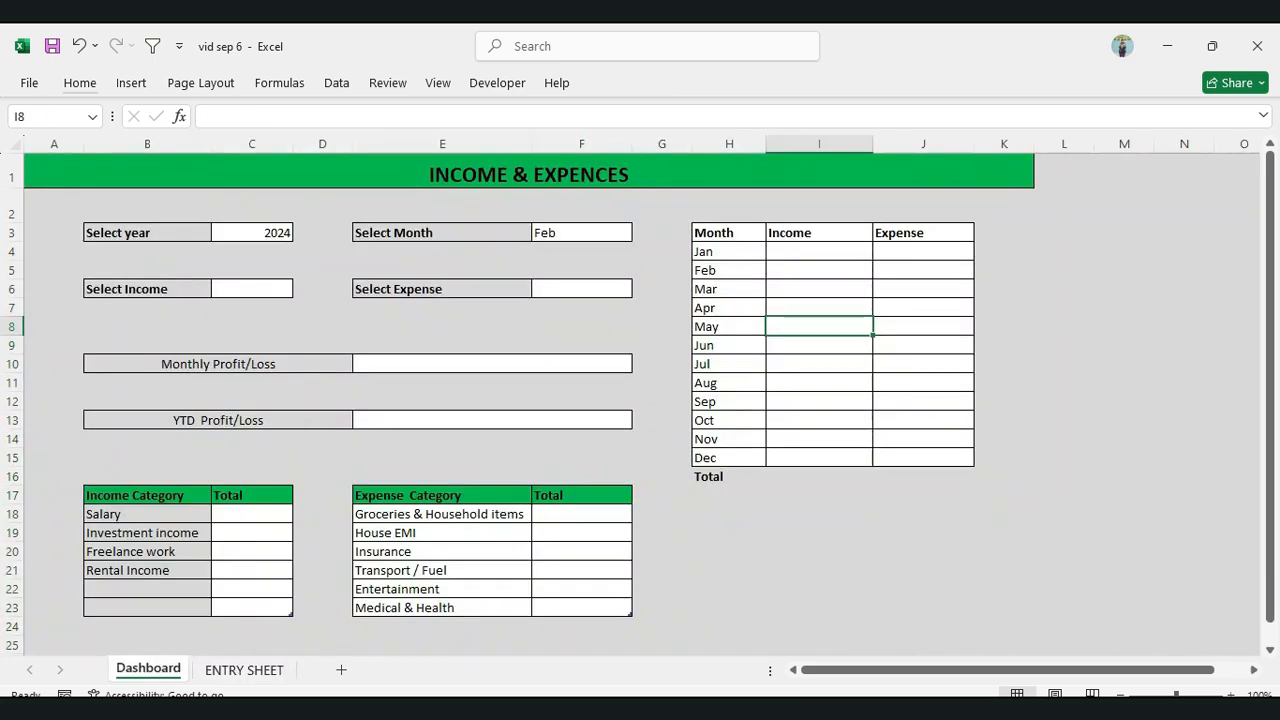
# Start a SUMIFS formula in the Jan Income cell I4 with Table2[Amount] as the sum range
pyautogui.click(819, 252)
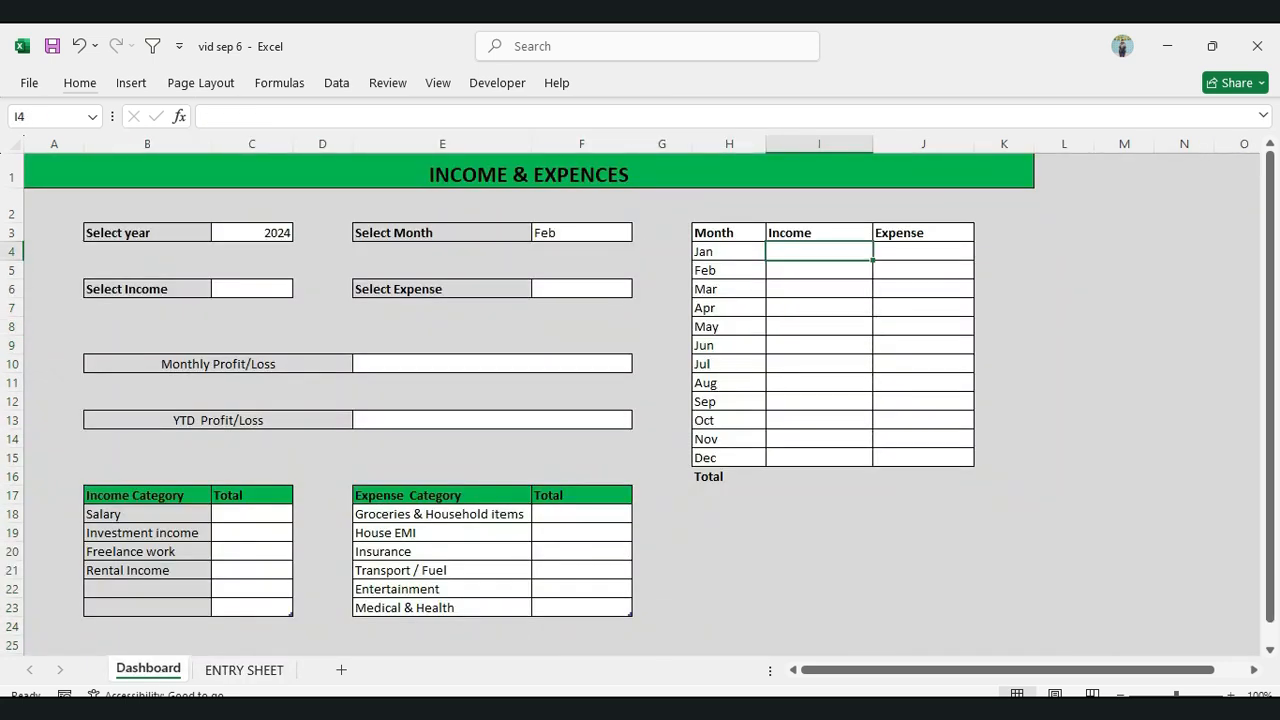
pyautogui.write('=sumifs')
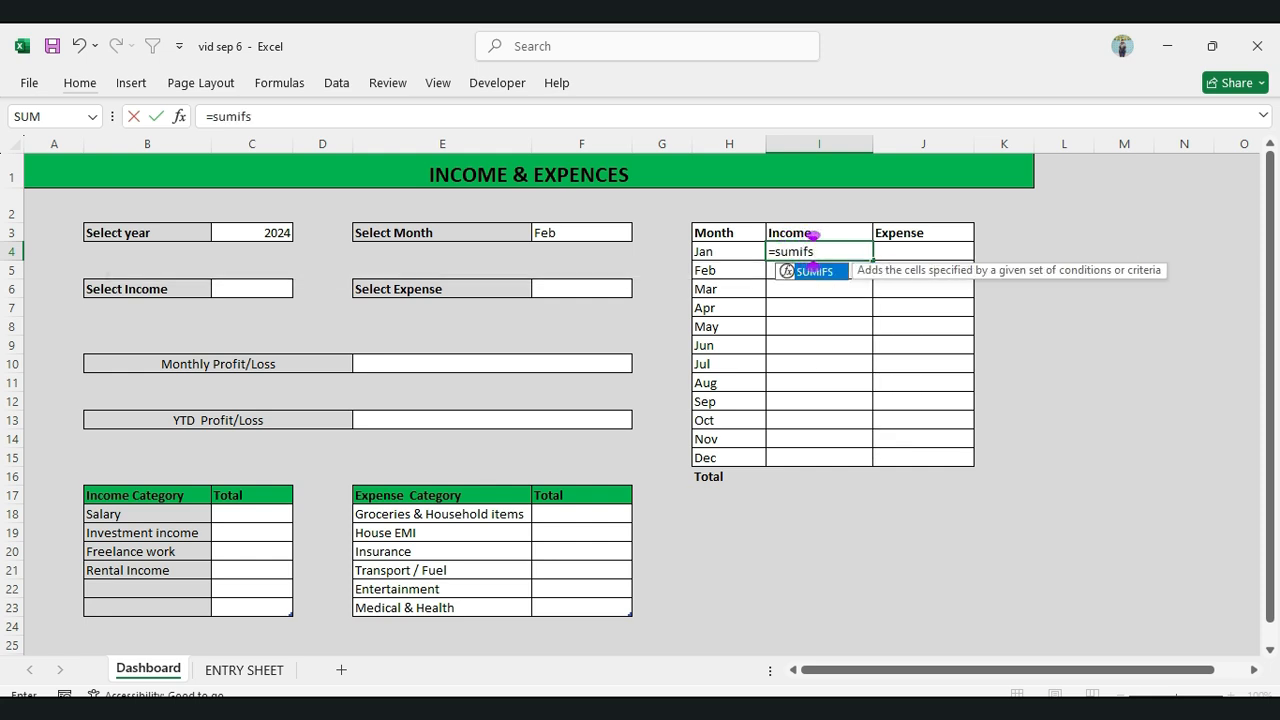
pyautogui.write('(')
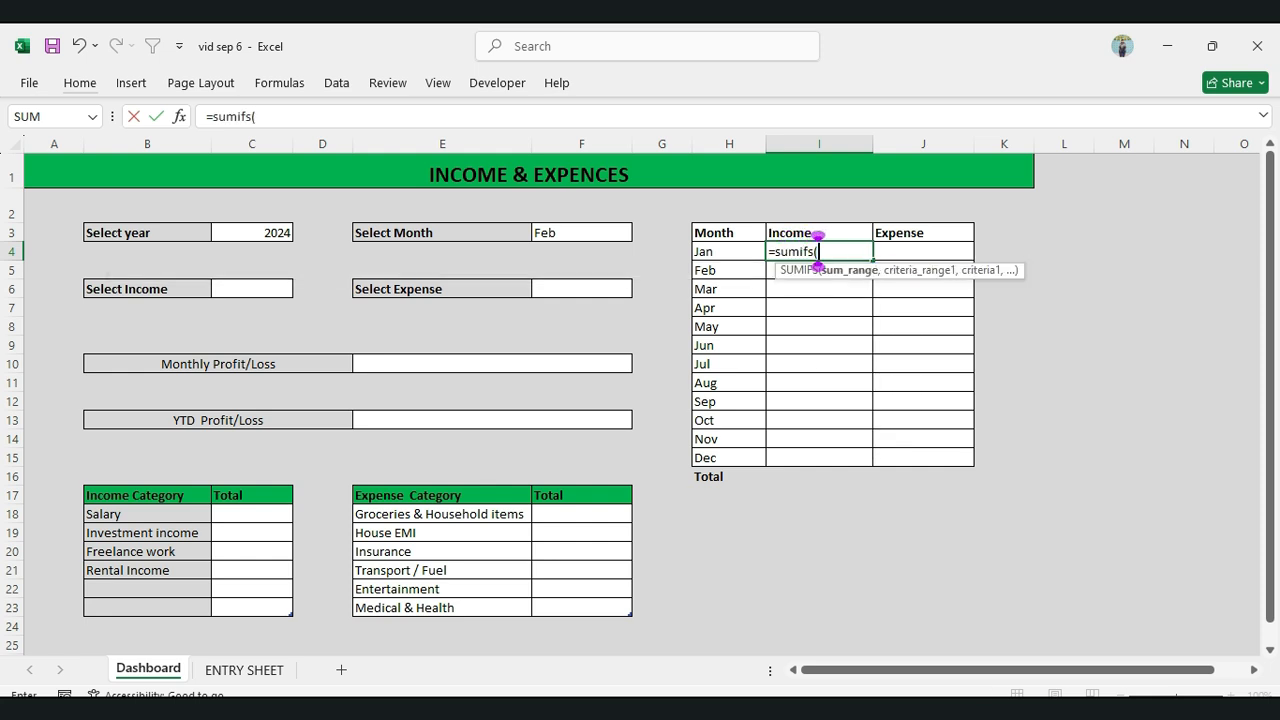
pyautogui.write('tabl')
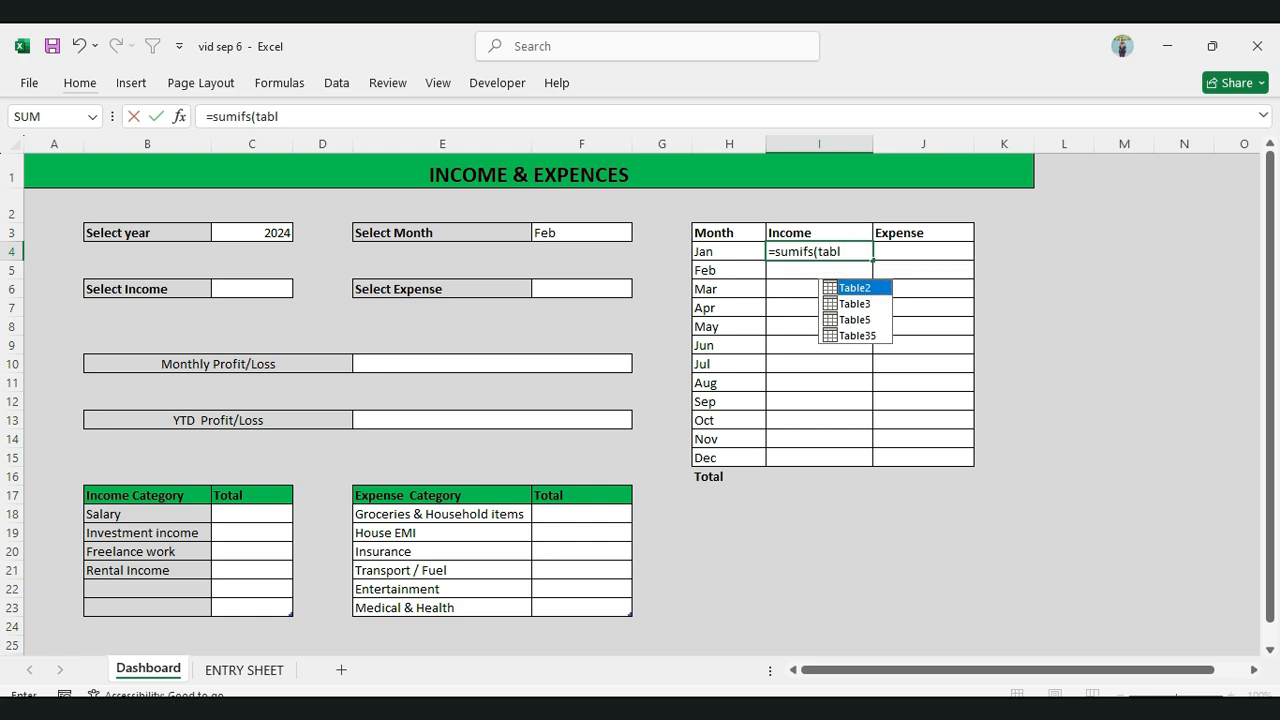
pyautogui.press('Tab')
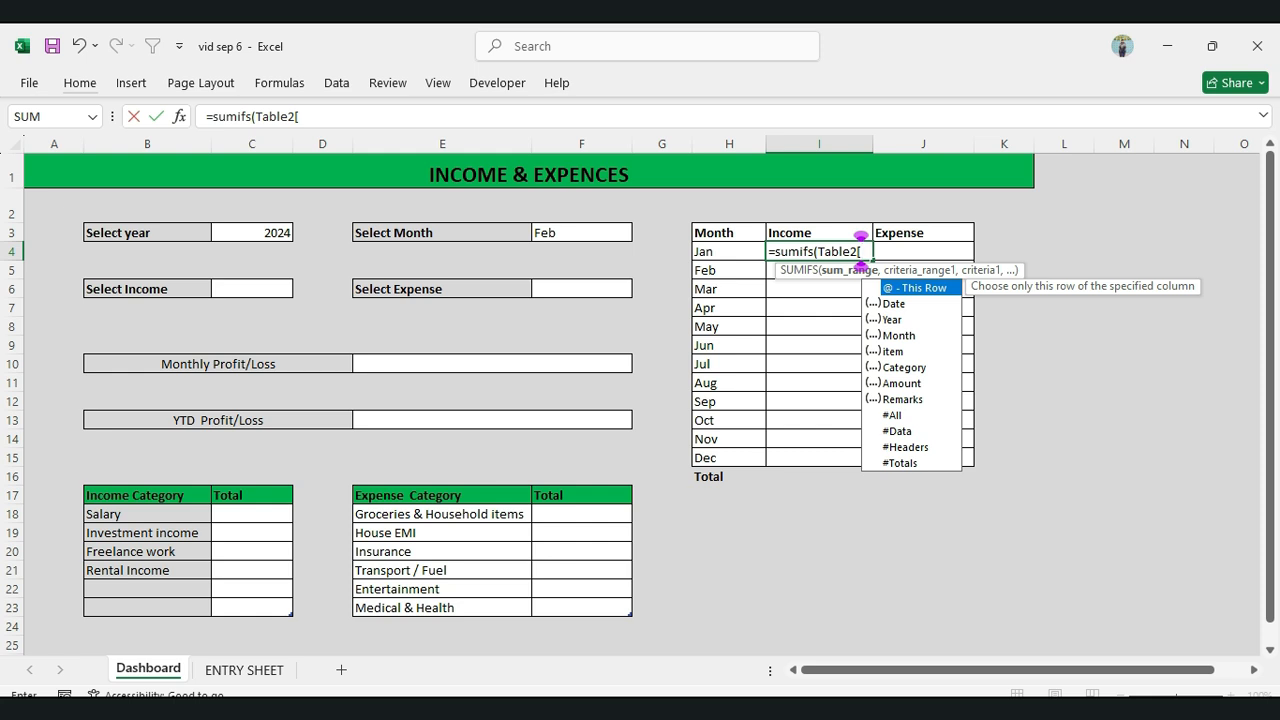
pyautogui.press('Down')
pyautogui.press('Down')
pyautogui.press('Down')
pyautogui.press('Down')
pyautogui.press('Down')
pyautogui.press('Down')
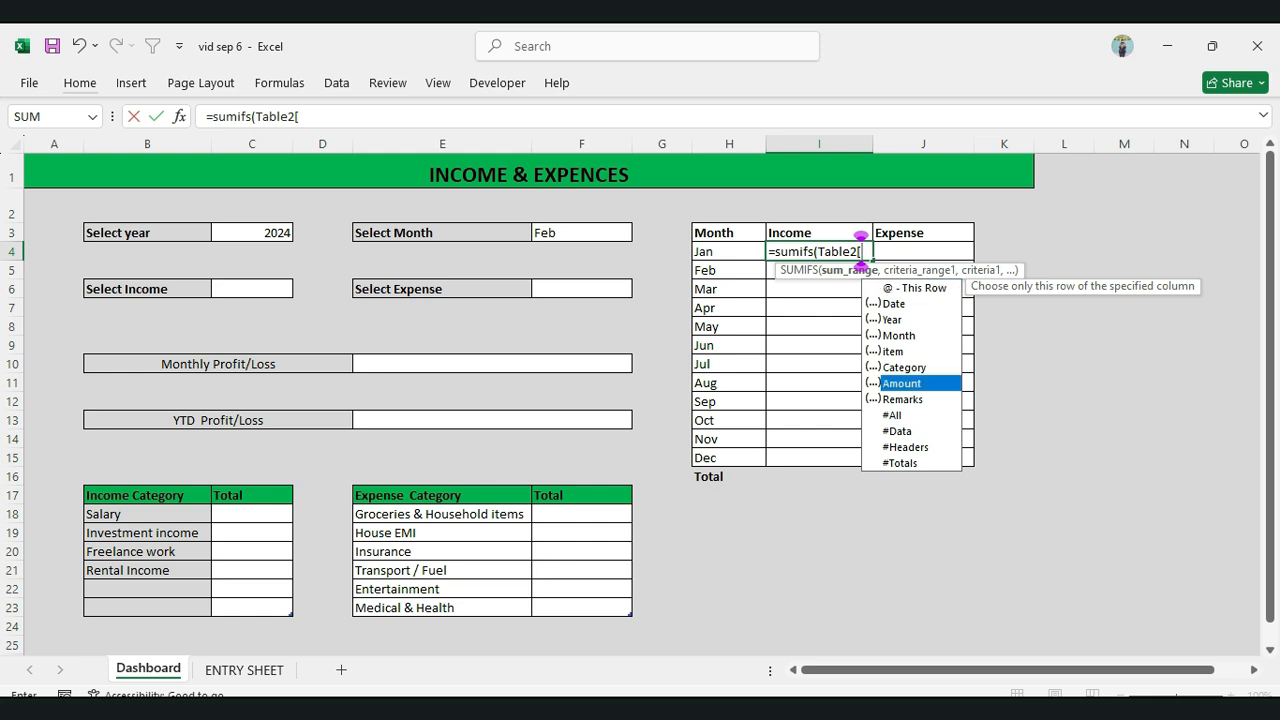
pyautogui.press('Tab')
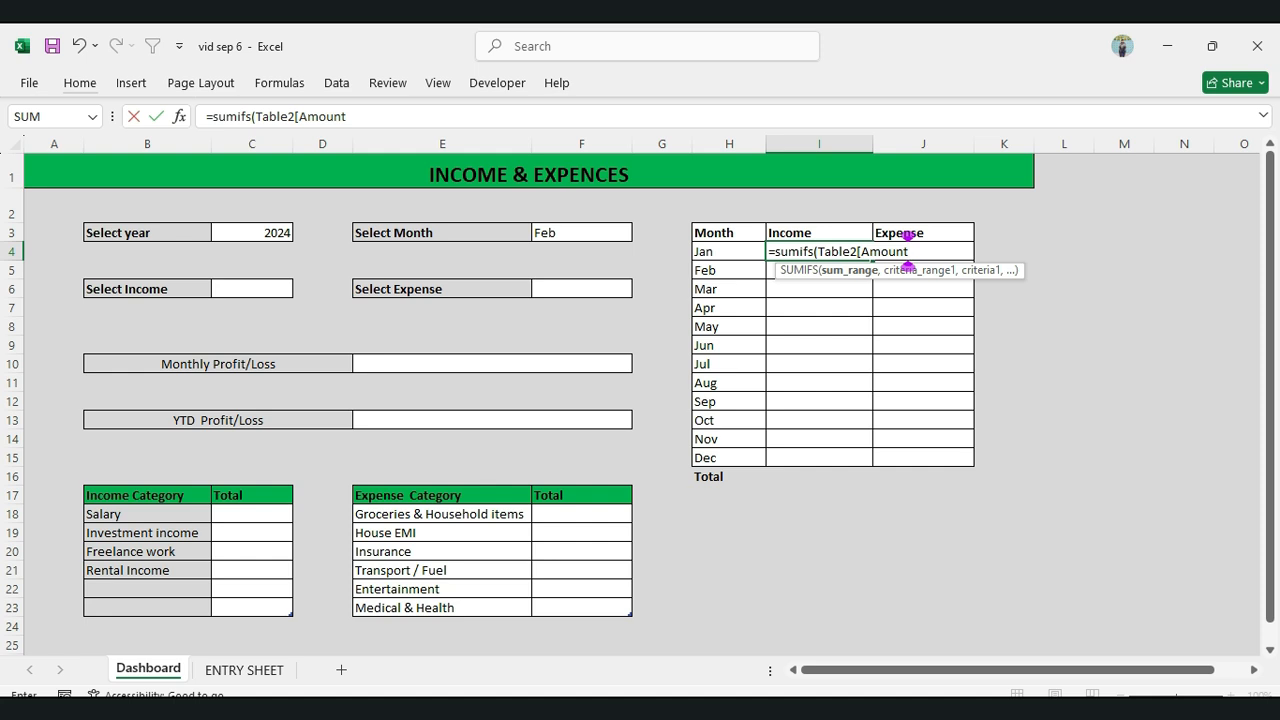
pyautogui.write('],')
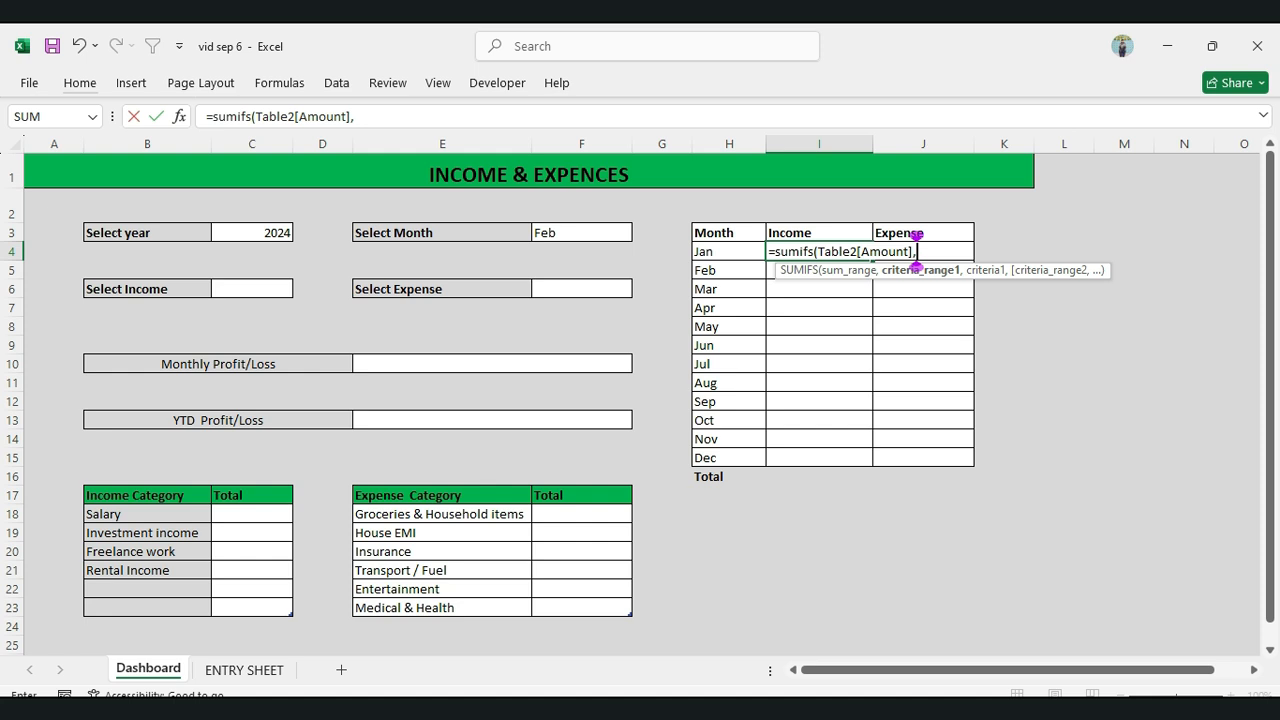
# Add the first SUMIFS condition, matching Table2[Year] to the selected year with the absolute reference $C$3
pyautogui.write('table')
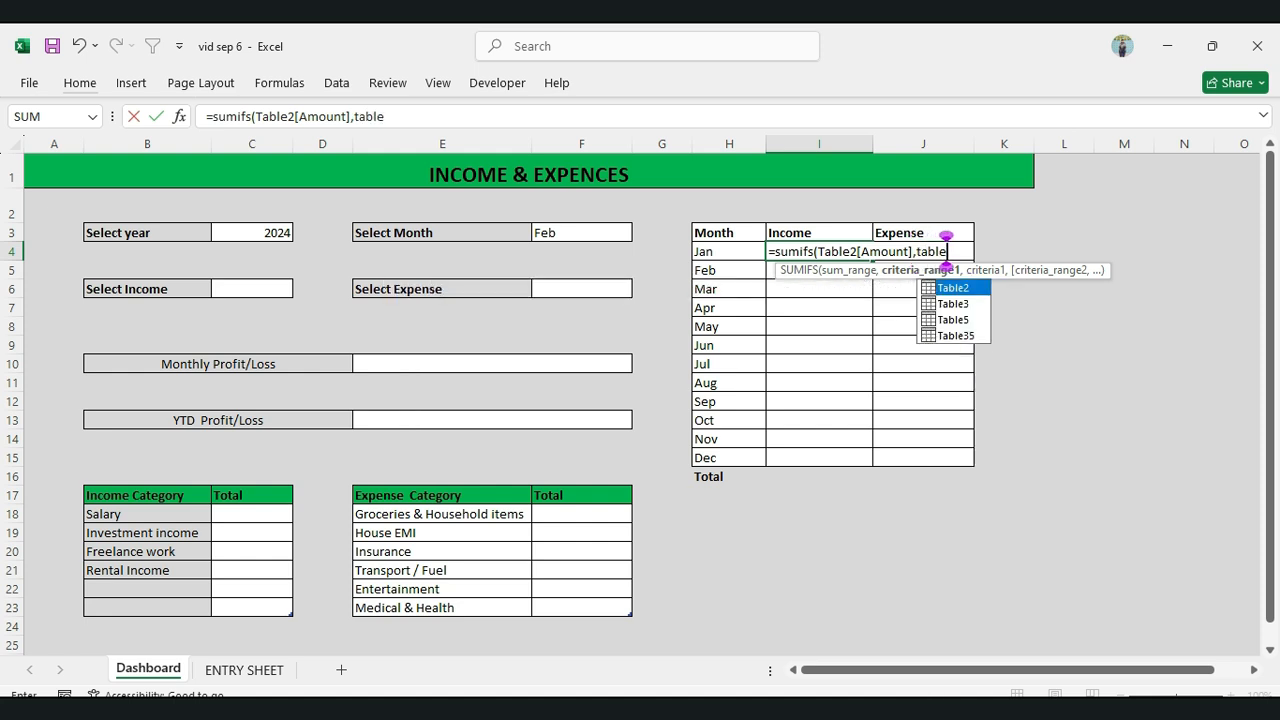
pyautogui.write('2')
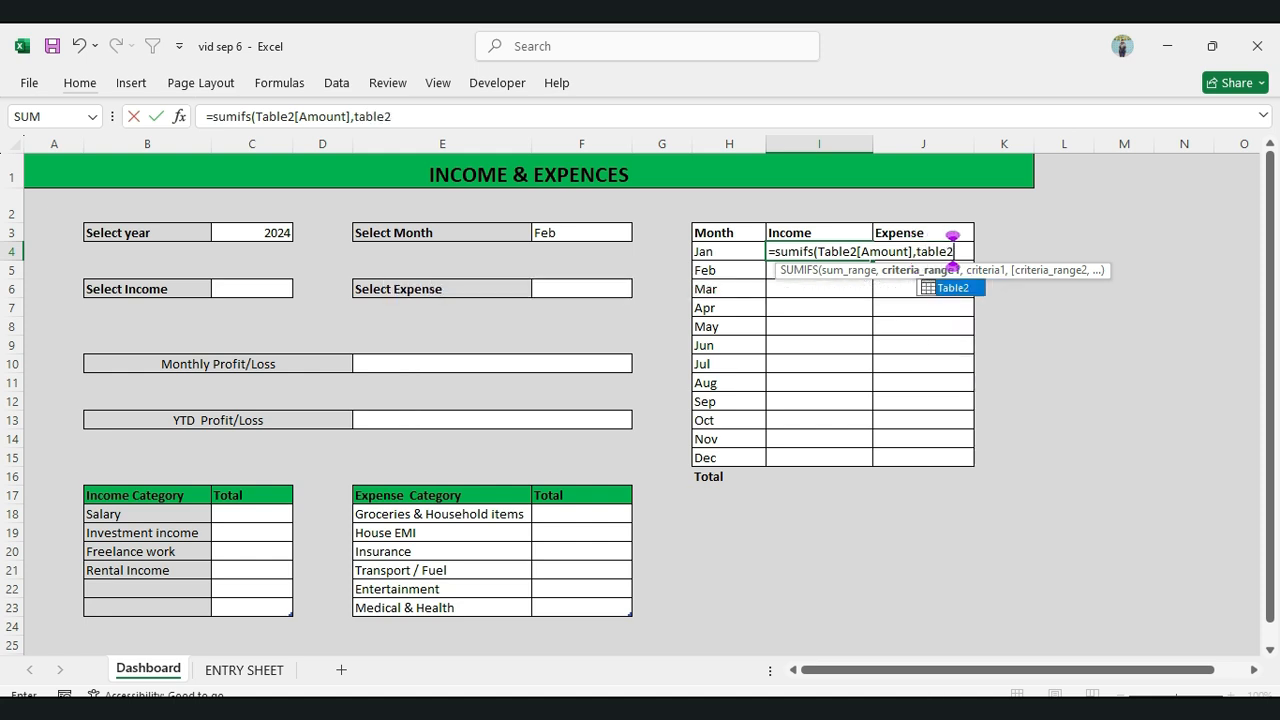
pyautogui.write('[')
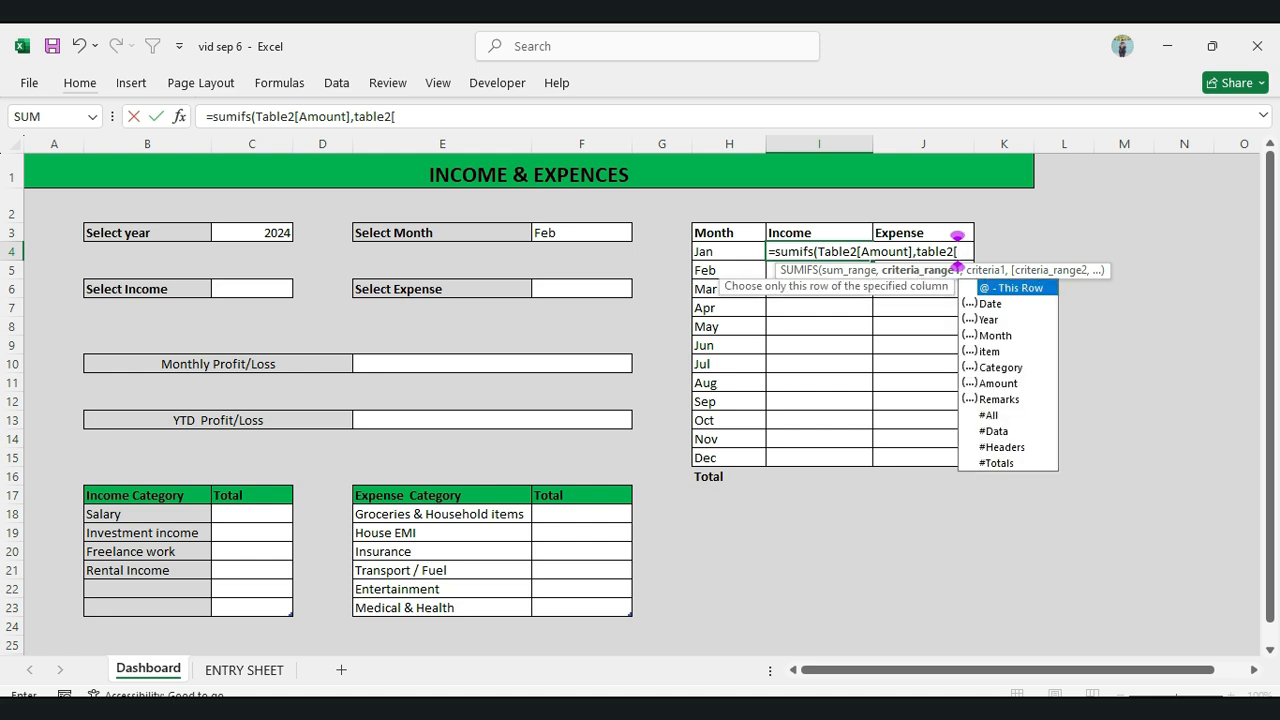
pyautogui.press('Down')
pyautogui.press('Down')
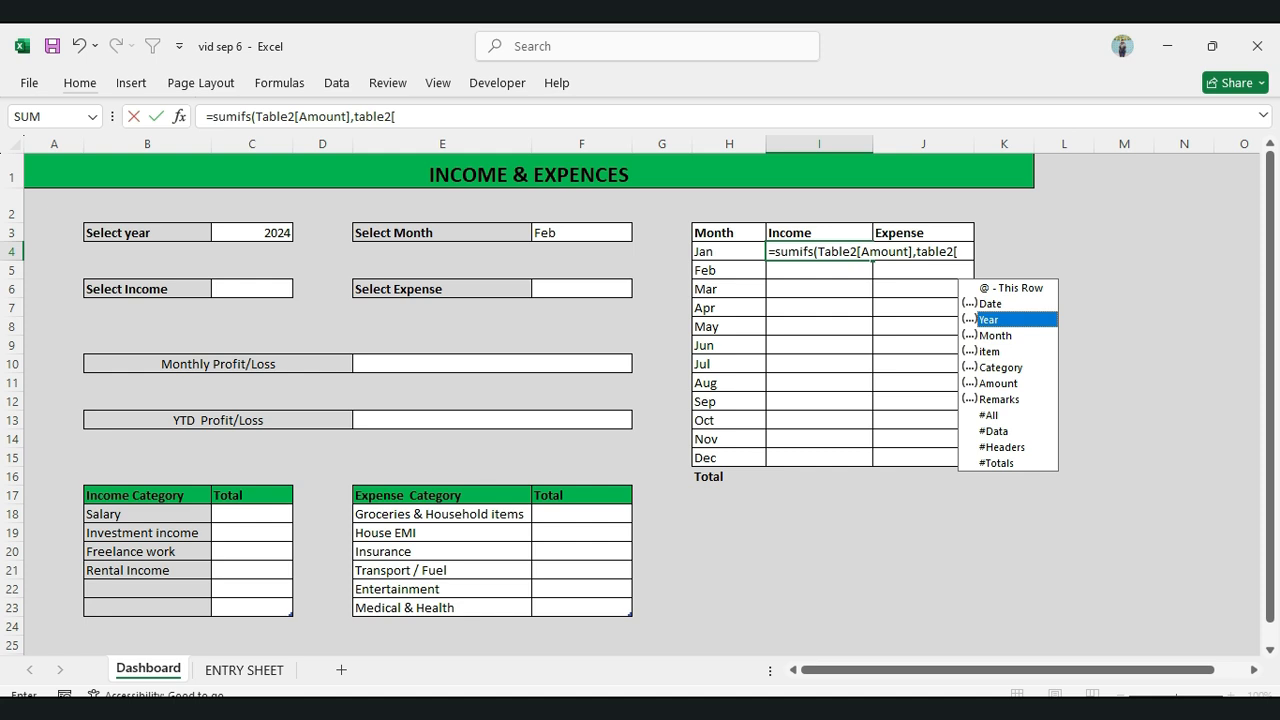
pyautogui.press('Tab')
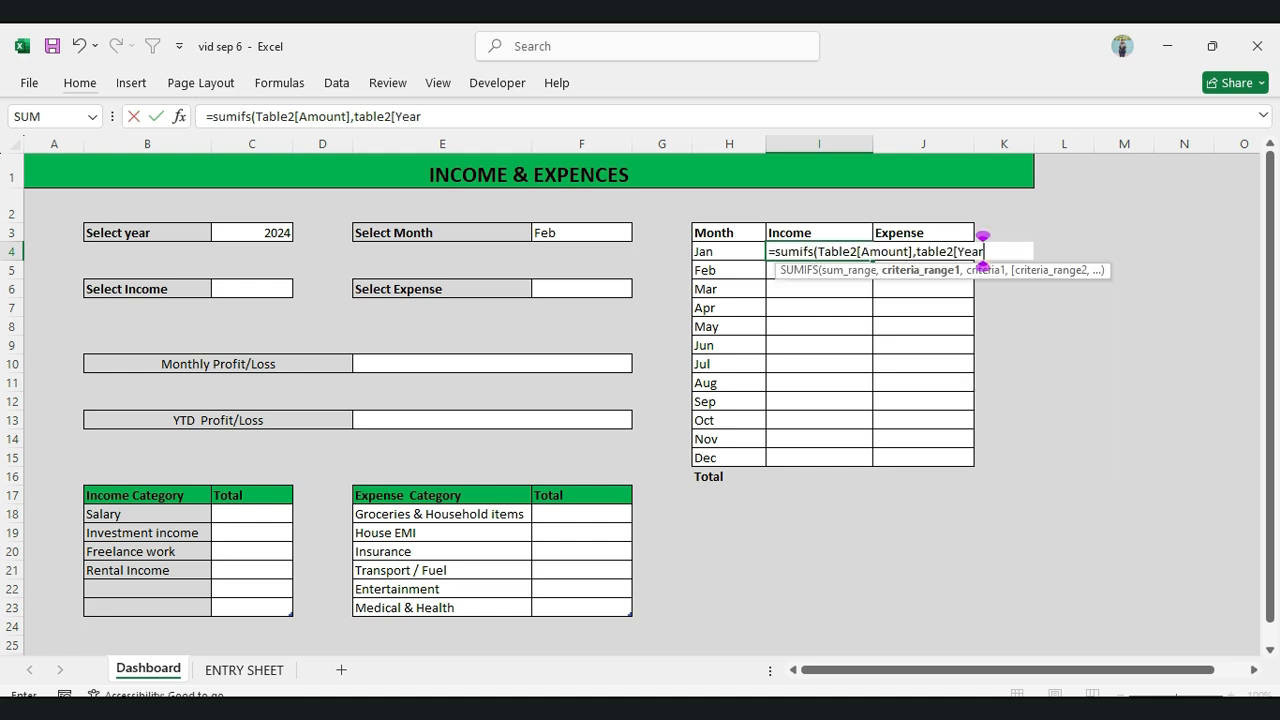
pyautogui.write('],')
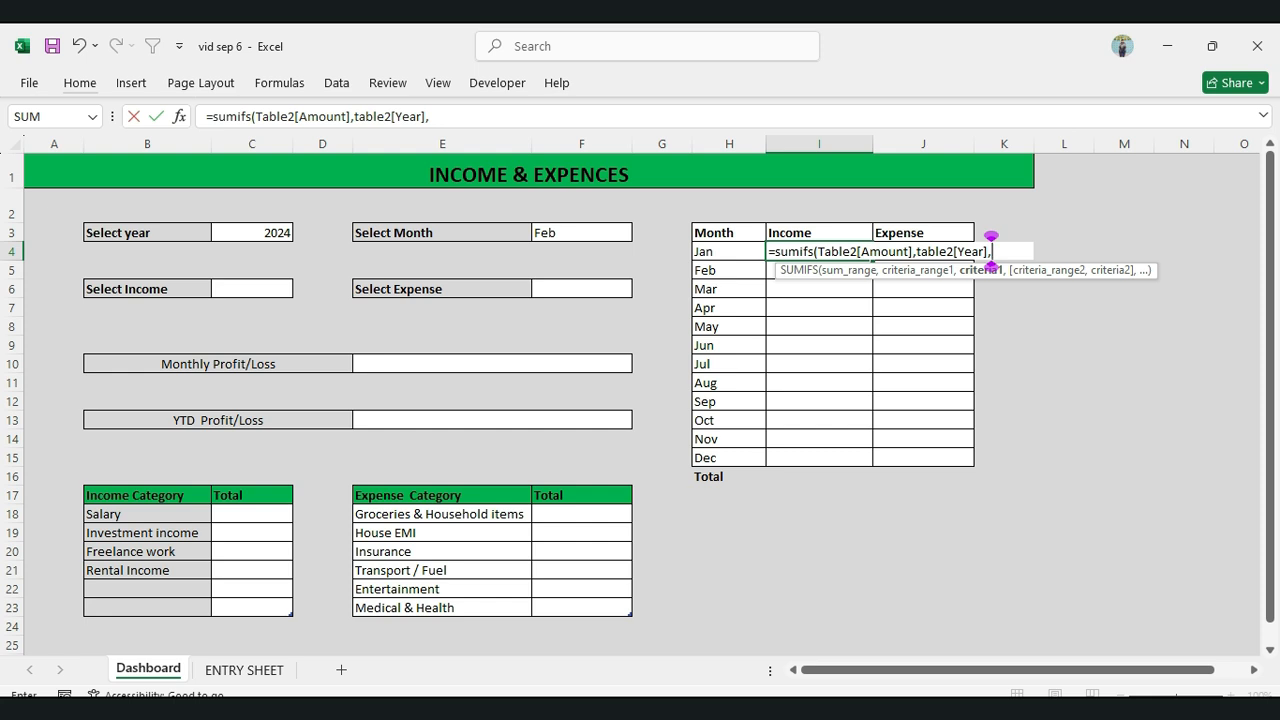
pyautogui.click(252, 233)
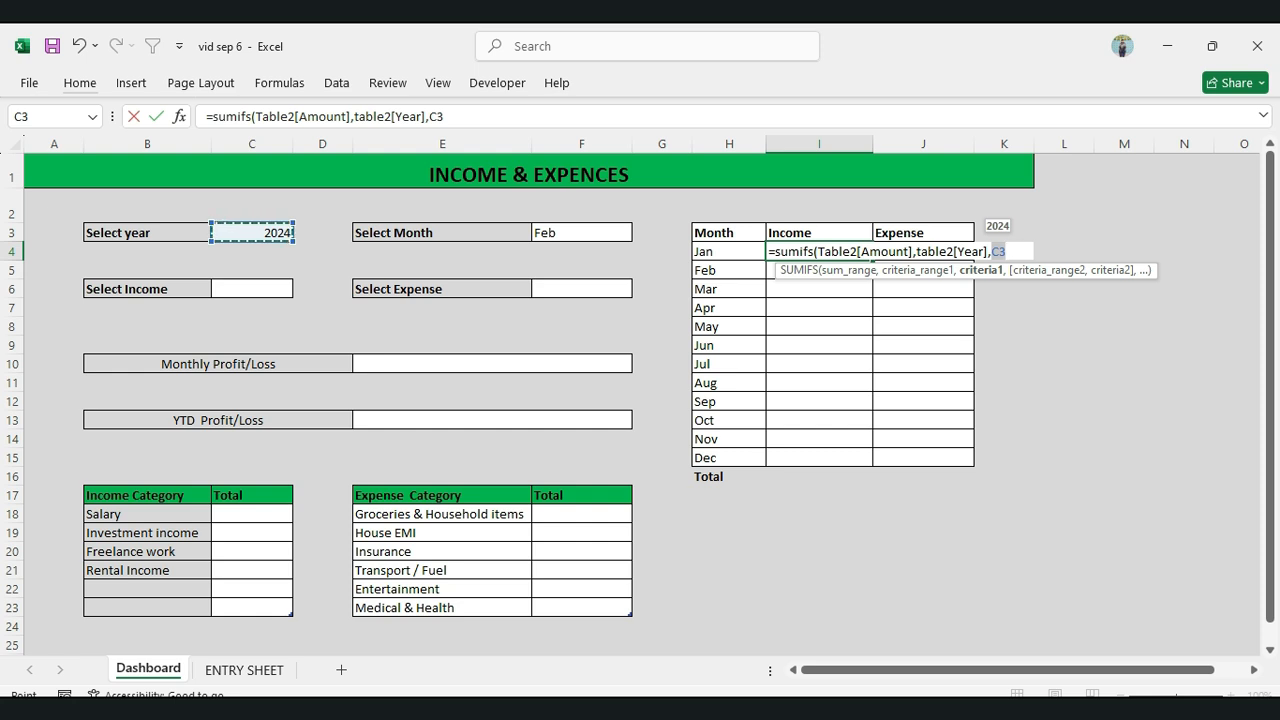
pyautogui.press('F4')
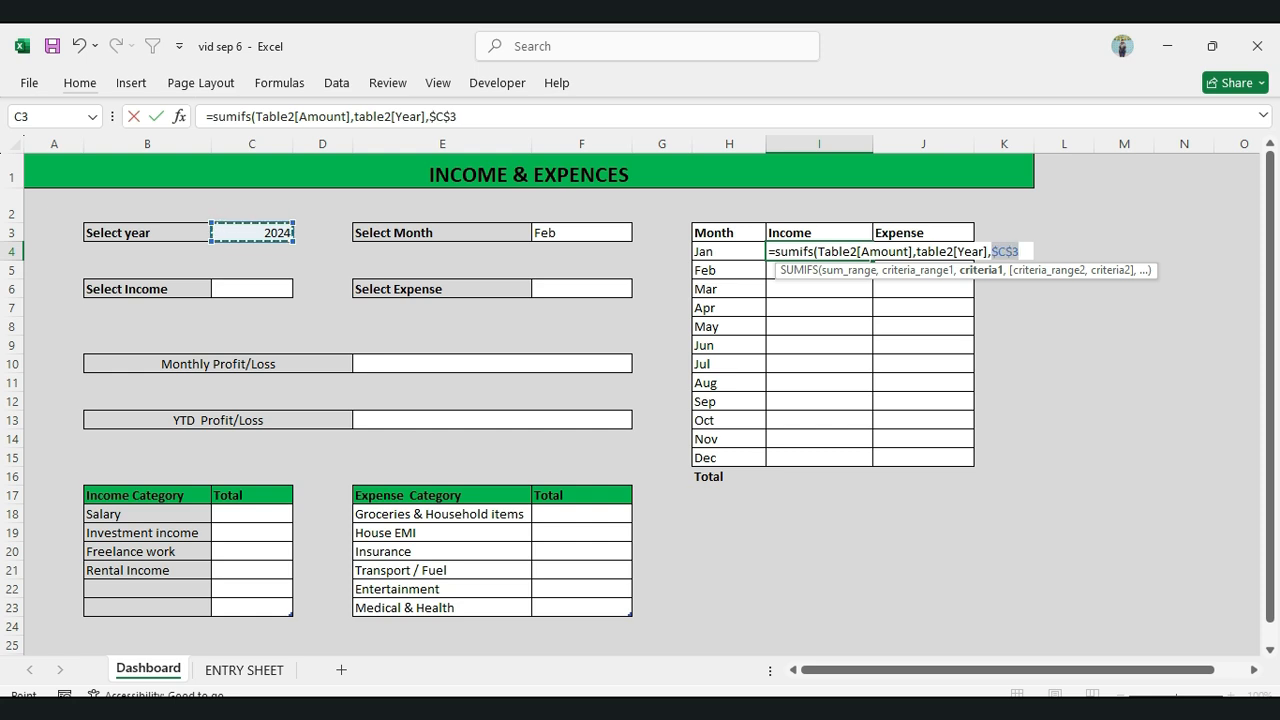
pyautogui.write(',')
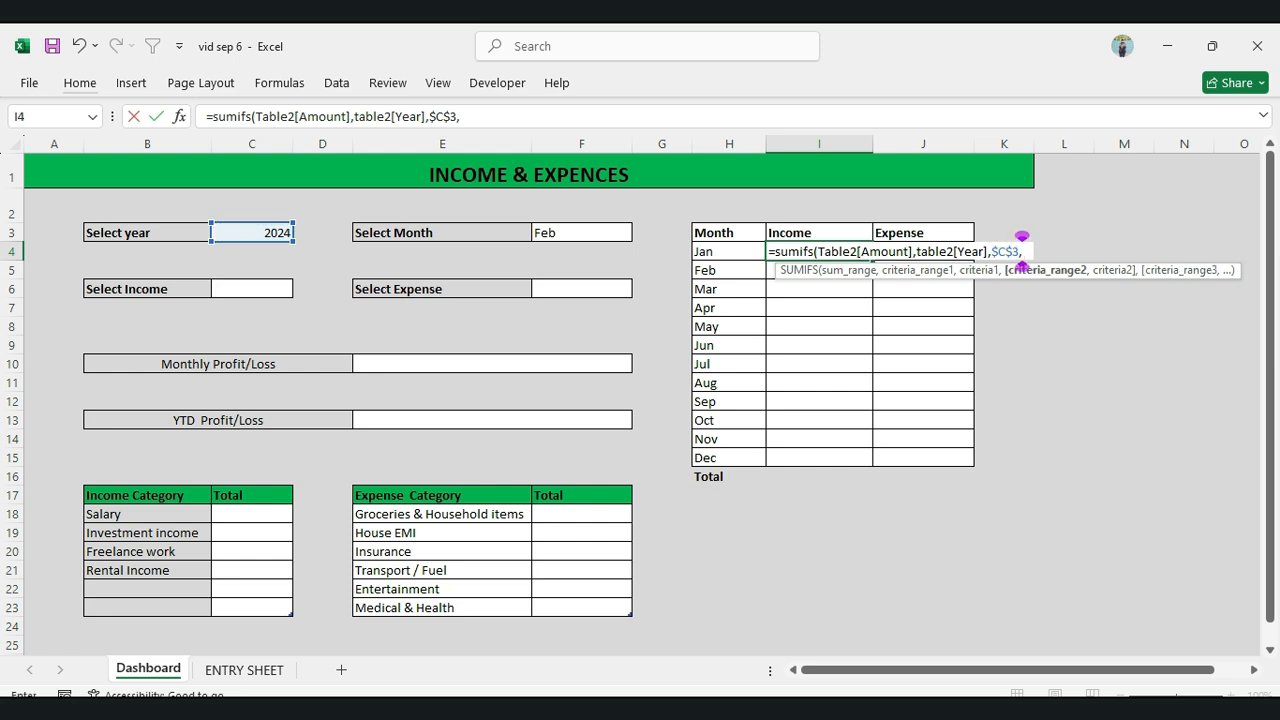
# Add the second SUMIFS condition, matching Table2[Month] to the month label with the column-locked reference $H4
pyautogui.write('table')
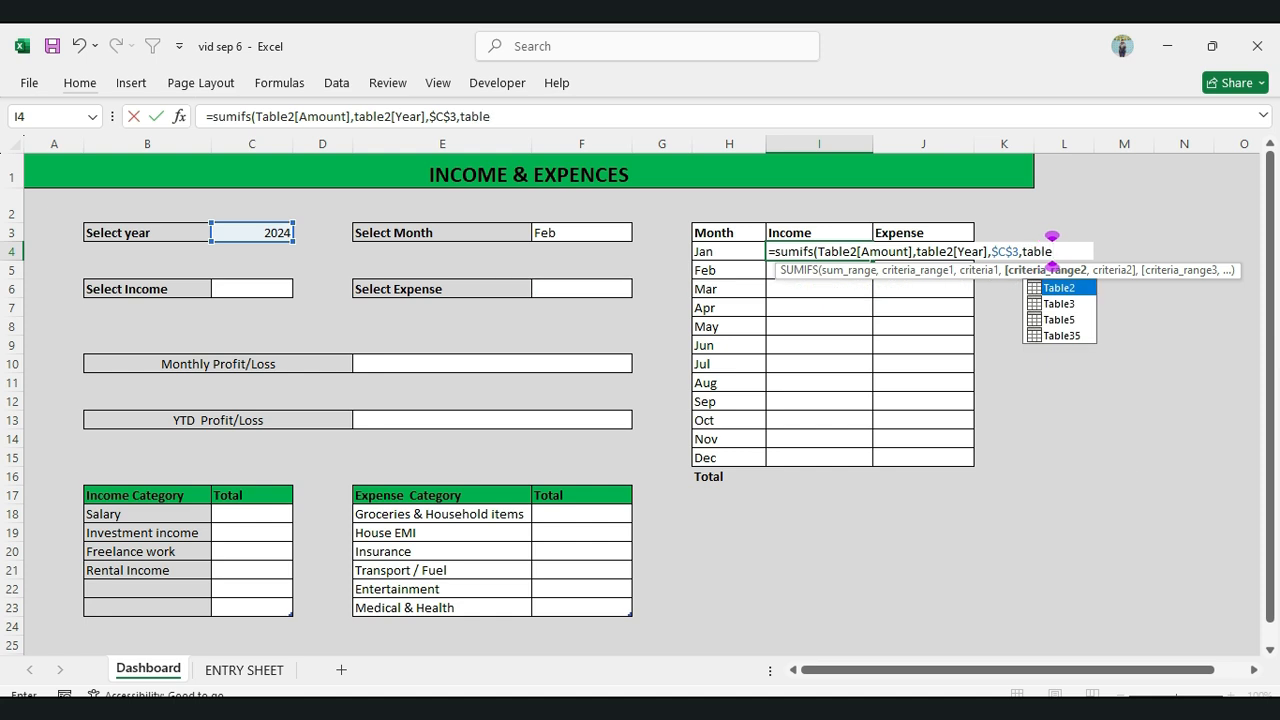
pyautogui.write('2')
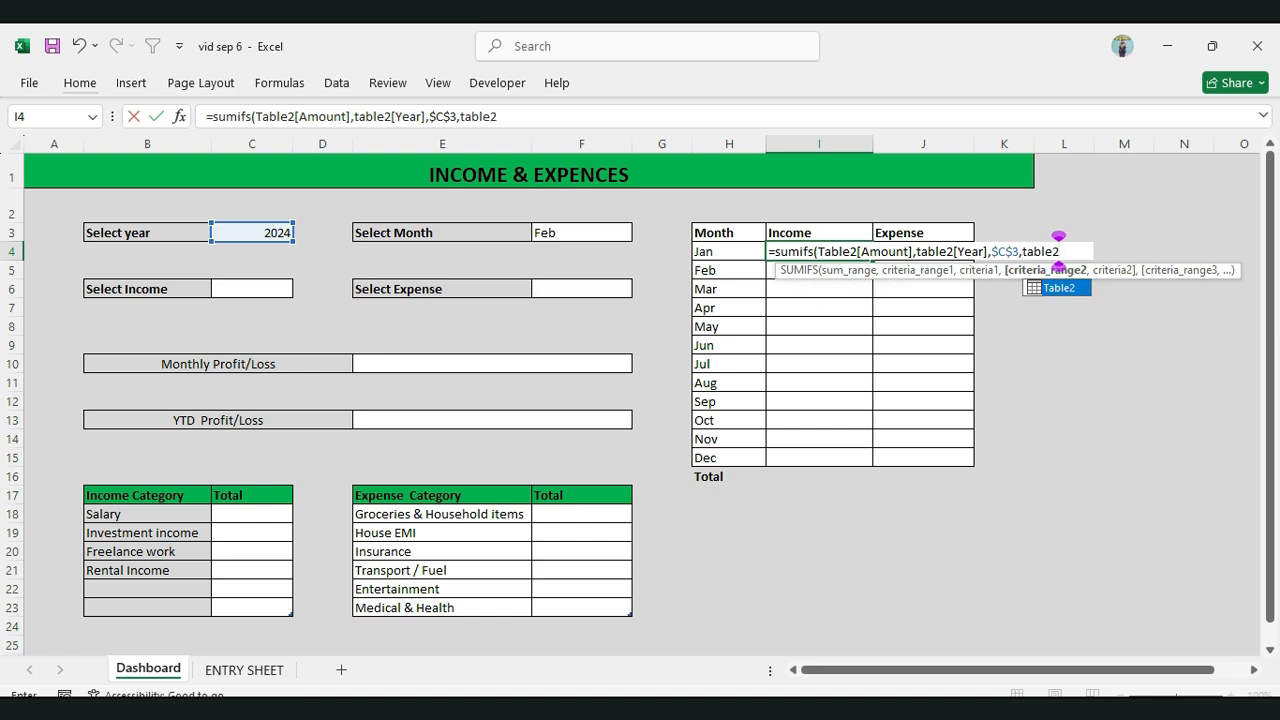
pyautogui.write('[')
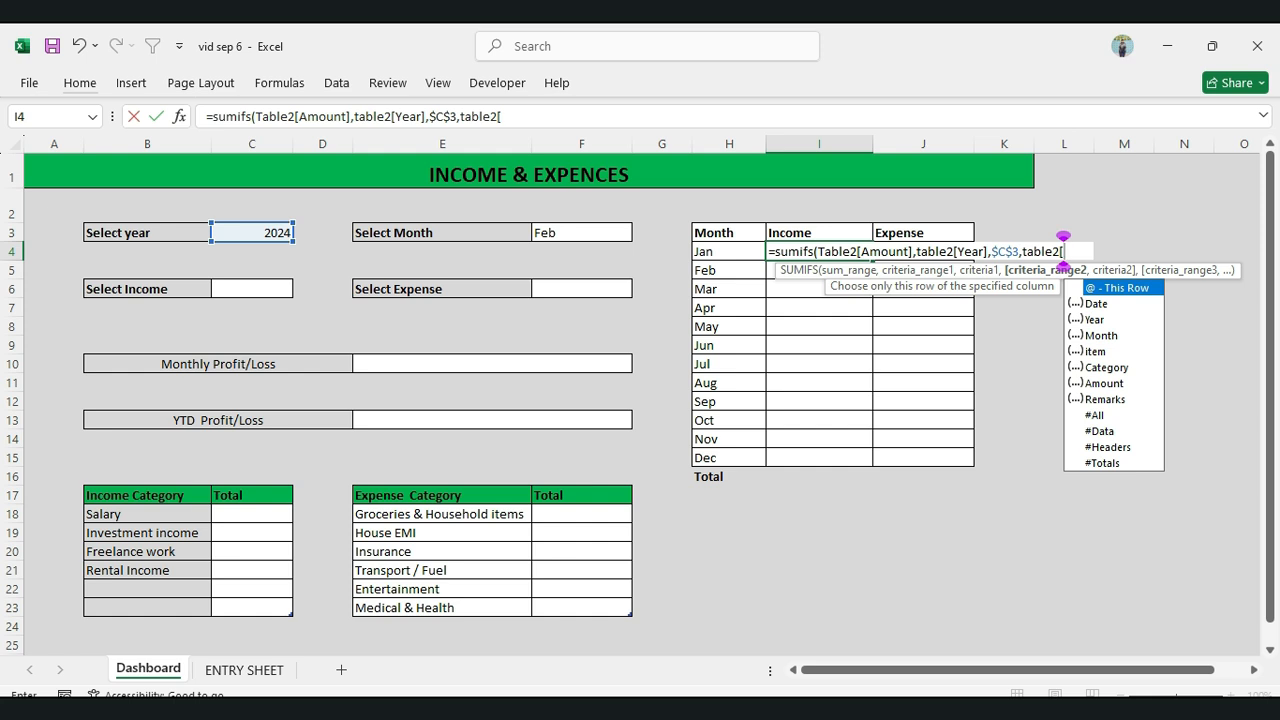
pyautogui.write('Month')
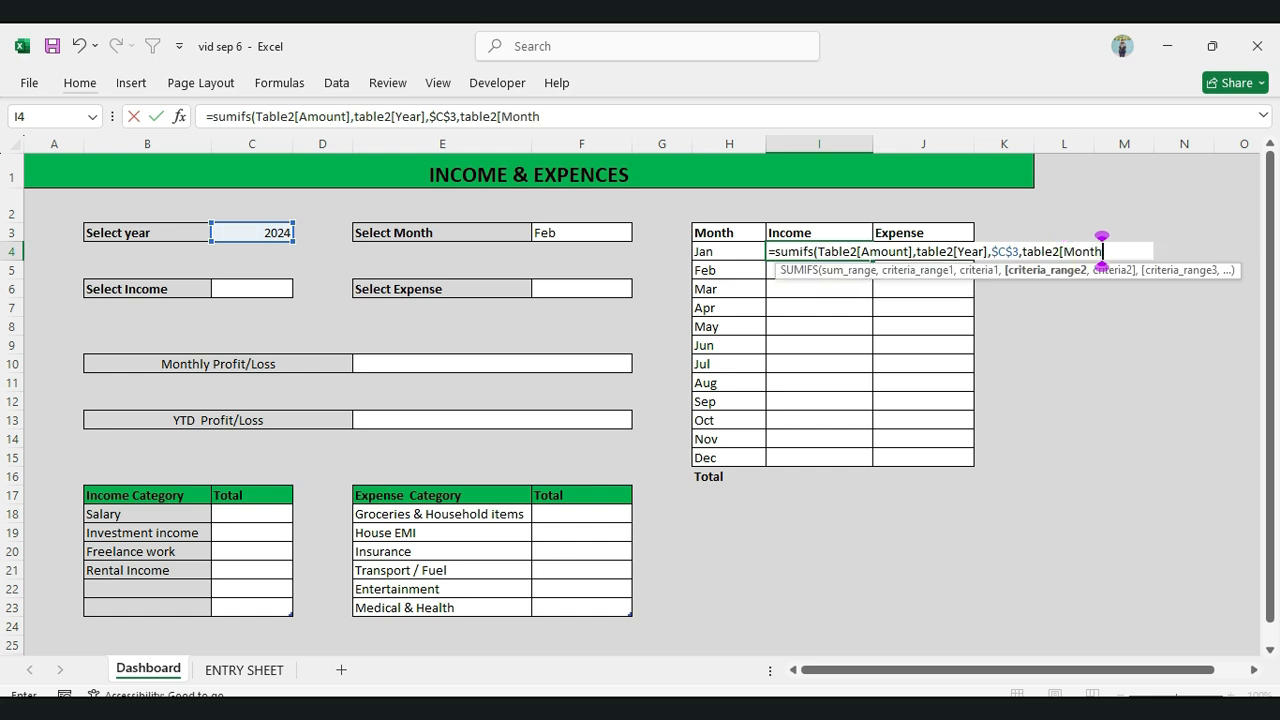
pyautogui.write('],')
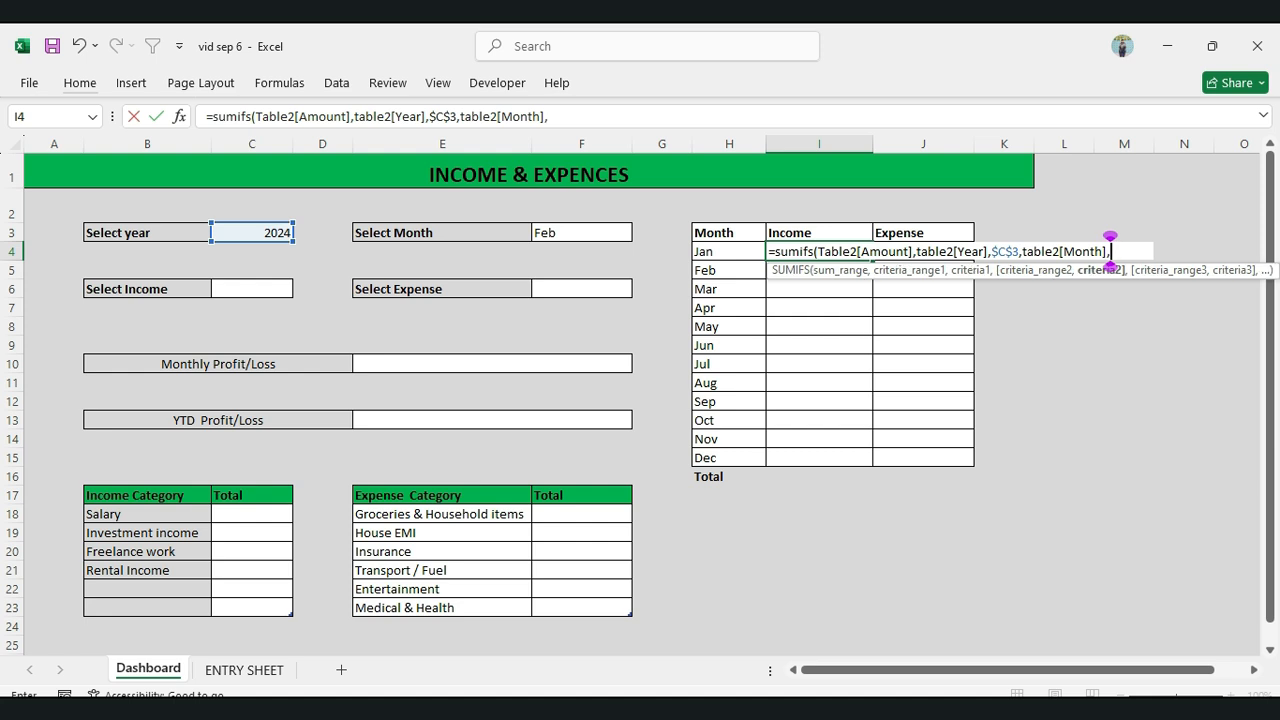
pyautogui.press('Left')
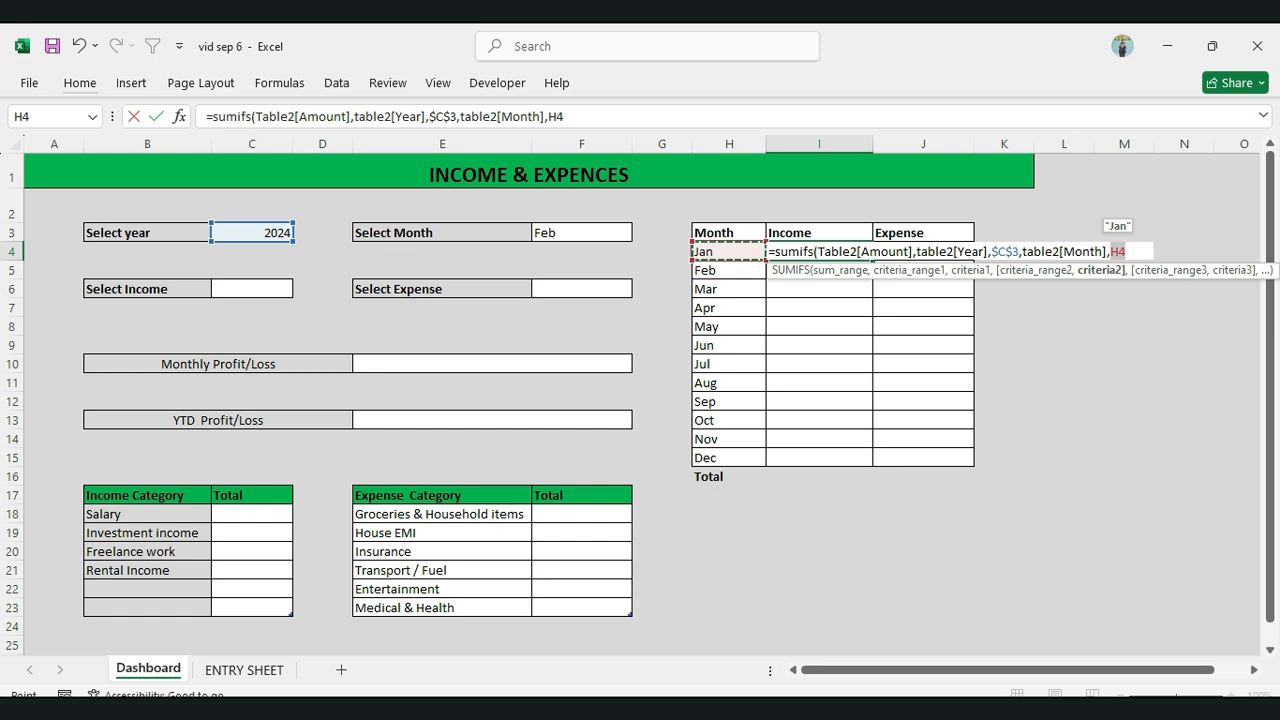
pyautogui.press('F4')
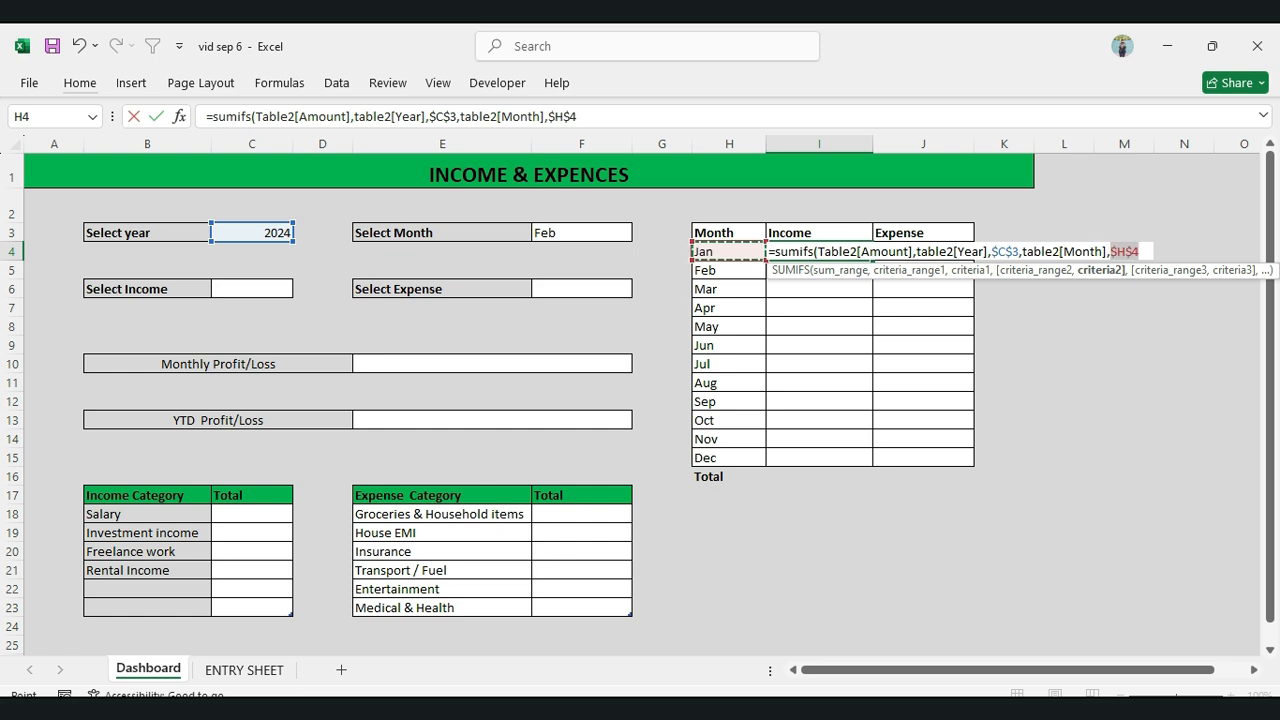
pyautogui.press('F4')
pyautogui.press('F4')
pyautogui.click(571, 116)
pyautogui.write(',')
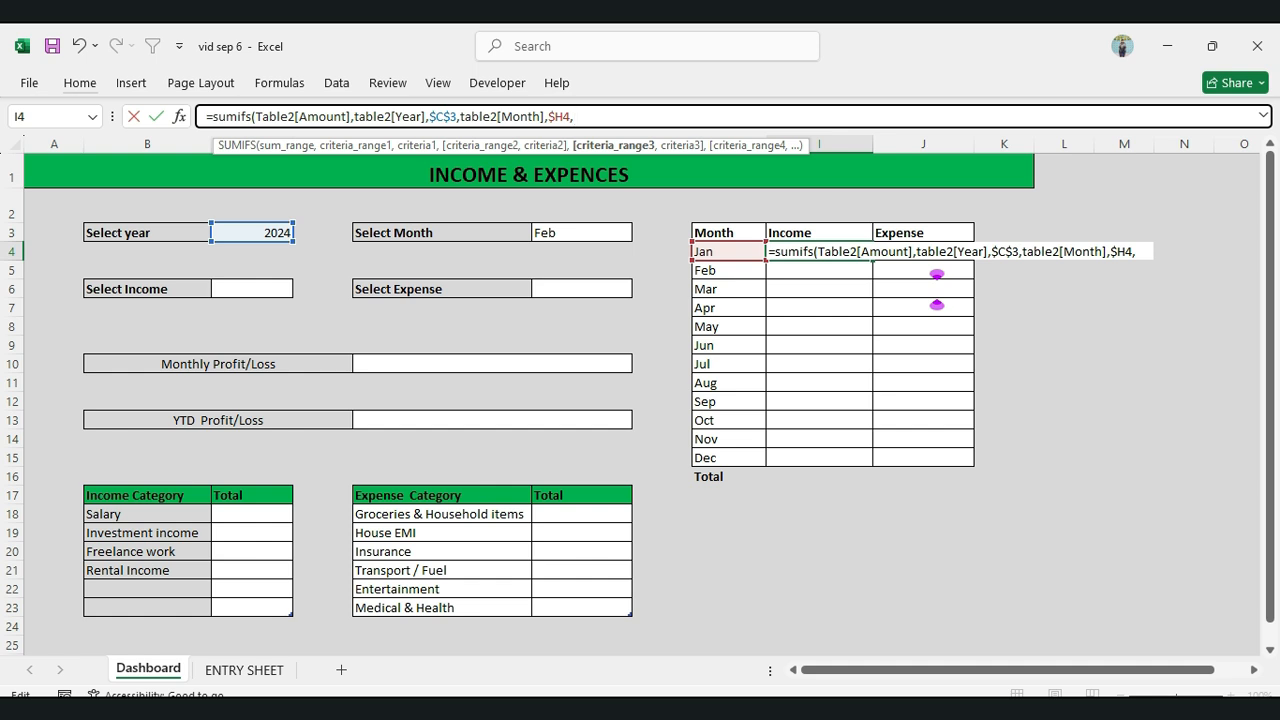
# Add Table2[Category] as the third criteria range of the SUMIFS formula in I4
pyautogui.write('tabe')
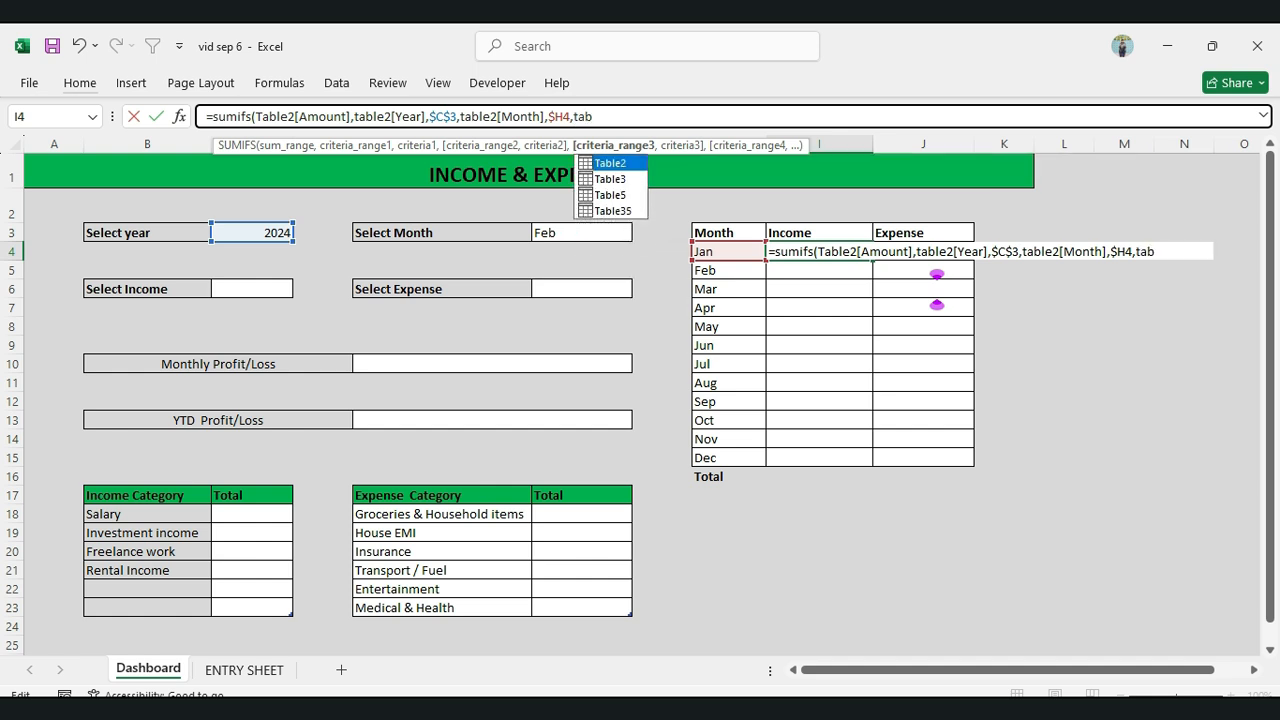
pyautogui.press('BackSpace')
pyautogui.write('le2[')
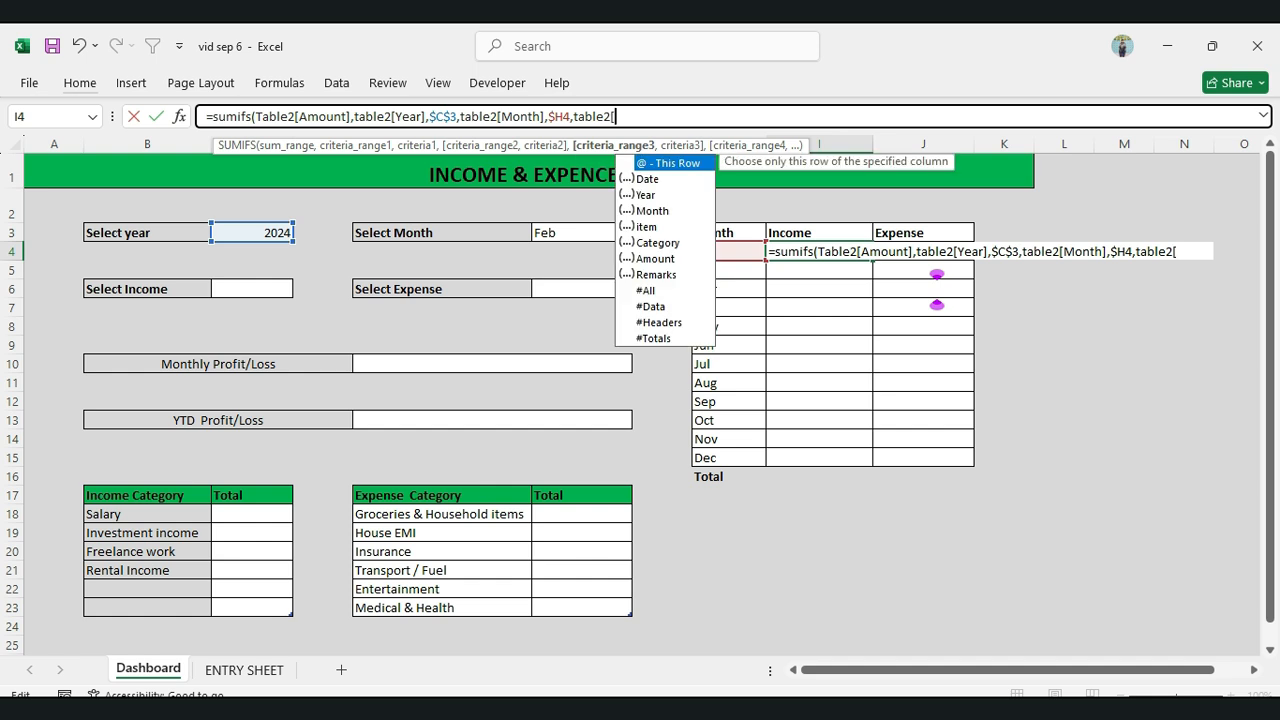
pyautogui.write('c')
pyautogui.press('Tab')
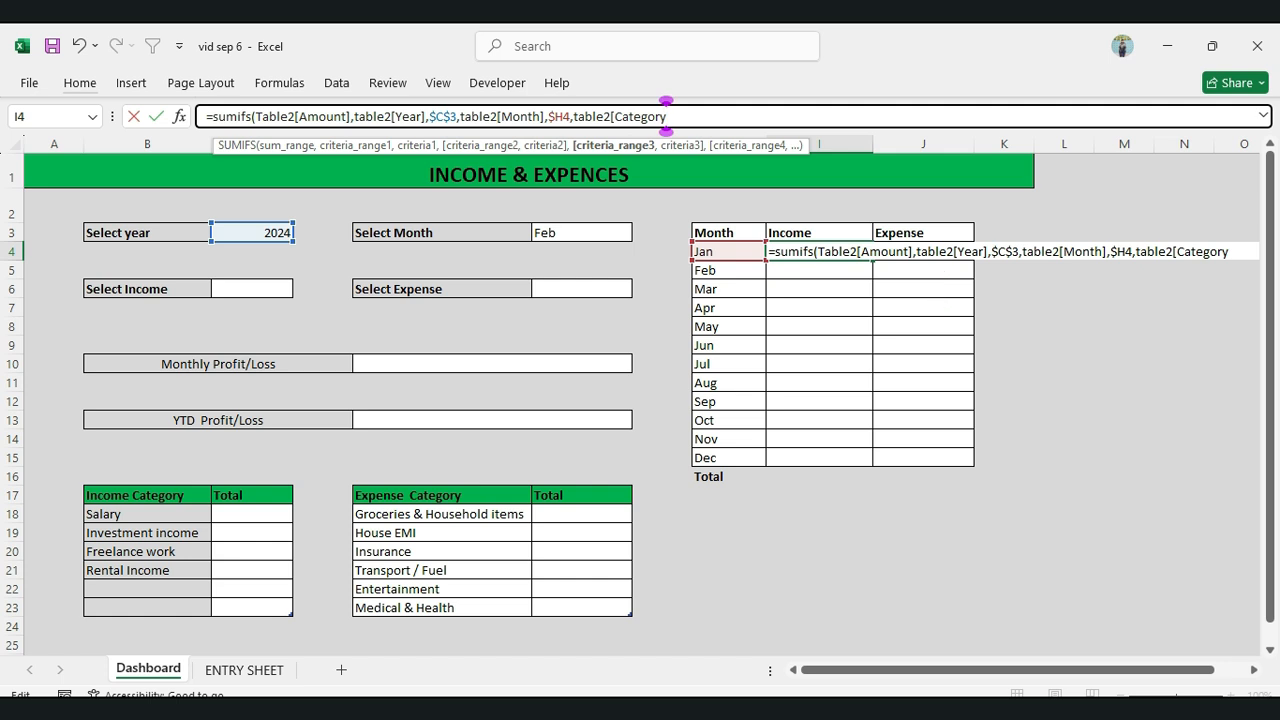
pyautogui.write('\\')
pyautogui.press('BackSpace')
pyautogui.write(']')
pyautogui.write(')')
pyautogui.write(',')
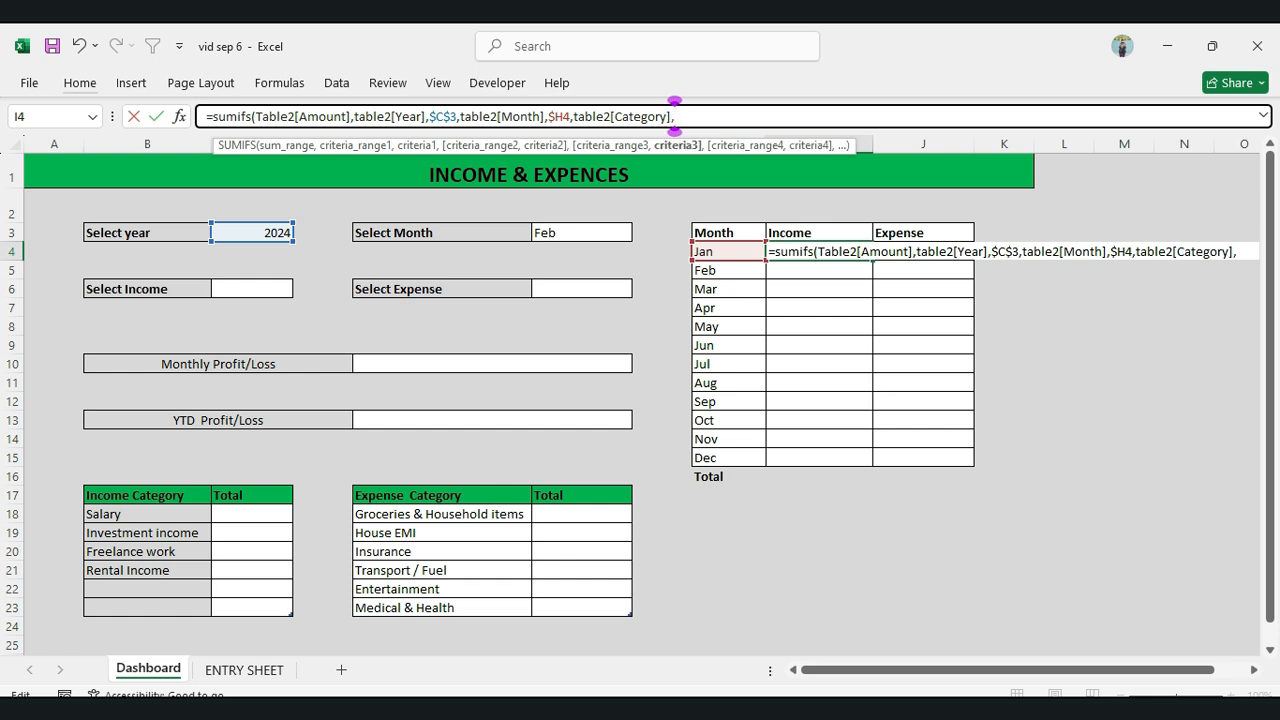
# Set the Category criterion to the Income header with the row-locked reference I$3 and complete the formula in I4
pyautogui.press('Up')
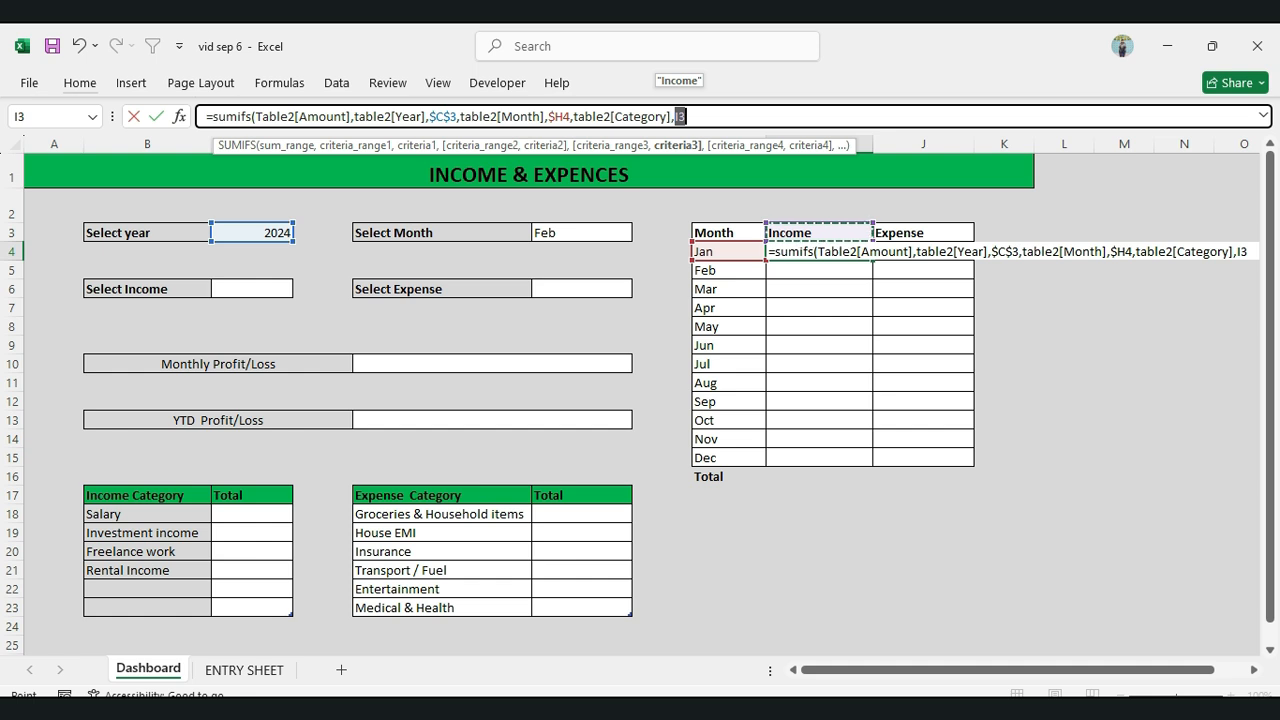
pyautogui.press('F4')
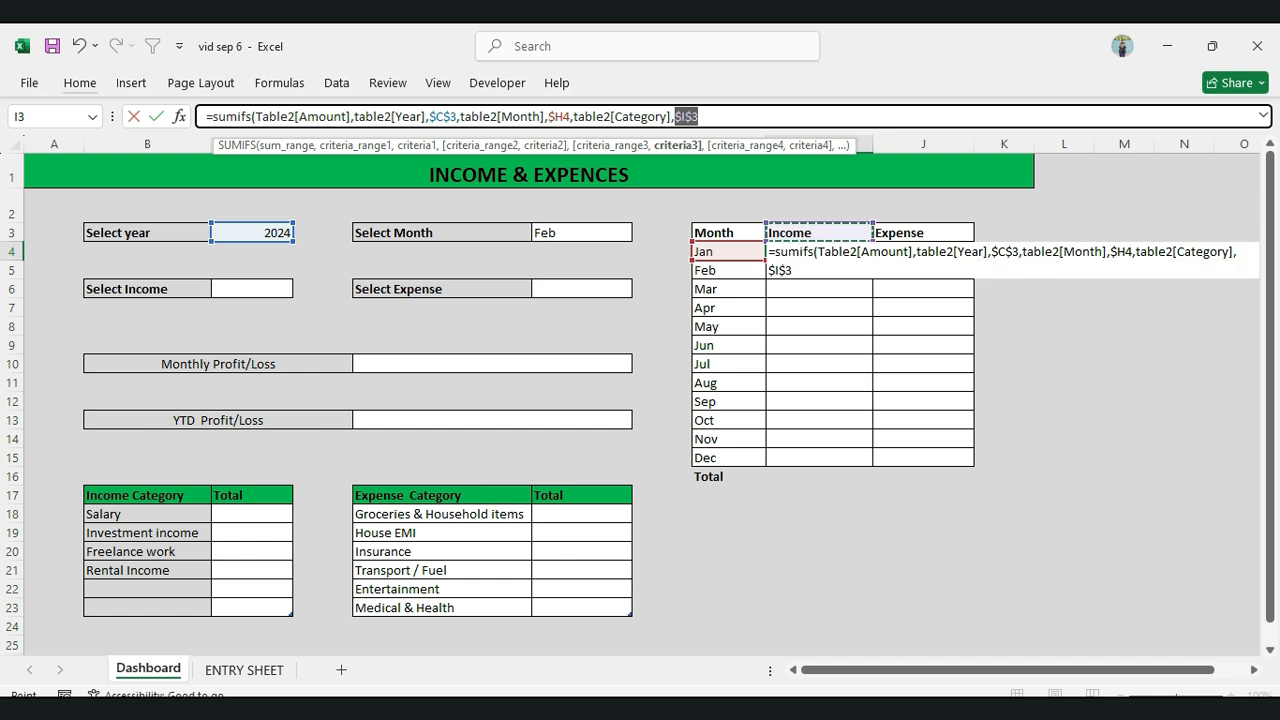
pyautogui.press('F4')
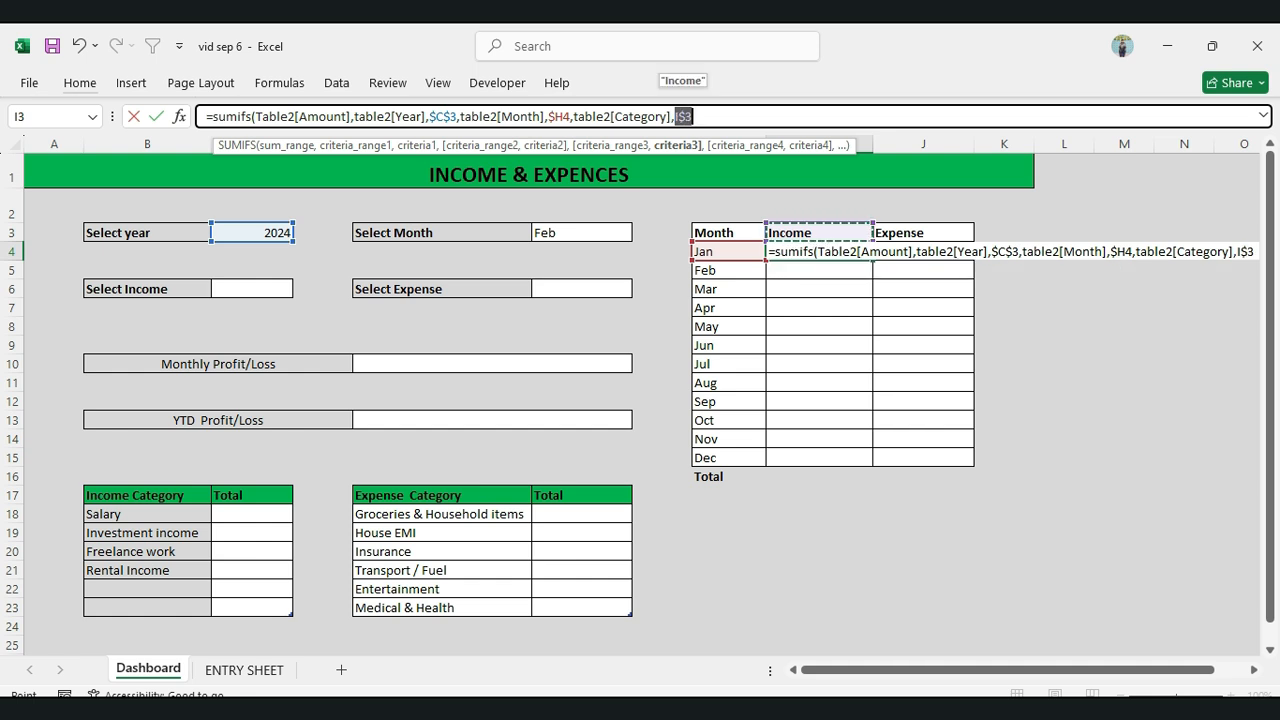
pyautogui.click(691, 116)
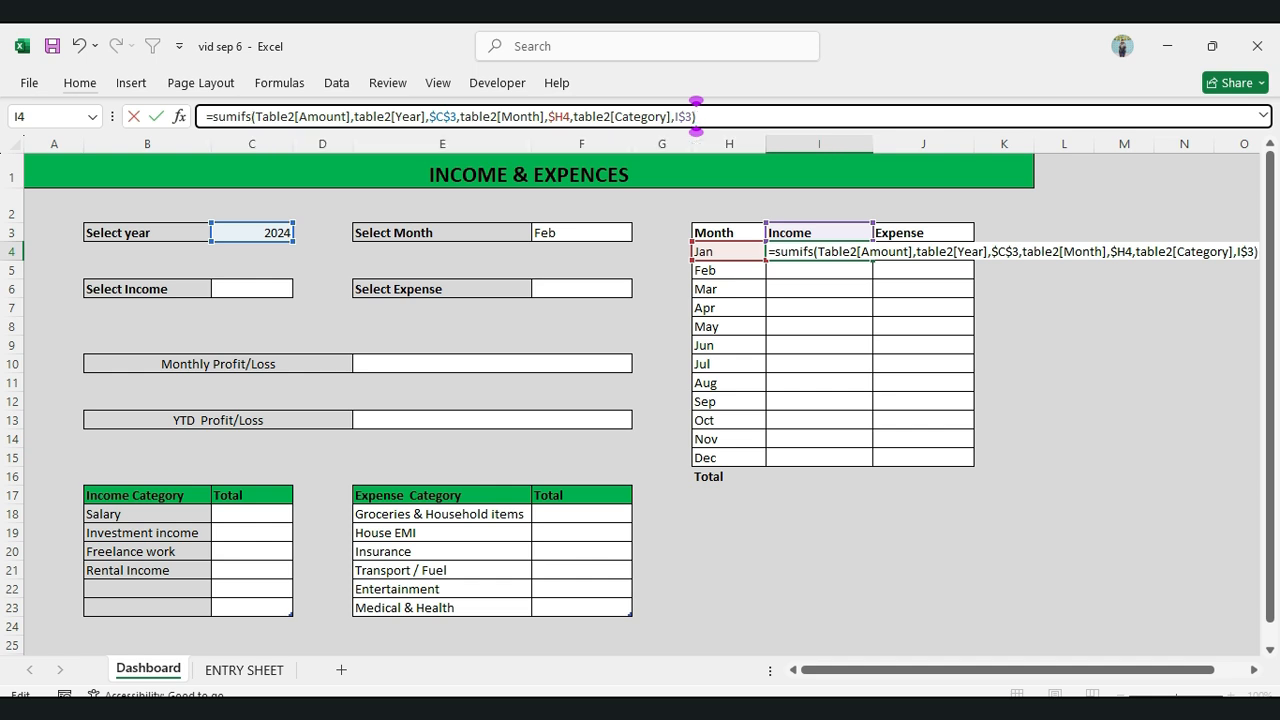
pyautogui.press('Return')
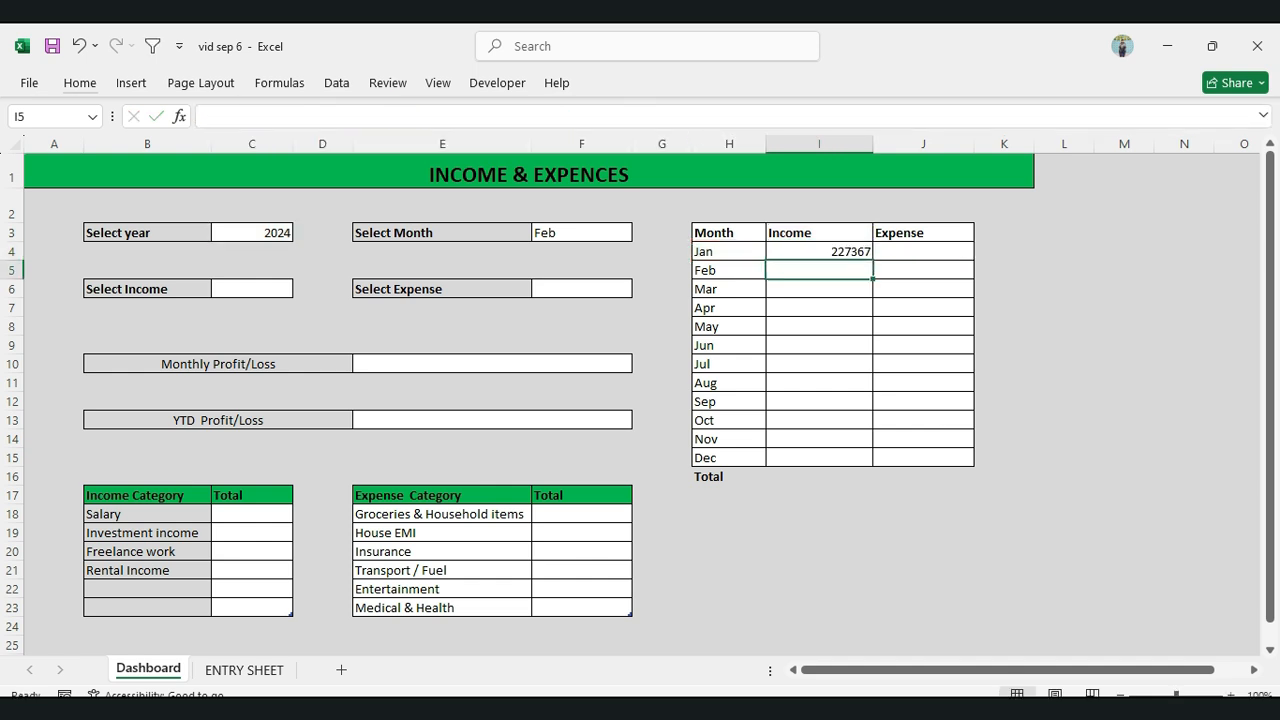
pyautogui.click(819, 252)
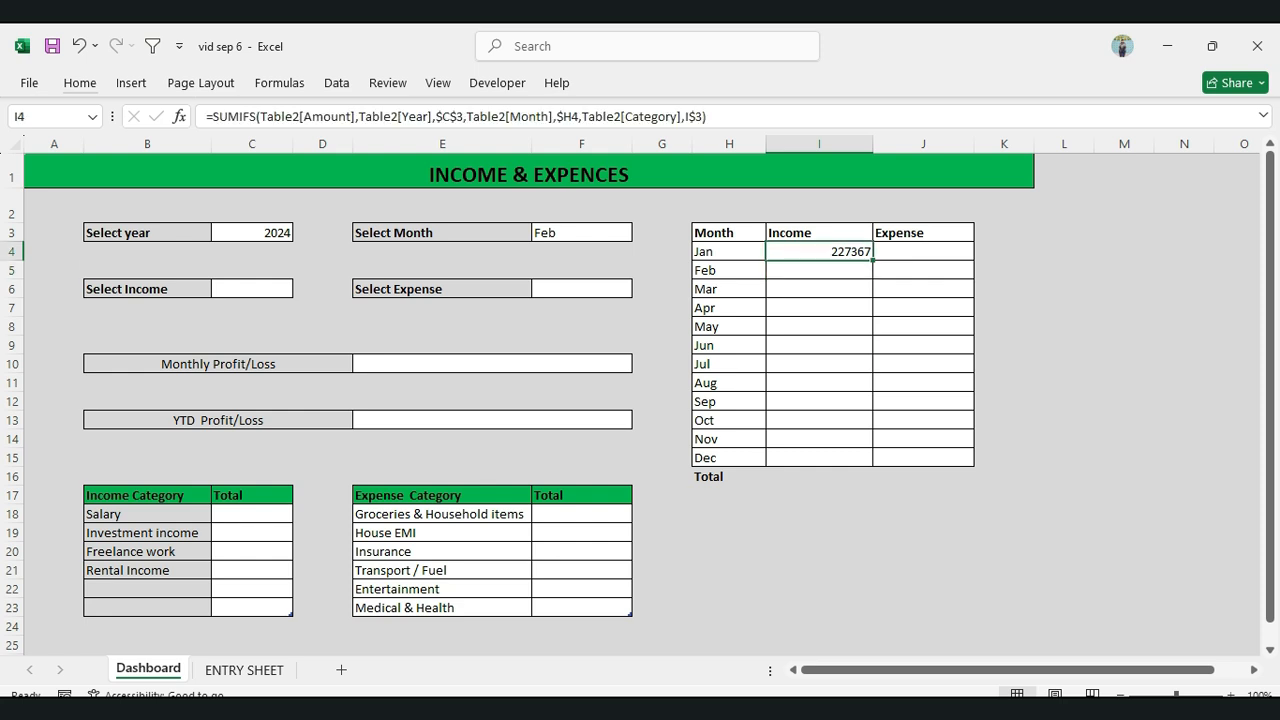
# Copy the SUMIFS formula from I4 to J4 and fill both the Income and Expense columns down to December in row 15
pyautogui.hotkey('ctrl', 'c')
pyautogui.click(923, 252)
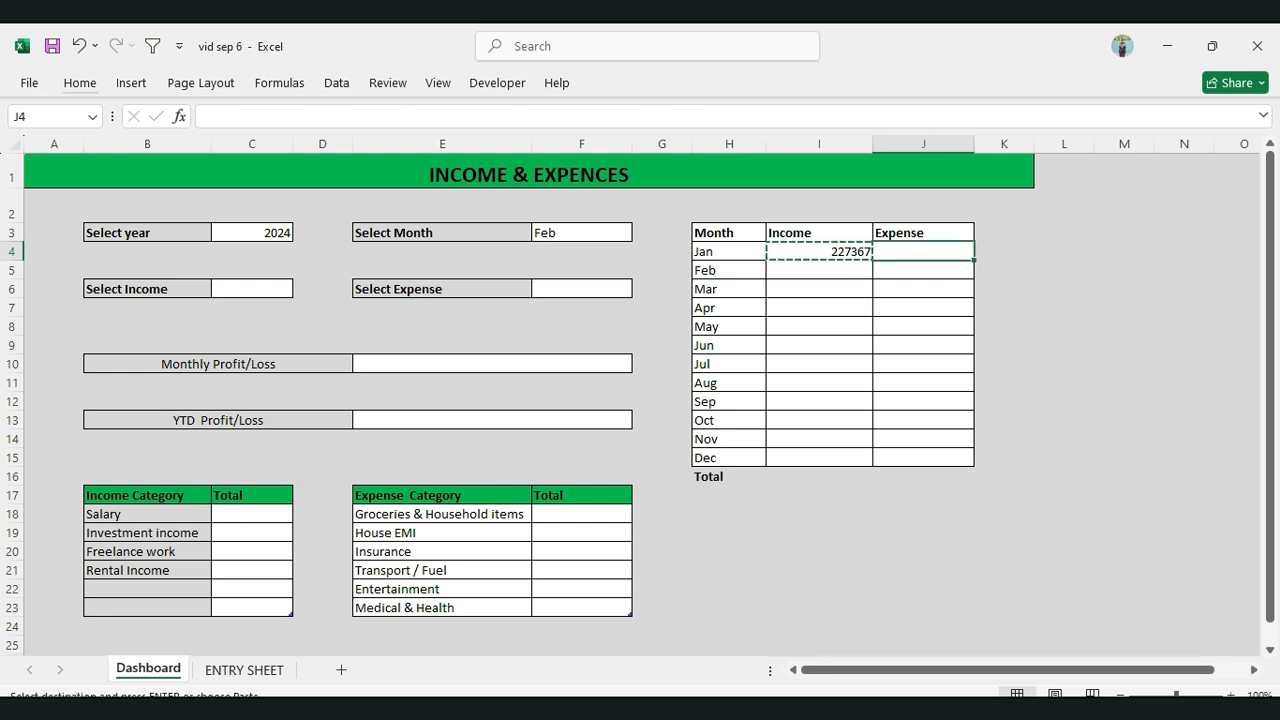
pyautogui.hotkey('ctrl', 'v')
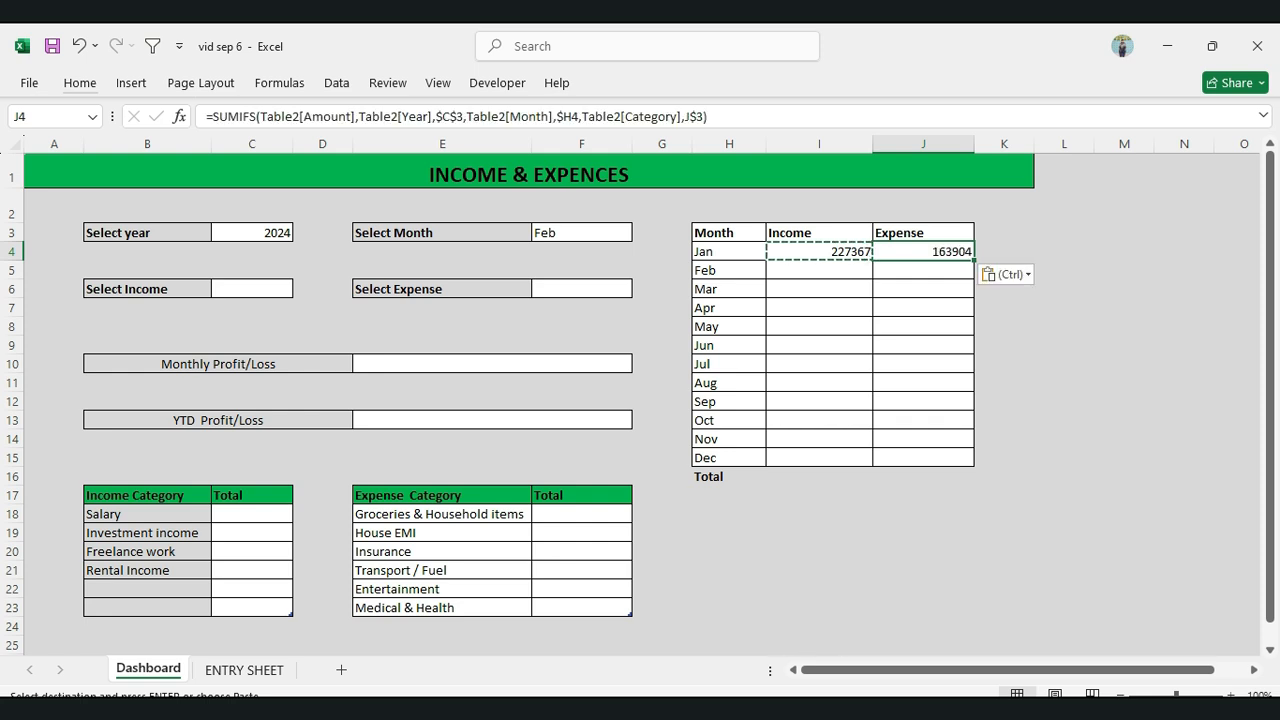
pyautogui.click(819, 252)
pyautogui.moveTo(819, 252)
pyautogui.mouseDown()
pyautogui.moveTo(923, 252)
pyautogui.moveTo(974, 403)
pyautogui.moveTo(974, 465)
pyautogui.mouseUp()
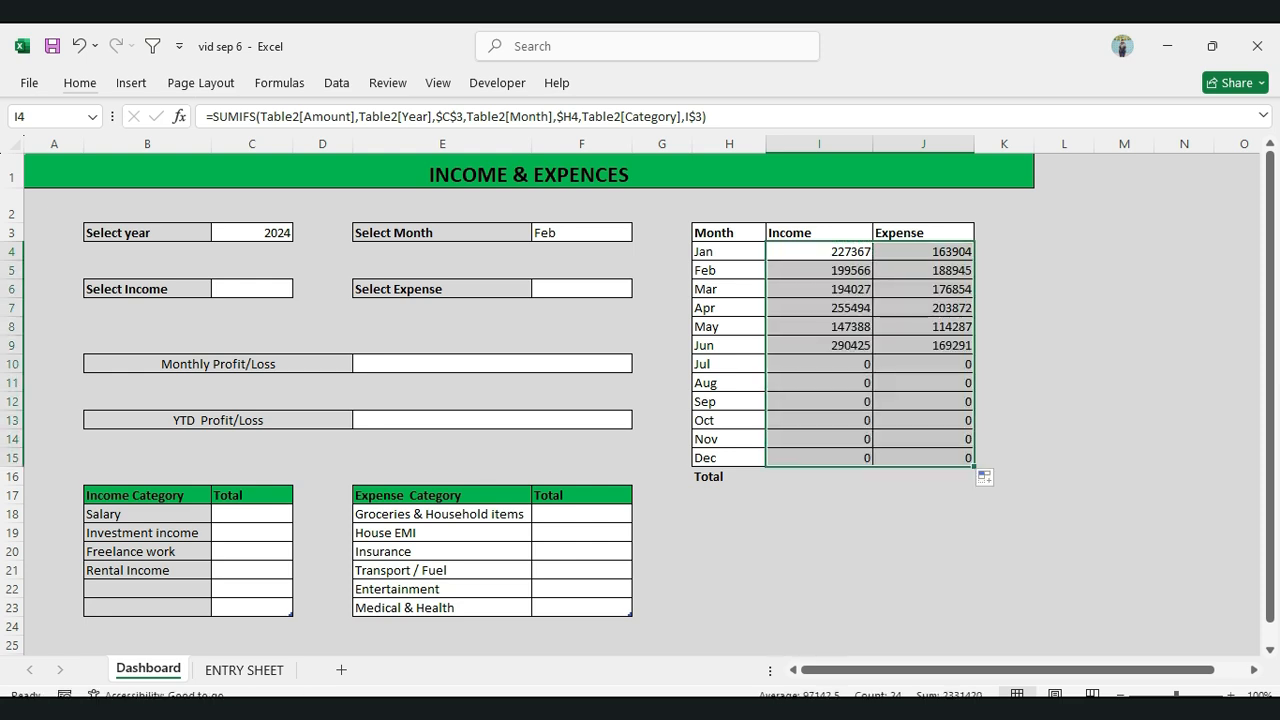
# Format the monthly amounts in I4:J15 with comma style and no decimal places
pyautogui.click(79, 83)
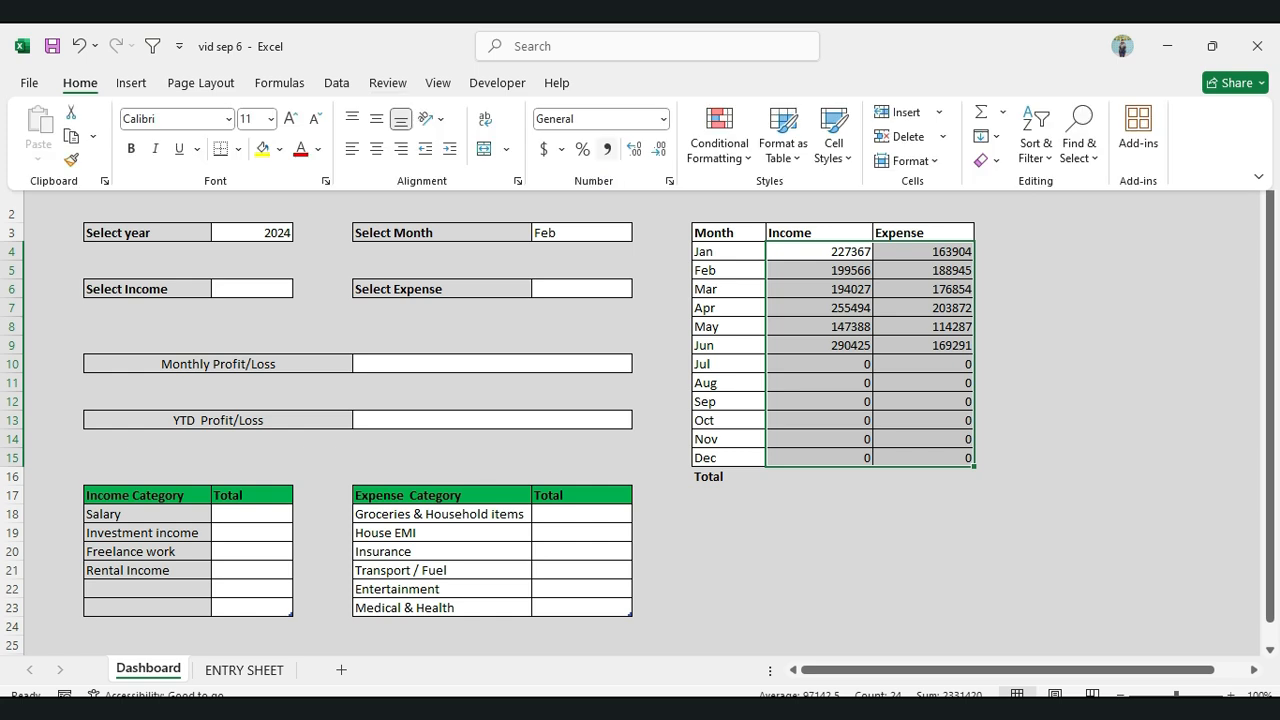
pyautogui.click(606, 148)
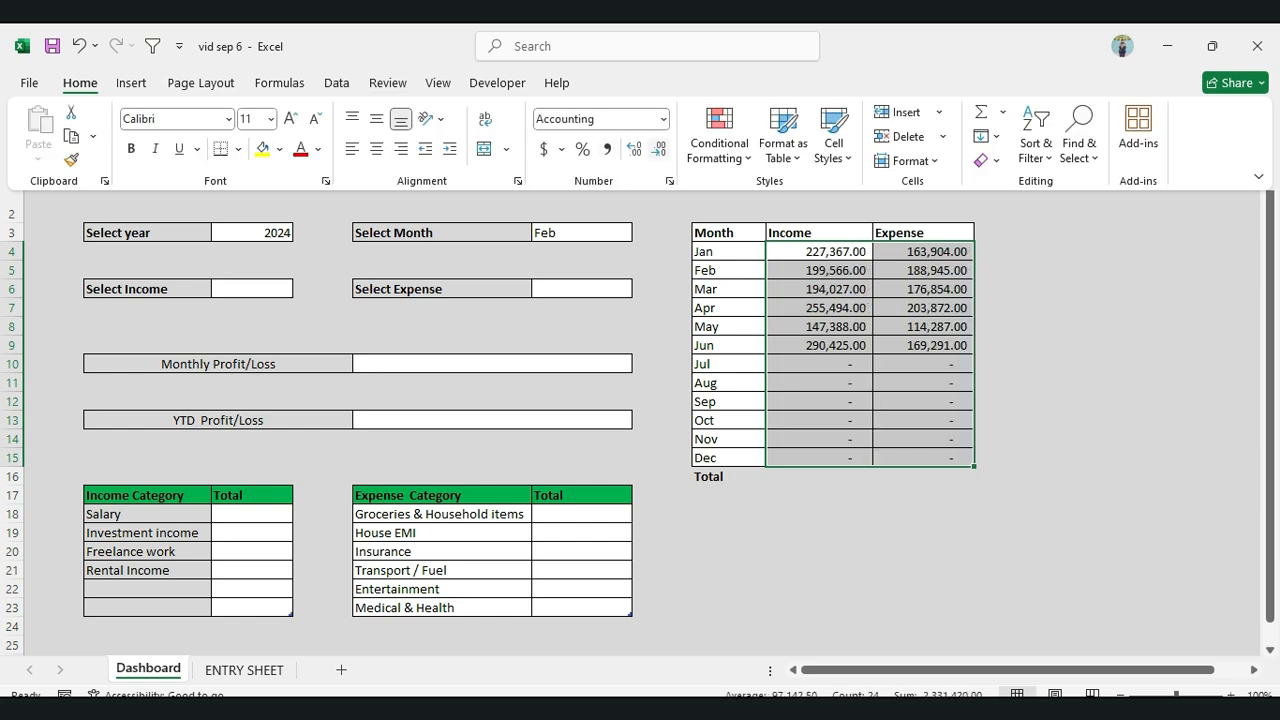
pyautogui.click(658, 148)
pyautogui.click(658, 148)
# Total the Income column in I16 with =SUM(I4:I15), extend the formula to the Expense column in J16, and make both totals bold
pyautogui.click(819, 477)
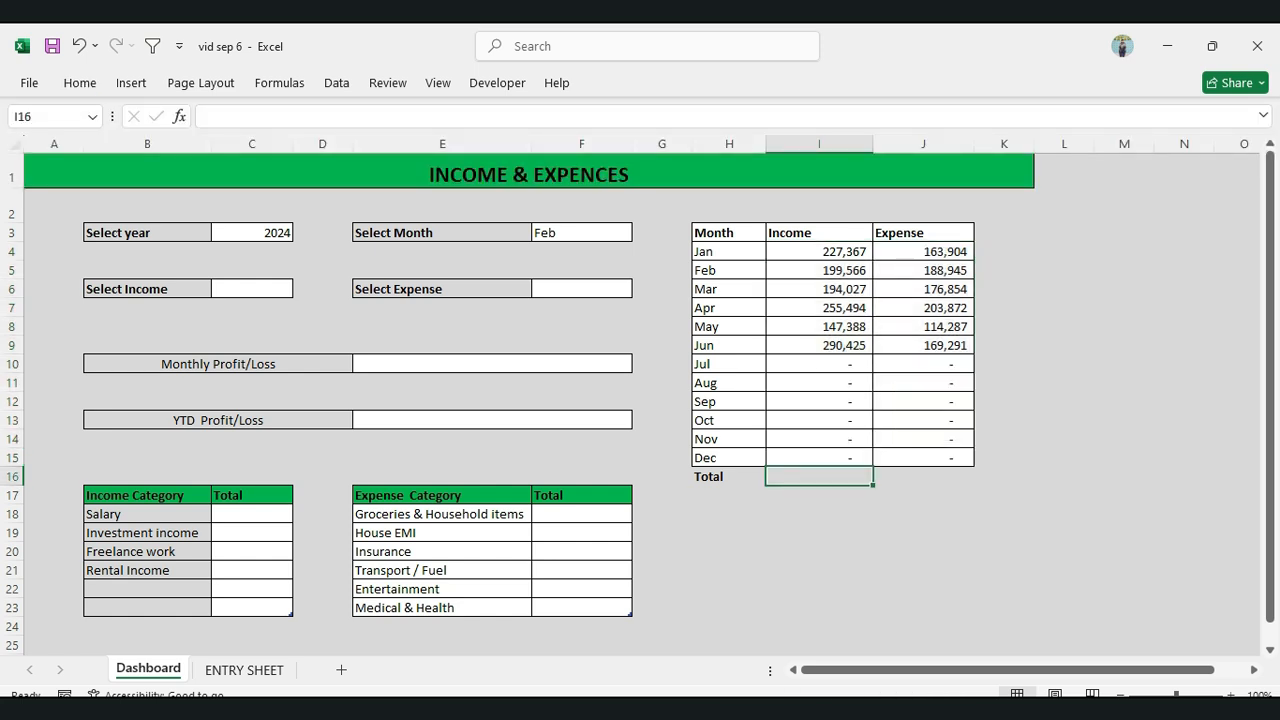
pyautogui.hotkey('alt', '=')
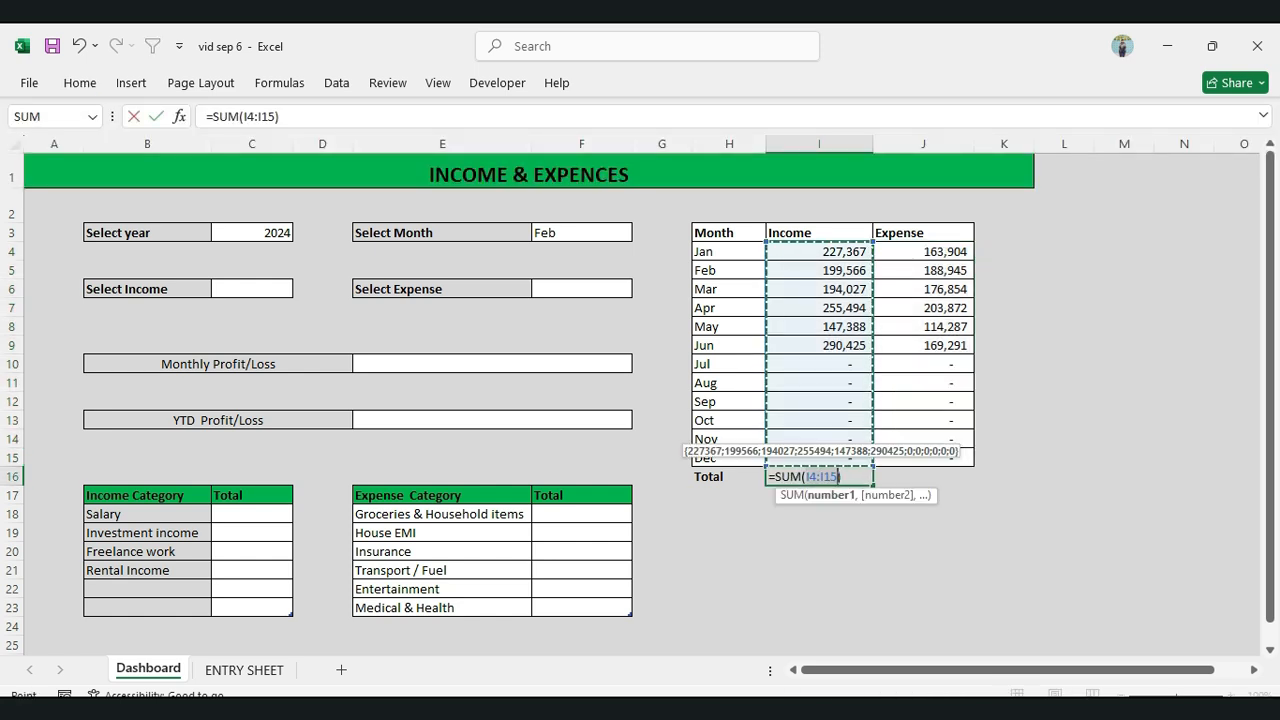
pyautogui.press('Return')
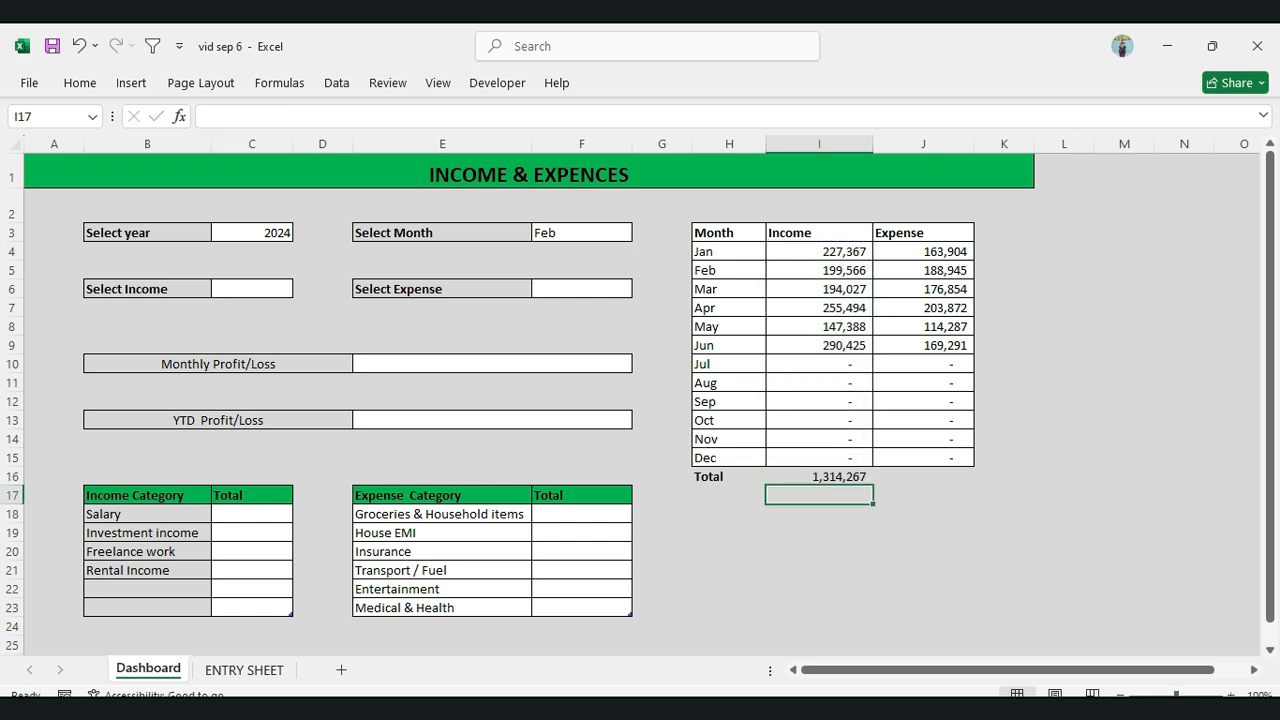
pyautogui.press('Up')
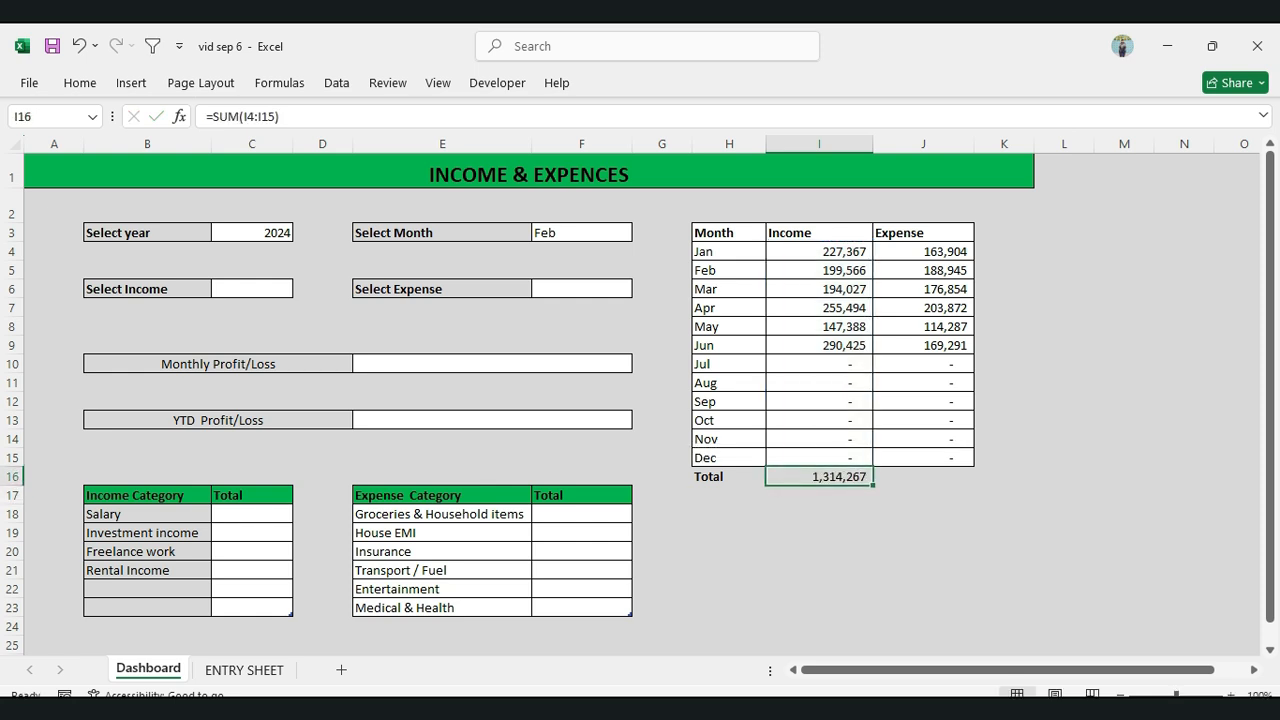
pyautogui.moveTo(873, 485); pyautogui.dragTo(972, 485)
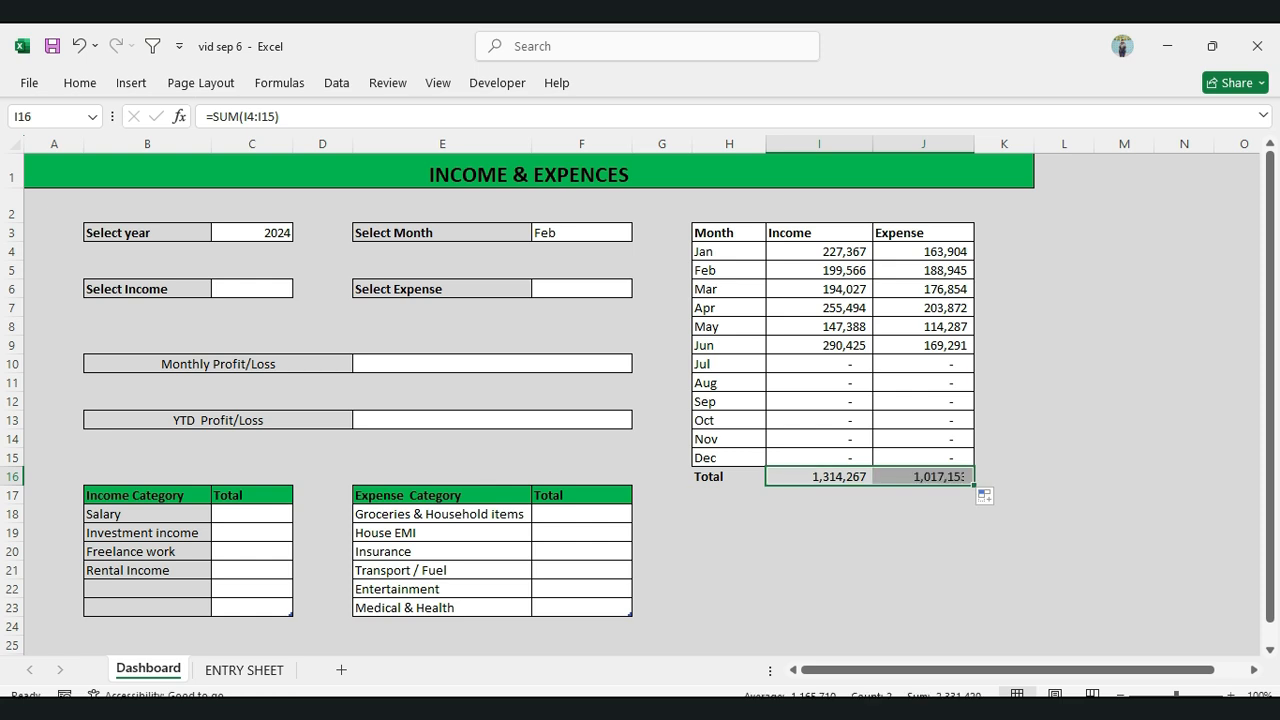
pyautogui.hotkey('ctrl', 'b')
pyautogui.press('Down')
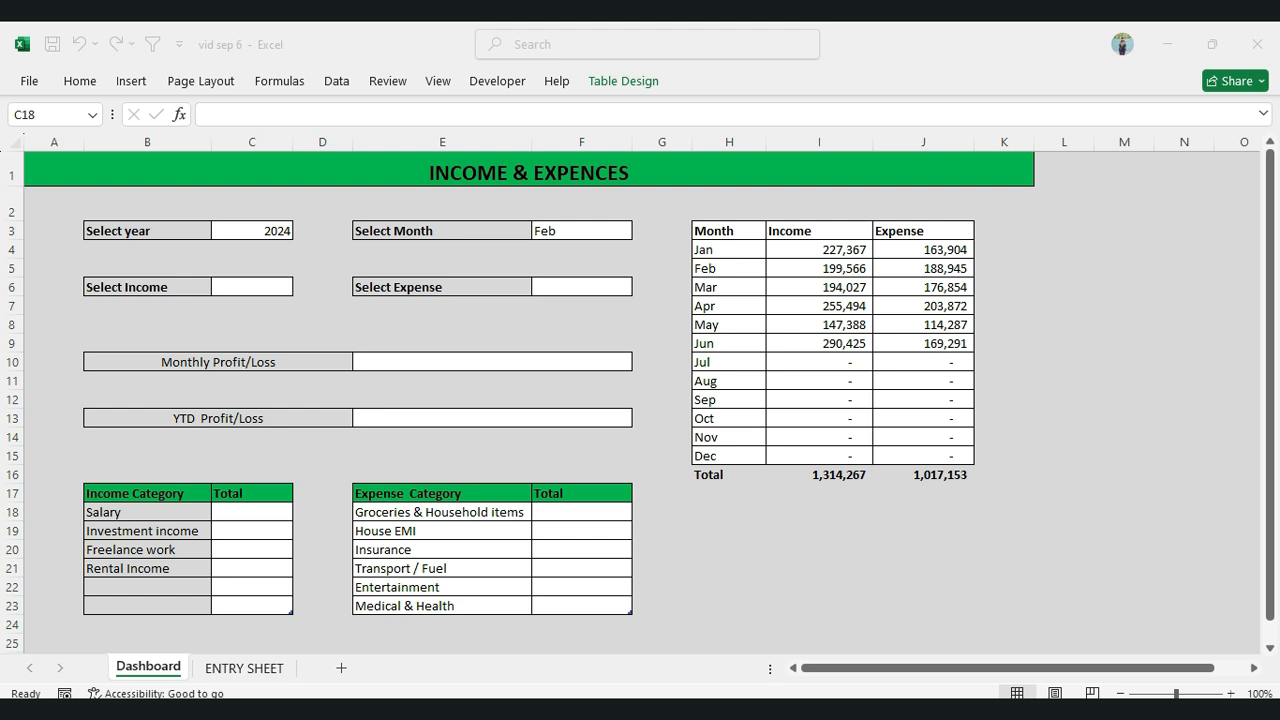
# Start a SUMIFS formula in C18 for the Salary total, with Table2[Amount] as the sum range
pyautogui.click(252, 512)
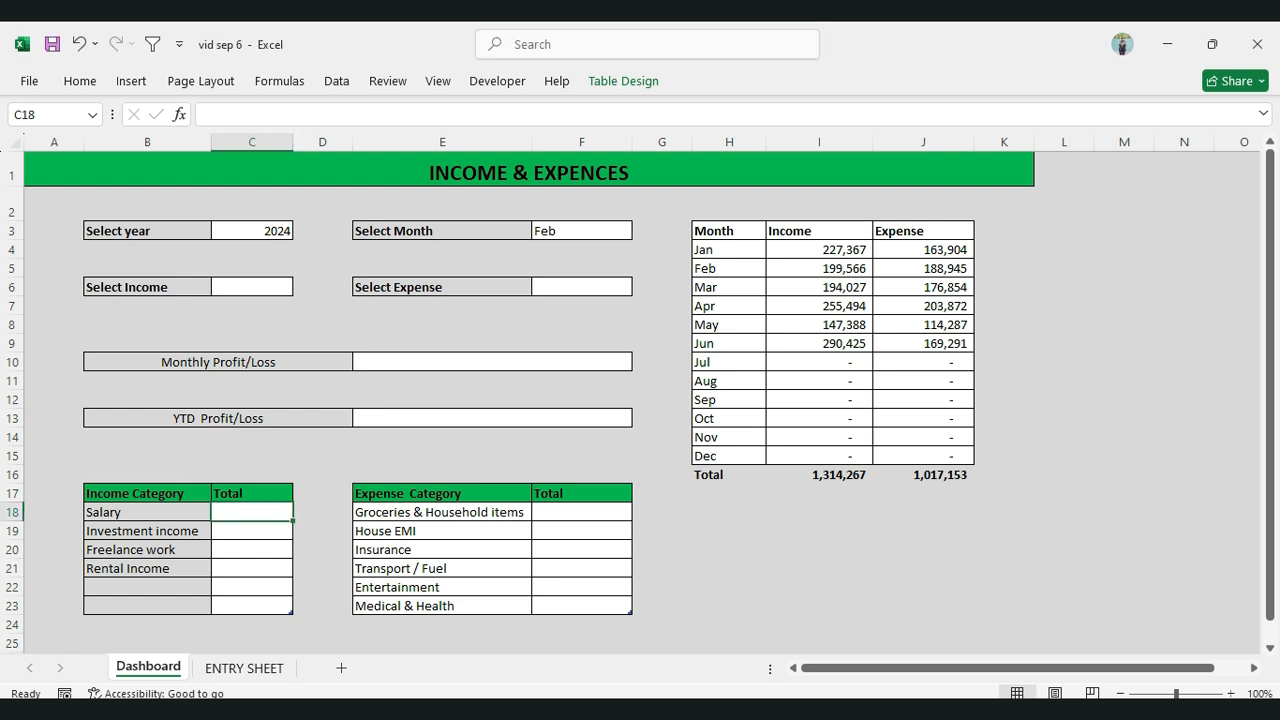
pyautogui.write('=')
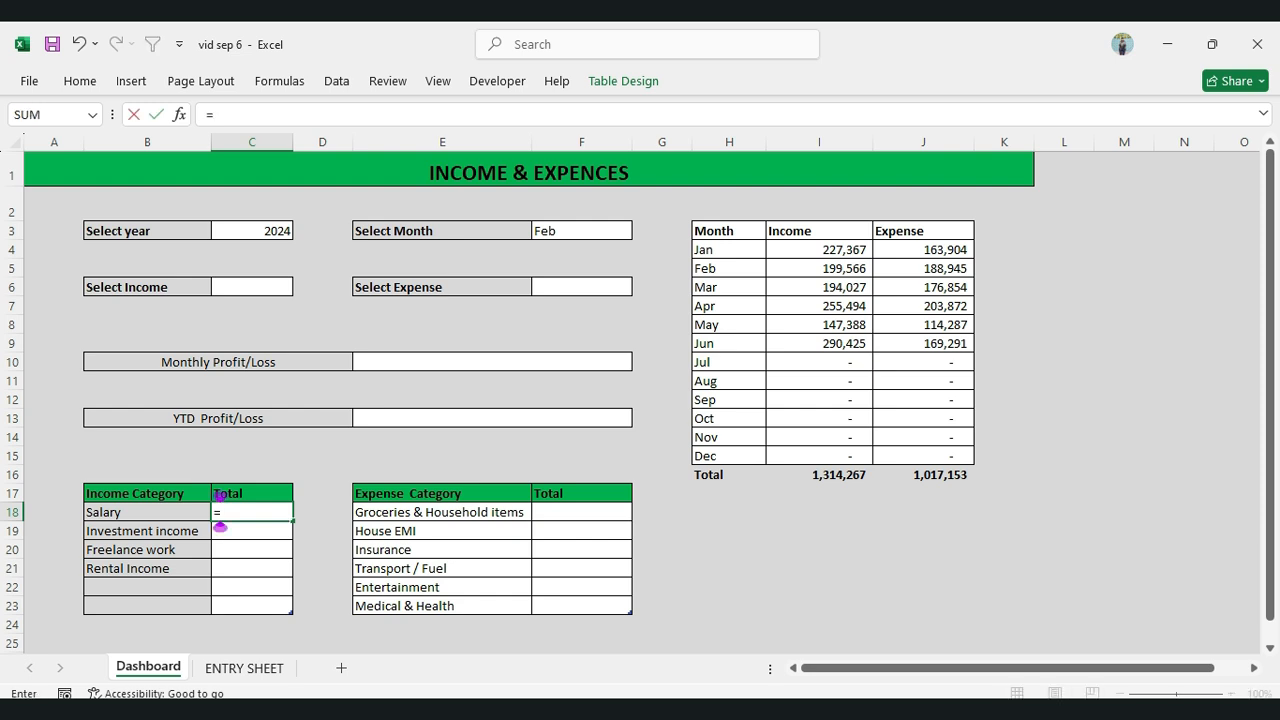
pyautogui.write('sumifs(')
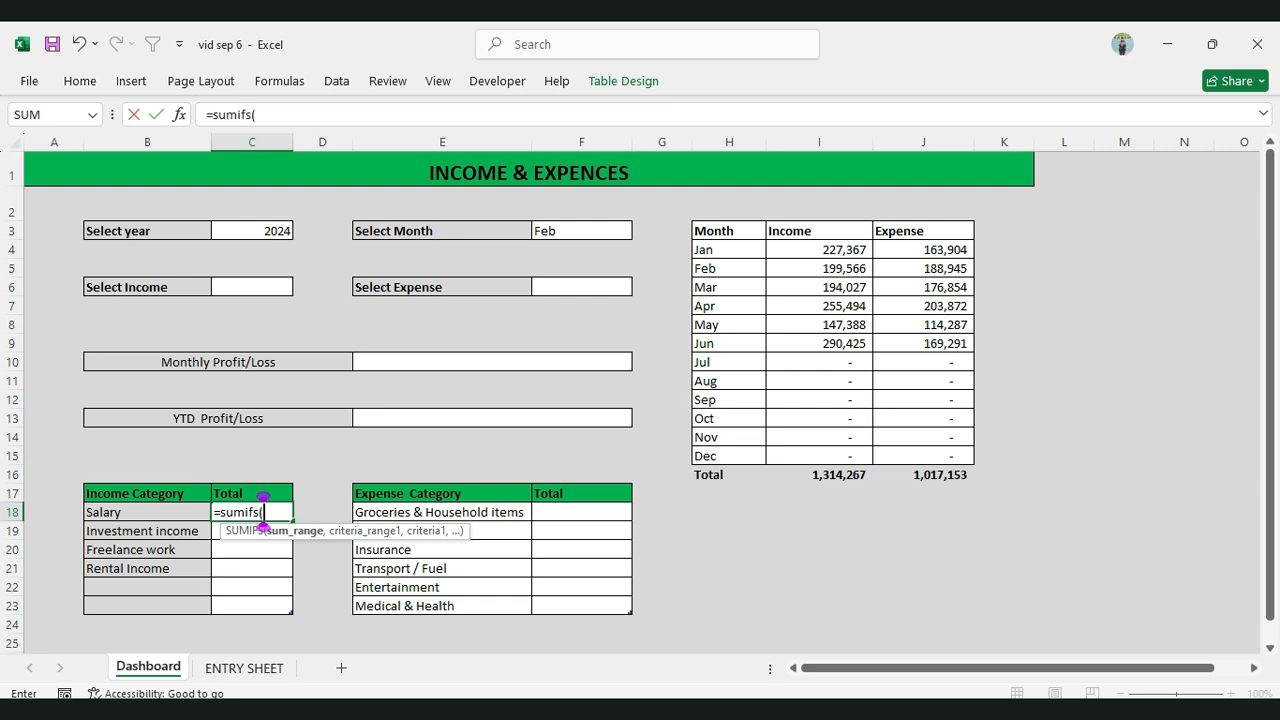
pyautogui.write('table')
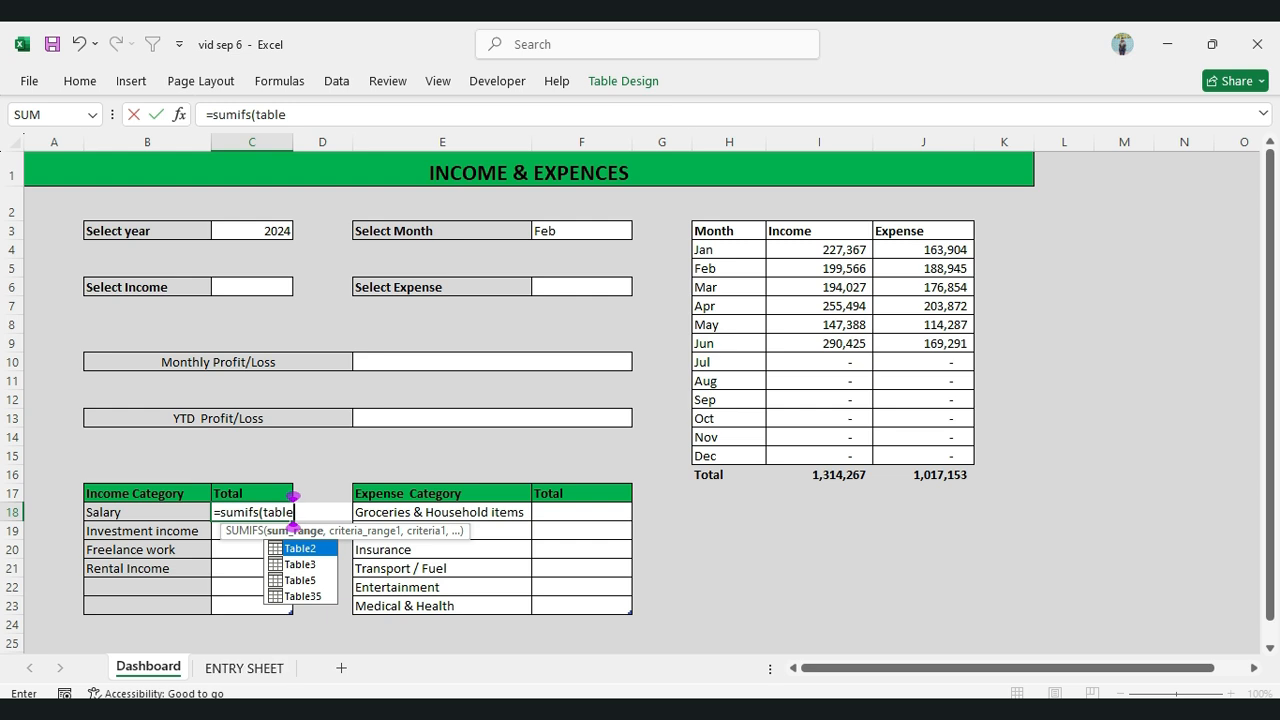
pyautogui.write('2')
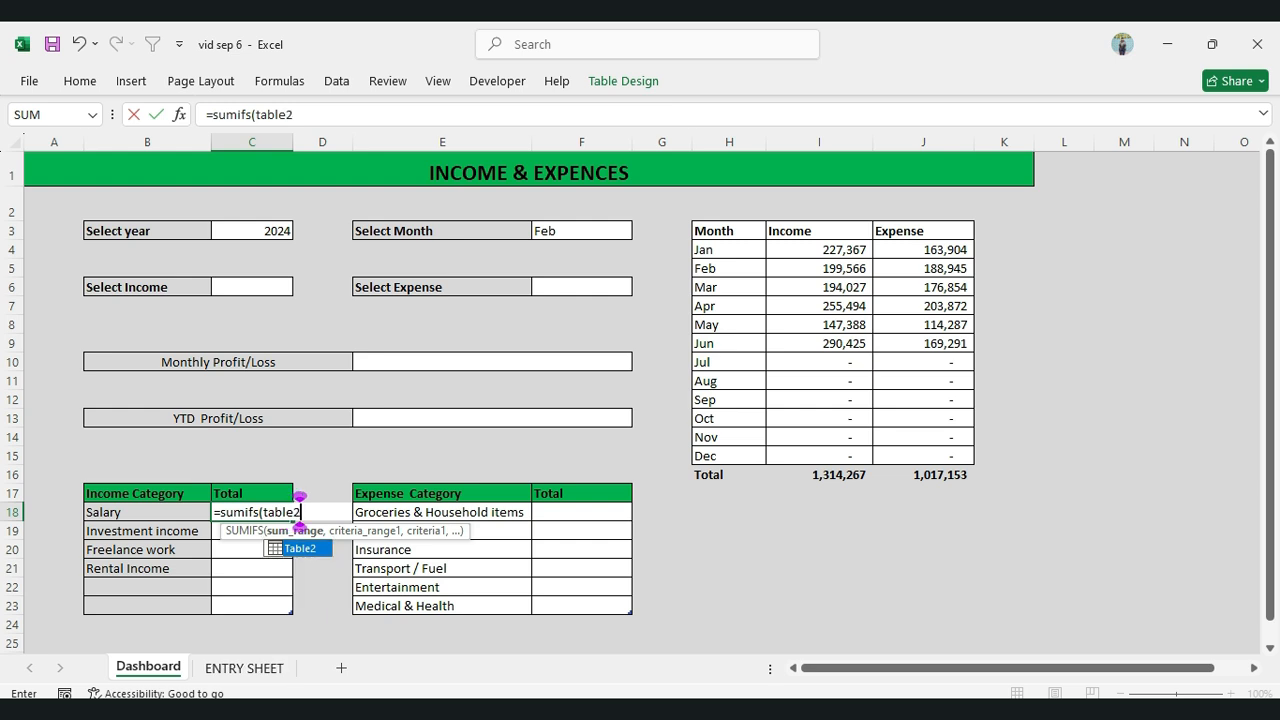
pyautogui.write('[')
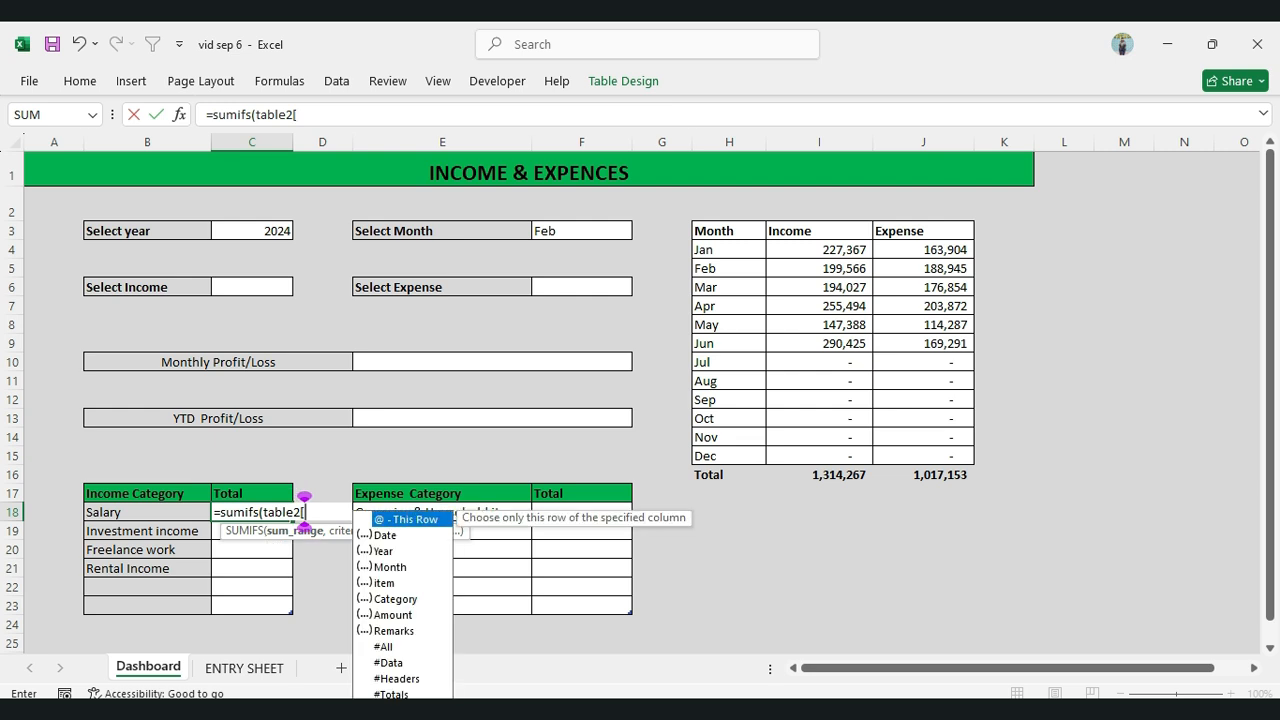
pyautogui.press('Down')
pyautogui.press('Down')
pyautogui.press('Down')
pyautogui.press('Down')
pyautogui.press('Down')
pyautogui.press('Down')
pyautogui.press('Tab')
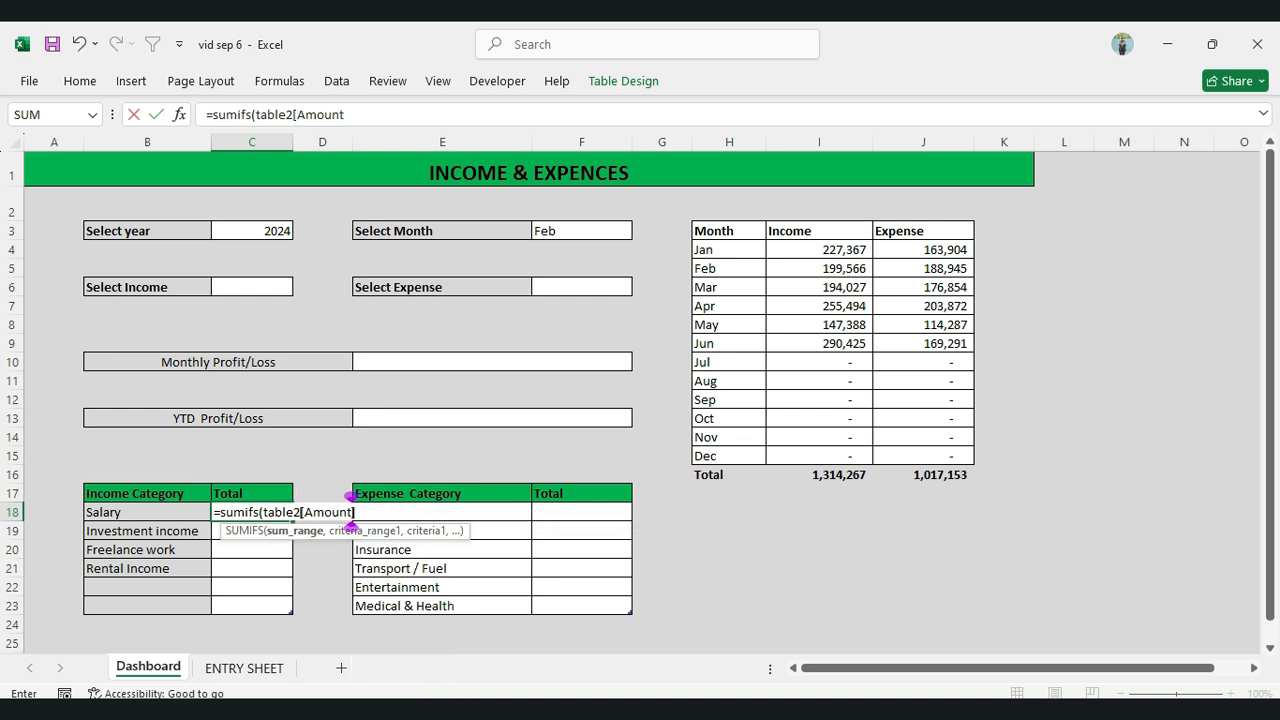
pyautogui.write('],')
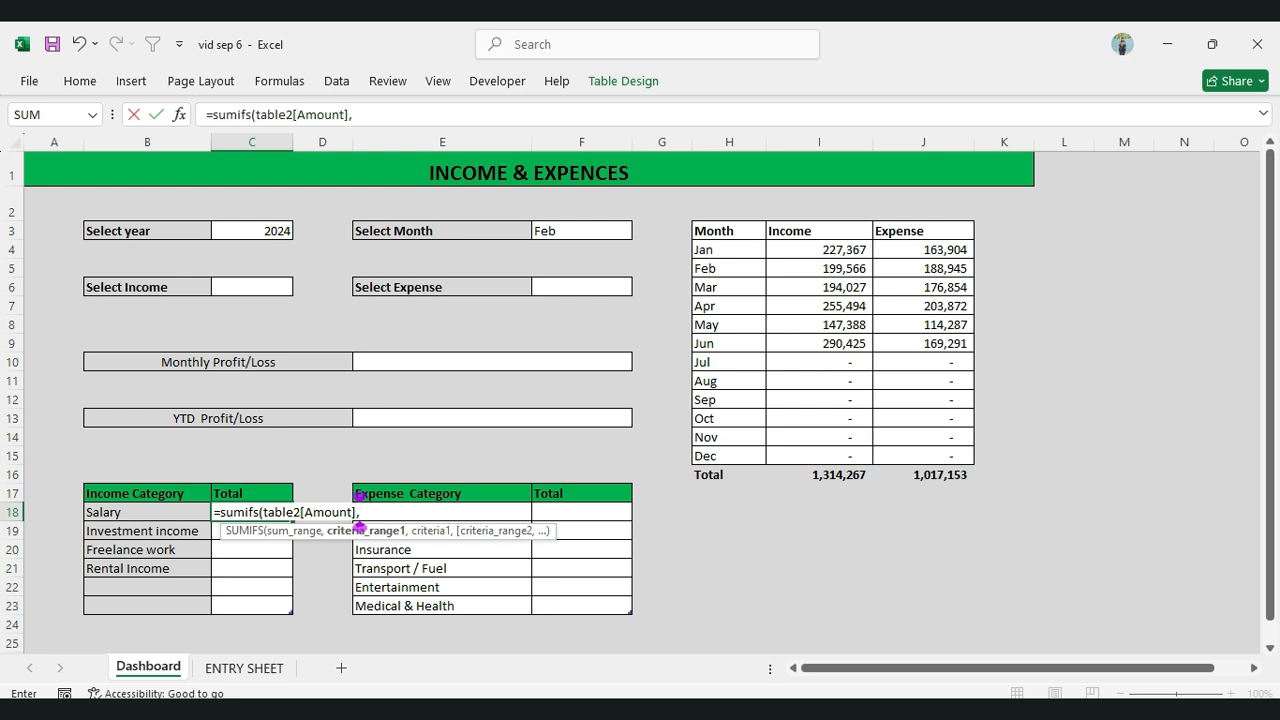
# Add the first condition to the Salary SUMIFS, matching Table2[Year] to the selected year with the absolute reference $C$3
pyautogui.write('table')
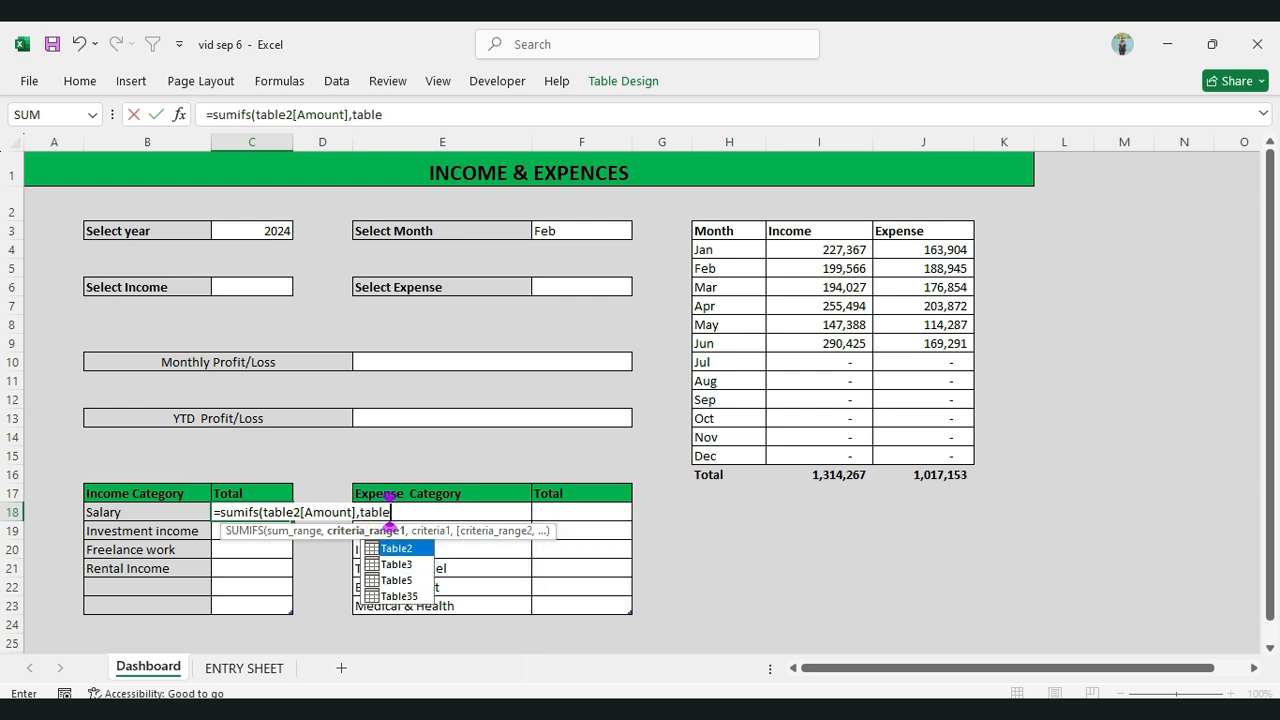
pyautogui.write('2')
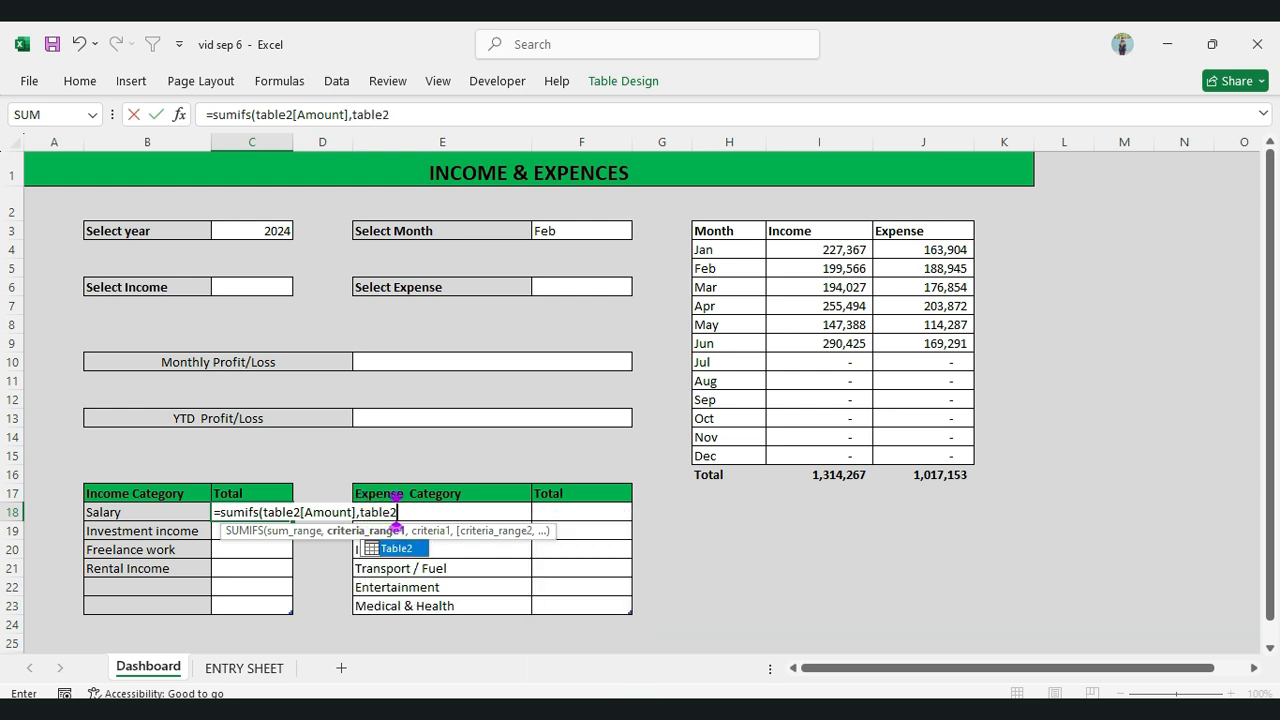
pyautogui.write('[')
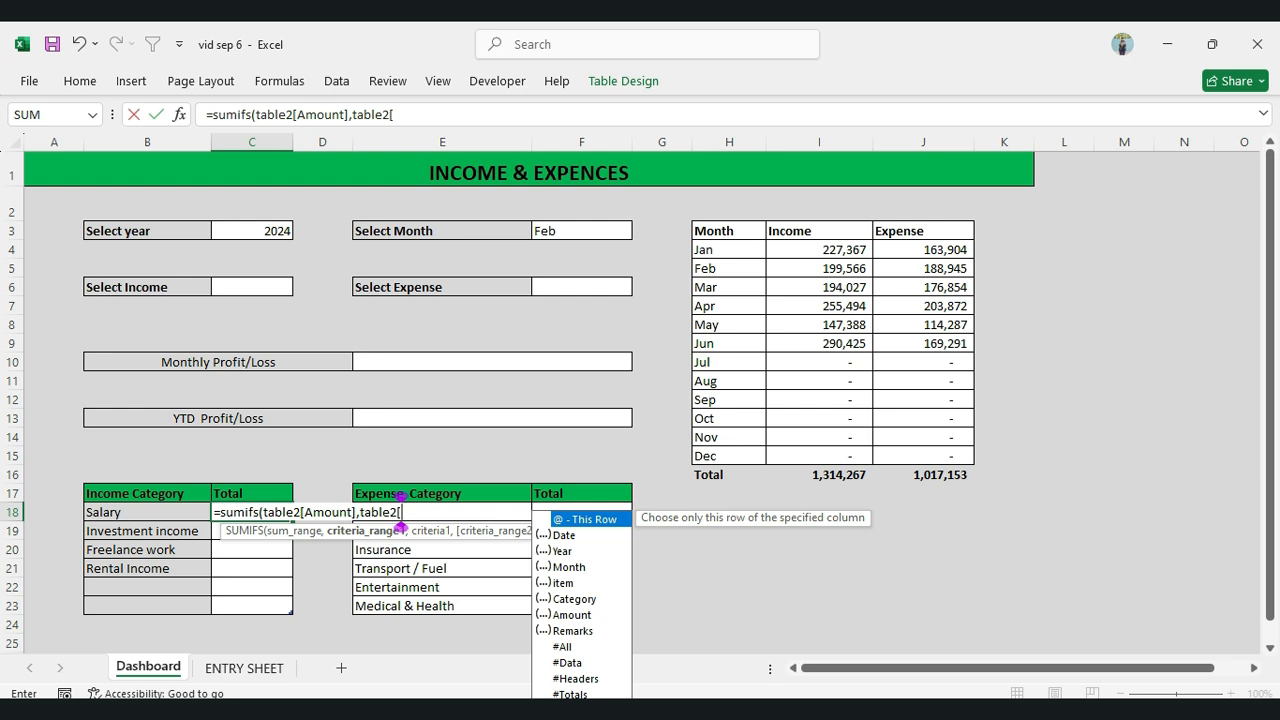
pyautogui.press('Down')
pyautogui.press('Down')
pyautogui.press('Tab')
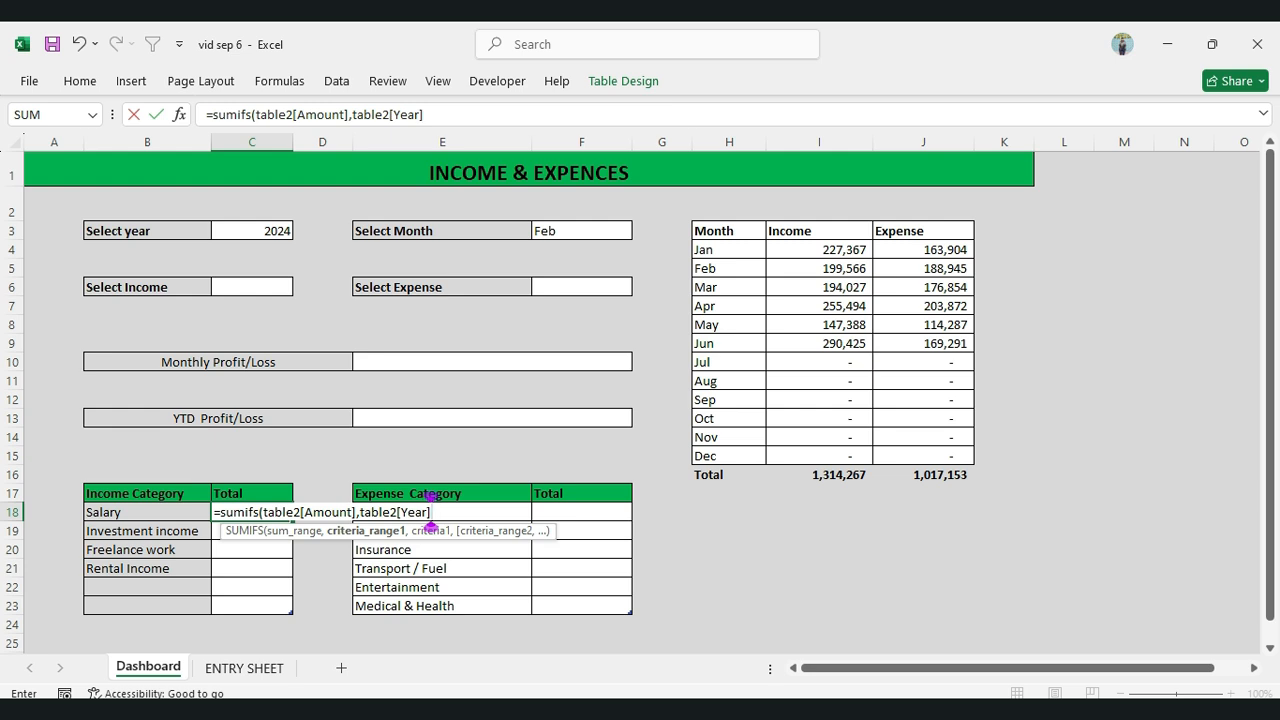
pyautogui.write(',')
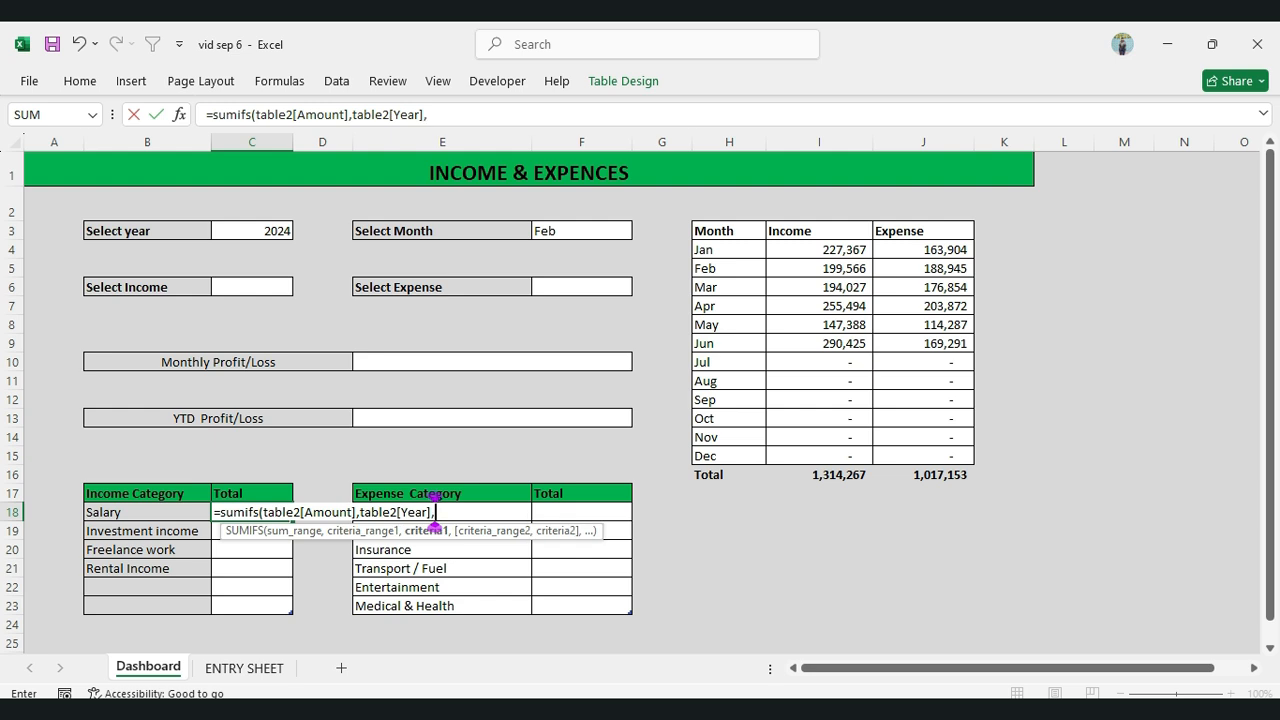
pyautogui.click(252, 231)
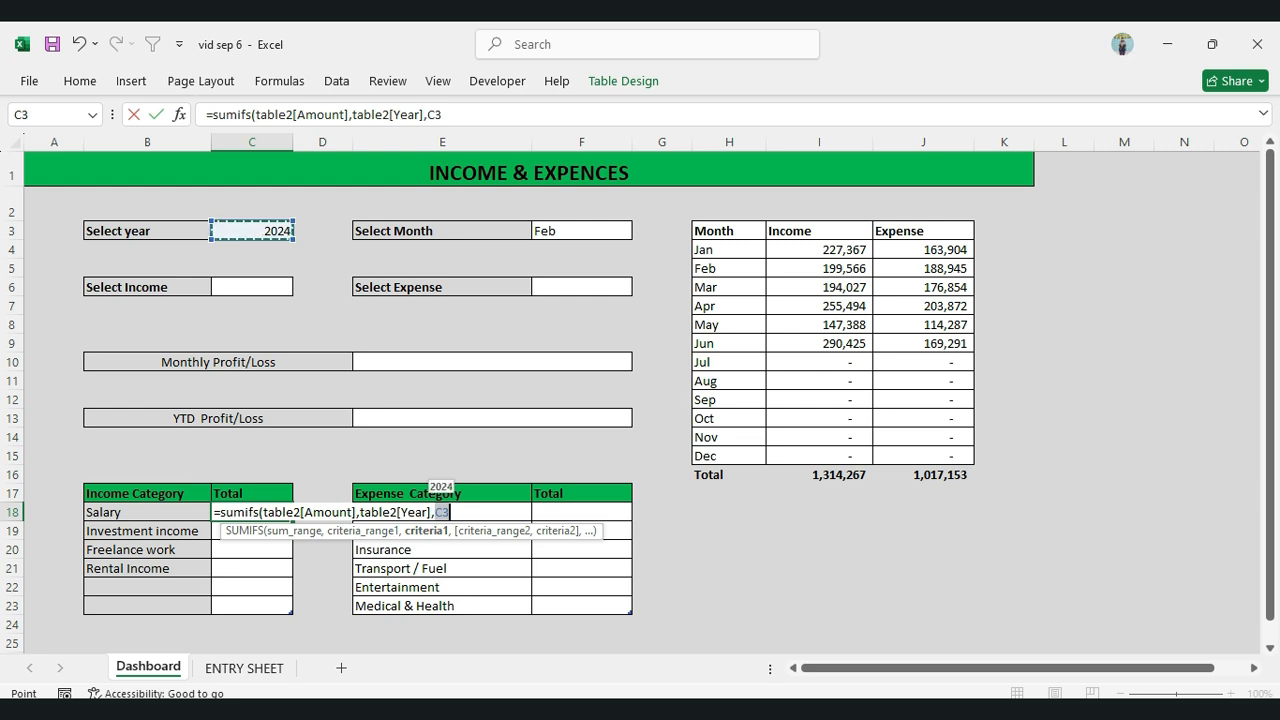
pyautogui.press('F4')
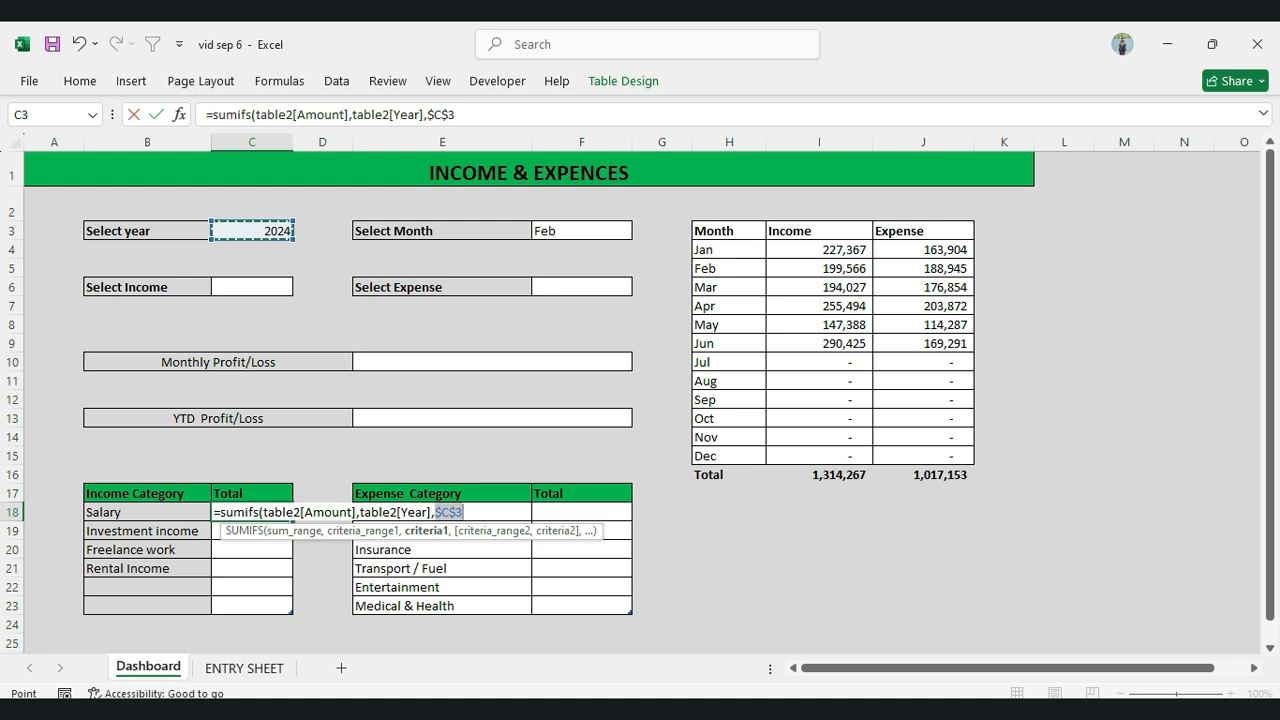
pyautogui.click(458, 115)
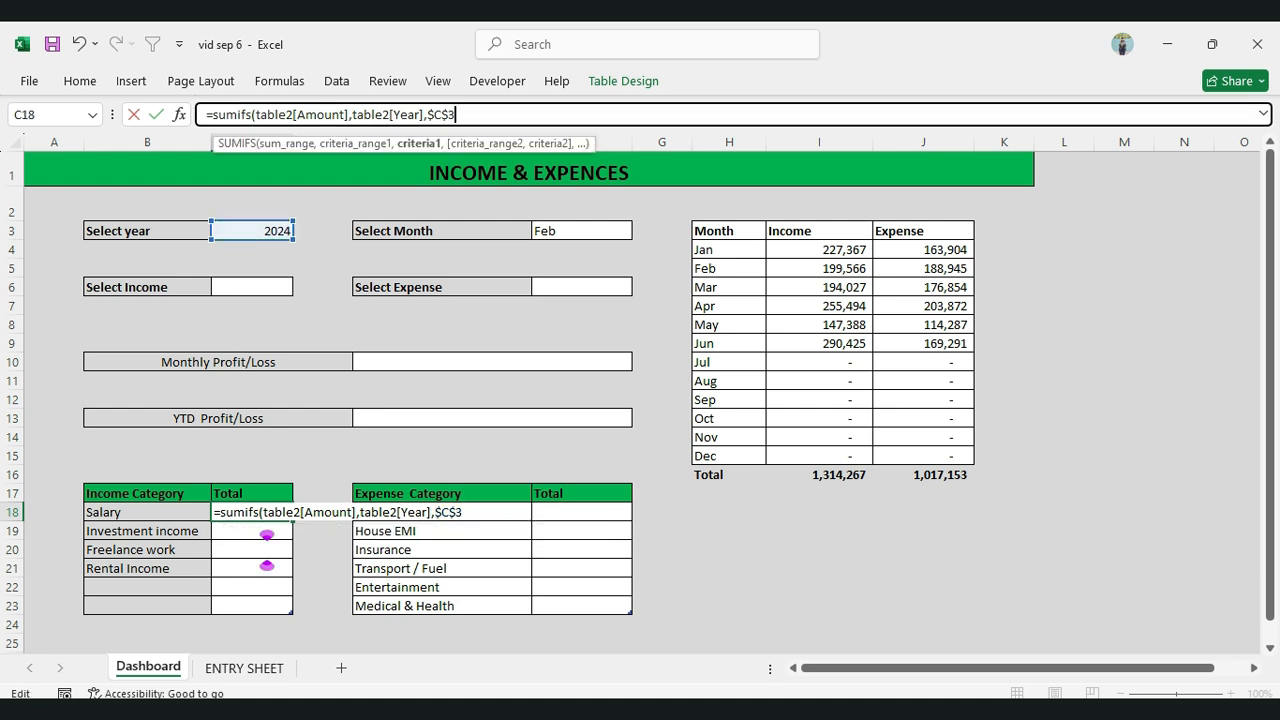
pyautogui.write(',')
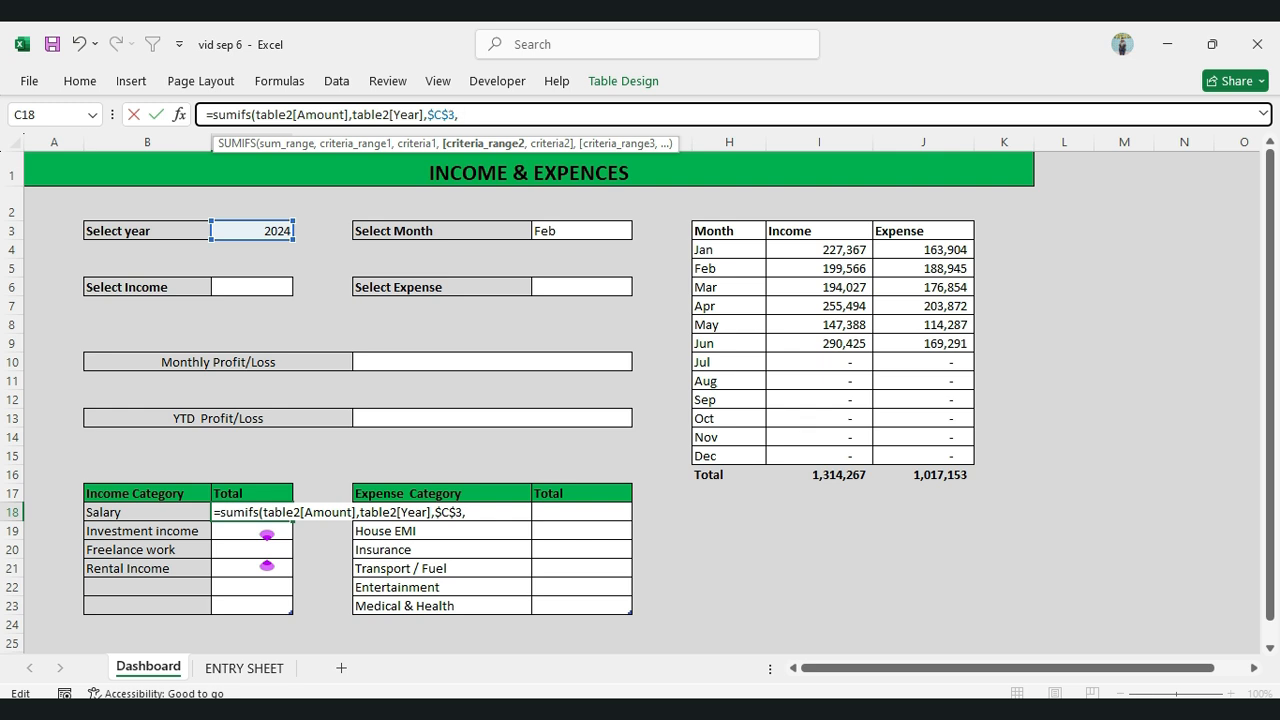
# Add the second condition to the Salary SUMIFS, matching Table2[Month] to the selected month with the absolute reference $F$3
pyautogui.write('table')
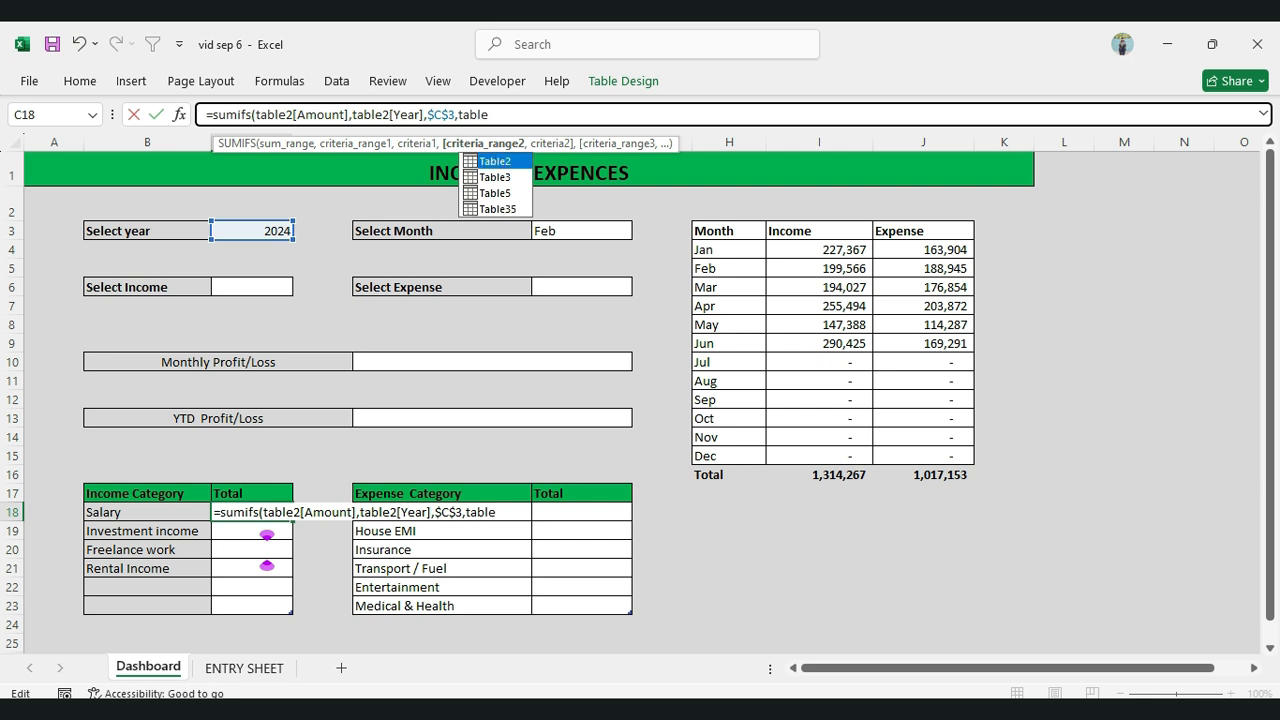
pyautogui.write('2')
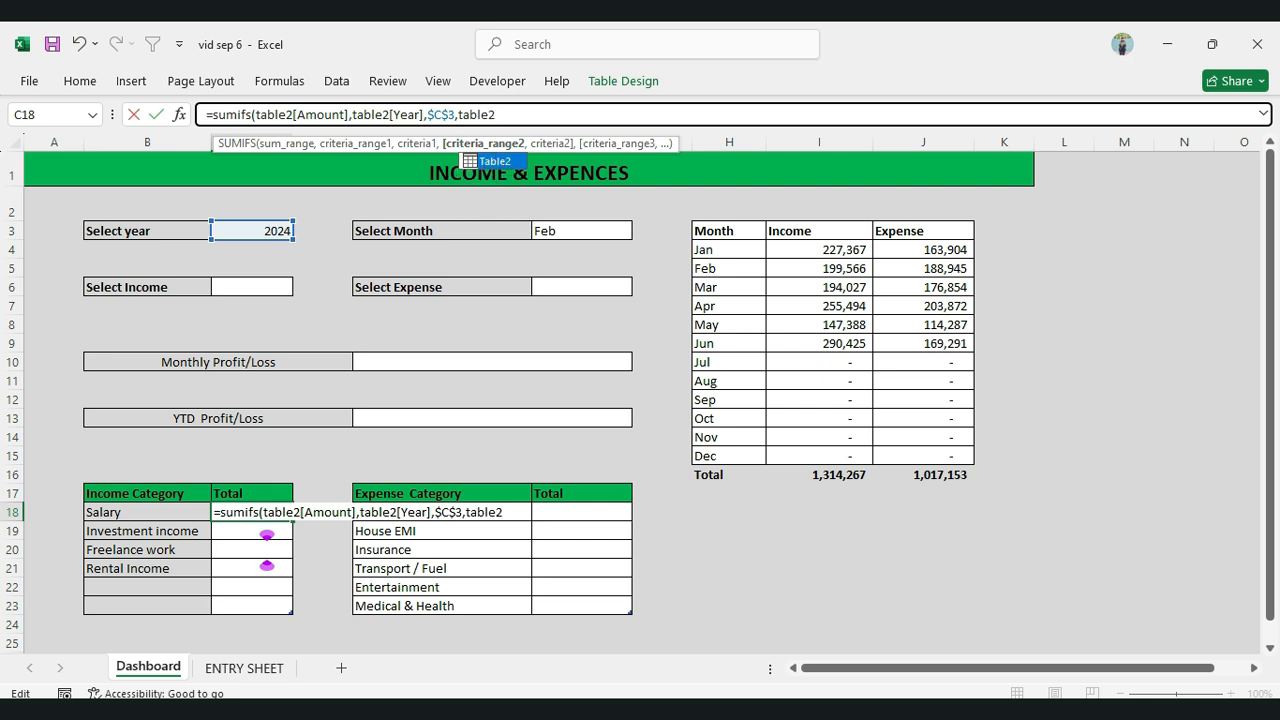
pyautogui.write('[')
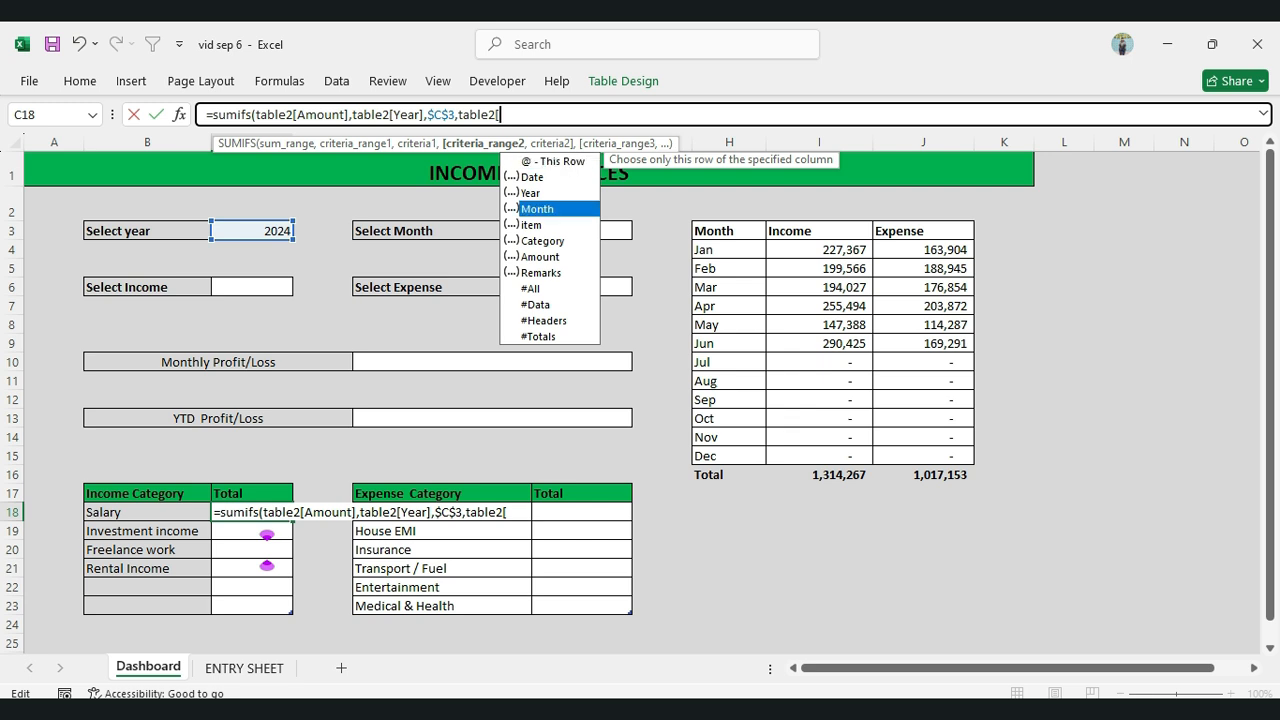
pyautogui.doubleClick(537, 208)
pyautogui.write(']')
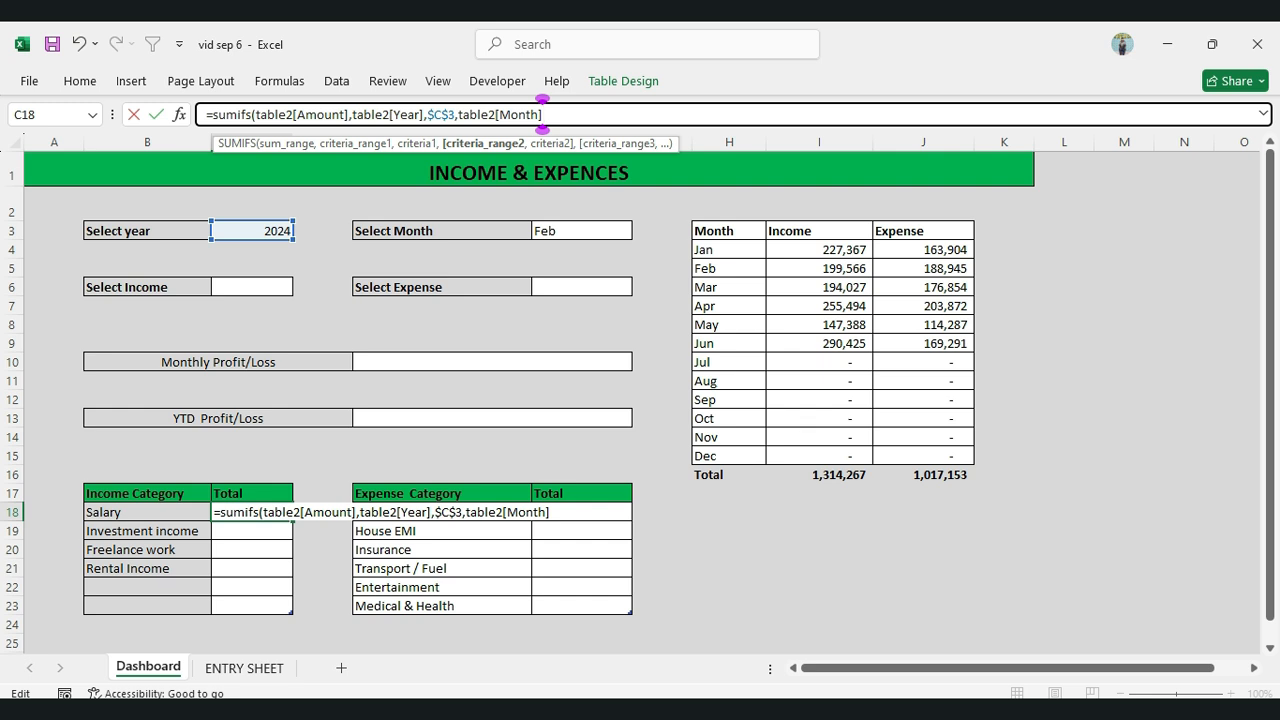
pyautogui.write(',')
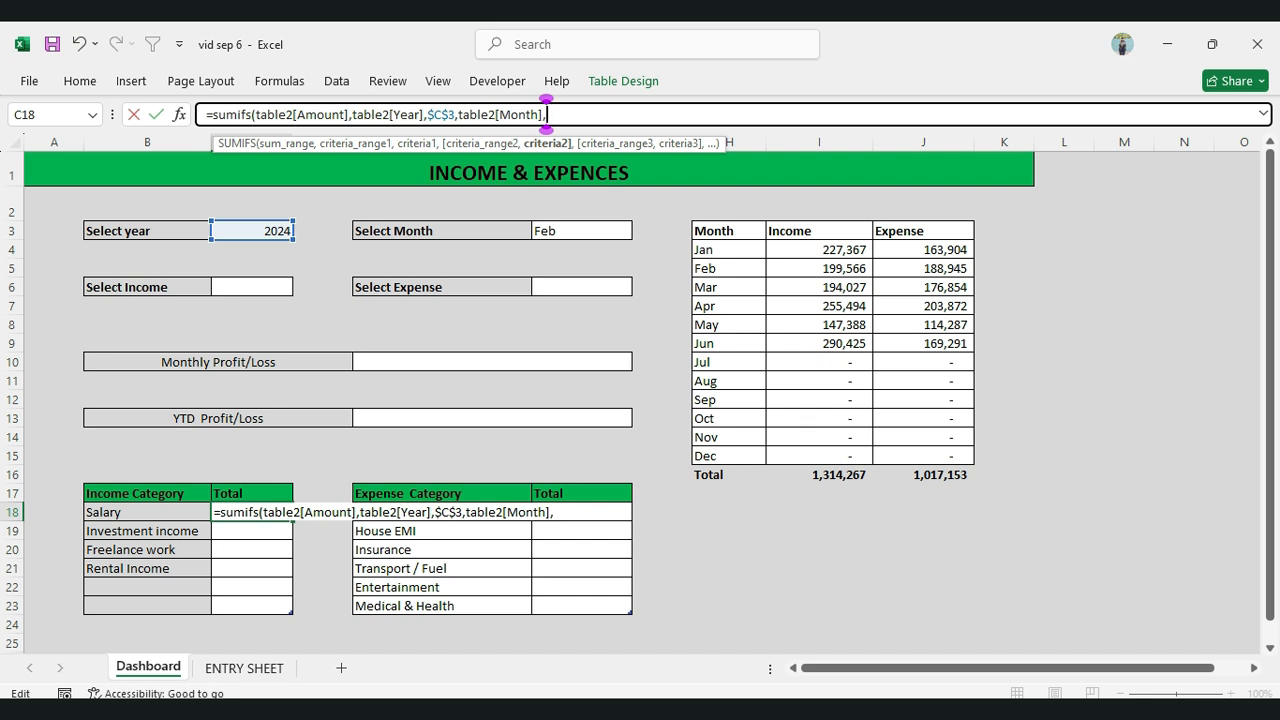
pyautogui.click(581, 231)
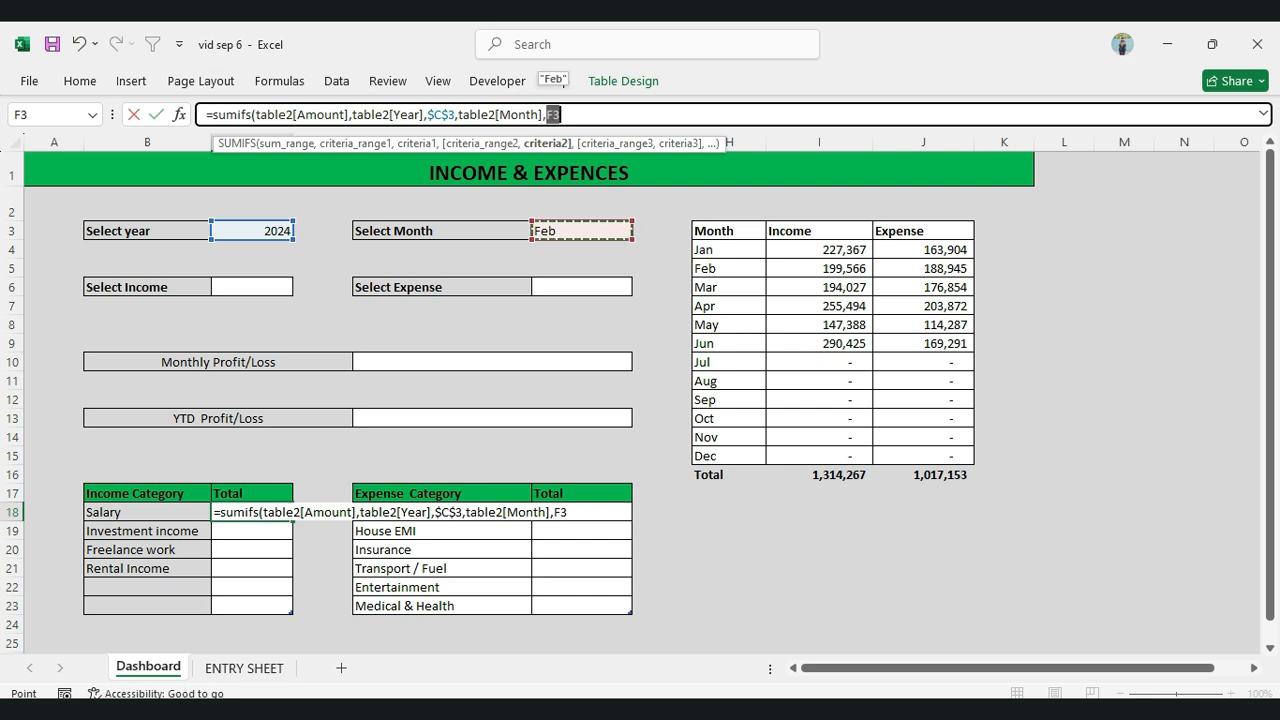
pyautogui.press('F4')
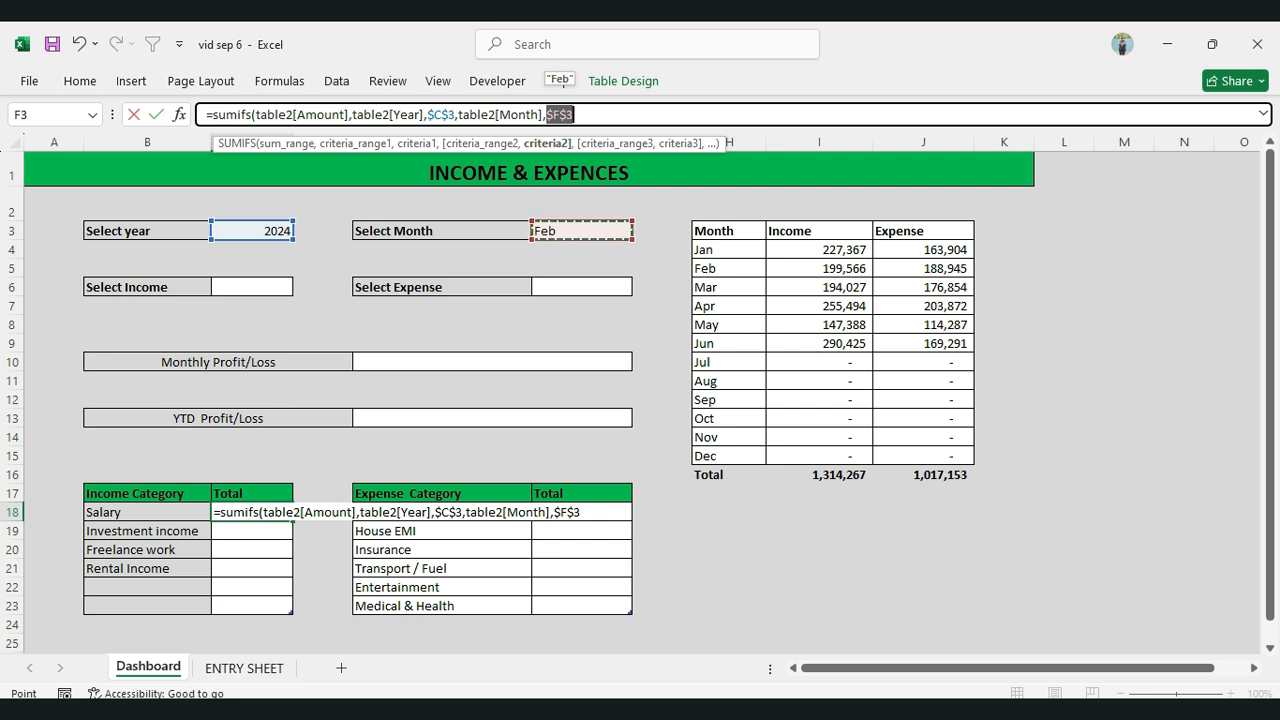
# Add Table2[item] as the third criteria range in the Salary SUMIFS formula
pyautogui.write(',')
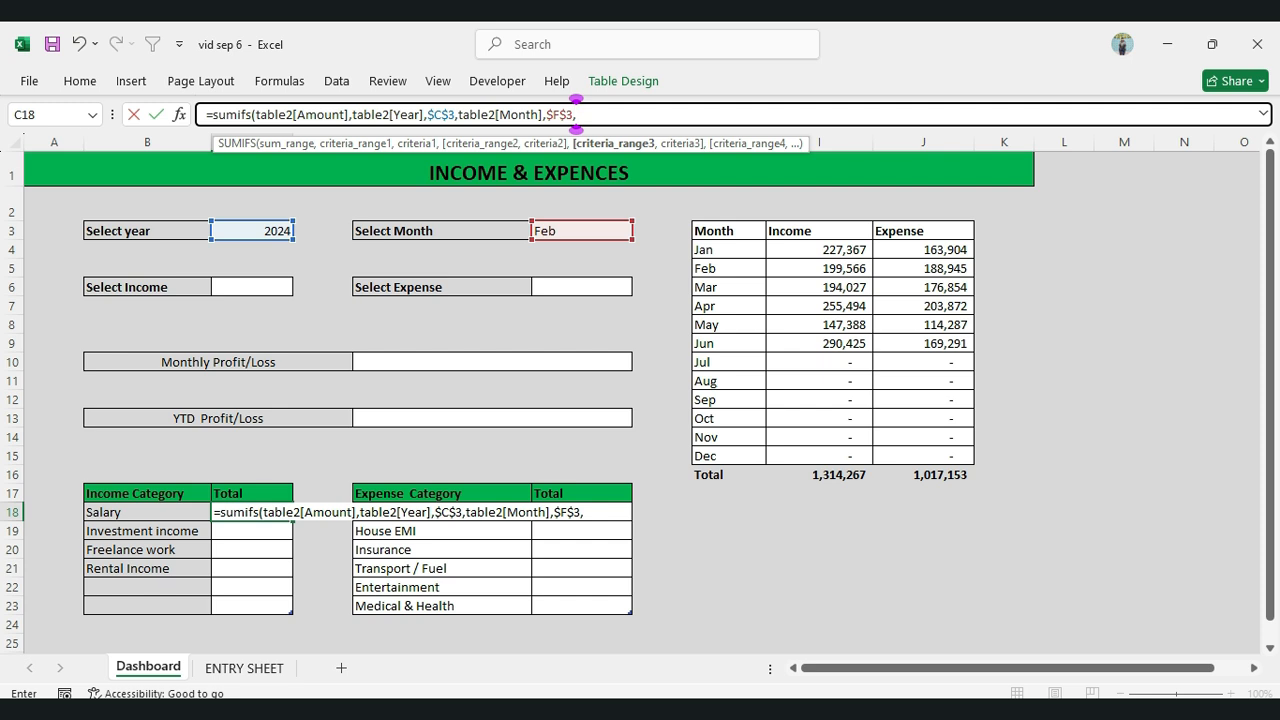
pyautogui.write('table')
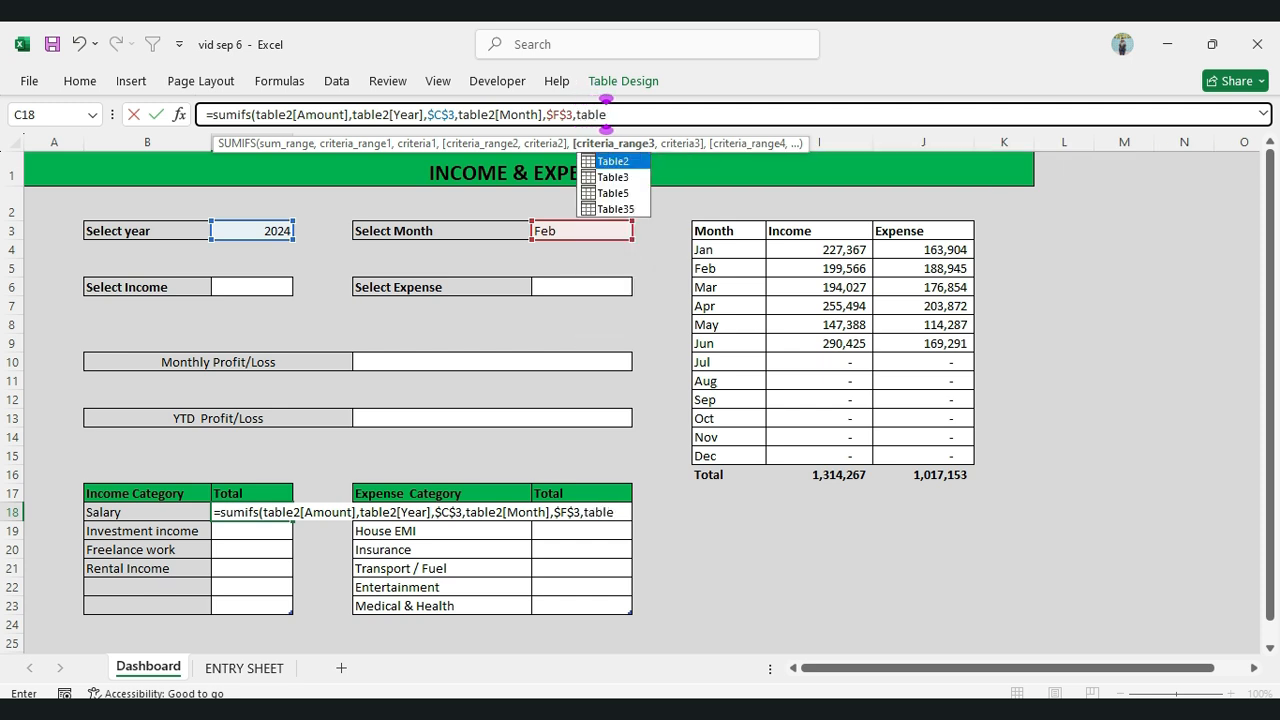
pyautogui.write('2')
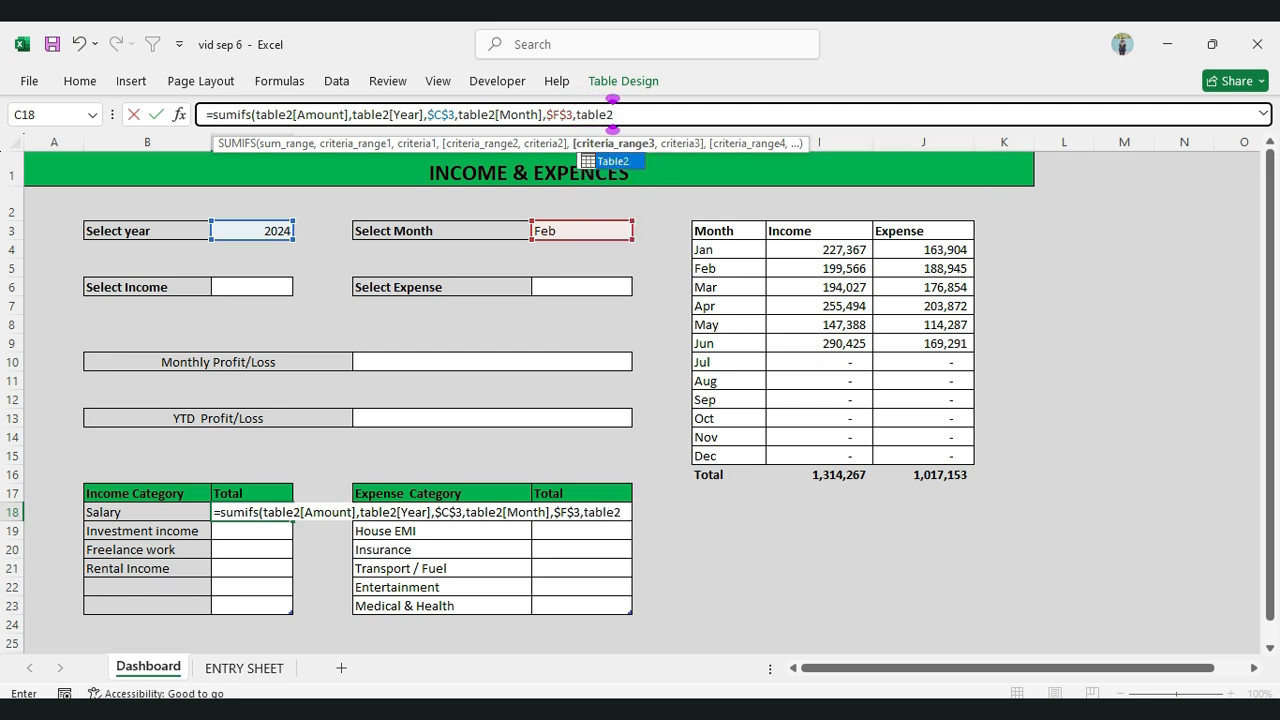
pyautogui.write('[')
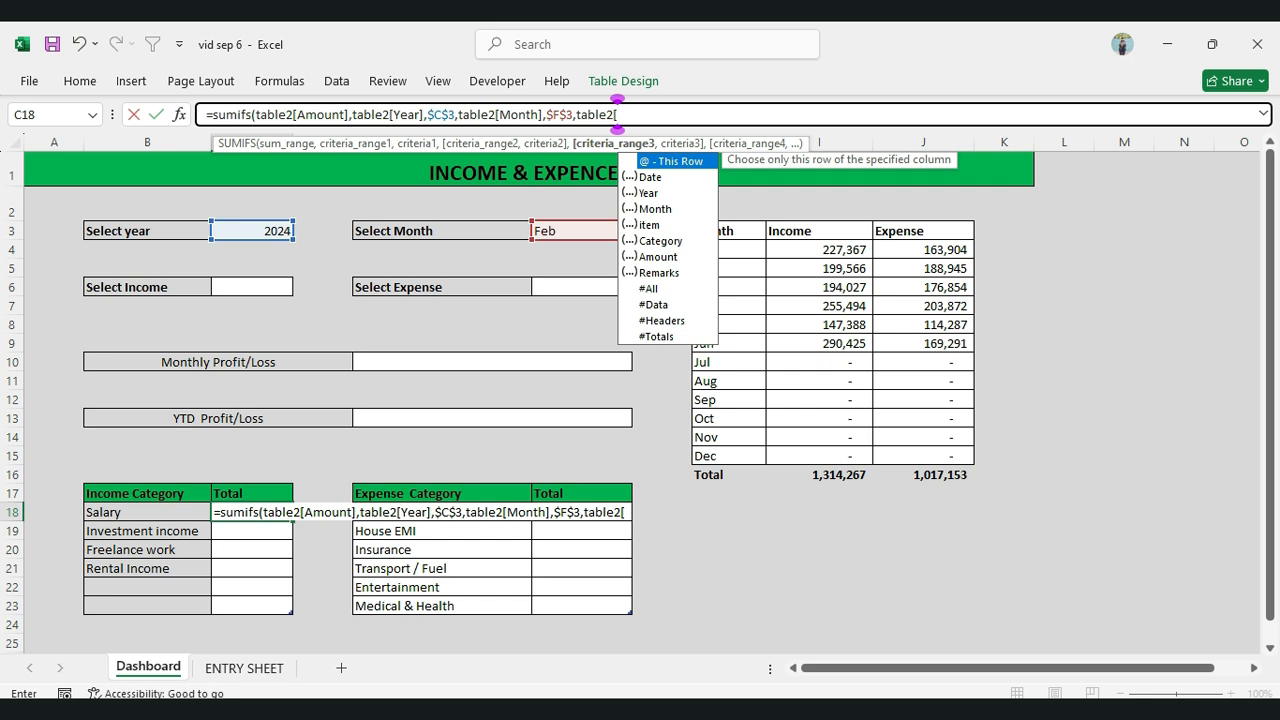
pyautogui.press('Down')
pyautogui.press('Down')
pyautogui.press('Down')
pyautogui.press('Down')
pyautogui.press('Tab')
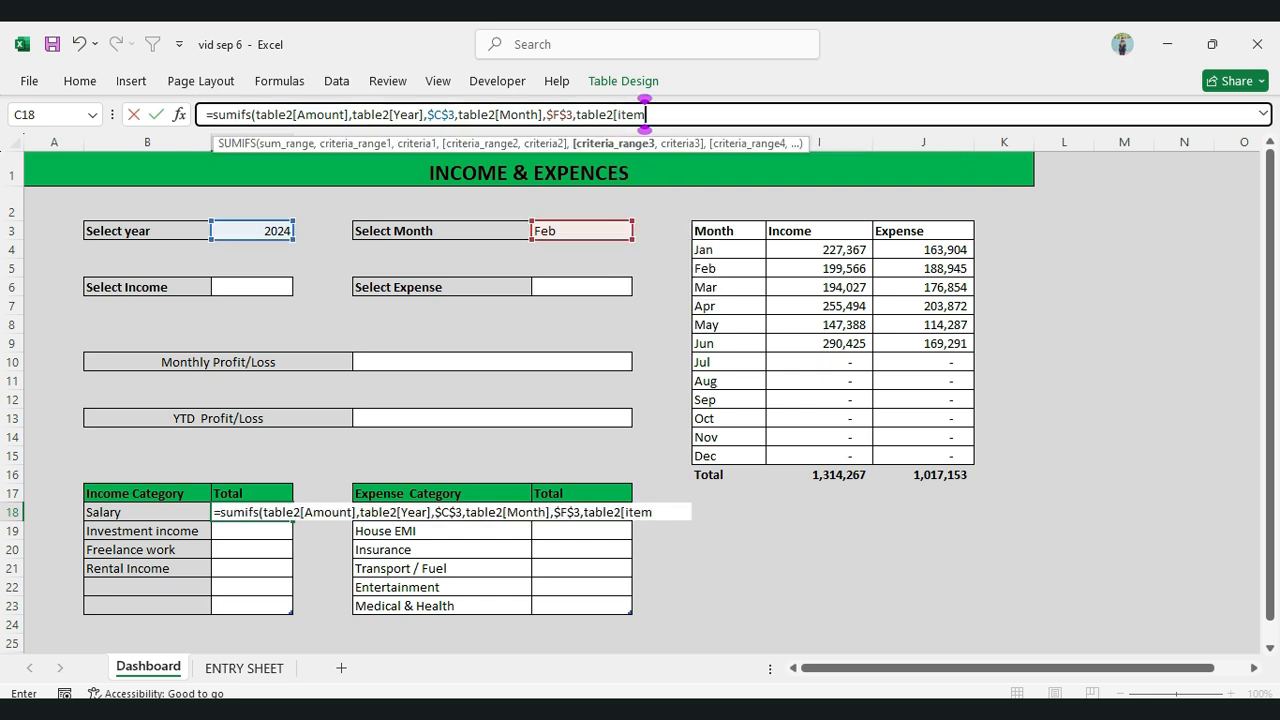
pyautogui.write('],')
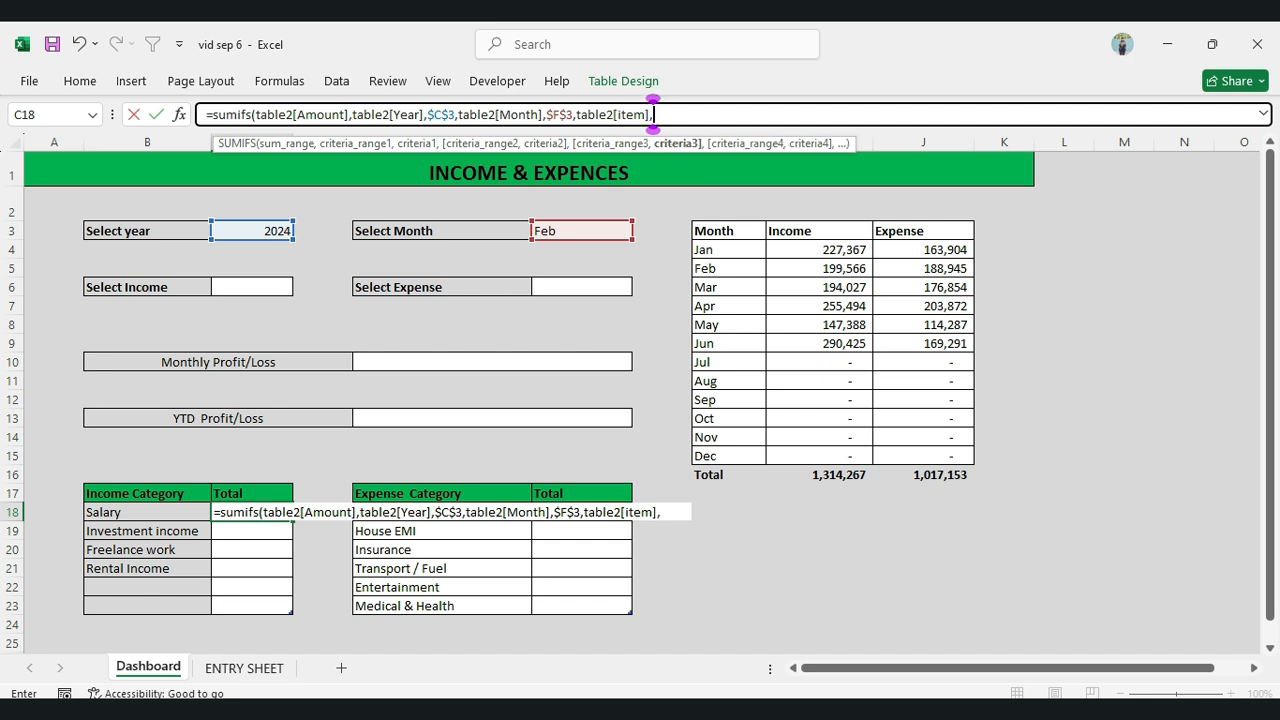
# Use the row's Income Category cell B18 as the third criterion and complete the SUMIFS formula for the income totals
pyautogui.press('Left')
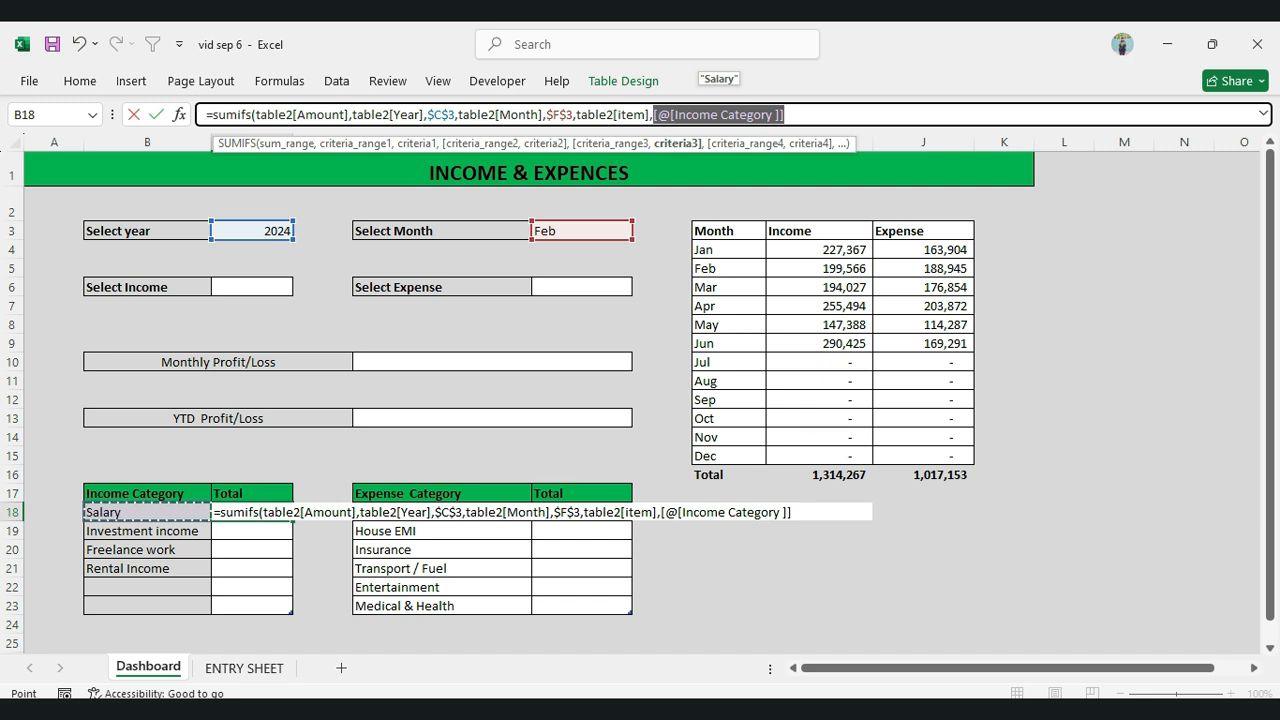
pyautogui.click(784, 115)
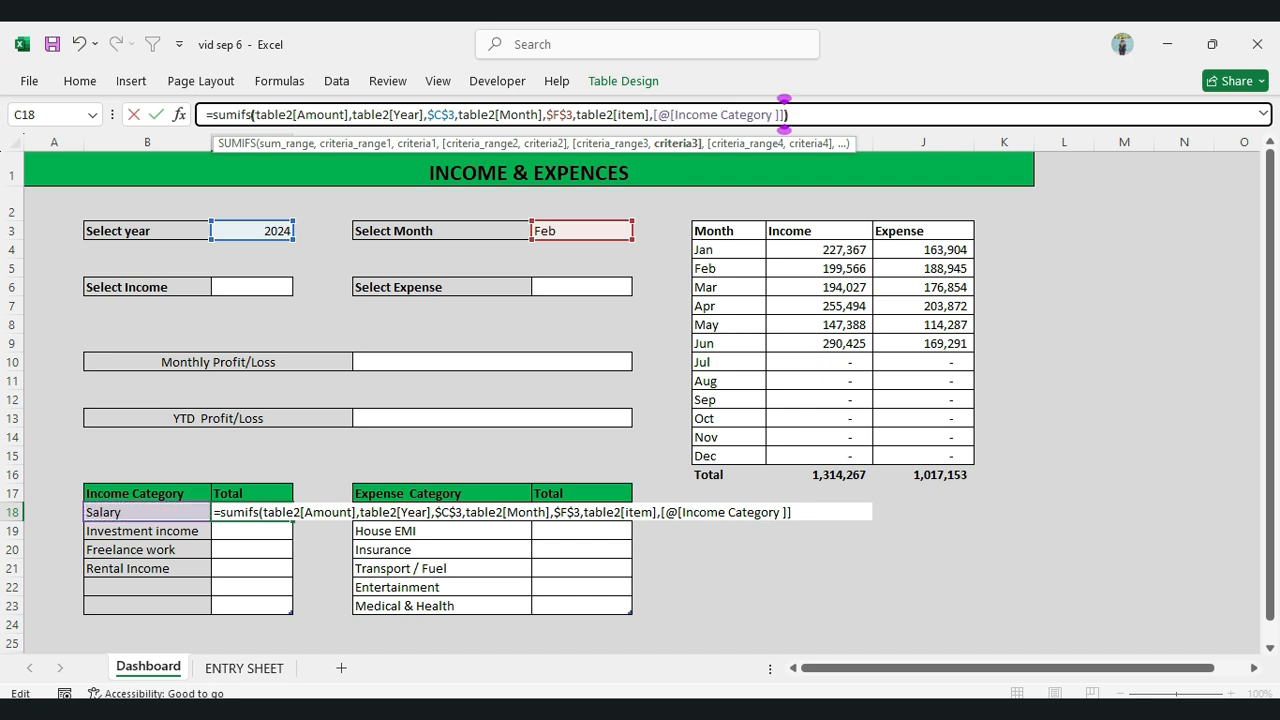
pyautogui.write(')')
pyautogui.press('Return')
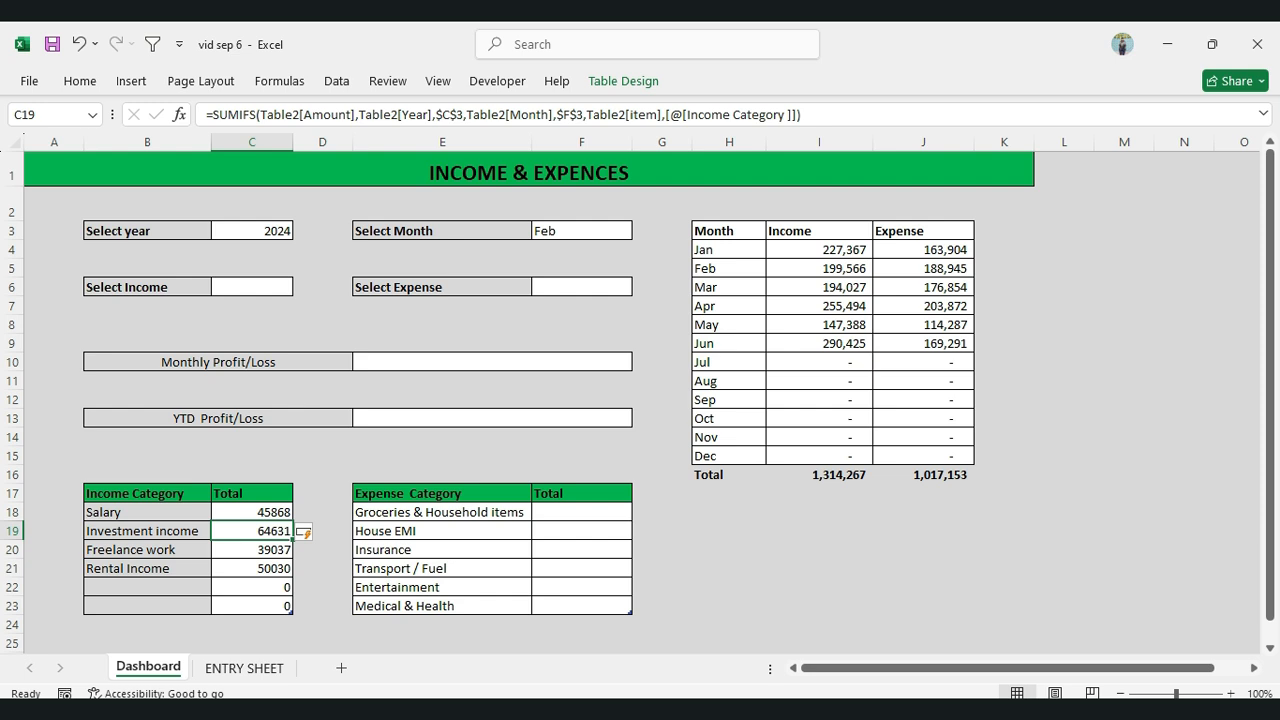
# Copy the Salary SUMIFS formula from C18 into the Groceries & Household items total in F18
pyautogui.click(252, 511)
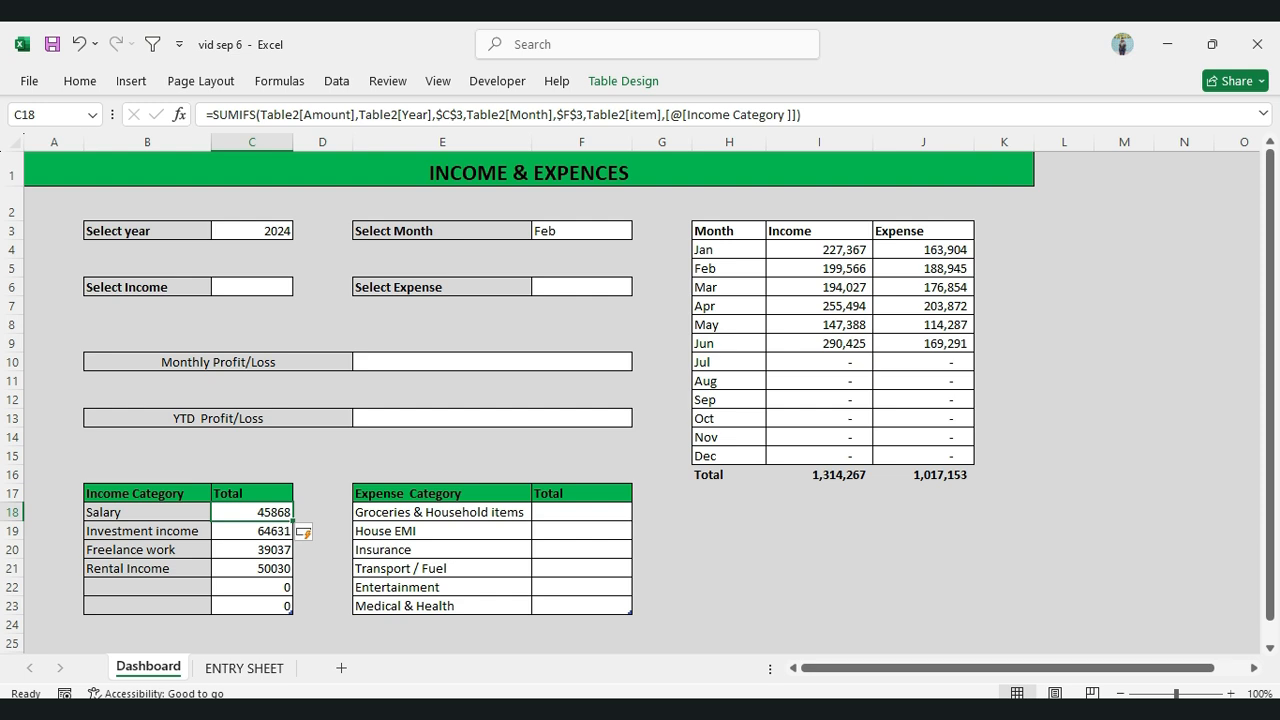
pyautogui.hotkey('ctrl', 'c')
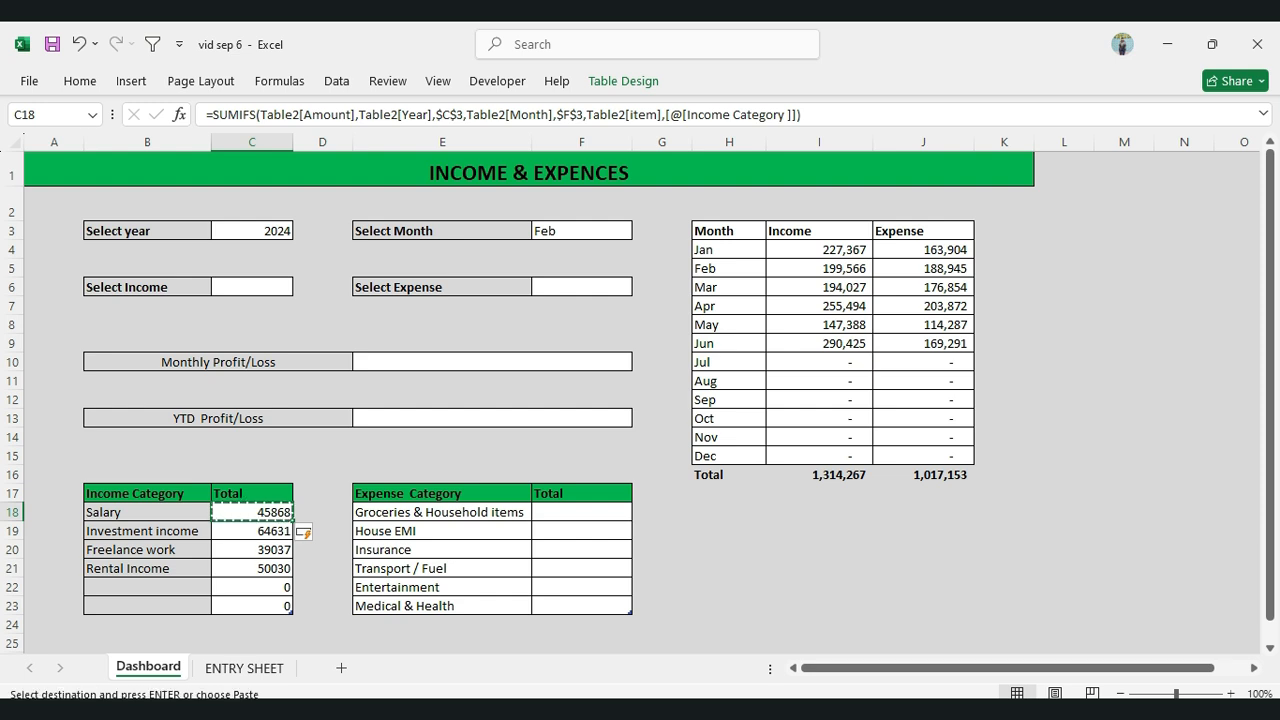
pyautogui.click(581, 511)
pyautogui.hotkey('ctrl', 'v')
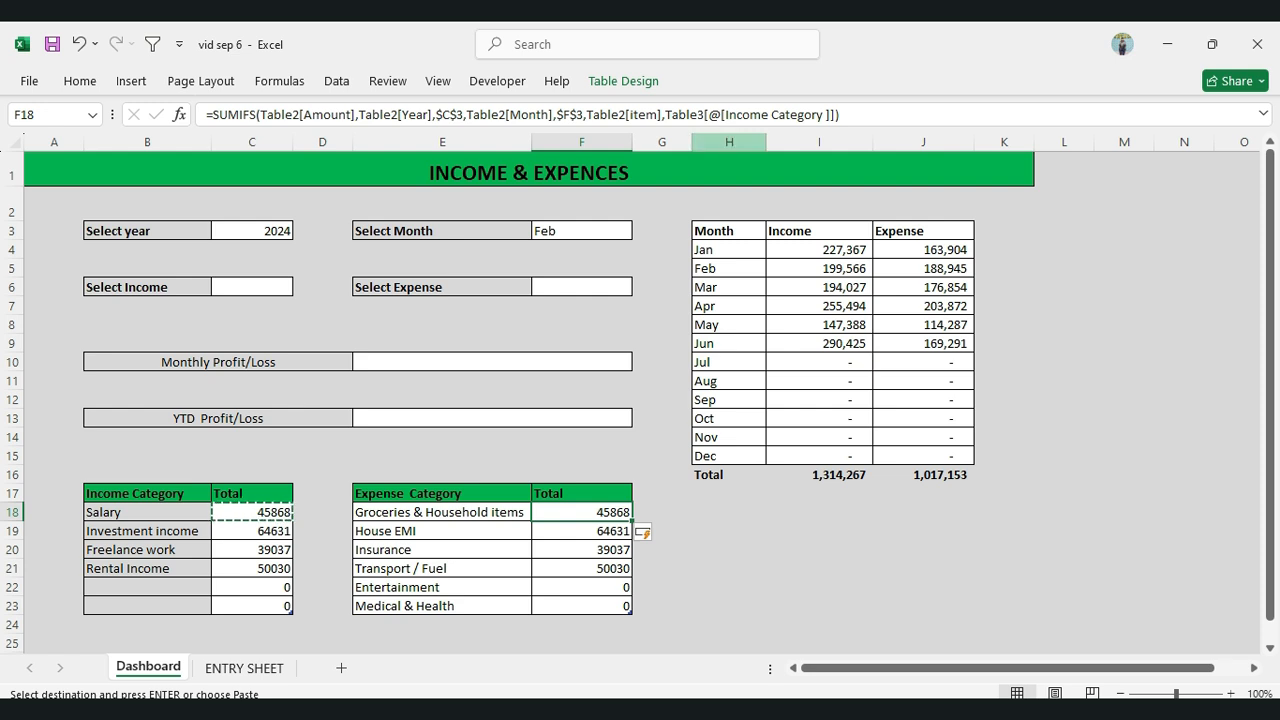
pyautogui.press('Escape')
# Replace the last criterion in the F18 SUMIFS with the row's Expense Category cell E18 and commit the formula
pyautogui.click(839, 114)
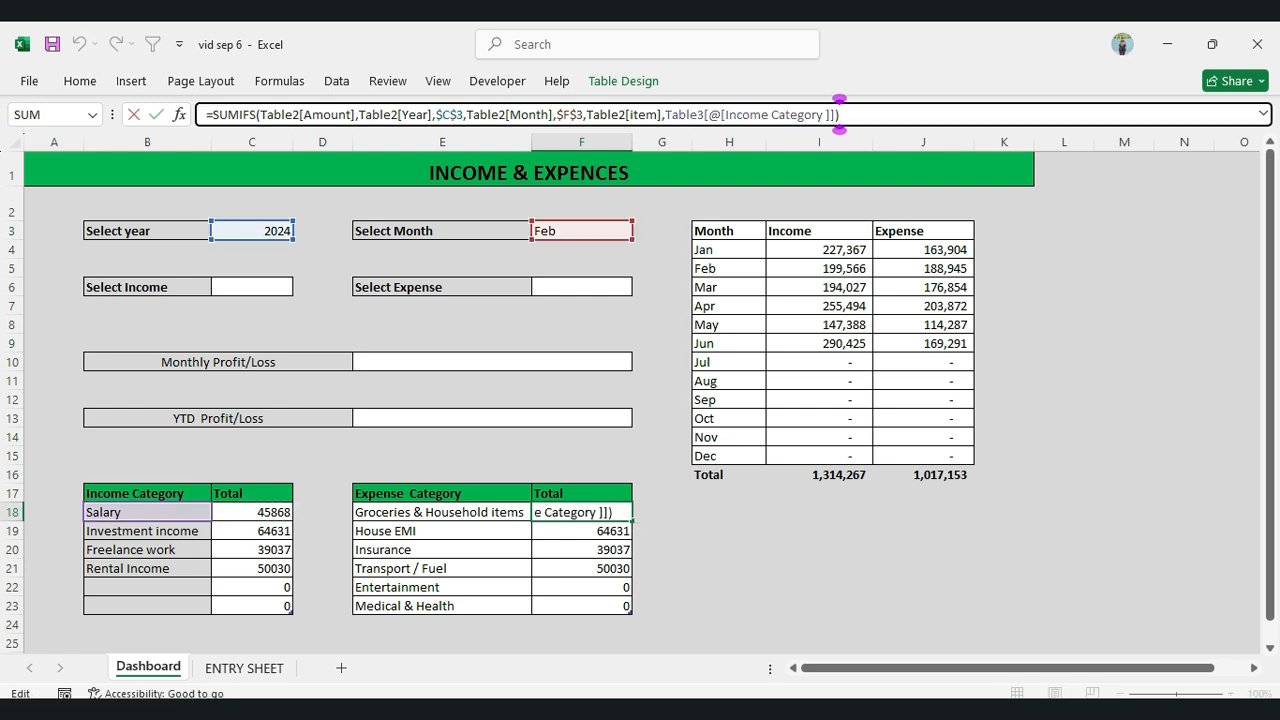
pyautogui.moveTo(839, 114); pyautogui.dragTo(665, 114)
pyautogui.press('BackSpace')
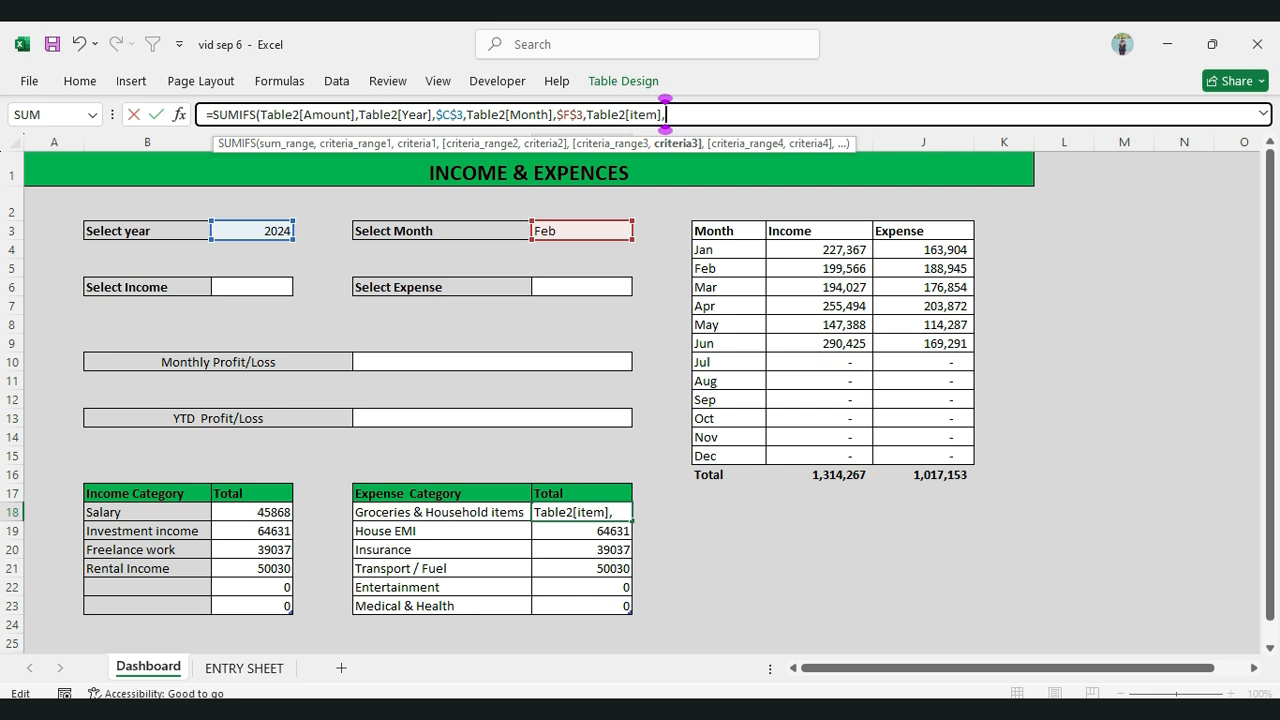
pyautogui.click(440, 512)
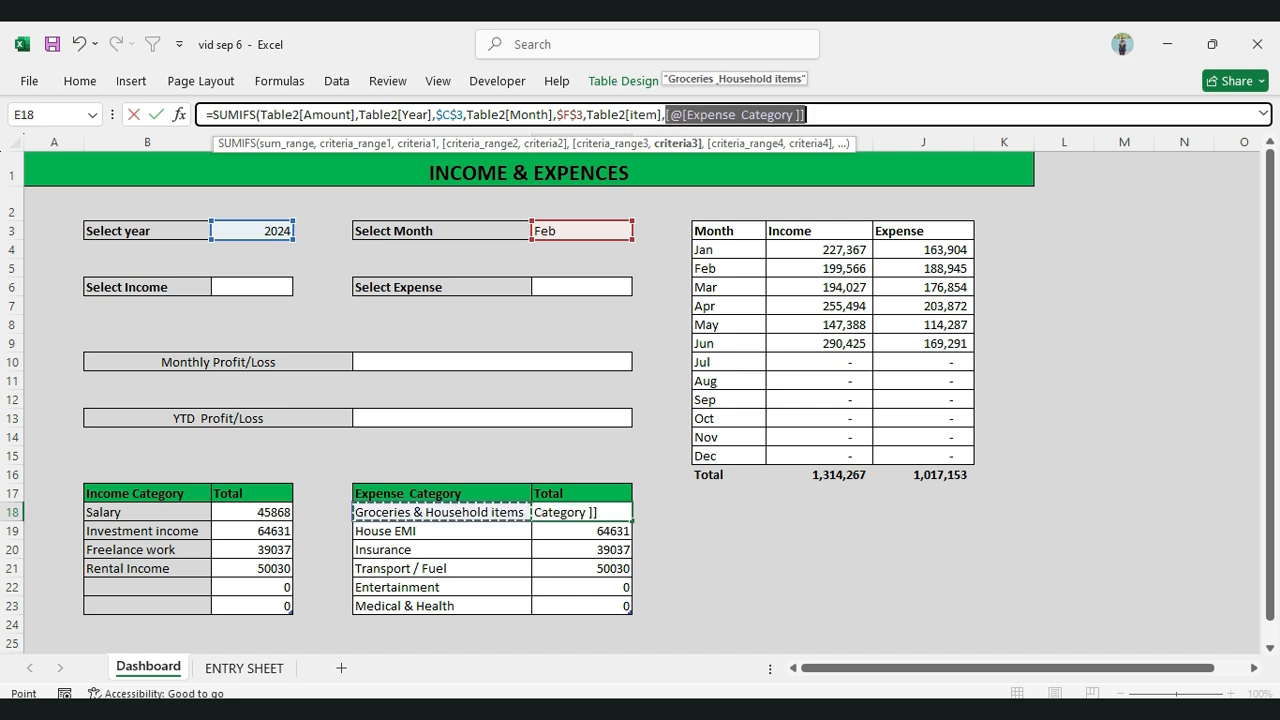
pyautogui.click(805, 114)
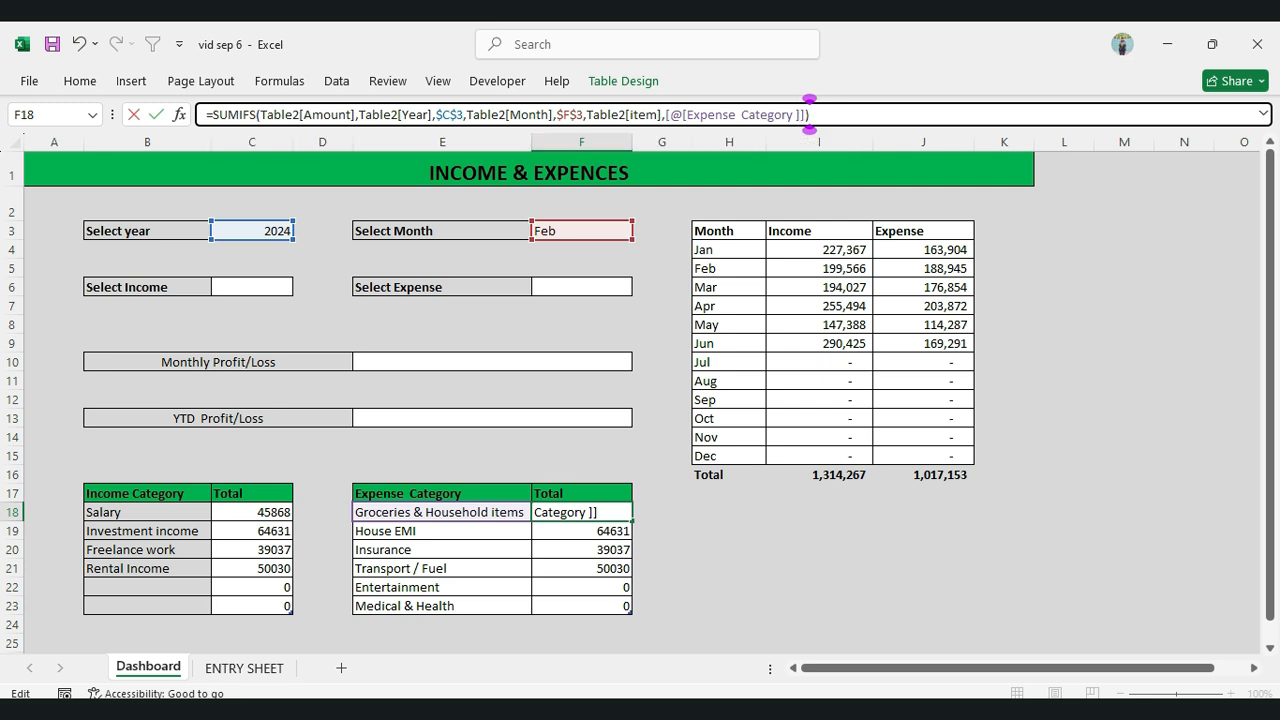
pyautogui.press('Return')
pyautogui.press('Up')
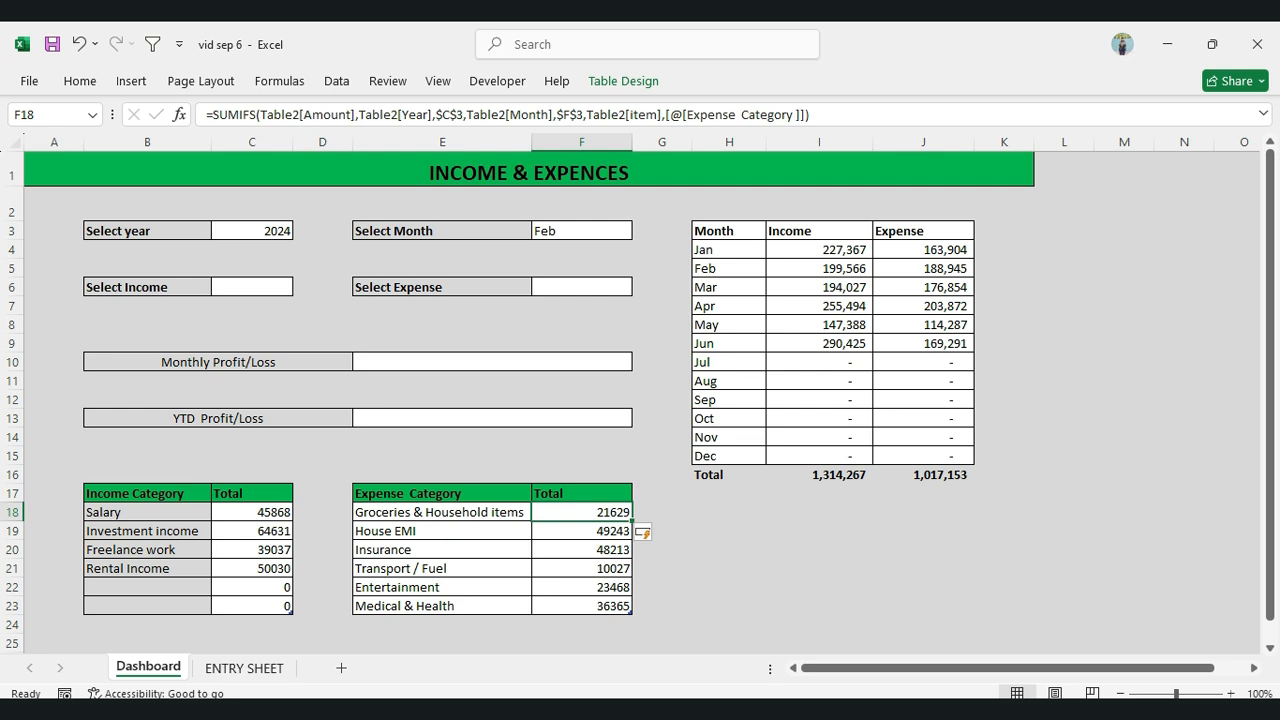
# Test the category totals by selecting May and then Aug as the dashboard month in F3
pyautogui.click(581, 231)
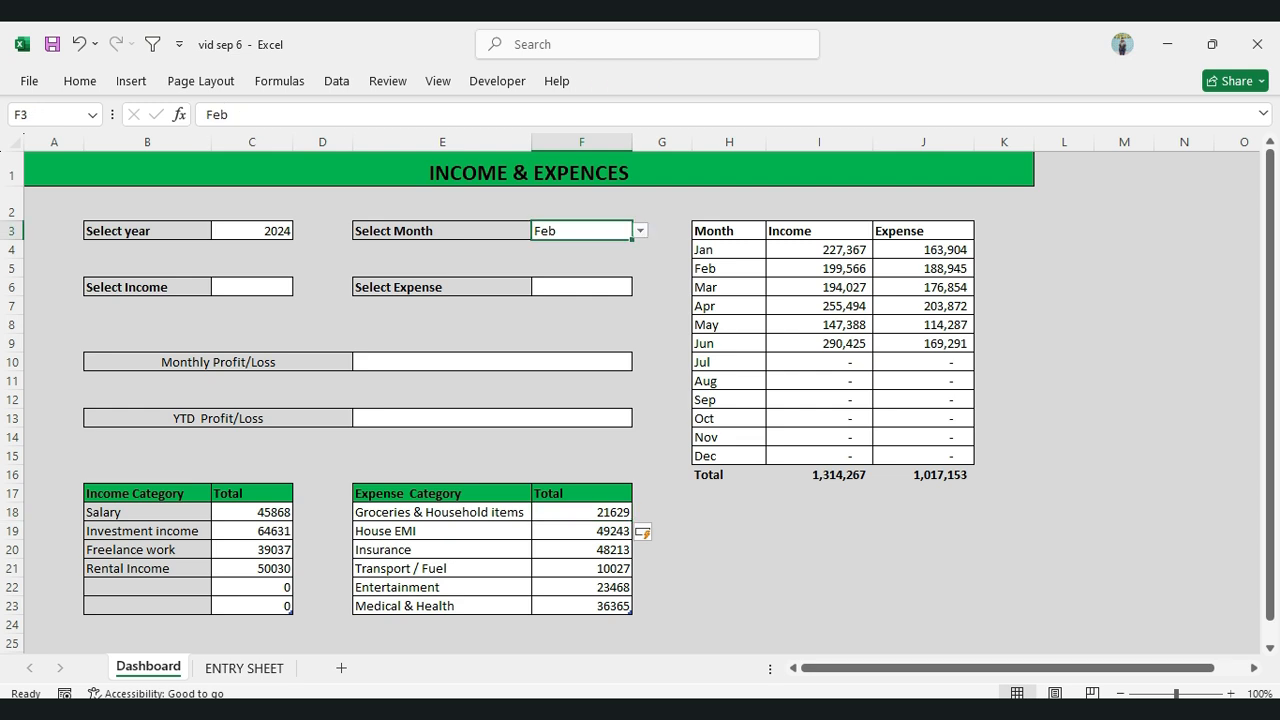
pyautogui.click(641, 231)
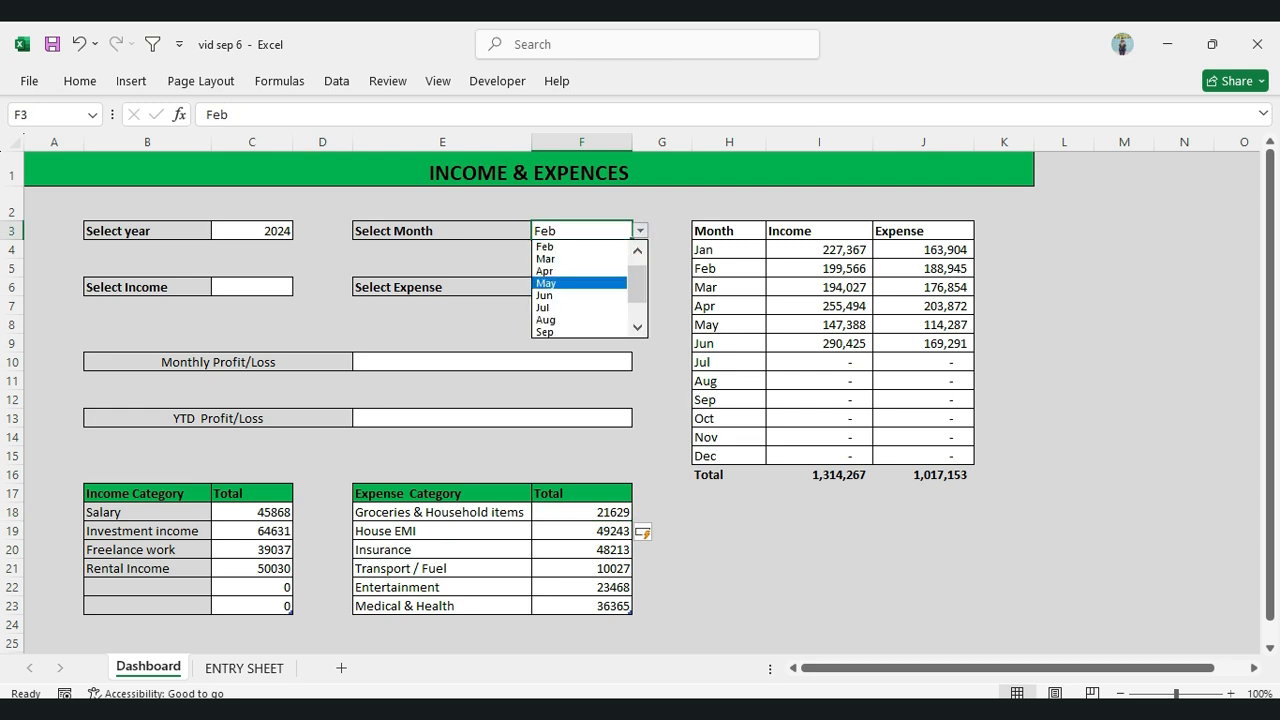
pyautogui.press('Return')
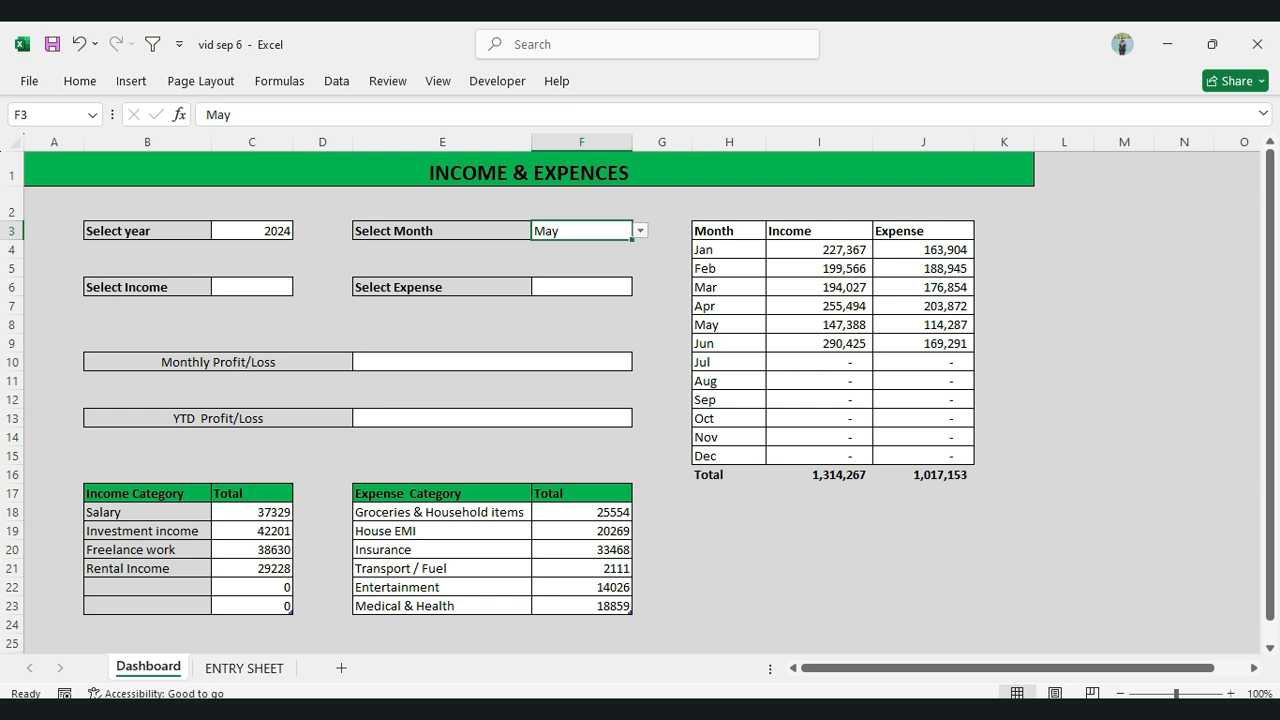
pyautogui.click(641, 231)
pyautogui.press('Down')
pyautogui.press('Down')
pyautogui.press('Down')
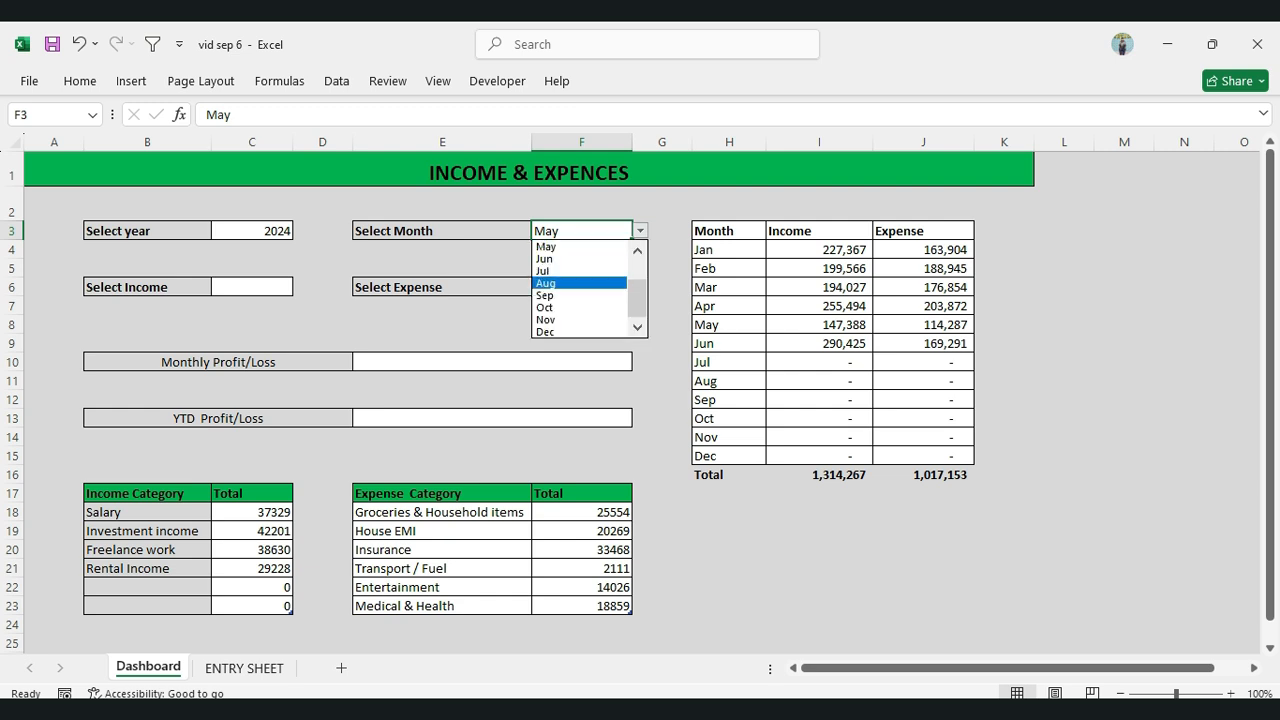
pyautogui.press('Return')
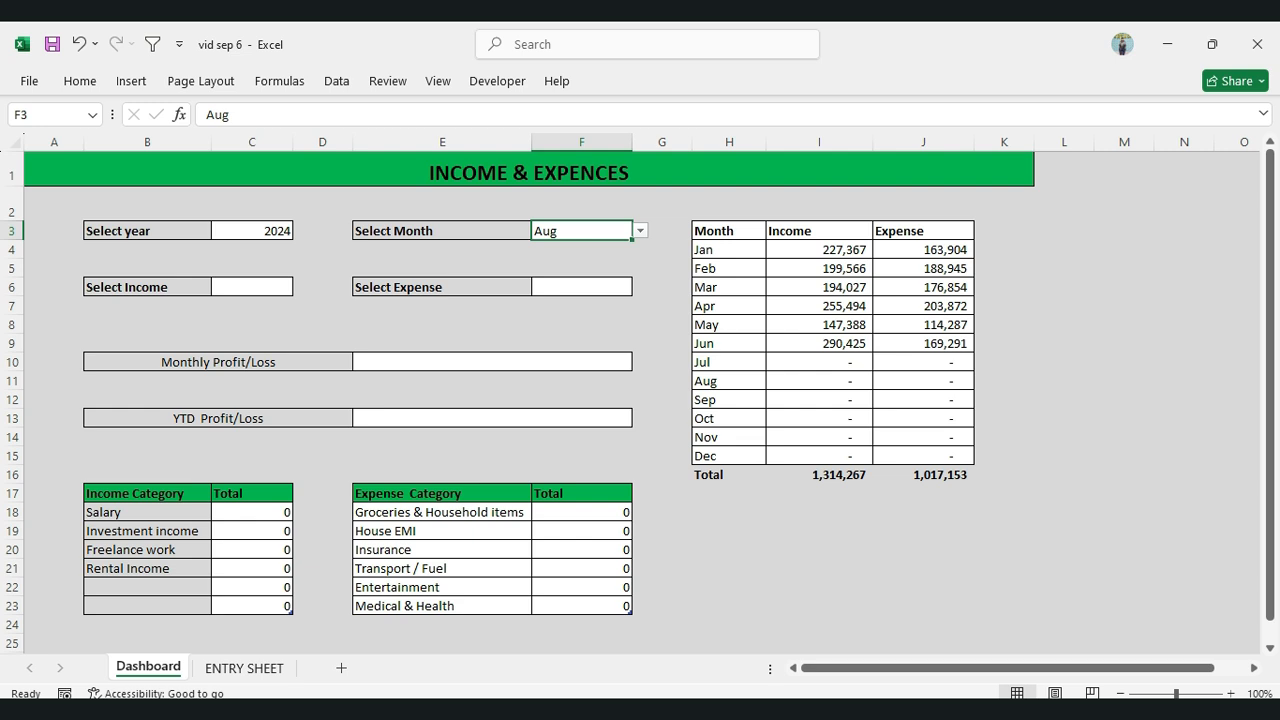
# Set the dashboard month in F3 to Mar
pyautogui.click(641, 231)
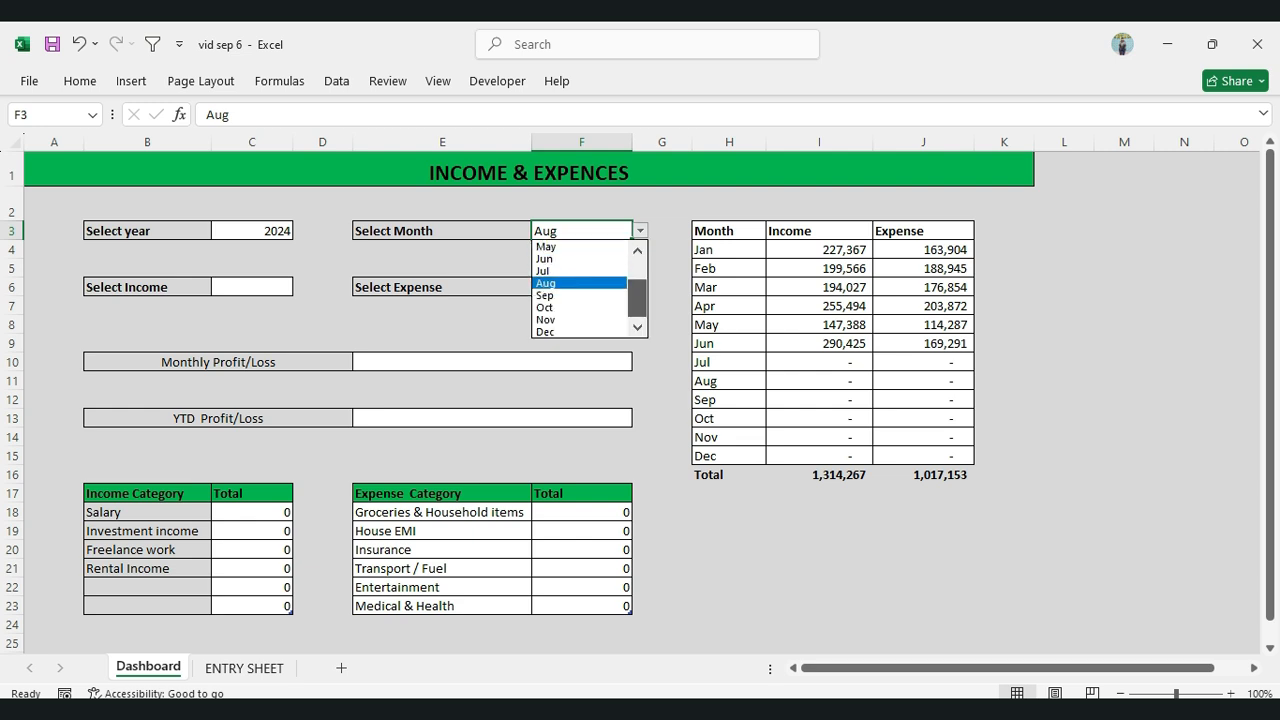
pyautogui.moveTo(637, 297); pyautogui.dragTo(637, 276)
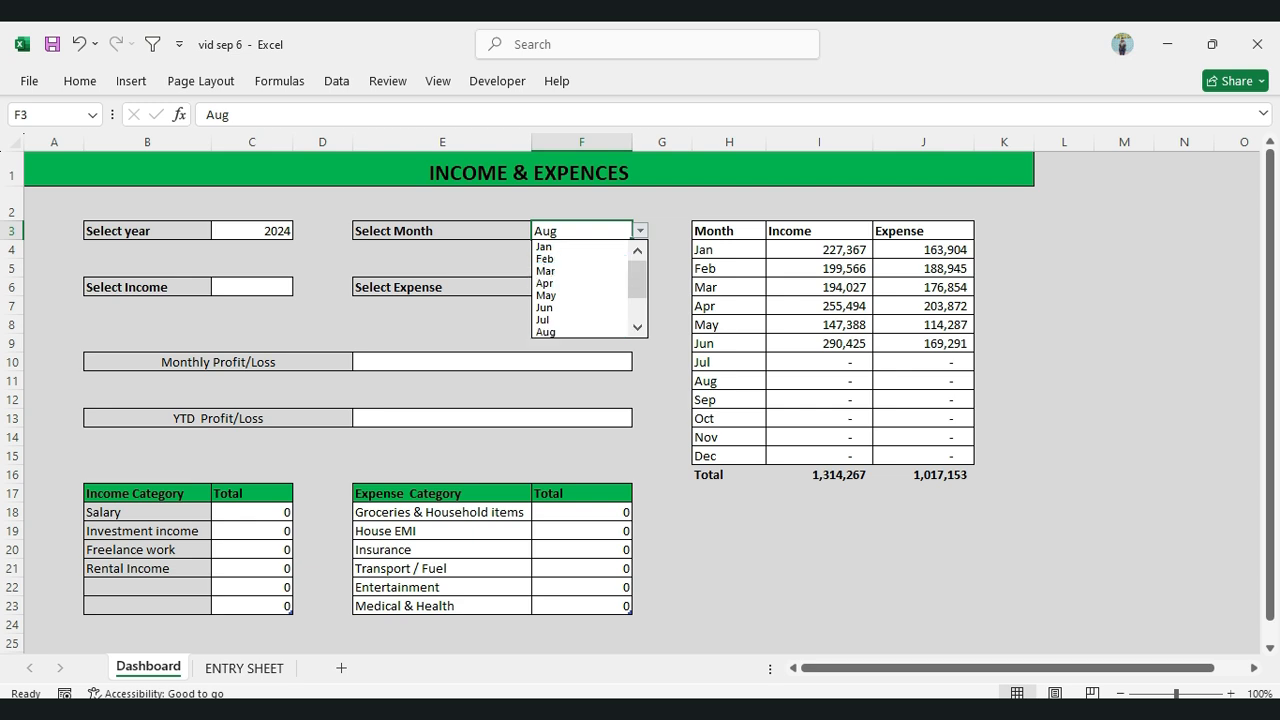
pyautogui.click(579, 271)
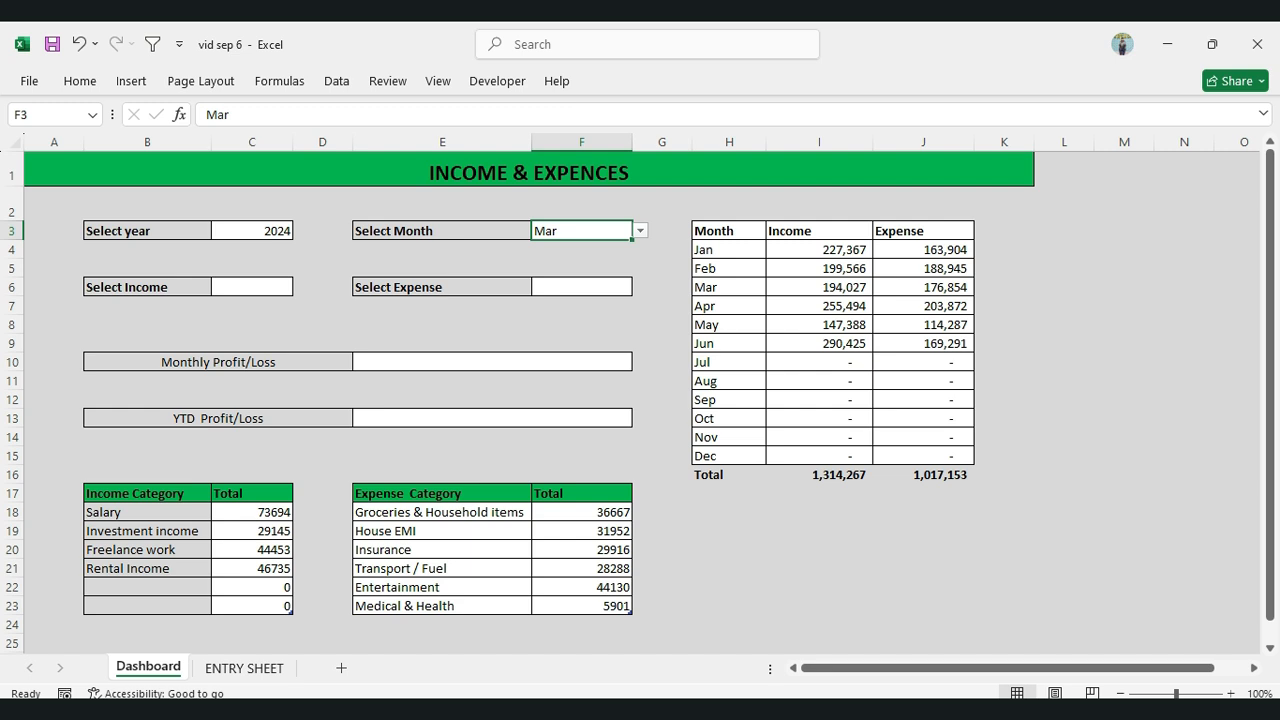
# Extend the Expense Category table down to row 27 and apply comma style to the totals in F18:F24
pyautogui.click(252, 512)
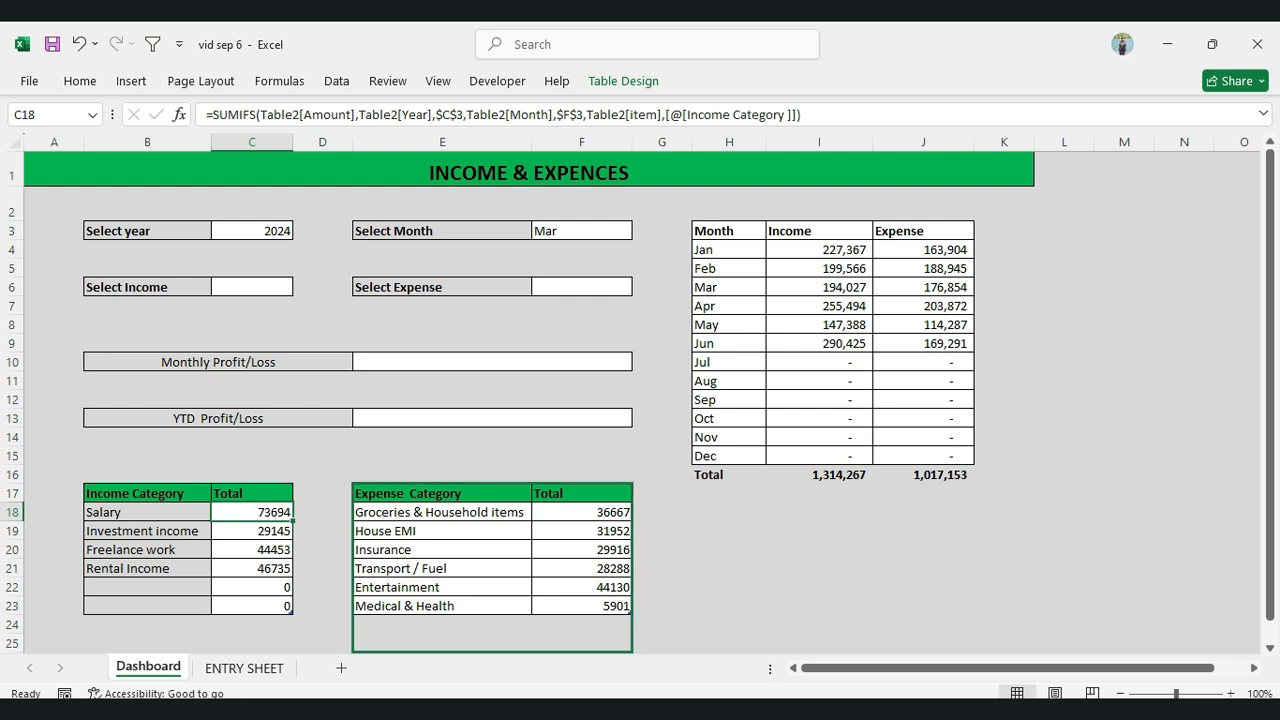
pyautogui.scroll(-1, 640, 400)
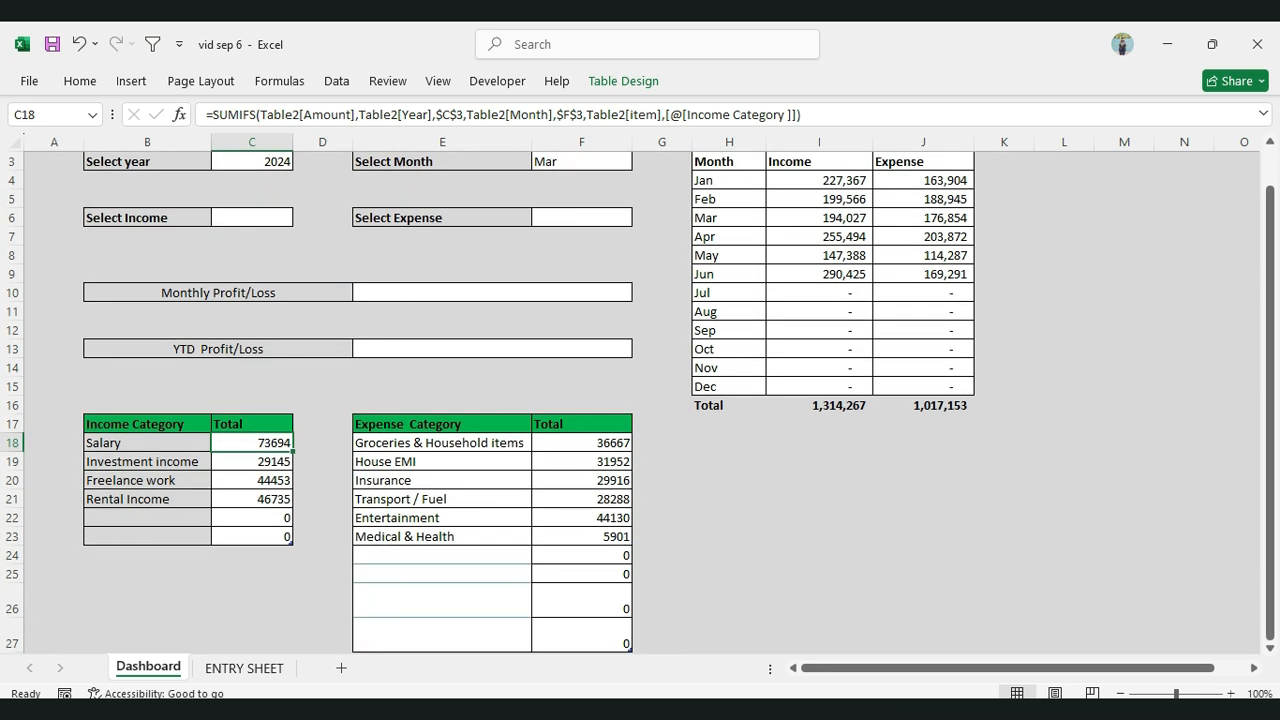
pyautogui.click(582, 443)
pyautogui.moveTo(582, 443); pyautogui.dragTo(582, 555)
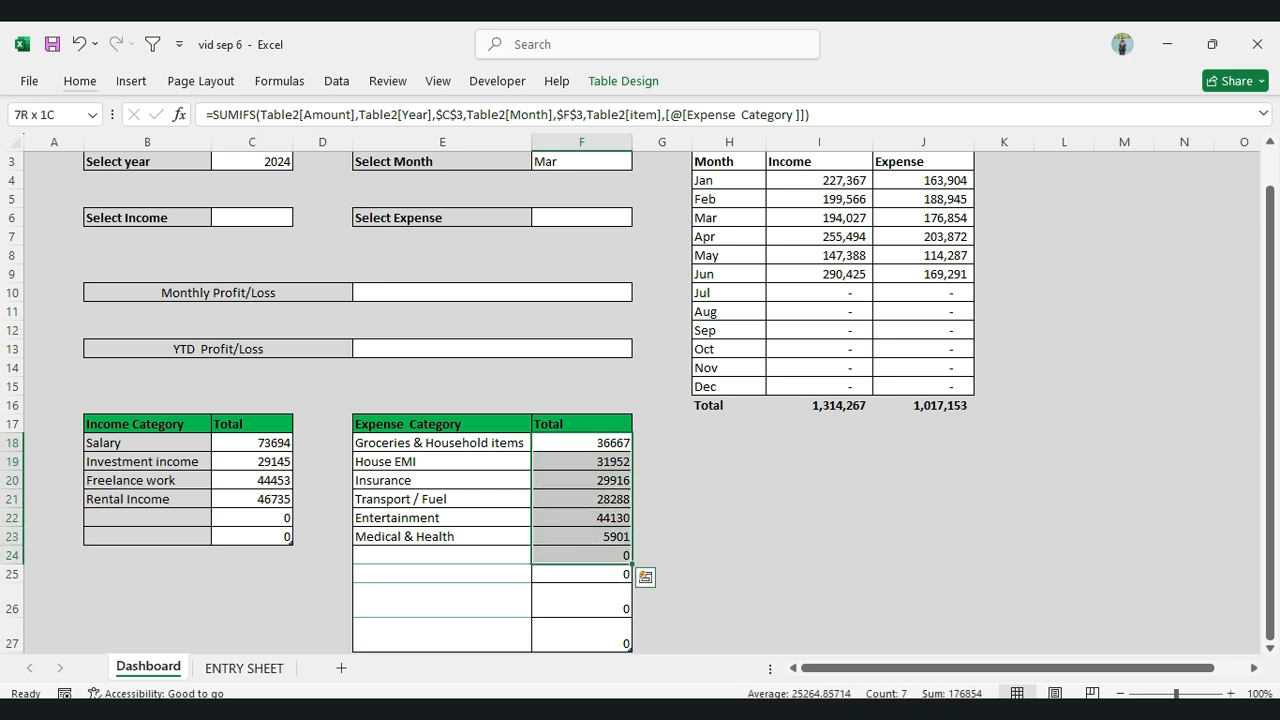
pyautogui.click(80, 81)
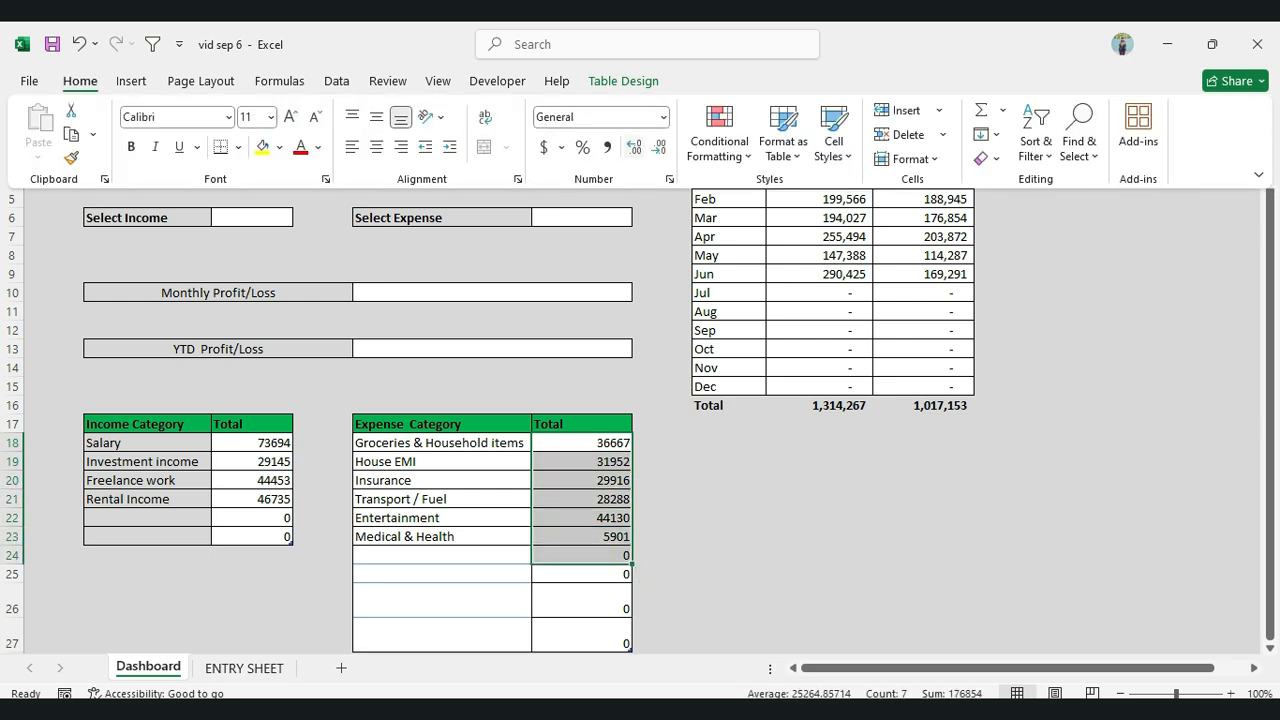
pyautogui.click(606, 147)
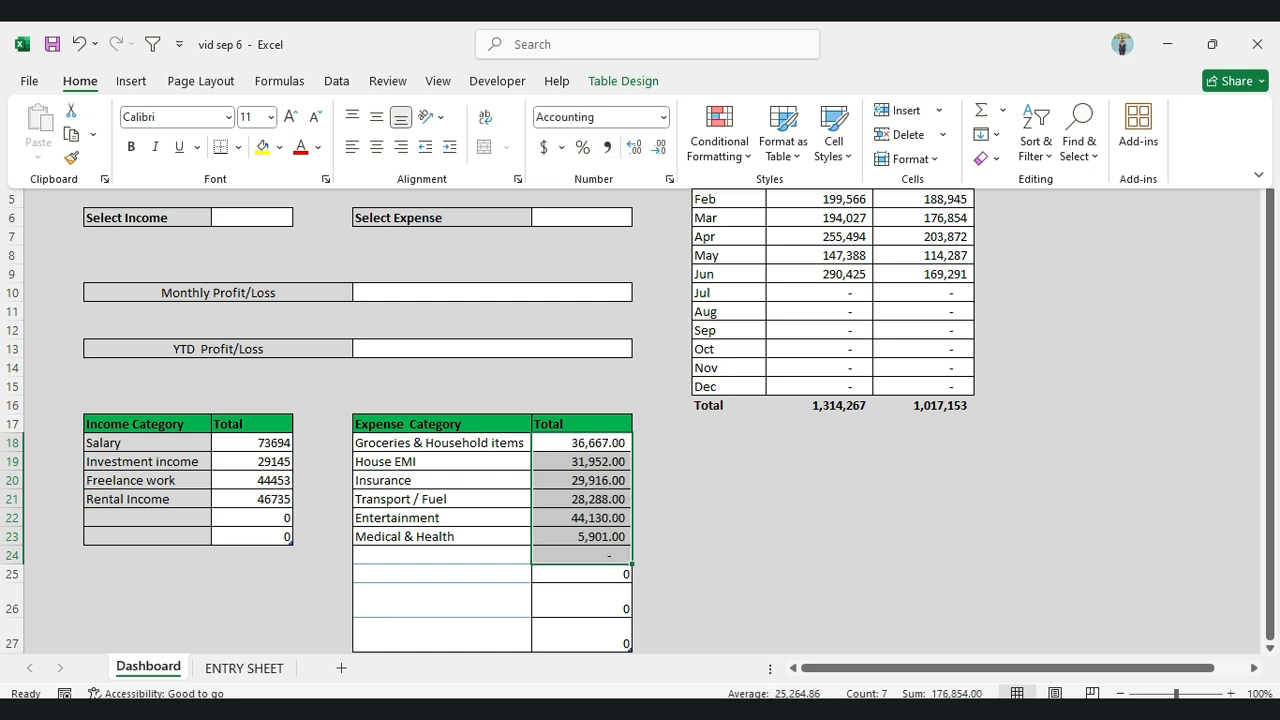
# Apply comma style to the Income Category totals in C18:C23
pyautogui.click(251, 443)
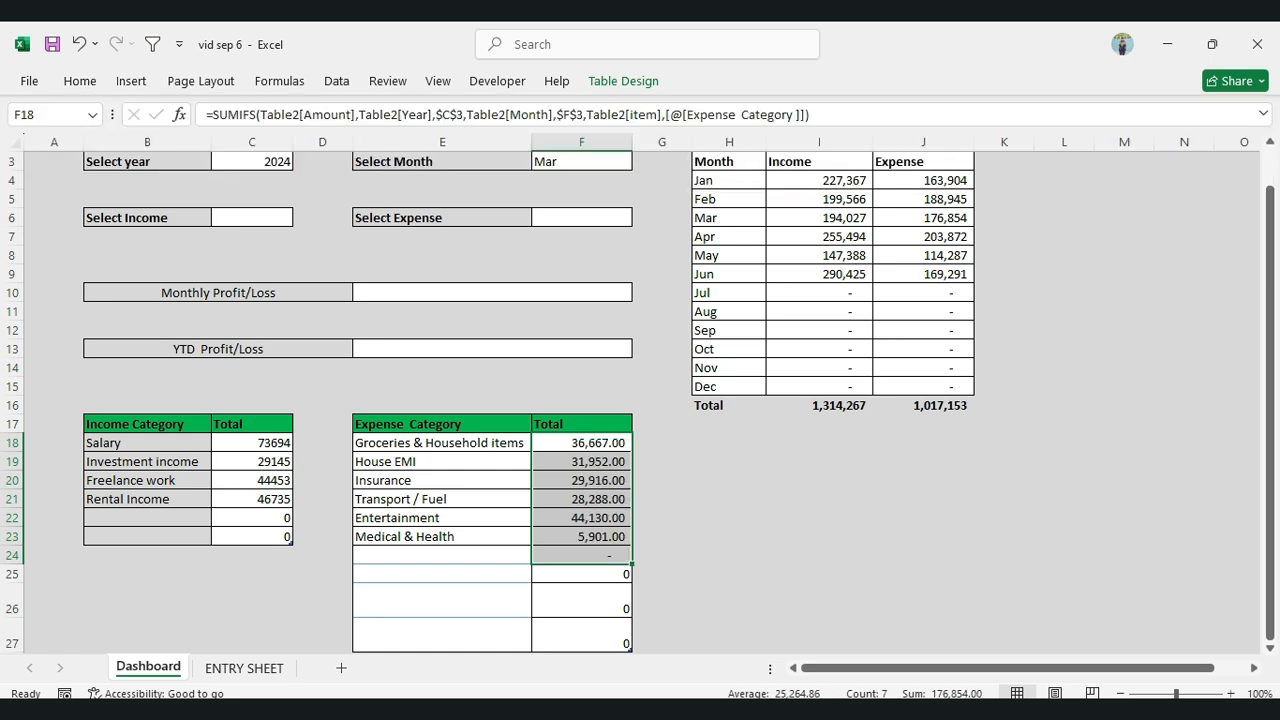
pyautogui.click(251, 443)
pyautogui.moveTo(251, 443); pyautogui.dragTo(251, 536)
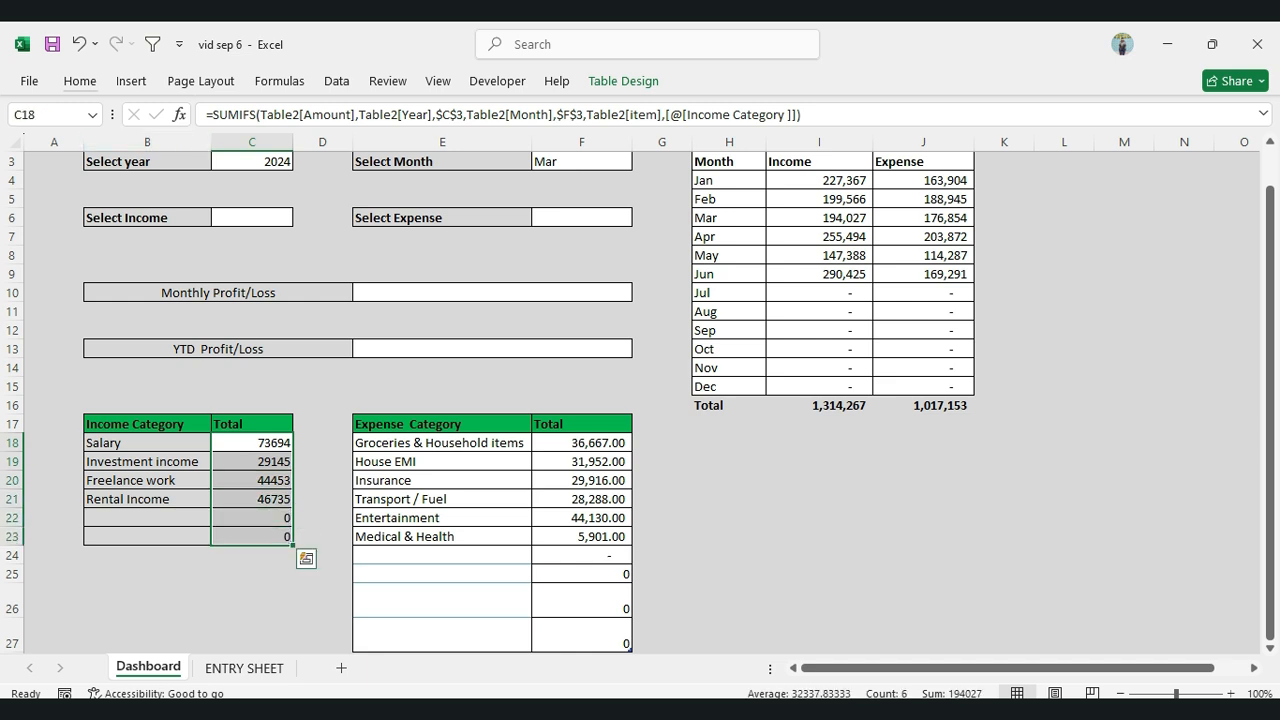
pyautogui.click(80, 81)
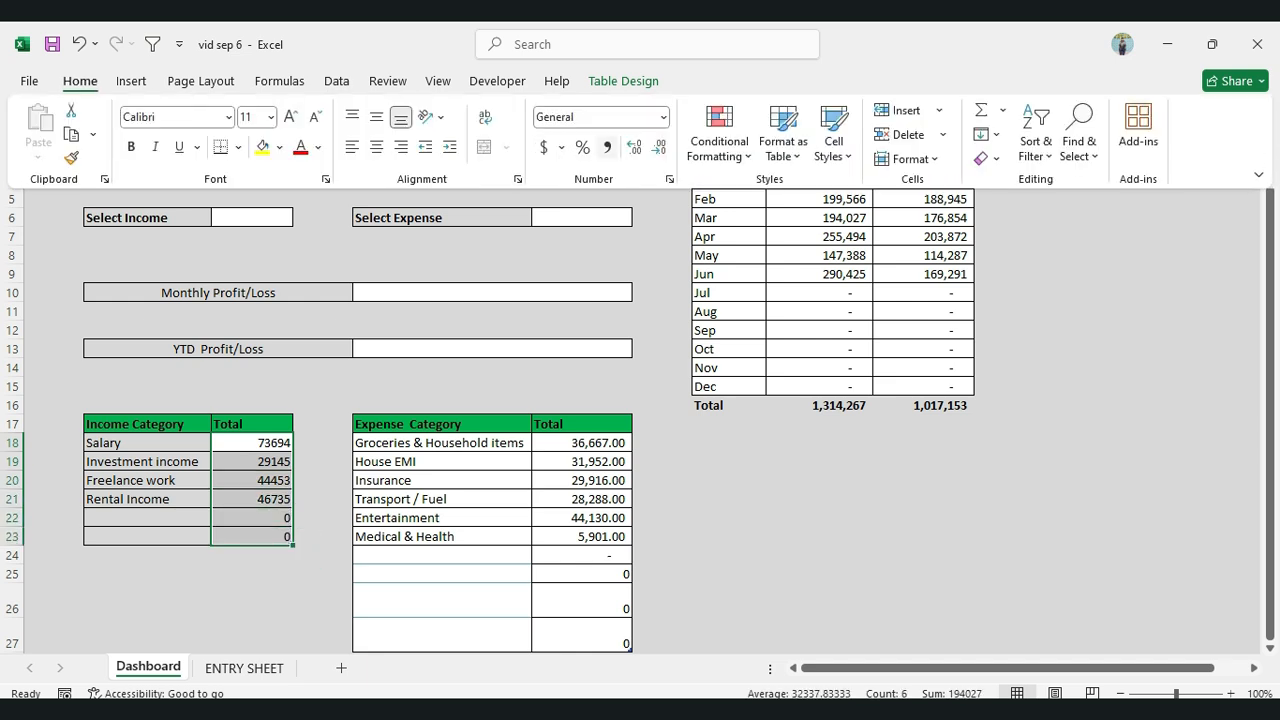
pyautogui.click(607, 147)
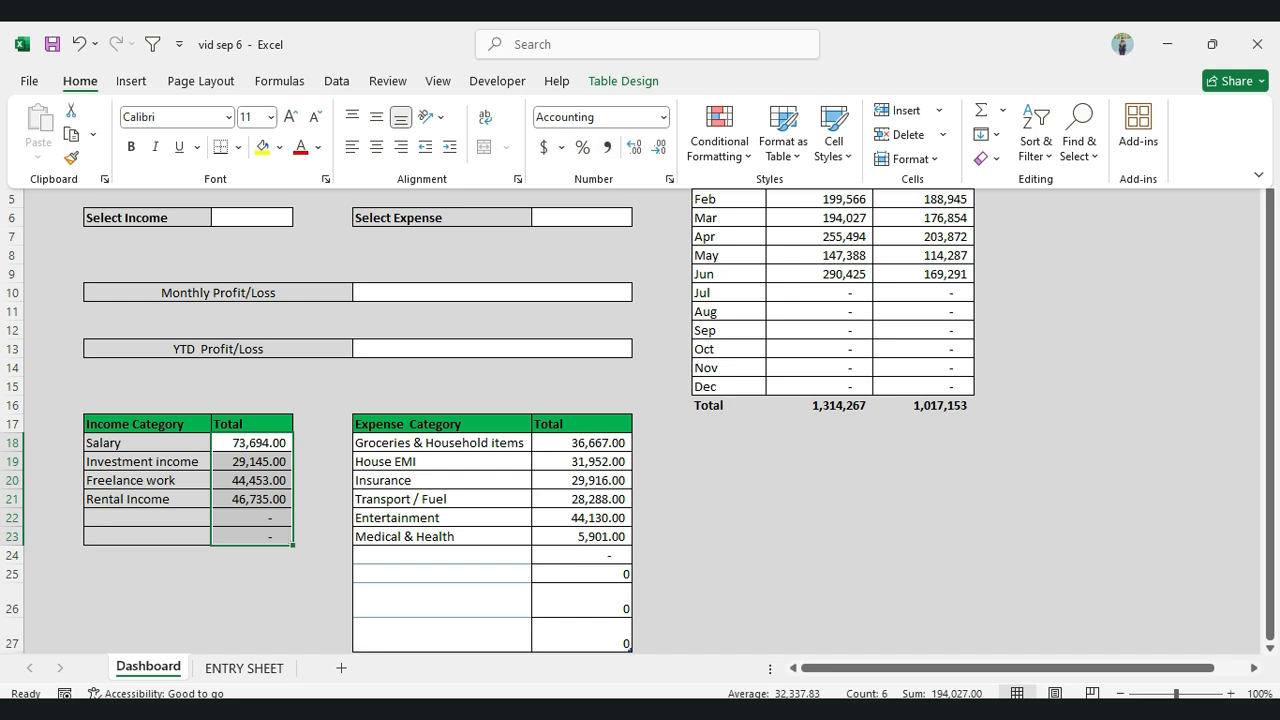
pyautogui.click(819, 255)
pyautogui.click(819, 255)
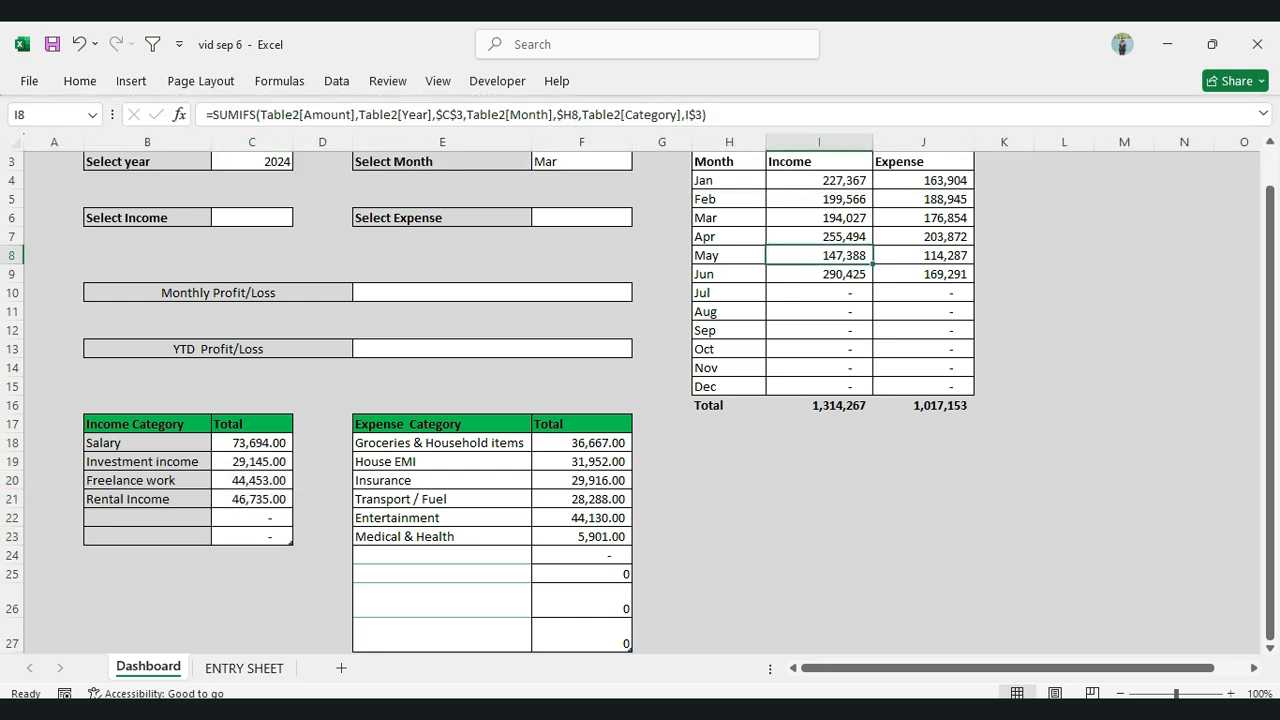
# Total the Income Category amounts in the Select Income cell C6 with =SUM(Table3[Total])
pyautogui.press('Up')
pyautogui.press('Up')
pyautogui.press('Up')
pyautogui.press('Up')
pyautogui.press('Up')
pyautogui.press('Up')
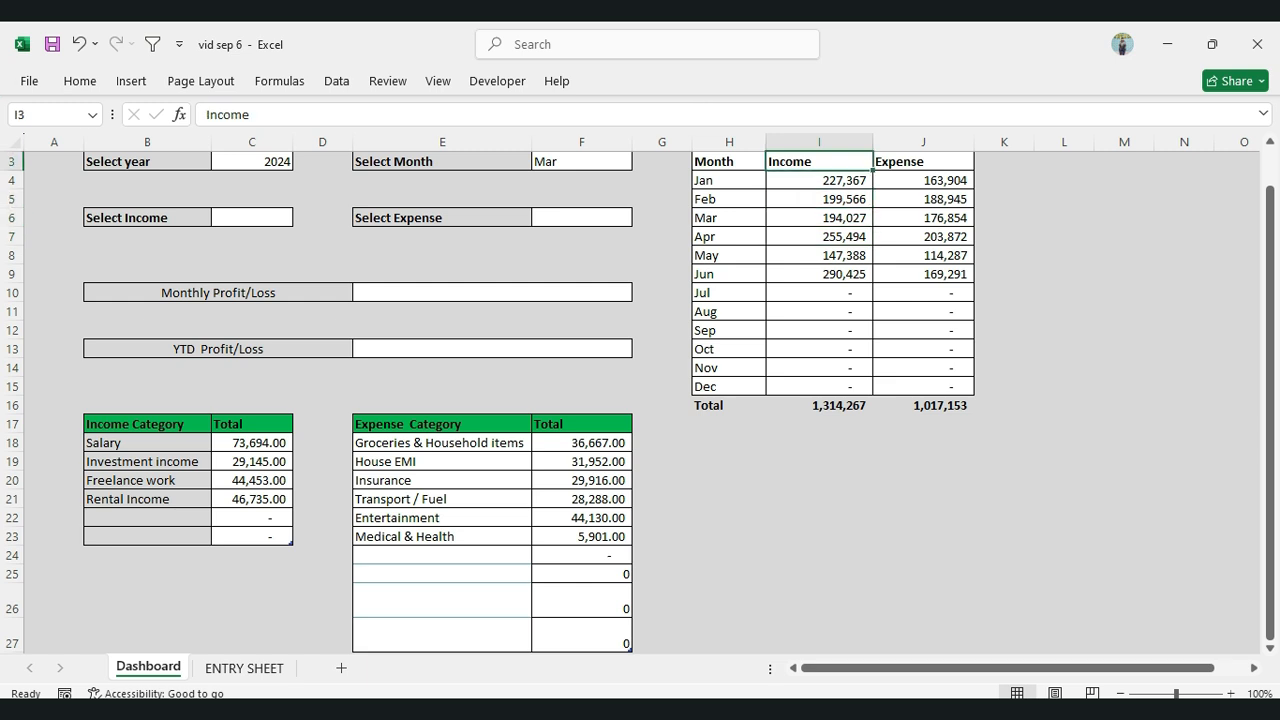
pyautogui.press('Up')
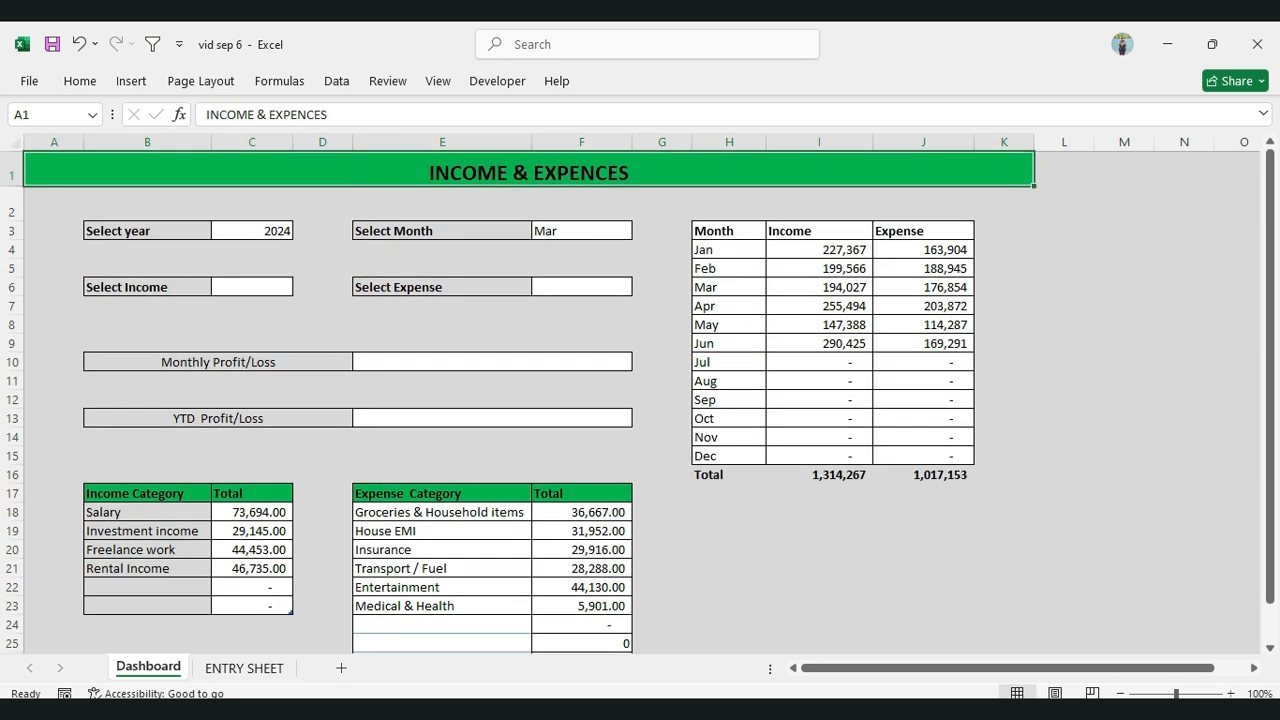
pyautogui.press('Down')
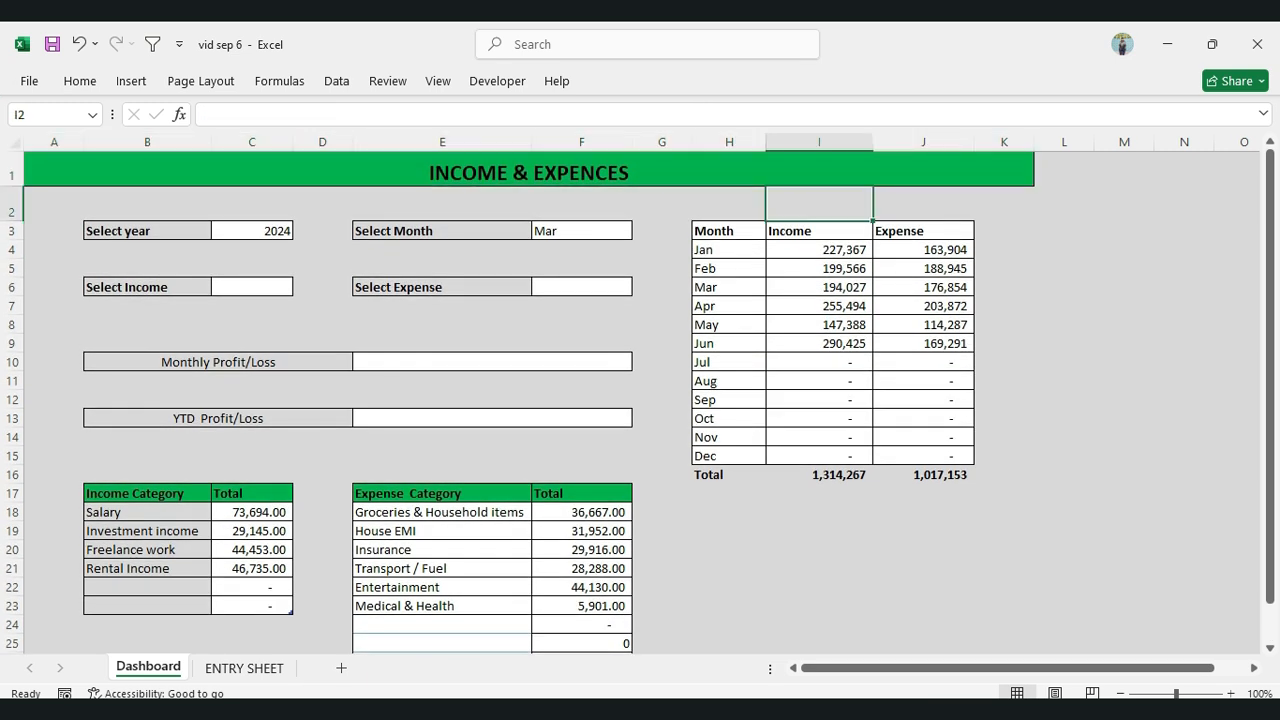
pyautogui.click(252, 287)
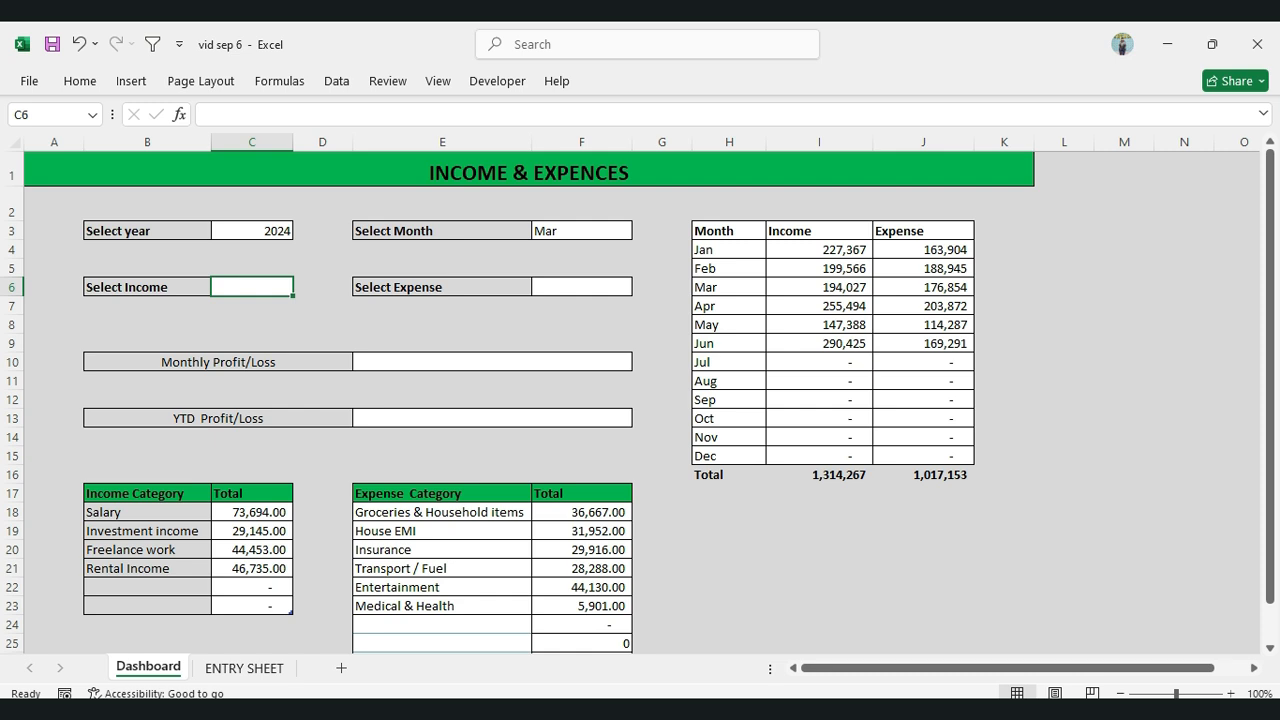
pyautogui.write('=sum(')
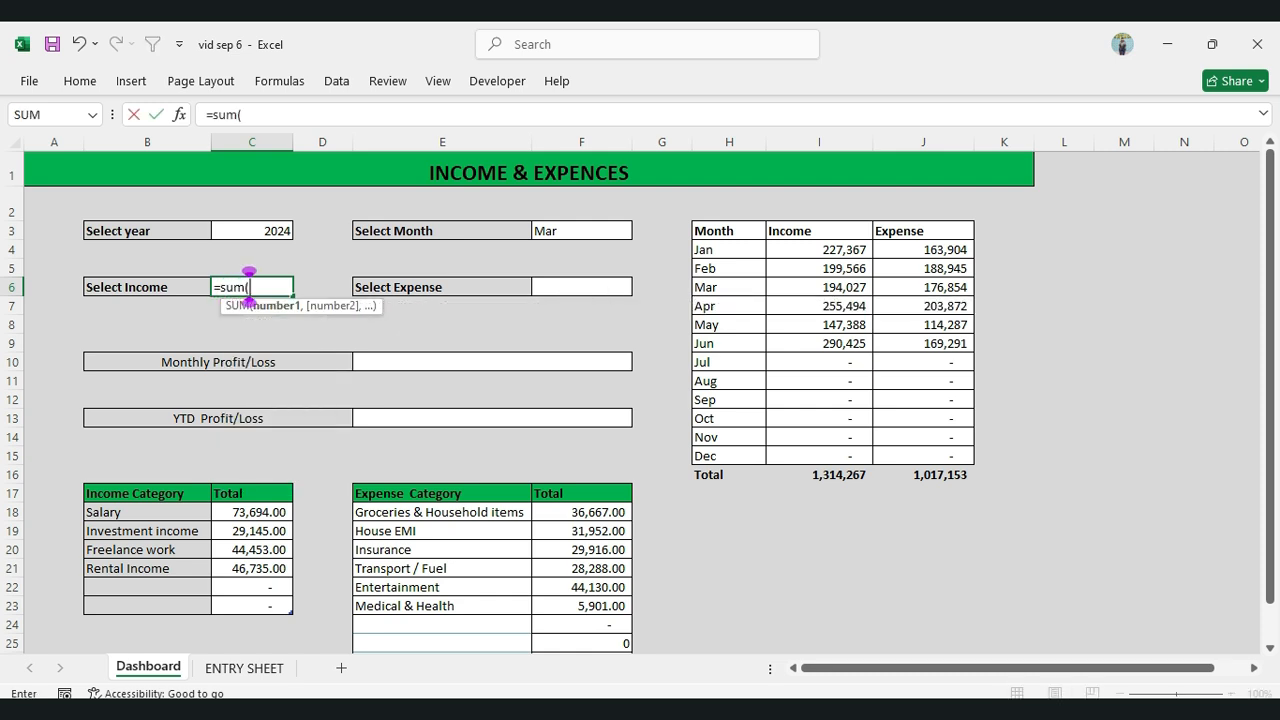
pyautogui.moveTo(250, 511); pyautogui.dragTo(285, 616)
pyautogui.click(322, 114)
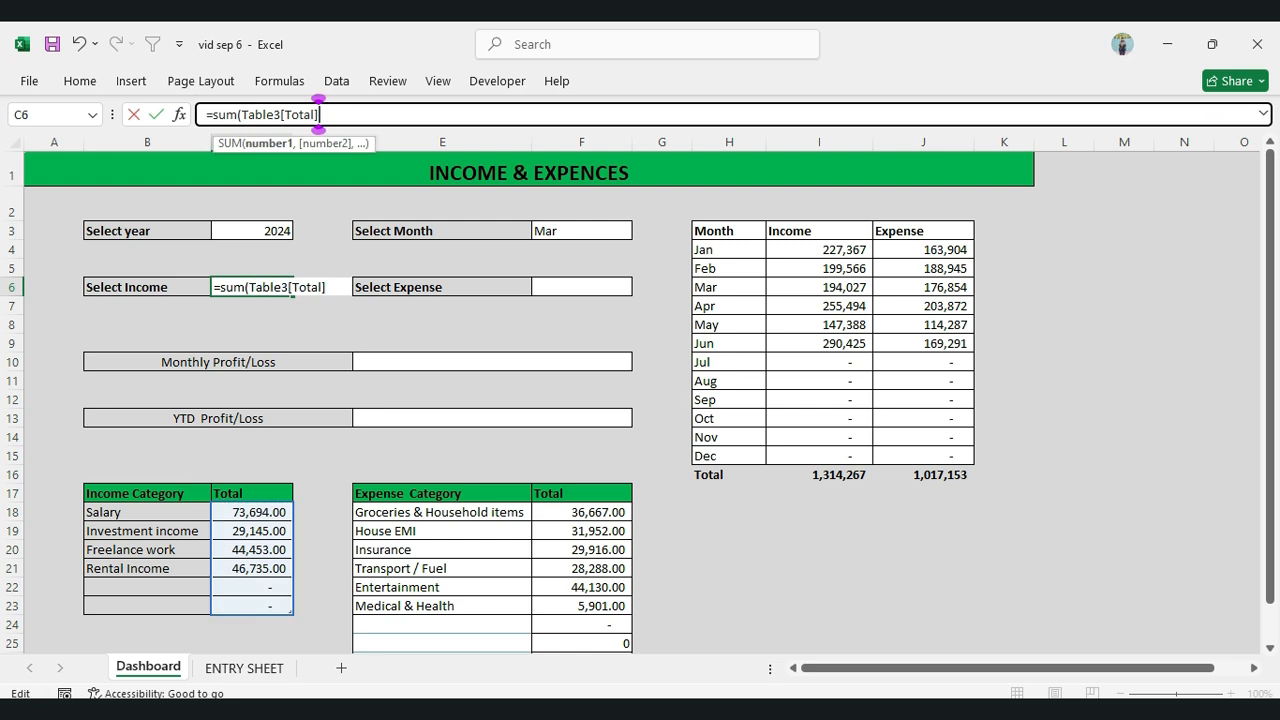
pyautogui.write(')')
pyautogui.press('Return')
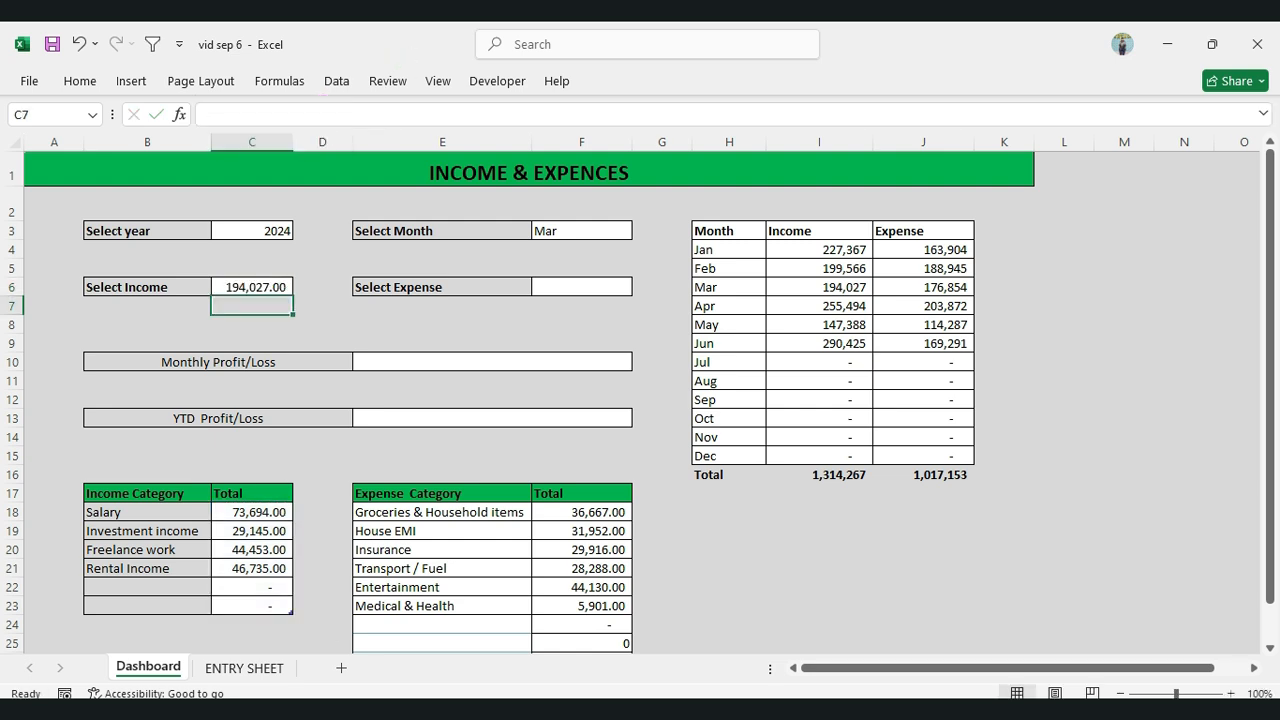
pyautogui.press('Up')
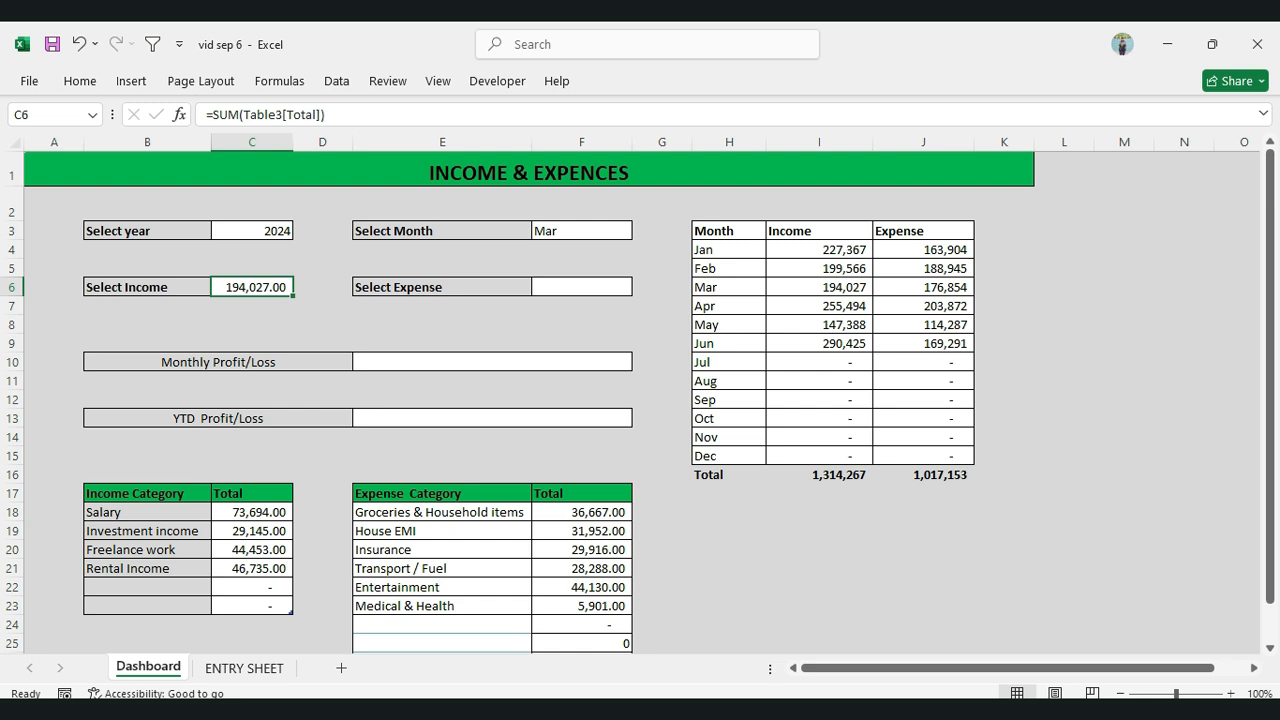
# Total the Expense Category amounts in the Select Expense cell F6 with =SUM(F18:F25)
pyautogui.click(581, 287)
pyautogui.write('=sum')
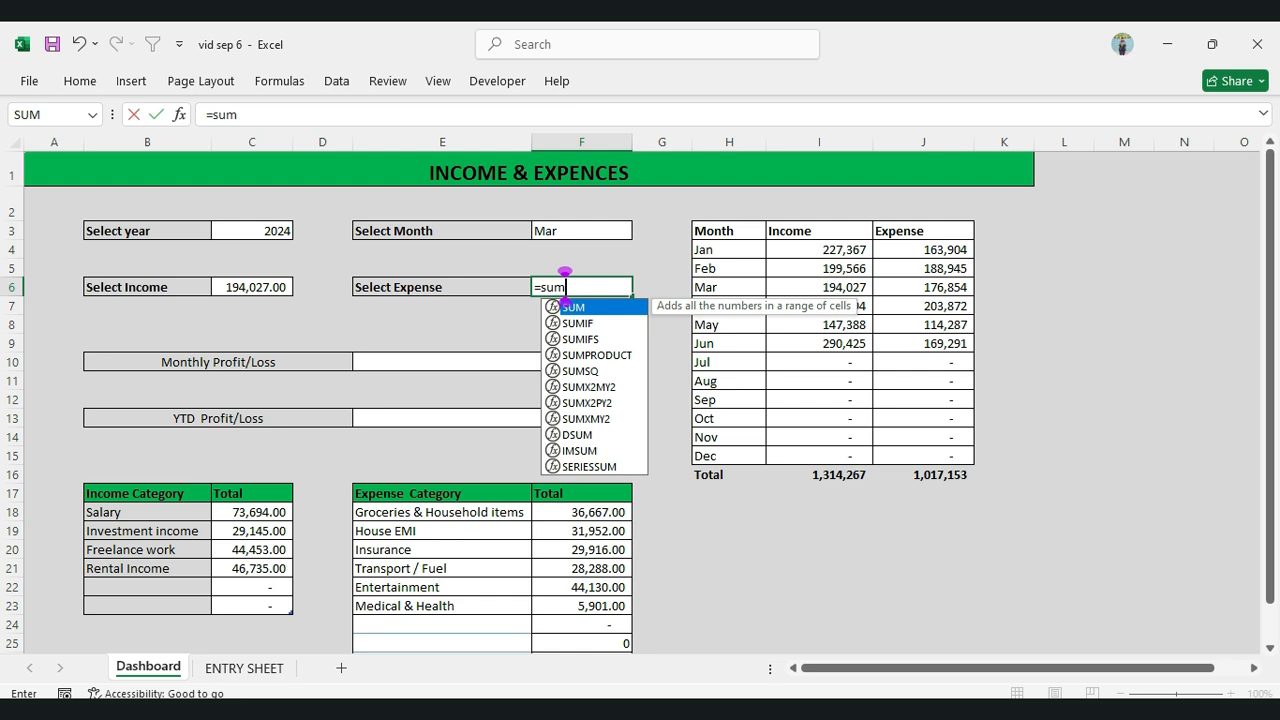
pyautogui.write('(')
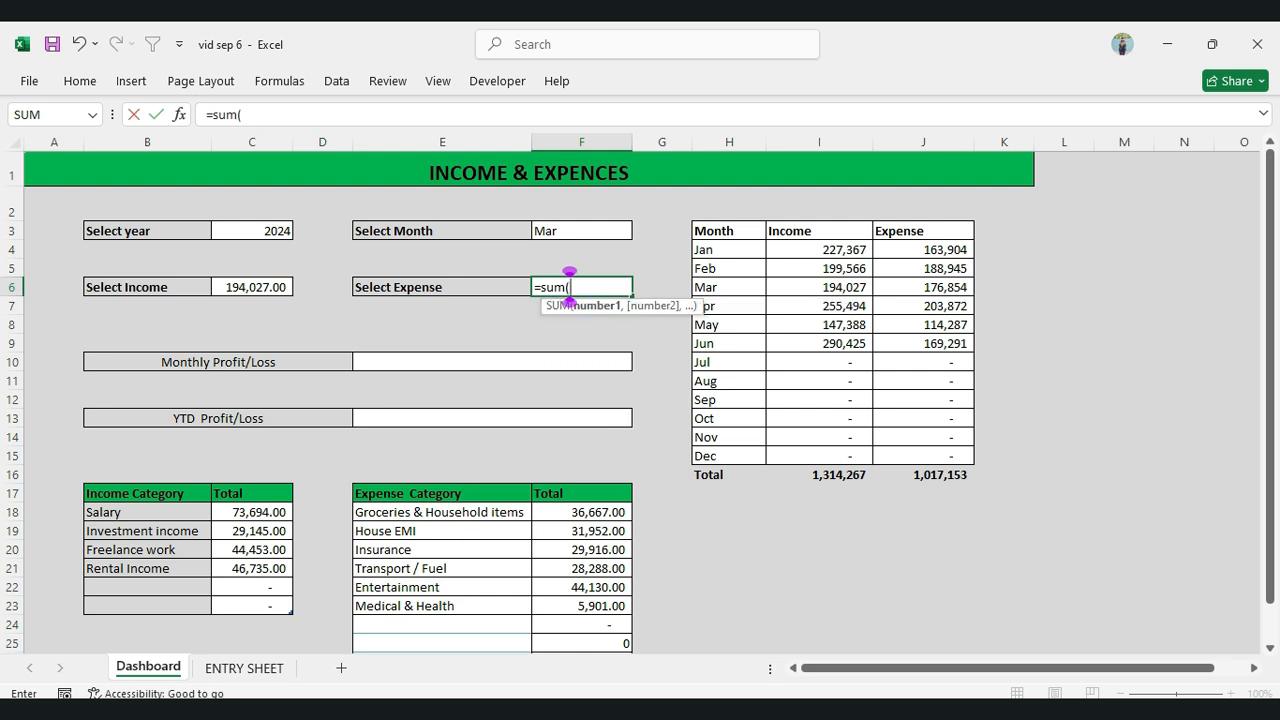
pyautogui.click(581, 512)
pyautogui.moveTo(581, 512); pyautogui.dragTo(581, 643)
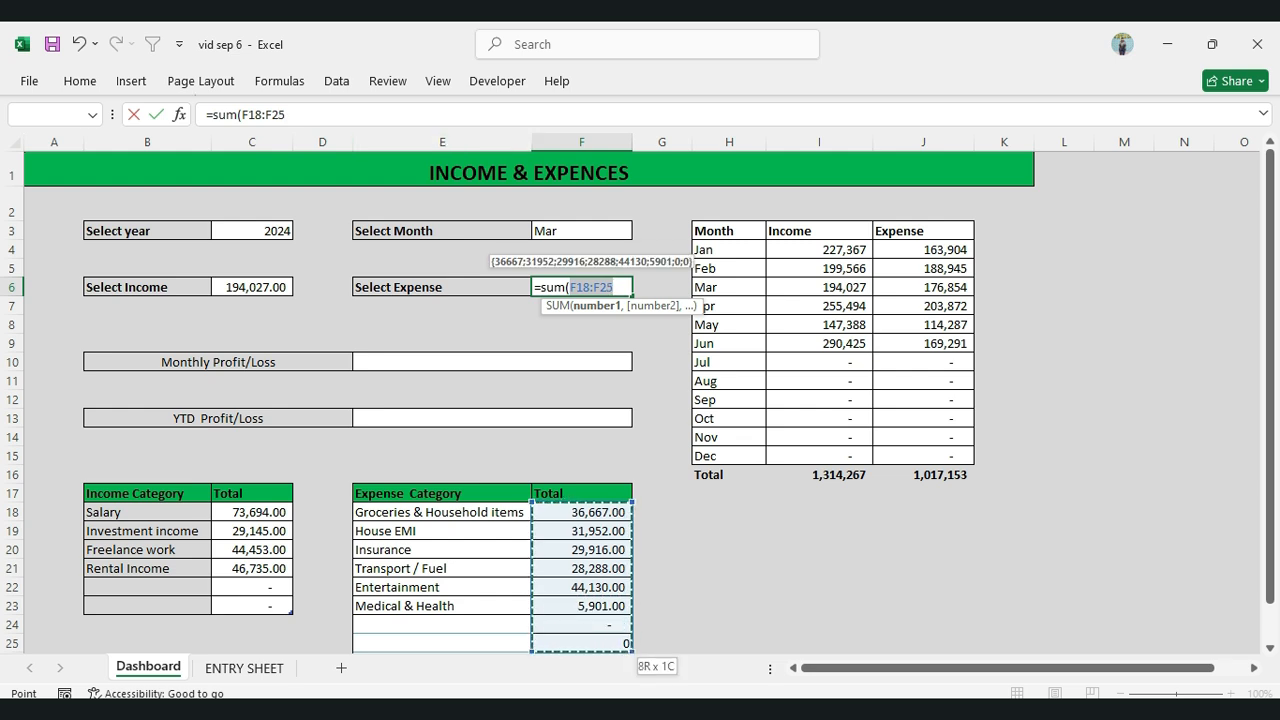
pyautogui.click(285, 114)
pyautogui.write(')')
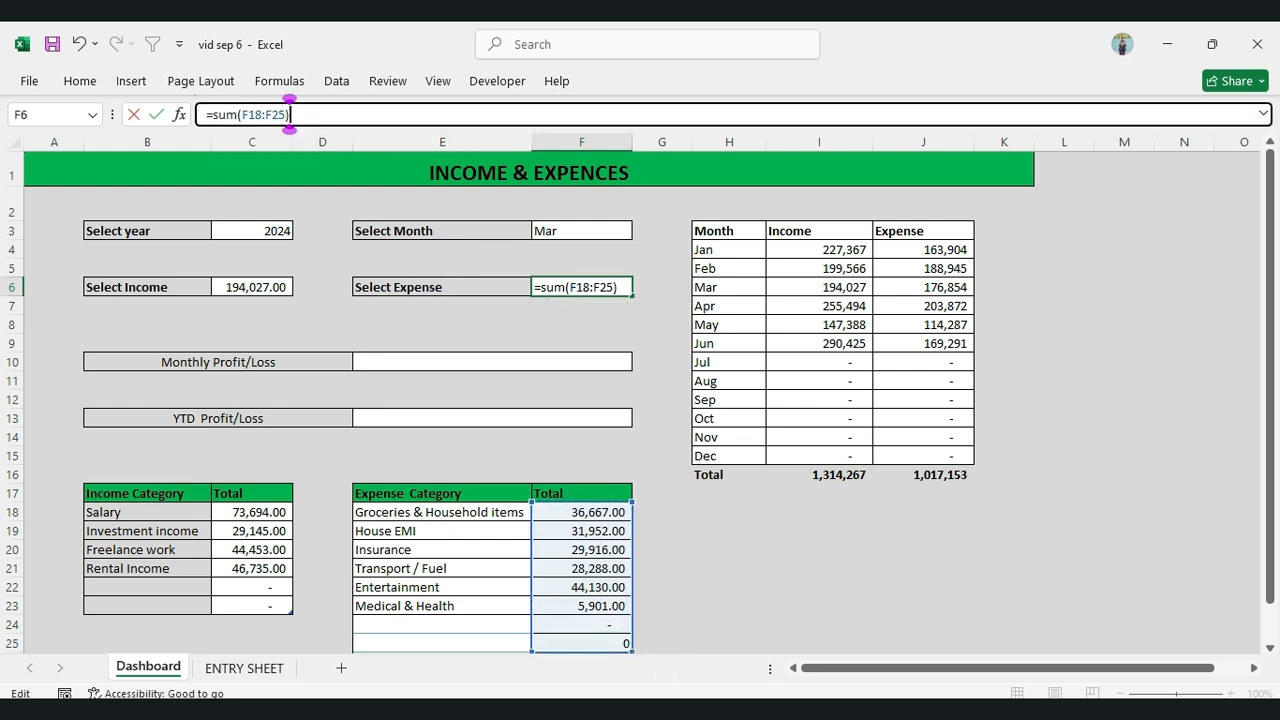
pyautogui.press('Return')
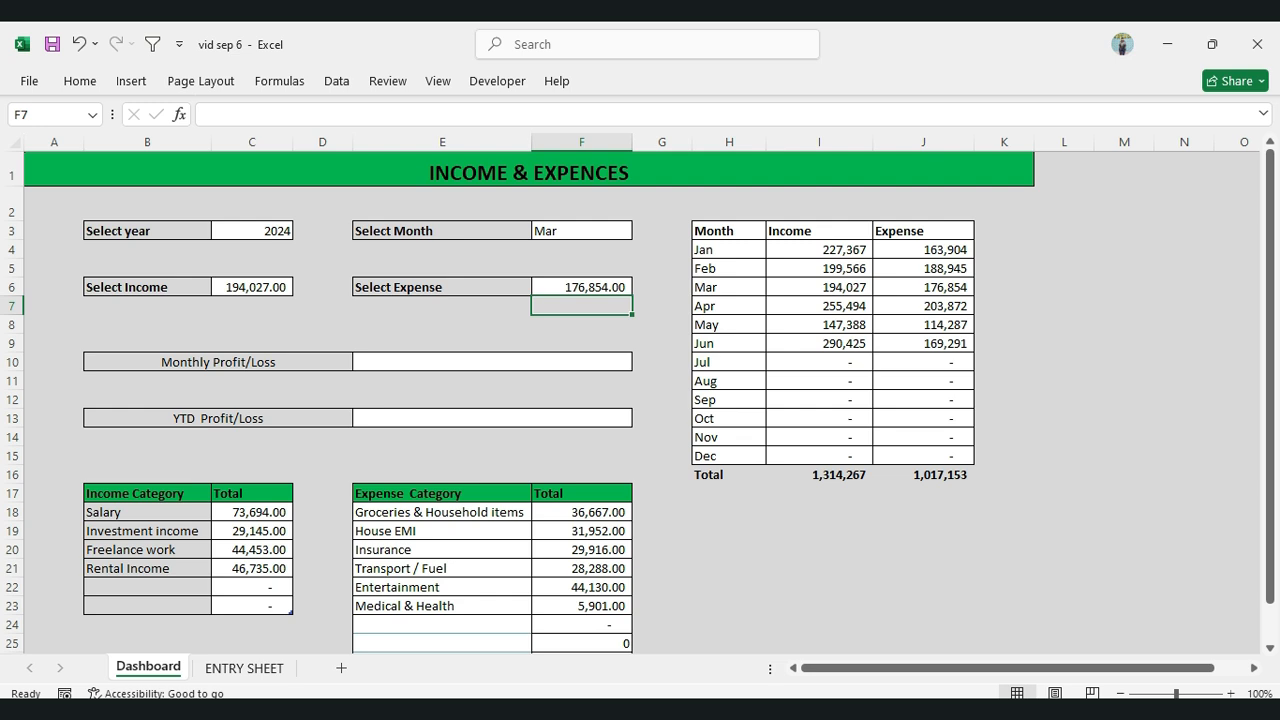
pyautogui.click(581, 287)
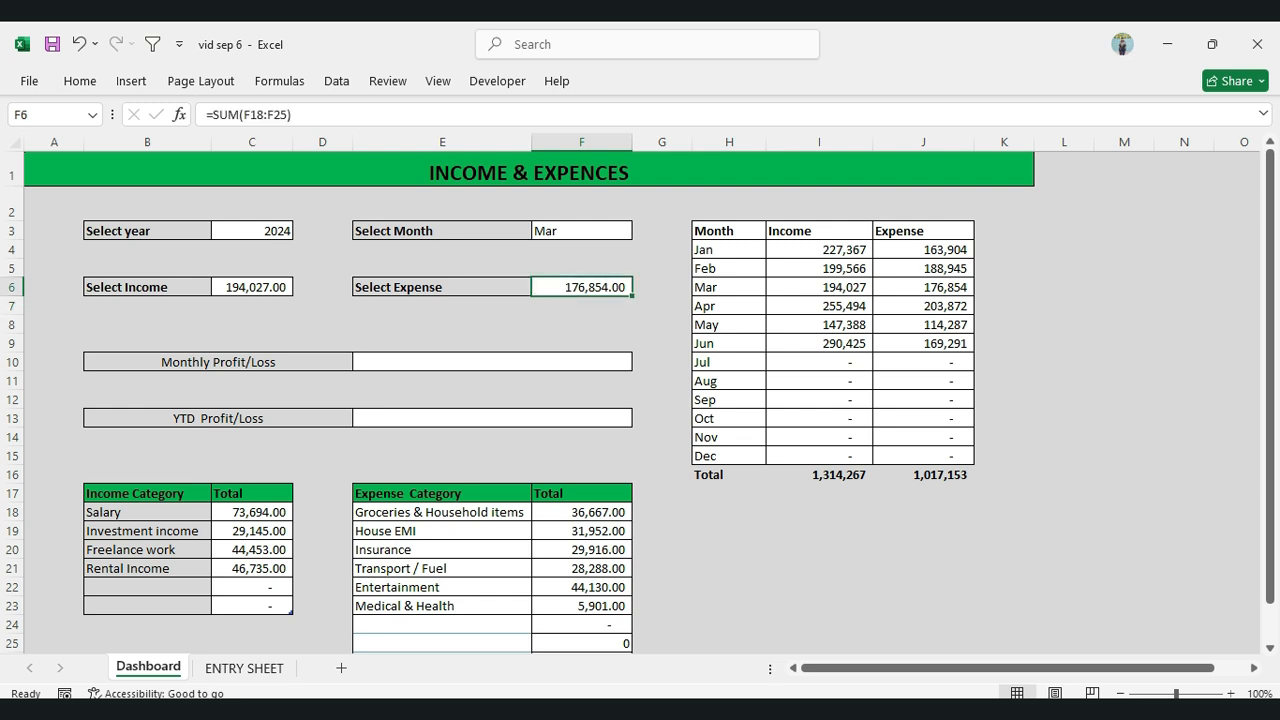
# Calculate the Monthly Profit/Loss in E10 with =SUM(Table3[Total])-SUM(F18:F25)
pyautogui.click(491, 362)
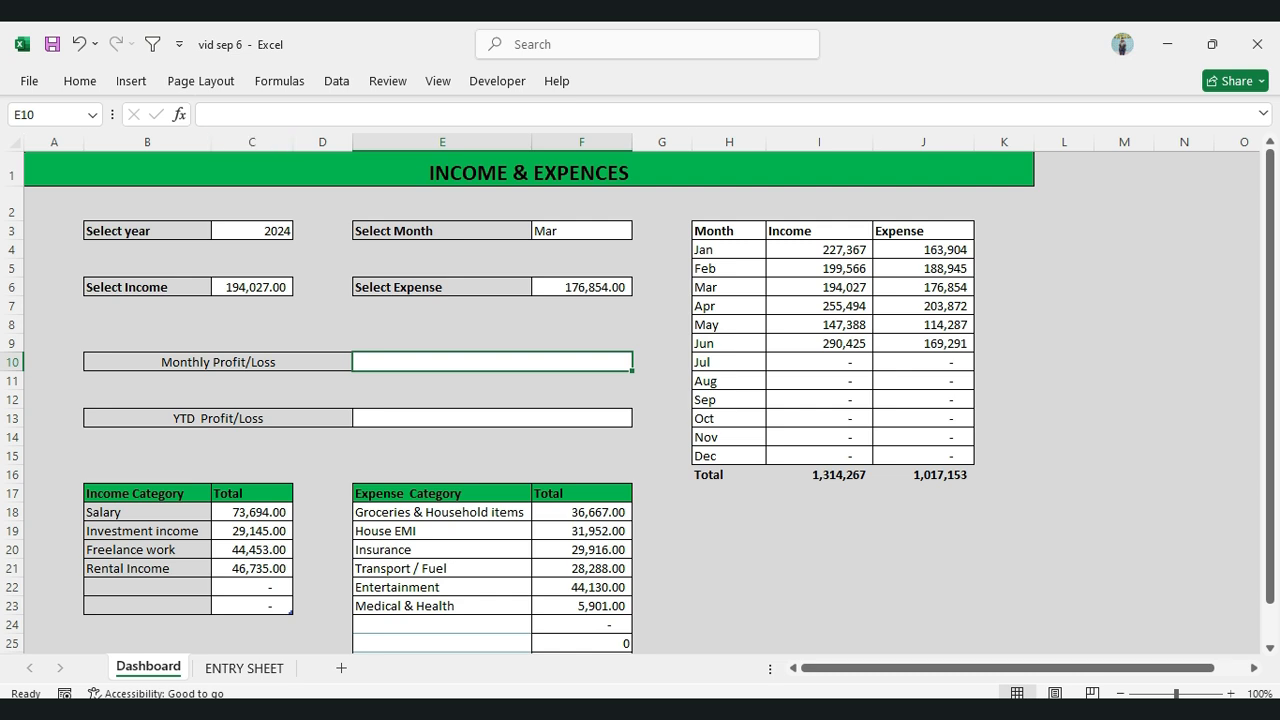
pyautogui.click(205, 114)
pyautogui.write('=sum')
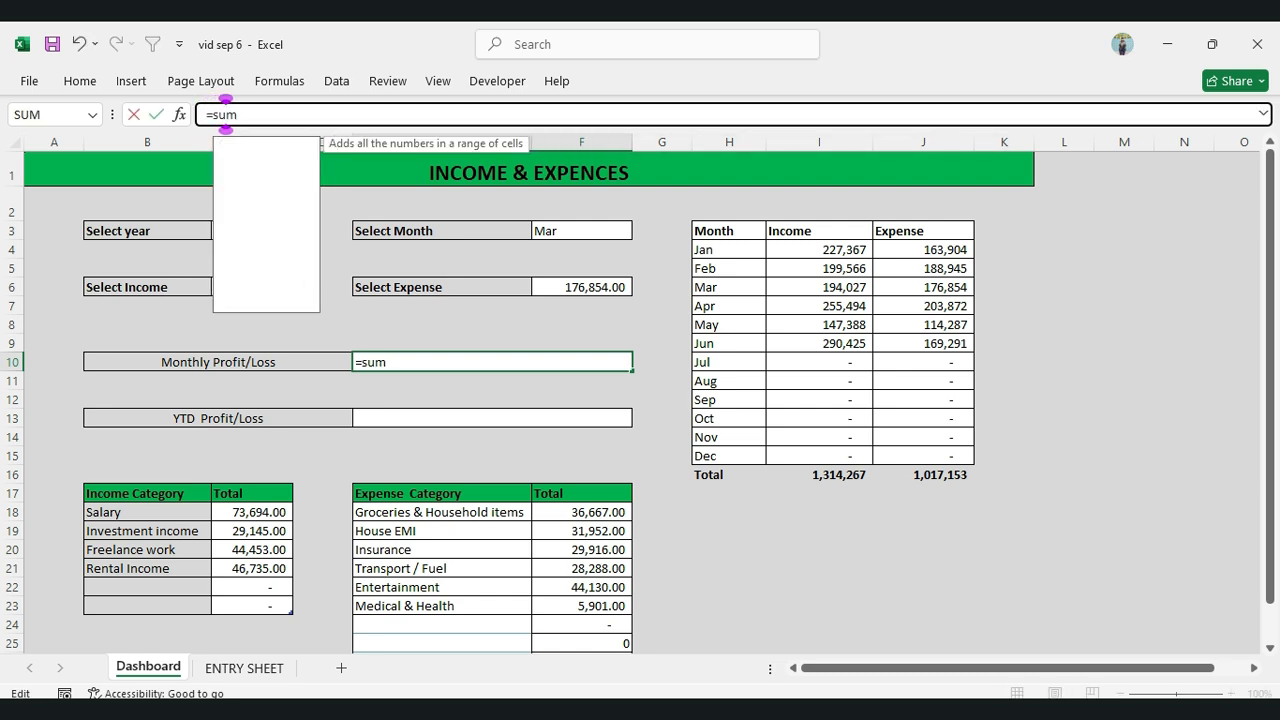
pyautogui.write('(')
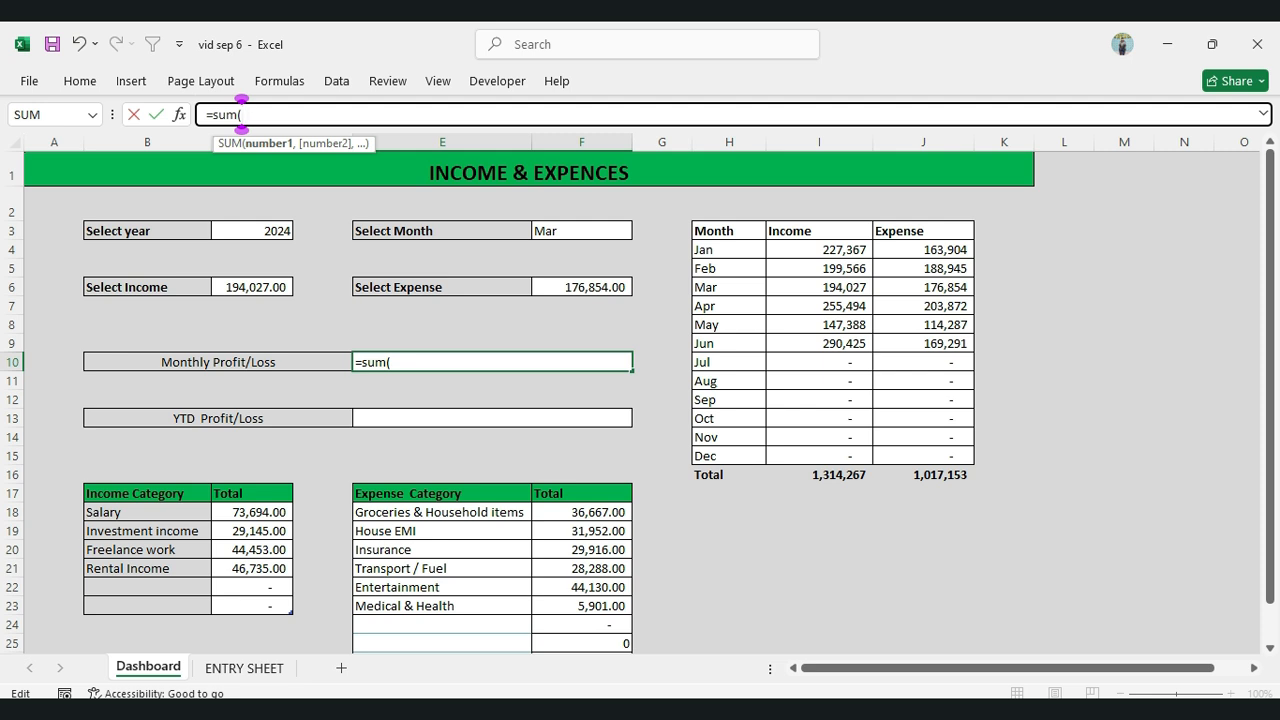
pyautogui.moveTo(252, 512); pyautogui.dragTo(285, 608)
pyautogui.click(318, 114)
pyautogui.write(')-')
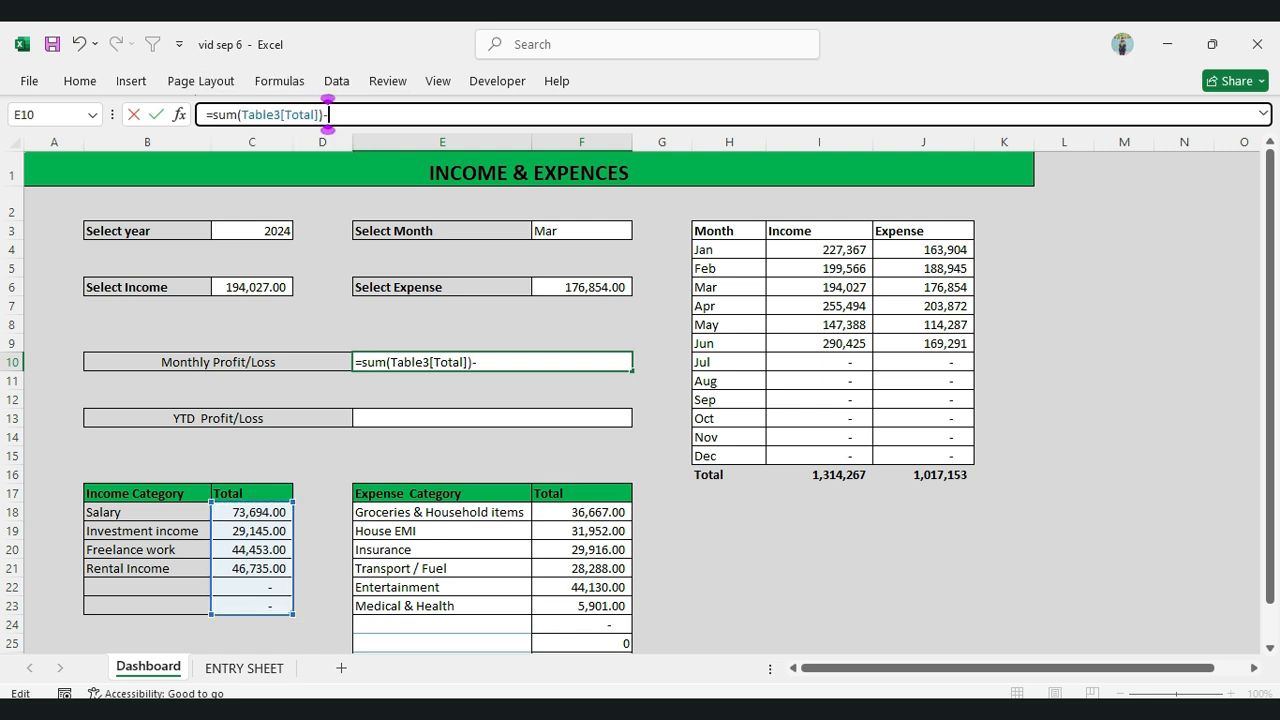
pyautogui.write('sum')
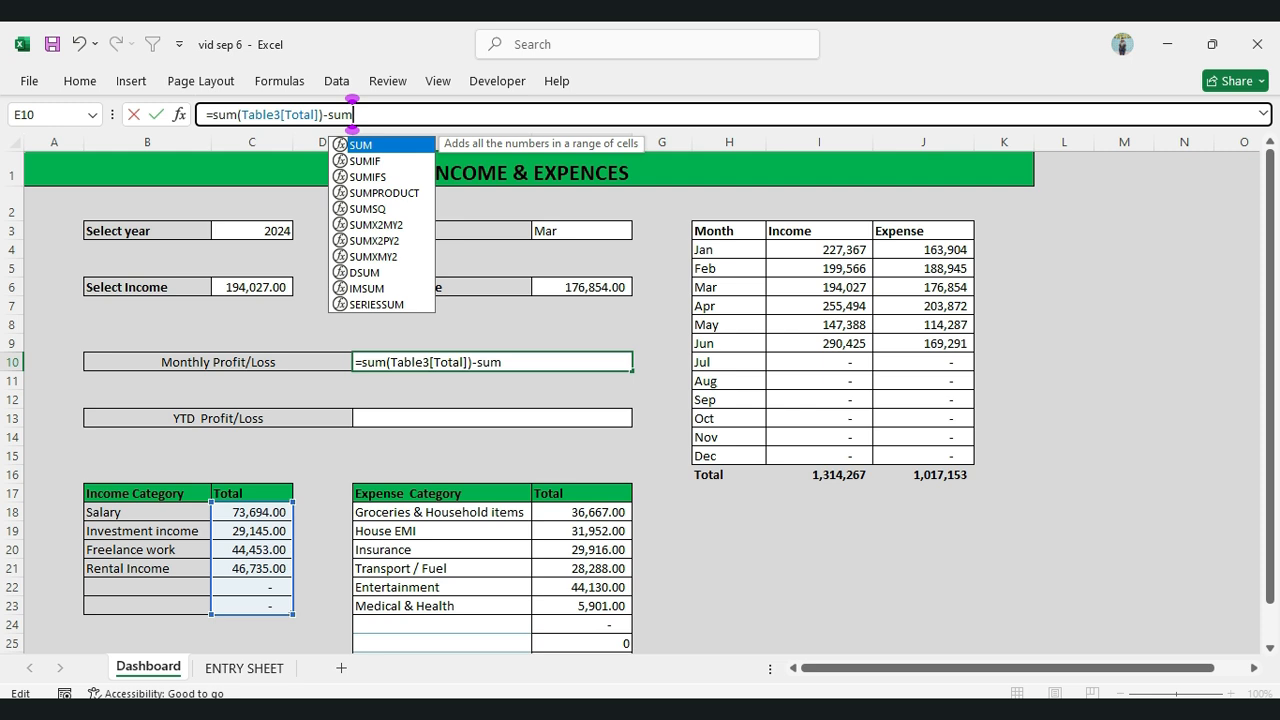
pyautogui.write('(')
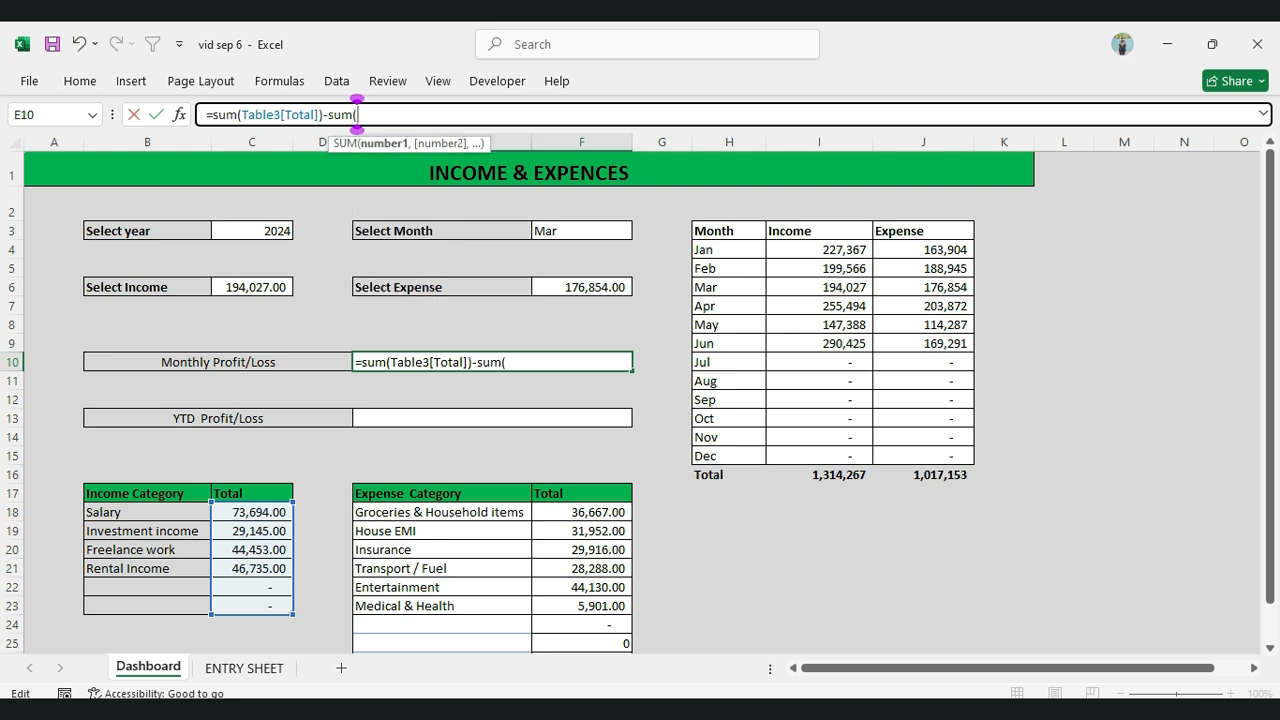
pyautogui.moveTo(600, 512); pyautogui.dragTo(622, 644)
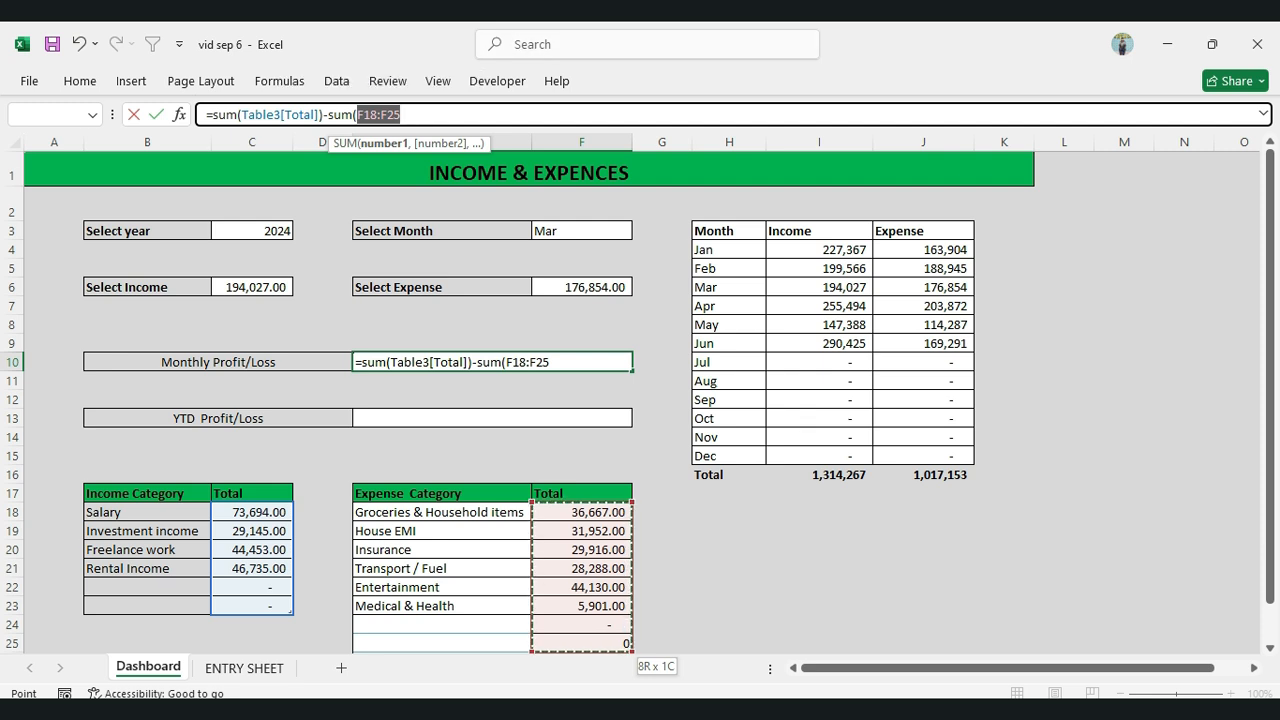
pyautogui.click(402, 114)
pyautogui.write(')')
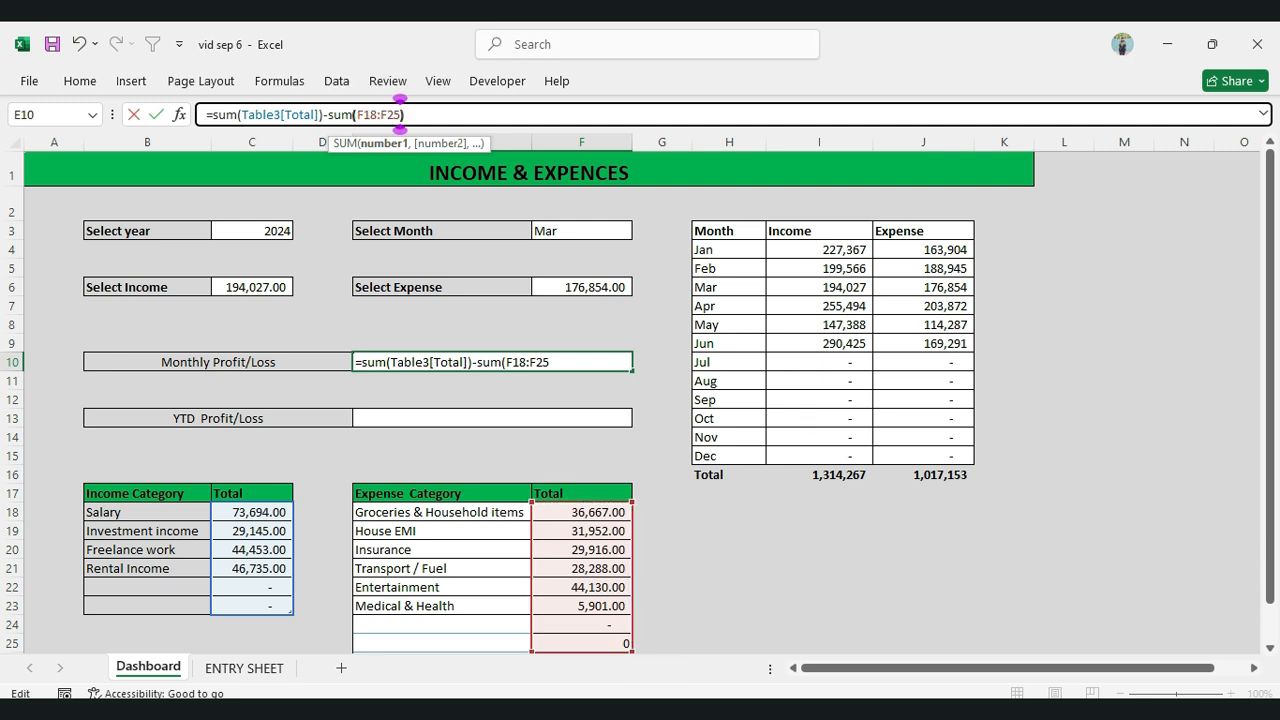
pyautogui.press('Return')
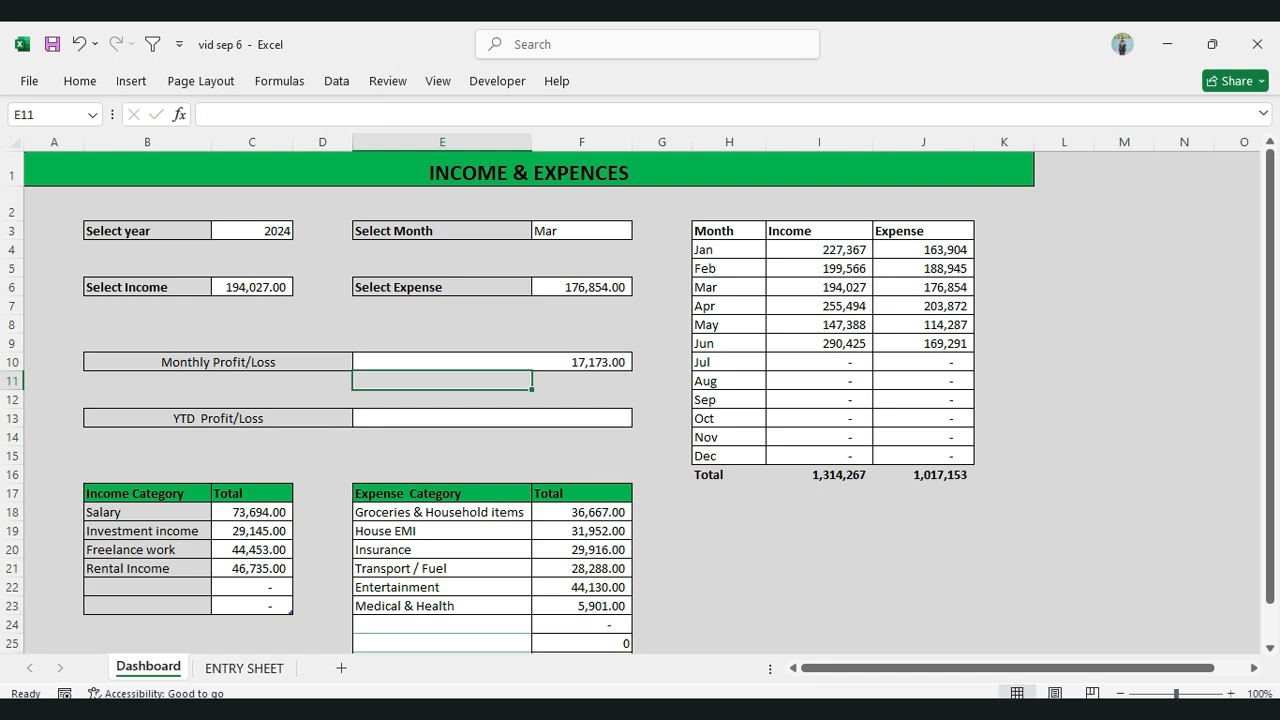
pyautogui.click(442, 362)
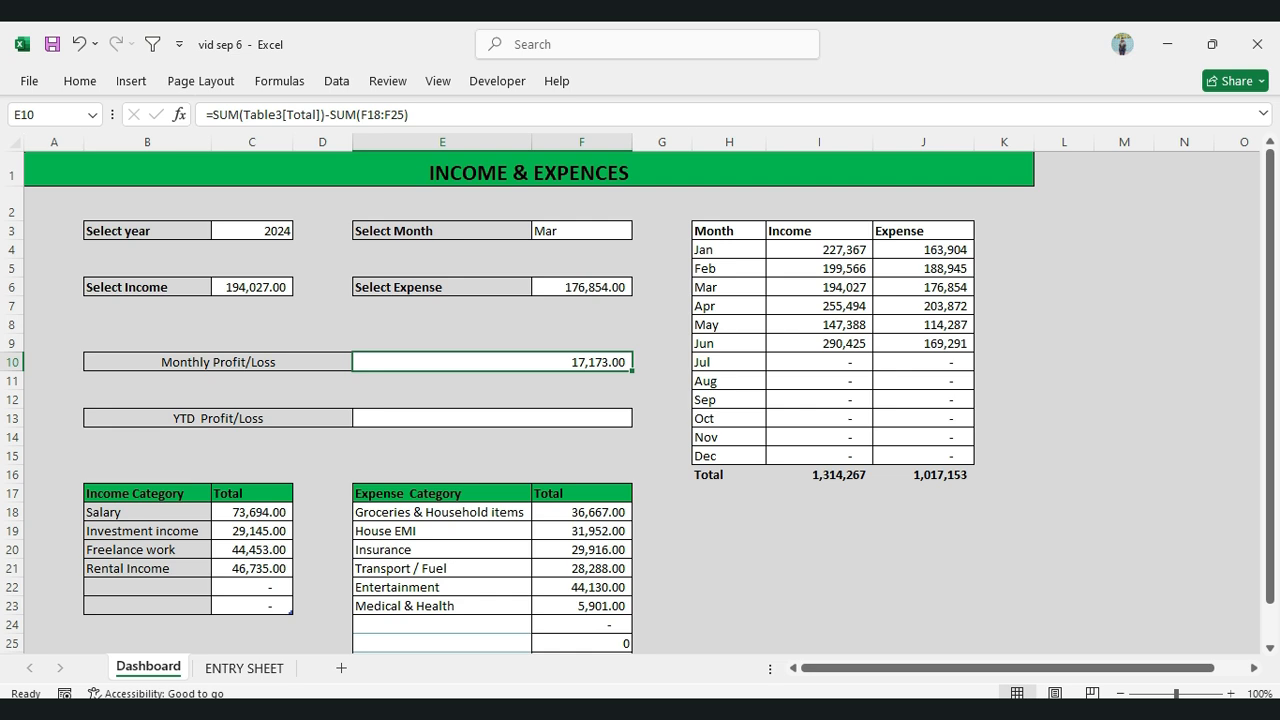
# Calculate the YTD Profit/Loss in E13 as total income minus total expense, =I16-J16
pyautogui.click(442, 418)
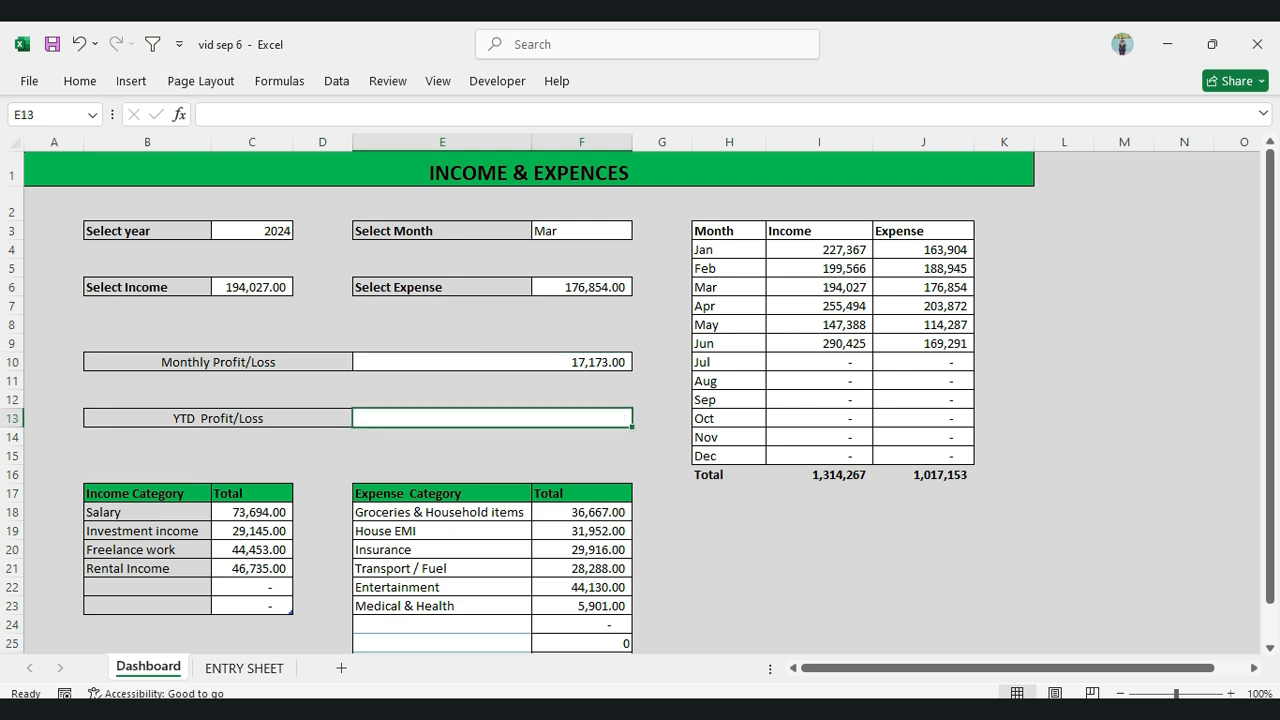
pyautogui.click(203, 114)
pyautogui.write('=')
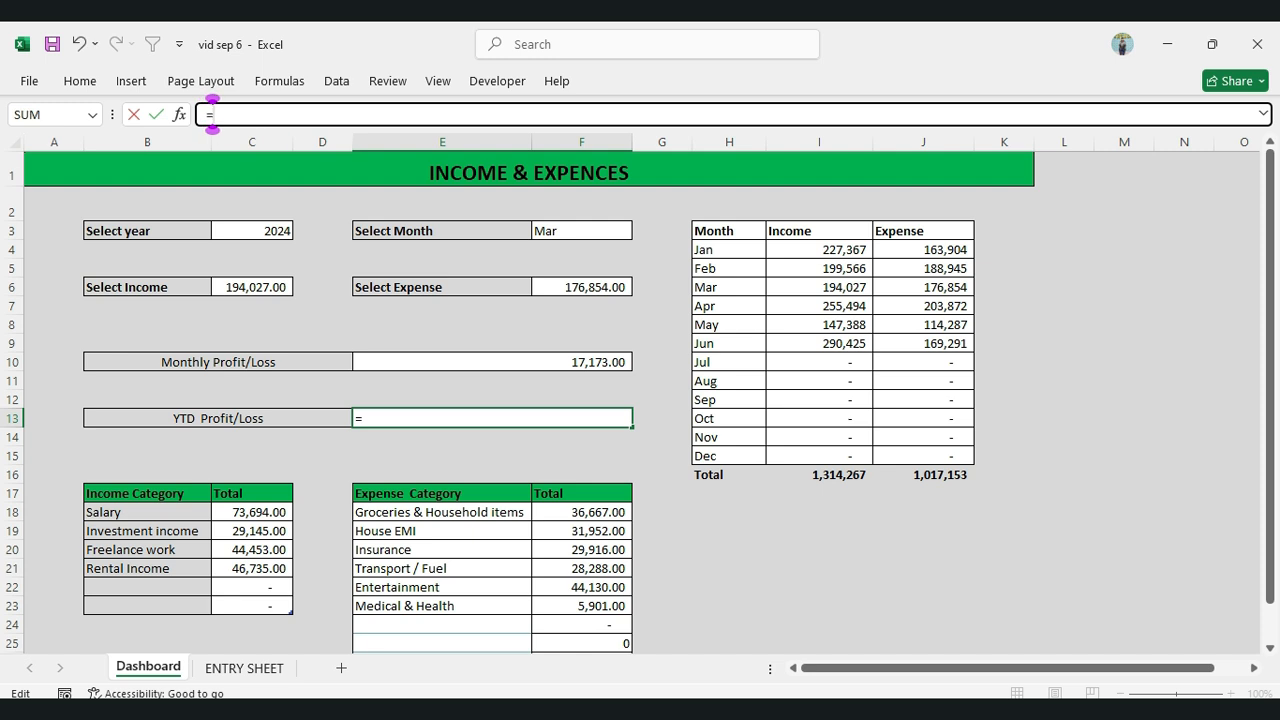
pyautogui.click(819, 474)
pyautogui.write('-')
pyautogui.click(923, 474)
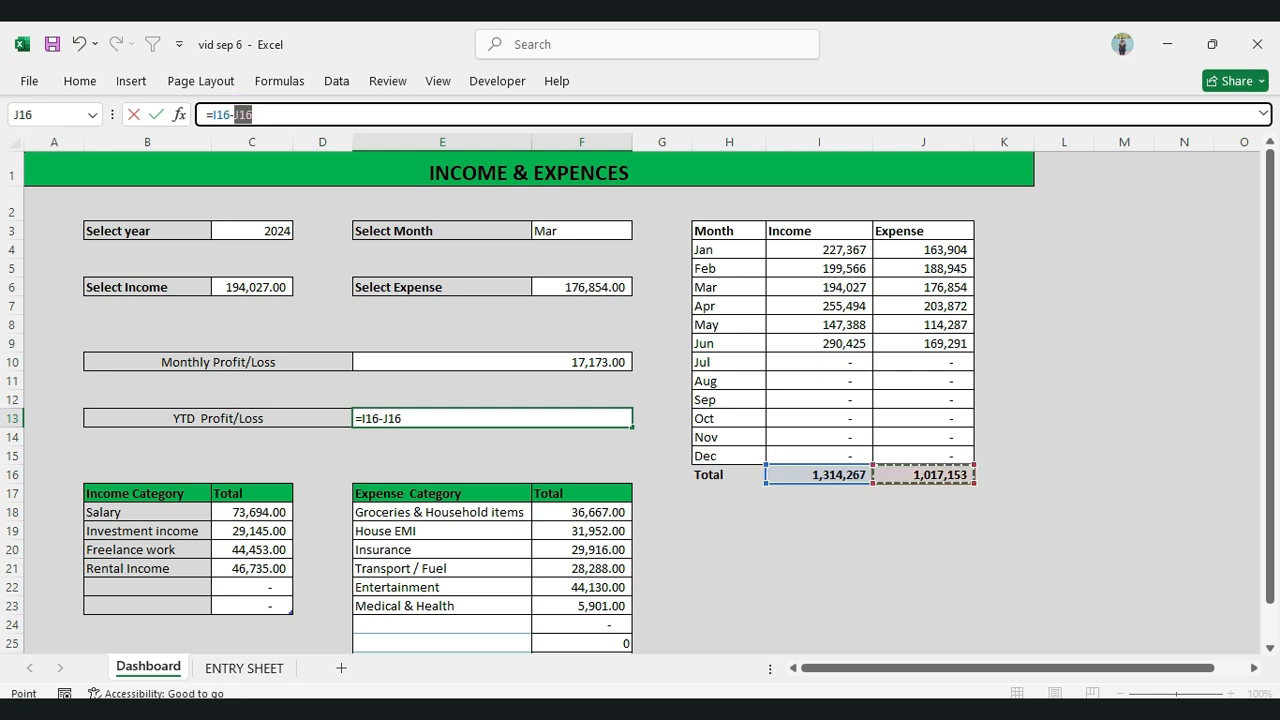
pyautogui.press('Return')
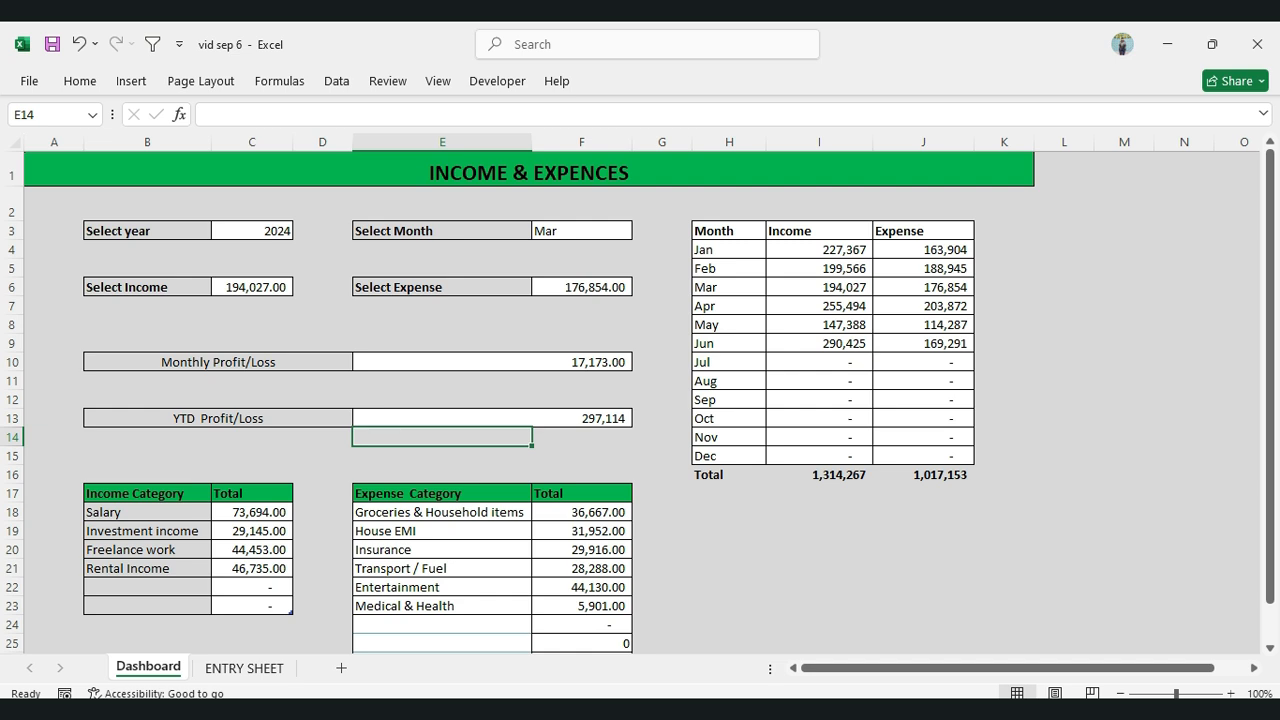
# Fill the body of the Income Category table, B18:C23, with white
pyautogui.moveTo(140, 512); pyautogui.dragTo(255, 605)
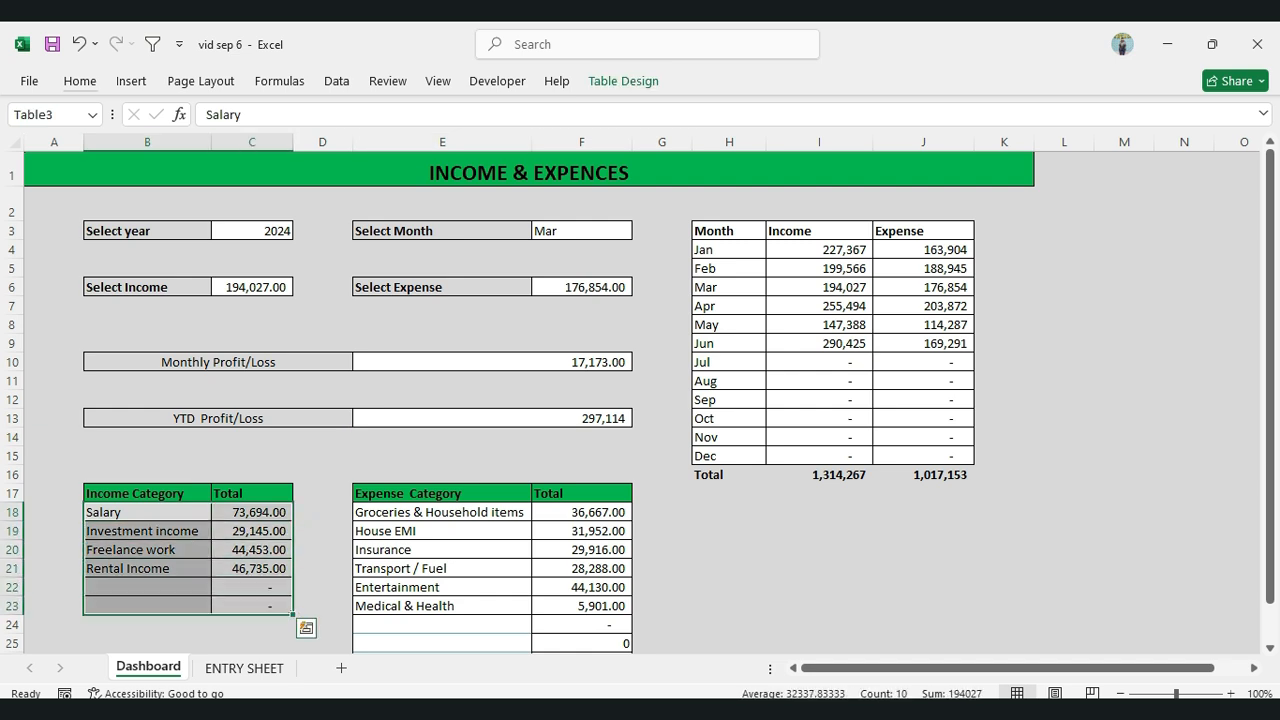
pyautogui.click(442, 587)
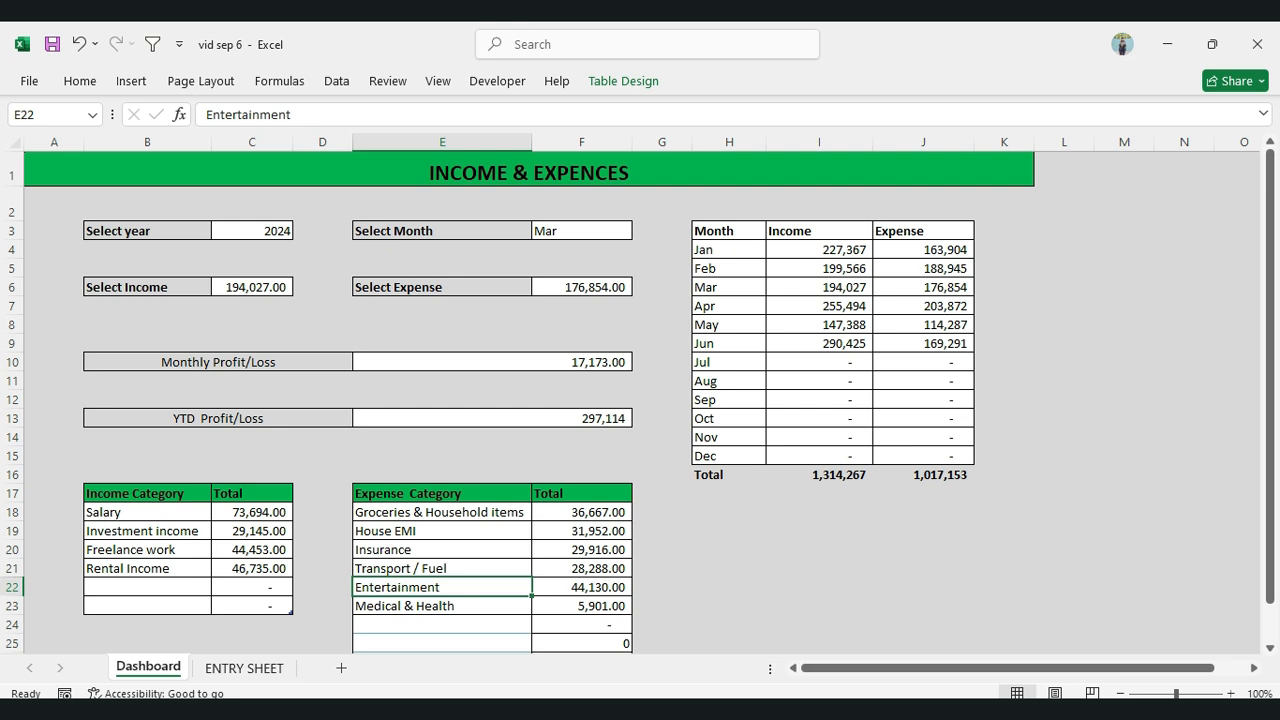
pyautogui.click(490, 362)
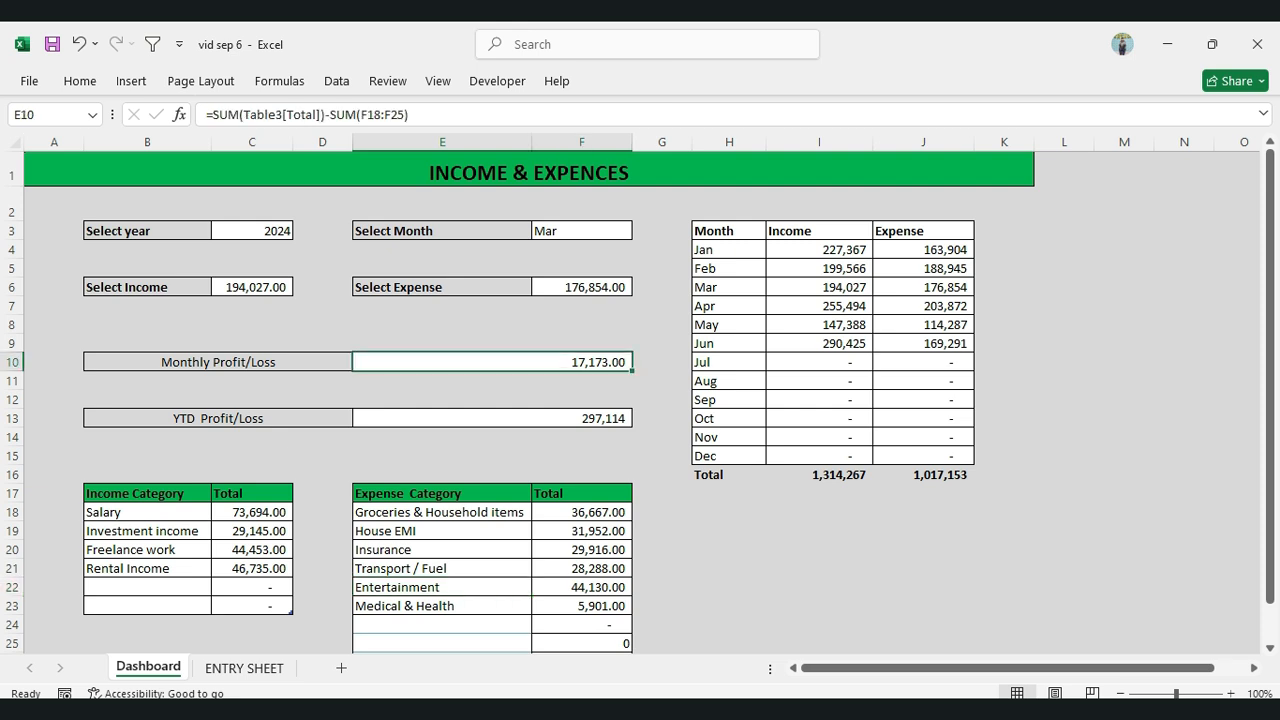
pyautogui.keyDown('ctrl'); pyautogui.click(492, 418); pyautogui.keyUp('ctrl')
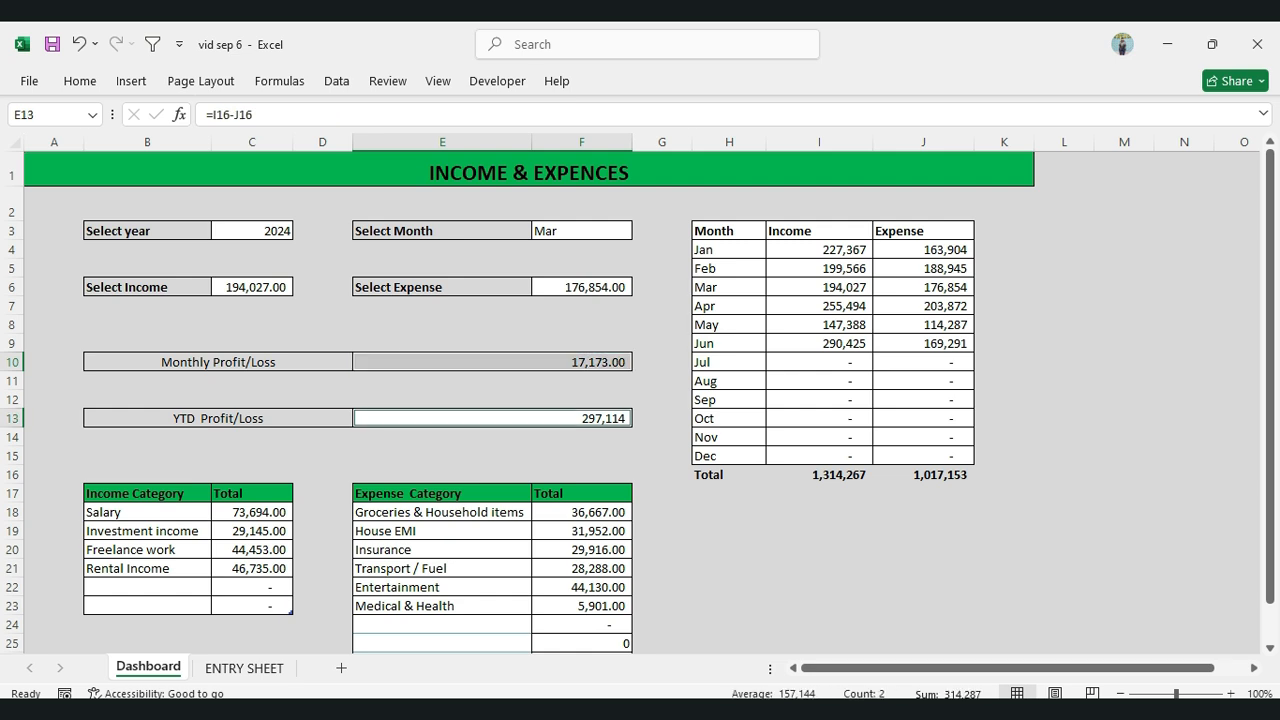
pyautogui.click(581, 399)
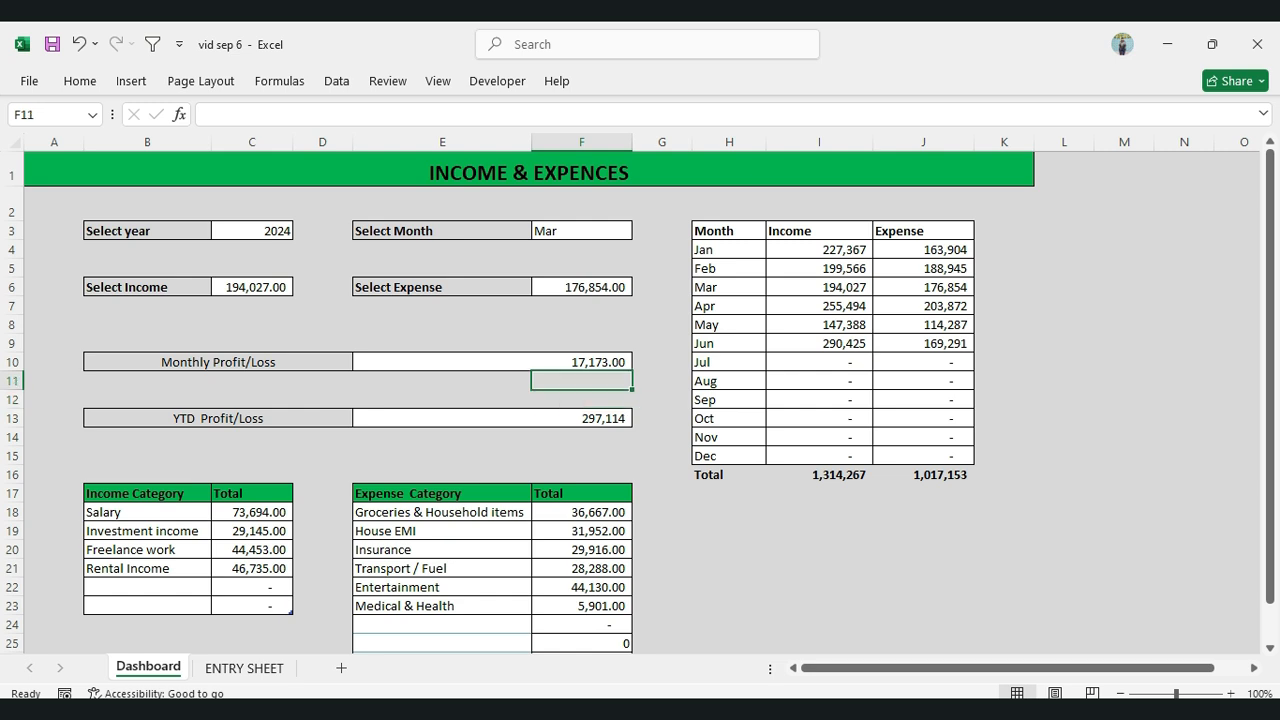
pyautogui.click(492, 362)
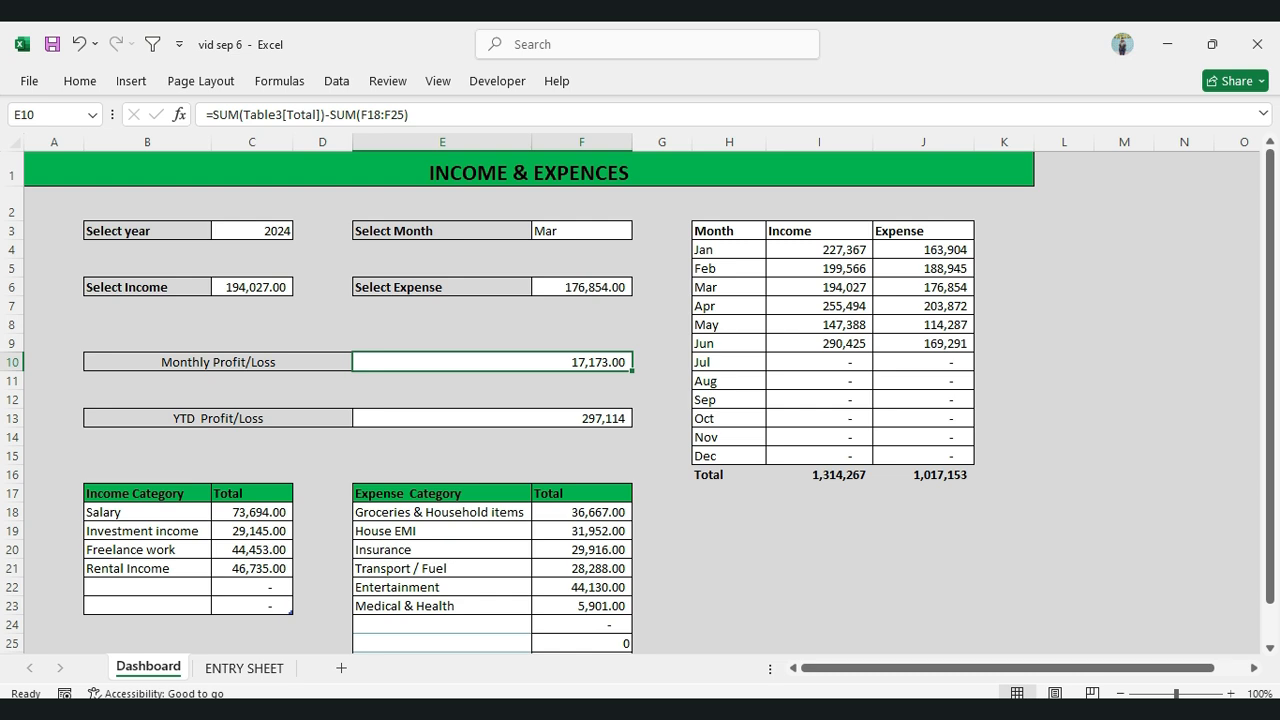
pyautogui.keyDown('ctrl'); pyautogui.click(492, 418); pyautogui.keyUp('ctrl')
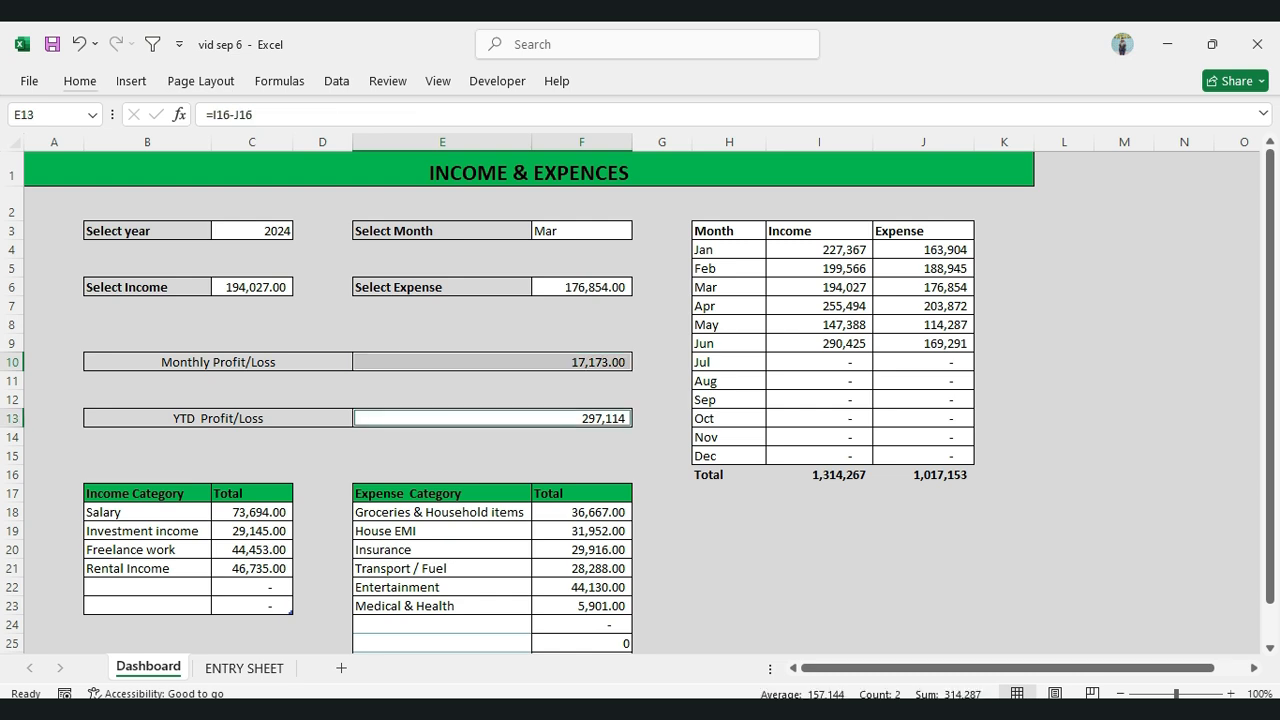
pyautogui.click(80, 81)
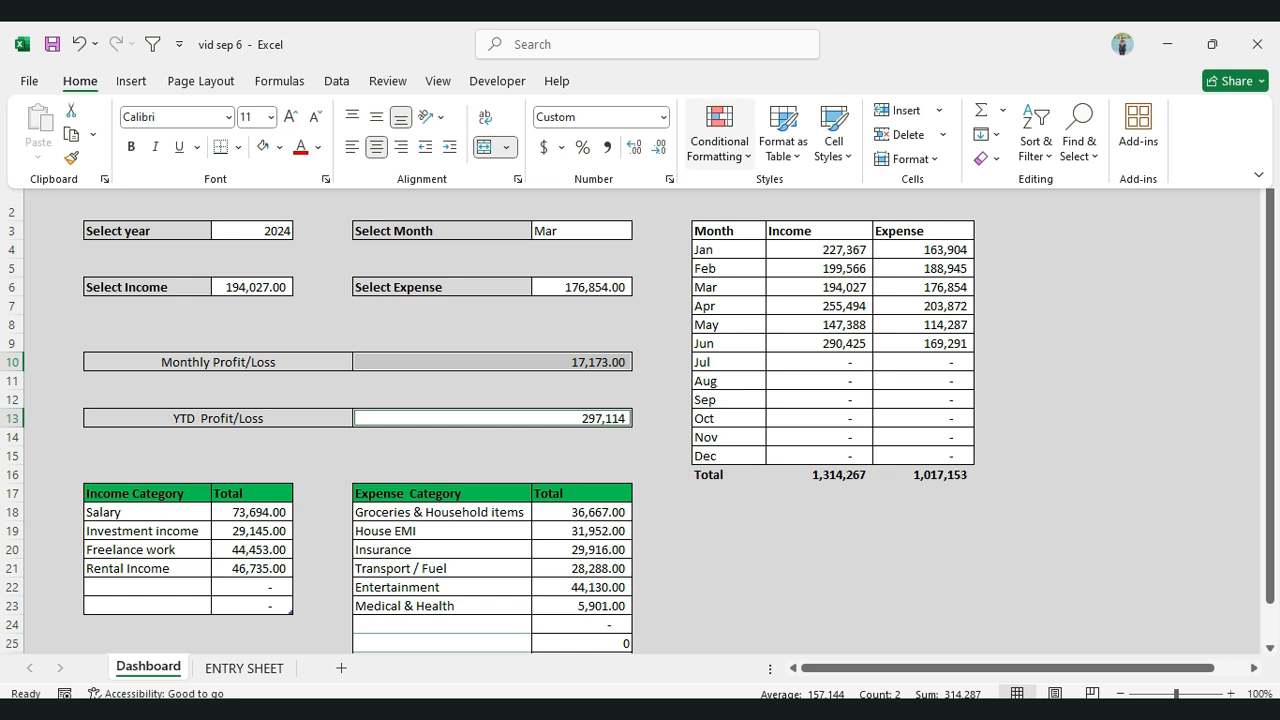
pyautogui.click(718, 130)
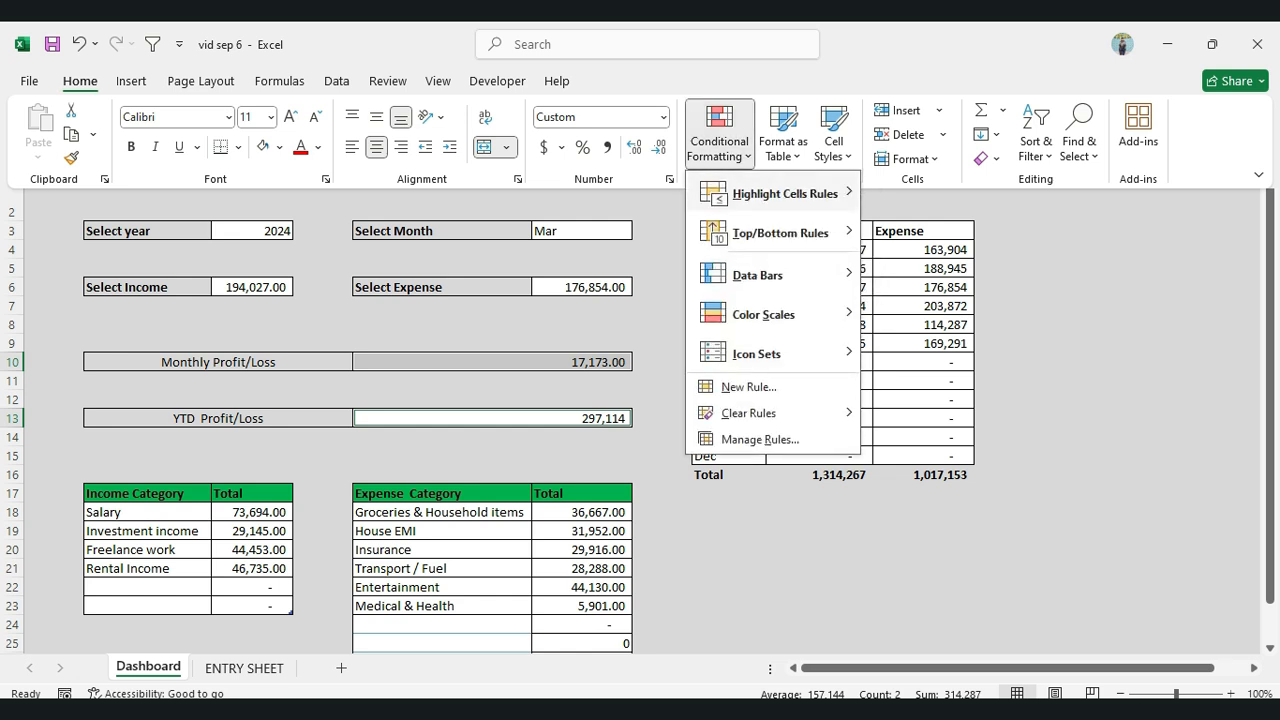
pyautogui.moveTo(780, 193)
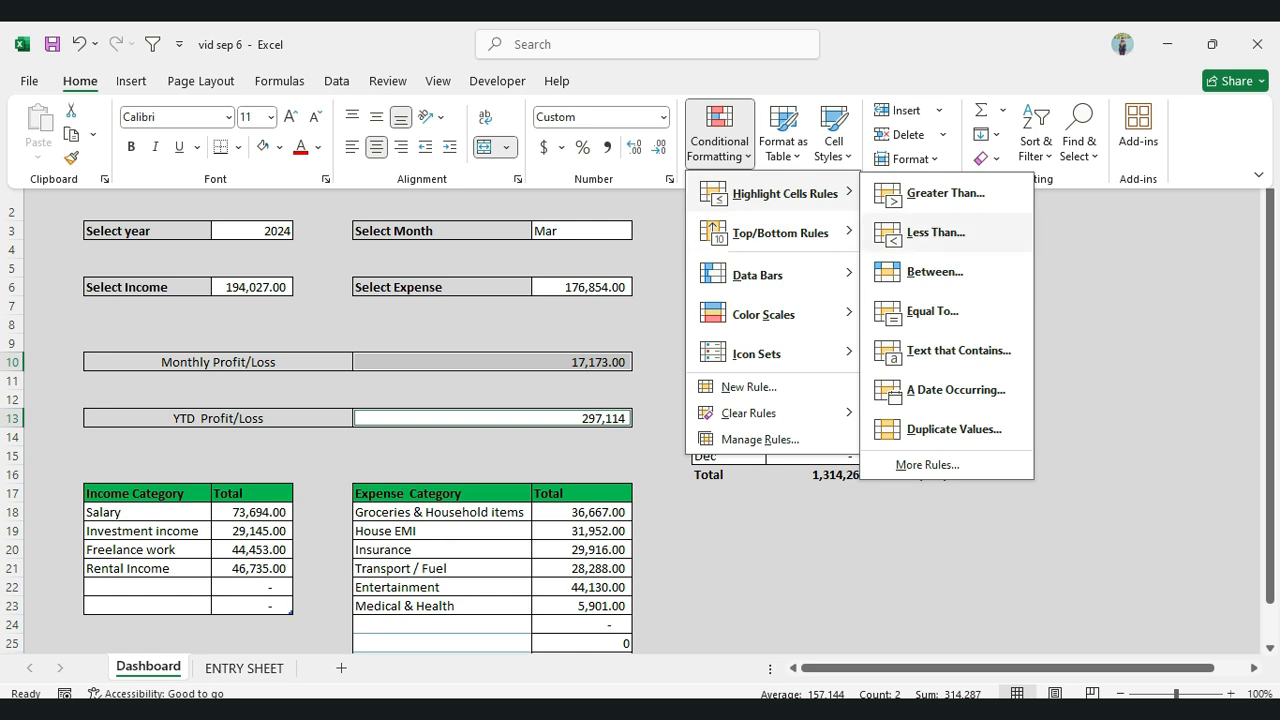
pyautogui.click(935, 232)
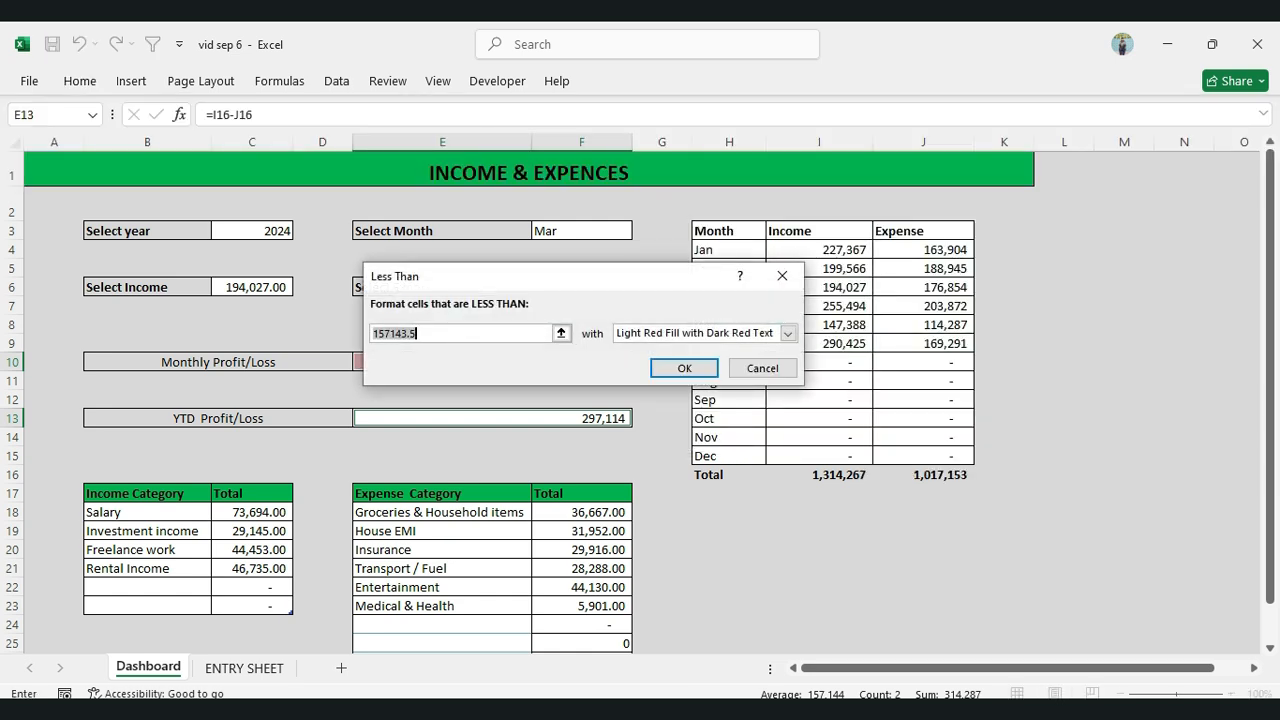
pyautogui.moveTo(637, 277); pyautogui.dragTo(829, 201)
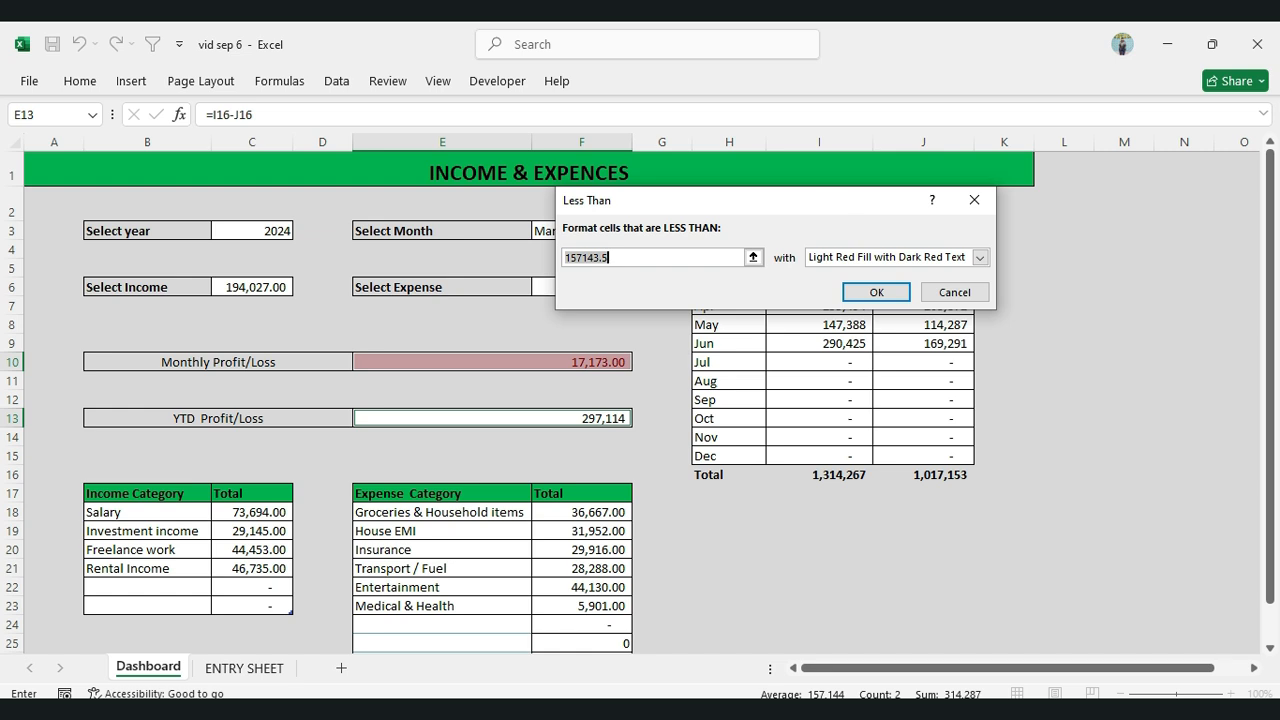
pyautogui.click(974, 199)
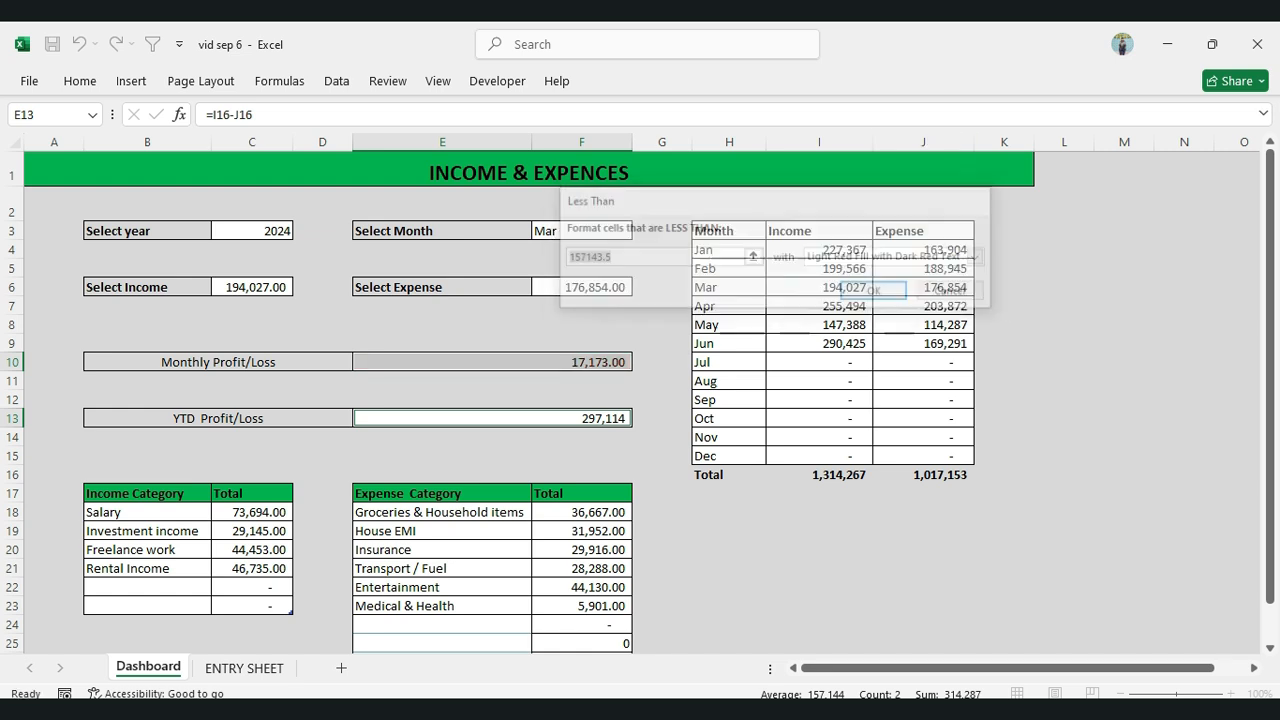
# Enter 0 in cell H21 of the Dashboard as the comparison value for the profit/loss formatting
pyautogui.click(728, 530)
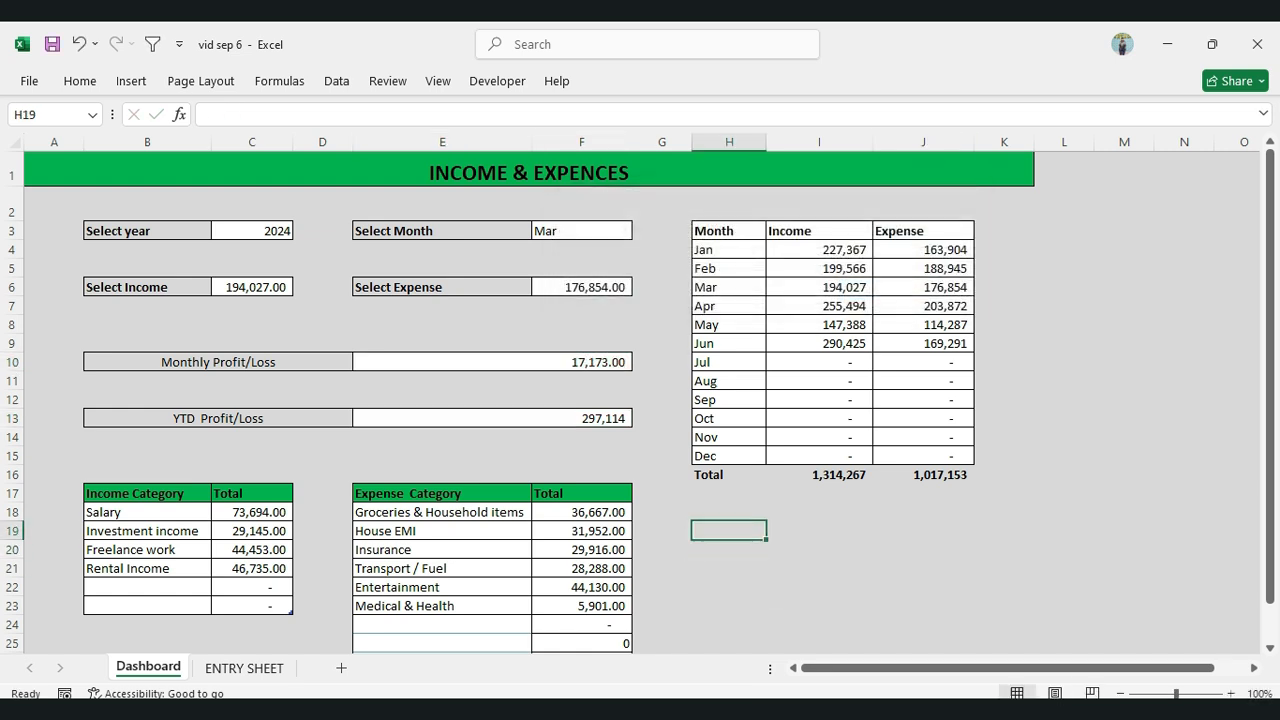
pyautogui.click(728, 567)
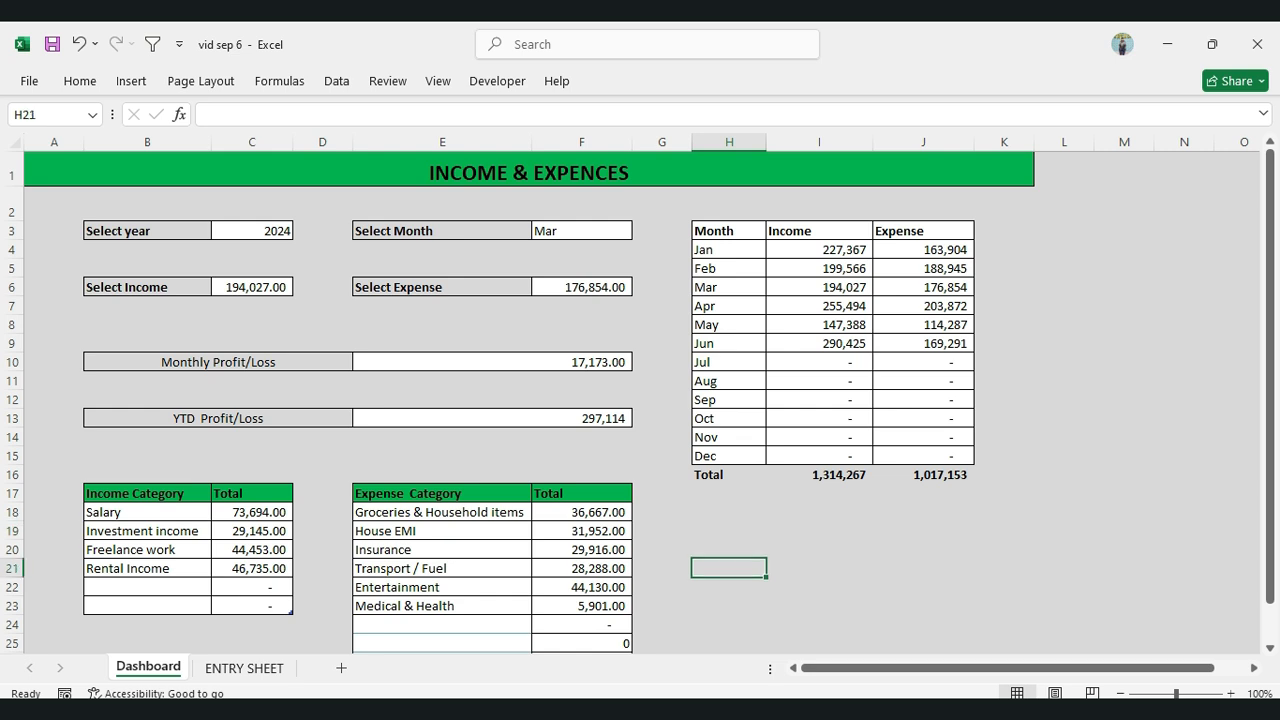
pyautogui.write('0')
pyautogui.press('Up')
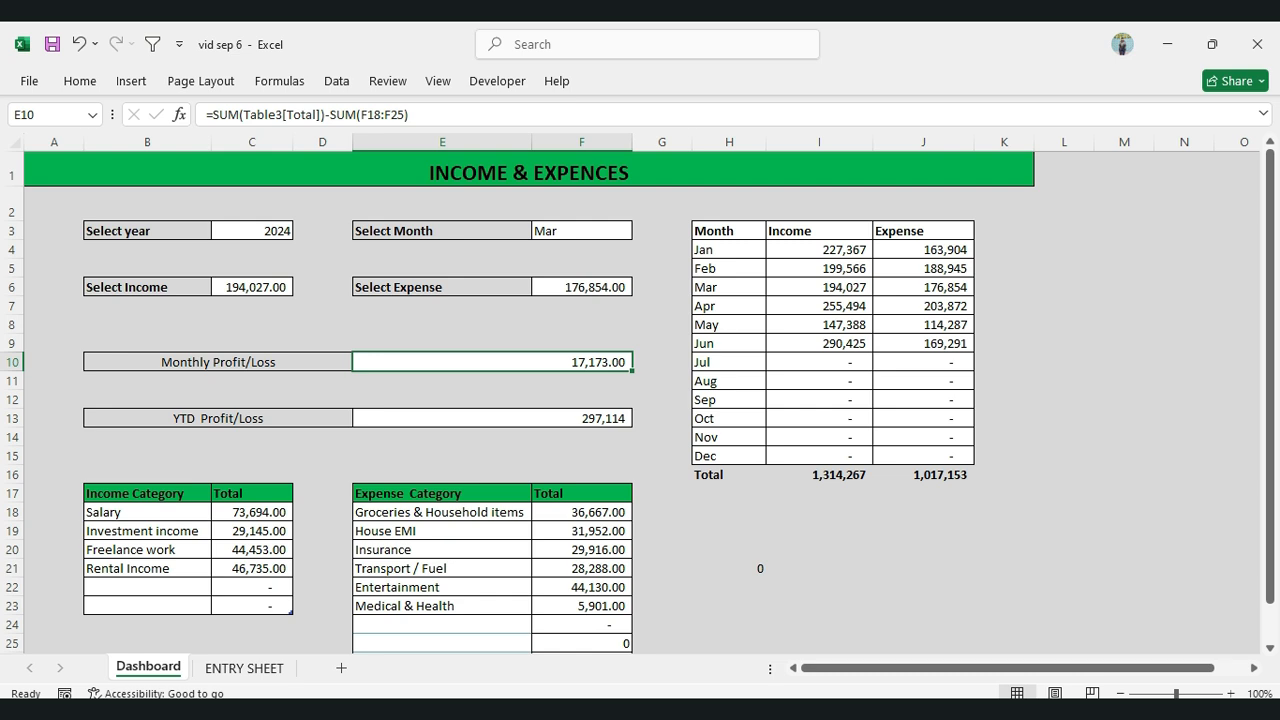
# Start a Less Than conditional formatting rule for profit/loss cells E10 and E13, comparing them with =$H$21
pyautogui.keyDown('ctrl'); pyautogui.click(492, 418); pyautogui.keyUp('ctrl')
pyautogui.click(80, 81)
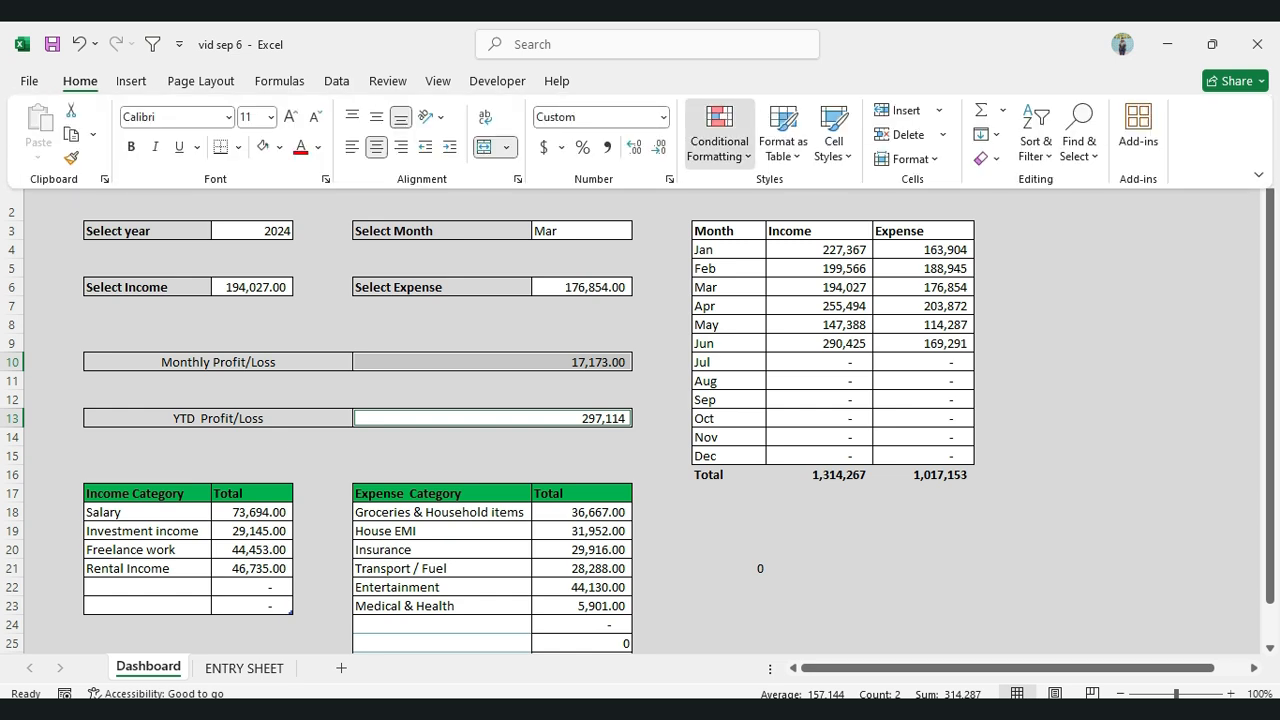
pyautogui.click(719, 135)
pyautogui.moveTo(785, 193)
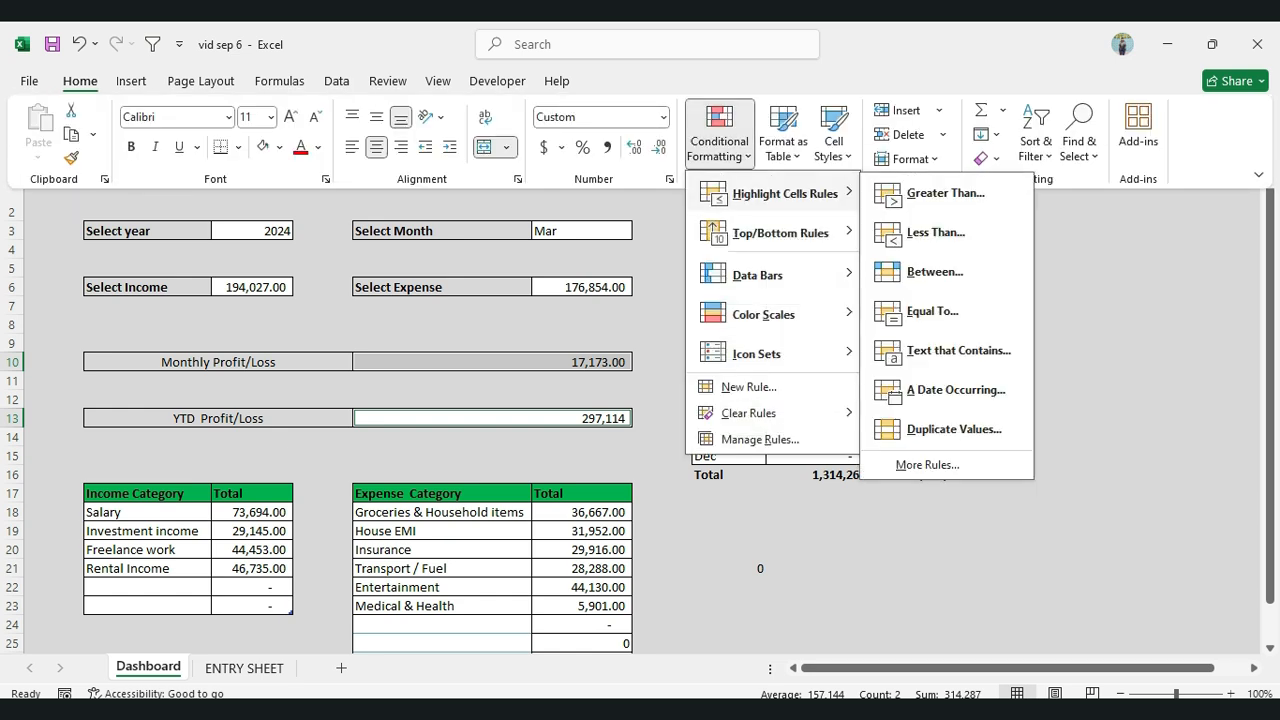
pyautogui.click(935, 232)
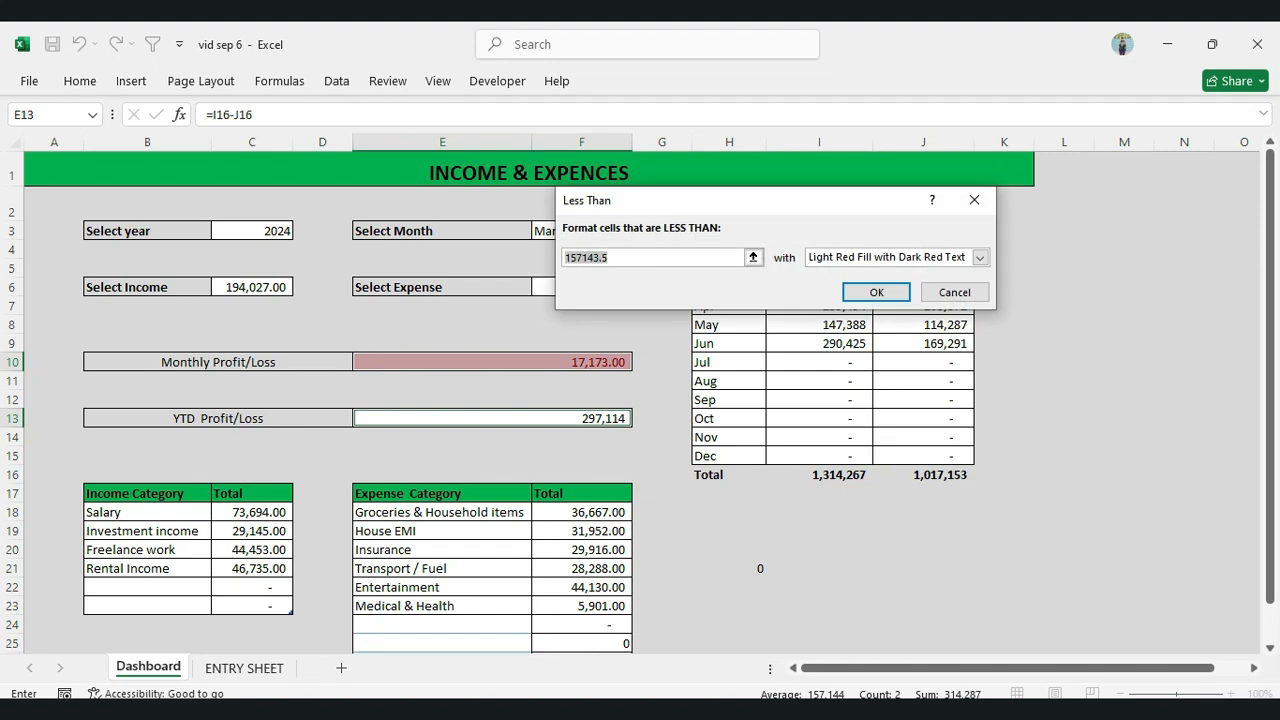
pyautogui.click(729, 568)
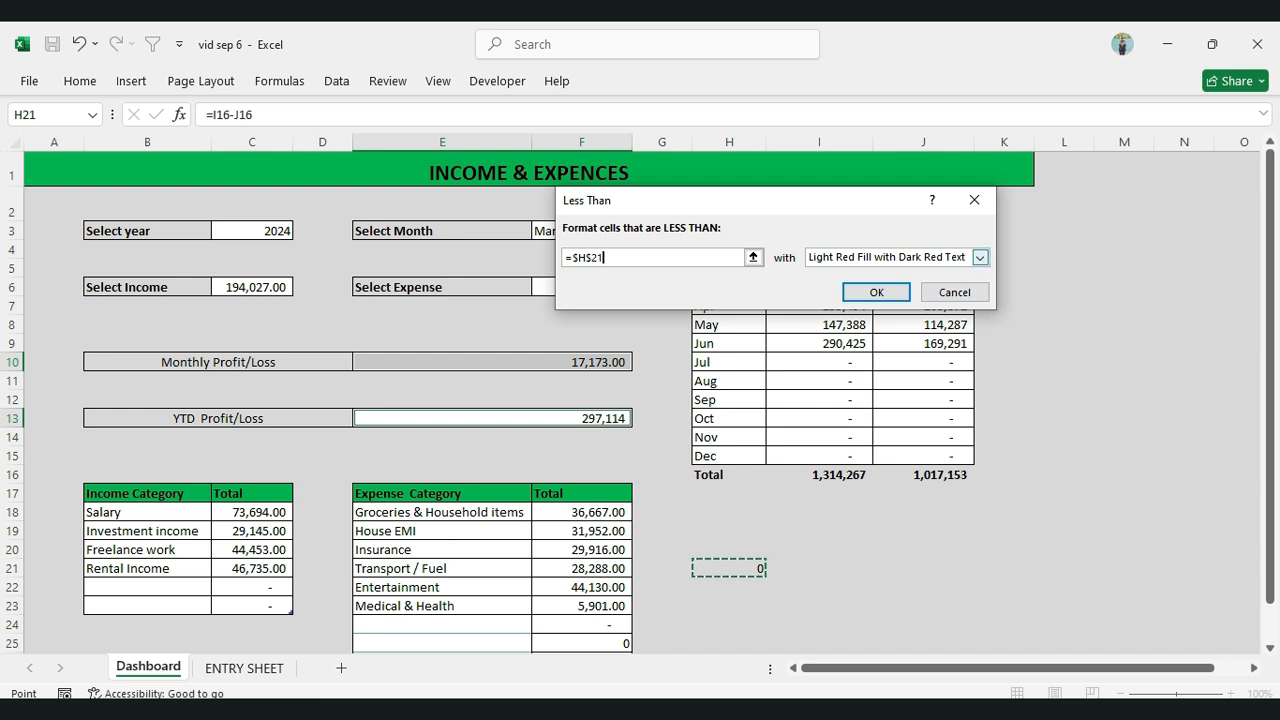
# Give the Less Than rule a custom format with red font colour and apply it
pyautogui.click(980, 257)
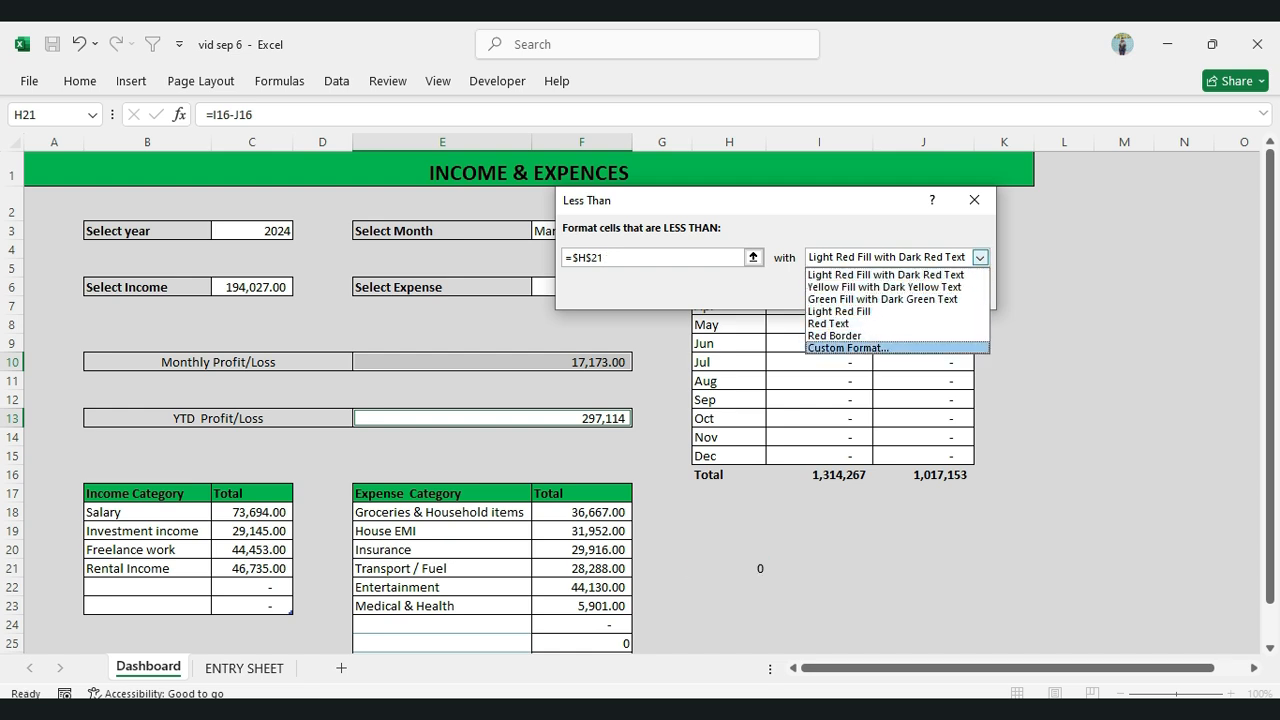
pyautogui.press('Return')
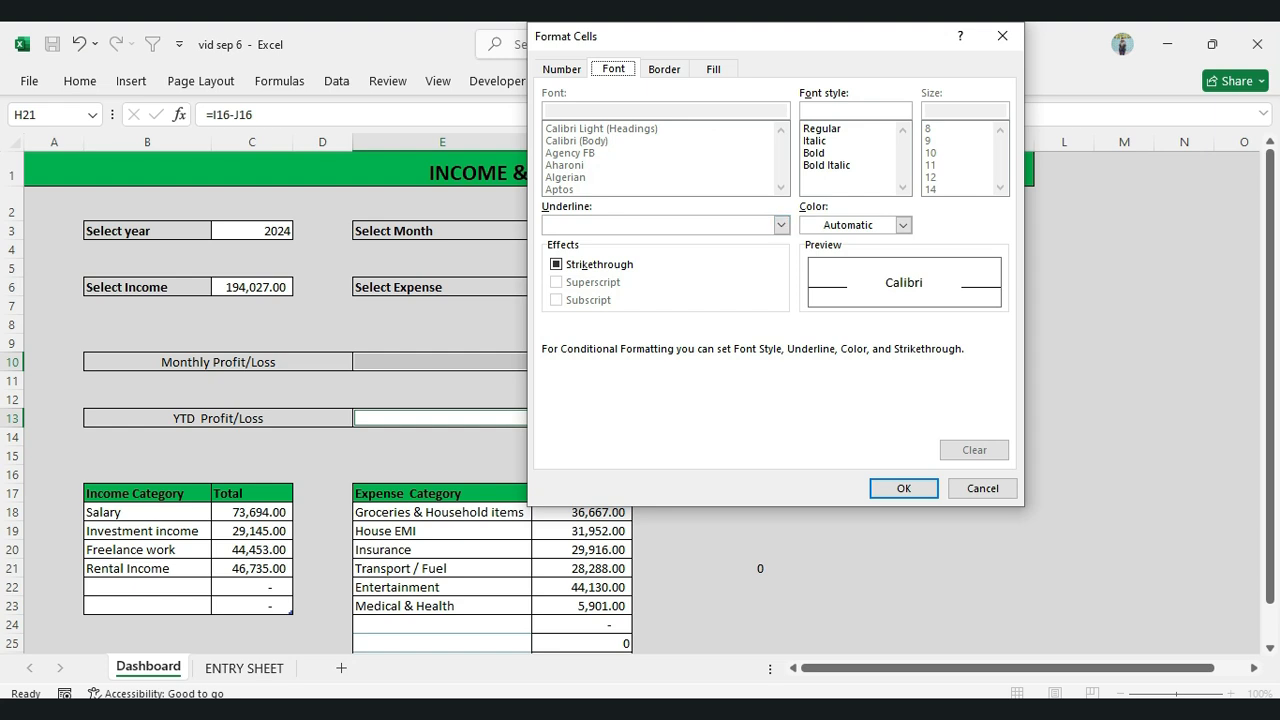
pyautogui.click(903, 225)
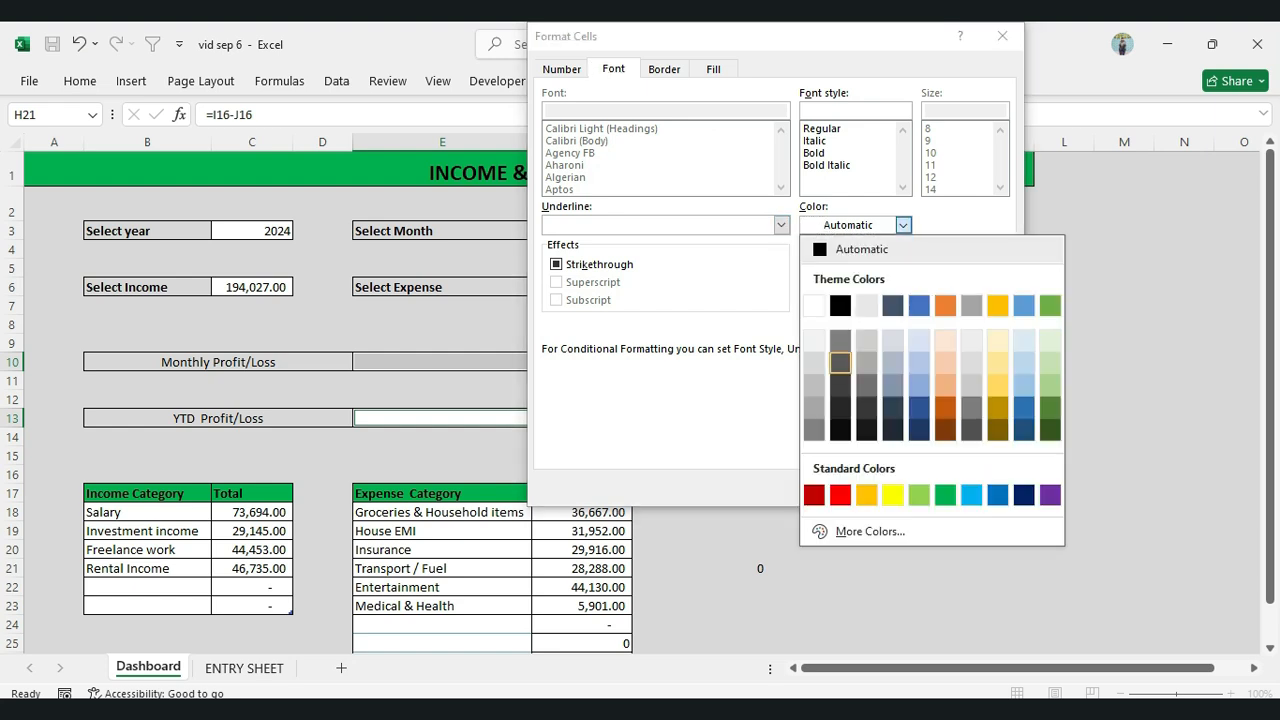
pyautogui.click(840, 494)
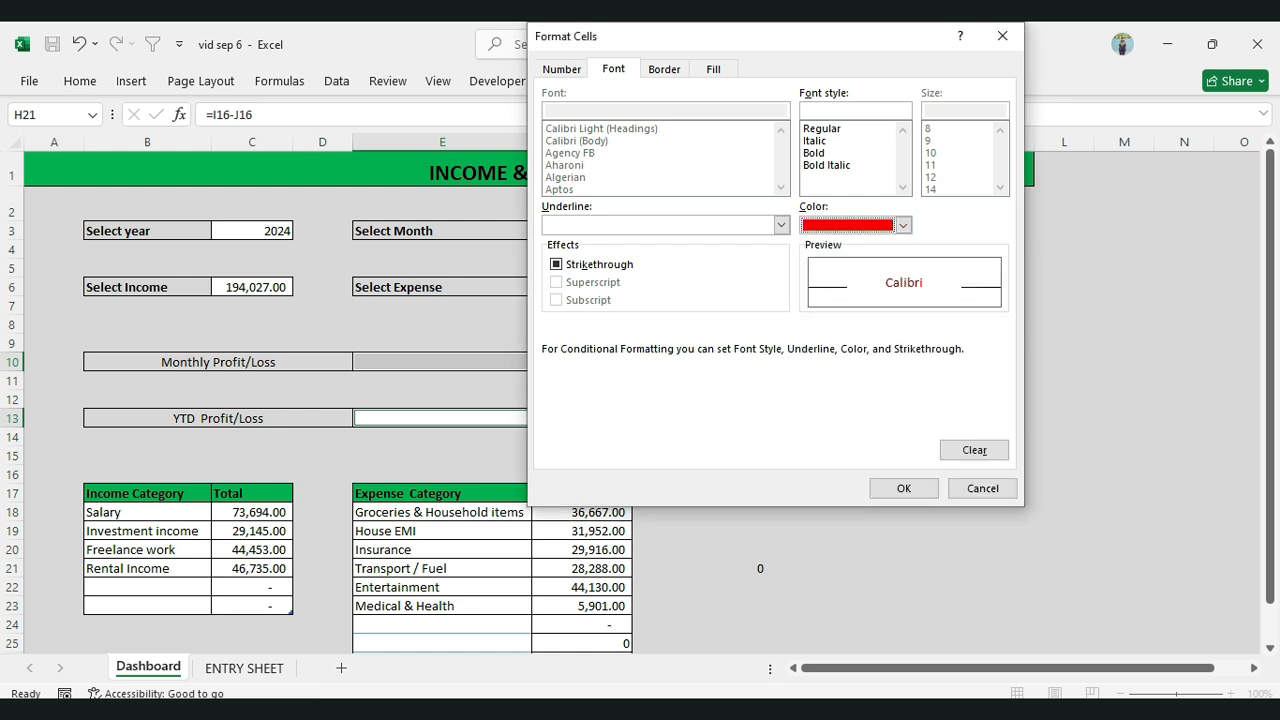
pyautogui.click(903, 488)
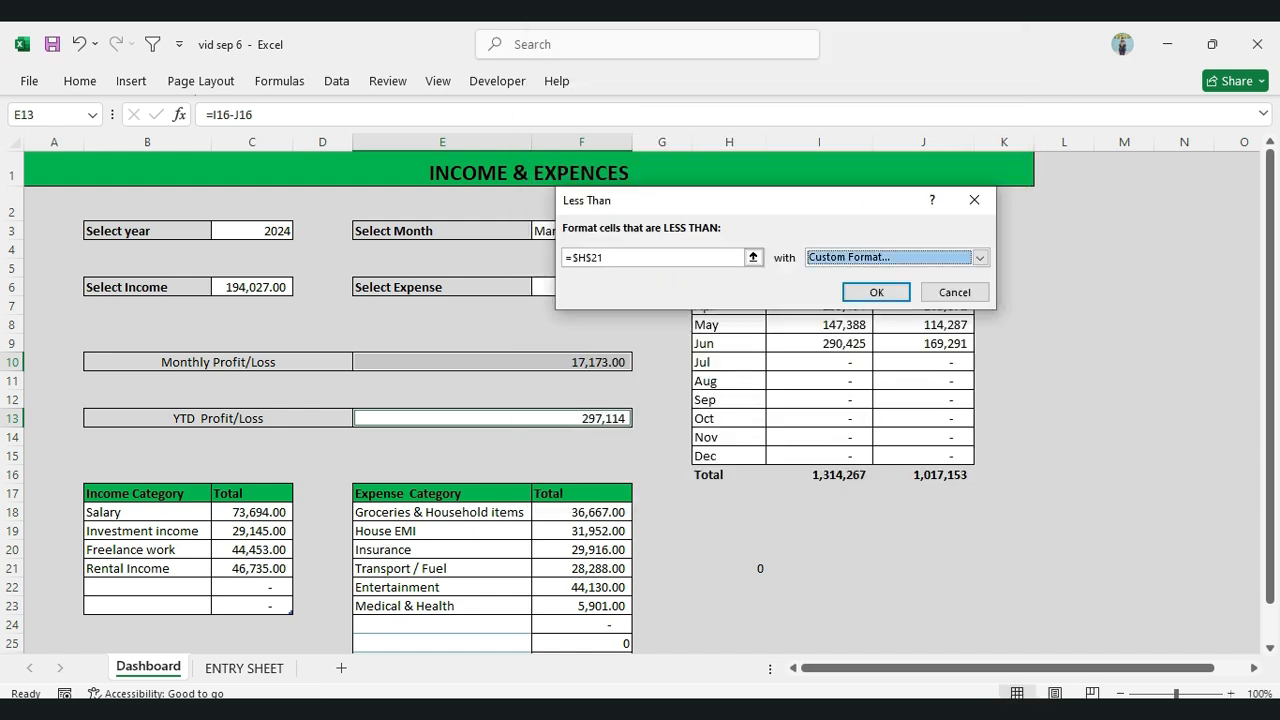
pyautogui.click(876, 292)
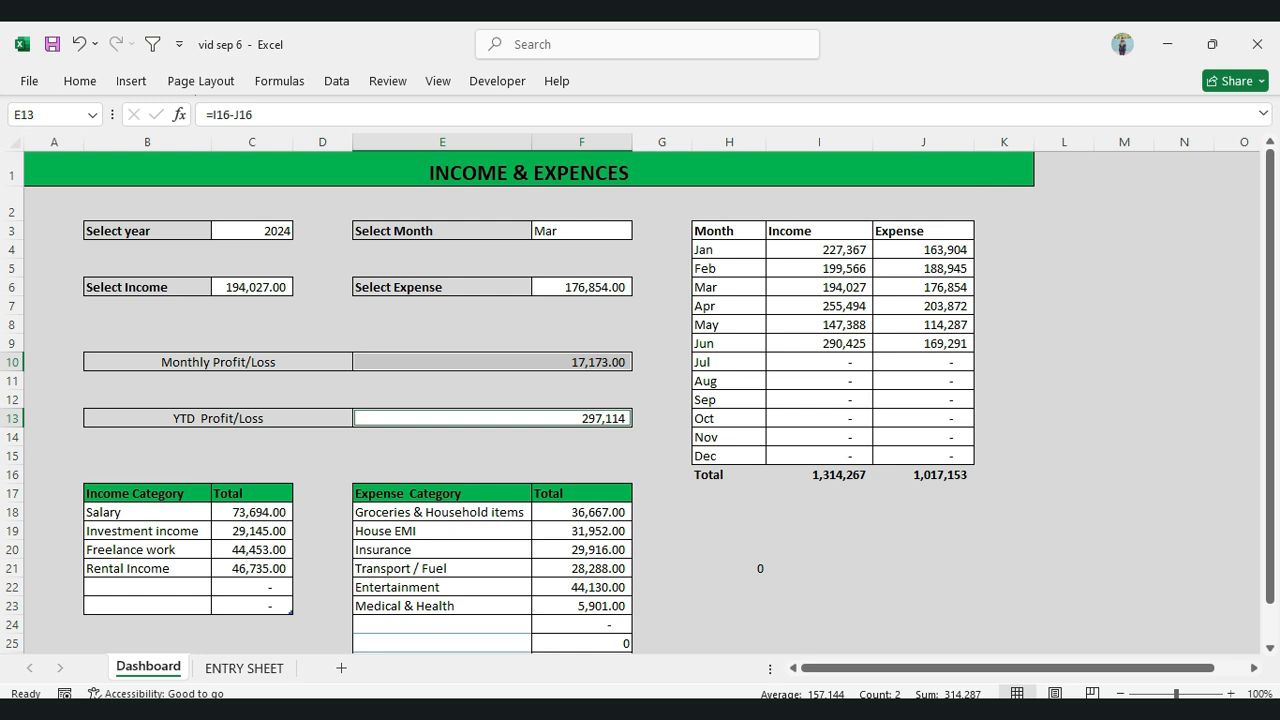
pyautogui.click(442, 455)
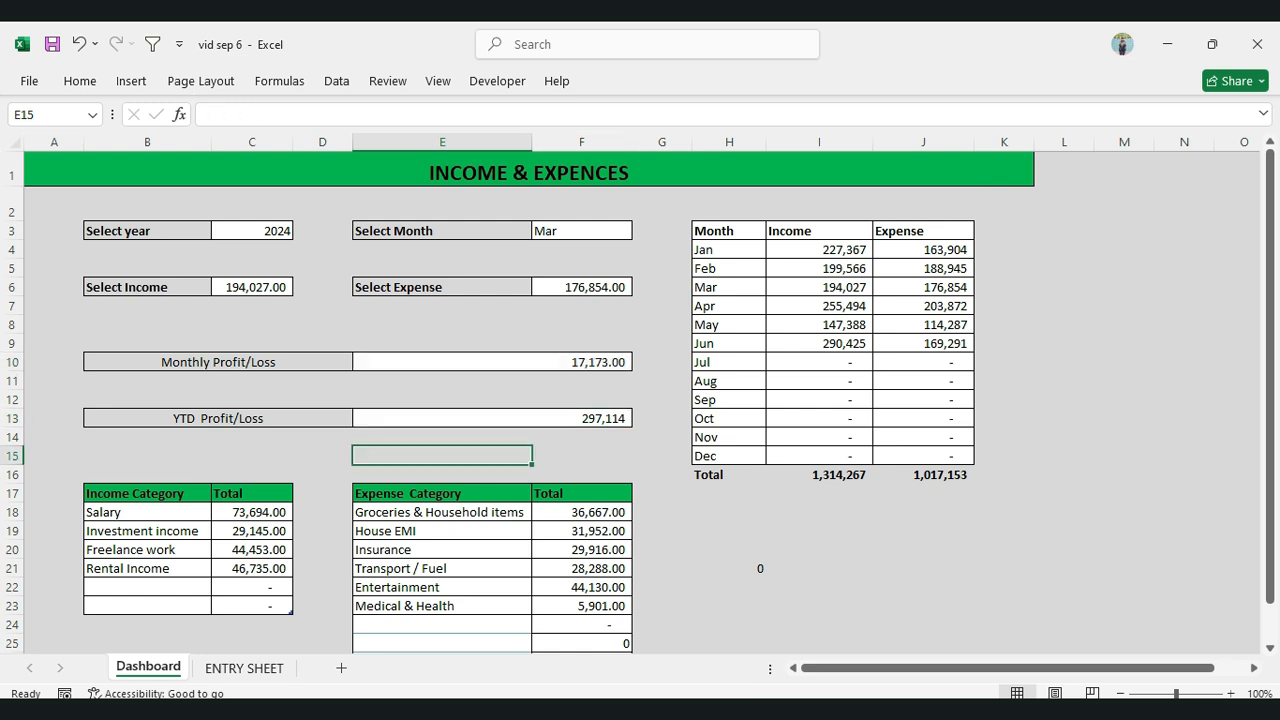
# Set the 29-06-2024 Insurance amount in G387 of ENTRY SHEET to 1000000 and check the YTD Profit/Loss on the Dashboard
pyautogui.click(244, 668)
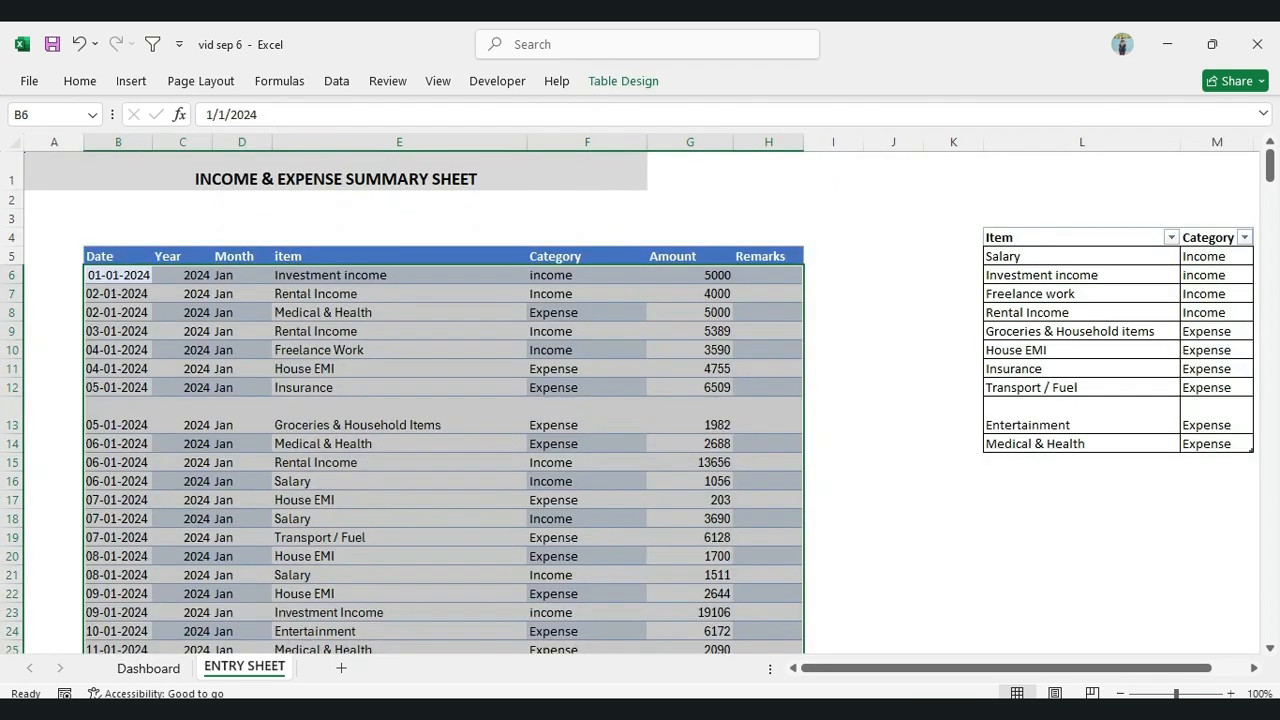
pyautogui.click(587, 518)
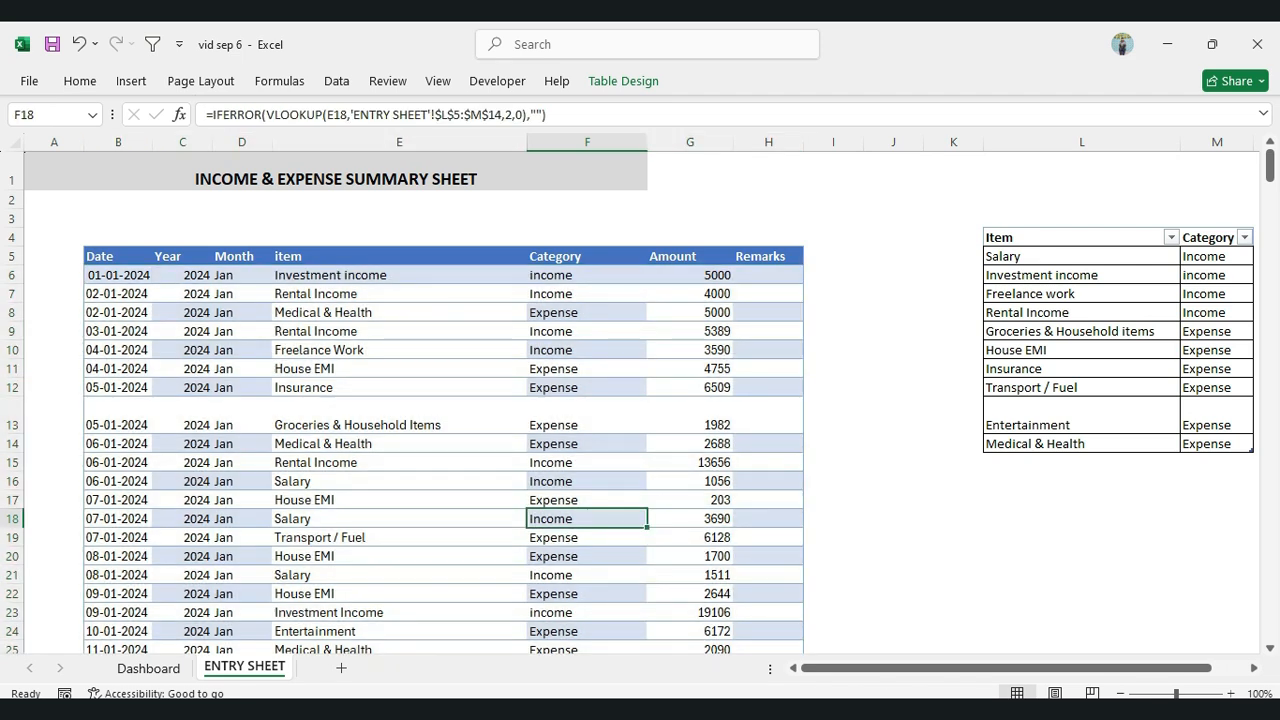
pyautogui.hotkey('ctrl', 'shift', 'Down')
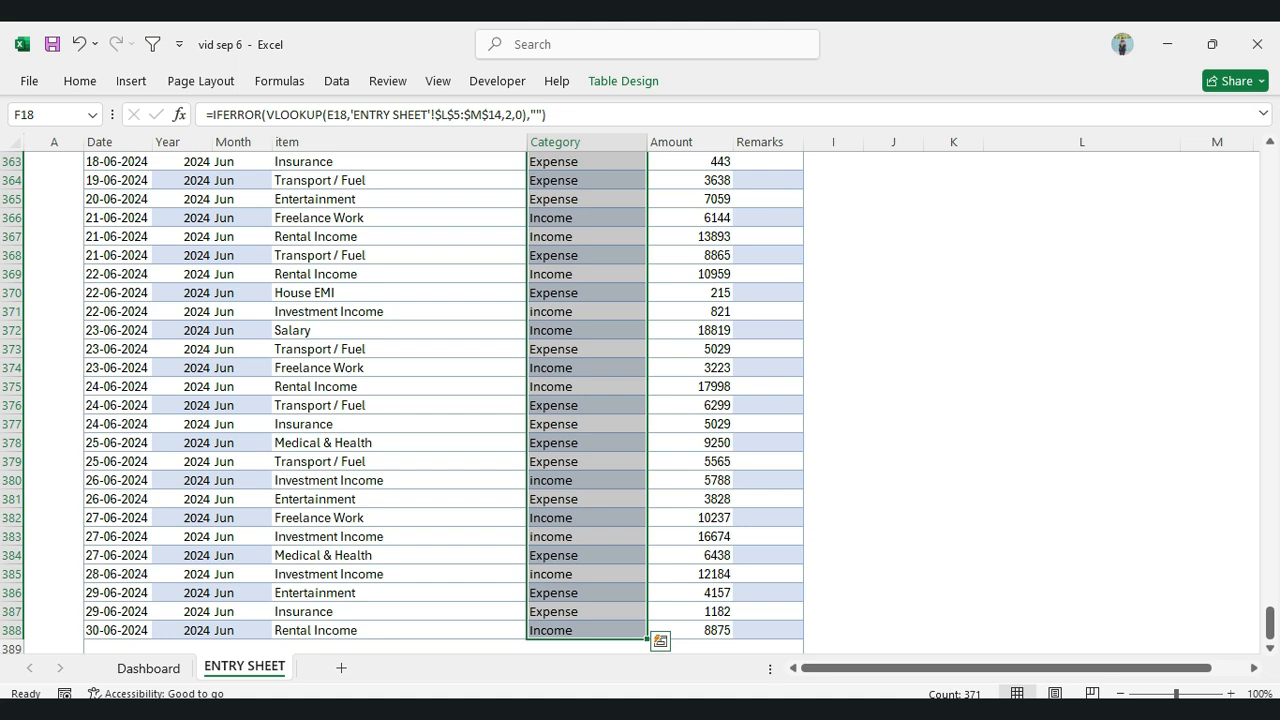
pyautogui.click(690, 611)
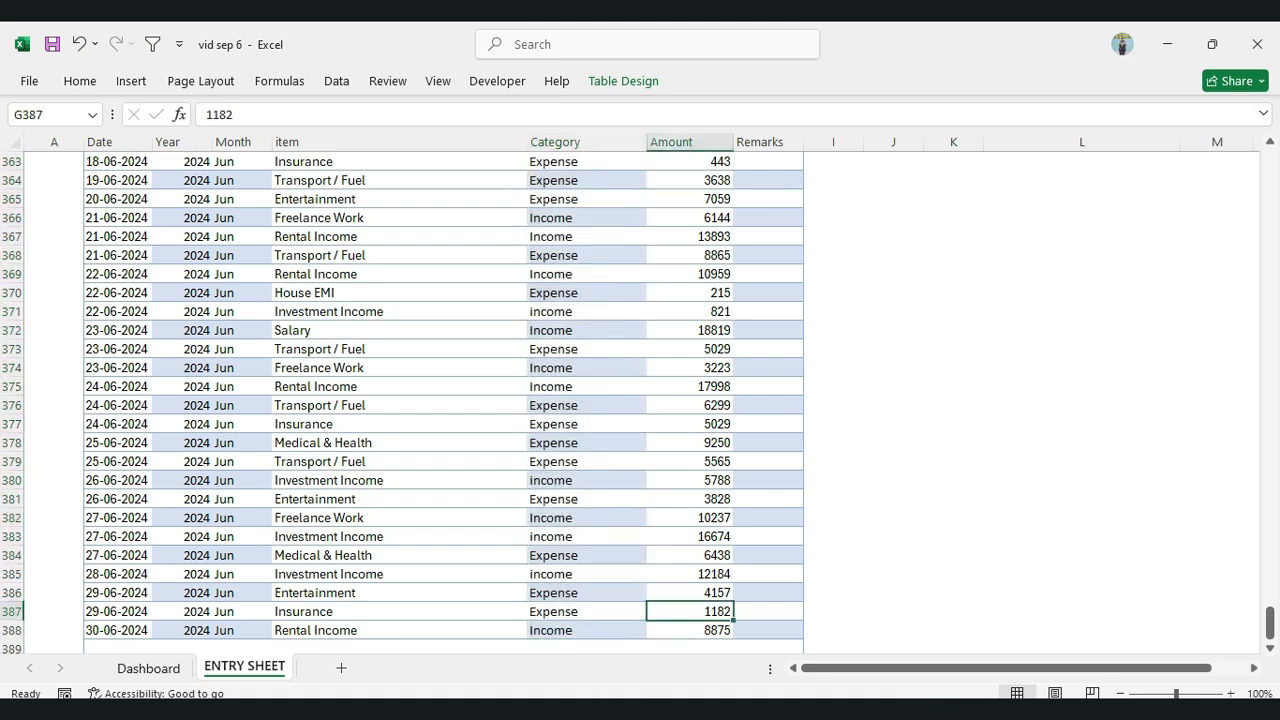
pyautogui.write('1000000')
pyautogui.press('Return')
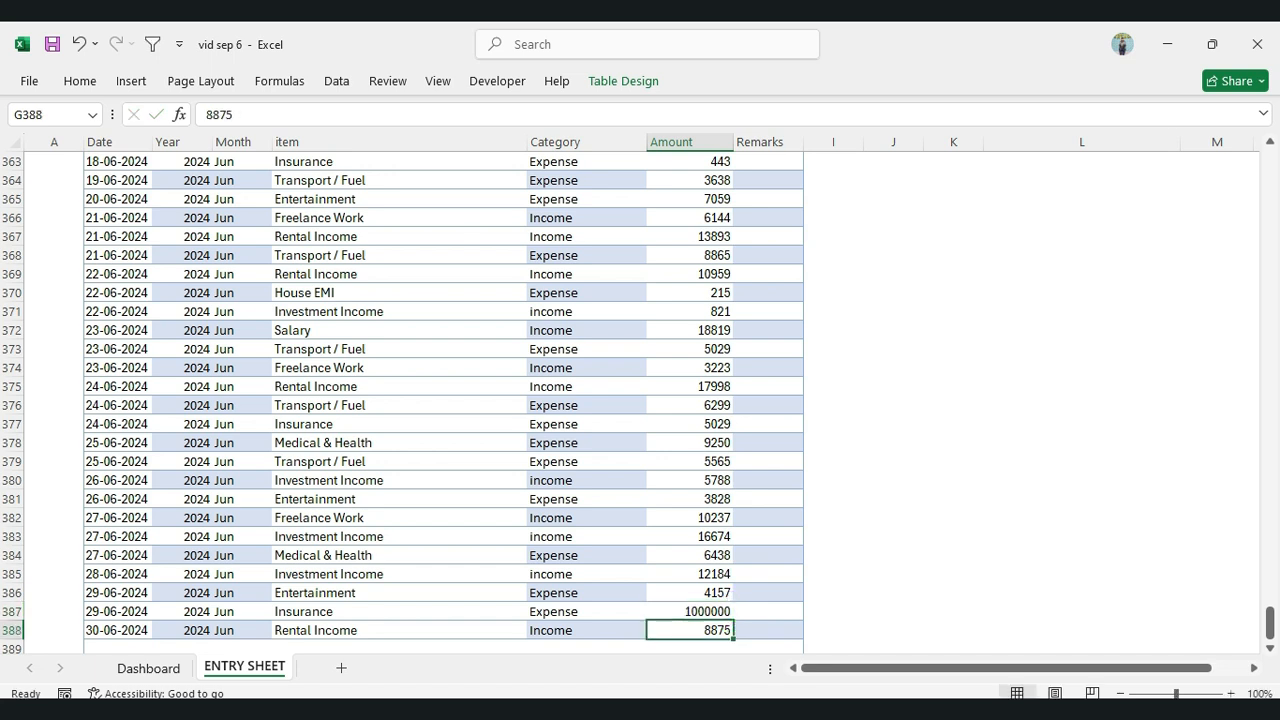
pyautogui.click(148, 667)
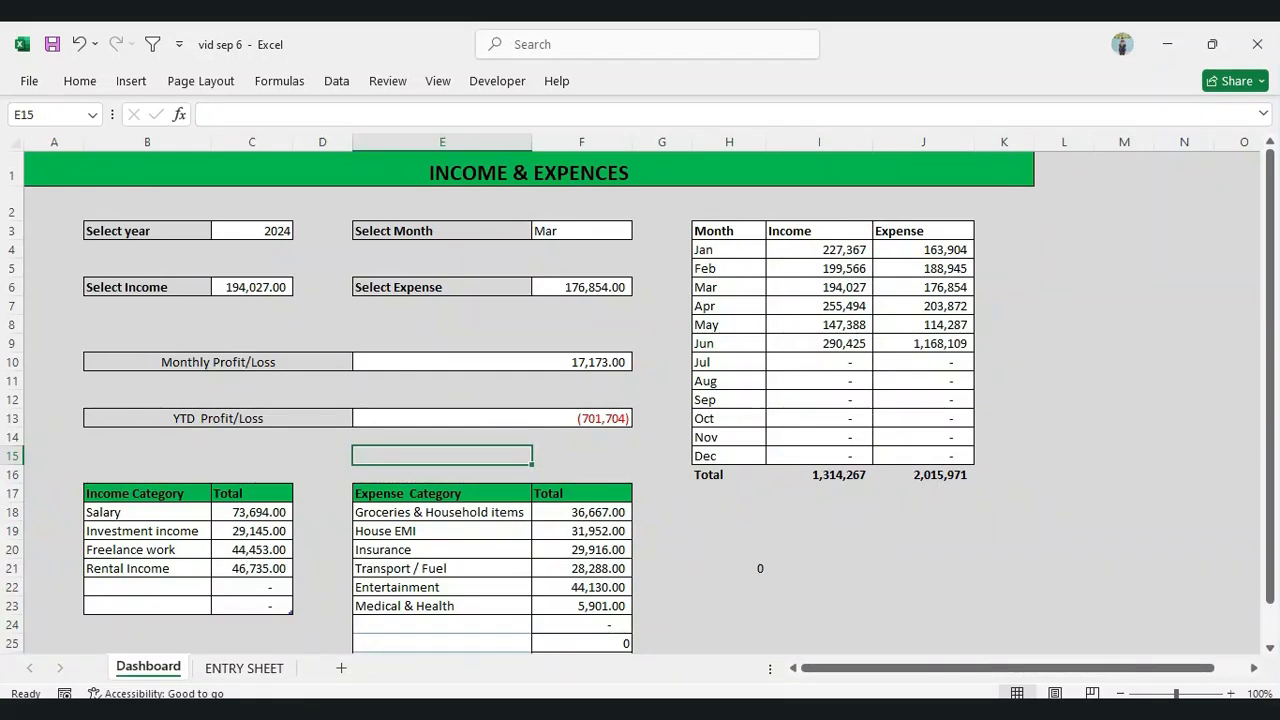
pyautogui.click(492, 418)
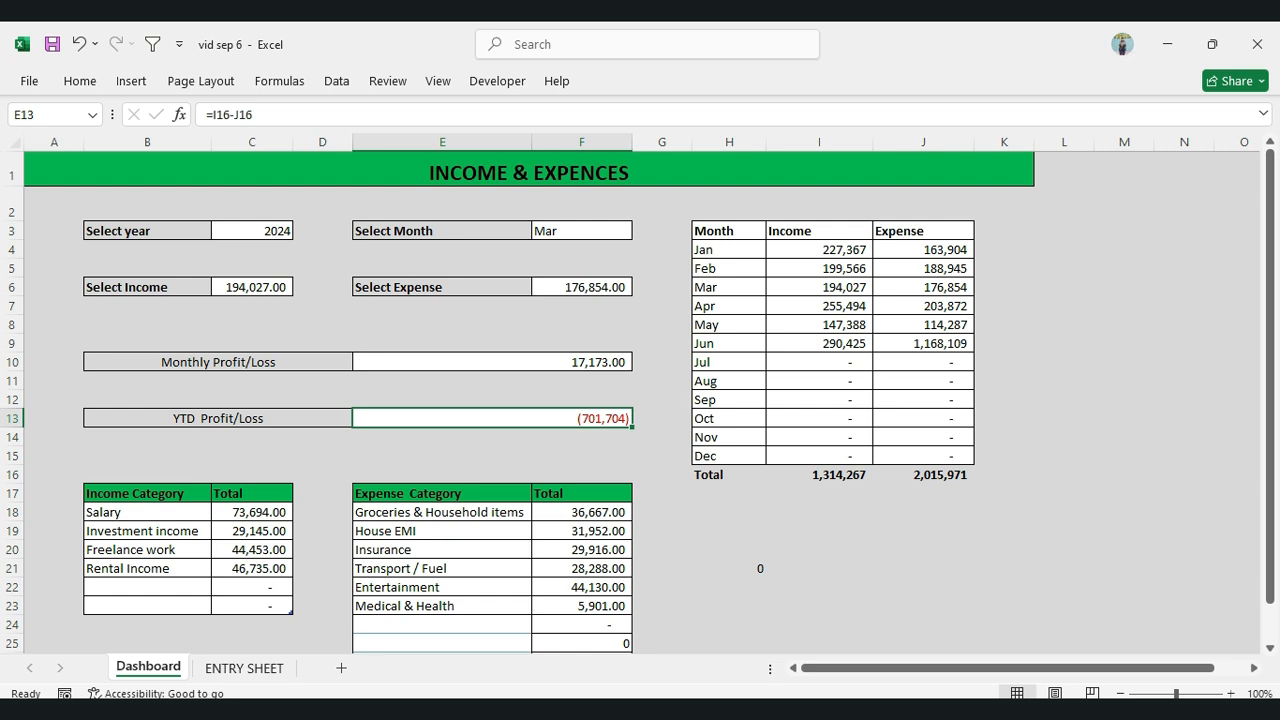
pyautogui.click(729, 549)
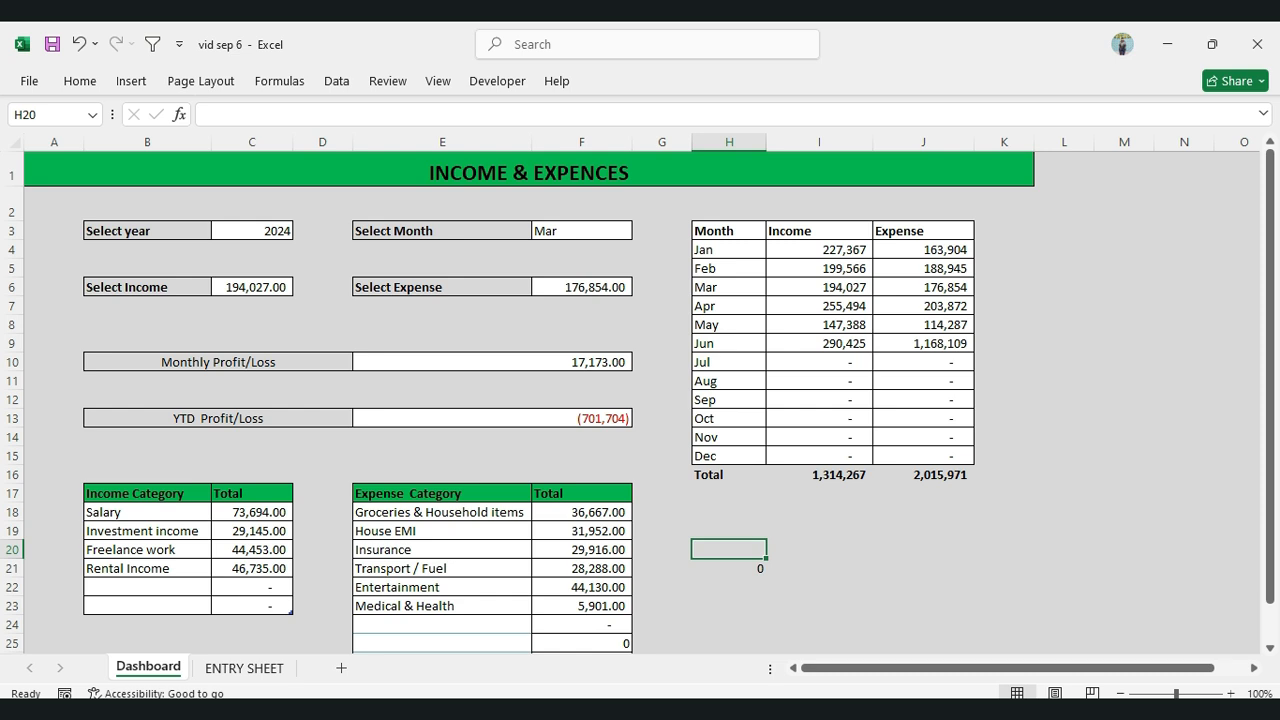